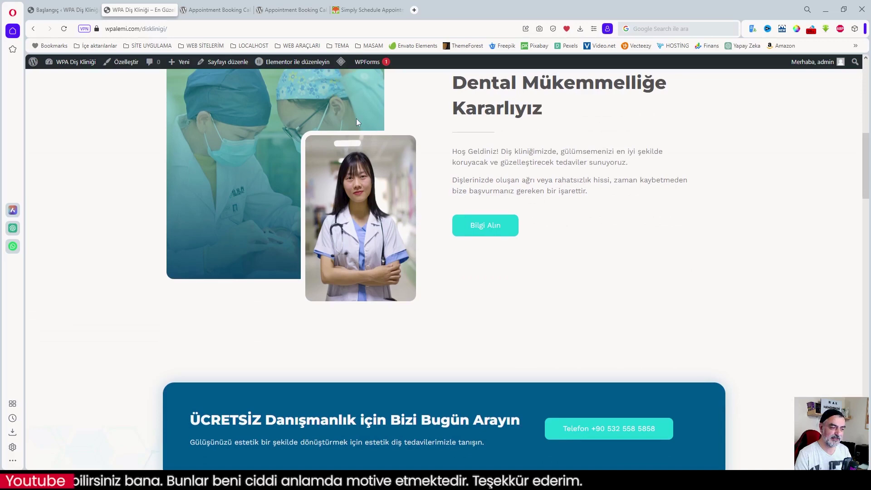
# - Scroll down through the clinic homepage to review its sections
pyautogui.scroll(-3, 418, 143)
pyautogui.scroll(-6, 417, 143)
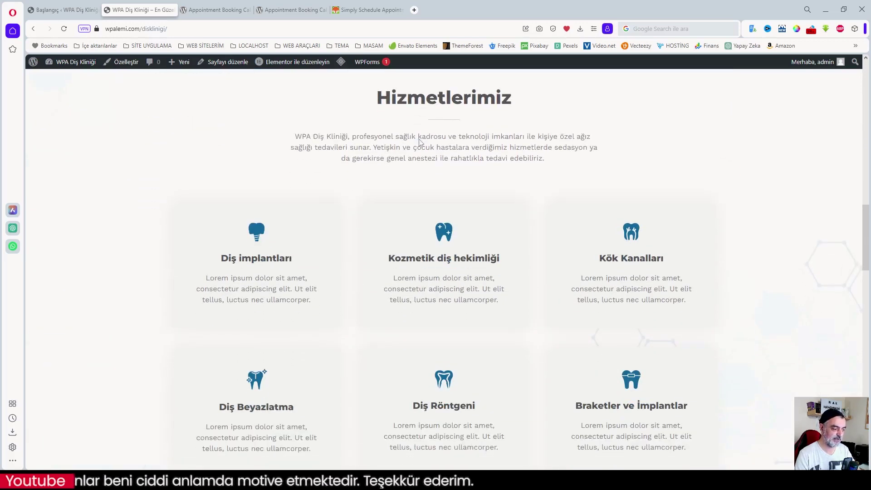
pyautogui.scroll(-1, 420, 142)
pyautogui.scroll(-3, 421, 143)
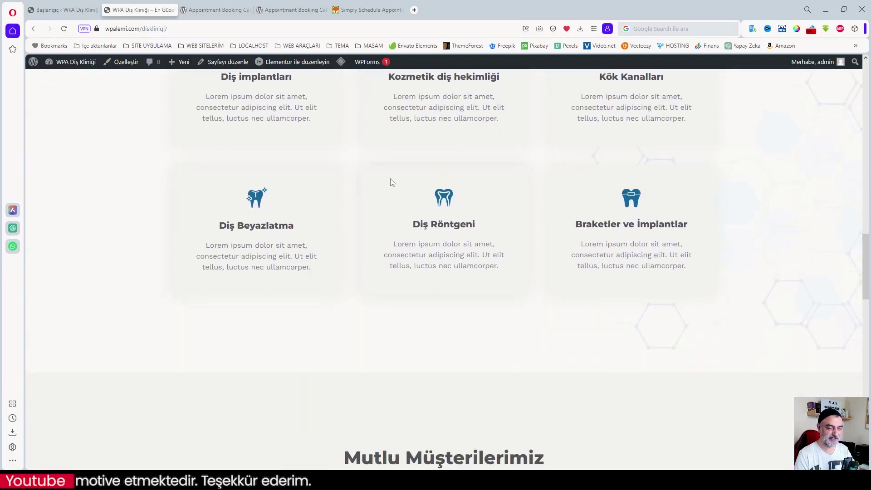
pyautogui.scroll(-2, 416, 183)
pyautogui.scroll(-5, 471, 193)
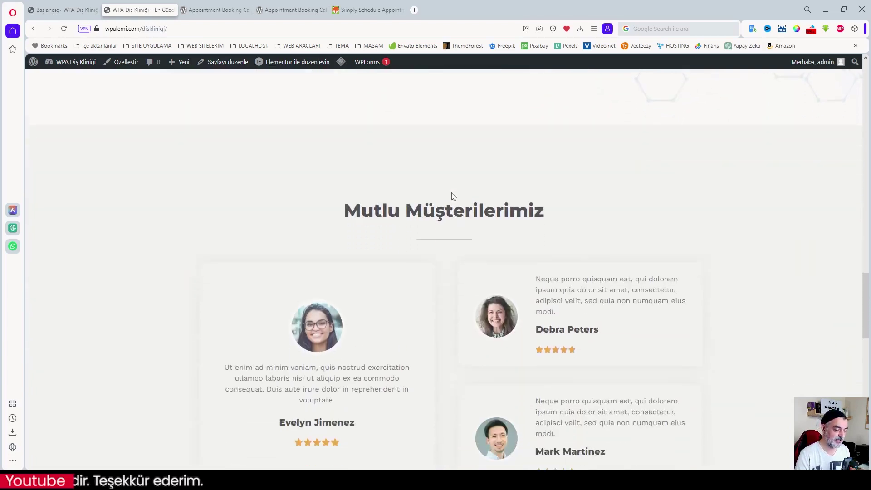
pyautogui.scroll(-10, 513, 206)
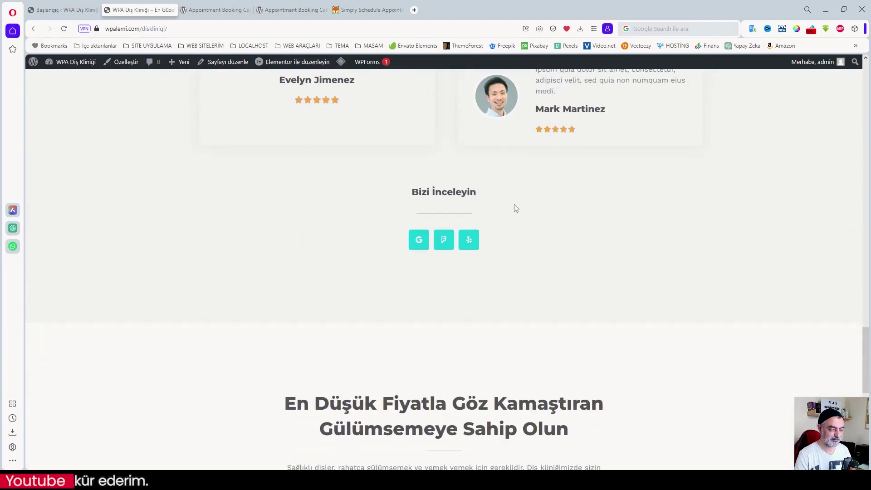
pyautogui.scroll(-3, 470, 241)
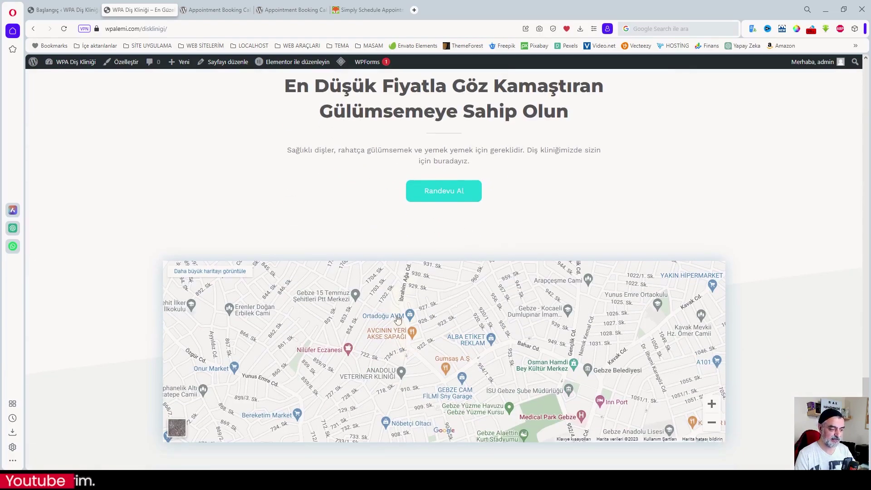
pyautogui.scroll(-3, 522, 318)
pyautogui.scroll(2, 538, 345)
pyautogui.scroll(15, 538, 344)
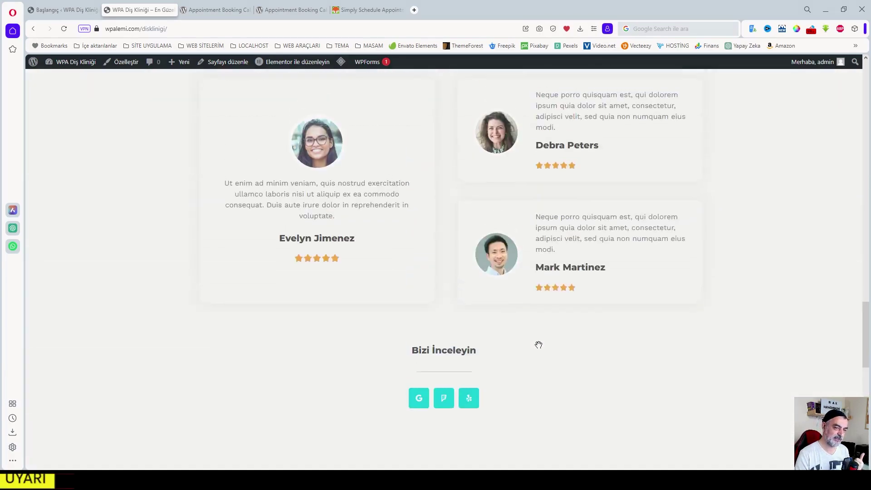
pyautogui.moveTo(867, 339); pyautogui.dragTo(866, 118)
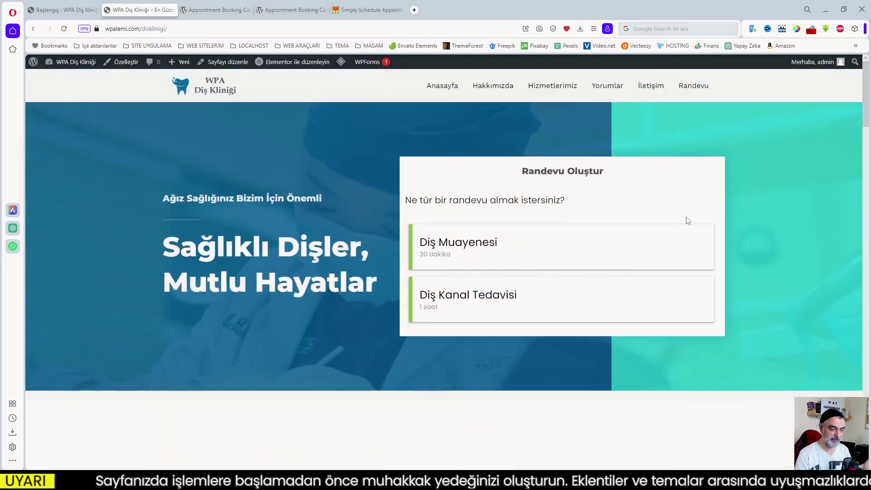
pyautogui.click(473, 297)
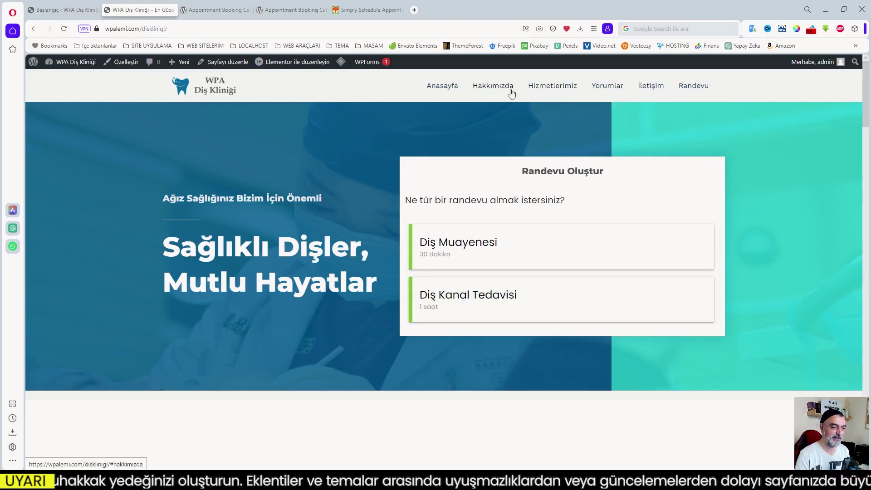
# - Test that the Anasayfa, Hakkımızda and Hizmetlerimiz menu links jump to their sections
pyautogui.click(442, 86)
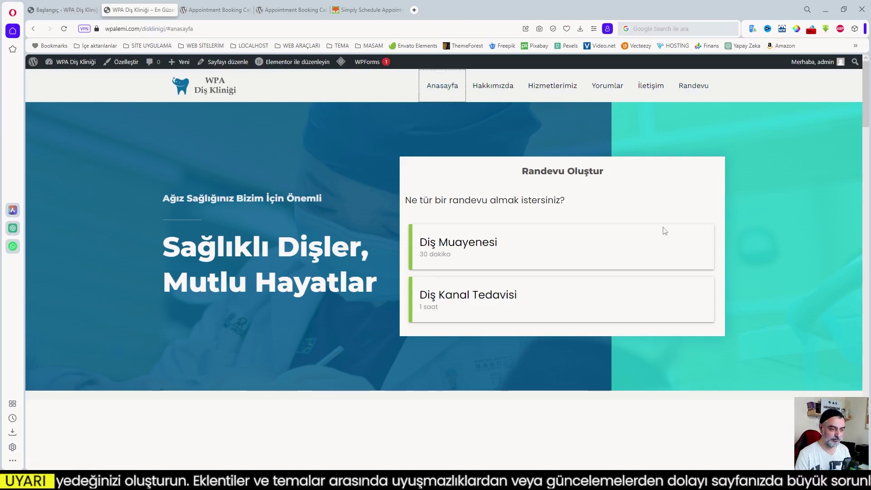
pyautogui.click(494, 86)
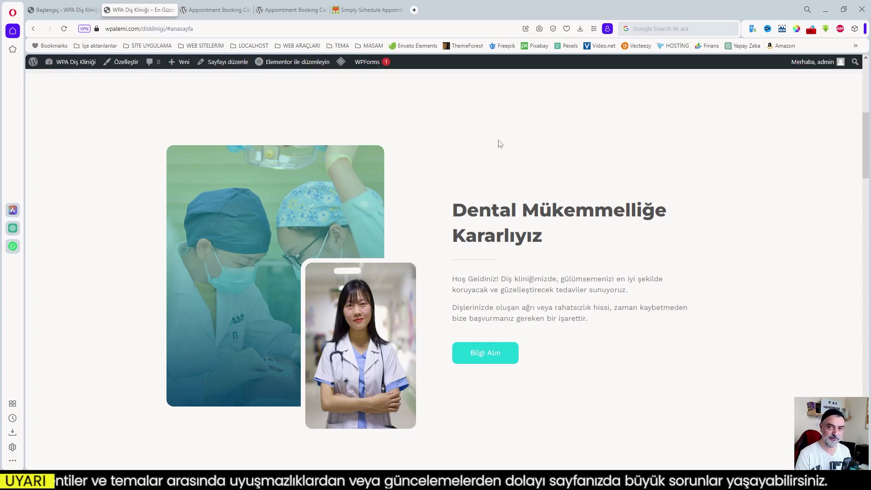
pyautogui.scroll(6, 499, 144)
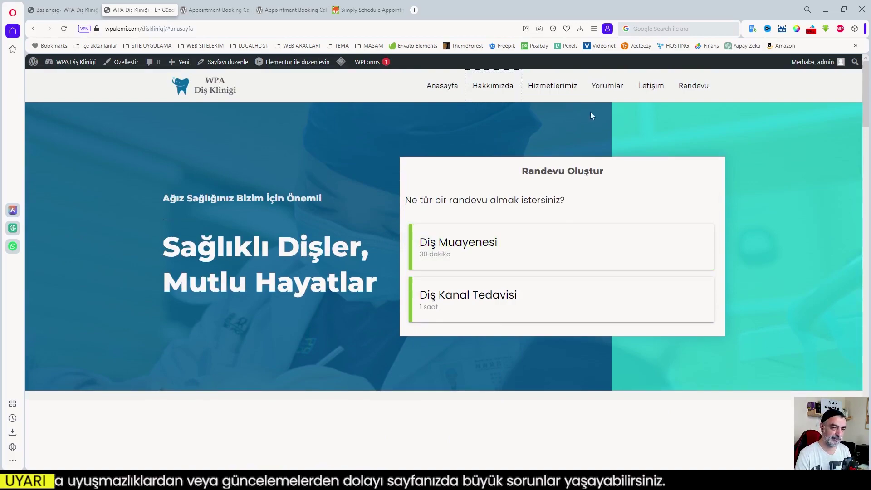
pyautogui.click(548, 87)
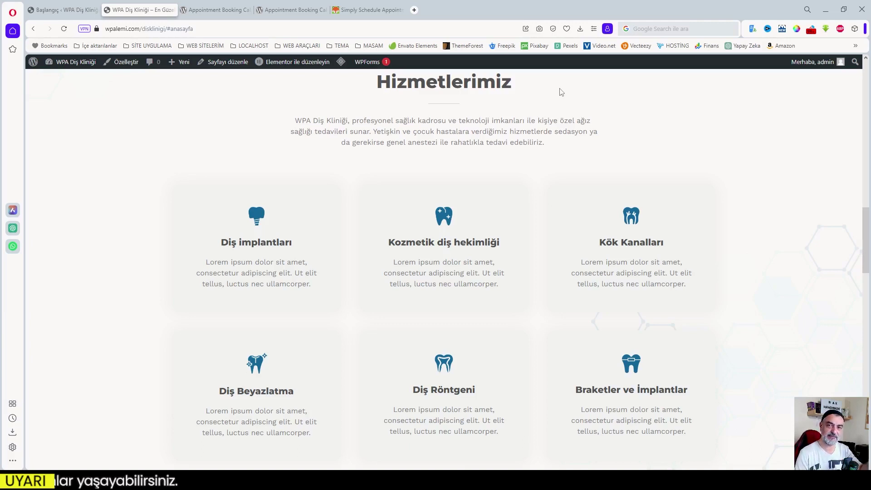
pyautogui.scroll(10, 543, 175)
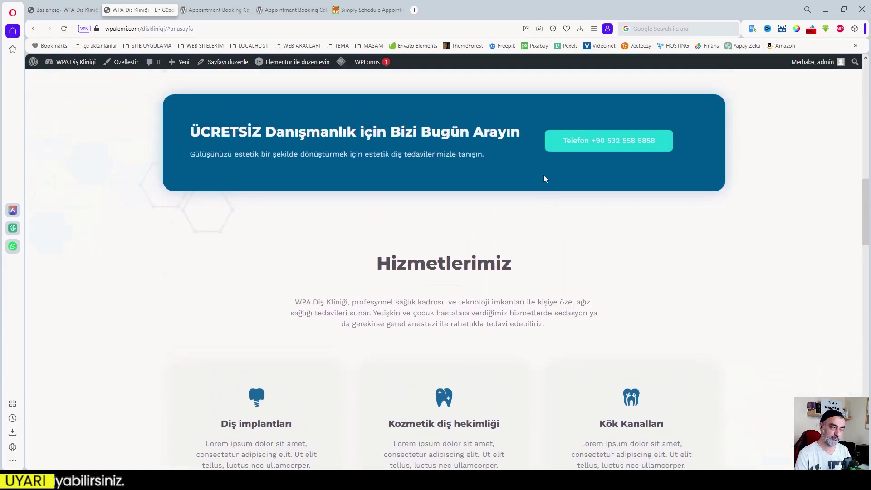
pyautogui.scroll(9, 544, 177)
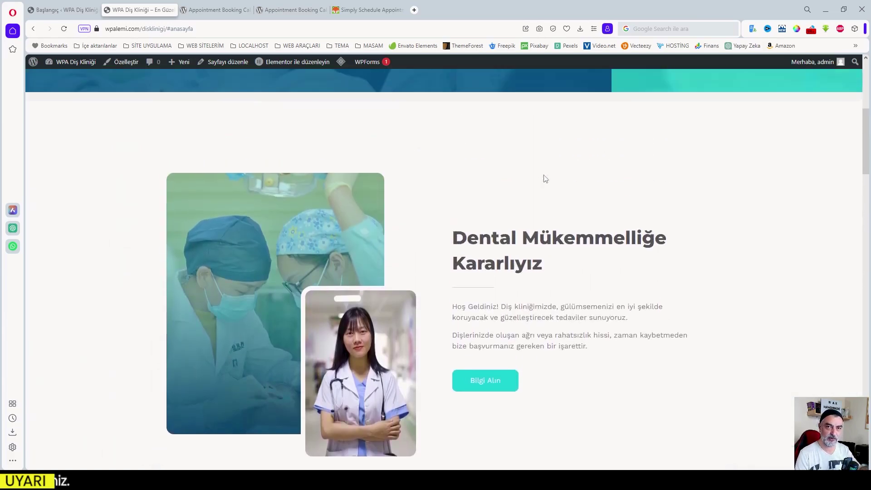
pyautogui.scroll(2, 544, 178)
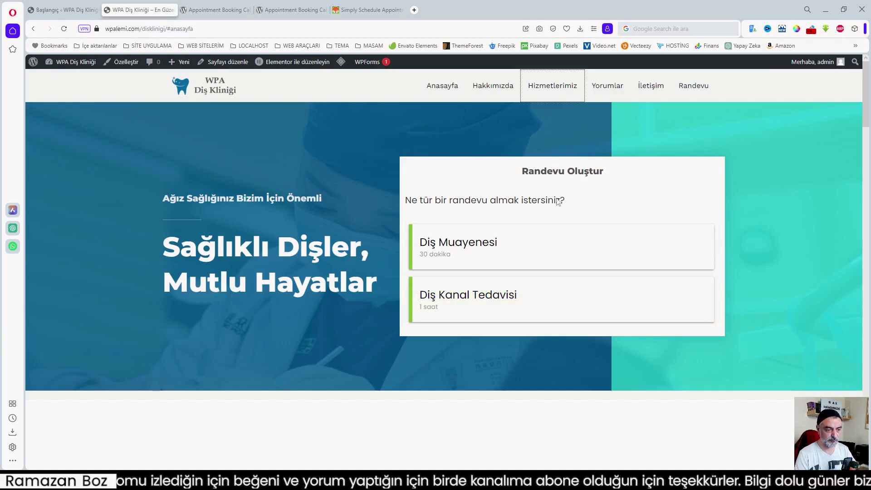
# - Scroll up and down the homepage to look over its sections again
pyautogui.scroll(-2, 544, 288)
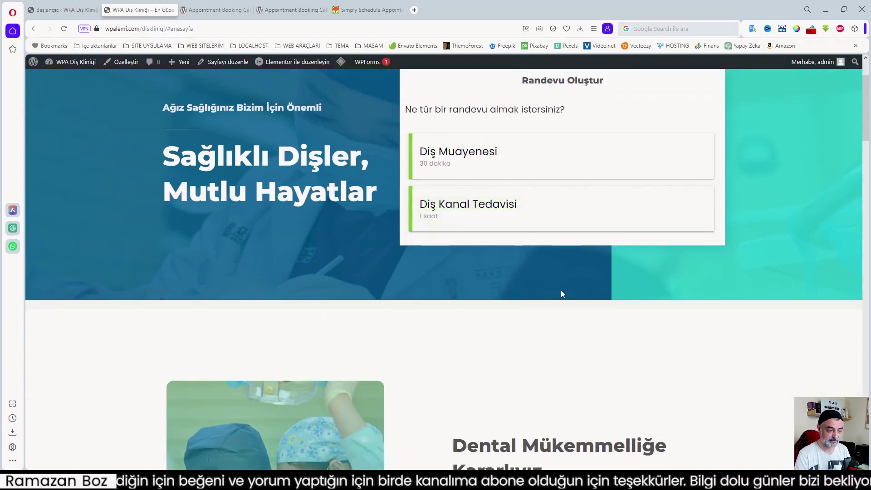
pyautogui.scroll(2, 565, 310)
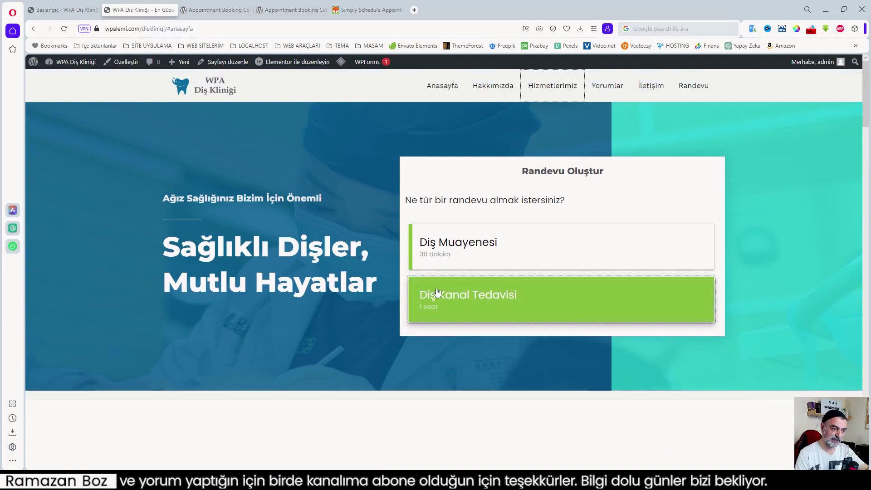
pyautogui.scroll(-4, 589, 261)
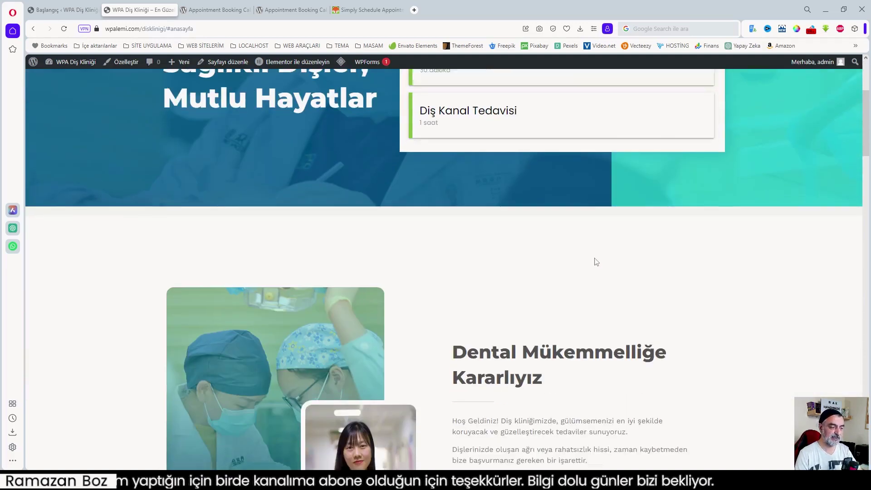
pyautogui.scroll(-4, 596, 261)
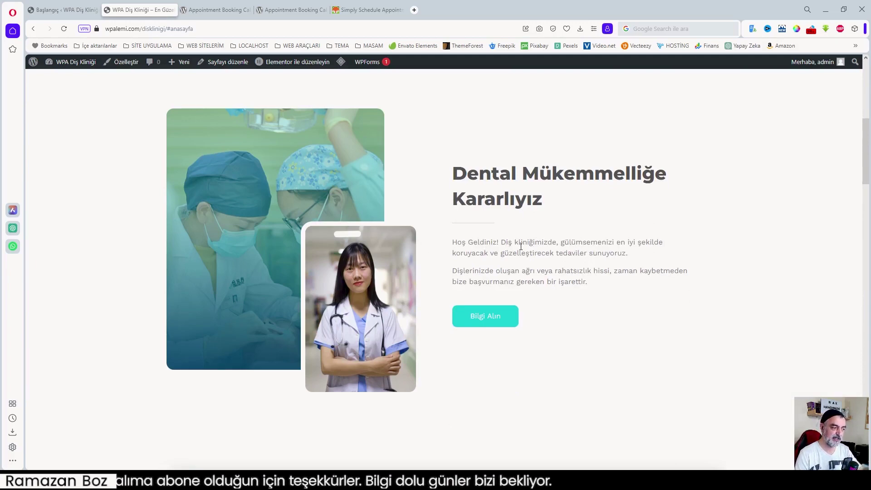
pyautogui.scroll(-2, 519, 246)
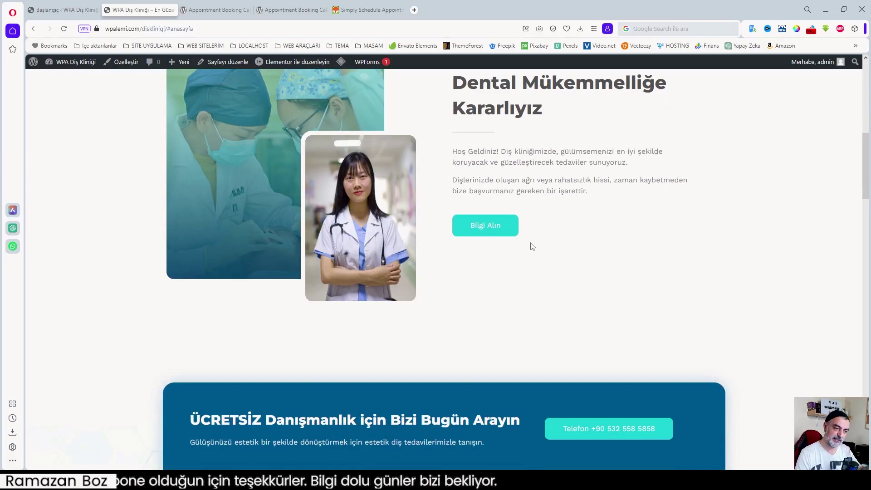
pyautogui.scroll(-10, 522, 248)
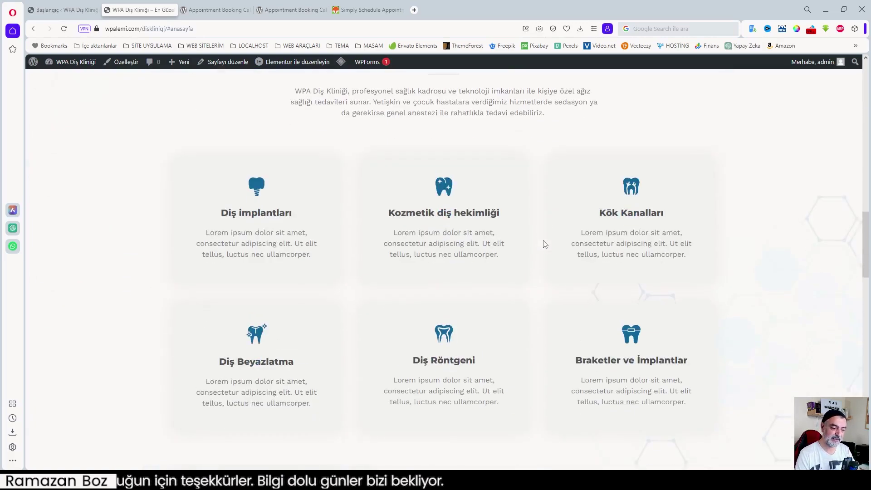
pyautogui.scroll(5, 544, 244)
pyautogui.scroll(10, 562, 245)
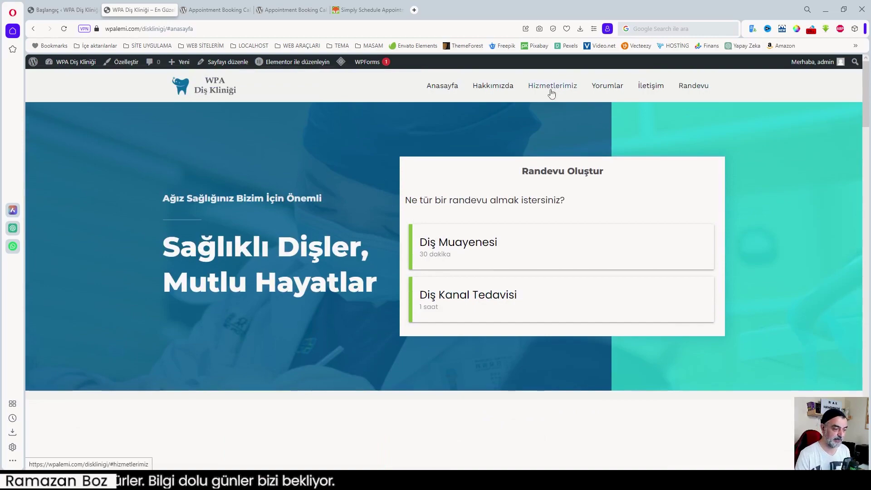
# - Jump to the Hizmetlerimiz and İletişim sections from the menu, then return to the top
pyautogui.click(558, 87)
pyautogui.scroll(-5, 607, 90)
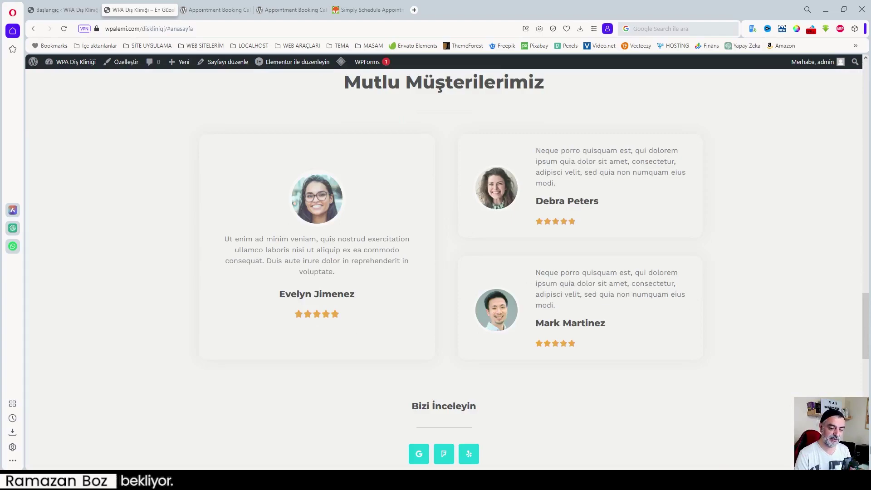
pyautogui.scroll(10, 616, 91)
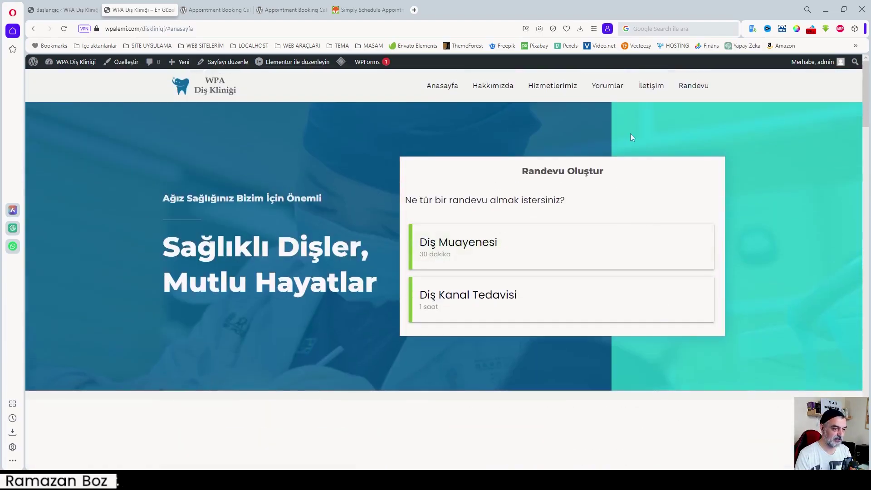
pyautogui.click(644, 86)
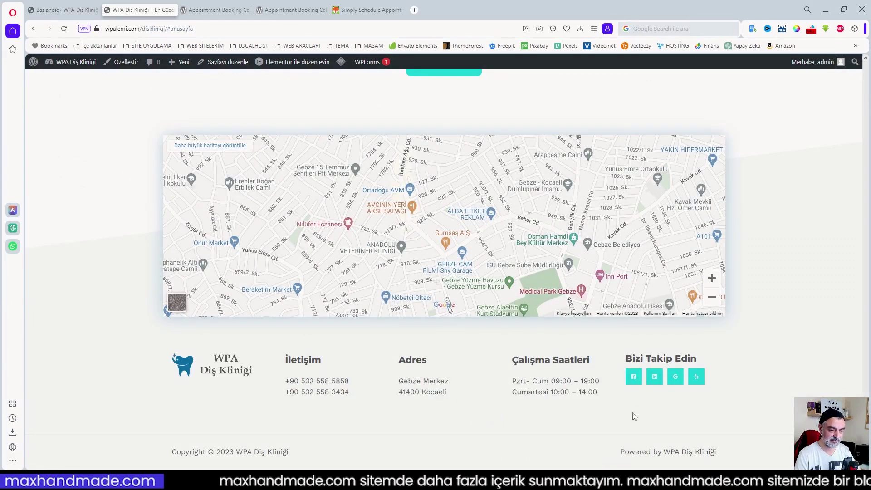
pyautogui.click(841, 448)
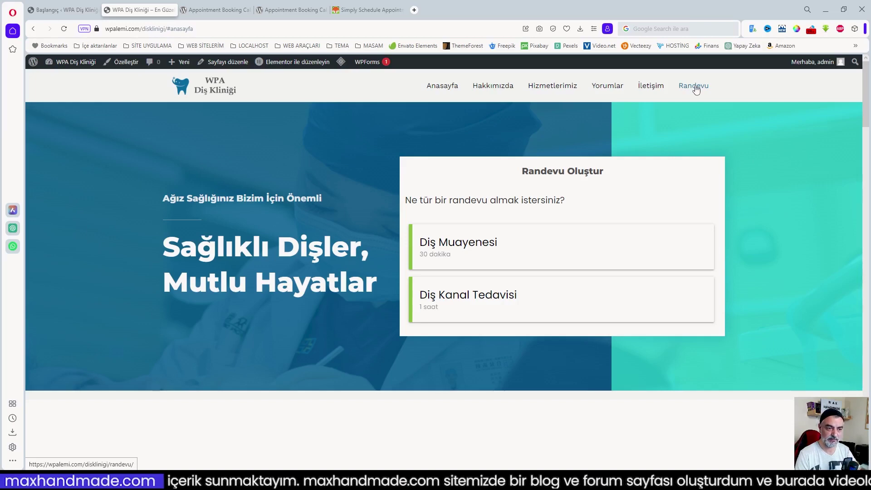
# - On the Randevu page, pick Diş Muayenesi on 1 Ağustos 2023 at 11:00, then leave the booking page
pyautogui.click(696, 89)
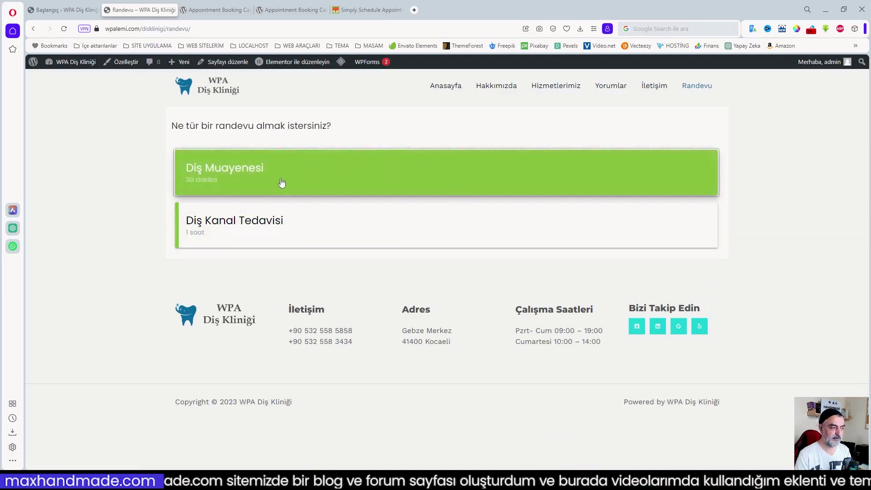
pyautogui.click(234, 183)
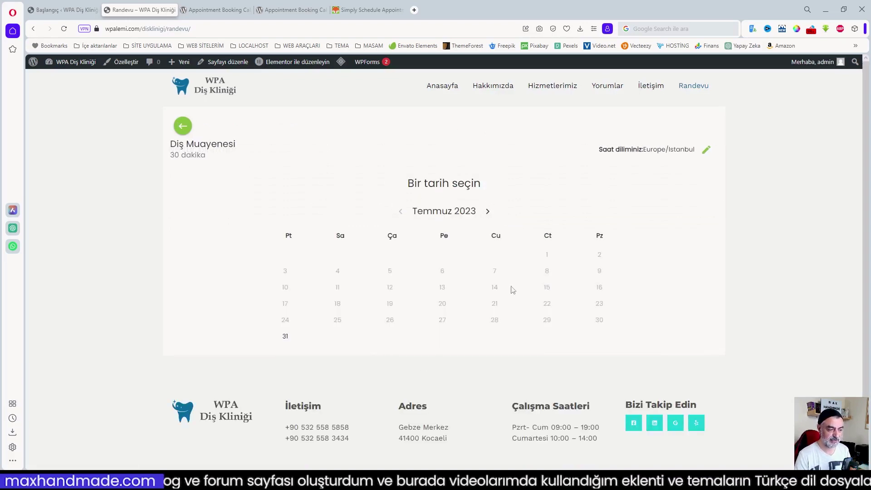
pyautogui.click(487, 210)
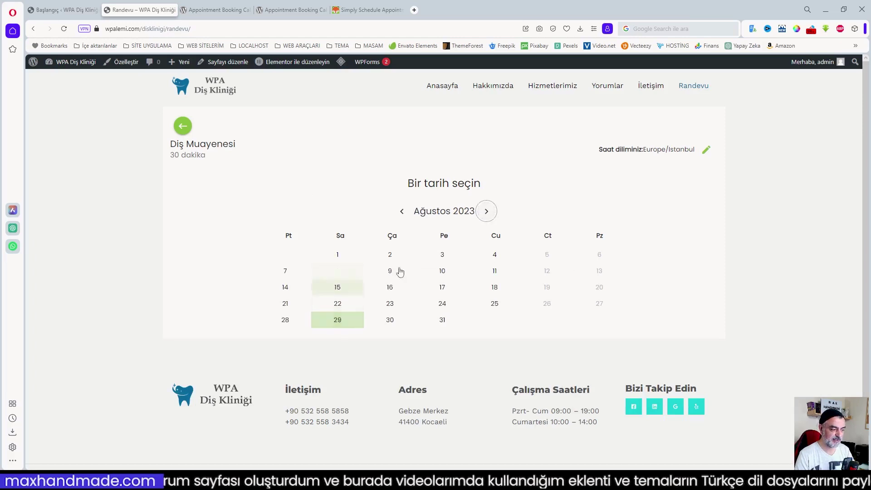
pyautogui.click(338, 255)
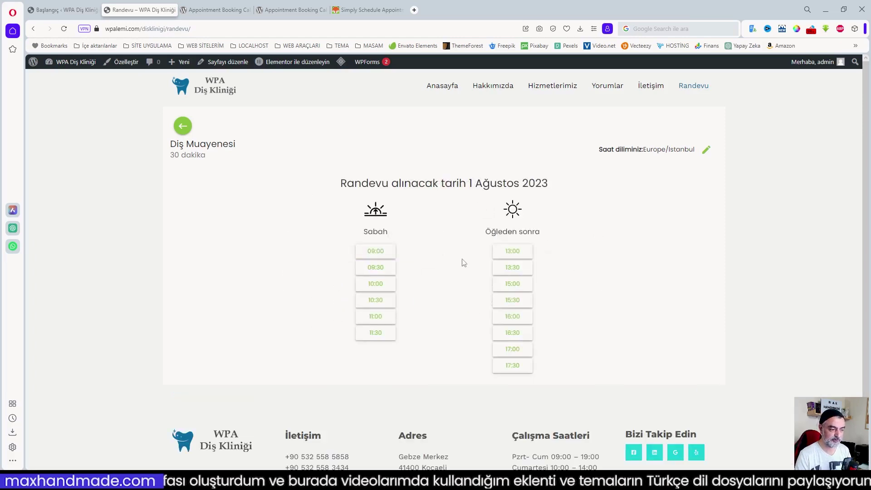
pyautogui.click(380, 318)
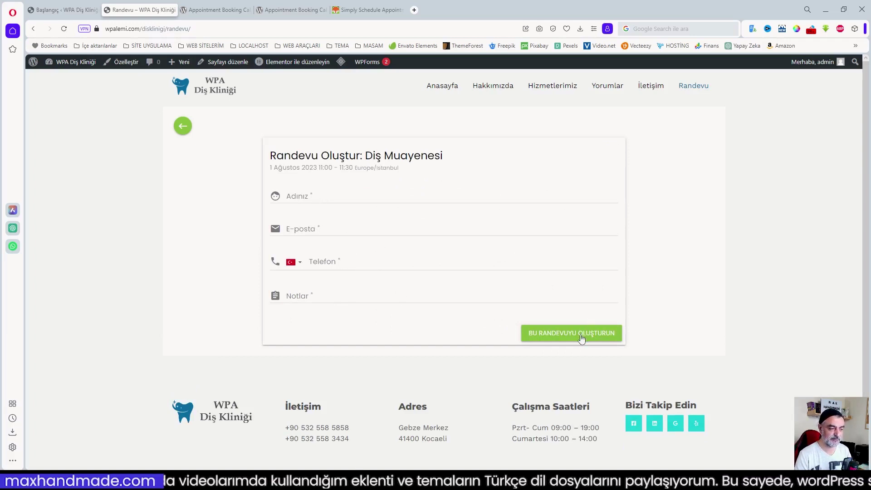
pyautogui.click(223, 91)
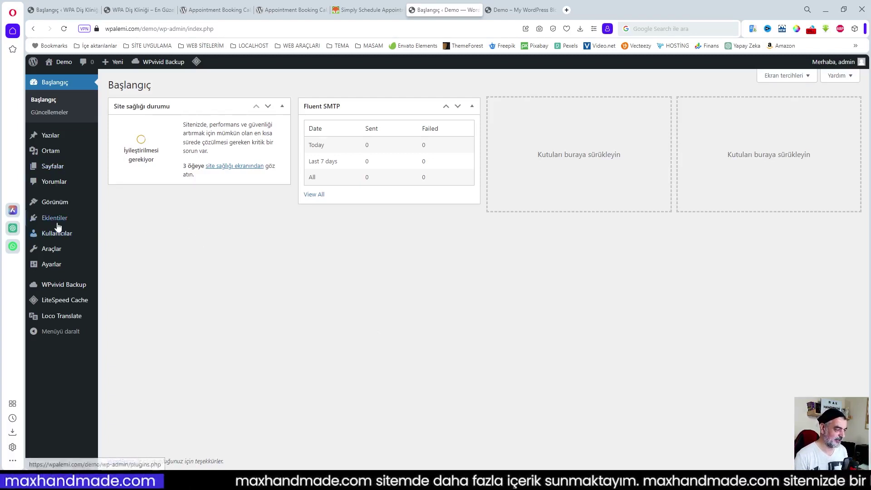
# - Bring up the Eklentiler submenu in the admin sidebar
pyautogui.moveTo(58, 221)
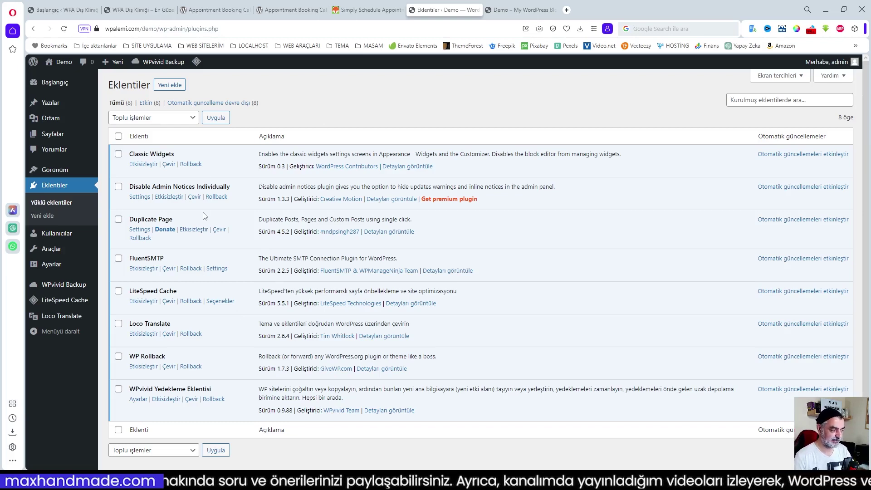
# - Look over the live Demo site's front page in its browser tab
pyautogui.click(515, 11)
pyautogui.scroll(-3, 513, 214)
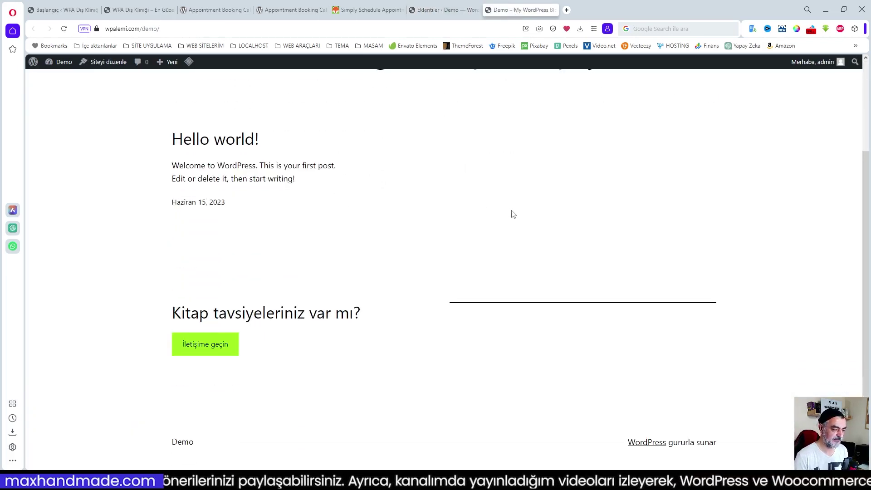
pyautogui.scroll(3, 513, 214)
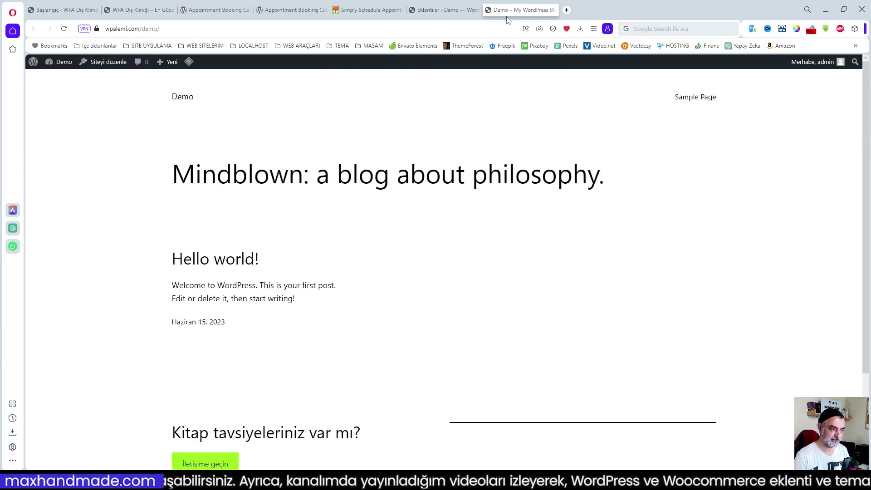
# - Back in the admin, go to Görünüm > Temalar to see the installed themes
pyautogui.click(442, 12)
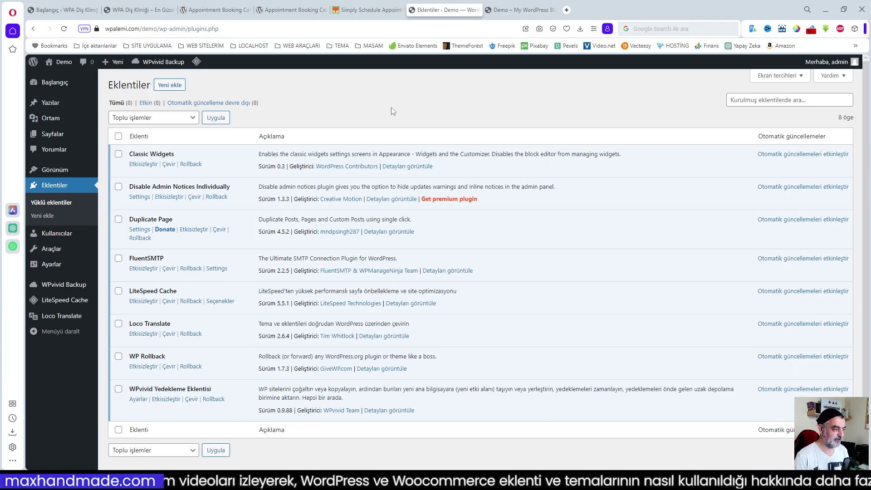
pyautogui.moveTo(58, 169)
pyautogui.click(122, 173)
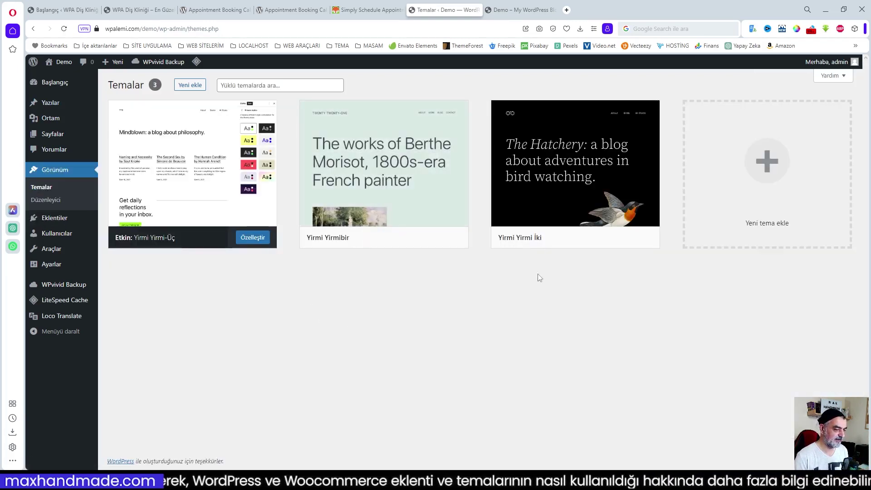
# - Add the Astra theme through Yeni ekle and activate it
pyautogui.click(190, 85)
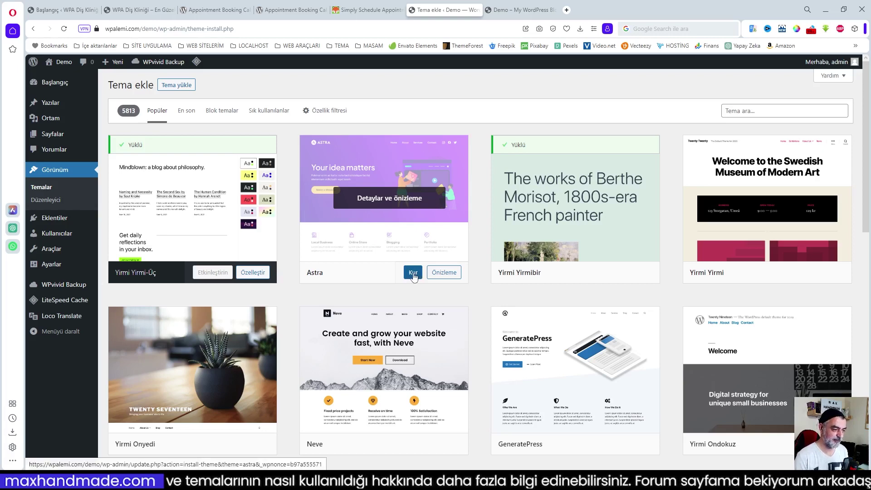
pyautogui.click(413, 272)
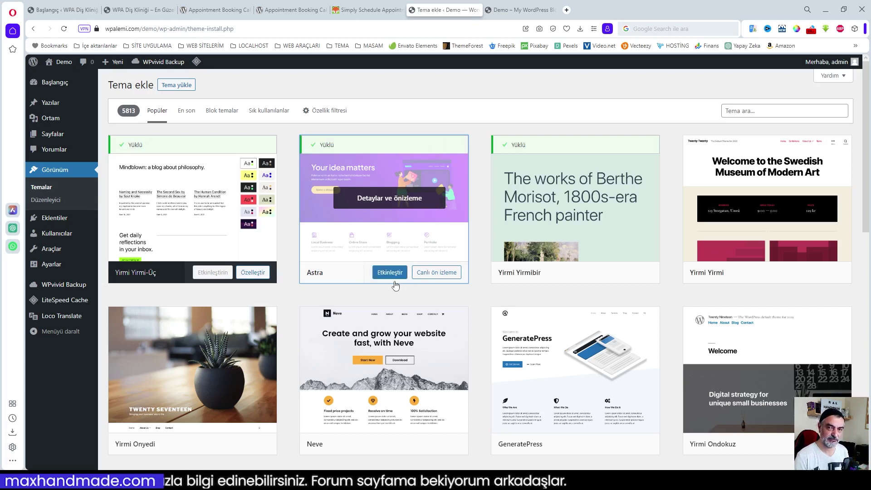
pyautogui.click(390, 273)
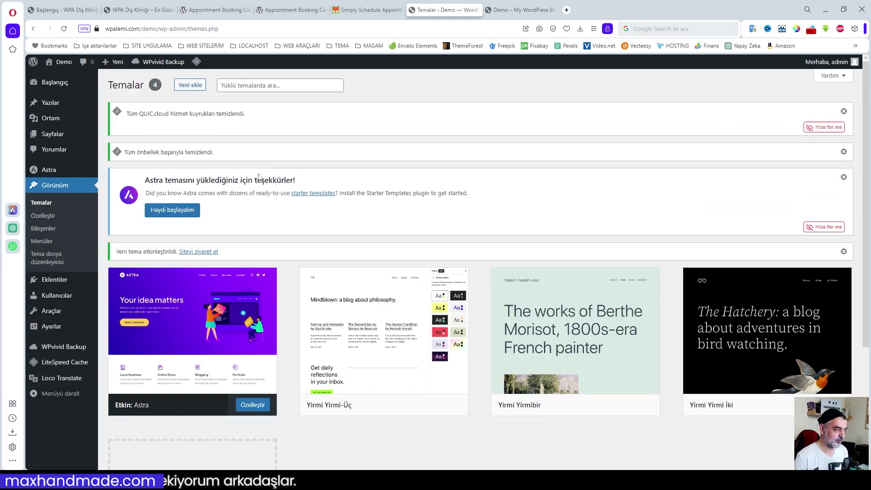
# - From Astra's dashboard Starter Templates section, install and activate the Starter Templates plugin
pyautogui.click(46, 172)
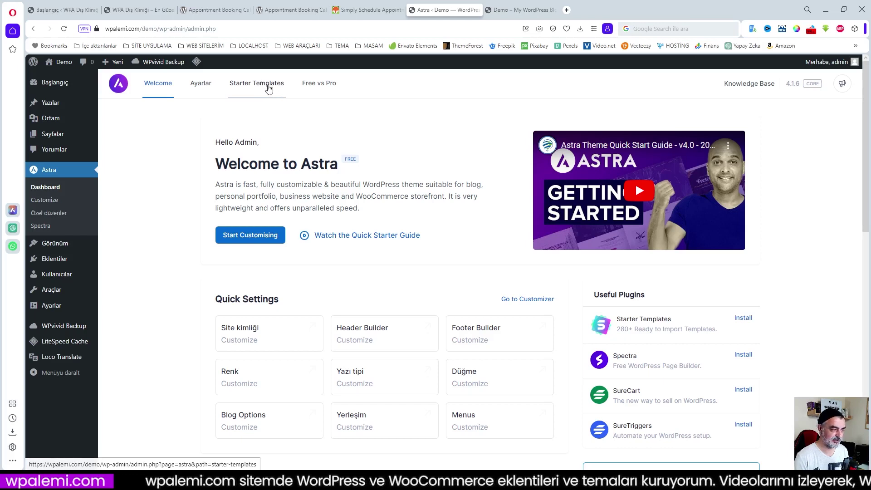
pyautogui.click(257, 86)
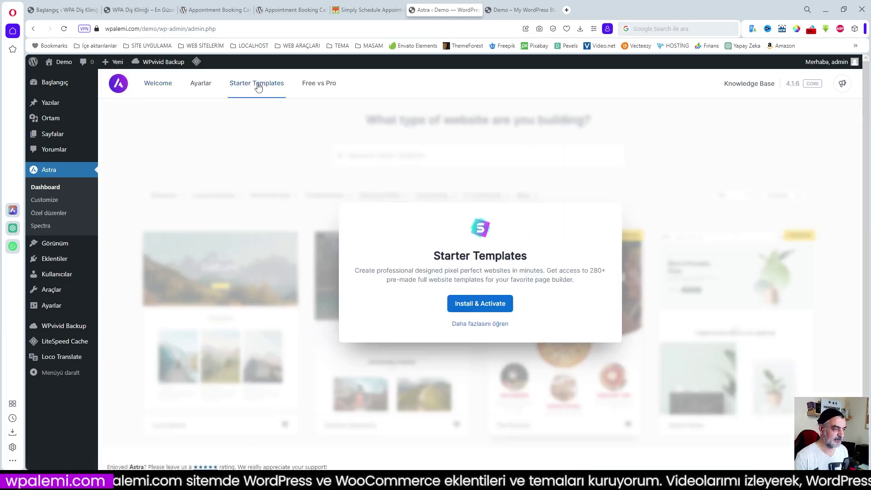
pyautogui.click(480, 308)
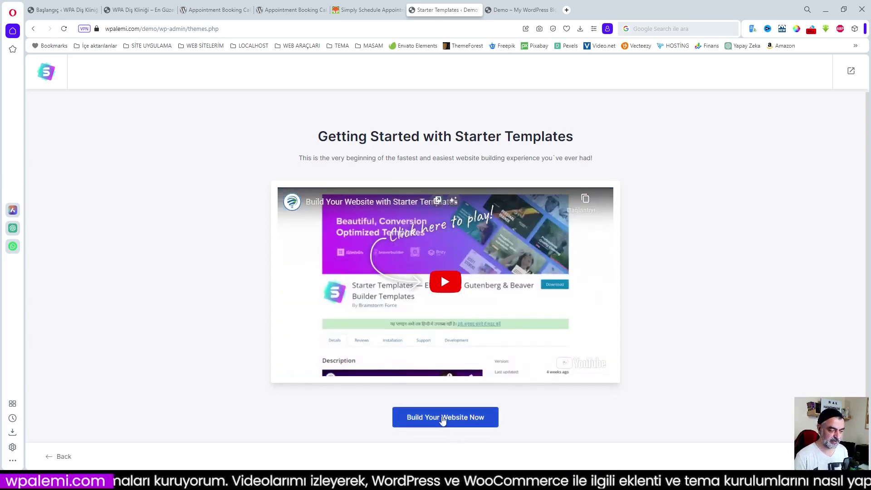
# - Start building with Elementor templates, try searching 'DENT', then clear the search
pyautogui.click(436, 419)
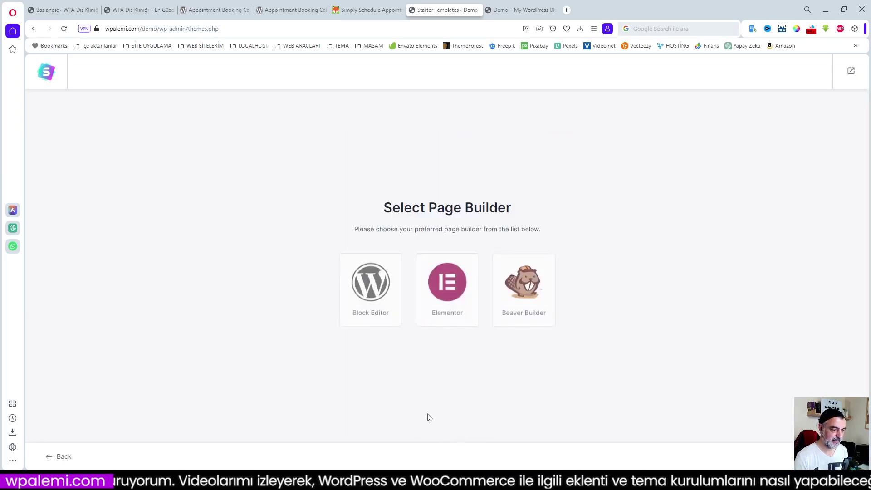
pyautogui.click(447, 287)
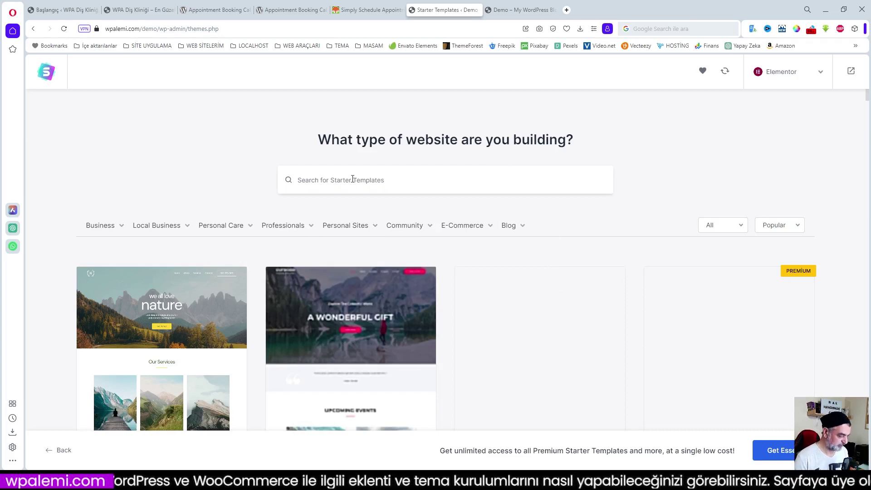
pyautogui.write('DE')
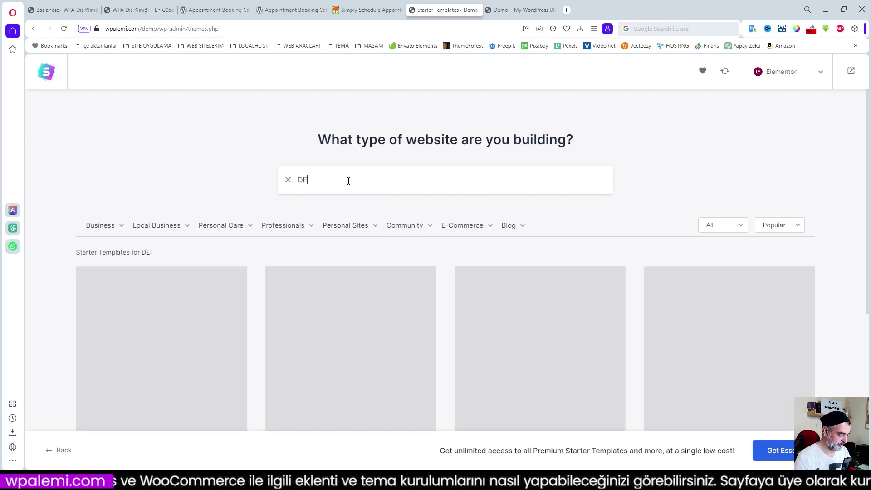
pyautogui.write('NT')
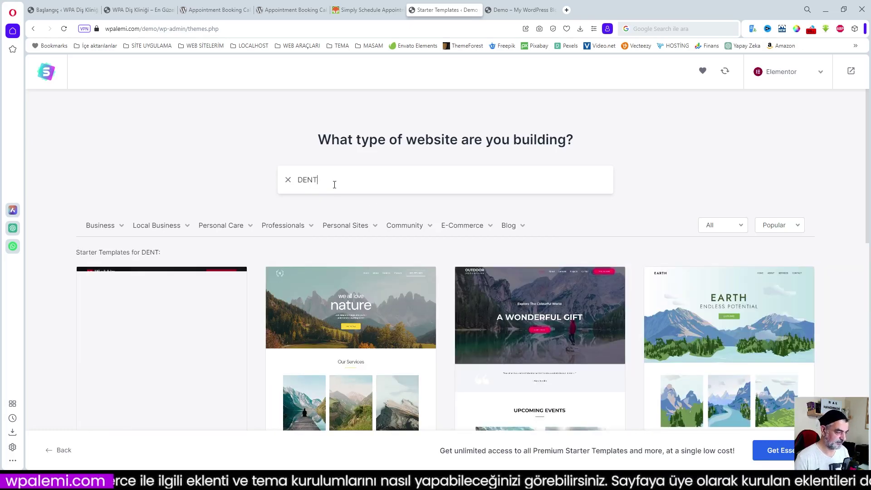
pyautogui.scroll(-8, 369, 204)
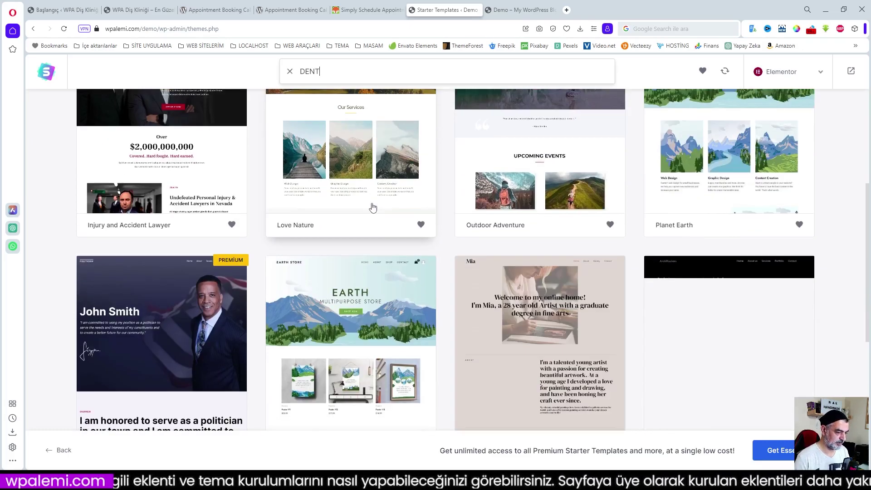
pyautogui.scroll(-5, 372, 208)
pyautogui.scroll(10, 371, 205)
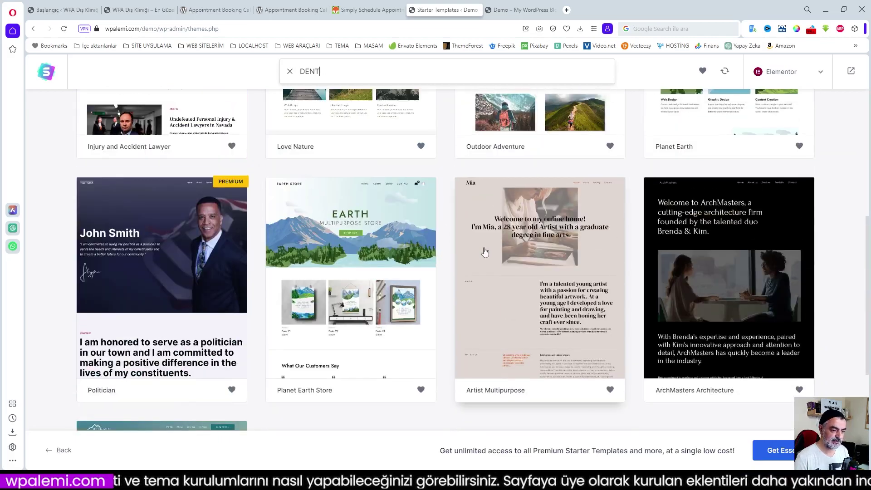
pyautogui.scroll(3, 510, 266)
pyautogui.moveTo(320, 181); pyautogui.dragTo(291, 183)
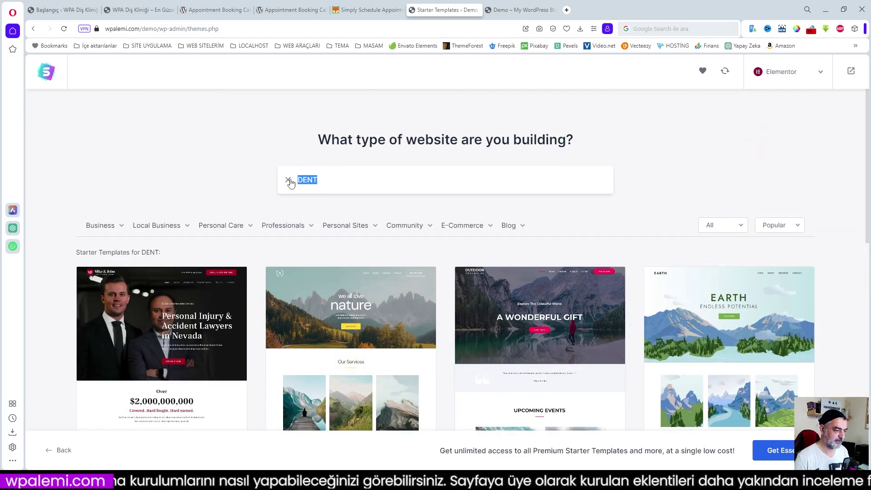
pyautogui.press('BackSpace')
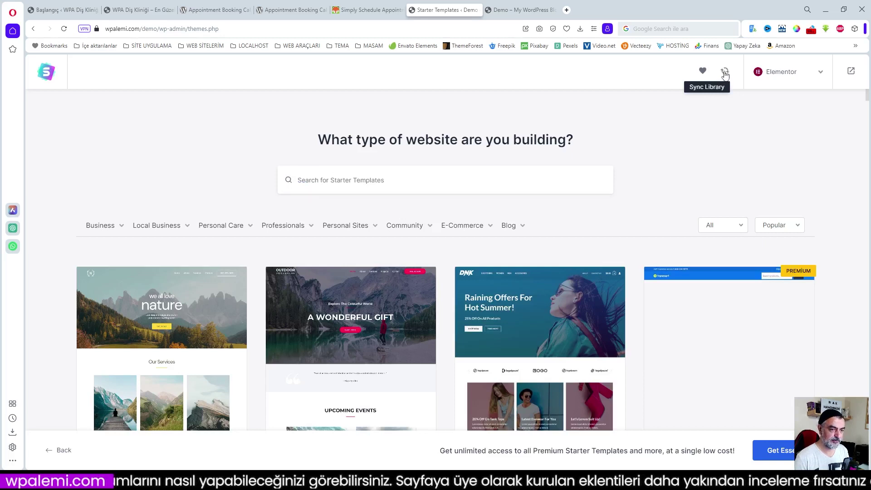
# - Sync the template library and search it for 'dent'
pyautogui.click(725, 72)
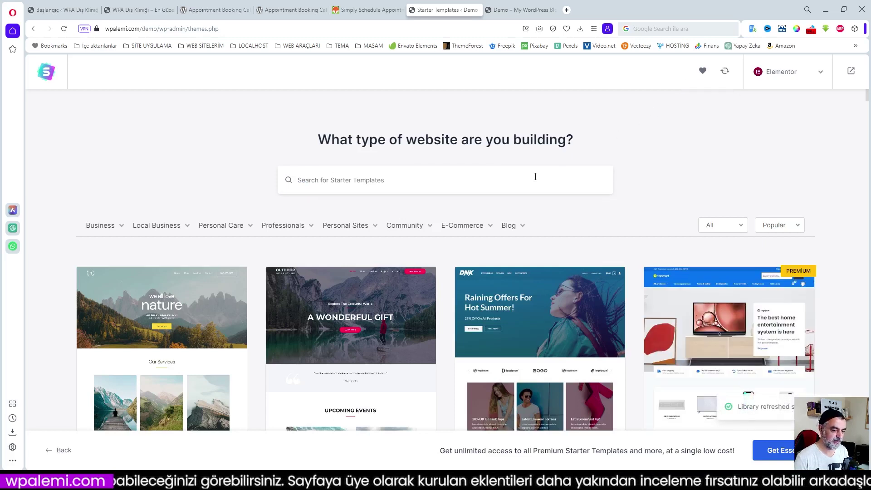
pyautogui.write('dent')
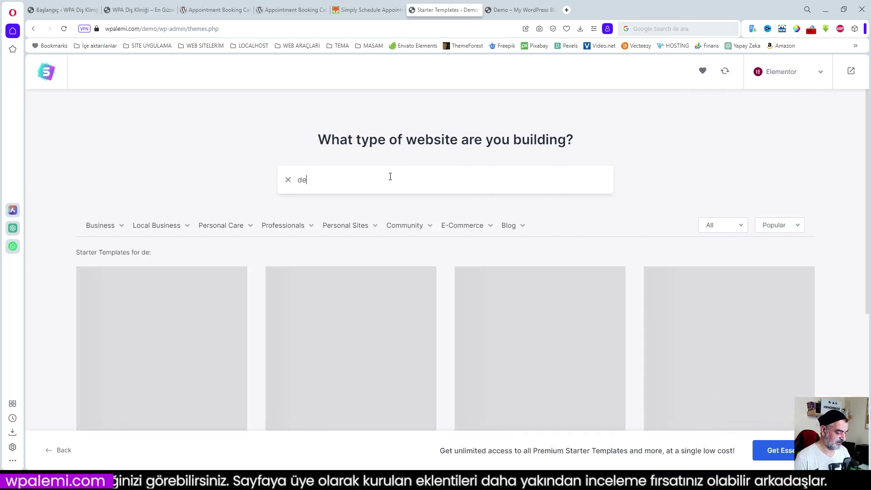
pyautogui.scroll(-15, 392, 176)
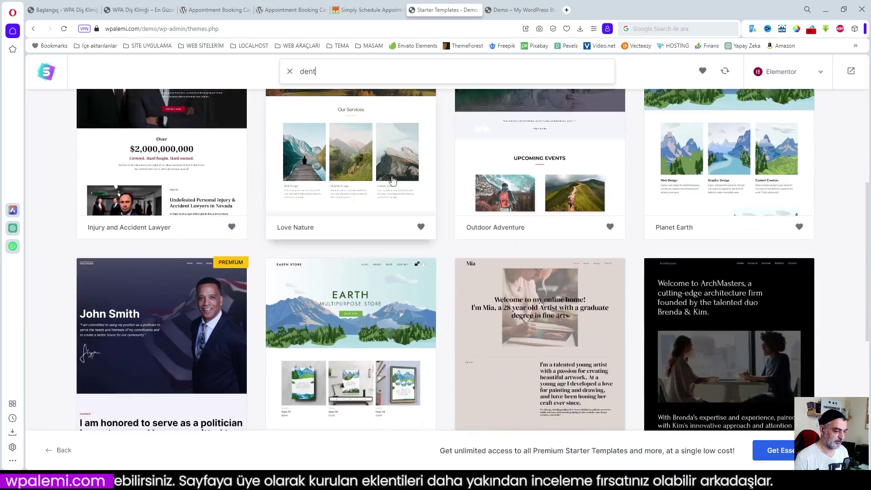
pyautogui.scroll(15, 392, 181)
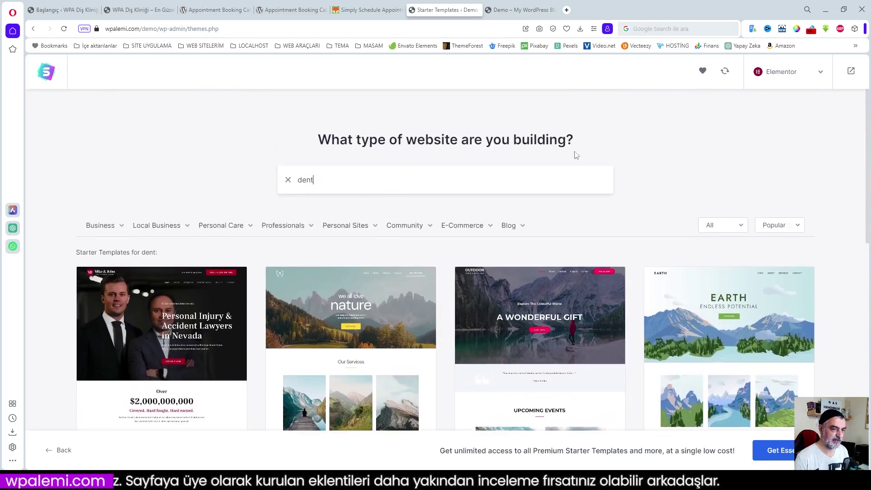
# - Leave the templates and reopen the Starter Templates library from Astra's dashboard
pyautogui.click(851, 73)
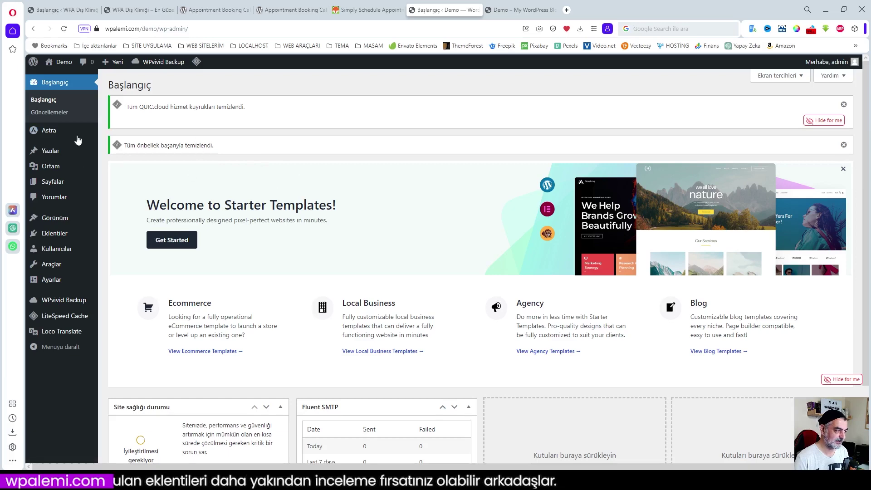
pyautogui.click(48, 130)
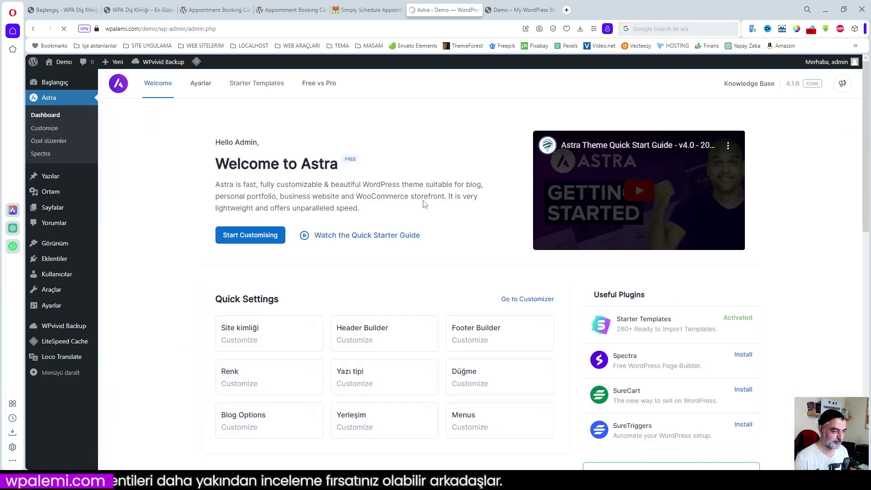
pyautogui.click(259, 88)
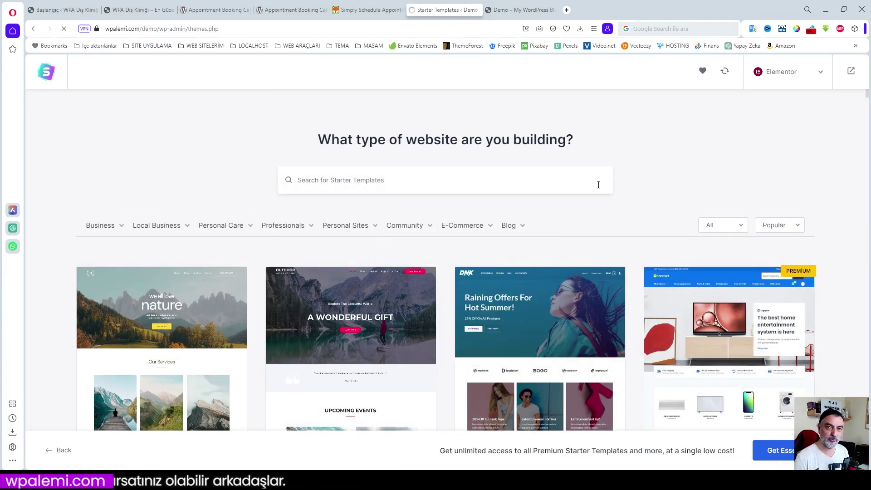
# - Browse the full Elementor template catalogue, then place the cursor in the template search field
pyautogui.scroll(-10, 621, 183)
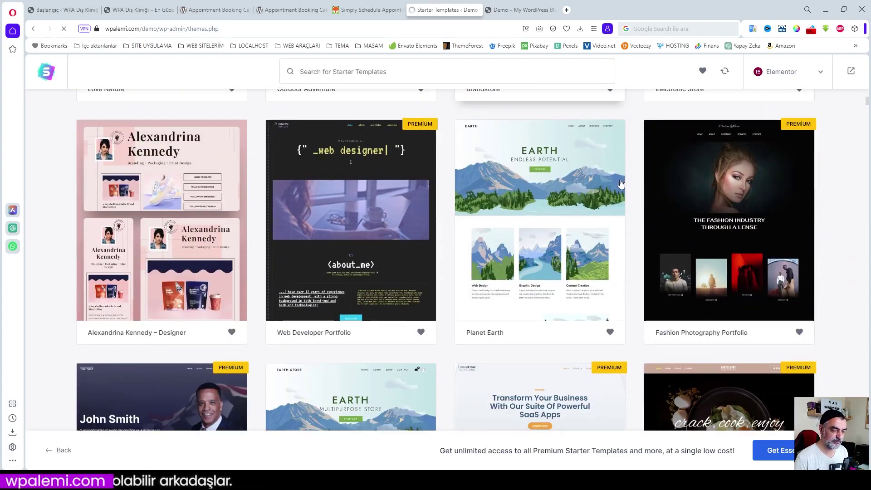
pyautogui.scroll(-15, 621, 183)
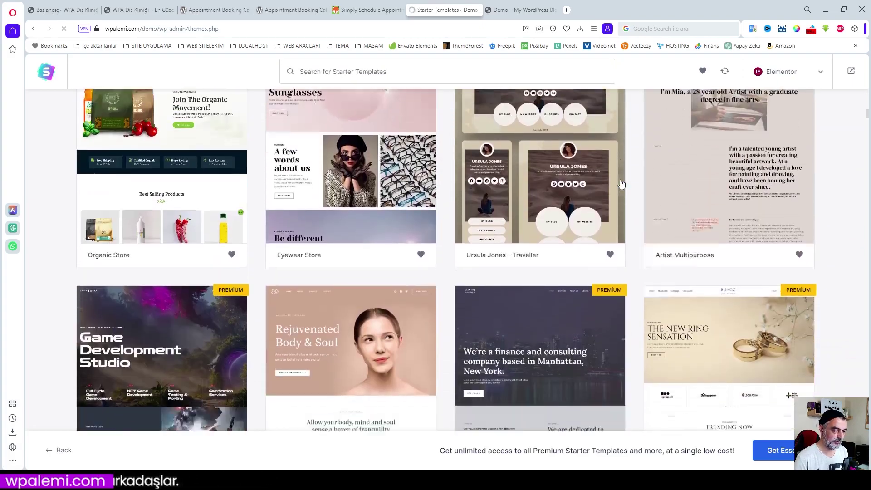
pyautogui.scroll(-5, 621, 183)
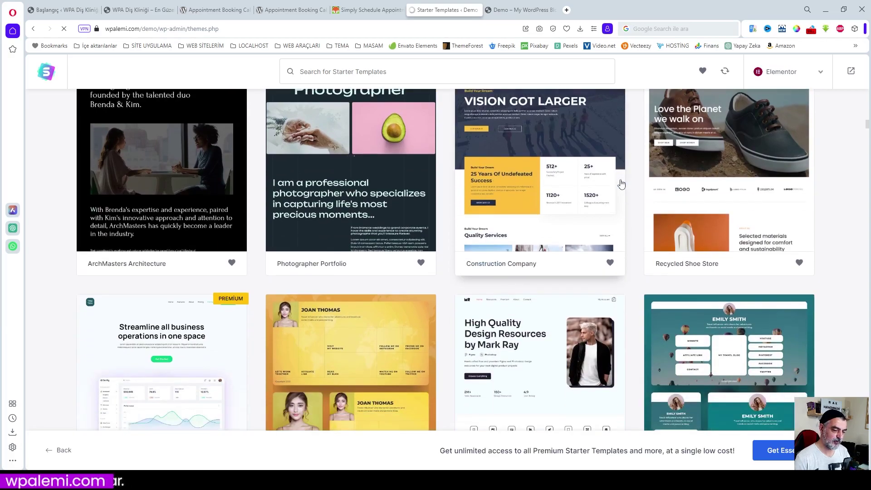
pyautogui.scroll(-15, 621, 183)
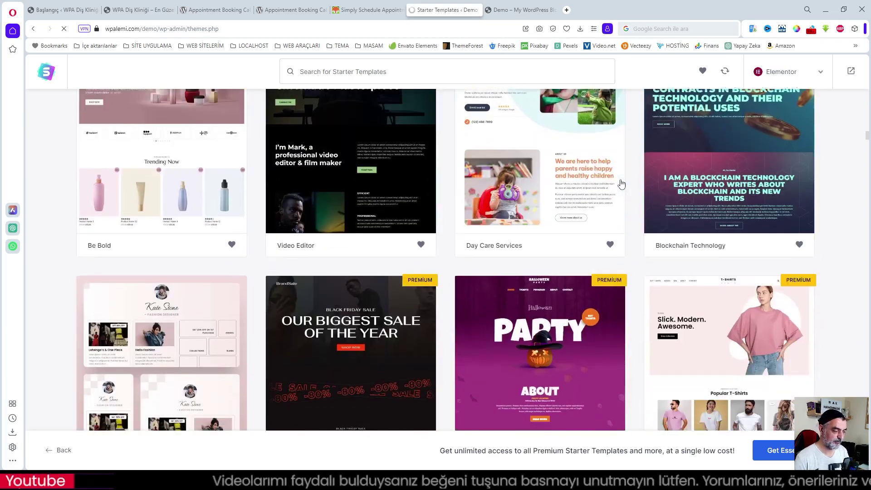
pyautogui.scroll(-15, 621, 182)
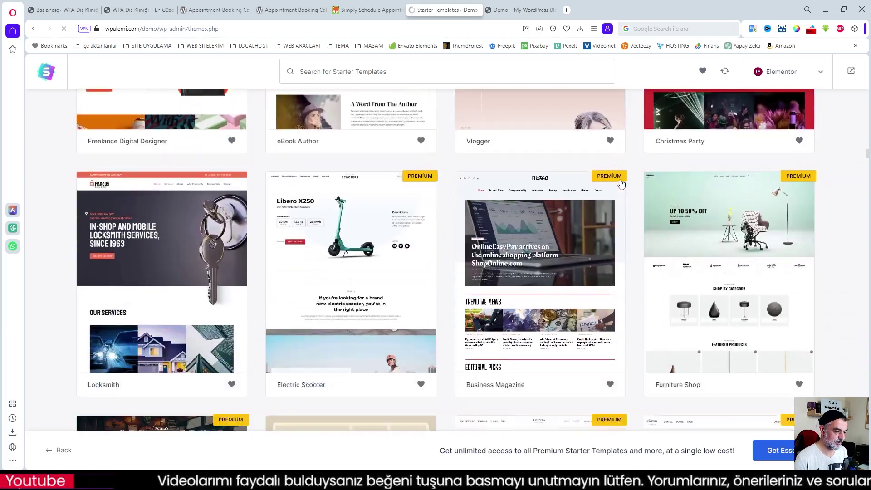
pyautogui.scroll(-12, 621, 183)
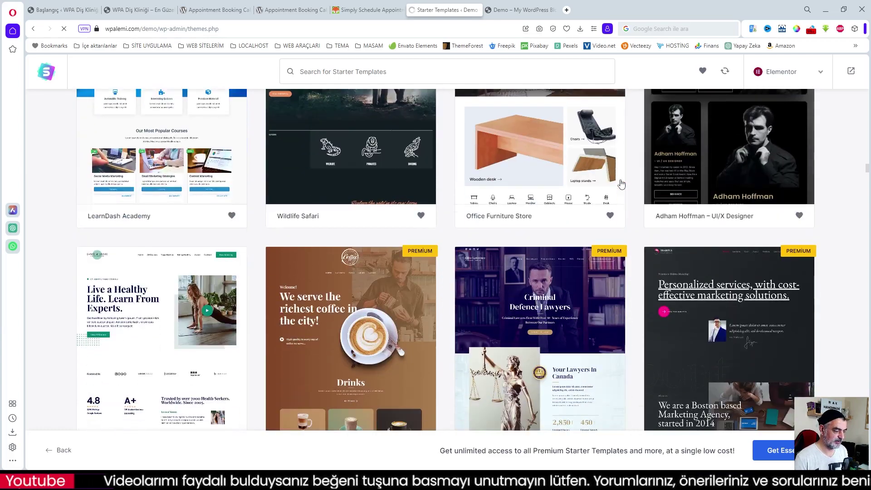
pyautogui.scroll(-3, 621, 183)
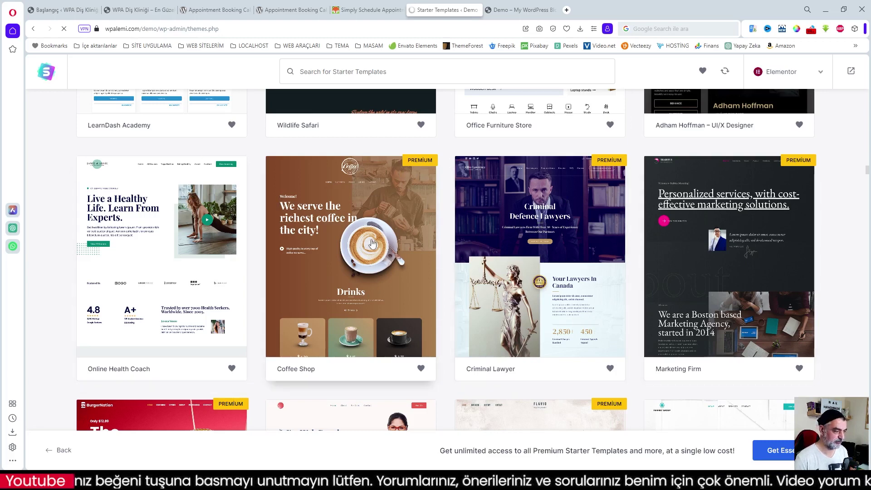
pyautogui.scroll(-9, 410, 241)
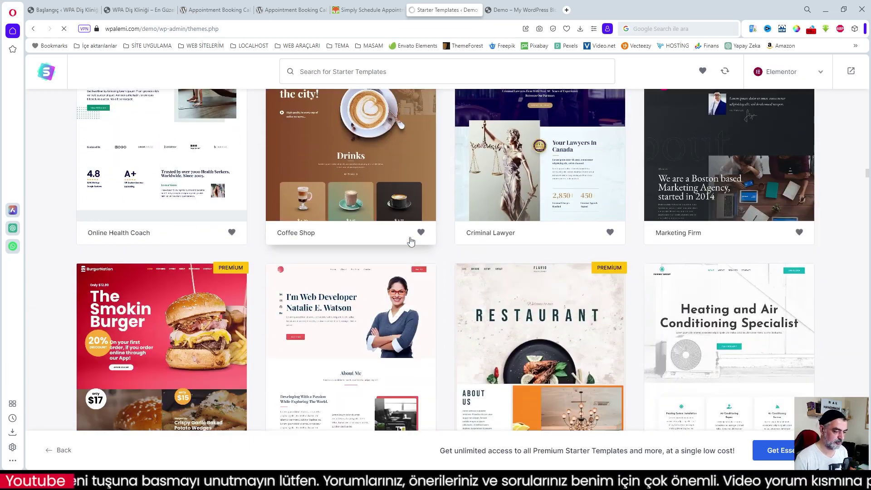
pyautogui.scroll(-5, 411, 241)
pyautogui.scroll(-13, 411, 241)
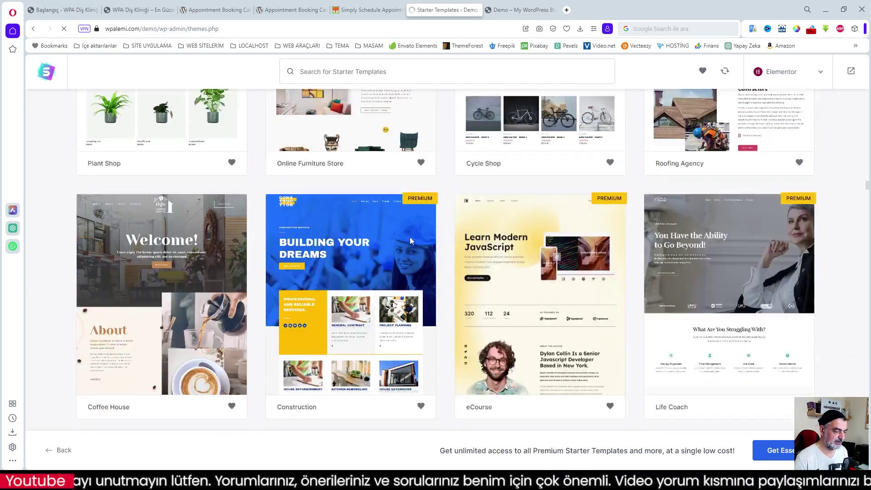
pyautogui.scroll(-15, 410, 241)
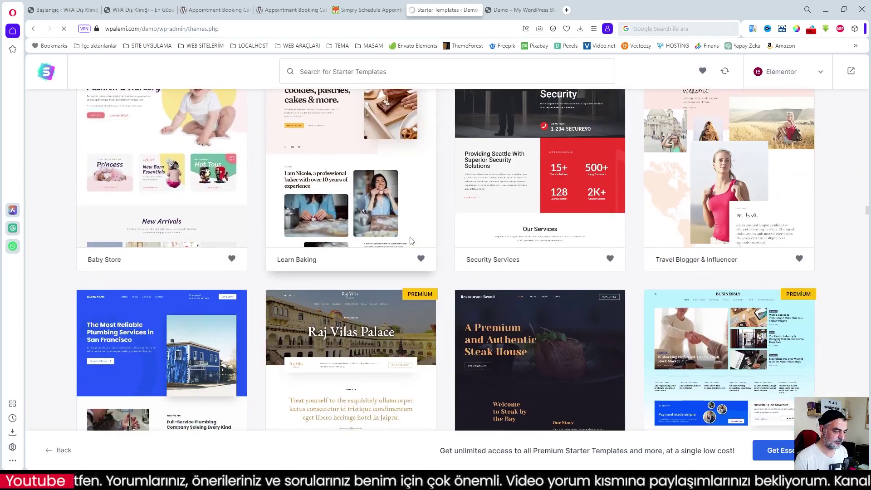
pyautogui.scroll(5, 411, 242)
pyautogui.click(338, 72)
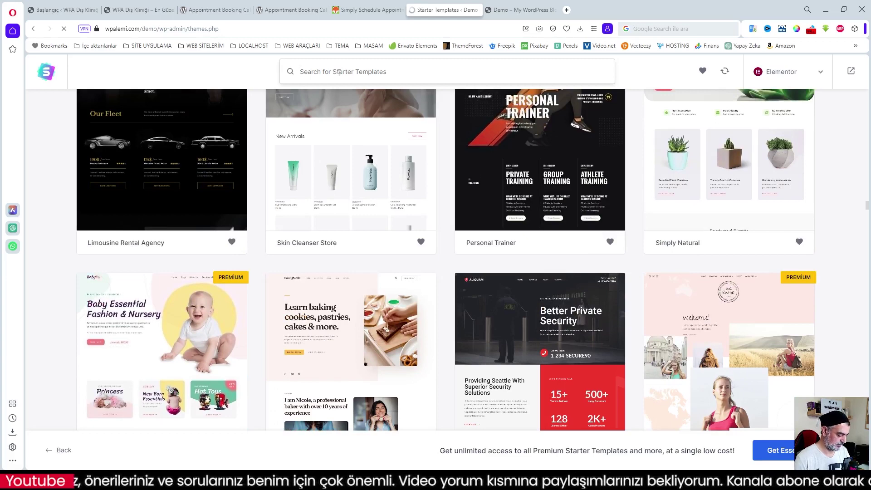
# - Search 'den', favourite the Dentist Clinic template and open its setup
pyautogui.write('den')
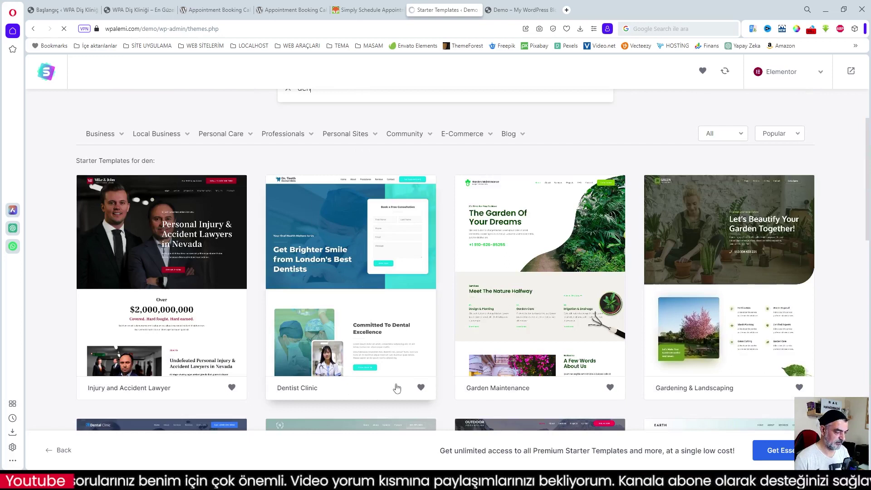
pyautogui.click(420, 389)
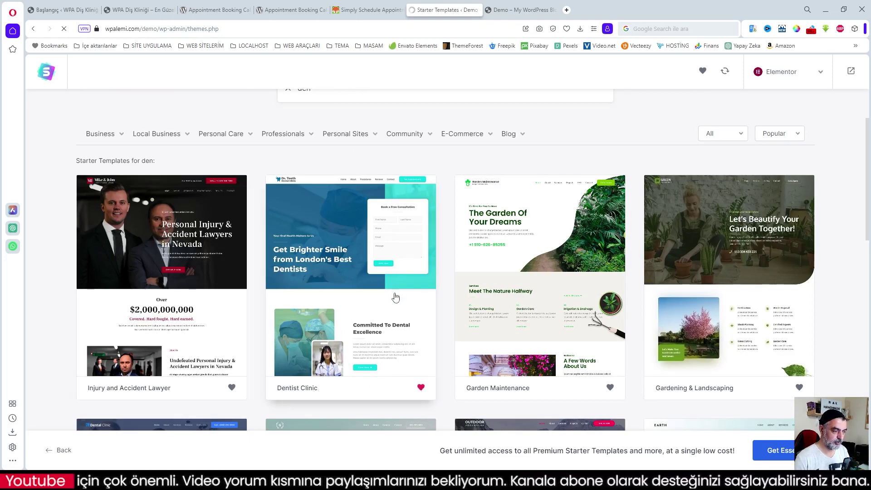
pyautogui.click(340, 260)
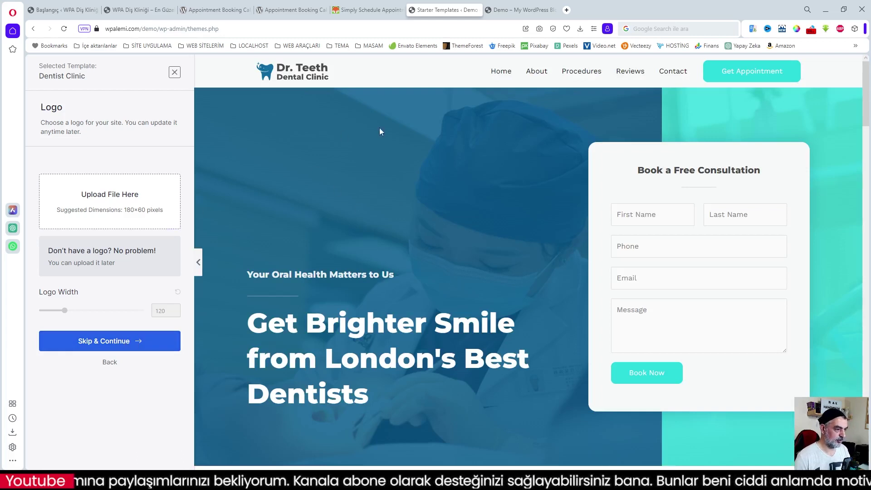
# - Skip the logo step and continue with the default colours and Montserrat / Work Sans fonts
pyautogui.click(113, 345)
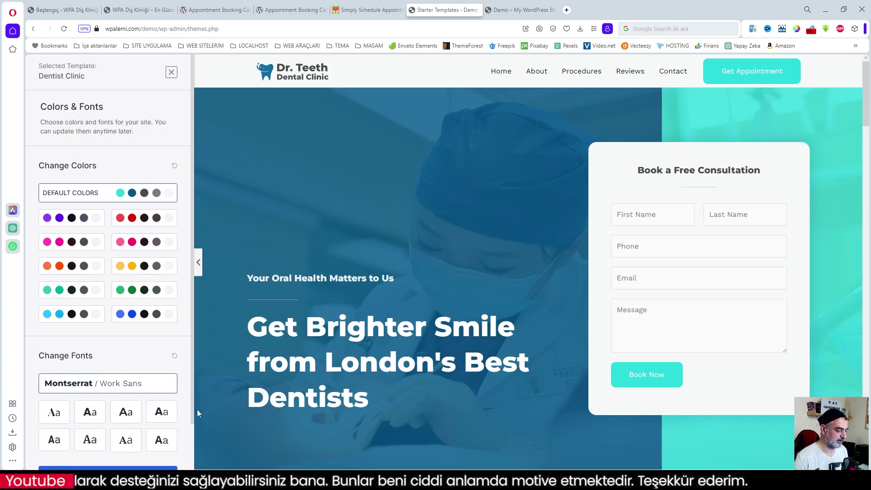
pyautogui.scroll(-2, 187, 414)
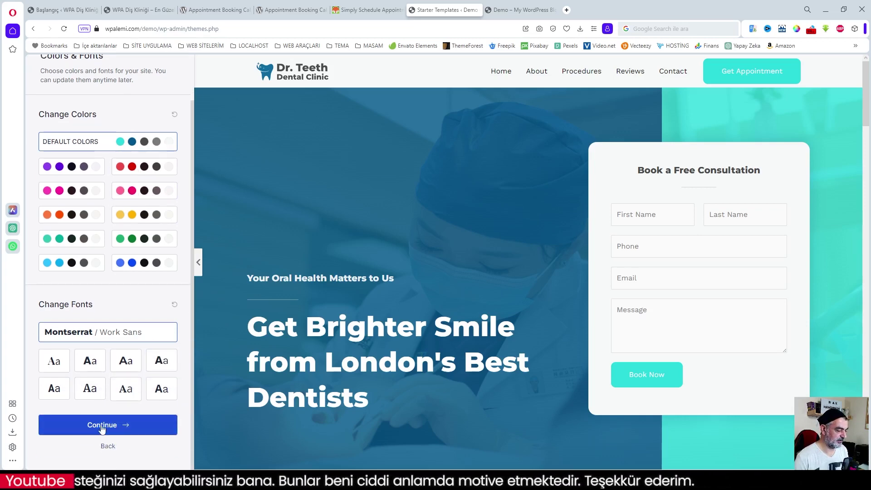
pyautogui.click(102, 425)
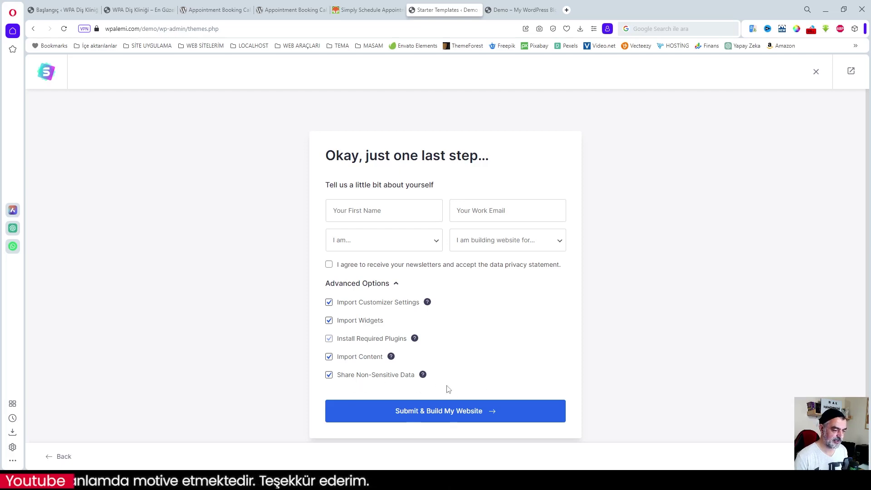
# - Submit the setup to build the site from the Dentist Clinic template
pyautogui.click(441, 411)
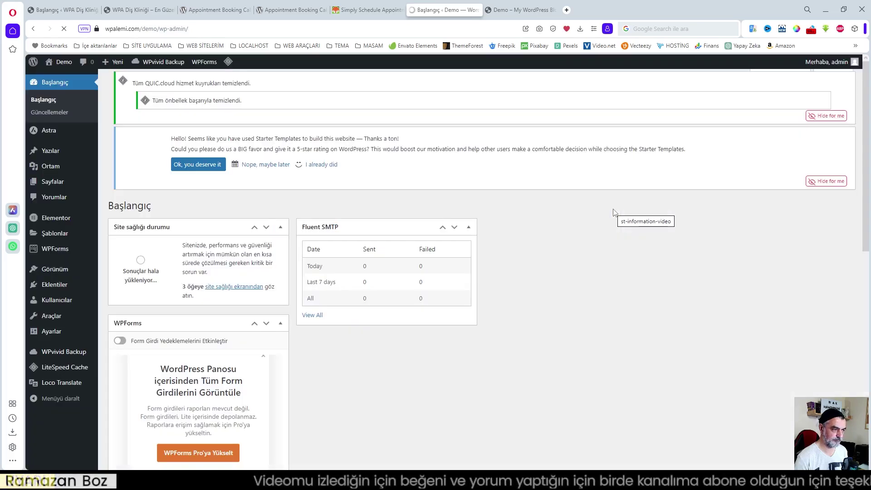
# - Open Elementor's Araçlar (Tools) page from the admin sidebar
pyautogui.scroll(-3, 267, 394)
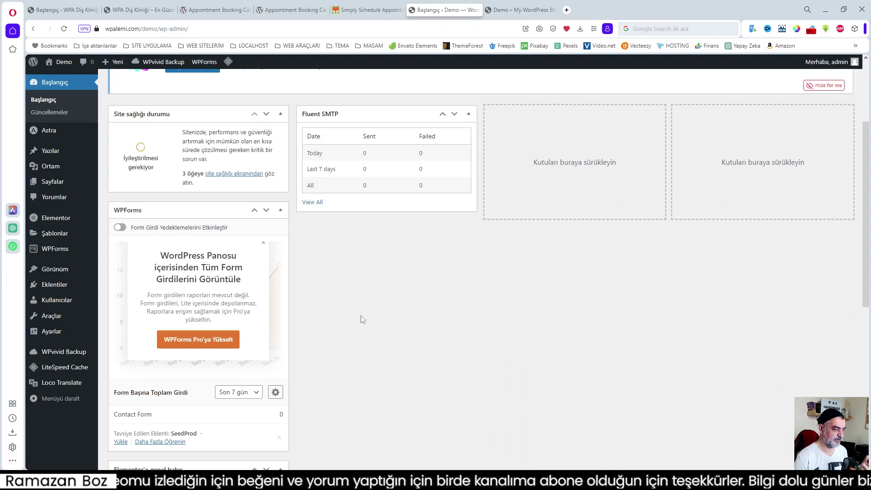
pyautogui.moveTo(56, 221)
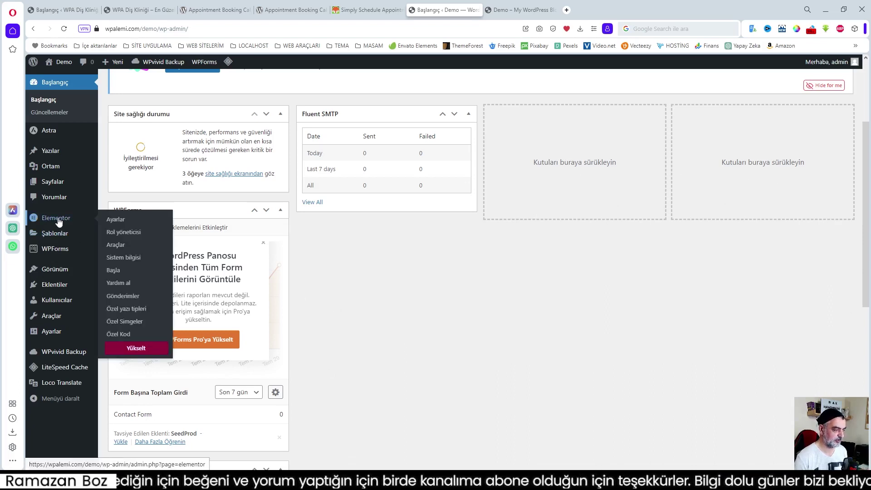
pyautogui.moveTo(69, 252)
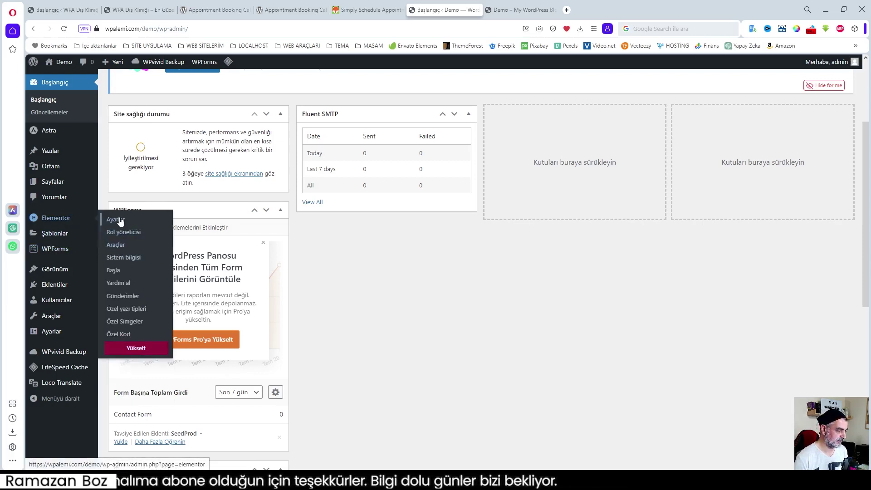
pyautogui.click(117, 245)
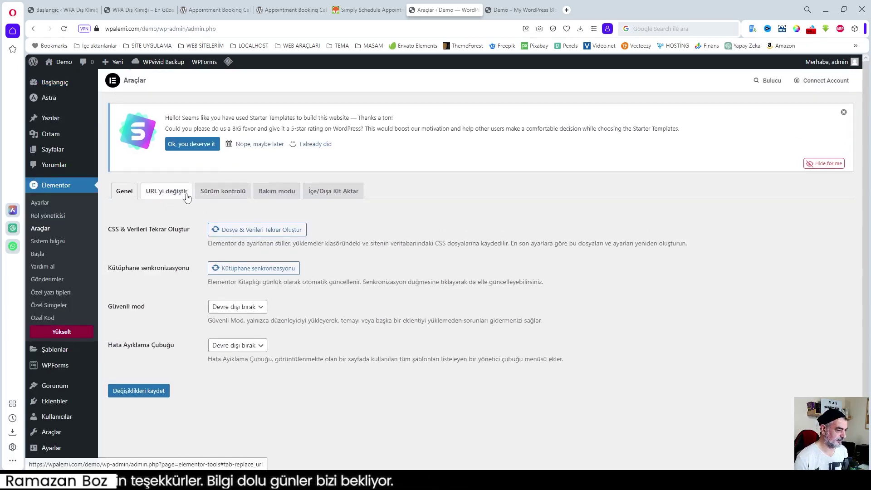
# - Look through the Araçlar tabs, then open Elementor's Ayarlar on the Özellikler tab
pyautogui.click(183, 194)
pyautogui.click(225, 192)
pyautogui.click(264, 195)
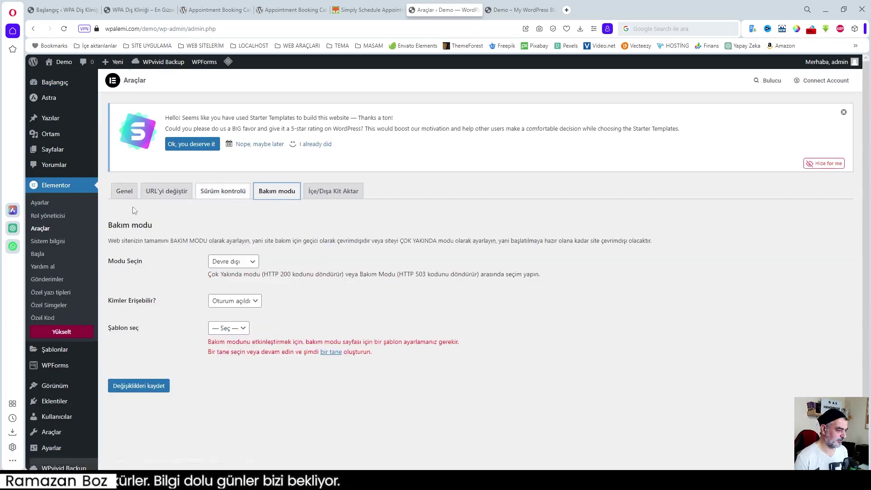
pyautogui.click(42, 205)
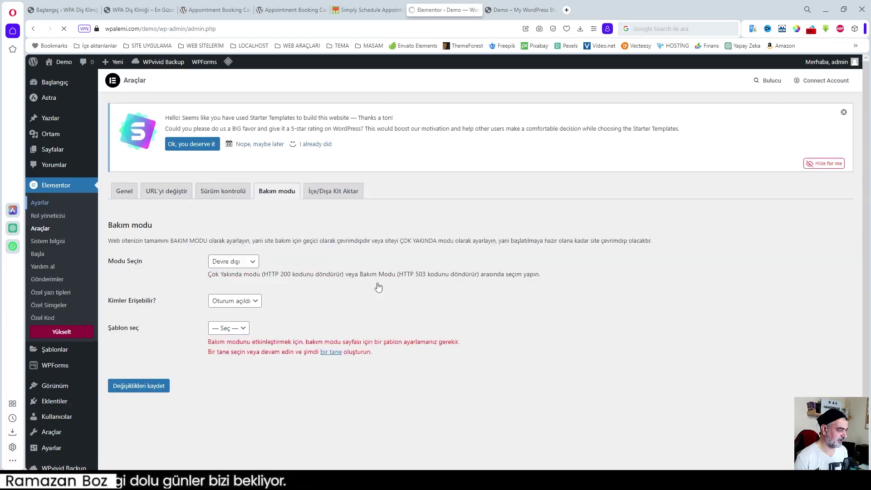
pyautogui.click(166, 190)
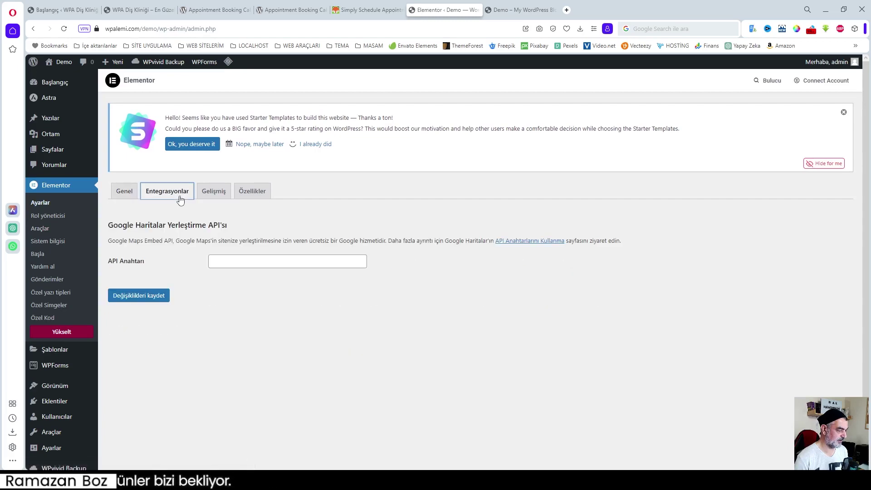
pyautogui.click(213, 191)
pyautogui.click(254, 199)
# - Set Esnekkutu Konteyner to Etkin, save the changes, and return to the dashboard
pyautogui.scroll(-3, 330, 342)
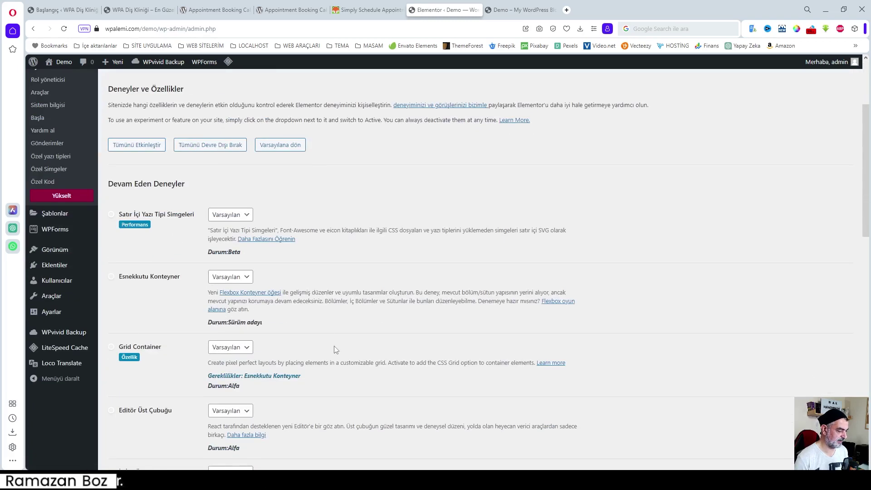
pyautogui.click(249, 282)
pyautogui.click(245, 296)
pyautogui.scroll(-15, 274, 318)
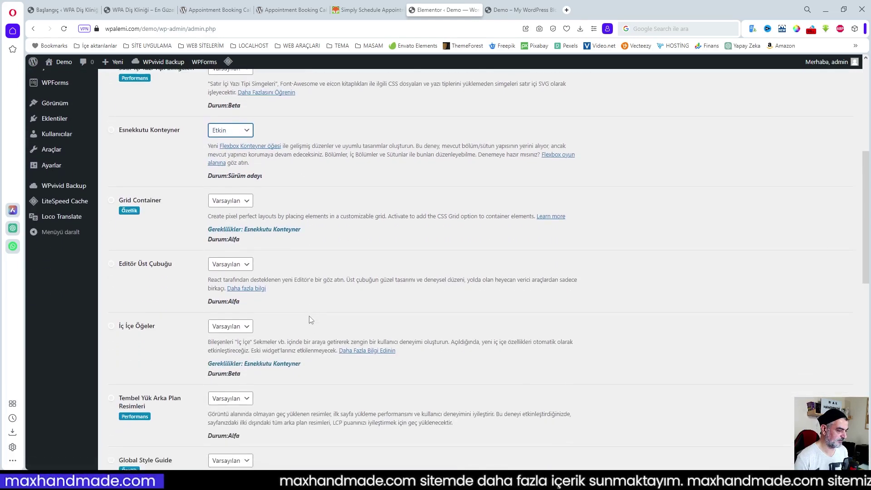
pyautogui.scroll(-5, 189, 415)
pyautogui.click(169, 418)
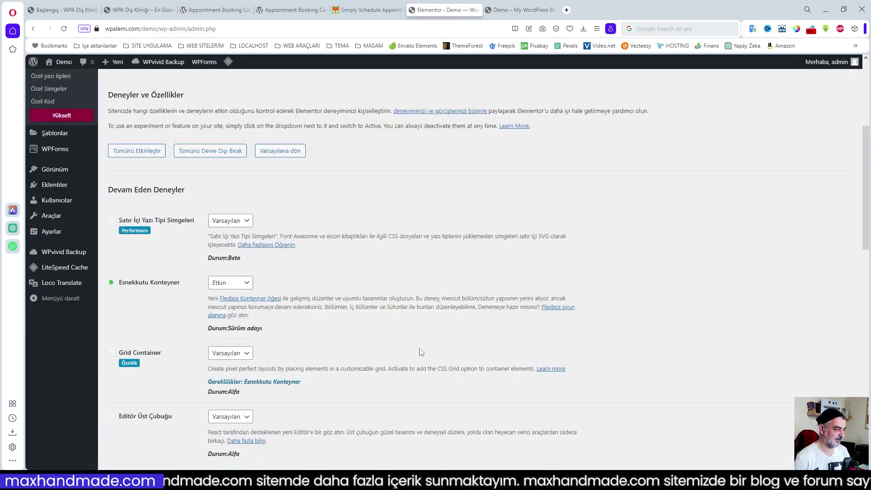
pyautogui.scroll(3, 457, 330)
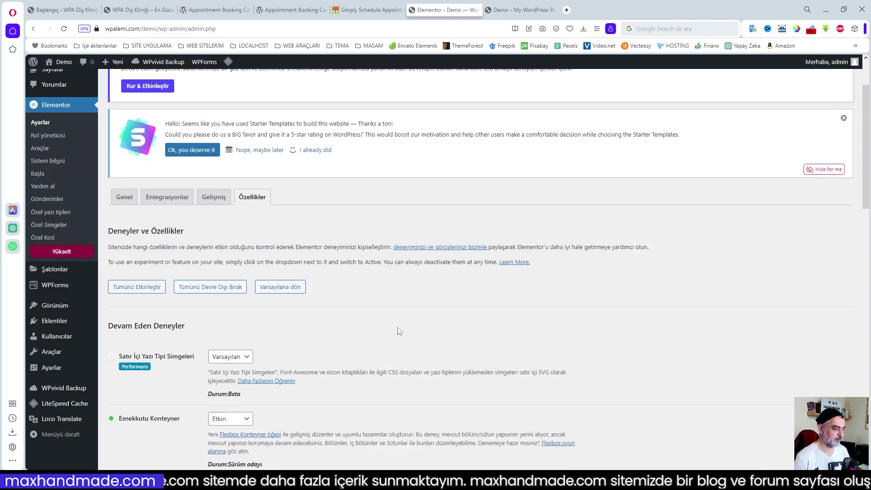
pyautogui.scroll(2, 374, 329)
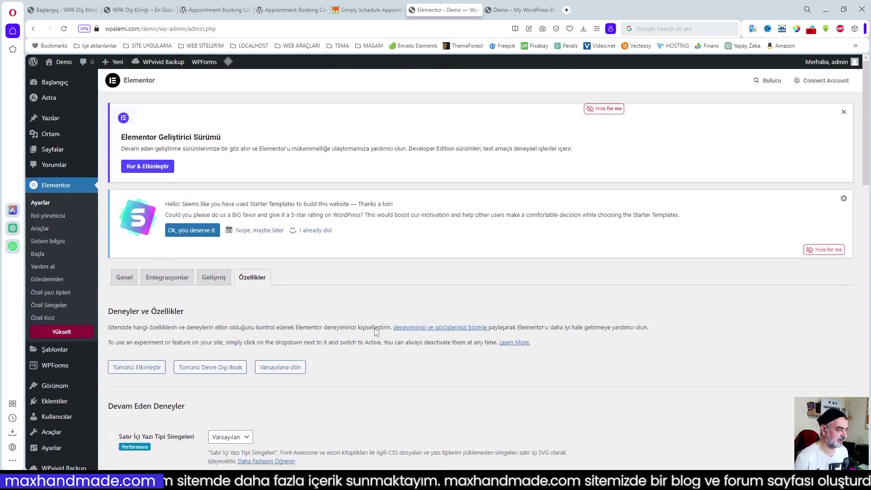
pyautogui.click(53, 85)
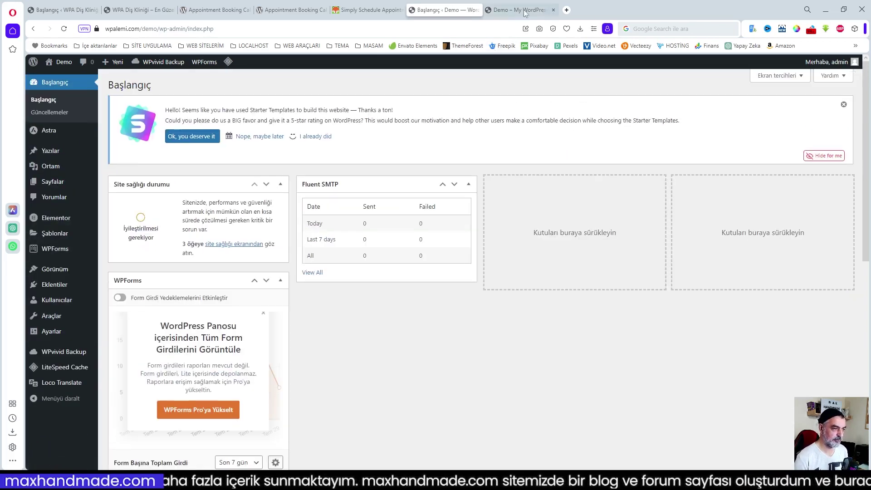
# - Reload and scroll through the live Dr. Teeth Dental Clinic homepage, then return to the dashboard tab
pyautogui.click(517, 10)
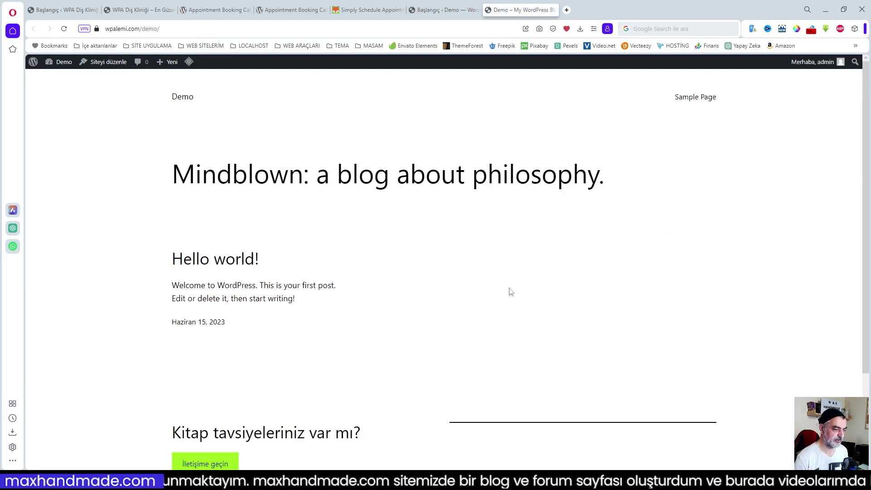
pyautogui.click(64, 28)
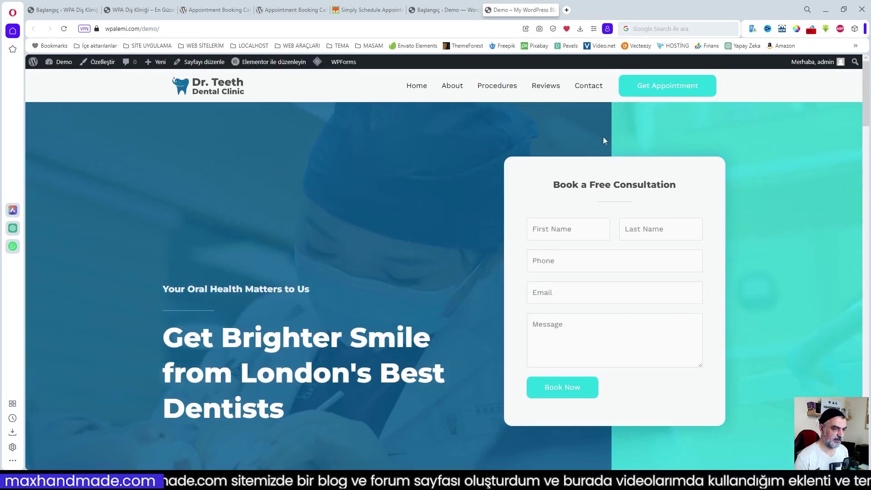
pyautogui.scroll(-4, 410, 189)
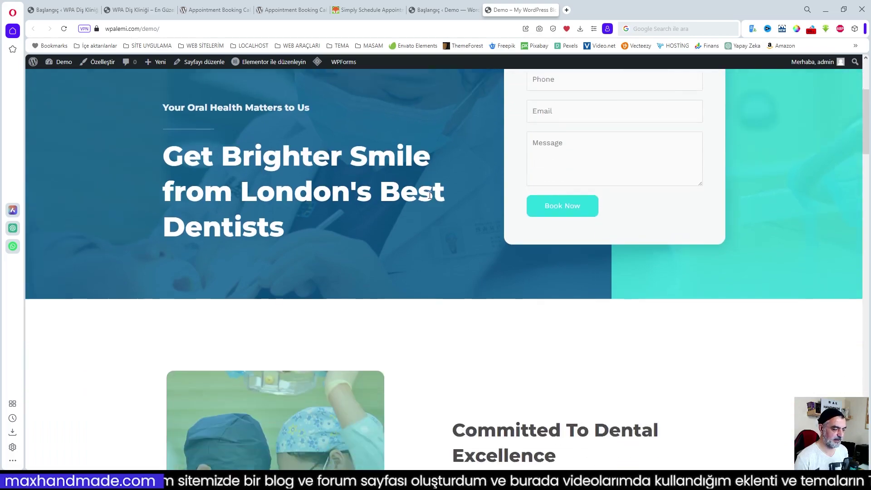
pyautogui.scroll(-16, 429, 195)
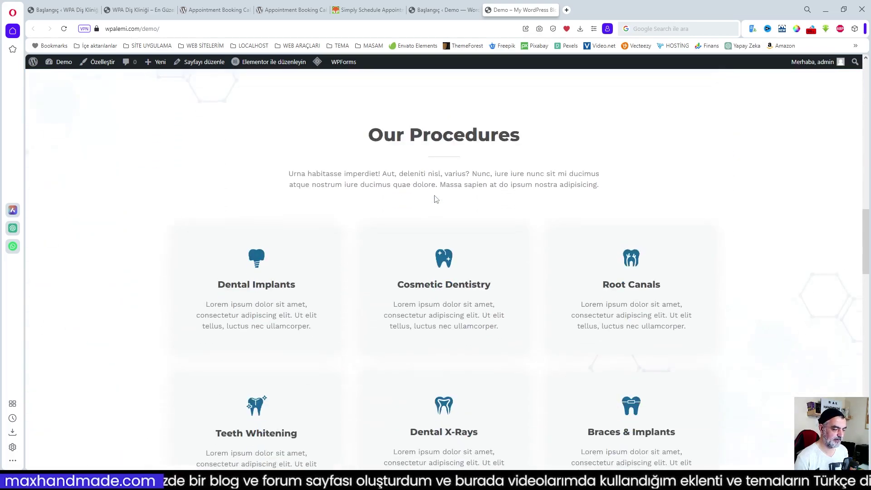
pyautogui.scroll(-15, 434, 199)
pyautogui.scroll(-11, 434, 199)
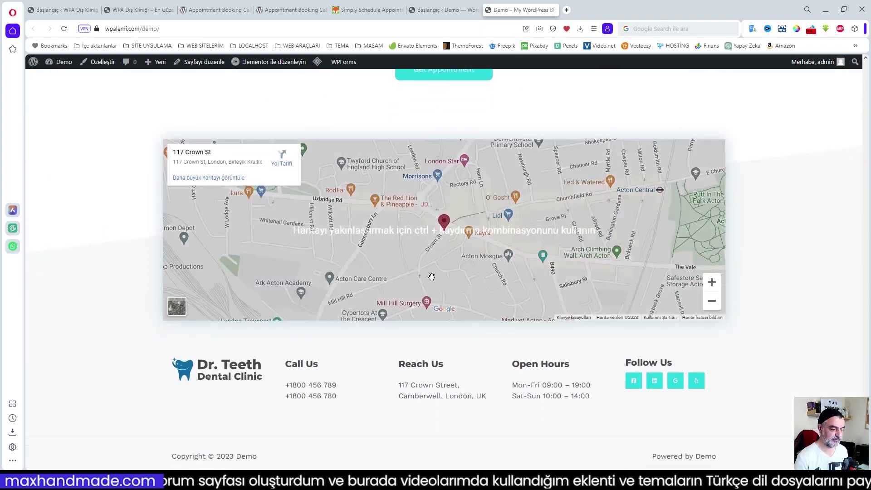
pyautogui.scroll(15, 535, 363)
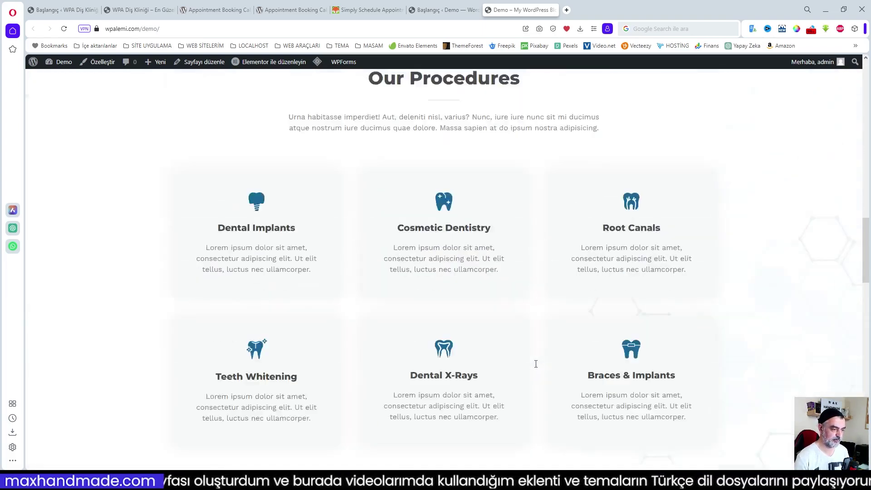
pyautogui.scroll(10, 536, 364)
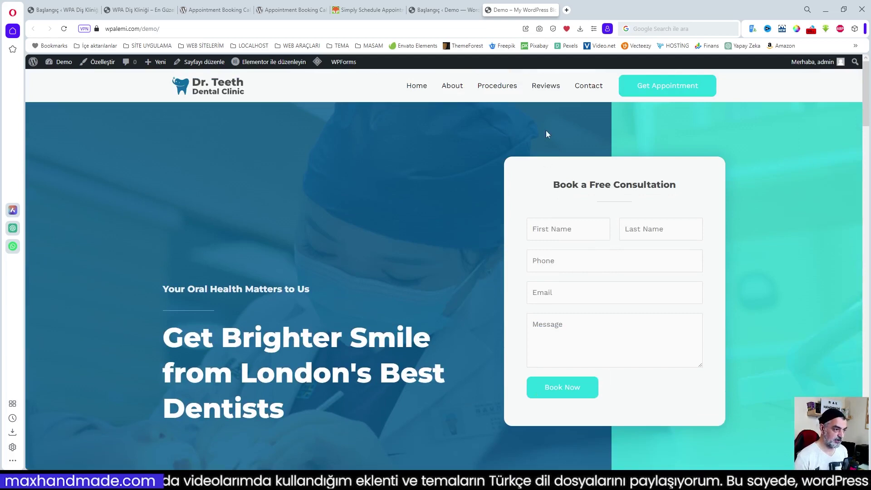
pyautogui.click(429, 10)
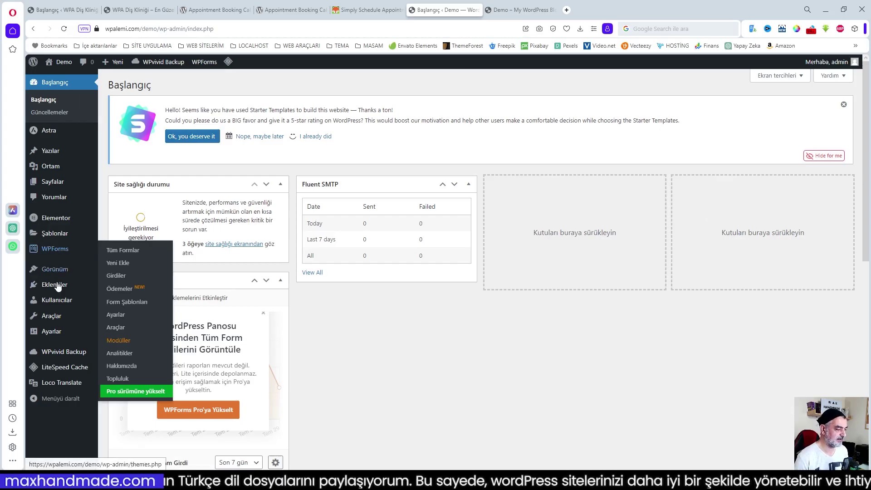
# - On Yeni ekle, search for 'Appointment Booking Calendar', copied from its WordPress.org page
pyautogui.moveTo(55, 284)
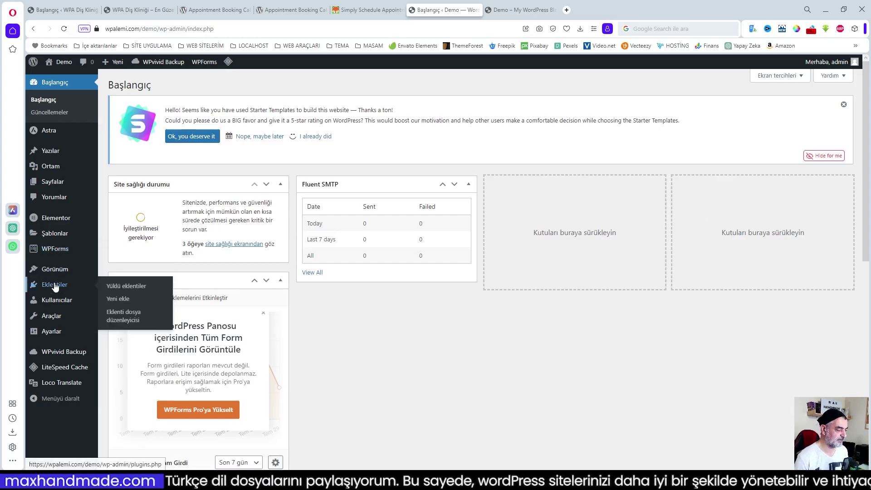
pyautogui.click(120, 299)
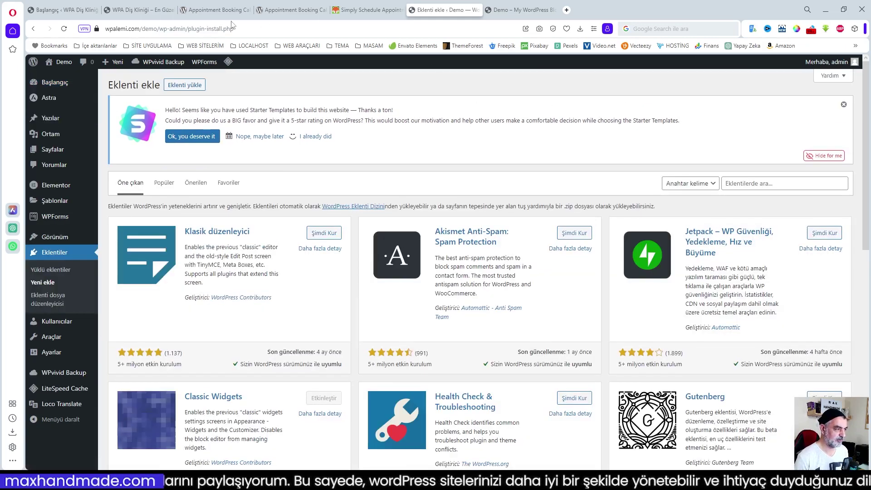
pyautogui.click(226, 9)
pyautogui.click(316, 308)
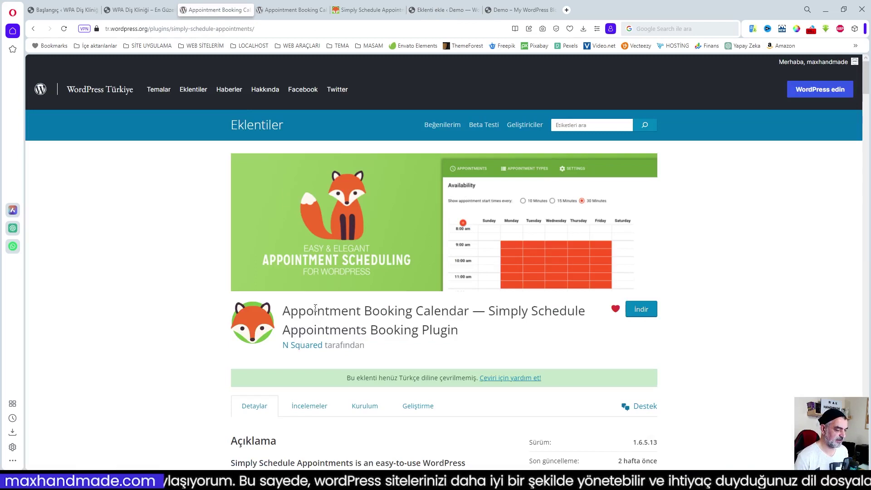
pyautogui.moveTo(284, 311); pyautogui.dragTo(470, 315)
pyautogui.hotkey('ctrl', 'c')
pyautogui.click(367, 286)
pyautogui.click(59, 10)
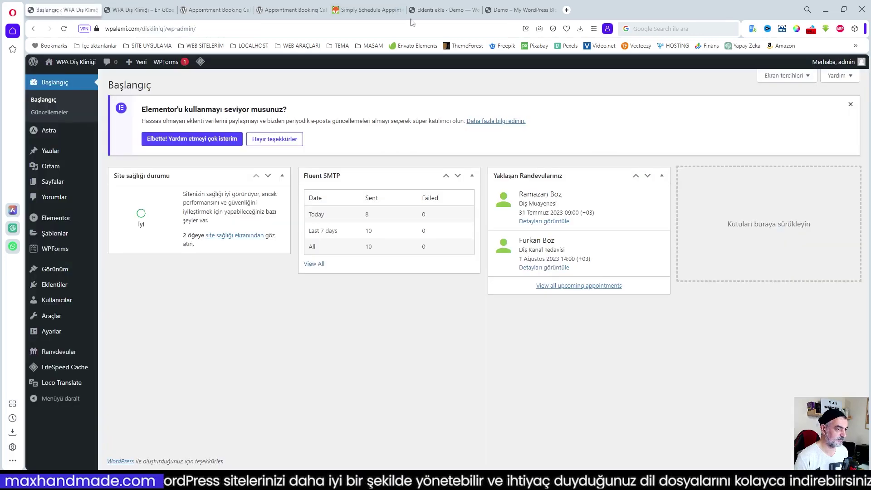
pyautogui.click(429, 11)
pyautogui.click(737, 183)
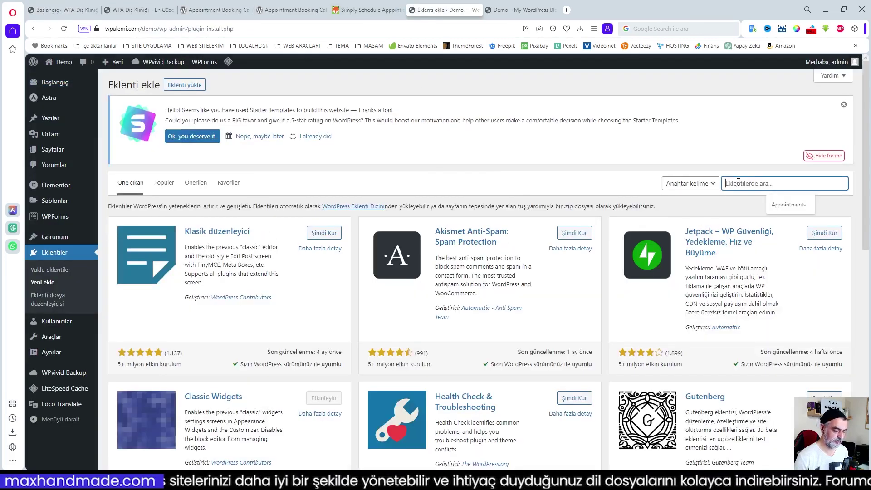
pyautogui.hotkey('ctrl', 'v')
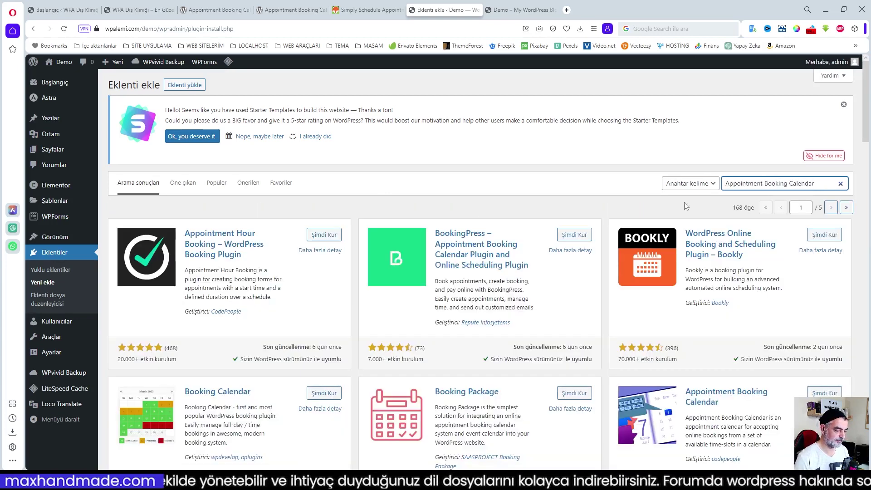
# - Install and activate the fox-icon Simply Schedule Appointments plugin
pyautogui.scroll(-7, 621, 226)
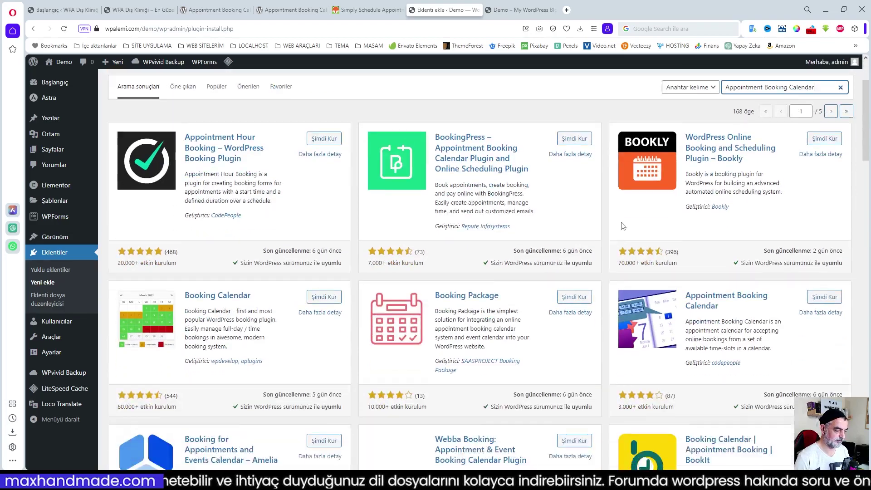
pyautogui.scroll(-3, 621, 226)
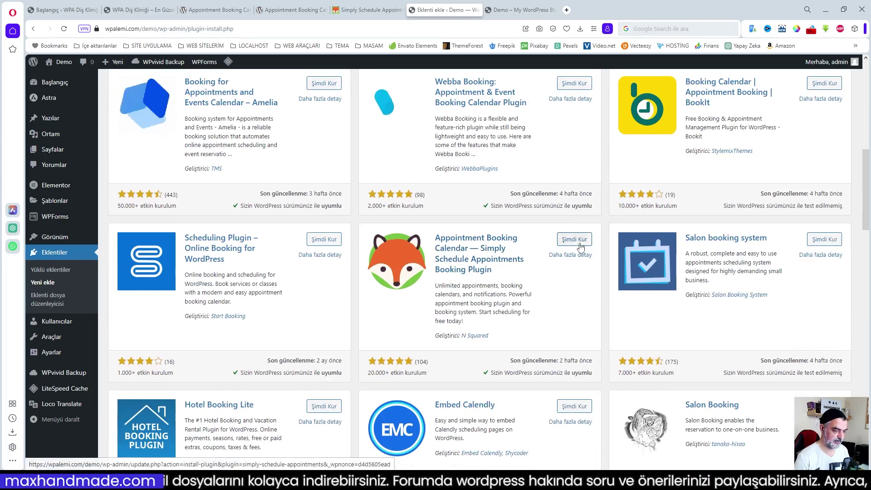
pyautogui.click(221, 11)
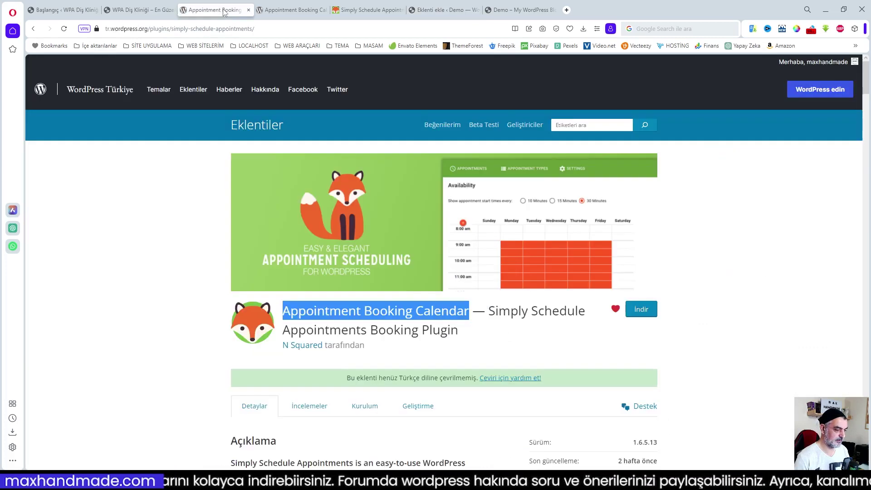
pyautogui.click(451, 12)
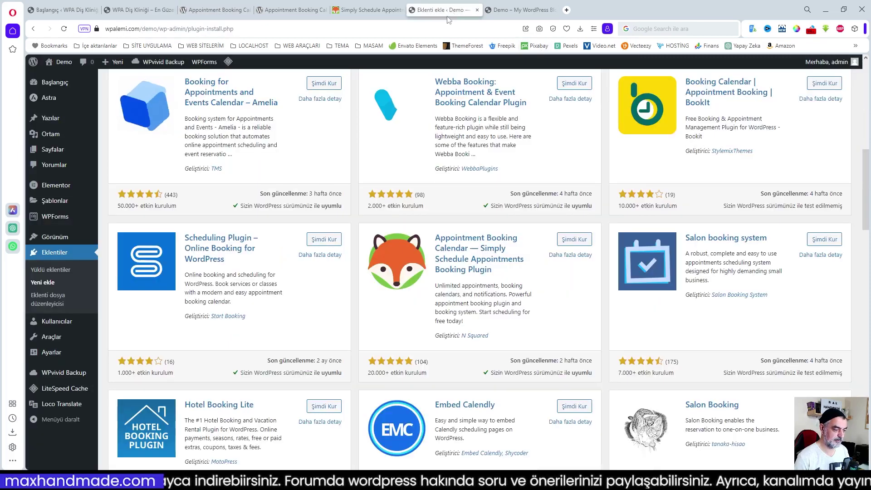
pyautogui.click(574, 240)
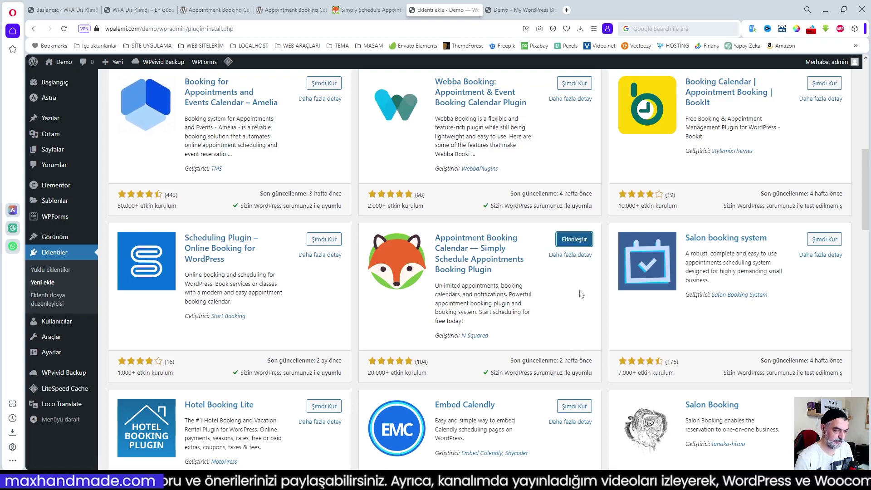
pyautogui.click(572, 241)
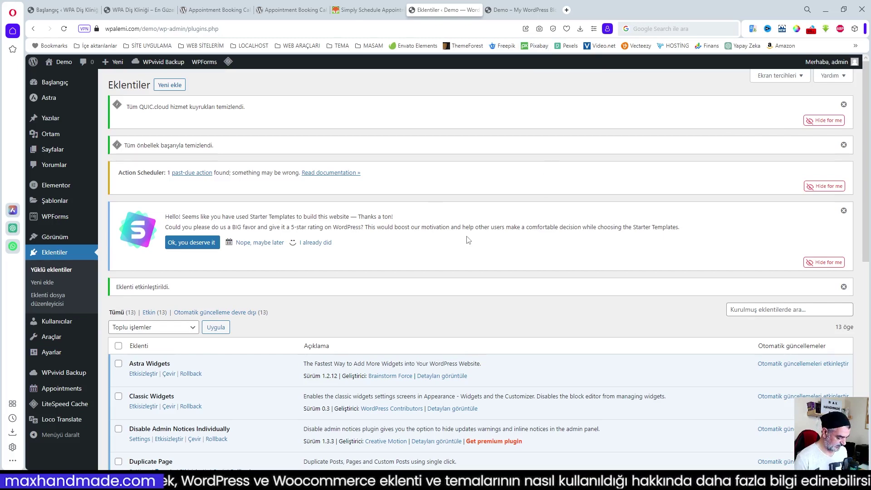
# - Reload and review the dental clinic homepage, then go to Görünüm > Menüler
pyautogui.click(503, 9)
pyautogui.click(64, 29)
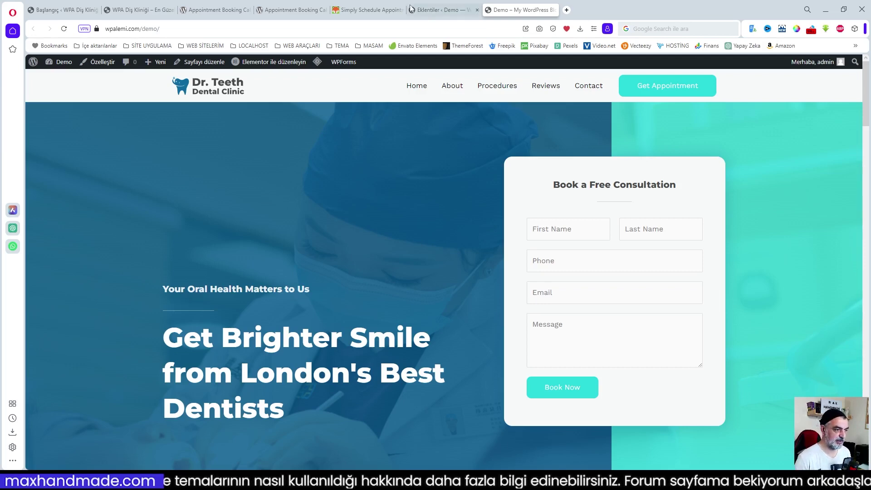
pyautogui.click(421, 11)
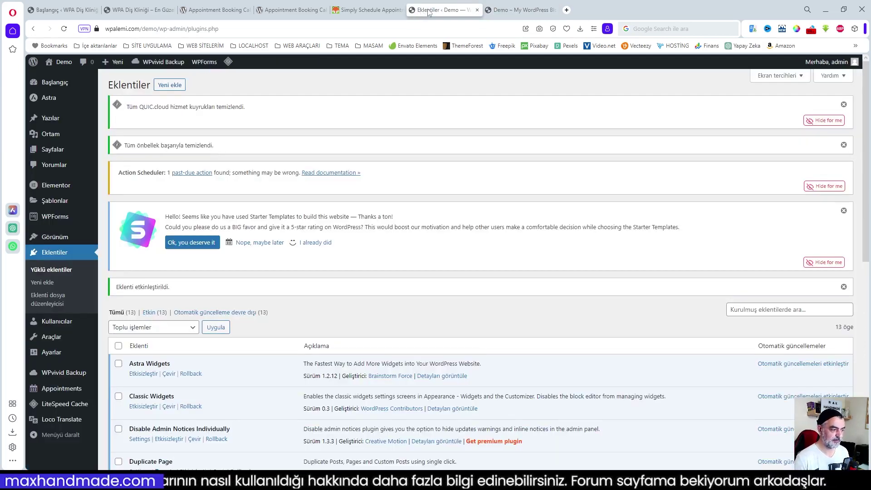
pyautogui.click(512, 9)
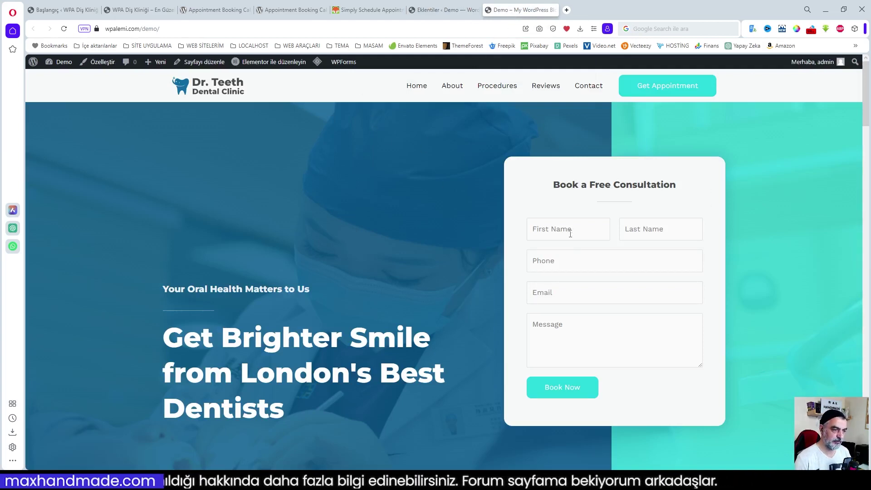
pyautogui.scroll(-2, 422, 228)
pyautogui.scroll(2, 423, 228)
pyautogui.moveTo(279, 66)
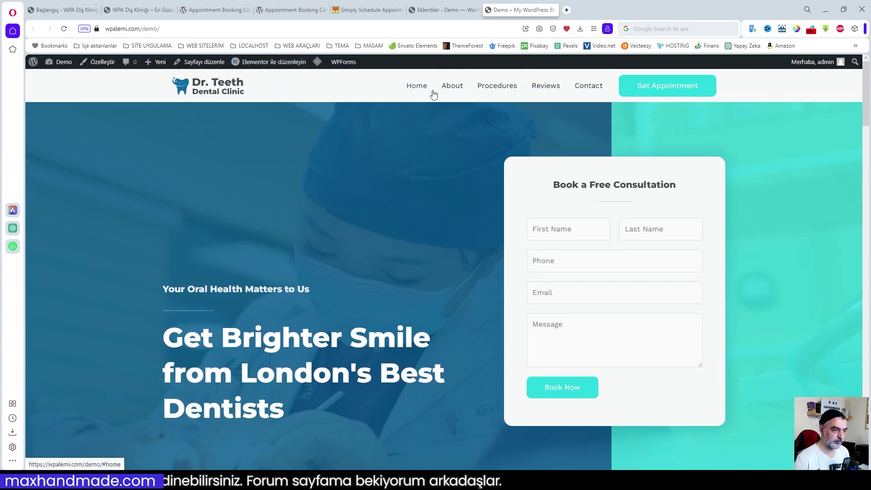
pyautogui.click(440, 11)
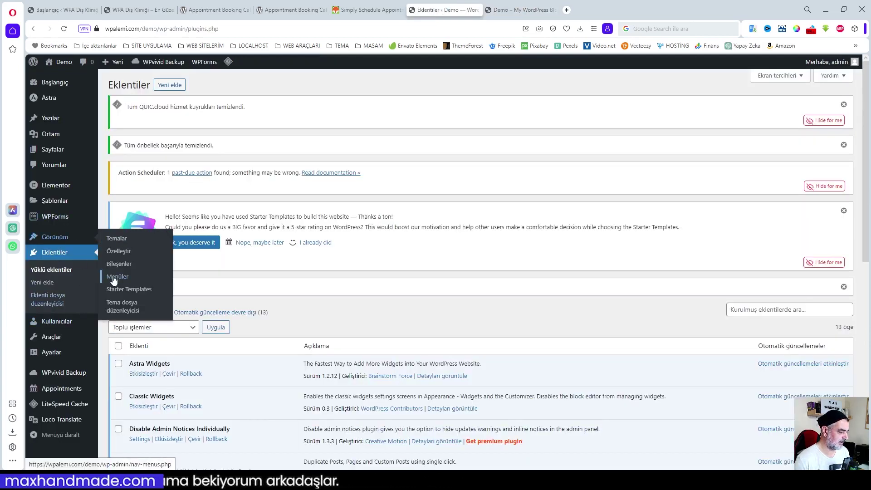
pyautogui.click(117, 278)
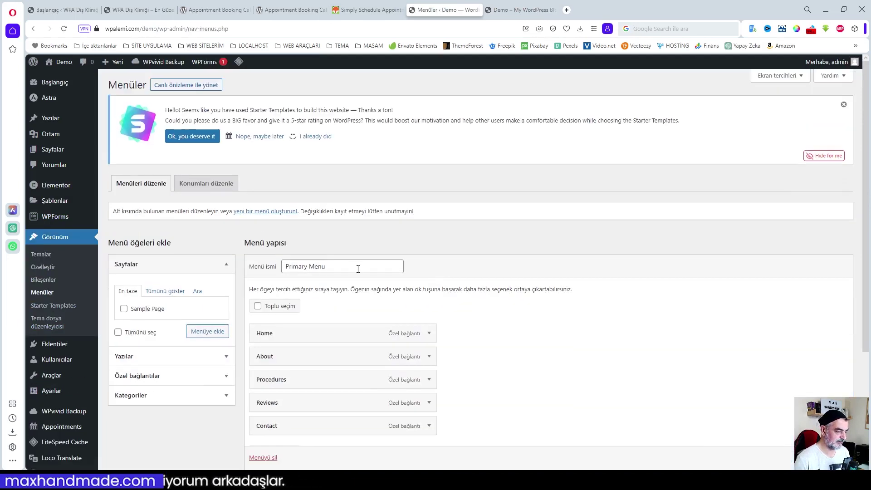
# - Expand the Home, About, Procedures, Reviews and Contact menu items to show their link settings
pyautogui.scroll(-1, 509, 321)
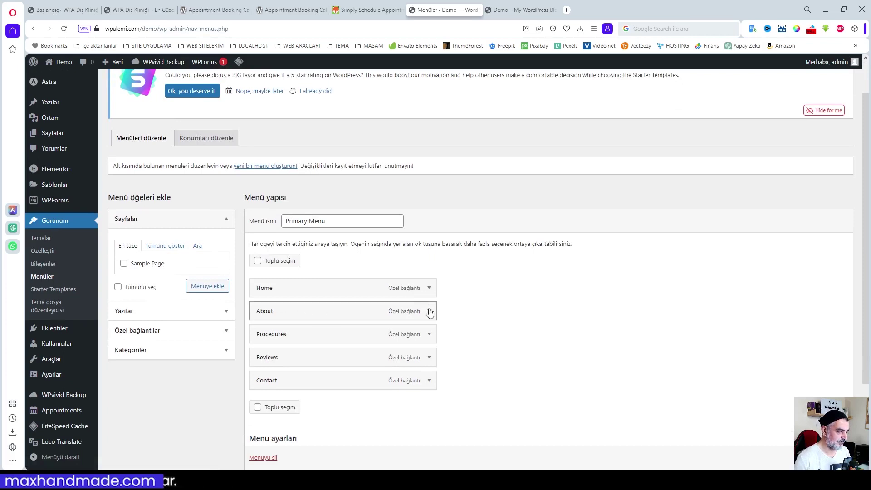
pyautogui.click(429, 288)
pyautogui.scroll(-3, 386, 335)
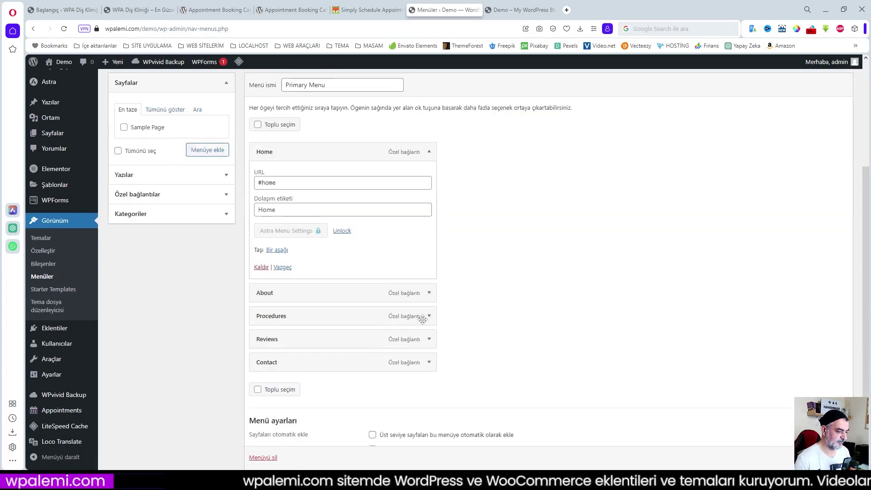
pyautogui.click(428, 292)
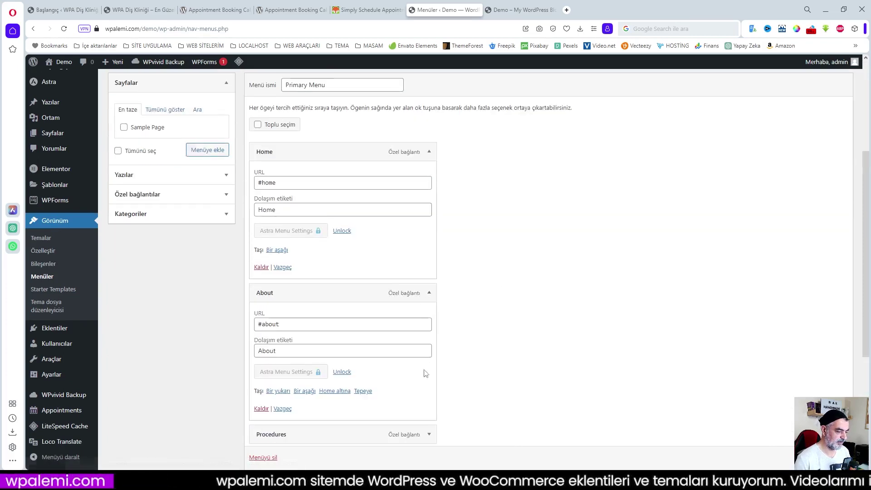
pyautogui.click(428, 434)
pyautogui.scroll(-4, 454, 385)
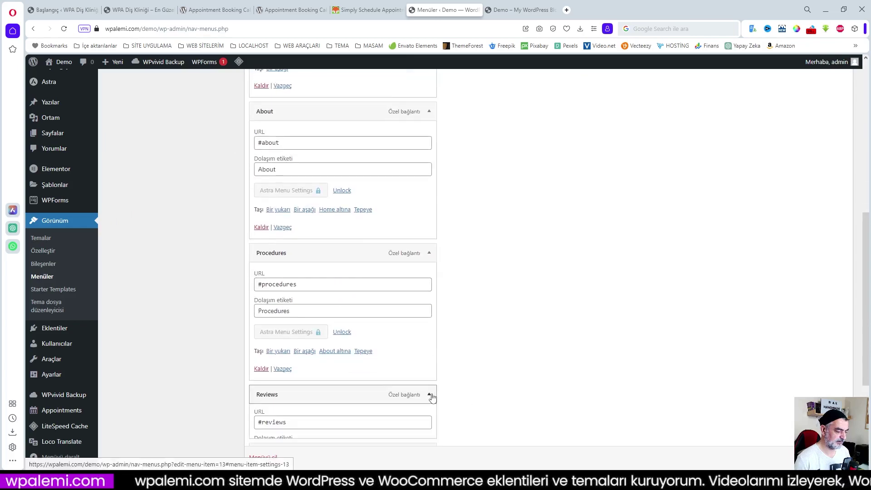
pyautogui.click(428, 394)
pyautogui.scroll(-3, 477, 386)
pyautogui.click(428, 400)
pyautogui.scroll(-2, 415, 332)
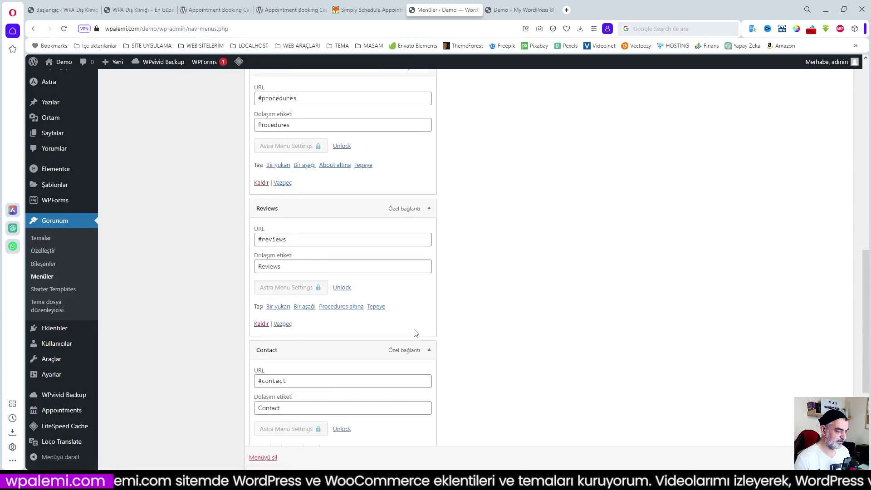
pyautogui.scroll(13, 414, 332)
pyautogui.scroll(-4, 398, 323)
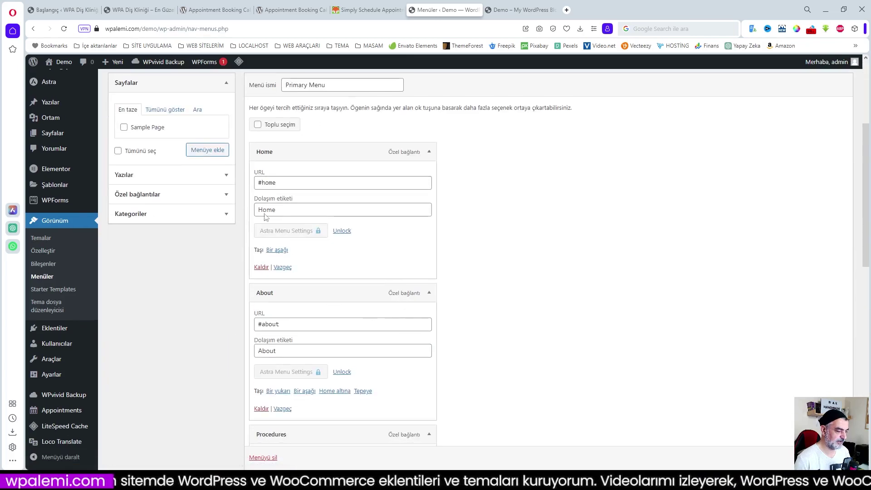
# - Set the Home and About items to anchors anasayfa and hakkimizda, labelled Anasayfa and Hakkımızda
pyautogui.click(281, 183)
pyautogui.moveTo(263, 183); pyautogui.dragTo(320, 184)
pyautogui.write('anasayfa')
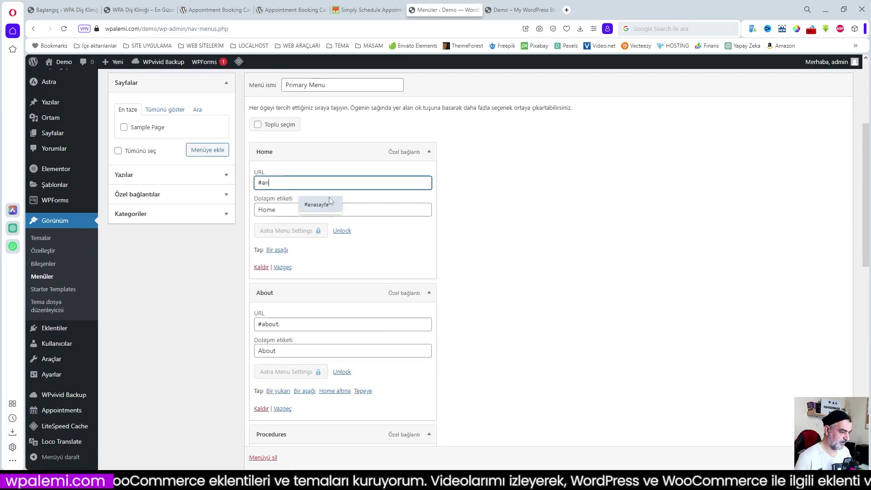
pyautogui.press('Tab')
pyautogui.write('Anasayfa')
pyautogui.click(429, 151)
pyautogui.moveTo(317, 206); pyautogui.dragTo(325, 230)
pyautogui.write('hakkimizda')
pyautogui.press('Tab')
pyautogui.write('Hakkımızda')
# - Set the Procedures and Reviews items to anchors hizmetler and yorumlar, labelled Hizmetler and Yorumlar
pyautogui.click(429, 174)
pyautogui.write('hizmetler')
pyautogui.press('Tab')
pyautogui.write('Hizmetler')
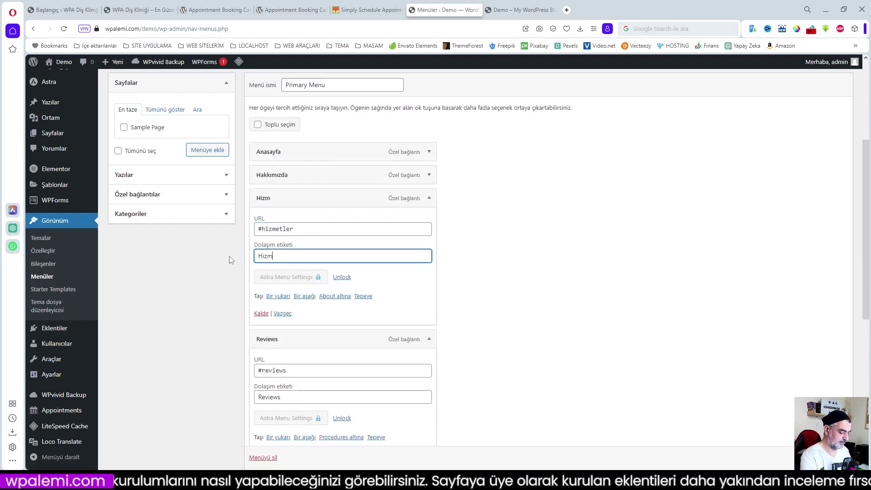
pyautogui.scroll(-2, 263, 280)
pyautogui.click(264, 281)
pyautogui.doubleClick(263, 281)
pyautogui.write('yorumlar')
pyautogui.press('Tab')
pyautogui.write('Yorumlar')
pyautogui.click(429, 248)
pyautogui.click(428, 107)
# - Point the Contact item to #iletisim, label it İletişim, and save the Primary Menu
pyautogui.moveTo(257, 185); pyautogui.dragTo(331, 187)
pyautogui.write('#iletisim')
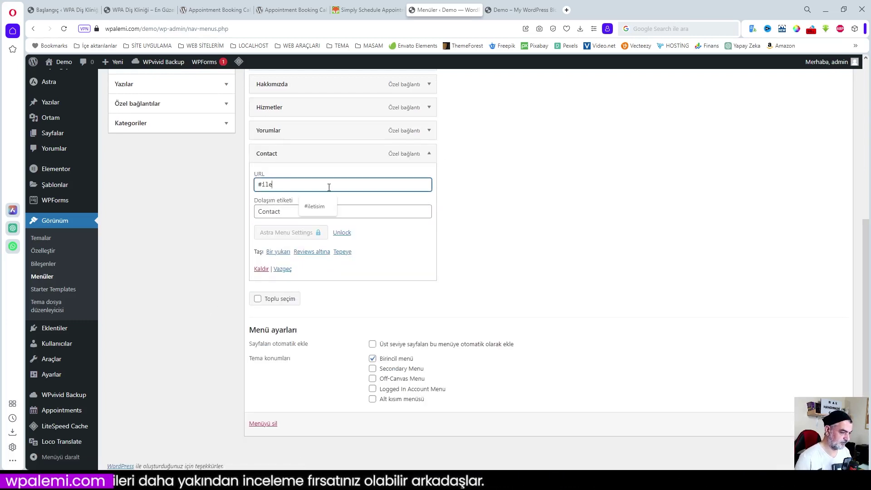
pyautogui.press('Tab')
pyautogui.write('İletişim')
pyautogui.click(428, 154)
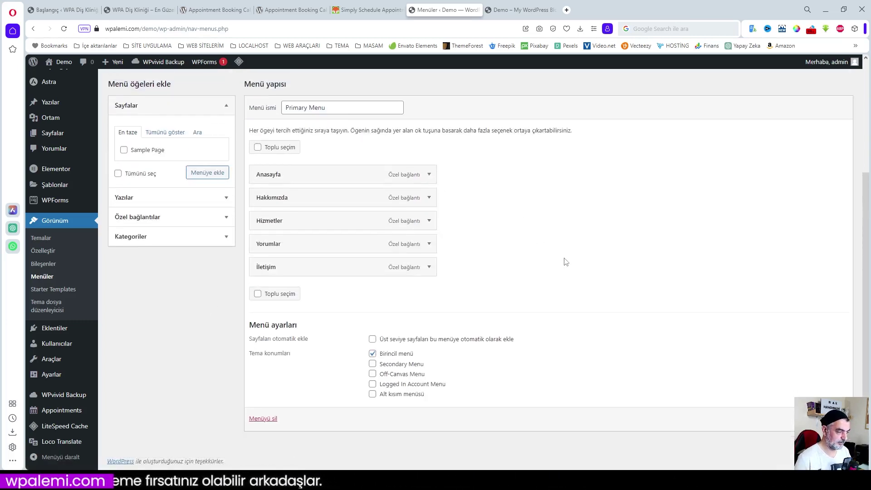
pyautogui.click(823, 418)
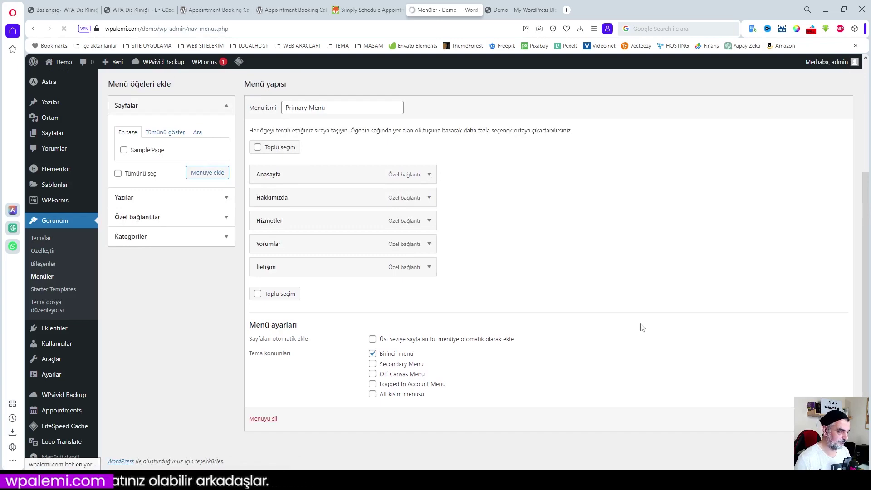
pyautogui.scroll(-3, 424, 270)
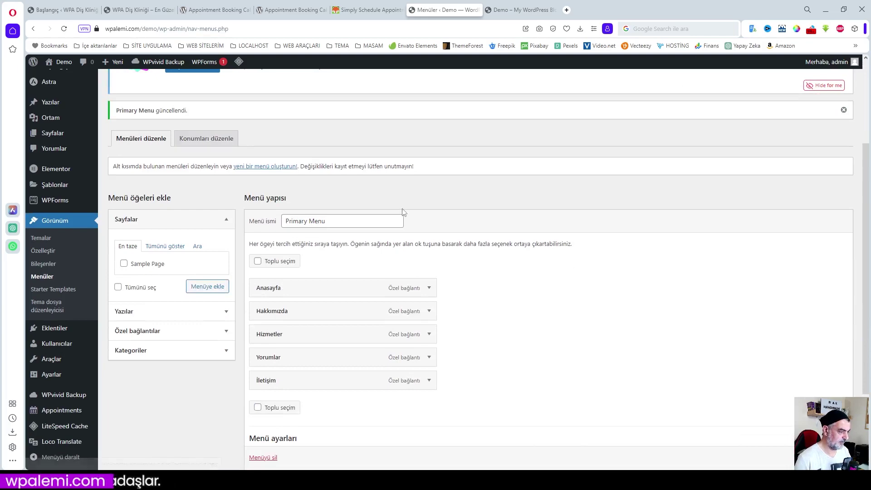
pyautogui.scroll(-3, 549, 290)
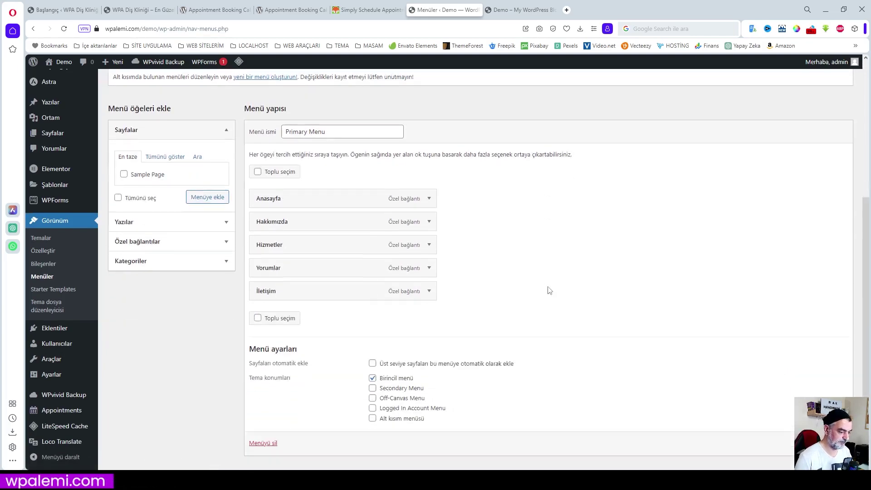
pyautogui.scroll(5, 553, 289)
pyautogui.scroll(1, 559, 290)
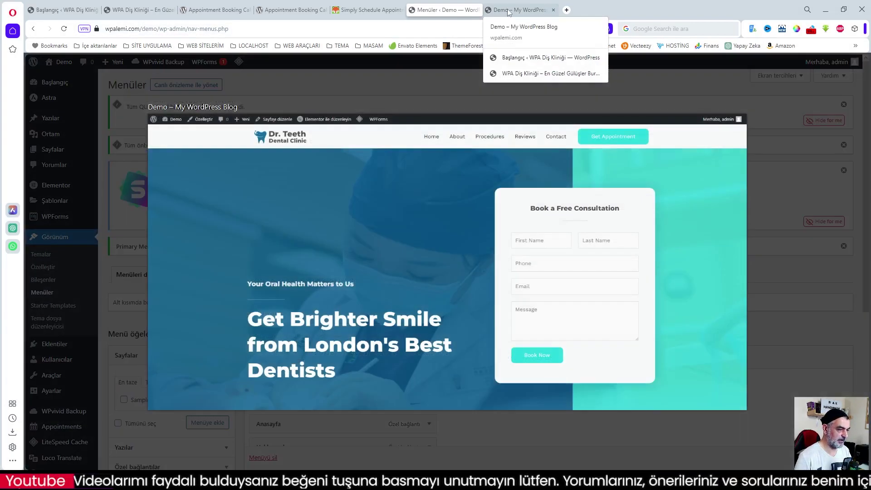
# - Reload the live site, test the Hakkımızda, İletişim and Anasayfa links, then edit the home page in Elementor
pyautogui.click(509, 12)
pyautogui.press('F5')
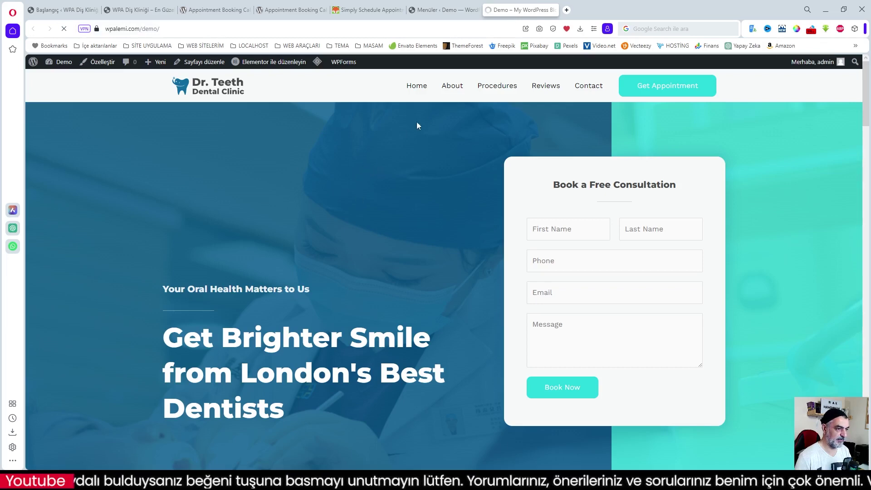
pyautogui.click(446, 87)
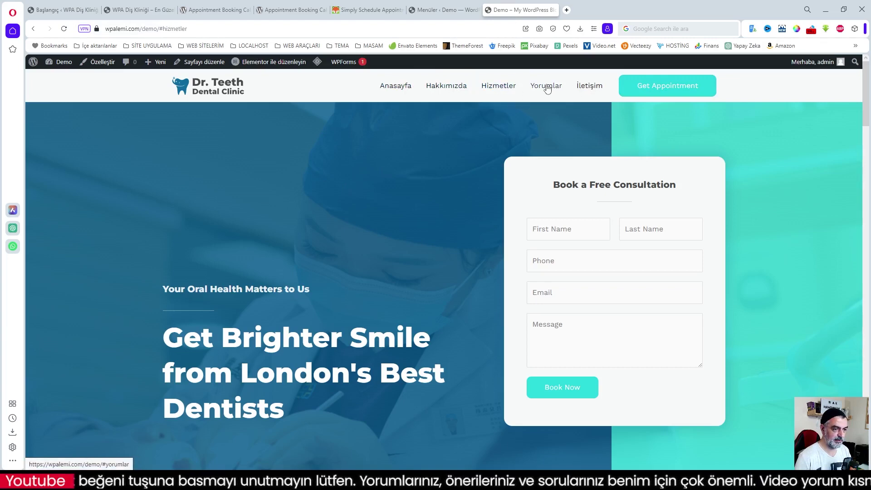
pyautogui.click(589, 87)
pyautogui.scroll(-3, 443, 279)
pyautogui.scroll(3, 443, 279)
pyautogui.click(390, 86)
pyautogui.moveTo(269, 66)
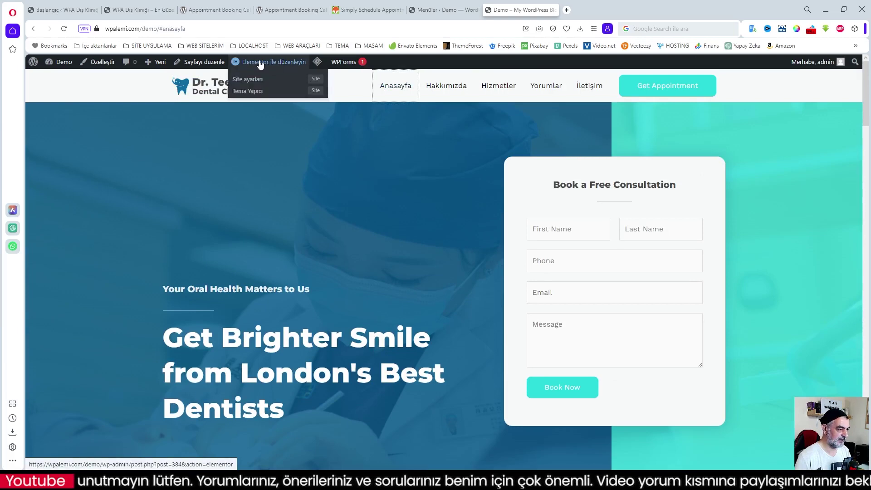
pyautogui.click(269, 65)
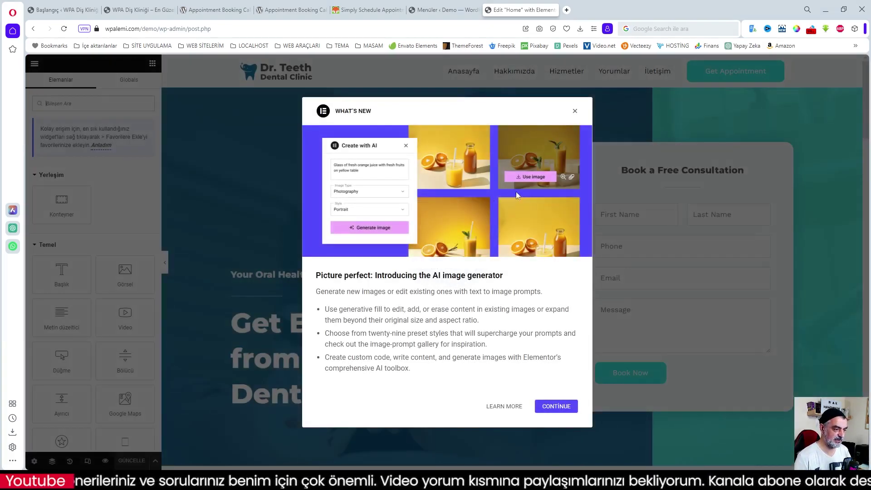
# - Dismiss the What's New dialog and add a Menu Anchor widget to the home page
pyautogui.click(560, 405)
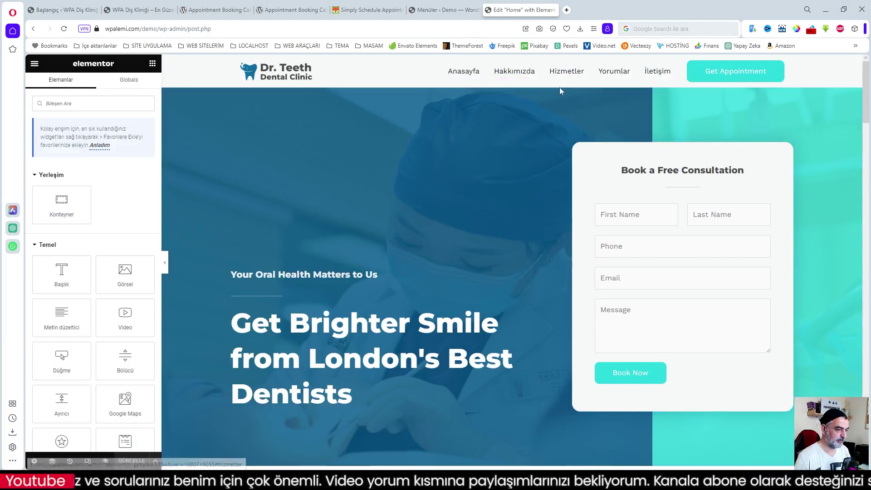
pyautogui.click(466, 75)
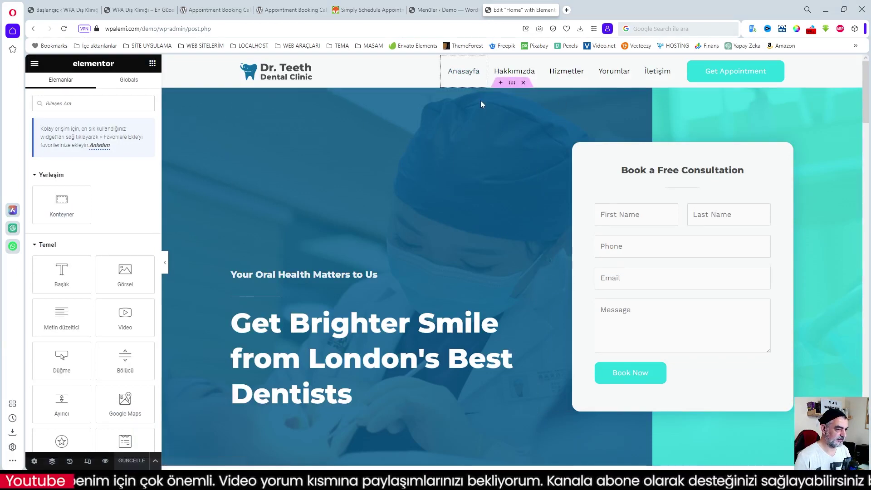
pyautogui.scroll(-3, 480, 100)
pyautogui.scroll(3, 480, 100)
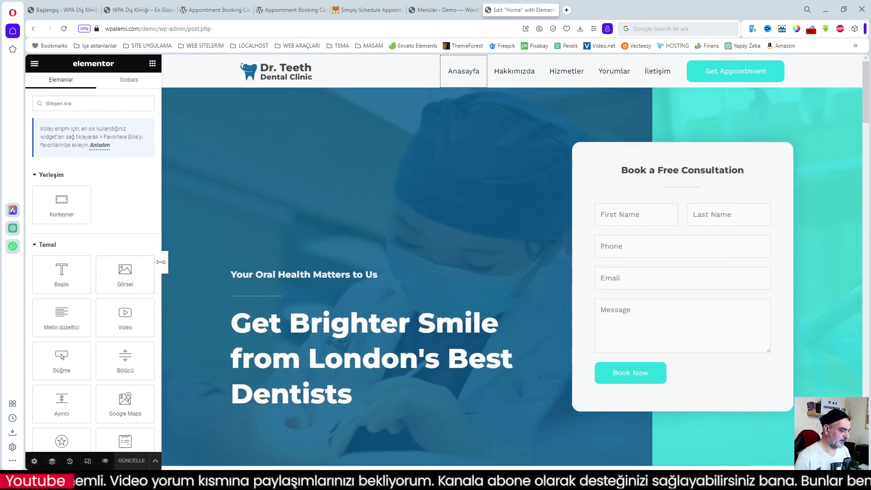
pyautogui.scroll(-2, 144, 262)
pyautogui.scroll(3, 144, 262)
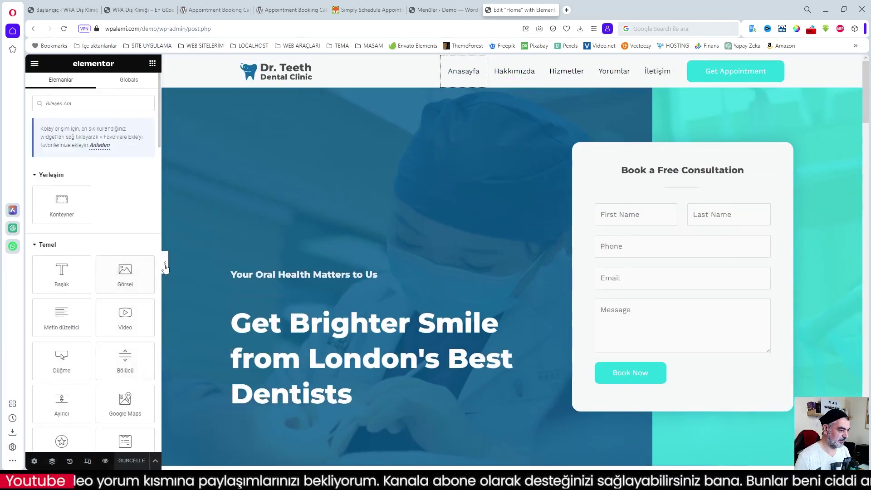
pyautogui.scroll(-4, 153, 247)
pyautogui.scroll(-15, 149, 238)
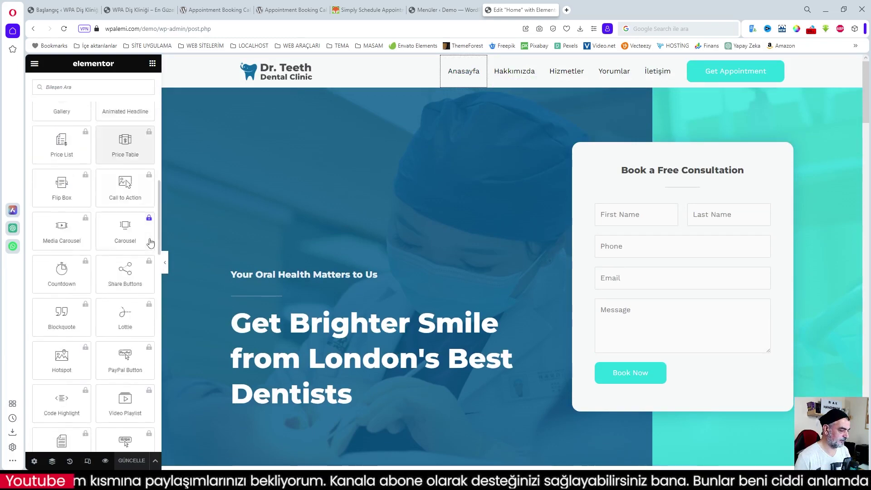
pyautogui.scroll(-10, 150, 241)
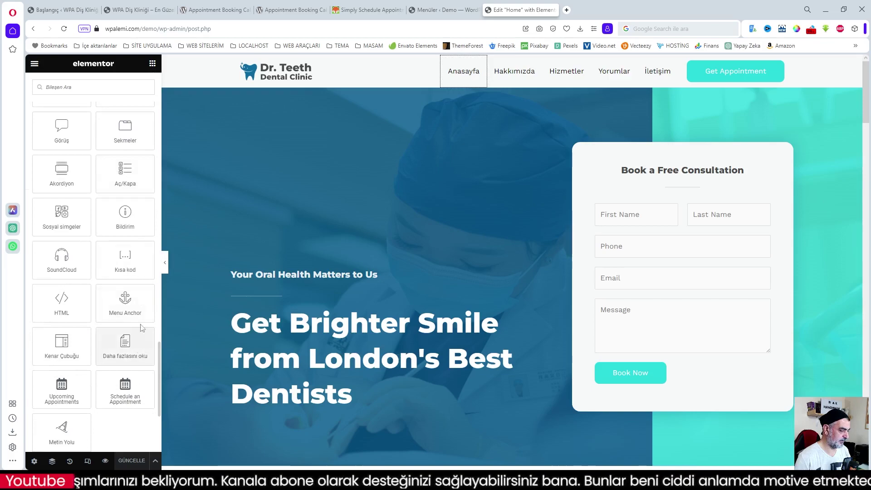
pyautogui.click(127, 301)
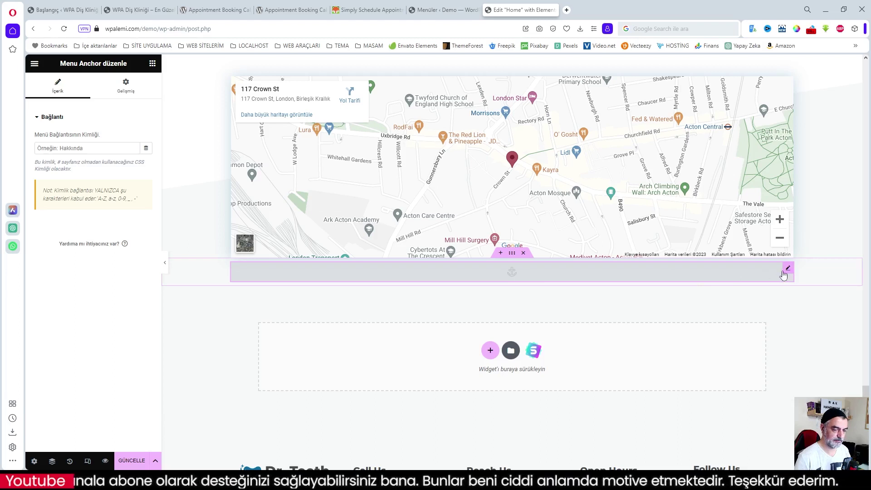
# - In the docked Navigator, move the Menu Anchor's container to the top of the page and save
pyautogui.click(52, 461)
pyautogui.moveTo(821, 109); pyautogui.dragTo(868, 109)
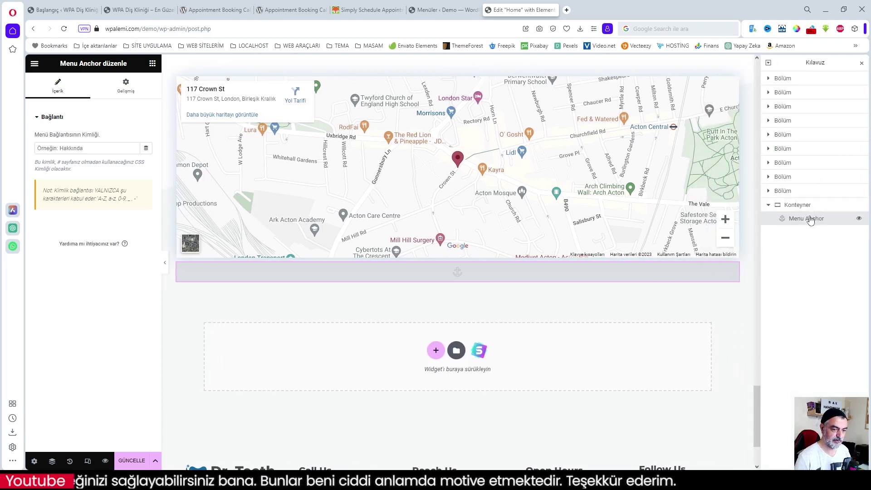
pyautogui.click(768, 205)
pyautogui.moveTo(800, 208); pyautogui.dragTo(797, 69)
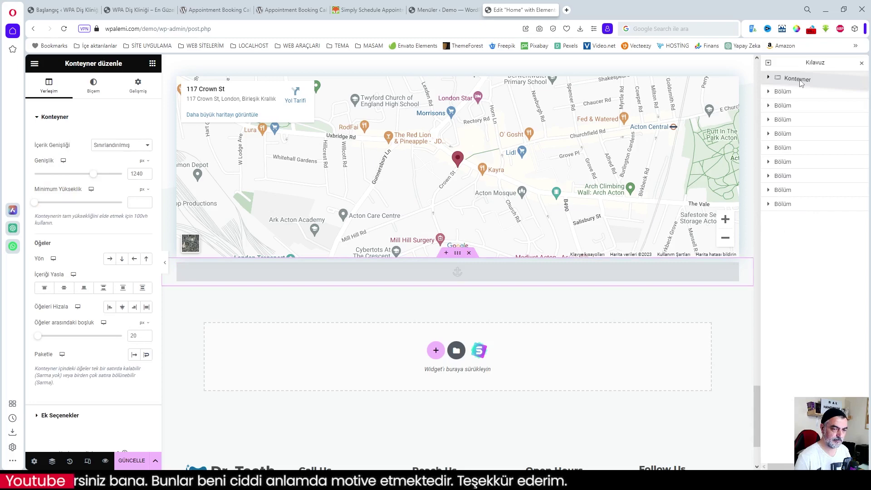
pyautogui.scroll(3, 663, 209)
pyautogui.scroll(10, 664, 210)
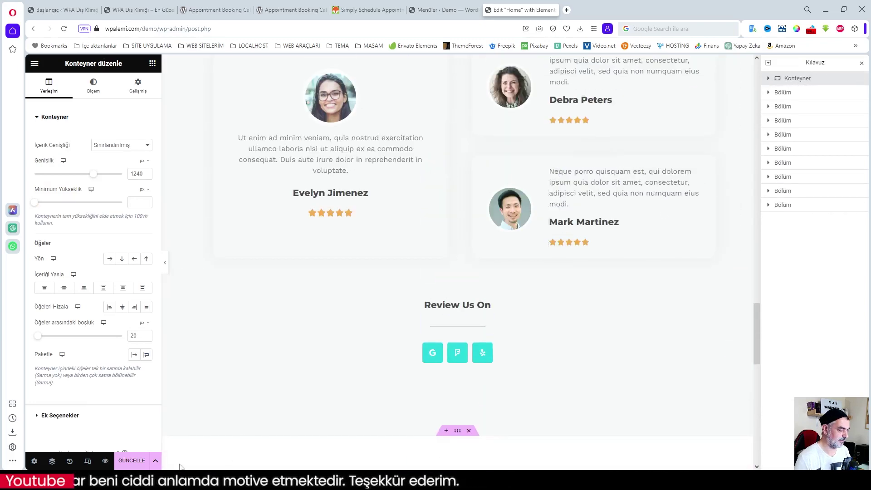
pyautogui.hotkey('ctrl', 's')
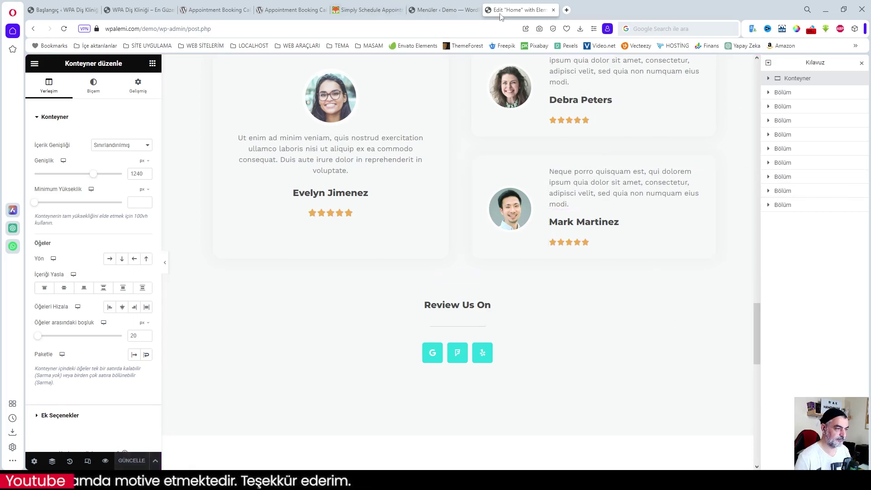
# - Open the live site in a new tab and test the Anasayfa link
pyautogui.click(444, 9)
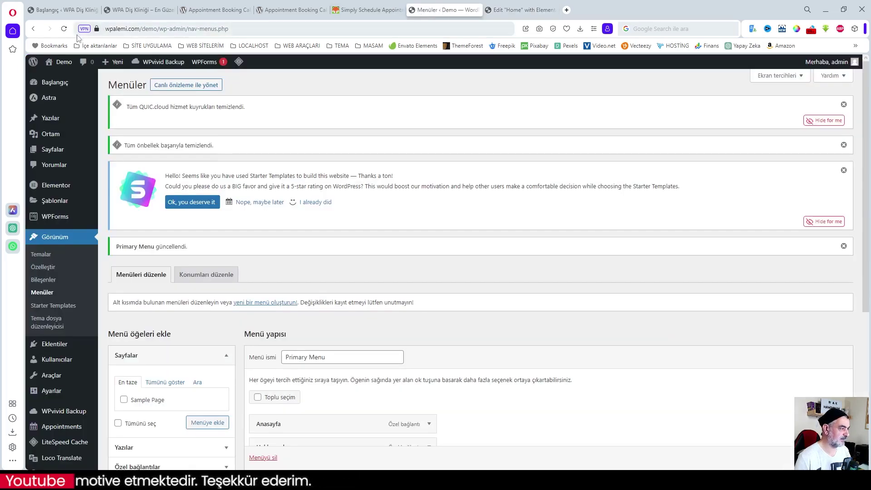
pyautogui.middleClick(63, 78)
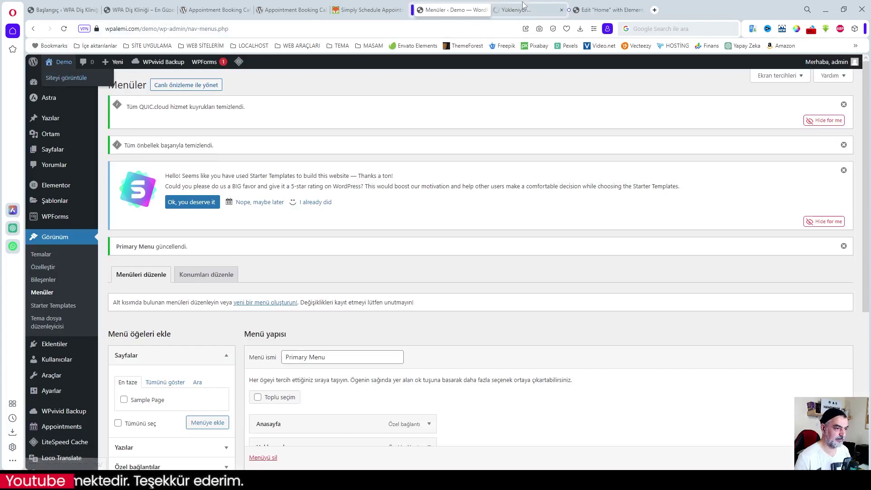
pyautogui.click(524, 10)
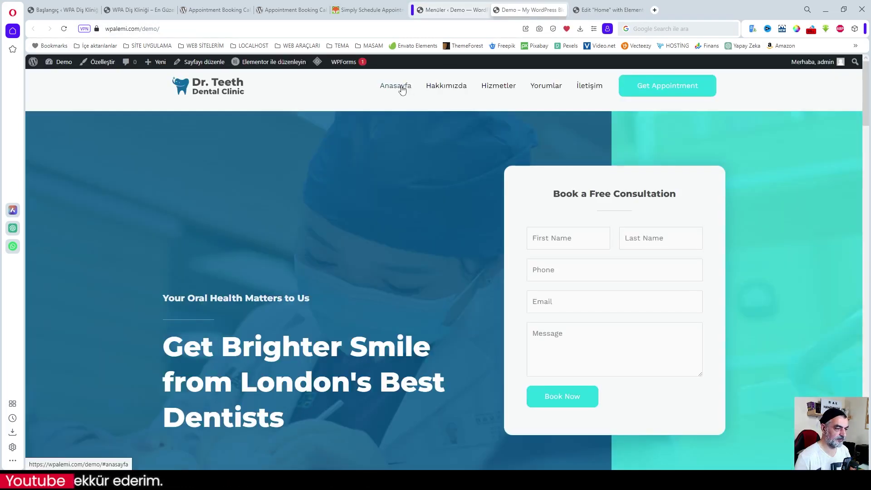
pyautogui.click(402, 89)
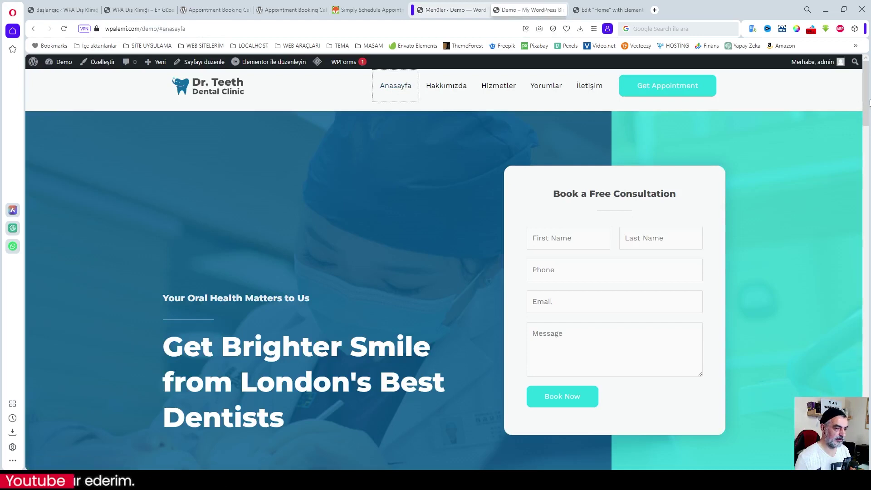
pyautogui.click(608, 10)
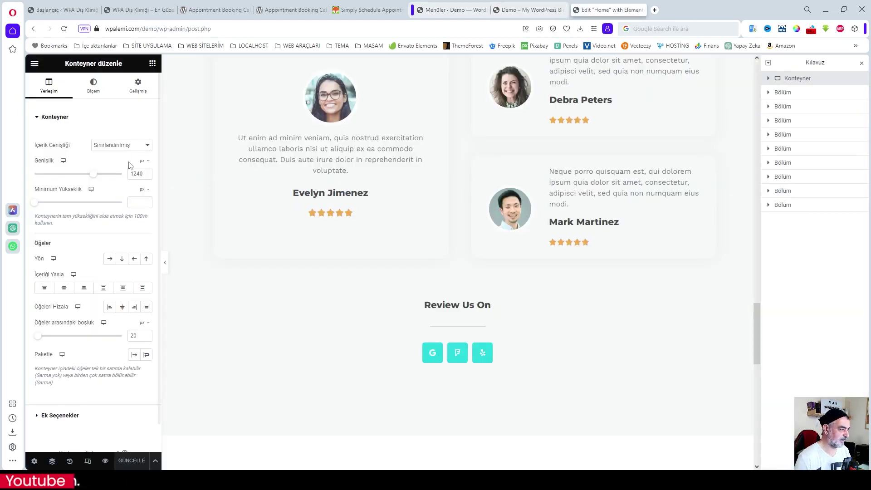
# - Give the Menu Anchor the ID 'anasayfa' and update the page
pyautogui.click(768, 78)
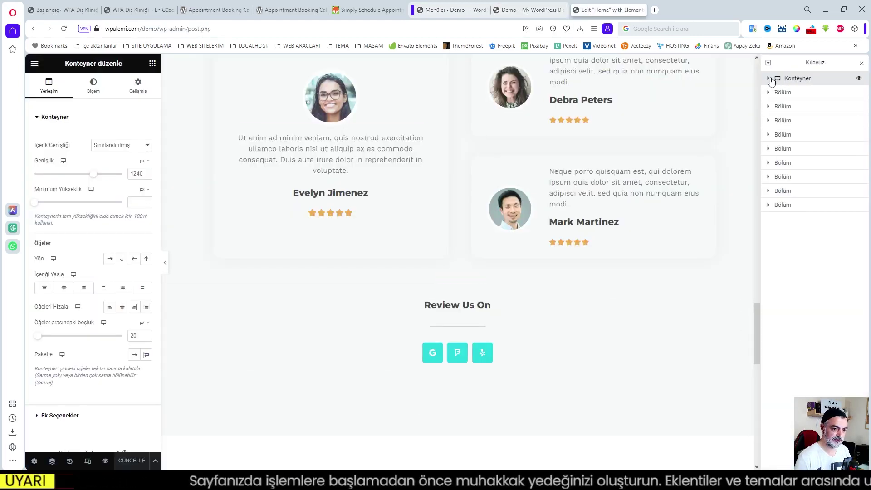
pyautogui.click(798, 92)
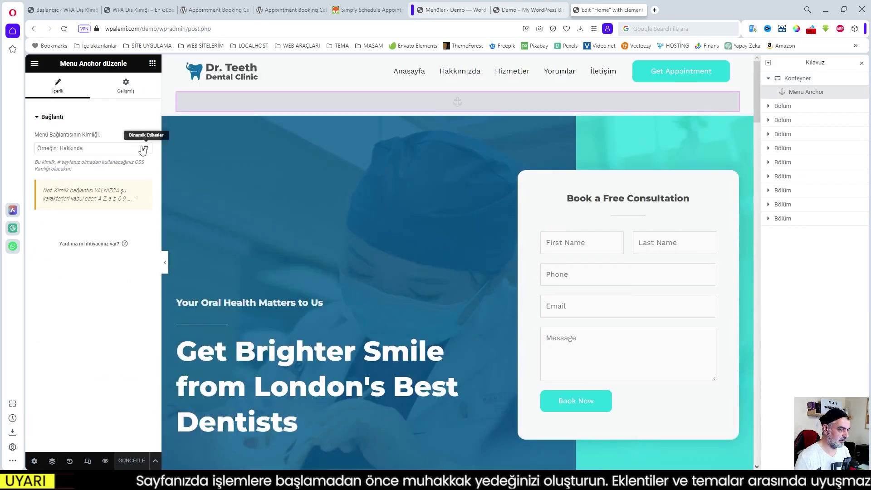
pyautogui.click(75, 147)
pyautogui.write('anasayfa')
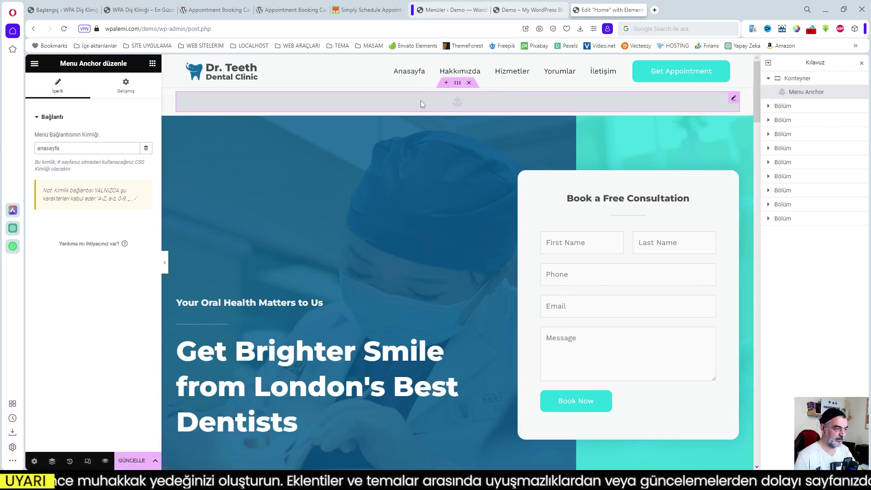
pyautogui.click(130, 461)
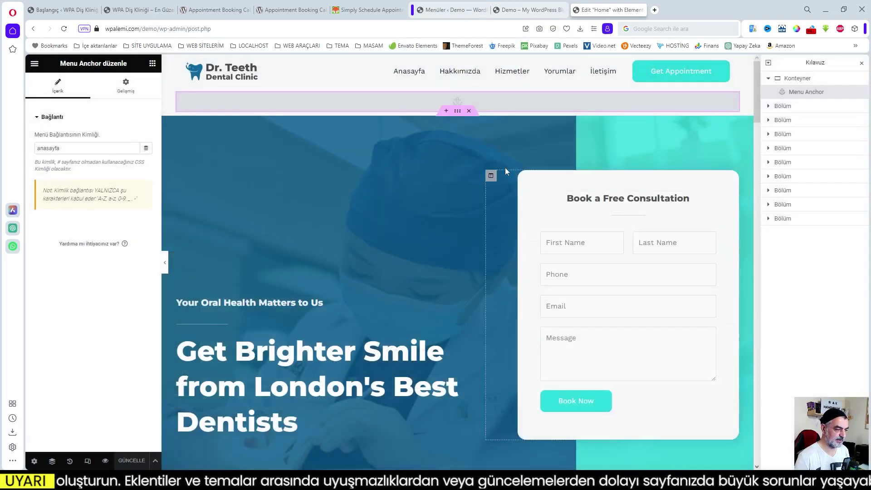
# - Scroll through the live dental site's homepage to review its sections
pyautogui.click(524, 9)
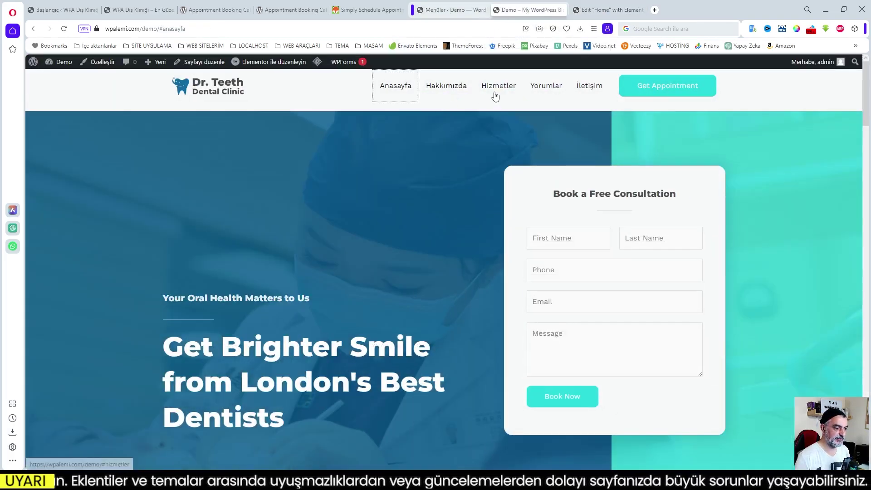
pyautogui.moveTo(866, 93)
pyautogui.mouseDown()
pyautogui.moveTo(866, 116)
pyautogui.moveTo(867, 92)
pyautogui.mouseUp()
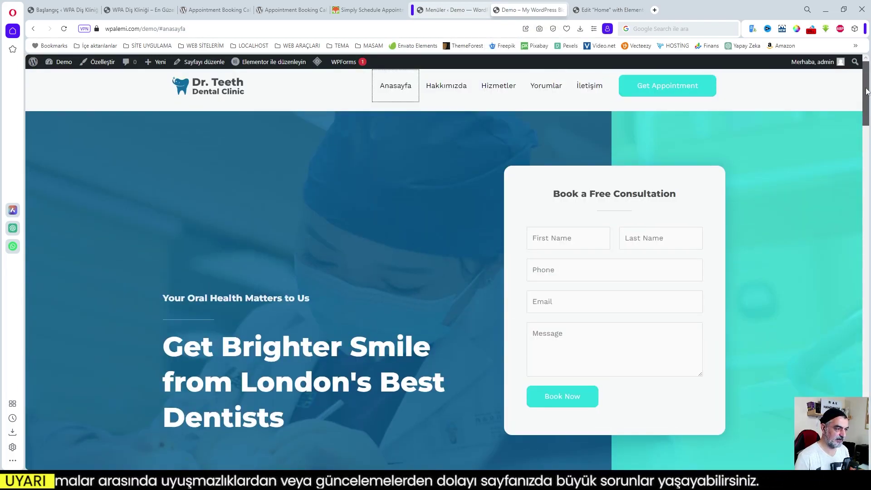
pyautogui.scroll(-5, 557, 259)
pyautogui.scroll(5, 556, 259)
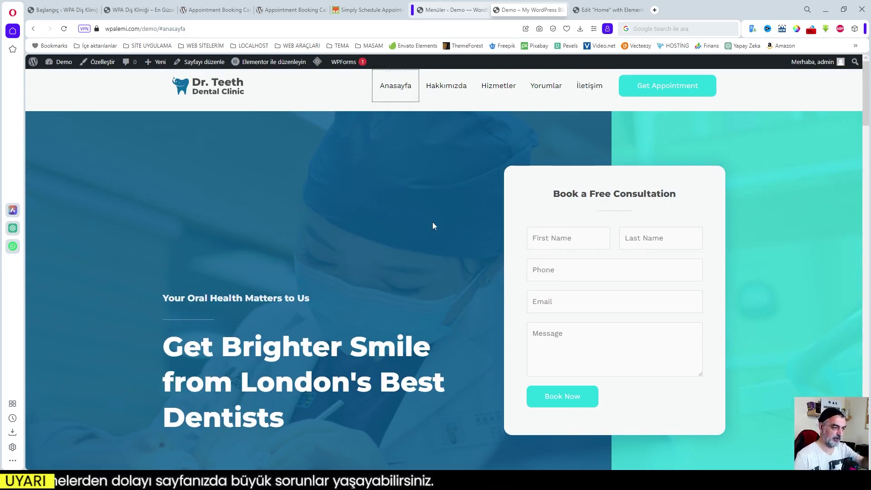
pyautogui.scroll(-6, 433, 225)
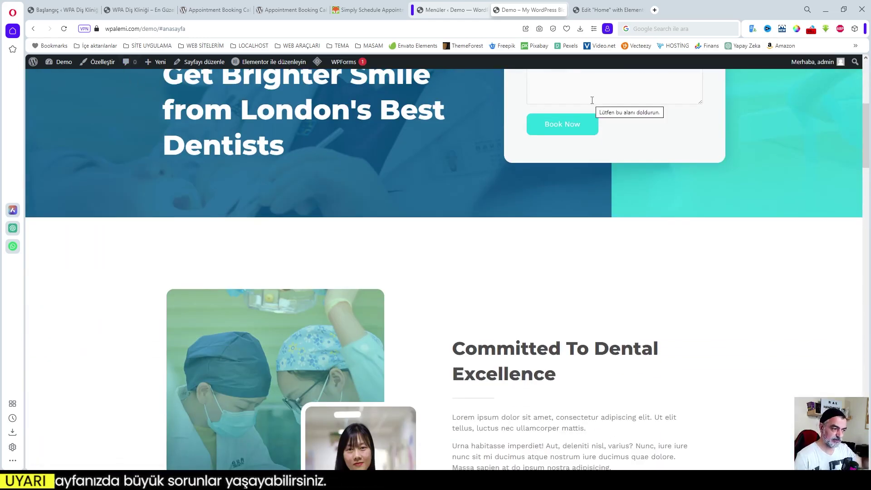
pyautogui.scroll(-4, 597, 185)
pyautogui.scroll(4, 598, 184)
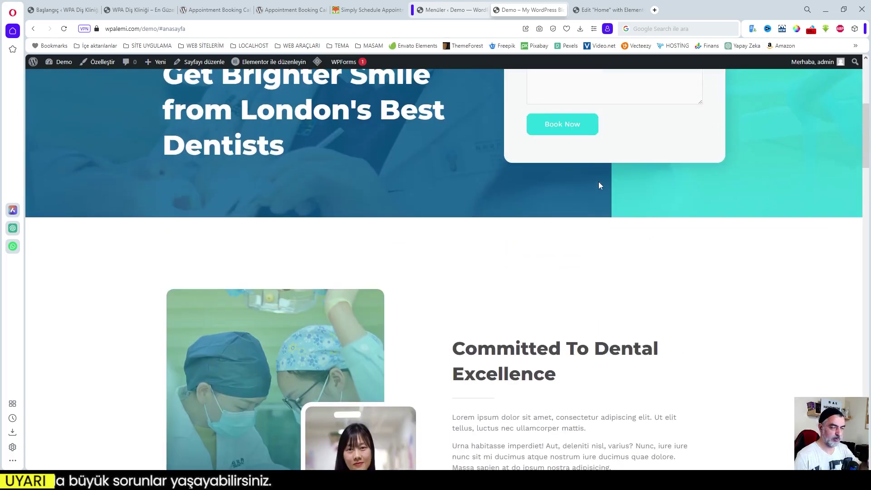
pyautogui.scroll(6, 597, 183)
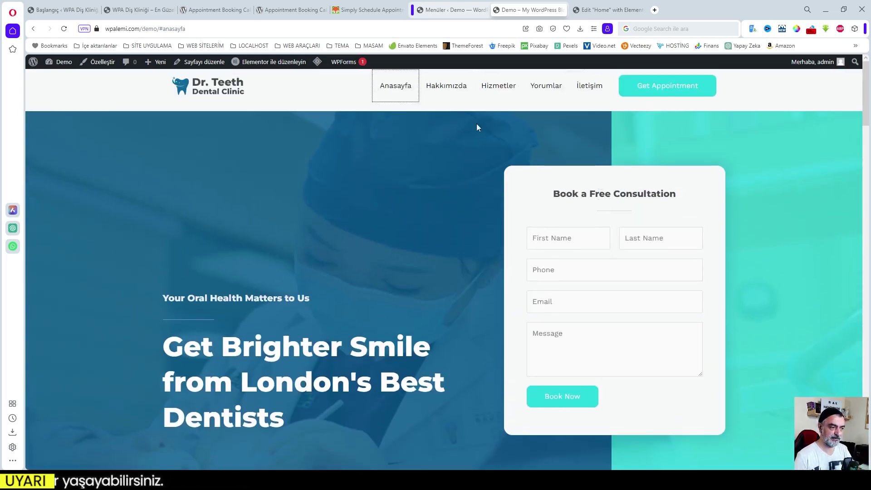
pyautogui.scroll(-4, 485, 111)
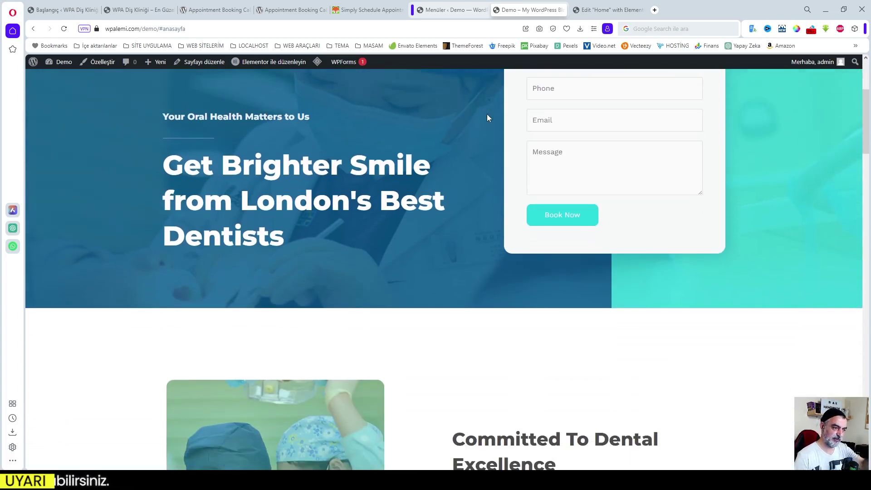
pyautogui.scroll(4, 487, 118)
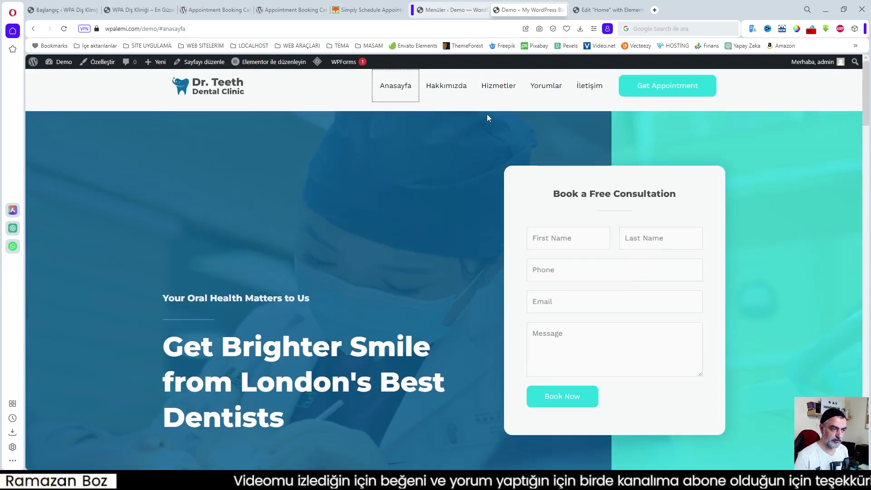
pyautogui.scroll(-7, 486, 118)
pyautogui.scroll(-20, 486, 117)
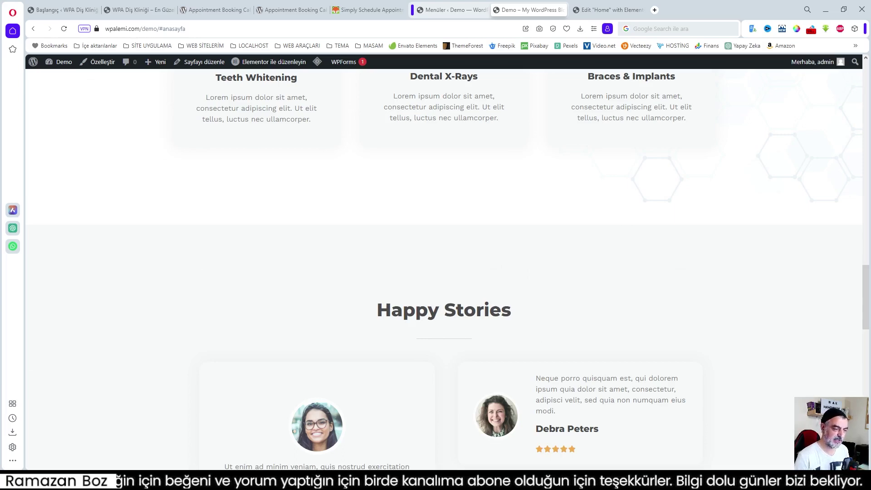
pyautogui.scroll(12, 860, 358)
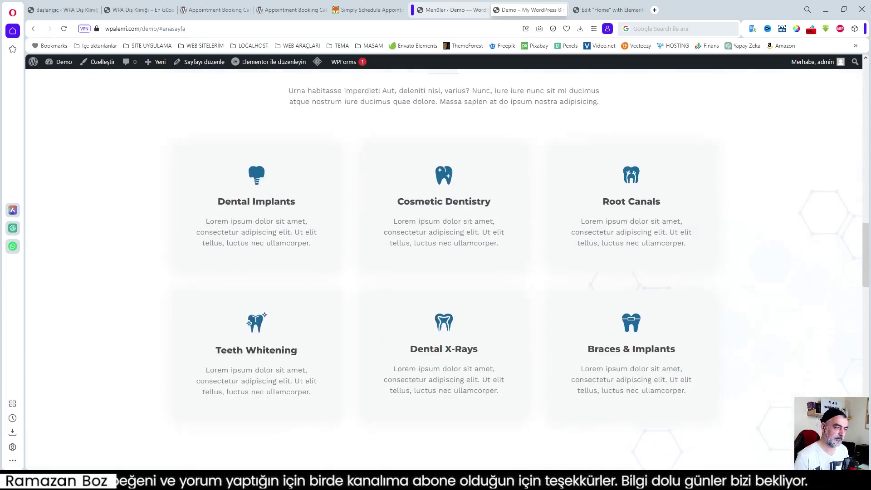
pyautogui.scroll(-7, 860, 358)
pyautogui.moveTo(868, 285); pyautogui.dragTo(867, 111)
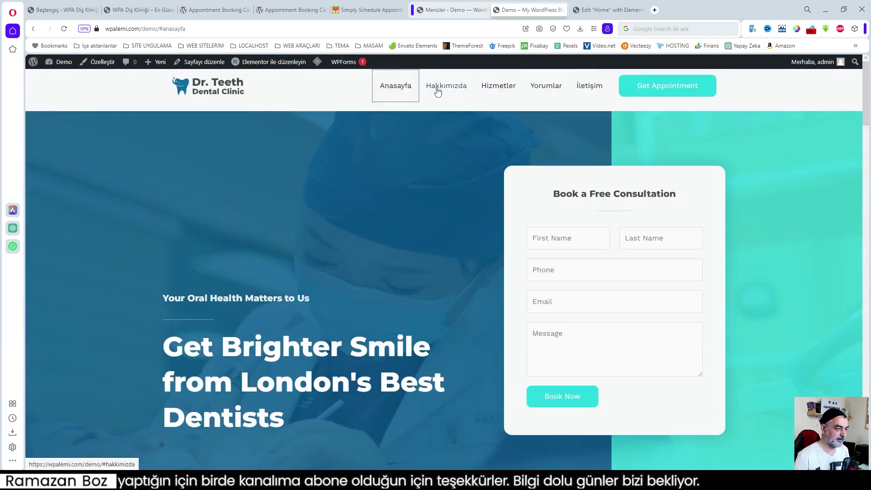
# - Reload the live homepage and check that the Anasayfa menu link jumps to its anchor
pyautogui.click(233, 93)
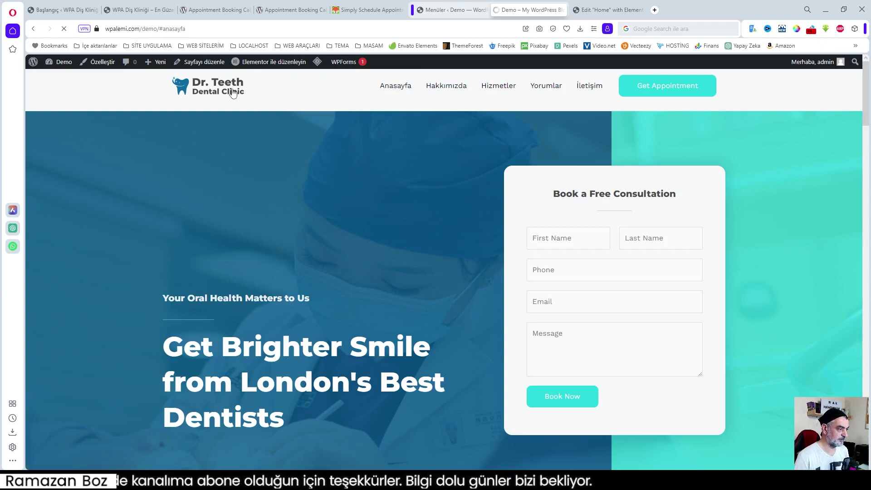
pyautogui.click(387, 90)
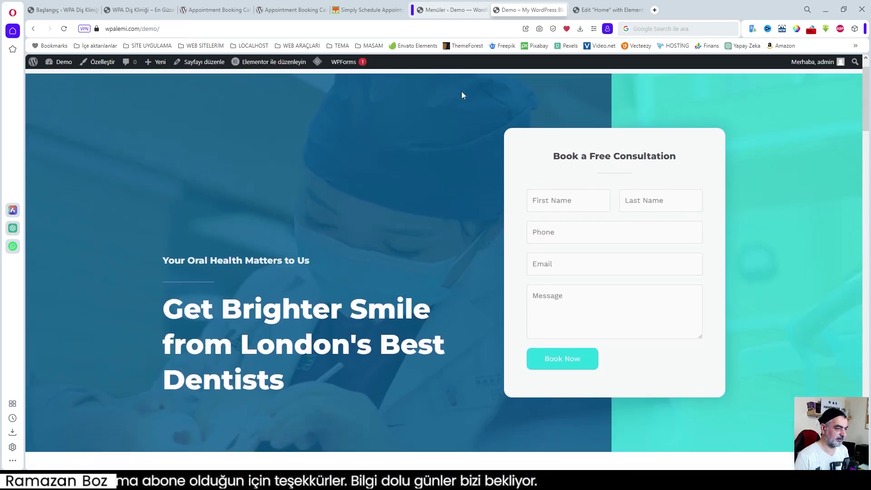
pyautogui.scroll(1, 487, 132)
pyautogui.click(392, 89)
pyautogui.scroll(1, 410, 82)
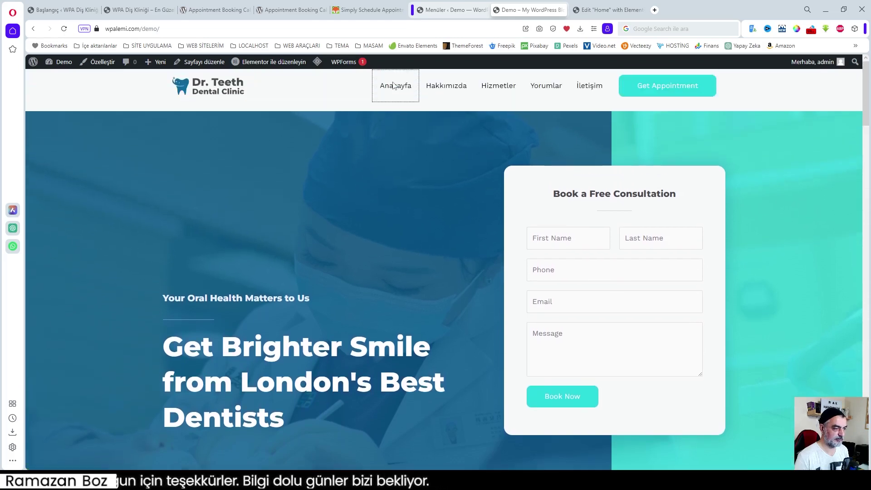
pyautogui.click(398, 87)
pyautogui.scroll(3, 399, 91)
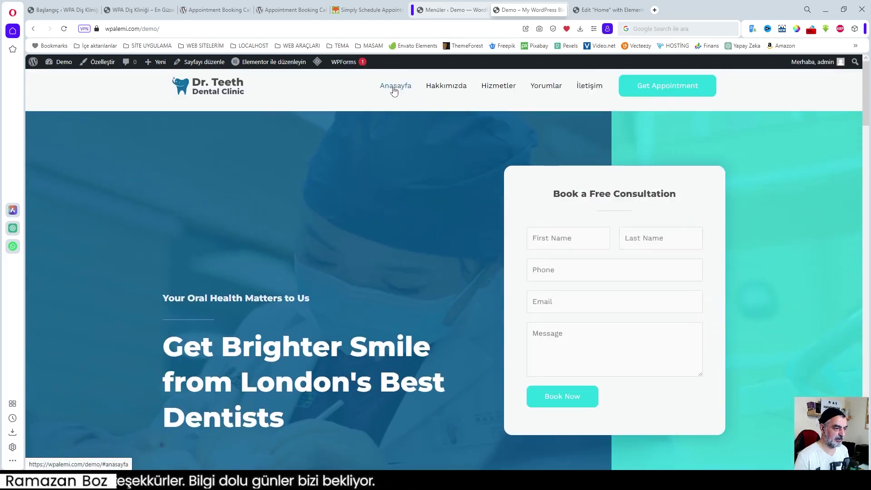
pyautogui.click(394, 90)
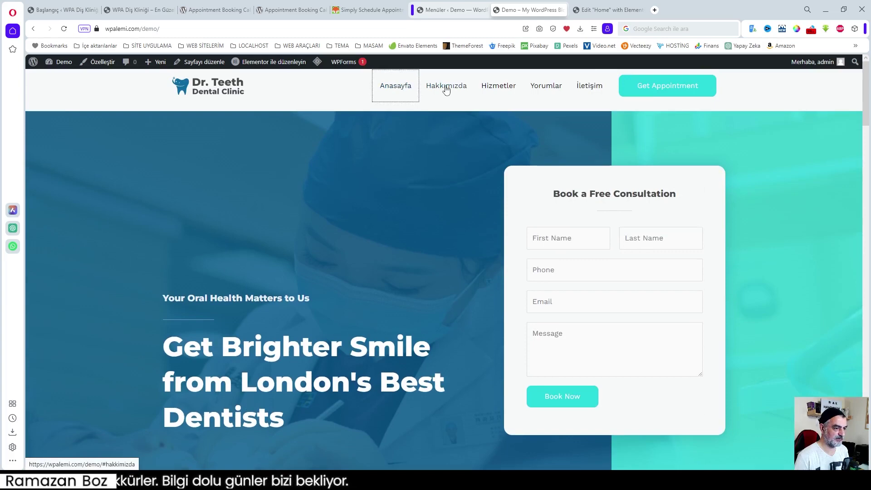
pyautogui.click(399, 86)
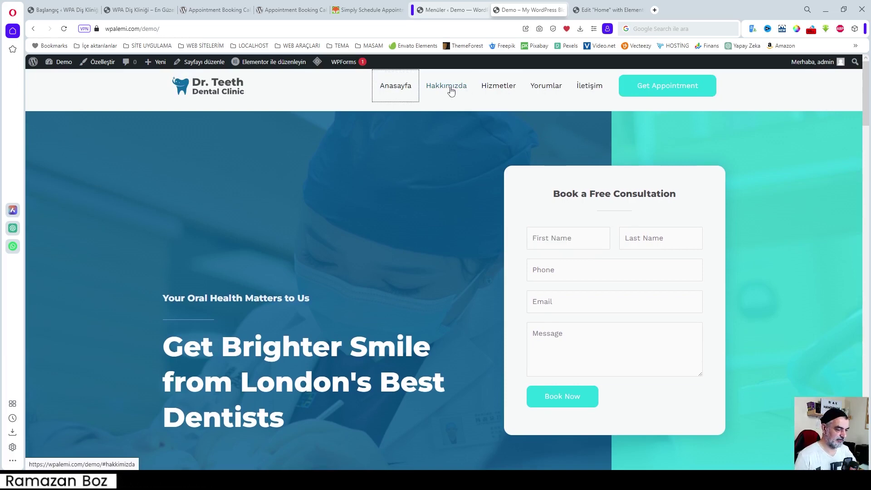
# - Try the Hakkımızda menu link, then return to editing Home in Elementor
pyautogui.click(450, 89)
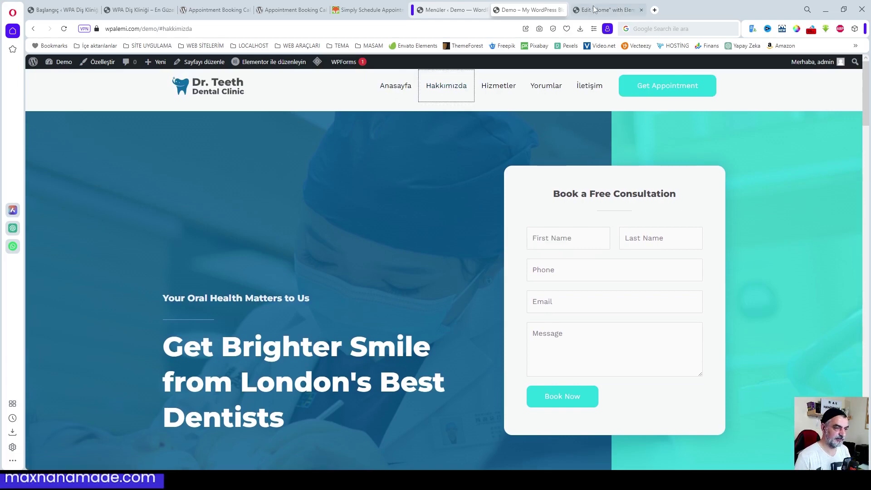
pyautogui.click(610, 10)
pyautogui.scroll(-1, 561, 119)
# - Find the Menu Anchor widget in the widgets panel and add it to favourites
pyautogui.scroll(1, 561, 118)
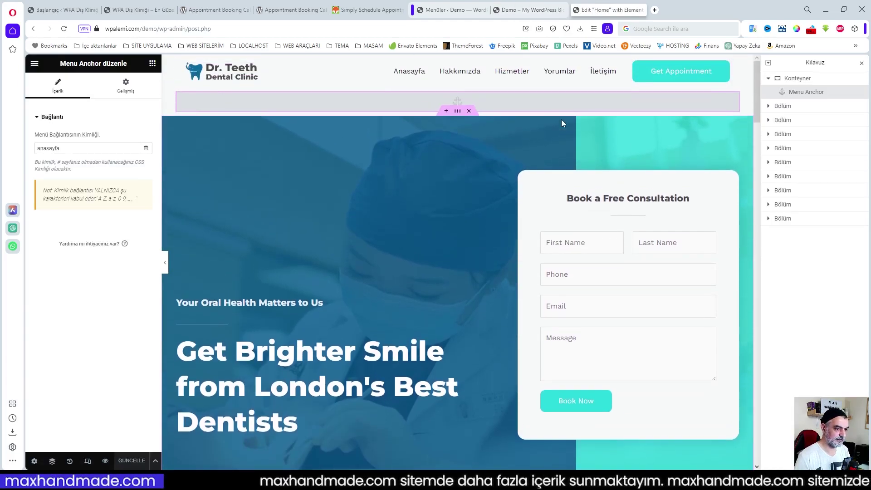
pyautogui.click(153, 63)
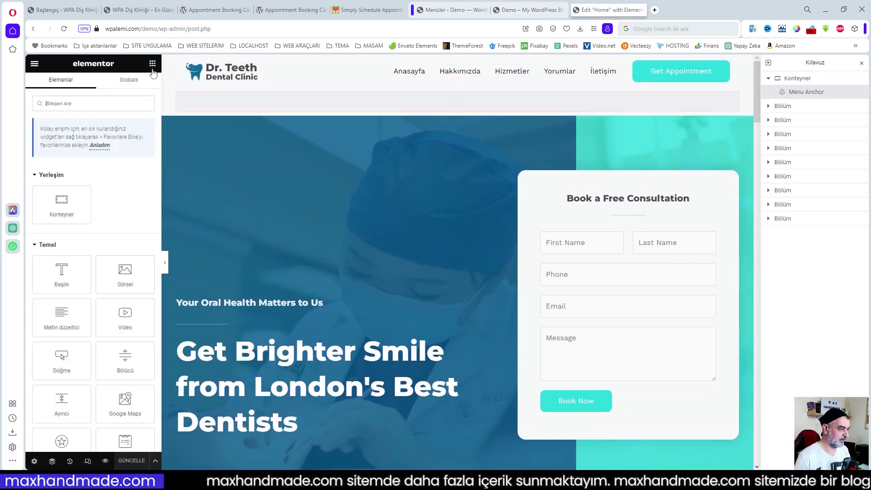
pyautogui.scroll(-7, 386, 266)
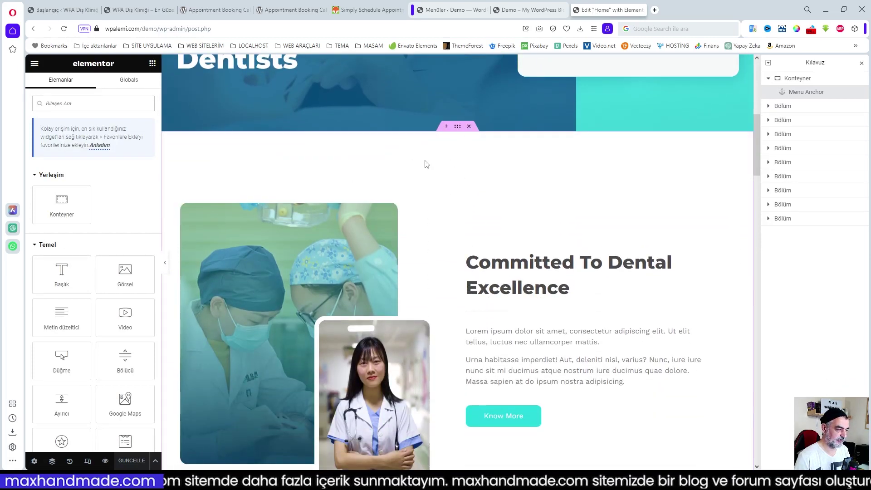
pyautogui.scroll(-15, 121, 232)
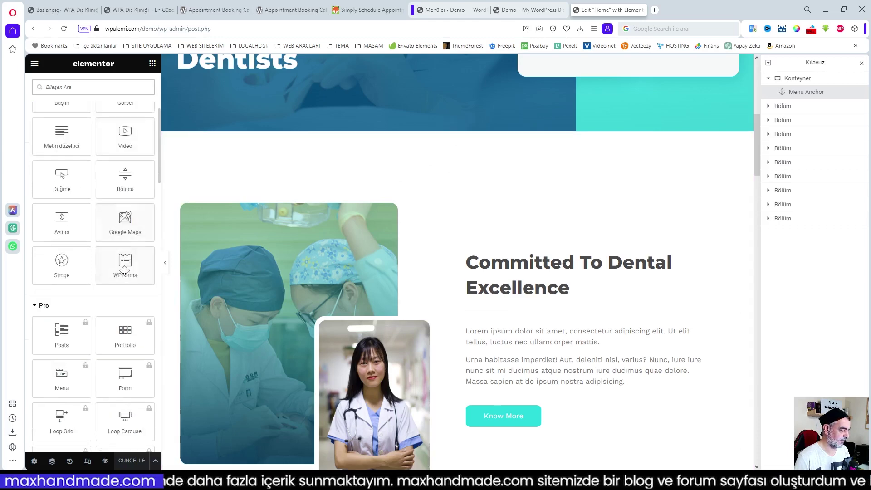
pyautogui.scroll(-15, 126, 274)
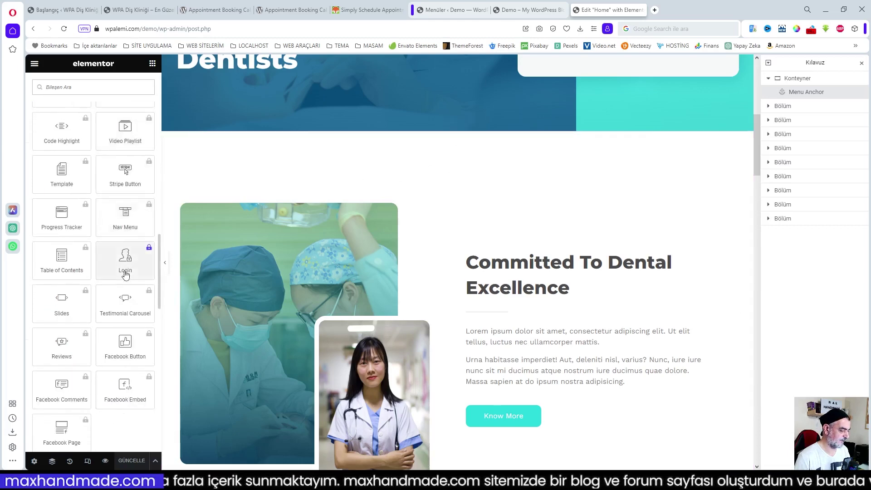
pyautogui.scroll(-2, 125, 271)
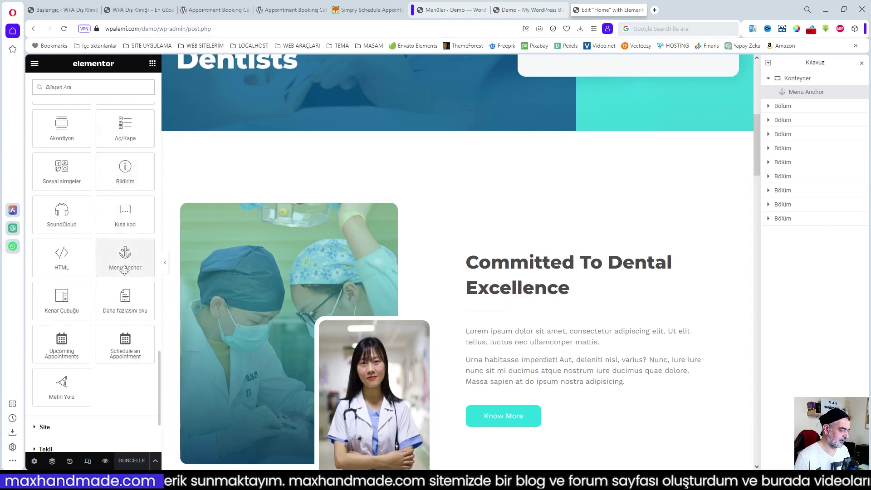
pyautogui.rightClick(125, 260)
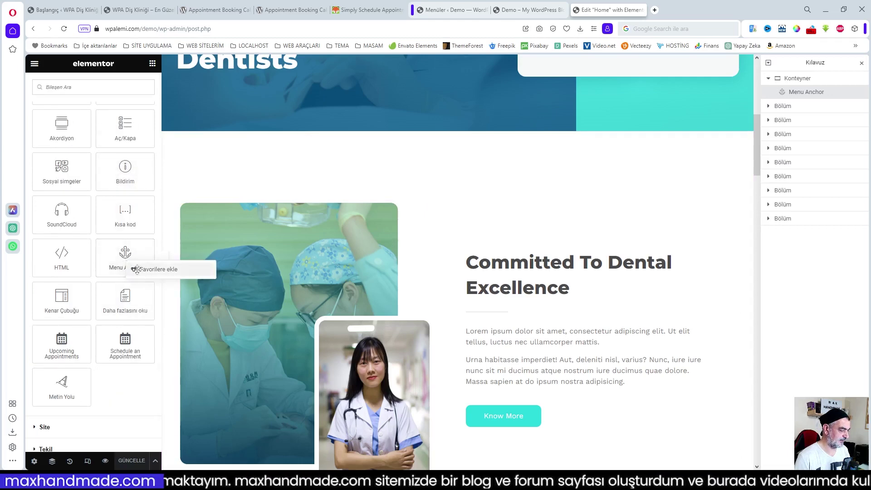
pyautogui.click(137, 270)
# - Add a container below the hero holding a Menu Anchor with ID 'hakkimizda', and save
pyautogui.moveTo(124, 255); pyautogui.dragTo(439, 181)
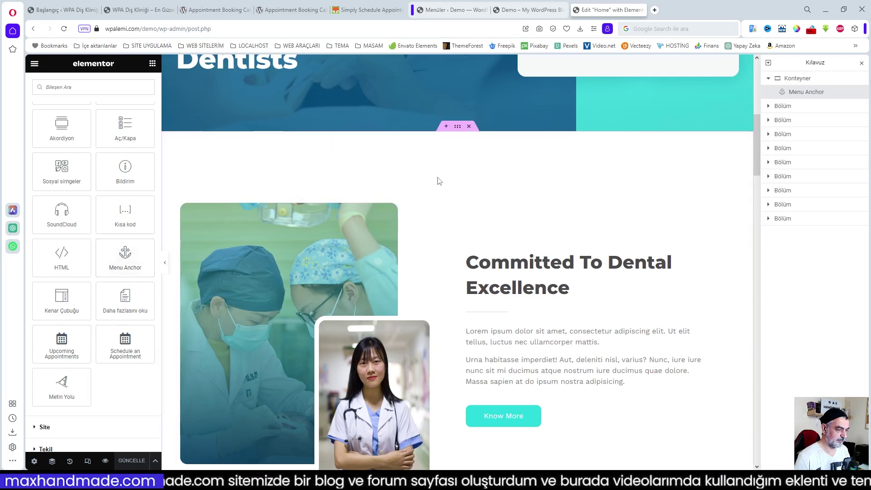
pyautogui.click(445, 127)
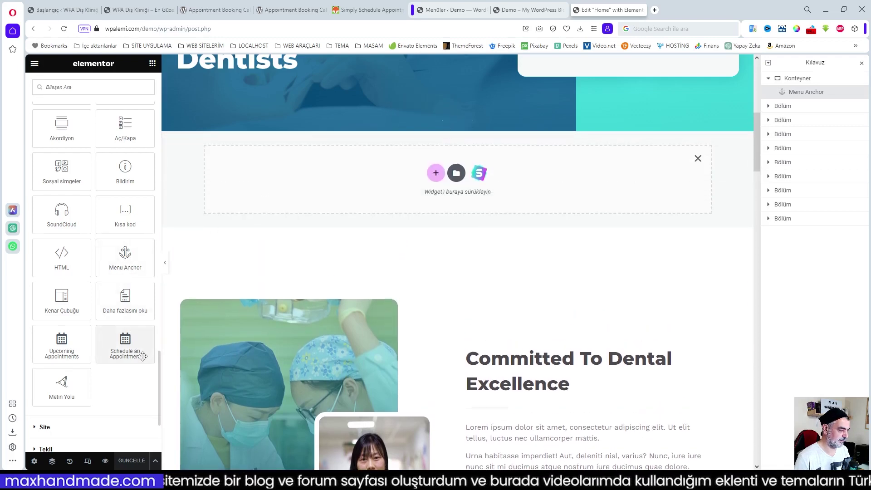
pyautogui.moveTo(144, 251); pyautogui.dragTo(407, 184)
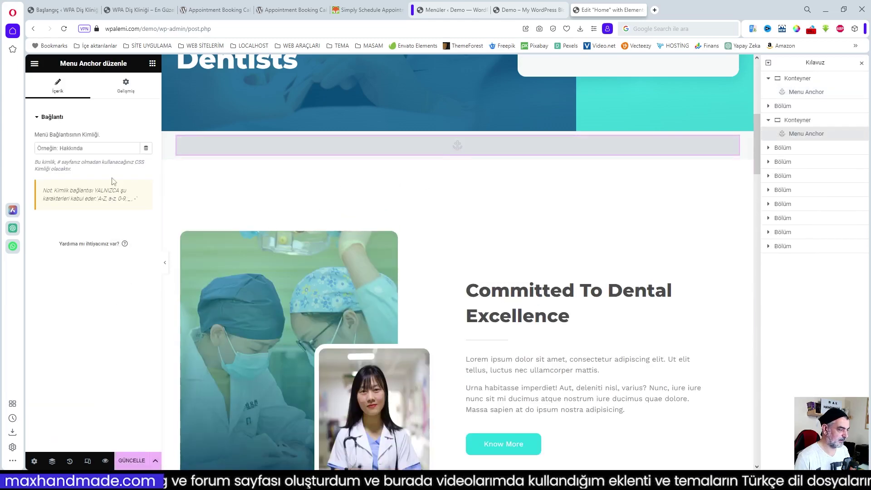
pyautogui.write('hakki')
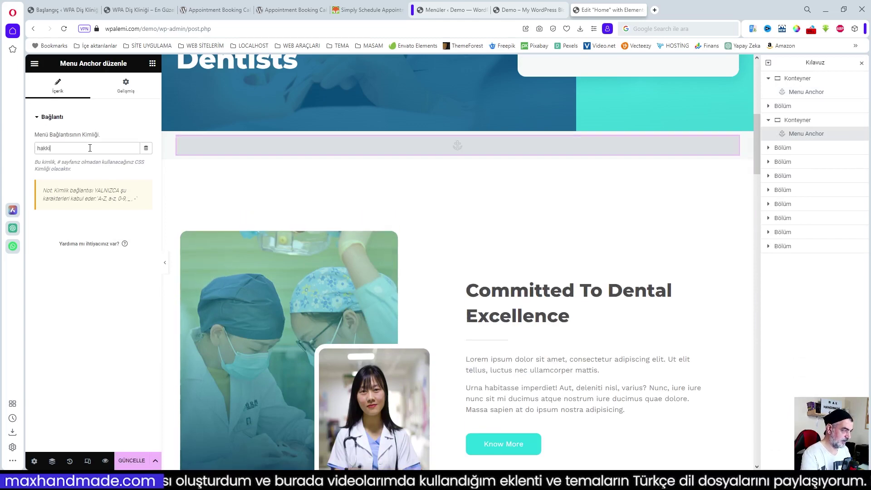
pyautogui.write('mizda')
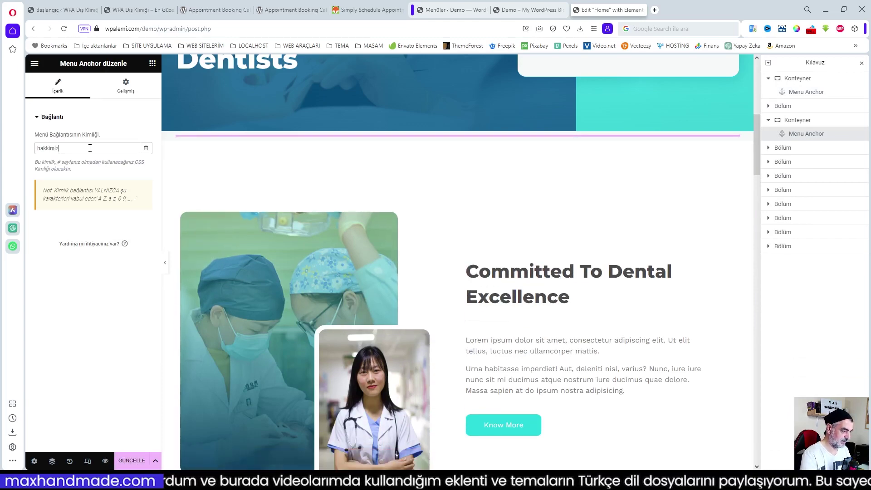
pyautogui.hotkey('ctrl', 's')
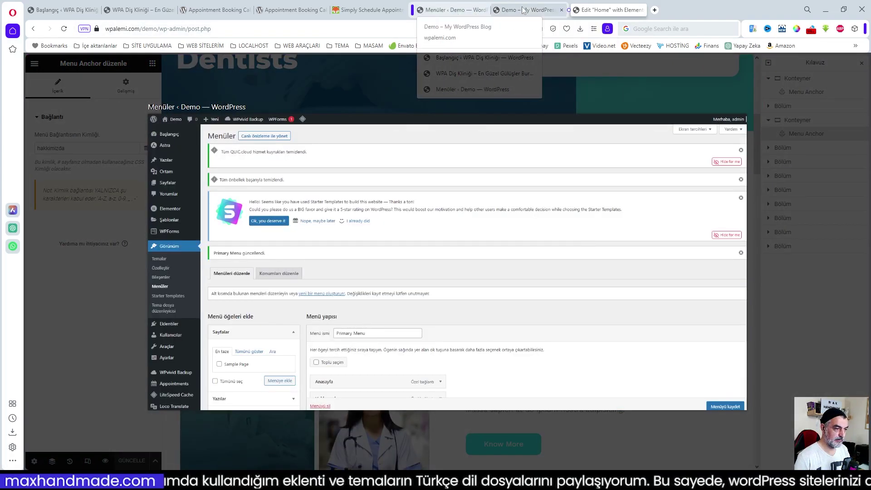
pyautogui.click(521, 10)
# - Reload the live site and confirm Hakkımızda scrolls to the Committed To Dental Excellence section
pyautogui.click(64, 28)
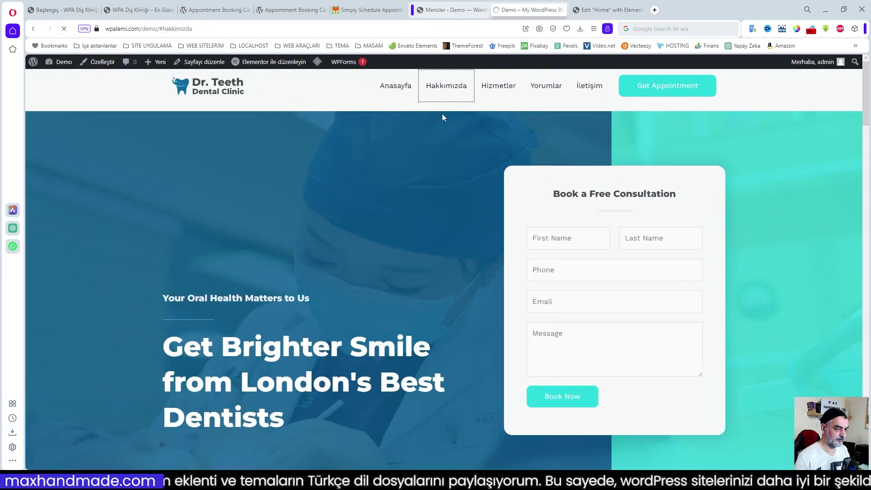
pyautogui.click(438, 86)
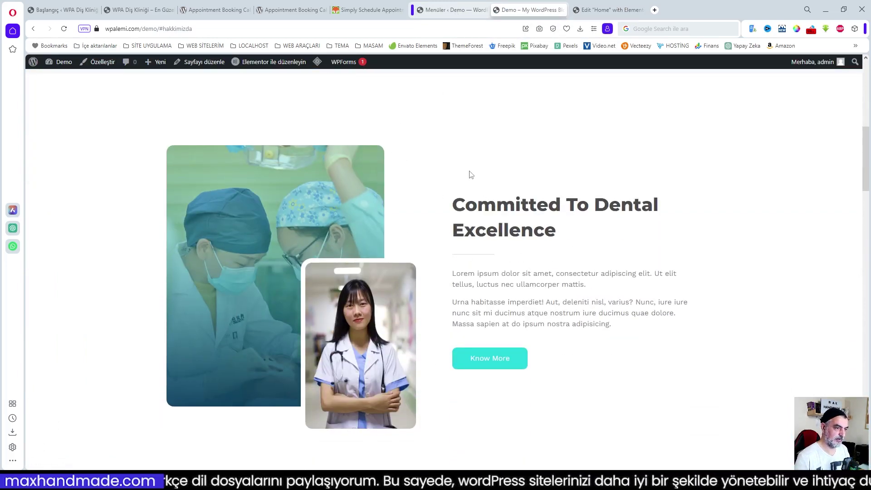
# - Back in Elementor, locate the Menu Anchor widget in the widgets panel
pyautogui.click(610, 9)
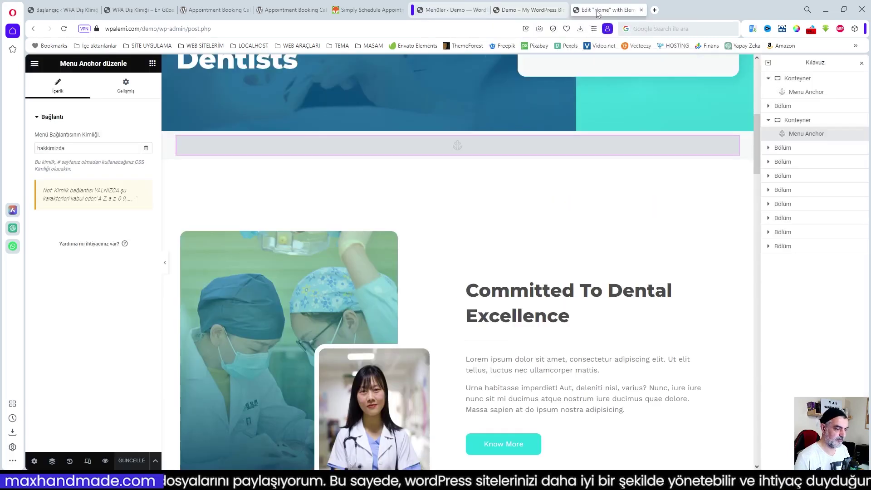
pyautogui.click(152, 63)
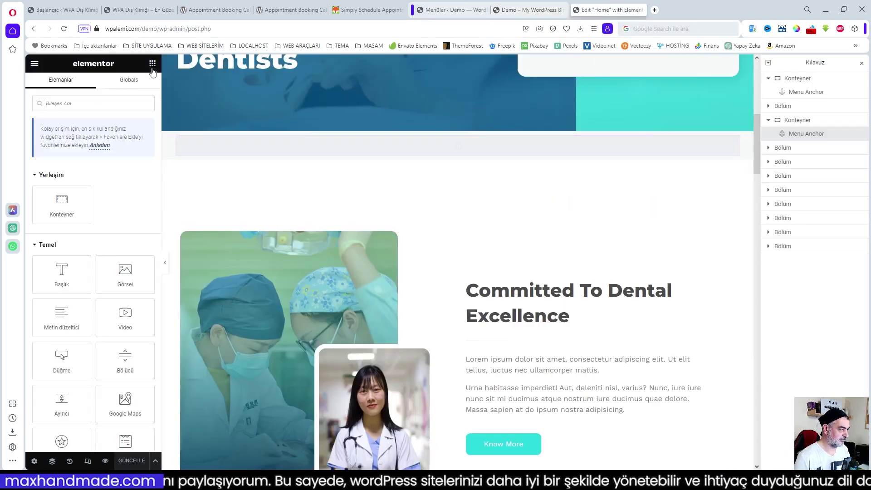
pyautogui.scroll(-8, 595, 258)
pyautogui.scroll(-6, 596, 258)
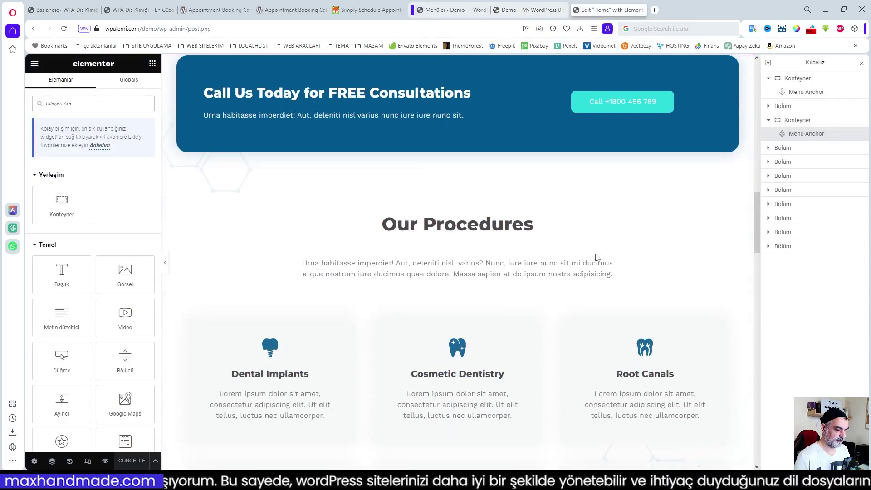
pyautogui.scroll(1, 596, 258)
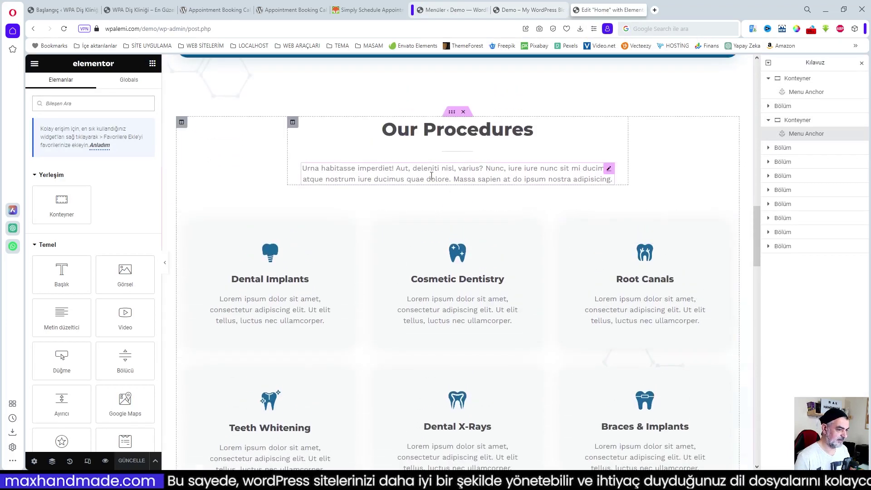
pyautogui.scroll(1, 446, 165)
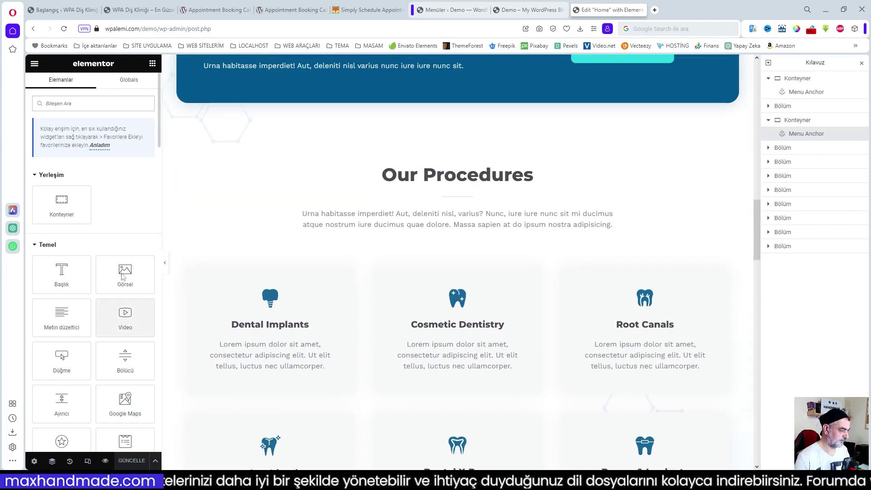
pyautogui.scroll(-10, 101, 229)
pyautogui.scroll(-10, 122, 355)
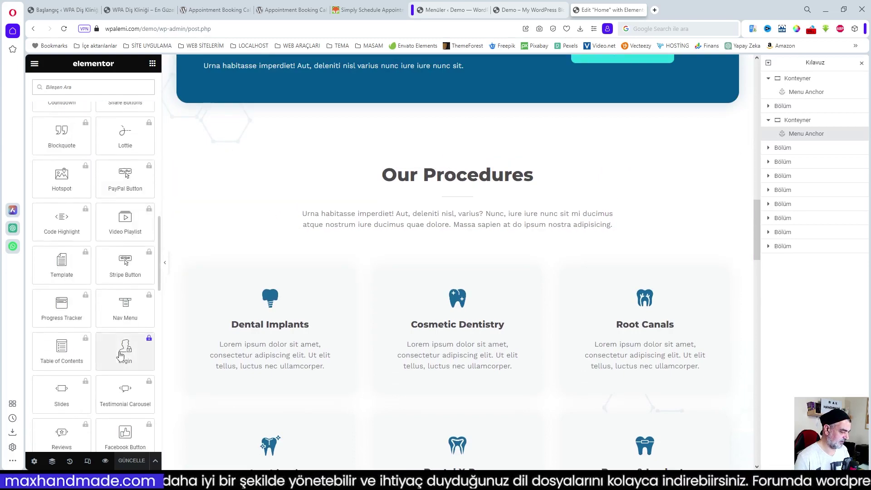
pyautogui.scroll(-4, 138, 375)
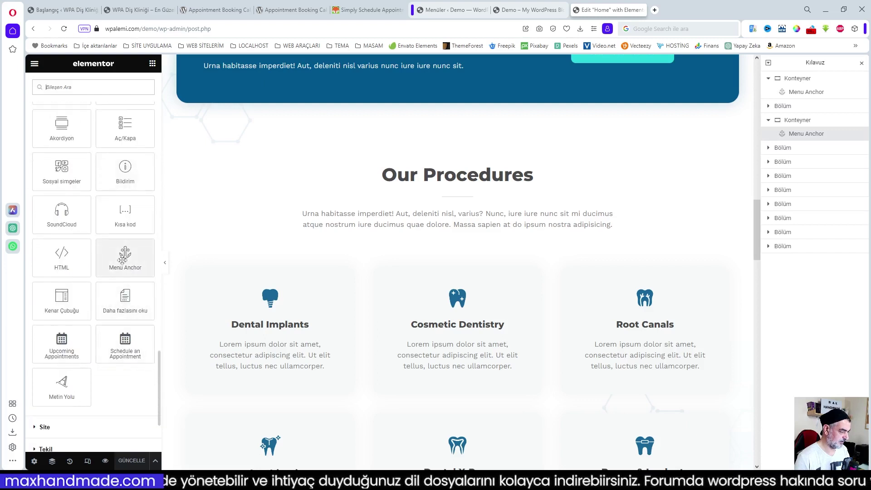
pyautogui.rightClick(122, 260)
pyautogui.click(131, 271)
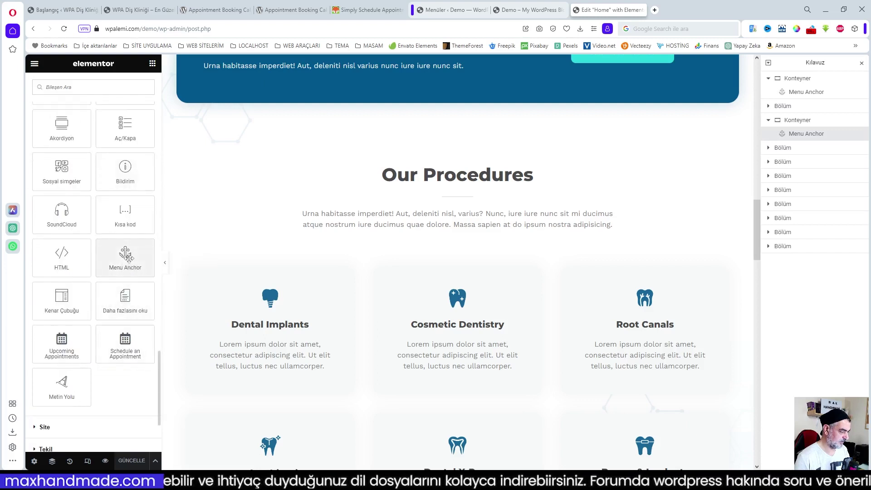
# - Place a Menu Anchor above the Our Procedures heading with the ID 'hizmetler'
pyautogui.moveTo(129, 257); pyautogui.dragTo(445, 166)
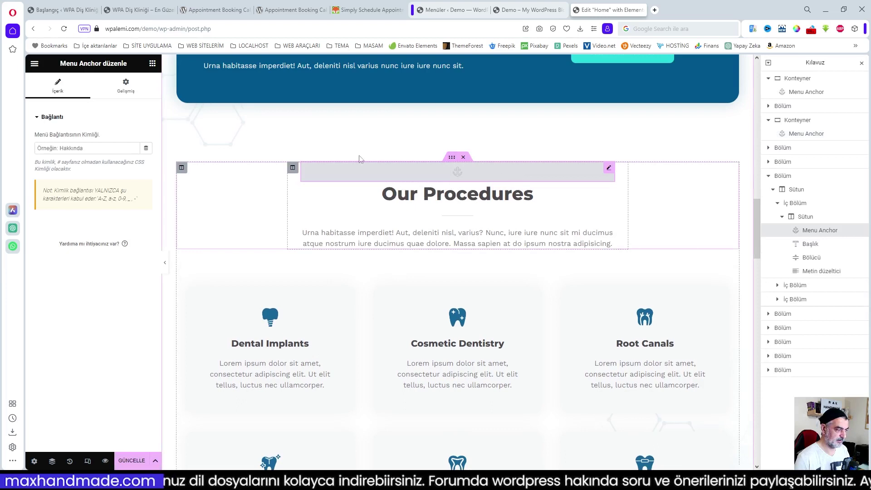
pyautogui.click(89, 147)
pyautogui.write('hi')
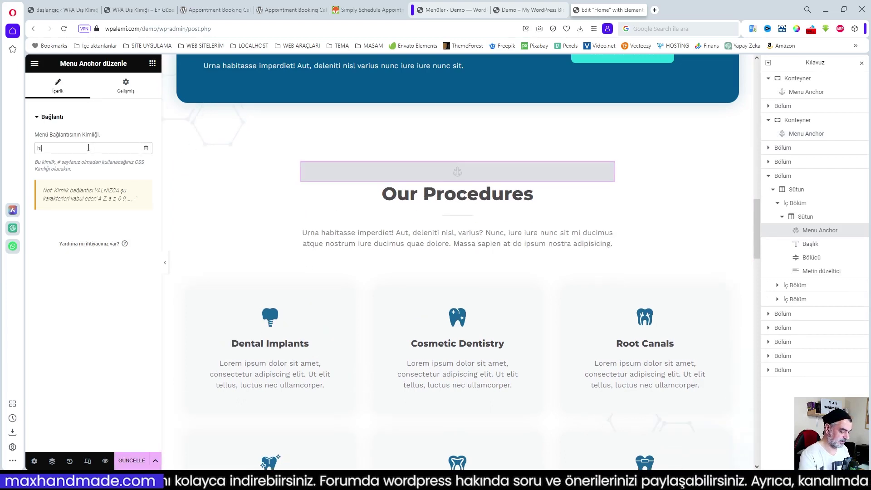
pyautogui.write('zmetler')
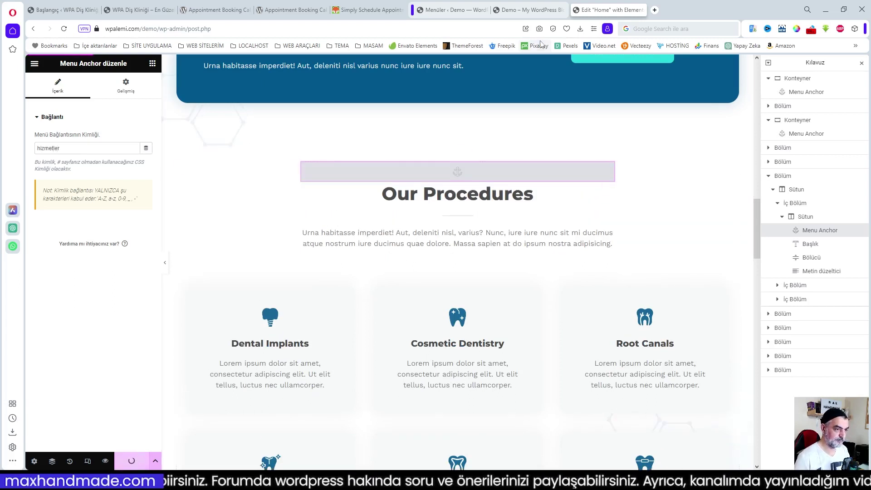
pyautogui.click(521, 11)
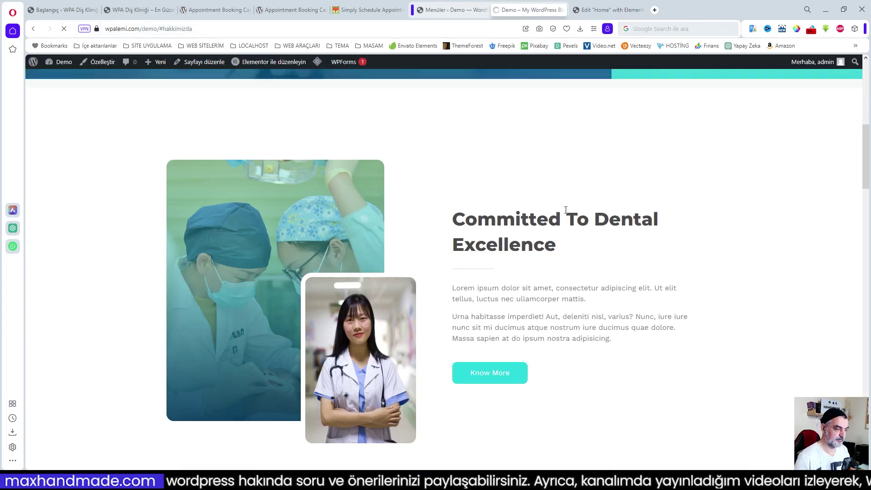
# - On the live site, check that the Hizmetler link jumps to Our Procedures, then return to the editor
pyautogui.scroll(9, 635, 225)
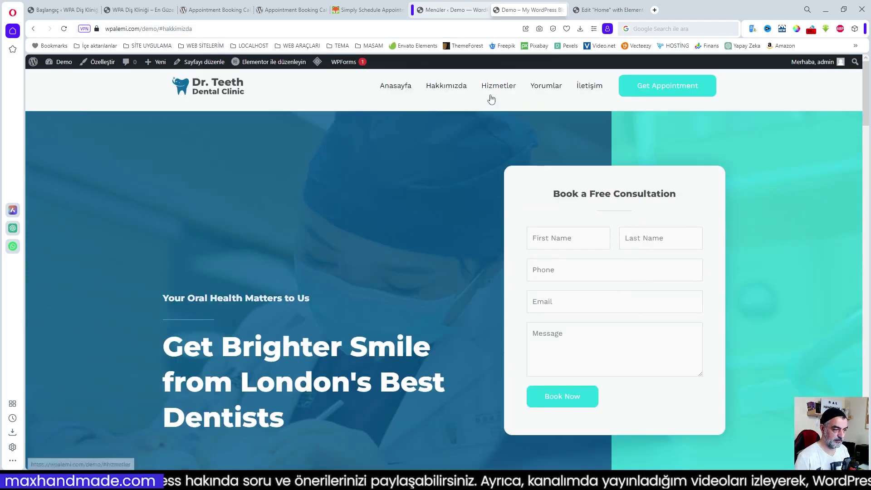
pyautogui.click(497, 86)
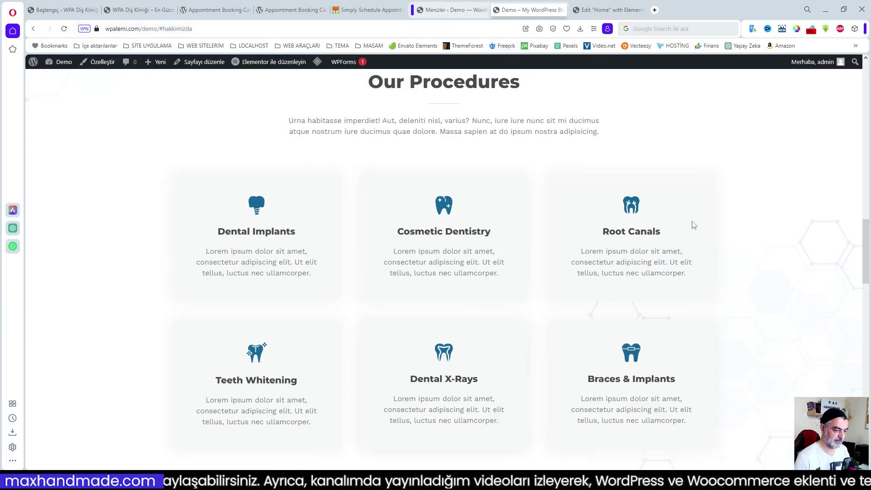
pyautogui.click(594, 9)
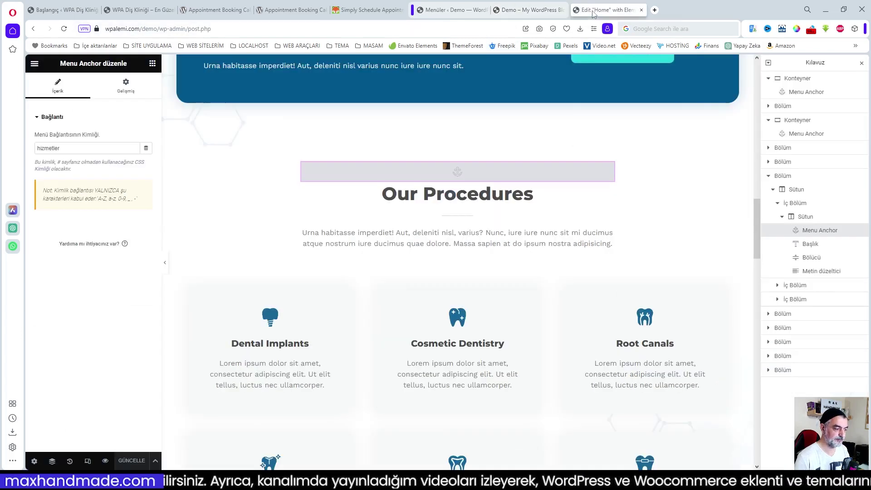
# - Drop a Menu Anchor just above the Happy Stories heading and give it the ID 'yorumlar'
pyautogui.click(152, 64)
pyautogui.scroll(-15, 501, 288)
pyautogui.scroll(-1, 504, 288)
pyautogui.scroll(-5, 125, 318)
pyautogui.scroll(-10, 130, 345)
pyautogui.scroll(-2, 130, 345)
pyautogui.scroll(-10, 130, 376)
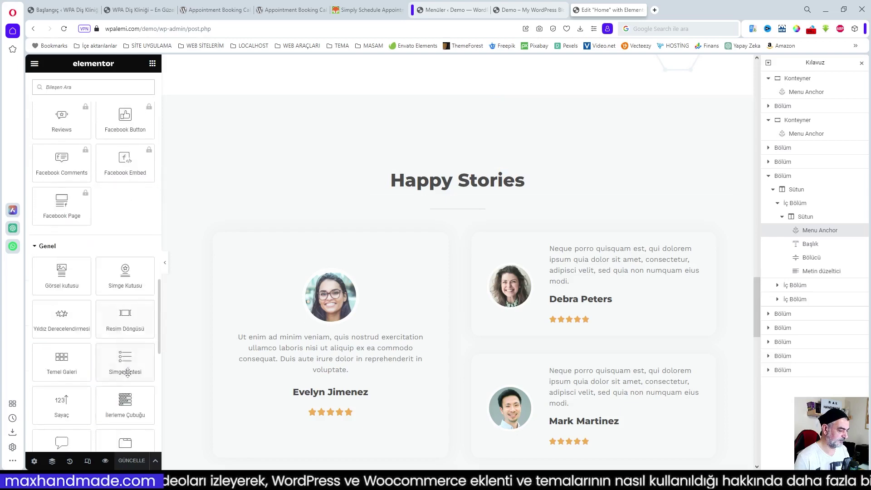
pyautogui.moveTo(125, 390); pyautogui.dragTo(474, 180)
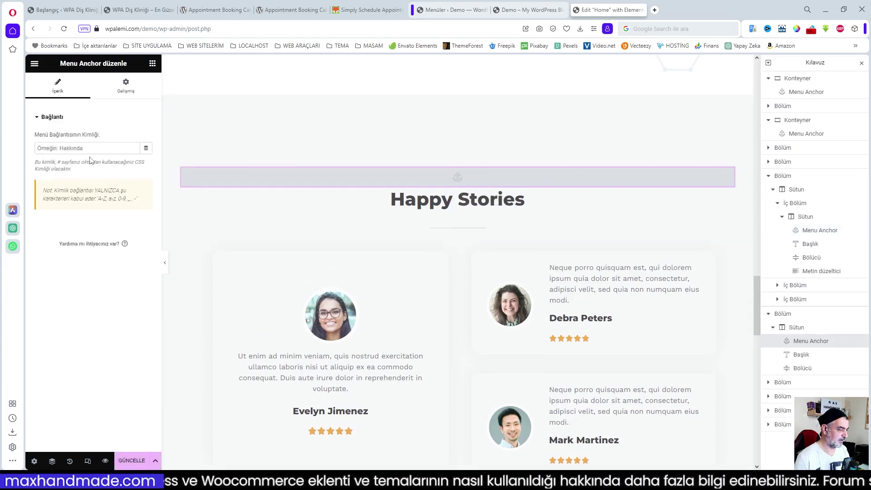
pyautogui.write('yo')
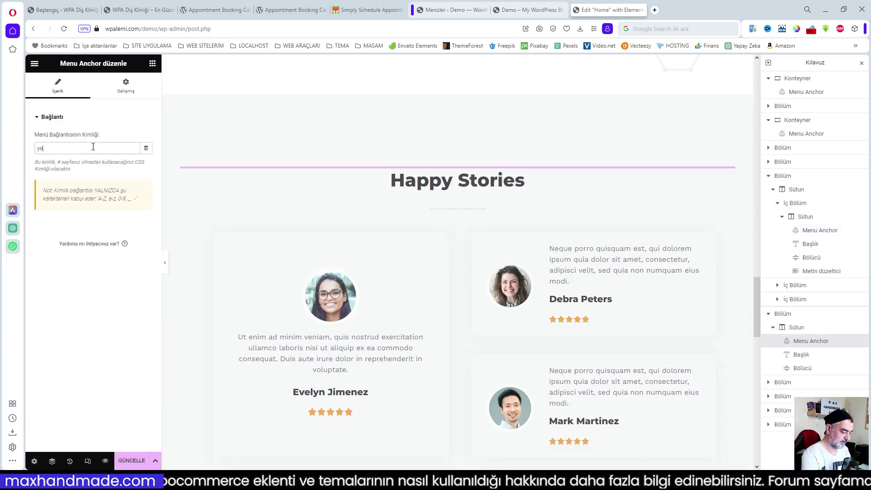
pyautogui.write('rumlar')
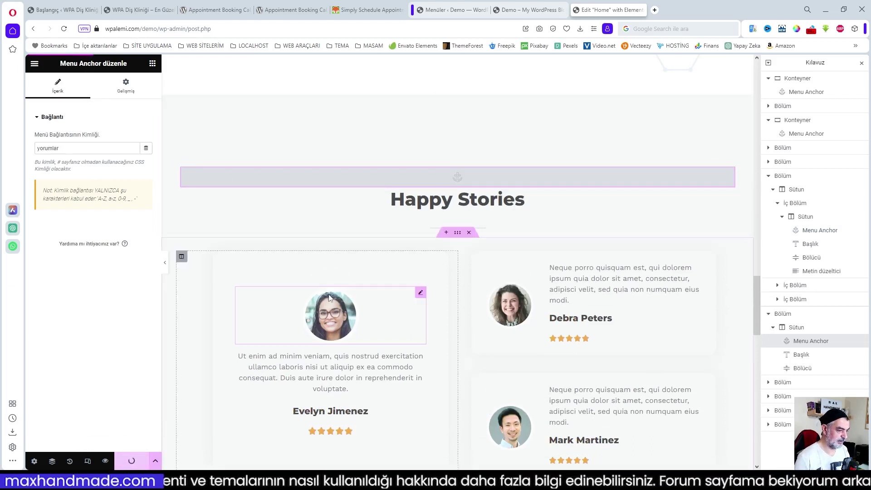
# - Reload the live site and verify the Yorumlar link jumps to the Happy Stories section
pyautogui.click(519, 11)
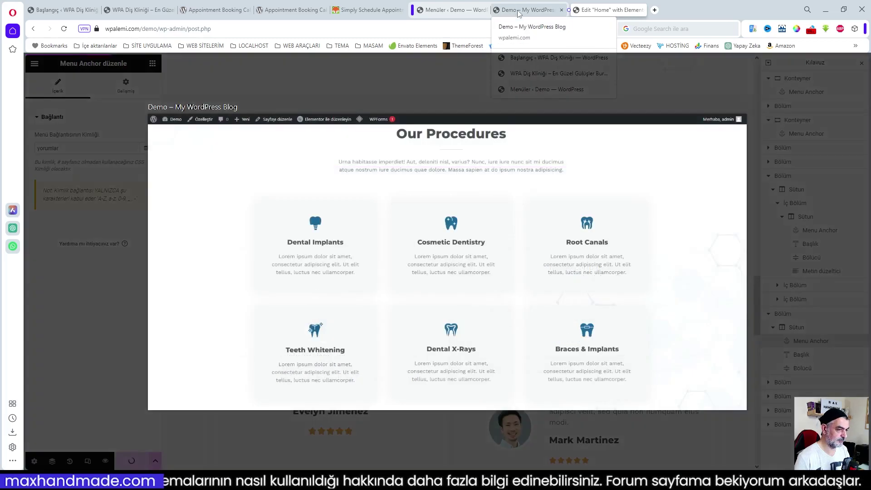
pyautogui.click(64, 30)
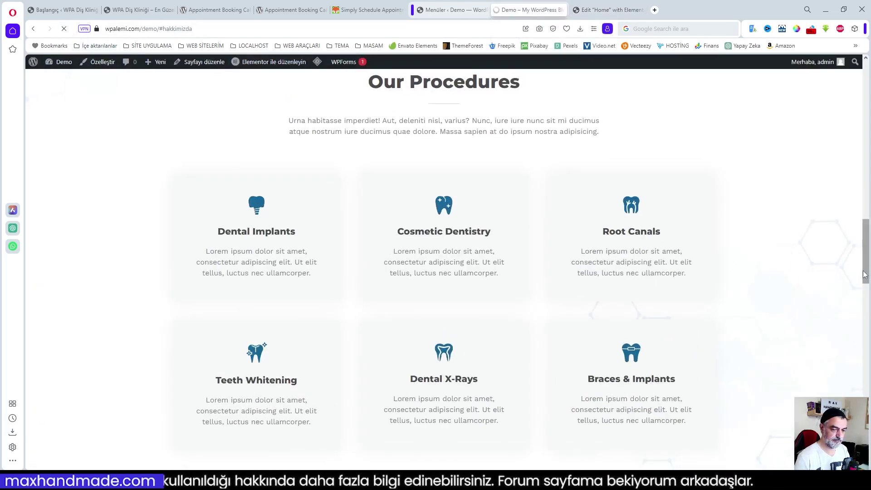
pyautogui.moveTo(865, 274); pyautogui.dragTo(865, 109)
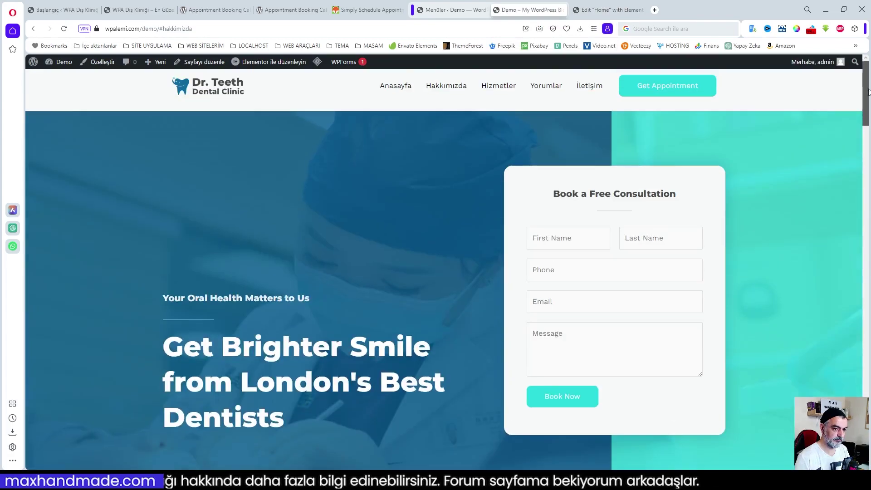
pyautogui.click(543, 91)
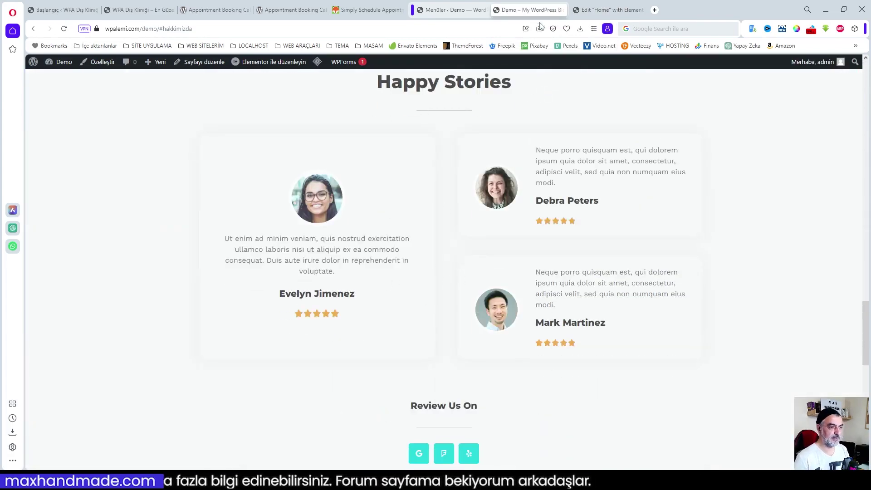
# - Drop a Menu Anchor just below the location map and set its ID to 'iletisim'
pyautogui.click(597, 11)
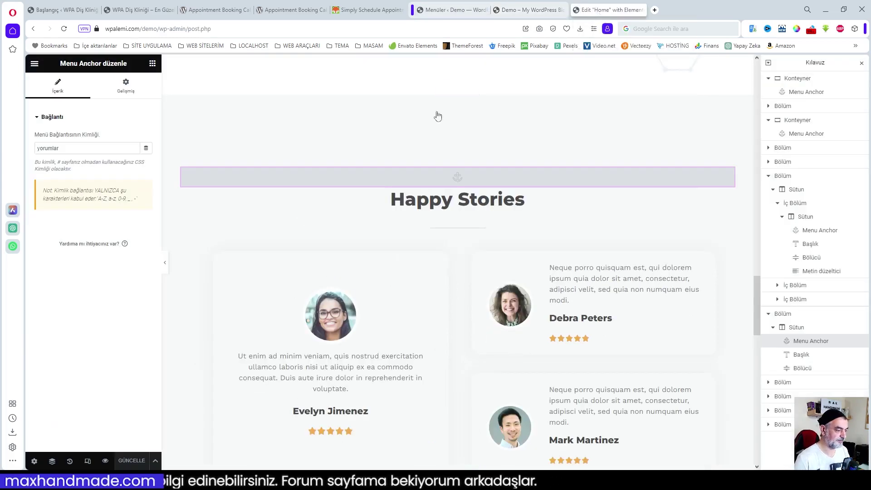
pyautogui.scroll(-12, 490, 334)
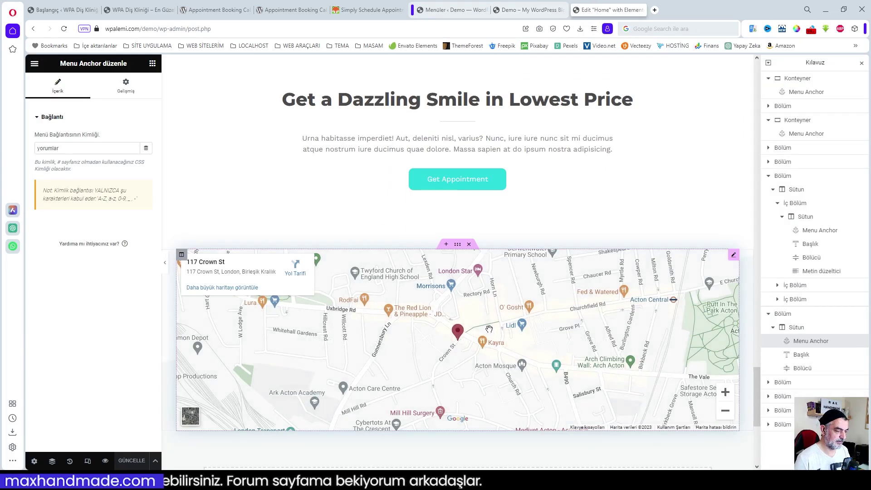
pyautogui.click(152, 64)
pyautogui.scroll(-12, 145, 272)
pyautogui.scroll(-8, 133, 302)
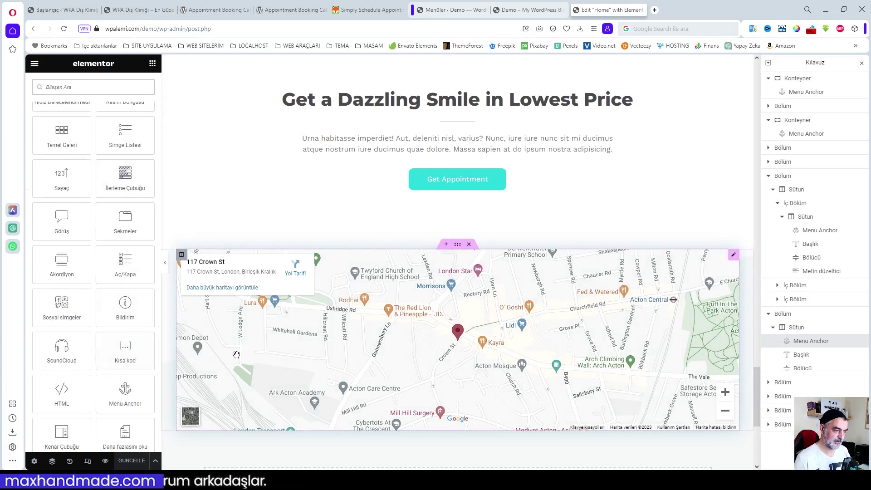
pyautogui.scroll(-1, 146, 355)
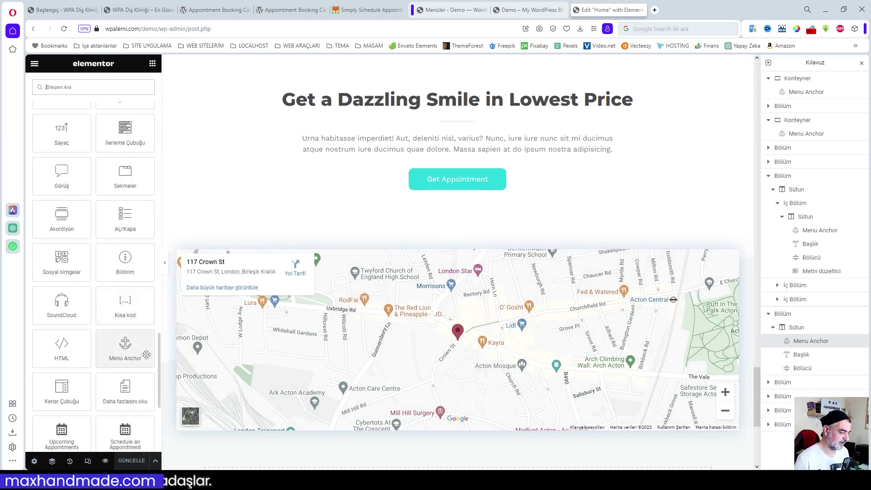
pyautogui.moveTo(125, 352); pyautogui.dragTo(457, 430)
pyautogui.scroll(-6, 472, 408)
pyautogui.scroll(2, 492, 397)
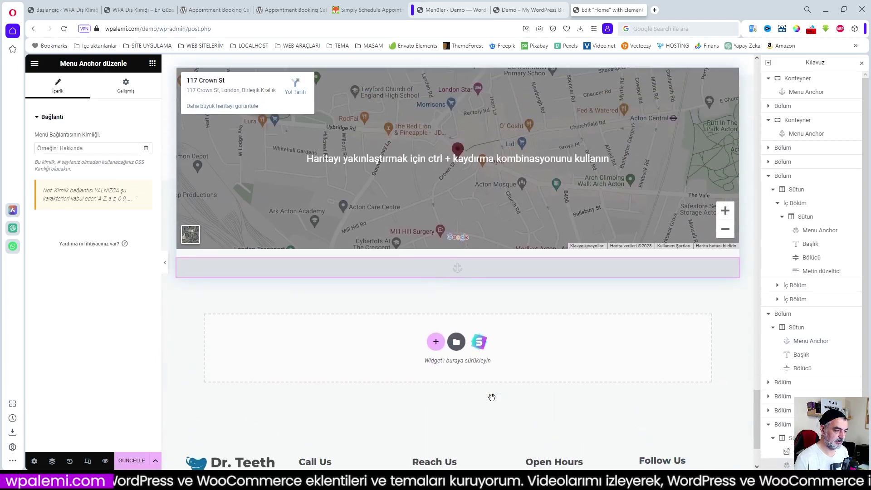
pyautogui.scroll(1, 485, 398)
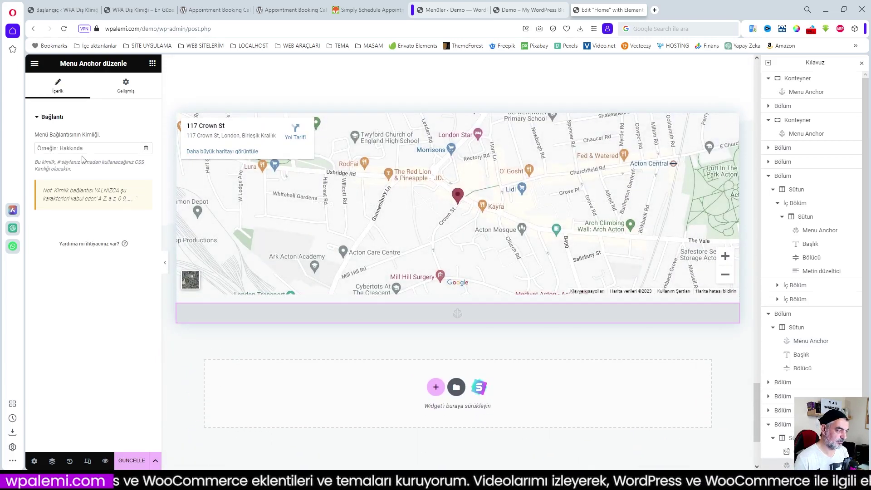
pyautogui.click(93, 149)
pyautogui.write('iletisi')
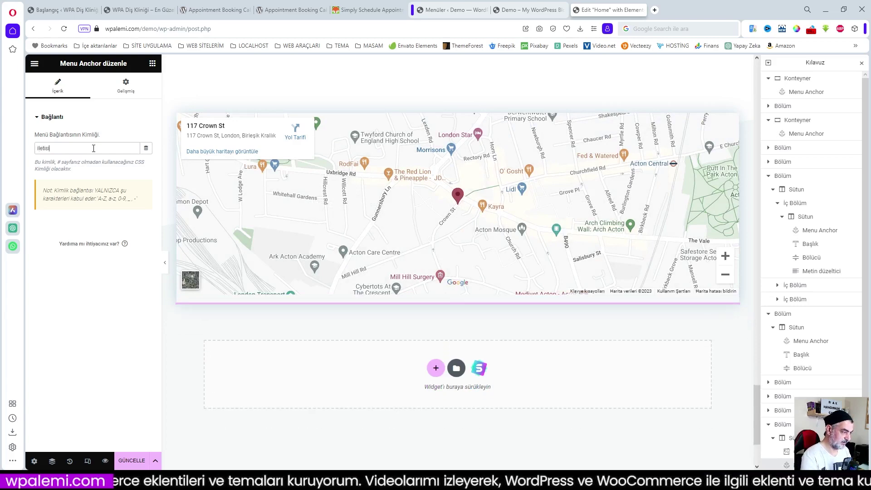
pyautogui.write('m')
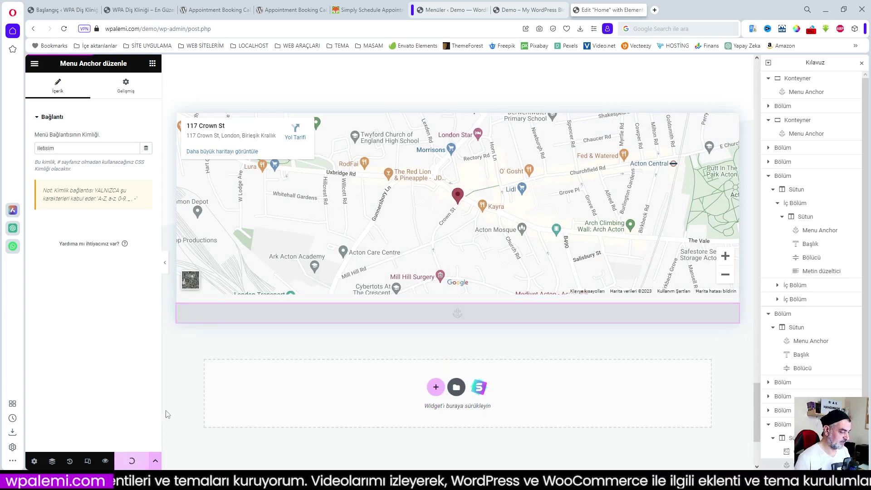
pyautogui.click(524, 10)
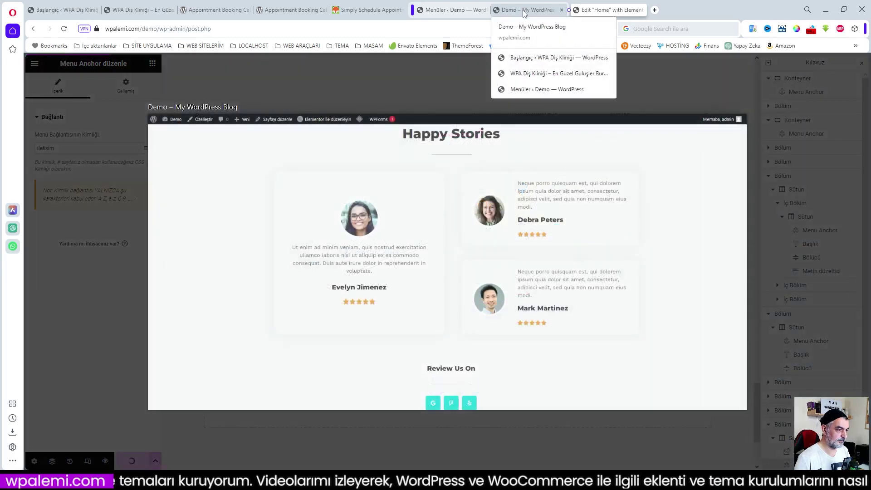
# - Reload the live site, verify İletişim jumps to the contact map, then go to the Menüler page
pyautogui.press('F5')
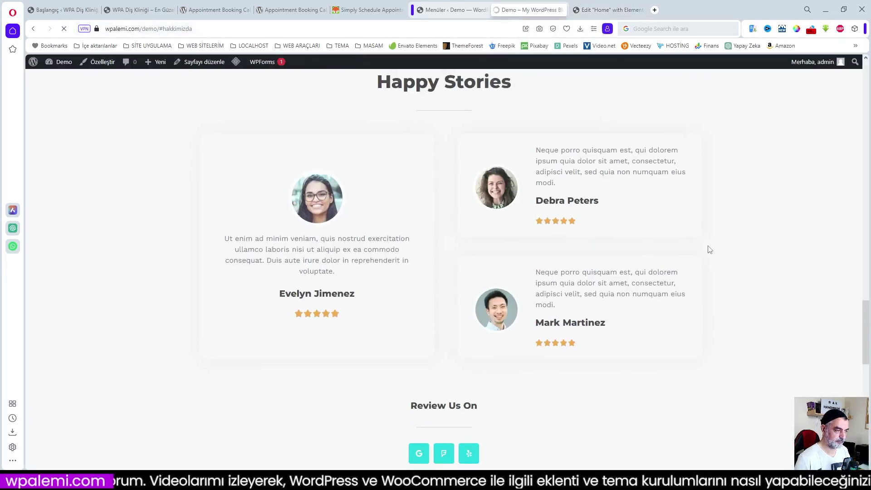
pyautogui.scroll(20, 822, 169)
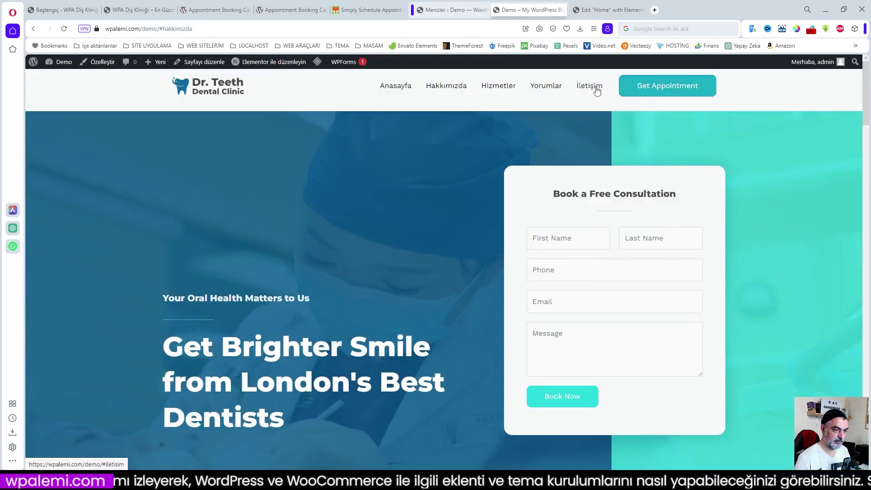
pyautogui.click(596, 90)
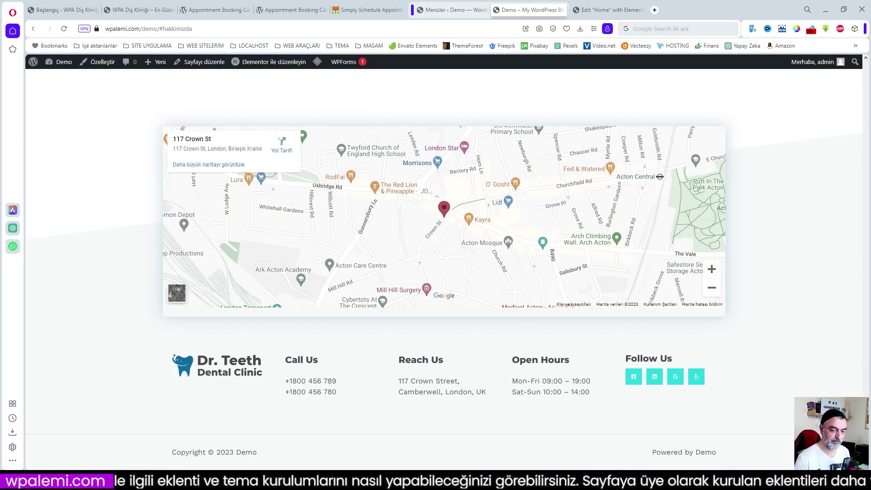
pyautogui.moveTo(868, 428); pyautogui.dragTo(866, 83)
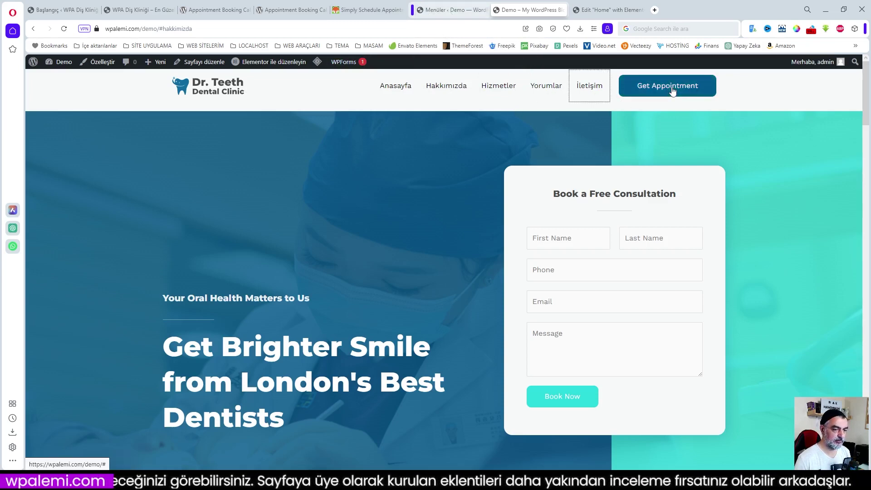
pyautogui.click(439, 11)
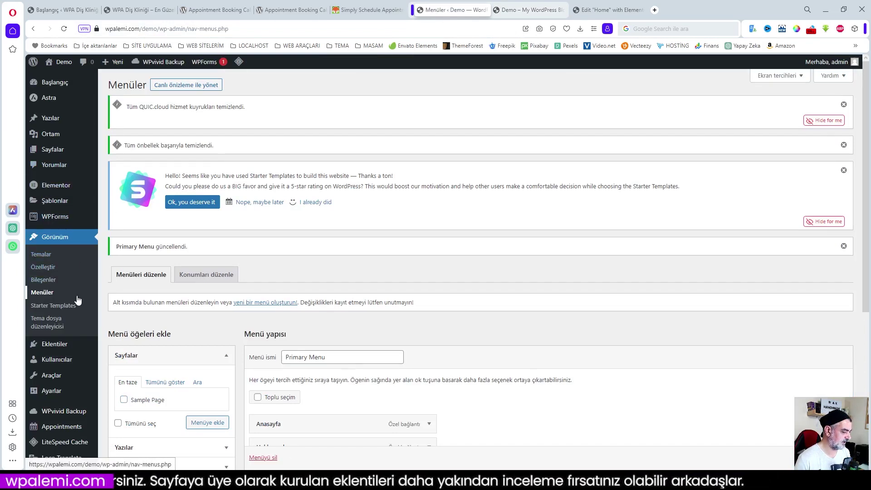
# - Open the Customizer's Genel settings group and look through its typography options
pyautogui.click(43, 266)
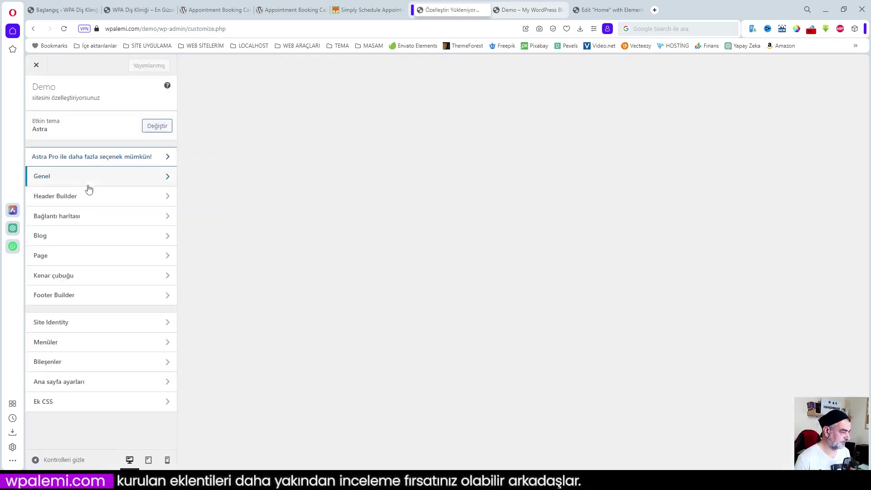
pyautogui.click(88, 184)
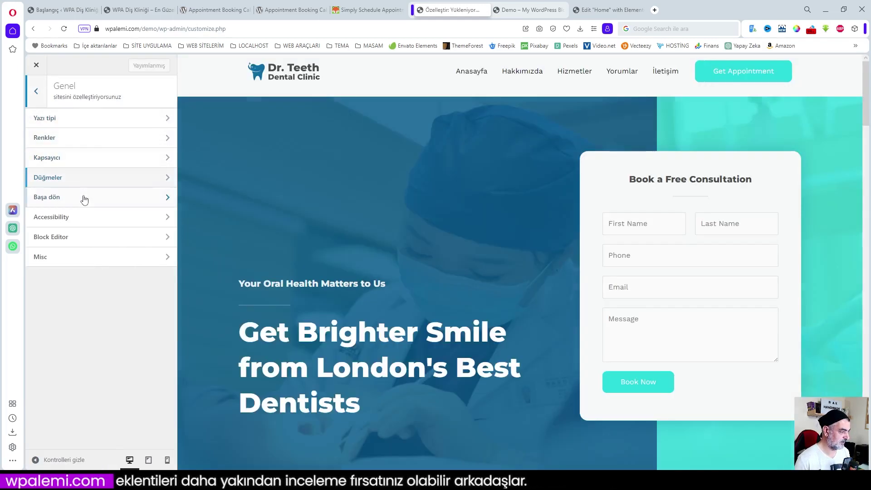
pyautogui.click(78, 125)
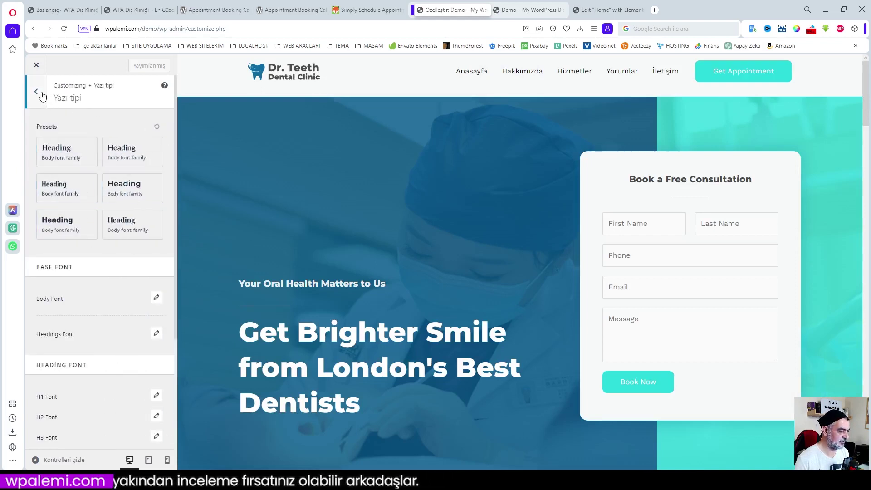
pyautogui.scroll(-3, 123, 272)
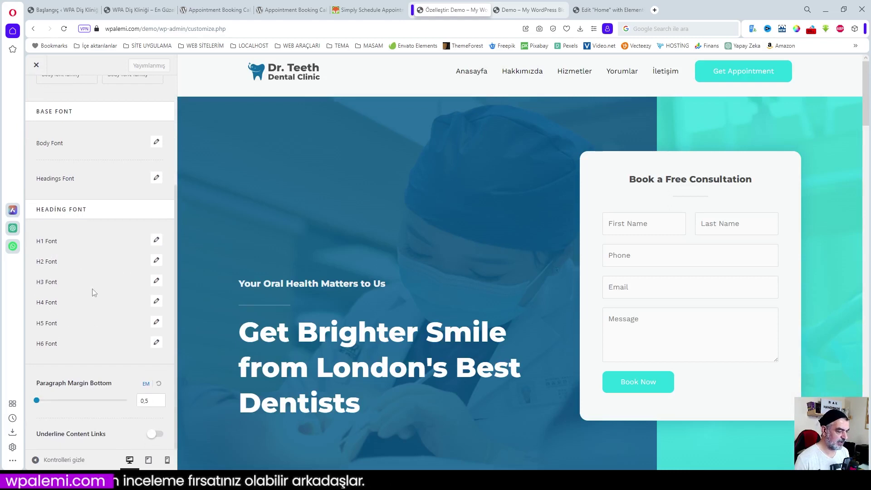
pyautogui.scroll(3, 94, 290)
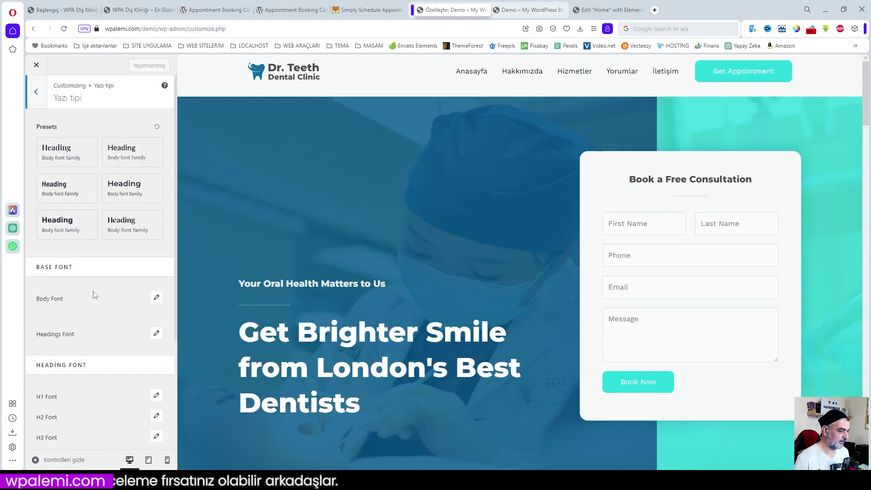
pyautogui.click(38, 93)
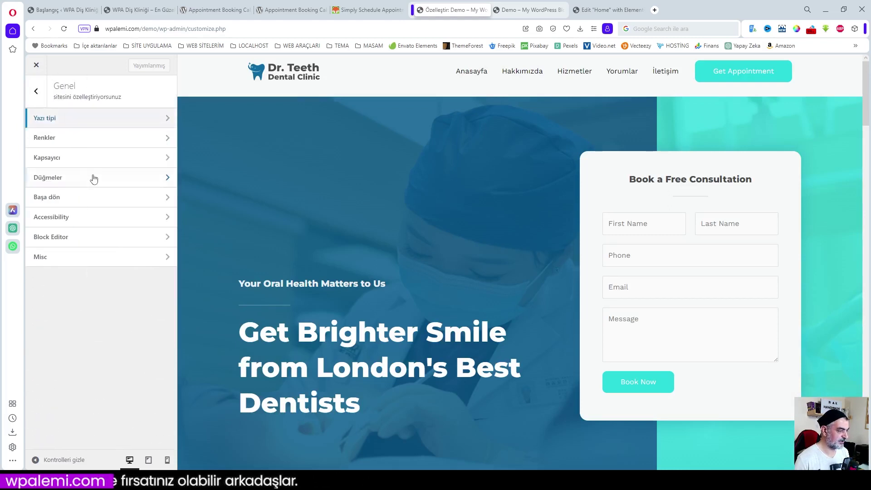
# - Enable the Başa dön scroll-to-top button, set Pozisyon to Sol, and publish
pyautogui.click(63, 199)
pyautogui.click(163, 151)
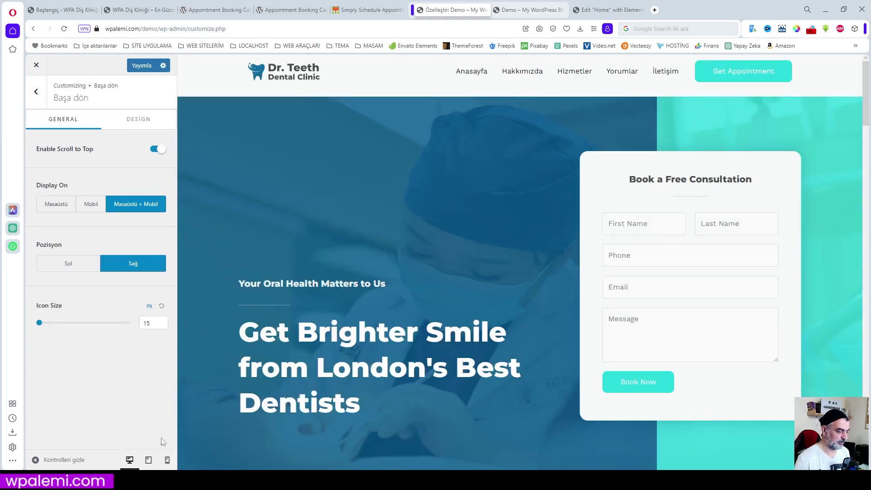
pyautogui.click(141, 65)
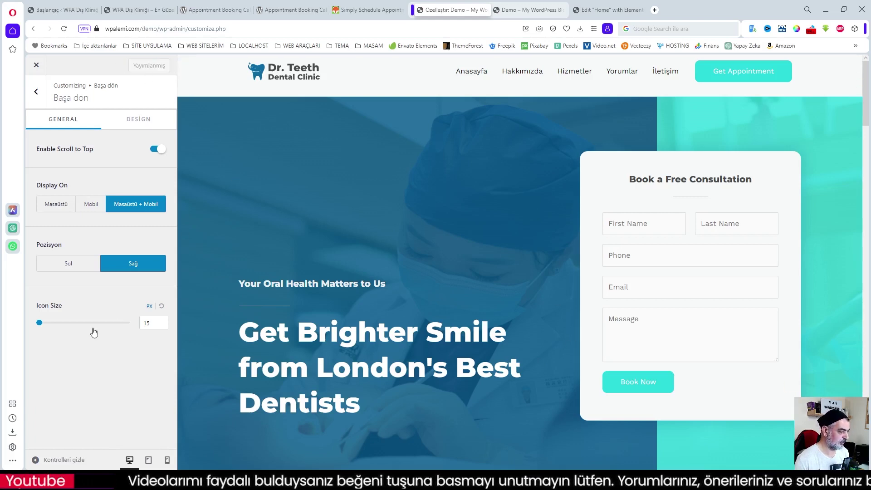
pyautogui.click(78, 264)
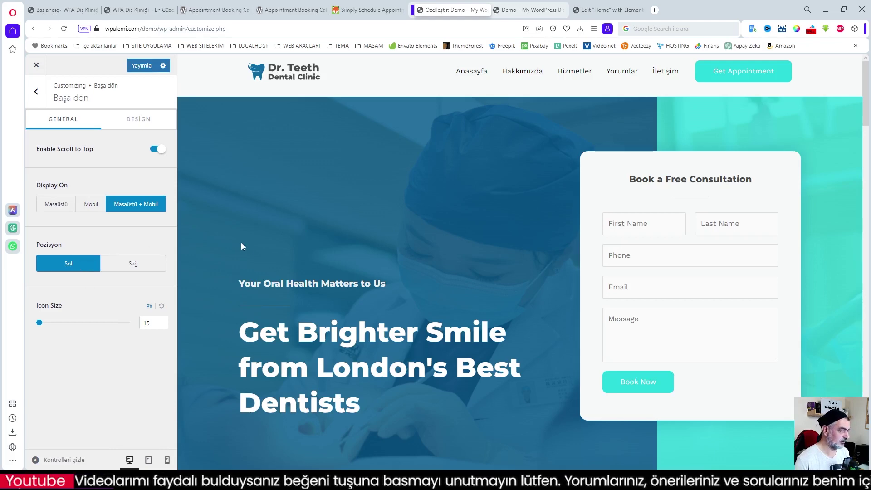
pyautogui.click(141, 65)
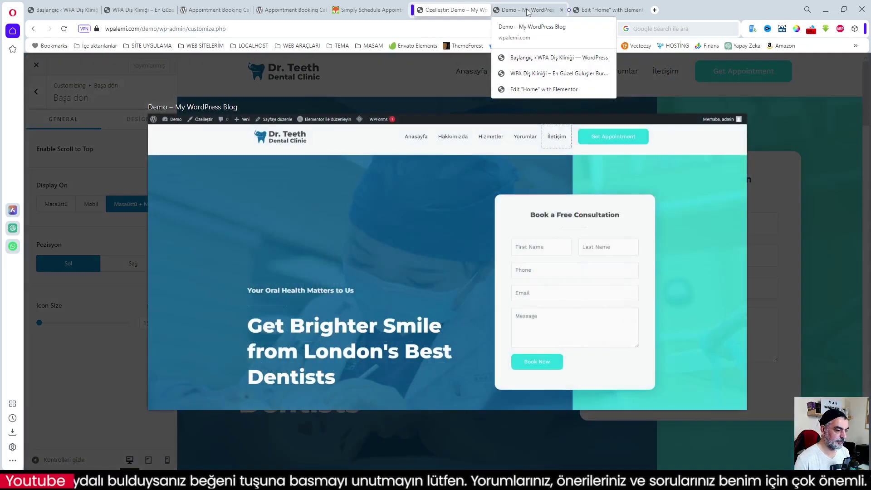
pyautogui.click(526, 11)
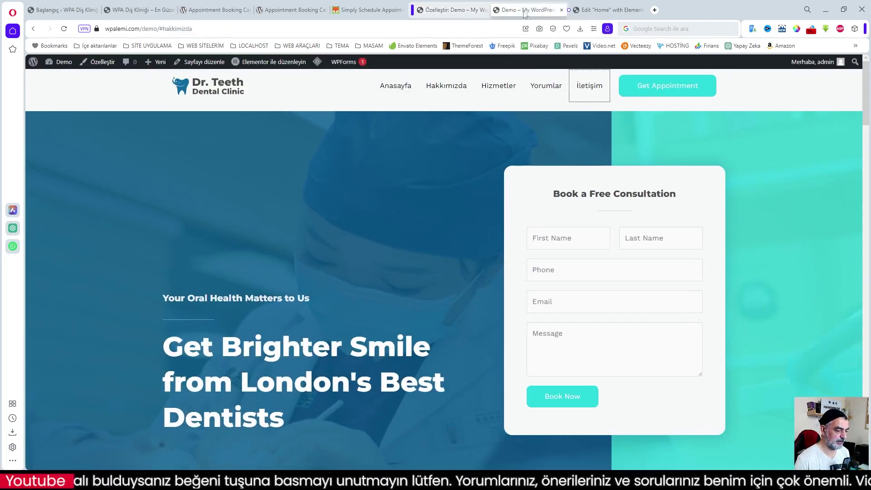
pyautogui.press('F5')
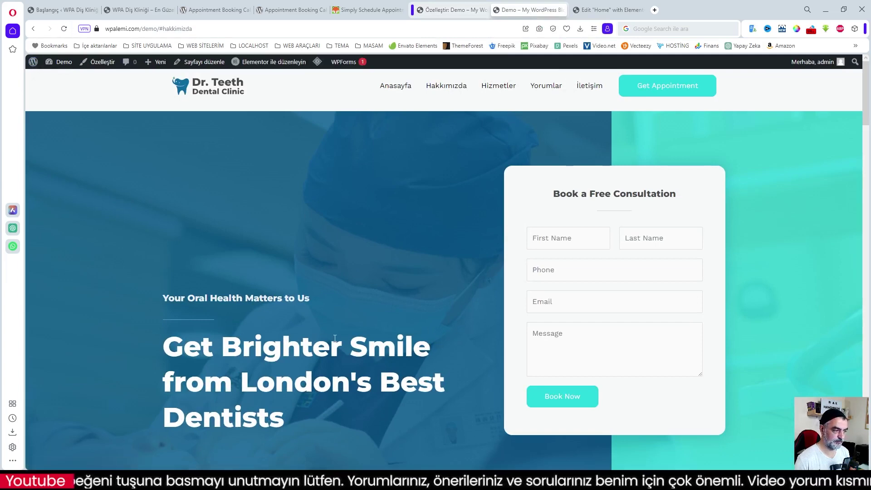
pyautogui.scroll(-8, 351, 341)
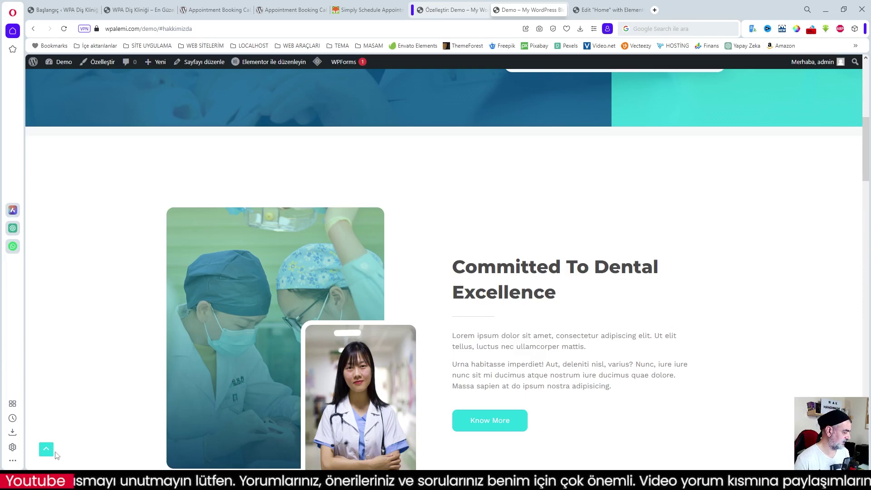
pyautogui.click(46, 450)
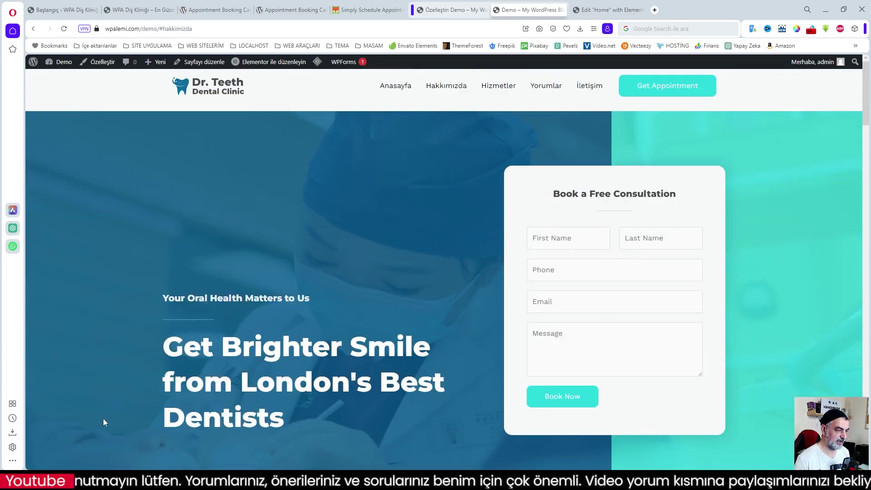
pyautogui.click(546, 86)
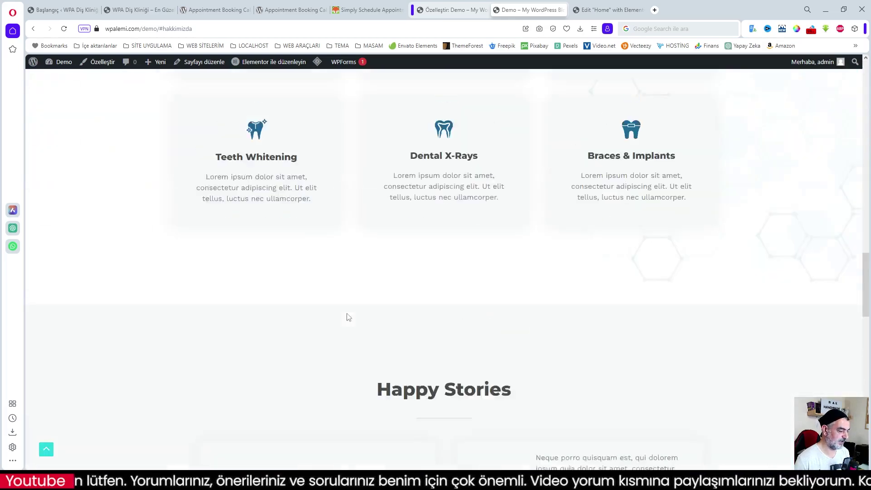
pyautogui.click(46, 450)
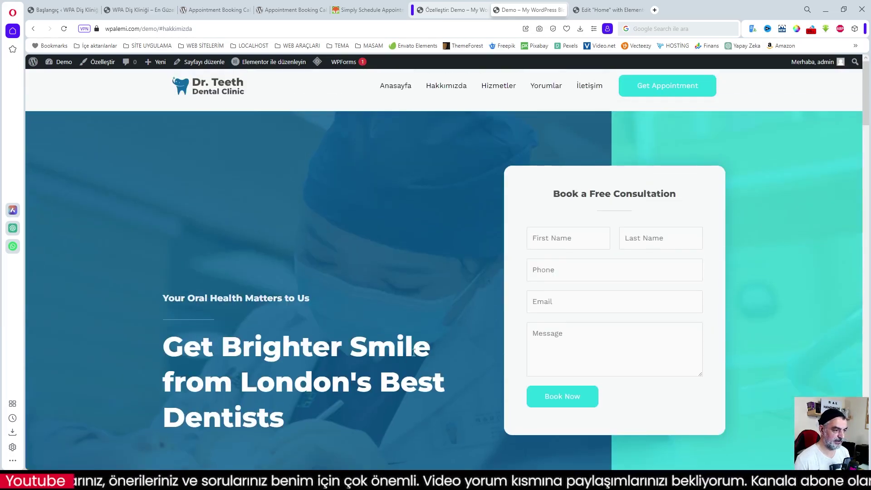
pyautogui.scroll(-1, 392, 89)
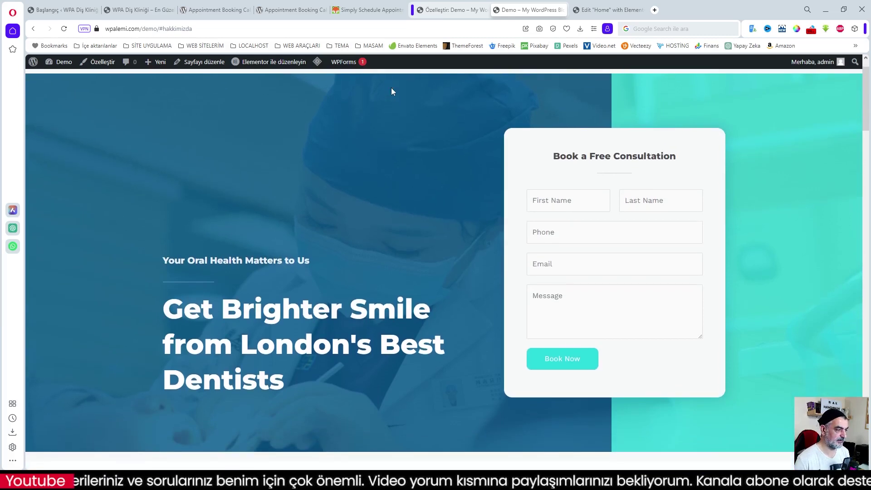
pyautogui.scroll(1, 457, 250)
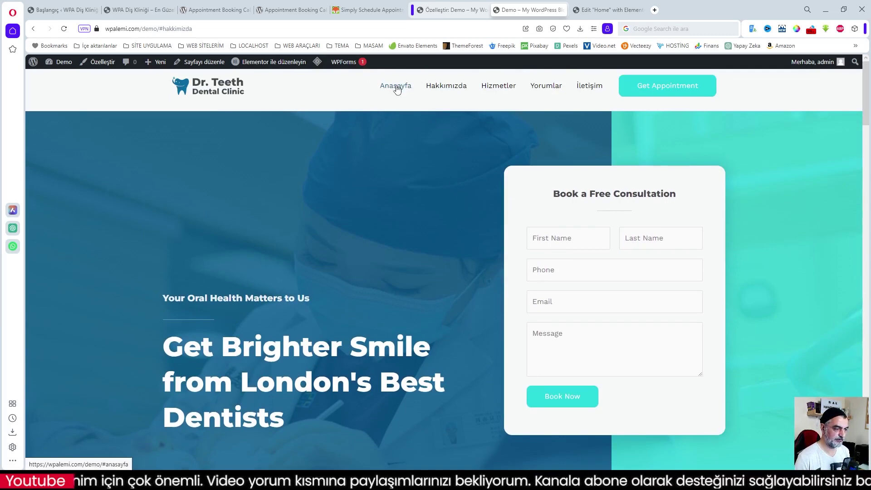
pyautogui.click(407, 91)
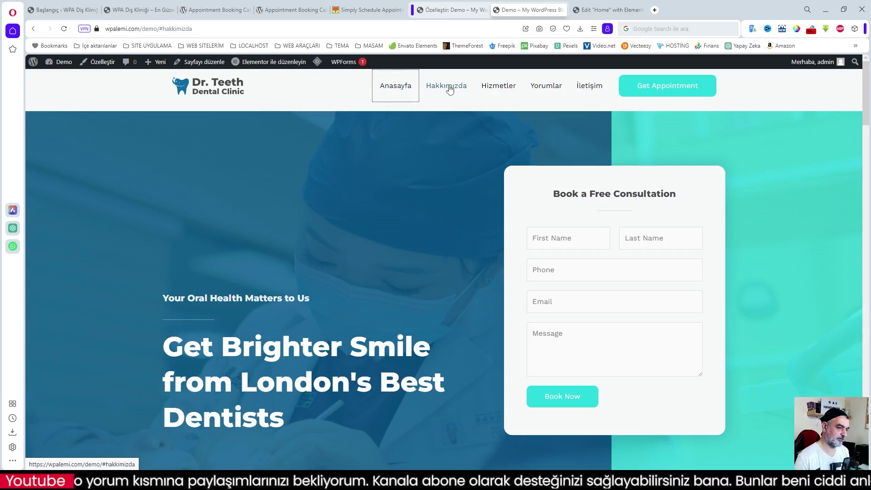
pyautogui.scroll(-8, 254, 304)
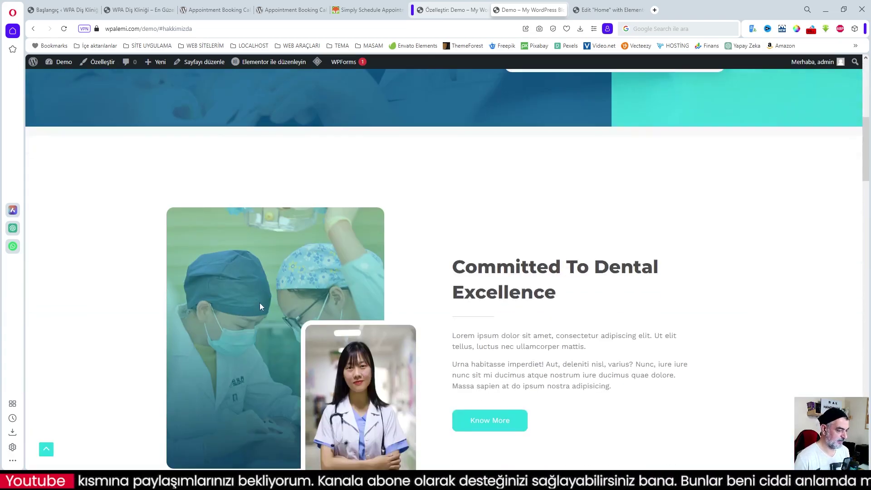
pyautogui.scroll(8, 371, 281)
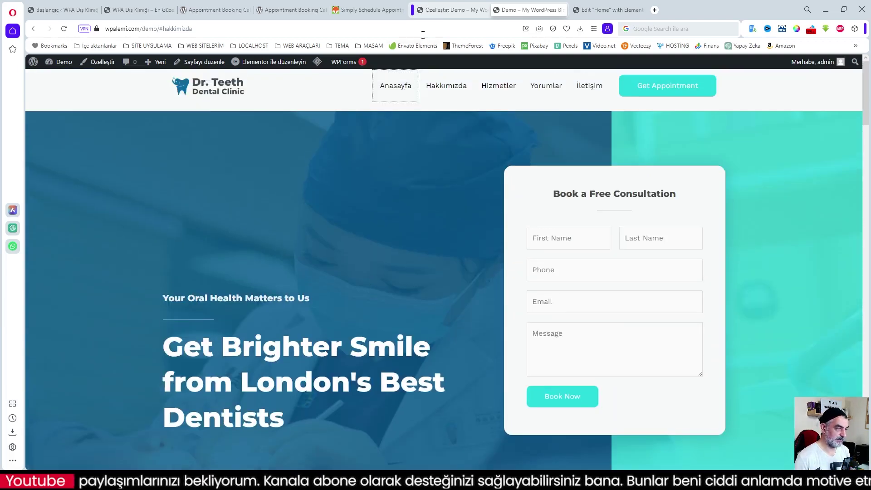
pyautogui.click(446, 11)
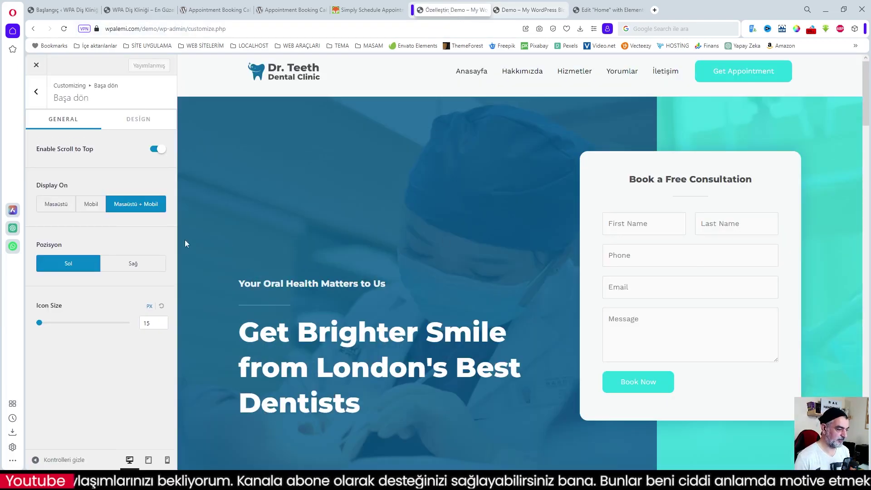
# - Change the header button label from 'Get Appointment' to 'Randevu Al' and publish it
pyautogui.click(35, 96)
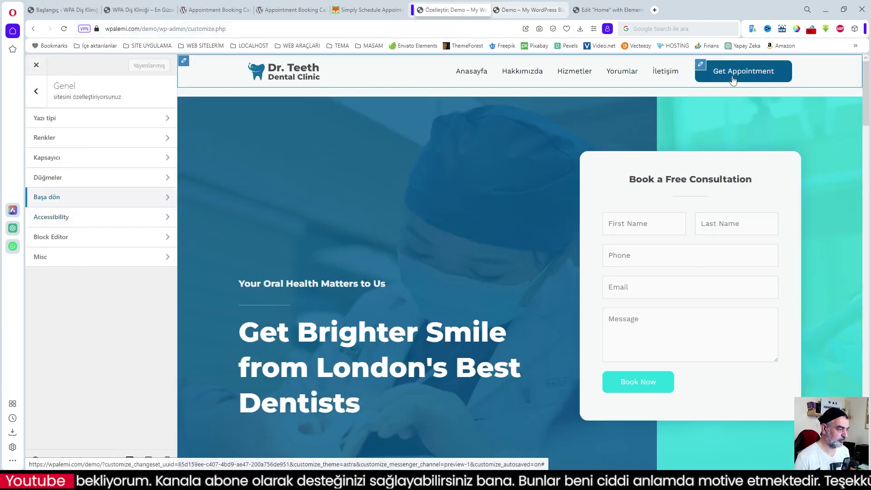
pyautogui.click(35, 91)
pyautogui.click(91, 200)
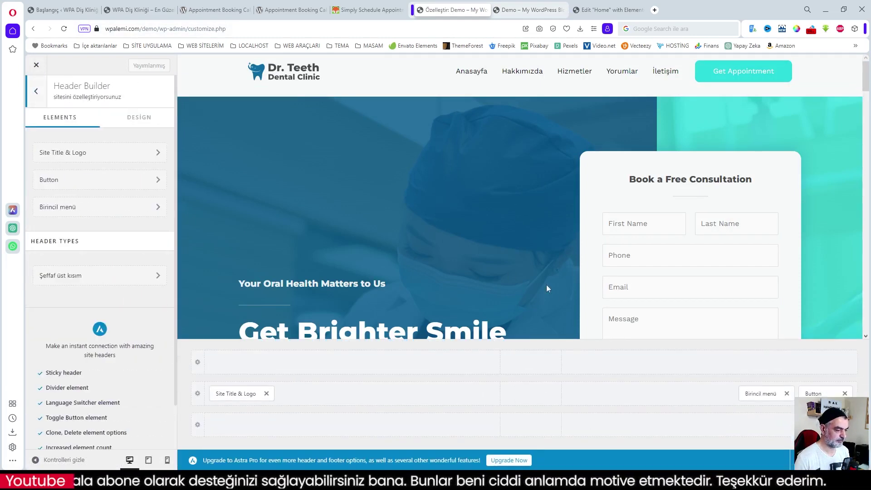
pyautogui.click(814, 393)
pyautogui.moveTo(89, 165); pyautogui.dragTo(18, 169)
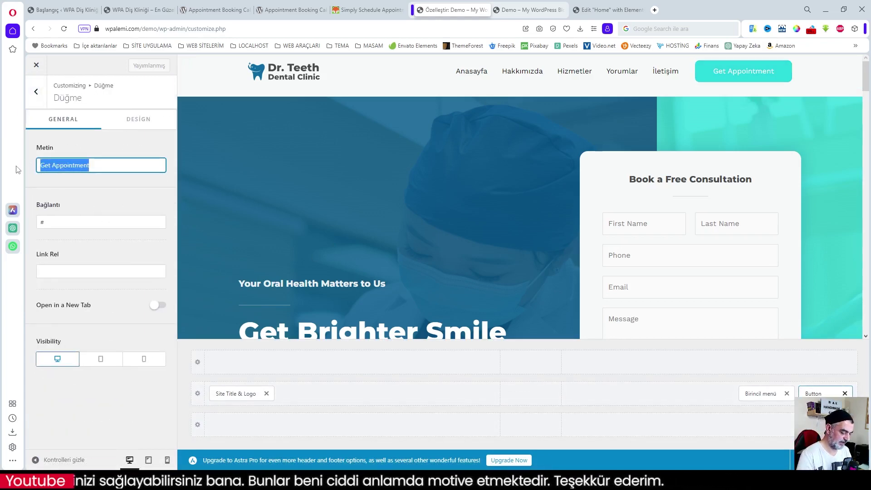
pyautogui.write('Randevu Al')
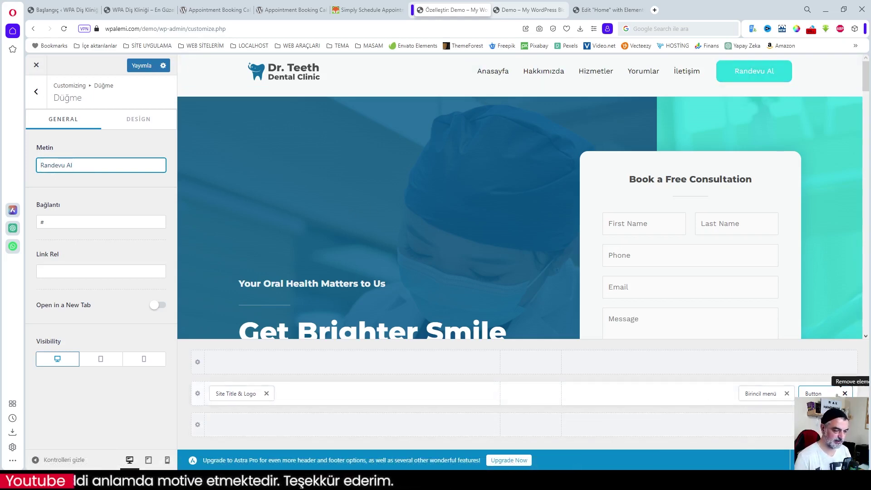
pyautogui.click(59, 220)
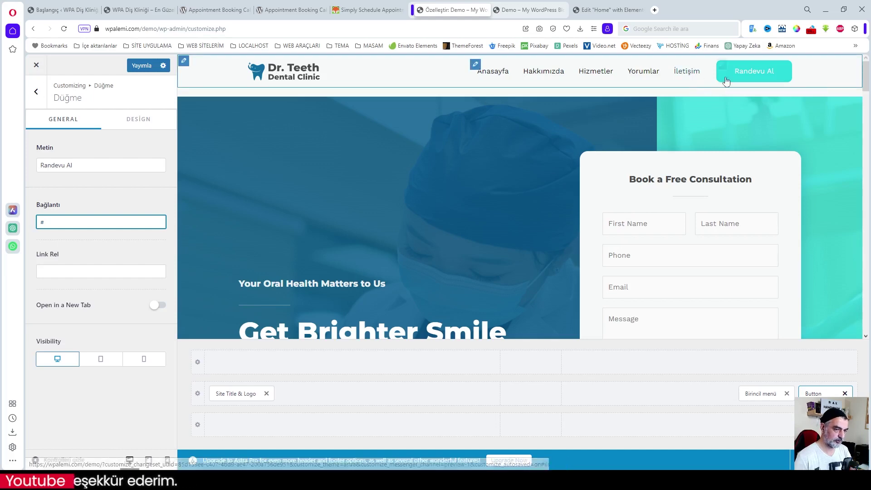
pyautogui.click(141, 67)
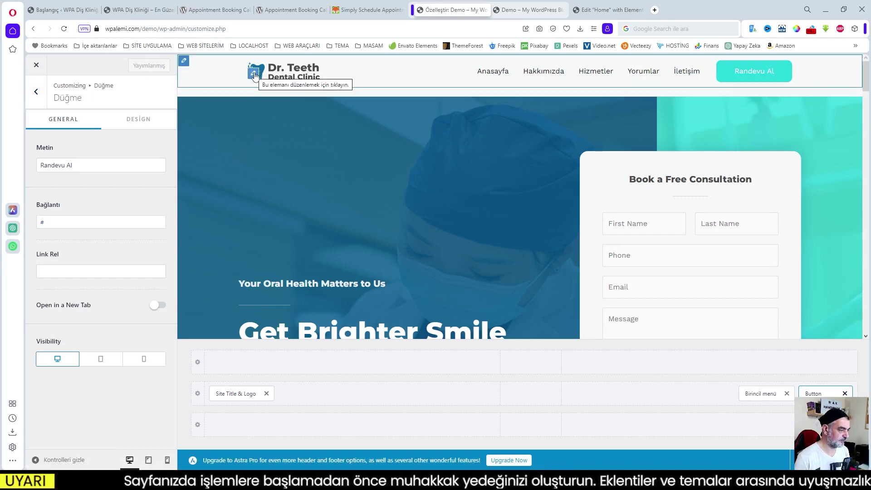
# - Upload the dental-site-logo image from the Simply Schedule Appointments folder as a new logo
pyautogui.click(253, 74)
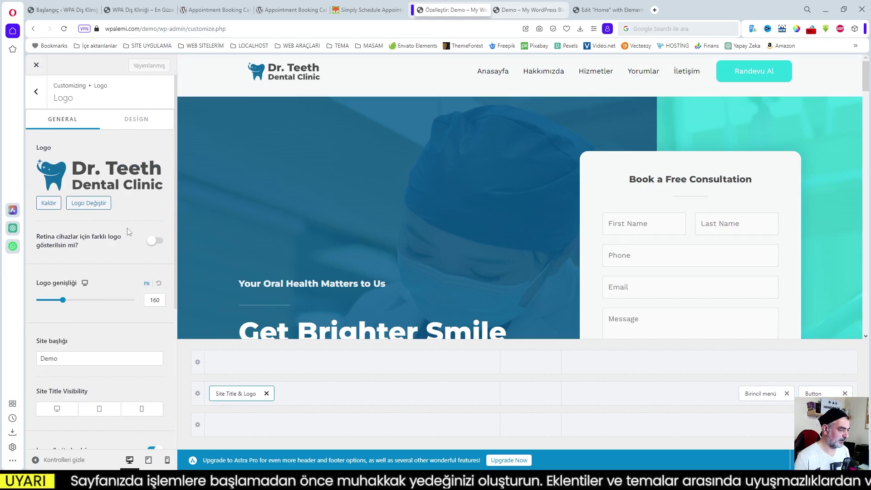
pyautogui.click(88, 203)
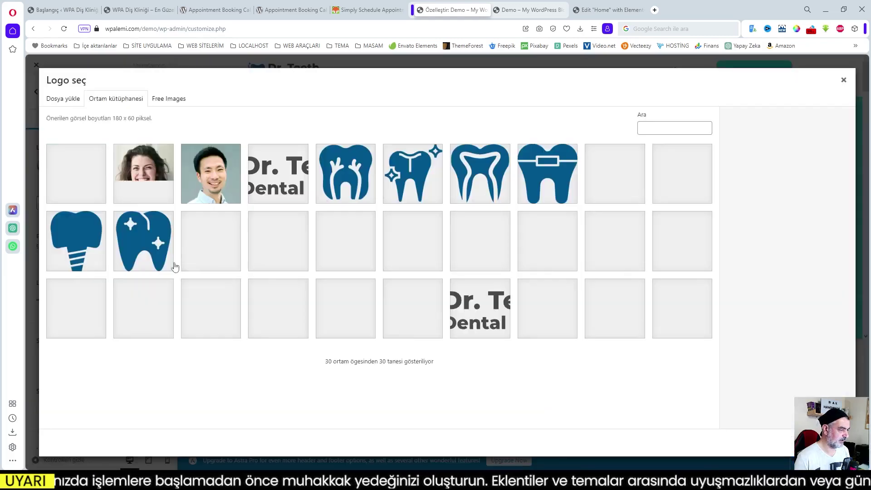
pyautogui.click(63, 99)
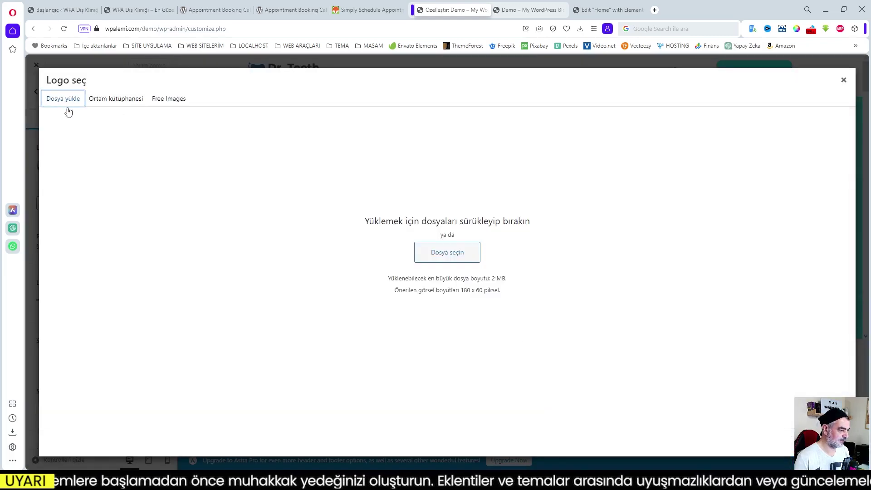
pyautogui.click(447, 253)
pyautogui.click(438, 292)
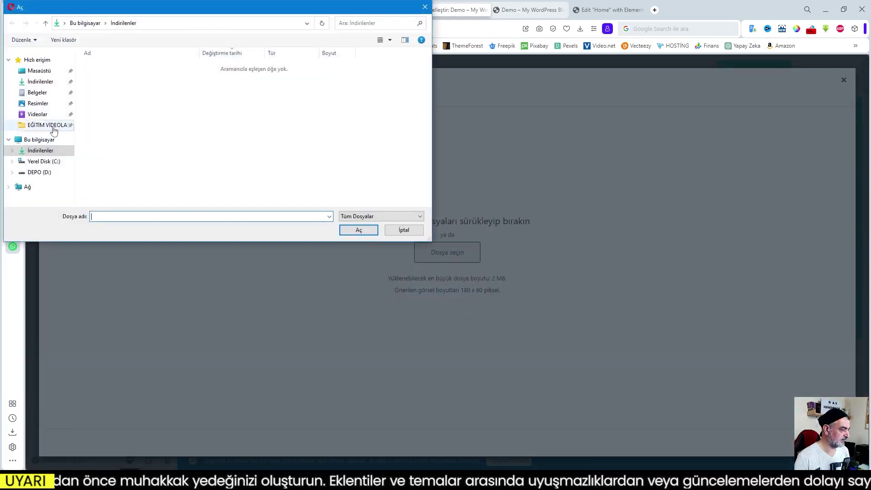
pyautogui.click(49, 126)
pyautogui.doubleClick(138, 76)
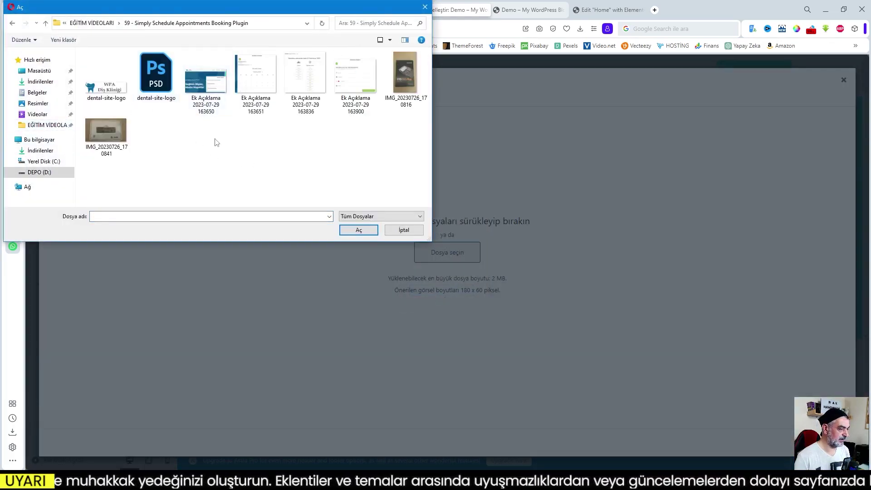
pyautogui.click(116, 87)
pyautogui.click(358, 230)
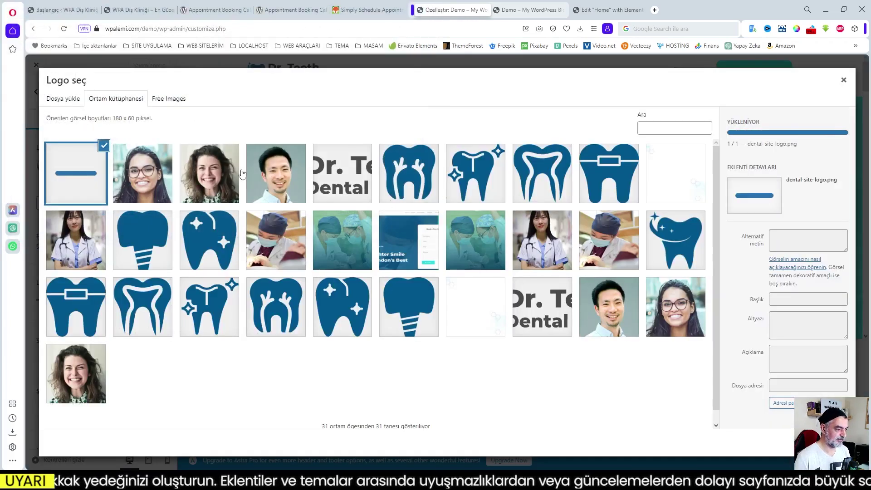
# - Use the uploaded logo uncropped as the site logo and set its header width to 160 px
pyautogui.click(832, 443)
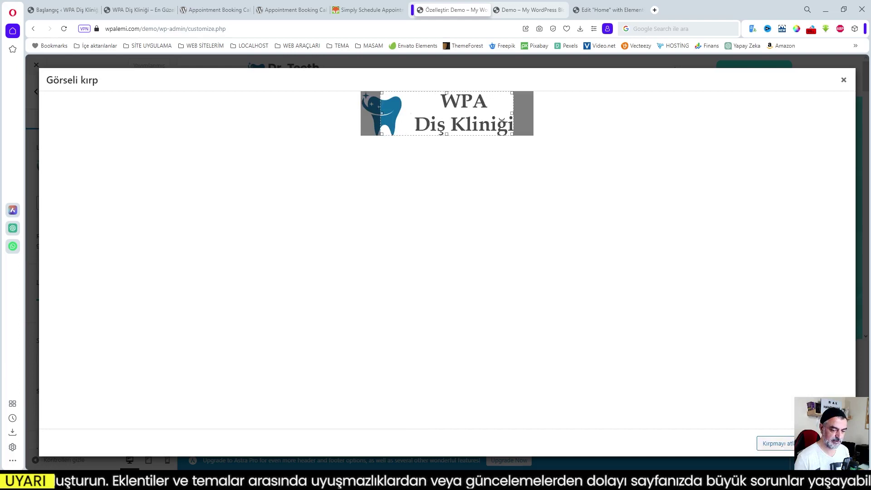
pyautogui.click(786, 444)
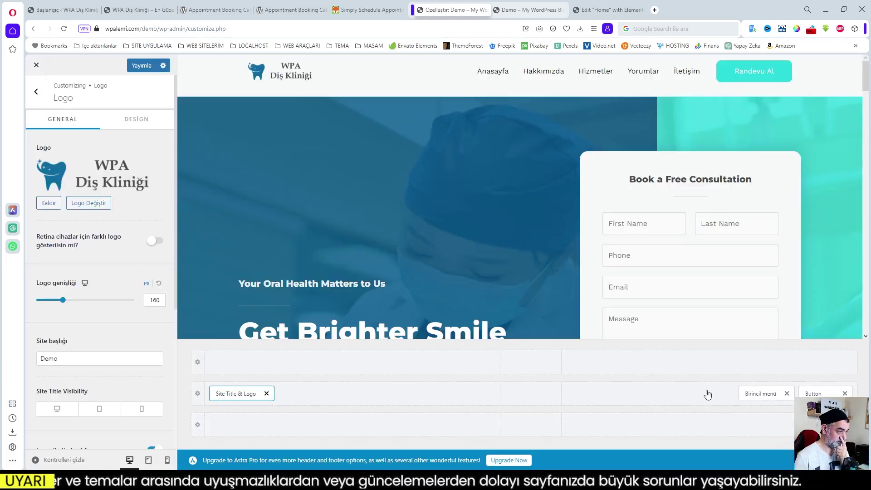
pyautogui.moveTo(62, 300); pyautogui.dragTo(64, 301)
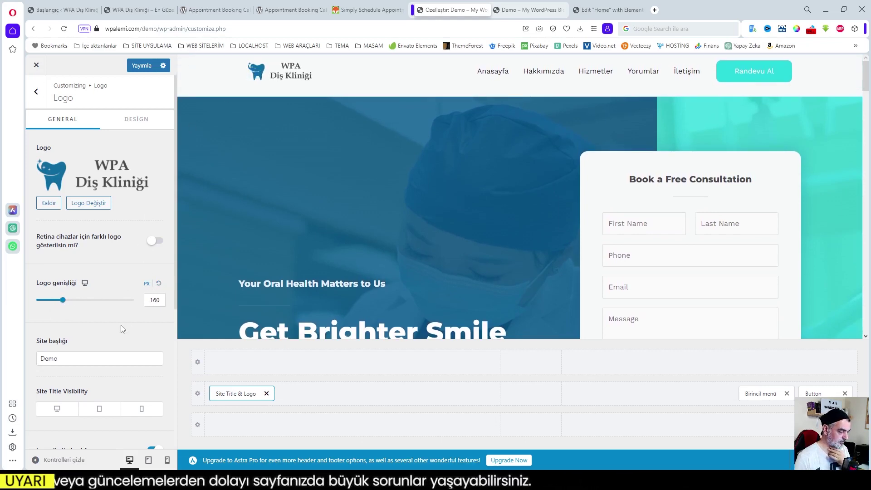
pyautogui.moveTo(77, 362); pyautogui.dragTo(5, 352)
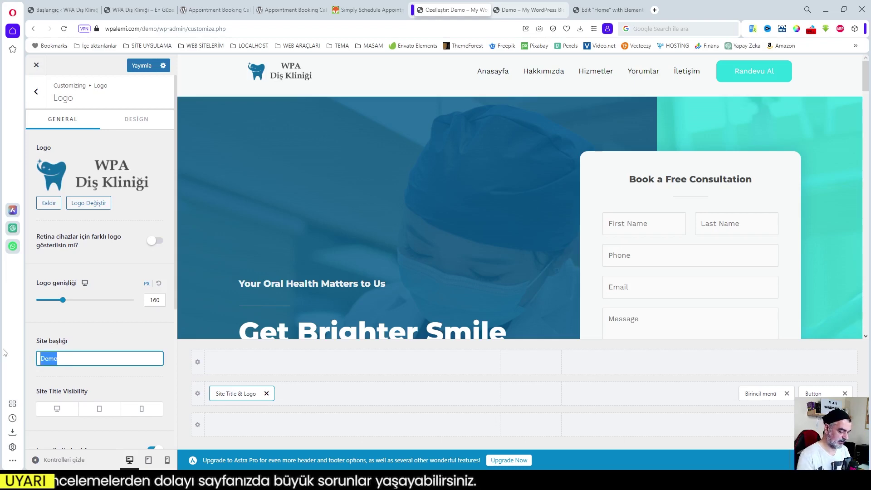
# - Rename the site title from 'Demo' to 'WPA Diş Kliniği'
pyautogui.write('WPA')
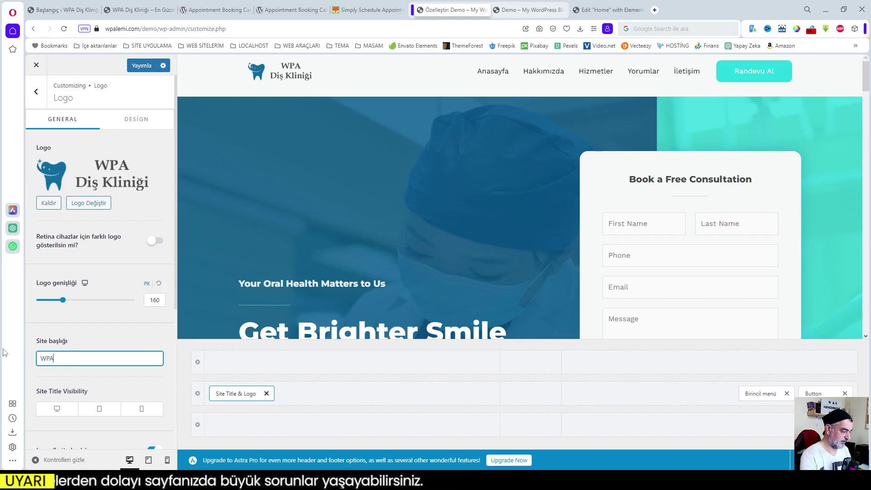
pyautogui.write(' Diş Kliniği')
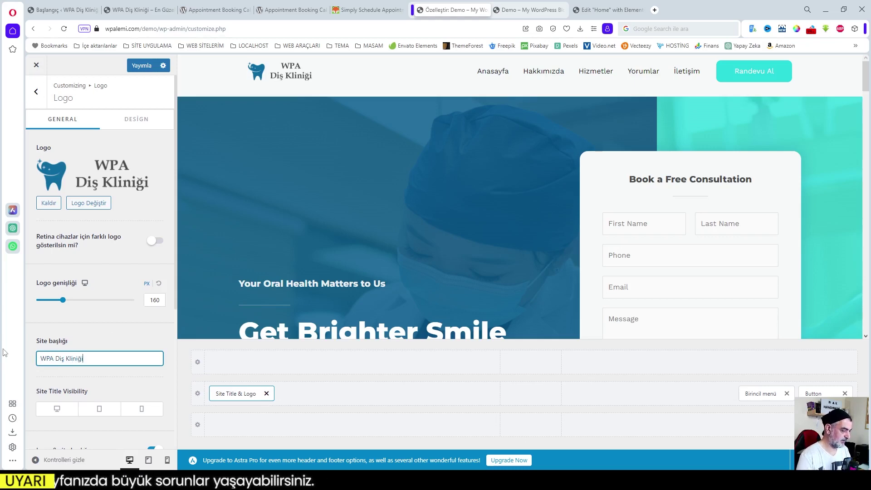
pyautogui.scroll(-5, 123, 310)
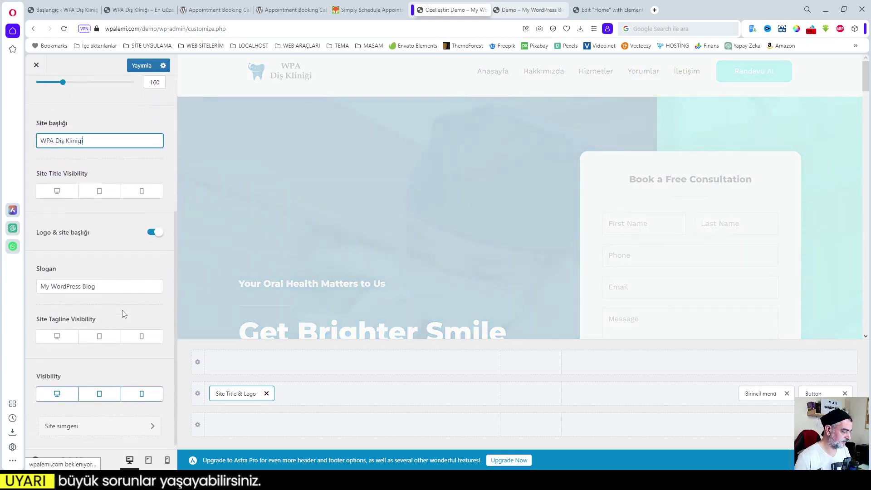
pyautogui.tripleClick(102, 282)
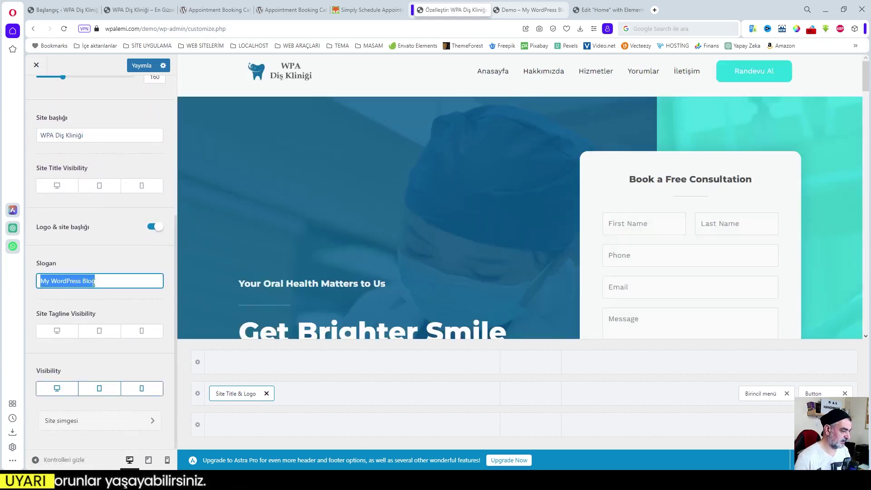
pyautogui.scroll(-2, 397, 232)
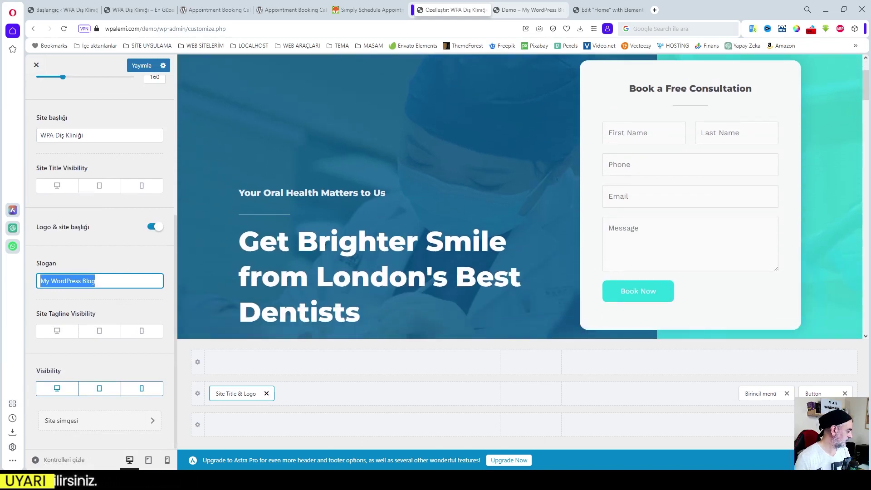
# - Paste 'Gülümsemeniz İçin Buradayız!' as the slogan and publish the title and slogan
pyautogui.hotkey('alt', 'Tab')
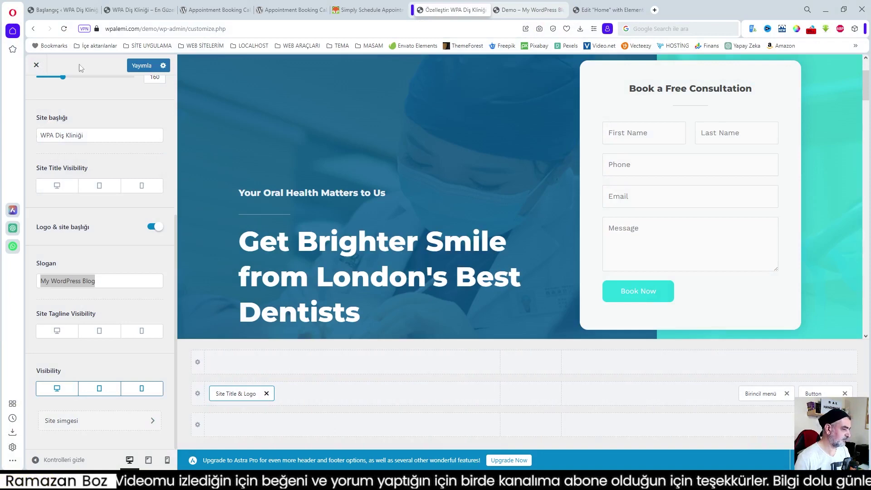
pyautogui.click(140, 10)
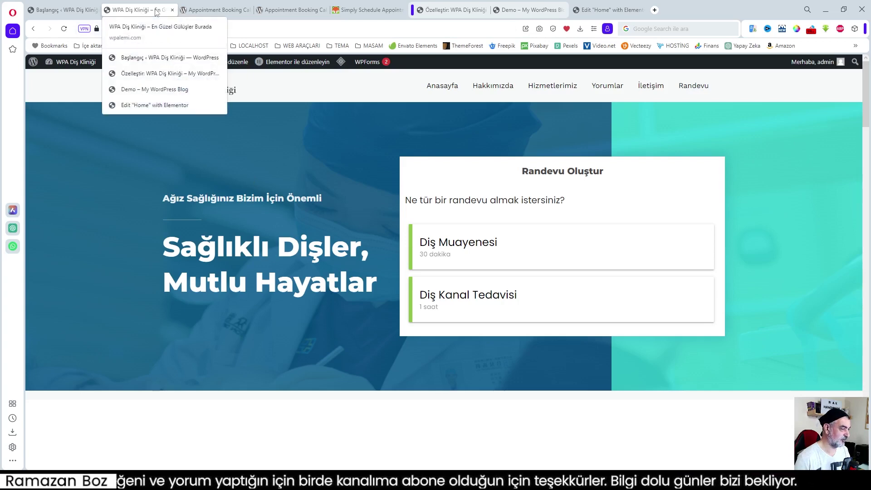
pyautogui.click(451, 10)
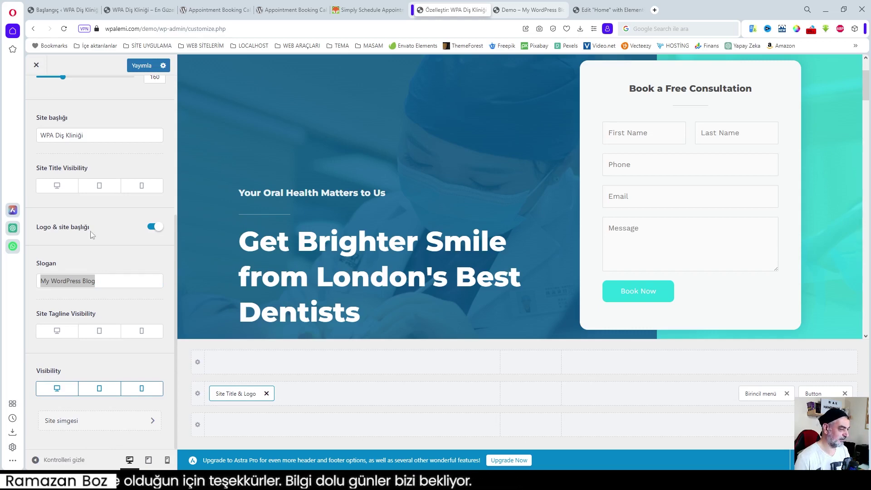
pyautogui.click(105, 281)
pyautogui.hotkey('ctrl', 'a')
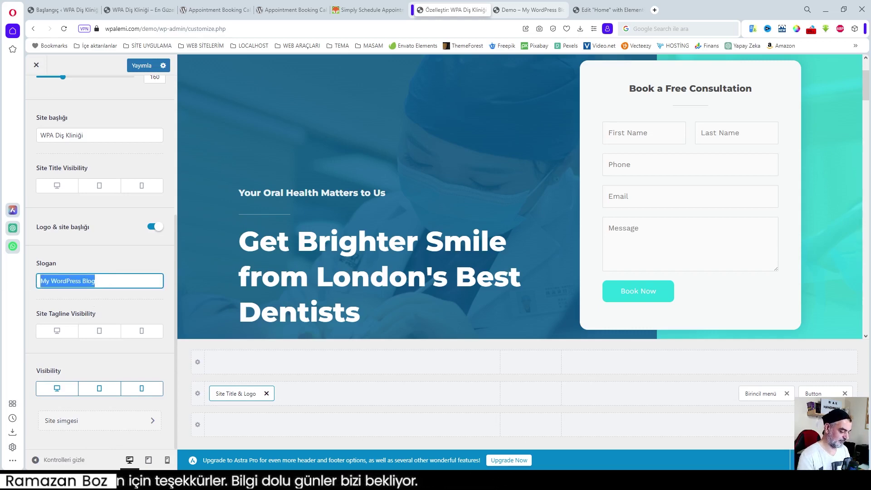
pyautogui.write('Gülümsemeniz İçin Buradayız!')
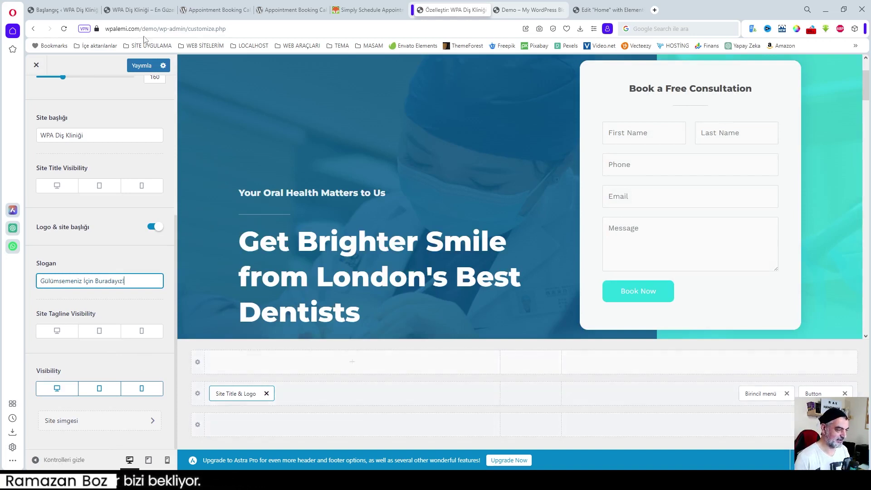
pyautogui.click(141, 65)
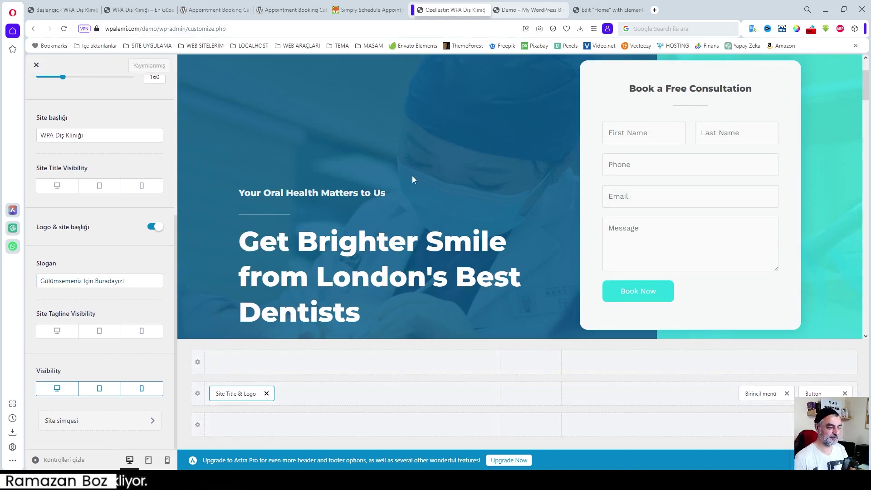
pyautogui.scroll(2, 532, 214)
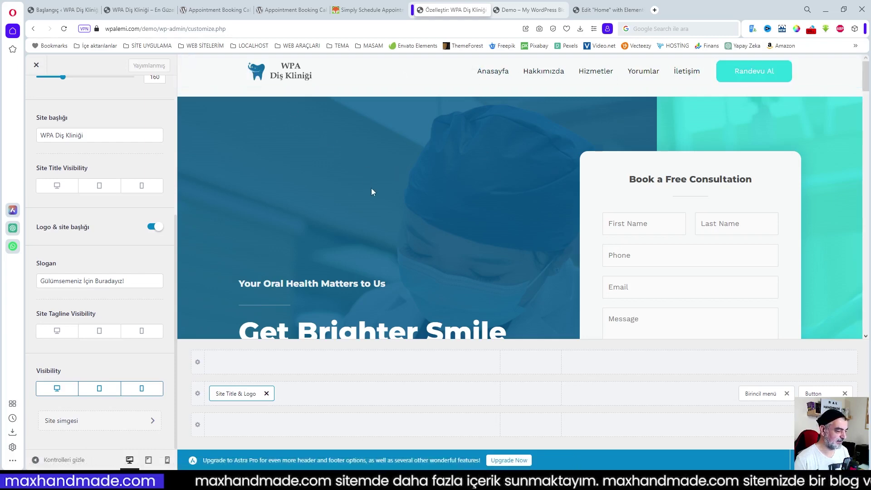
# - Open the Home page in Elementor and compare it with the live clinic site
pyautogui.click(603, 10)
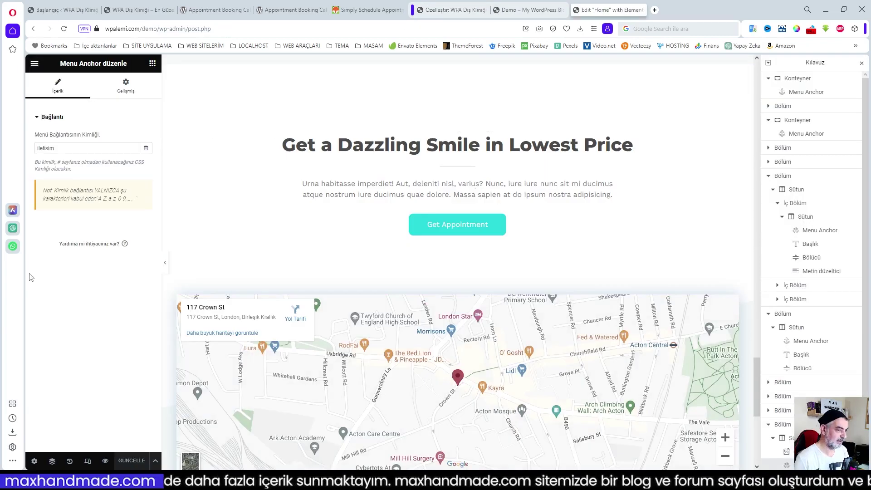
pyautogui.scroll(3, 544, 150)
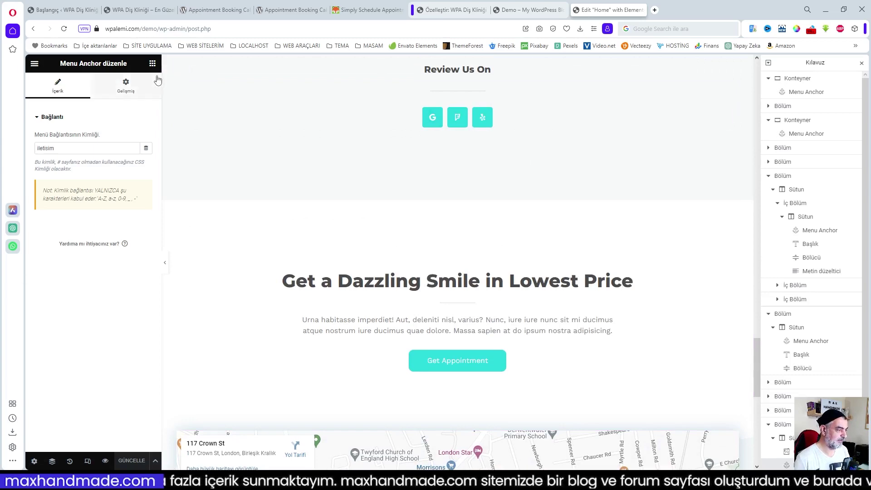
pyautogui.click(152, 63)
pyautogui.scroll(6, 553, 244)
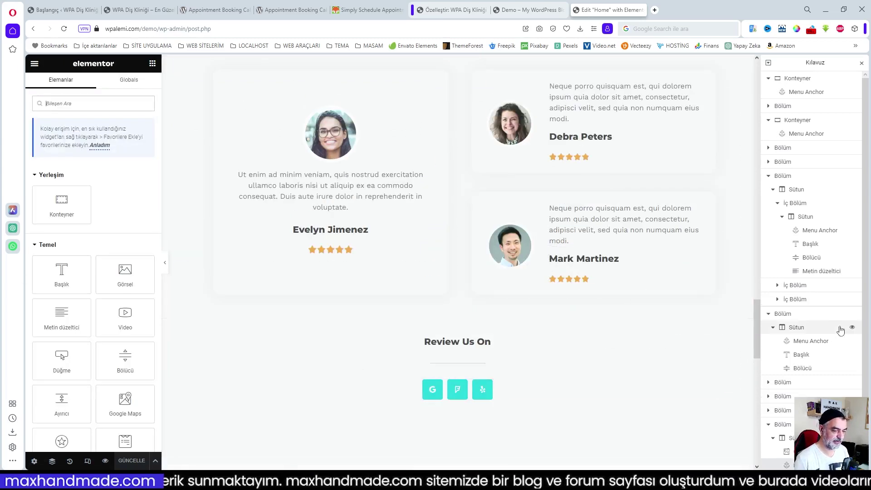
pyautogui.moveTo(756, 355); pyautogui.dragTo(755, 103)
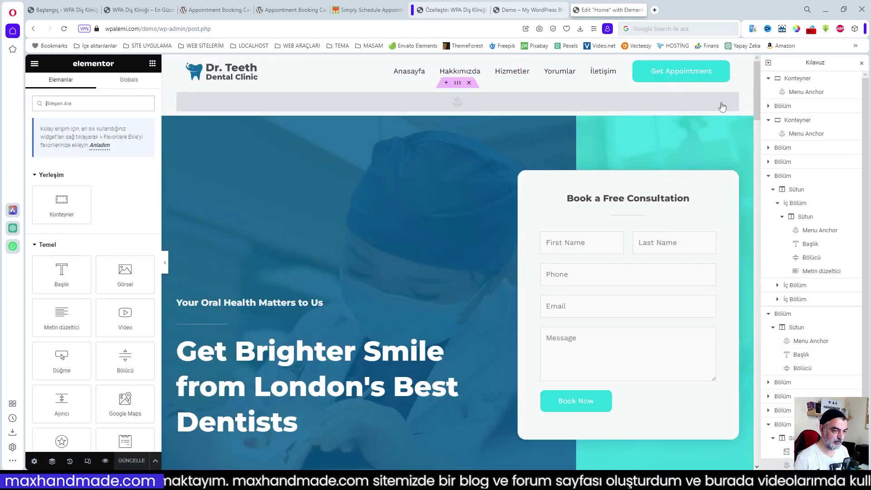
pyautogui.scroll(-2, 606, 209)
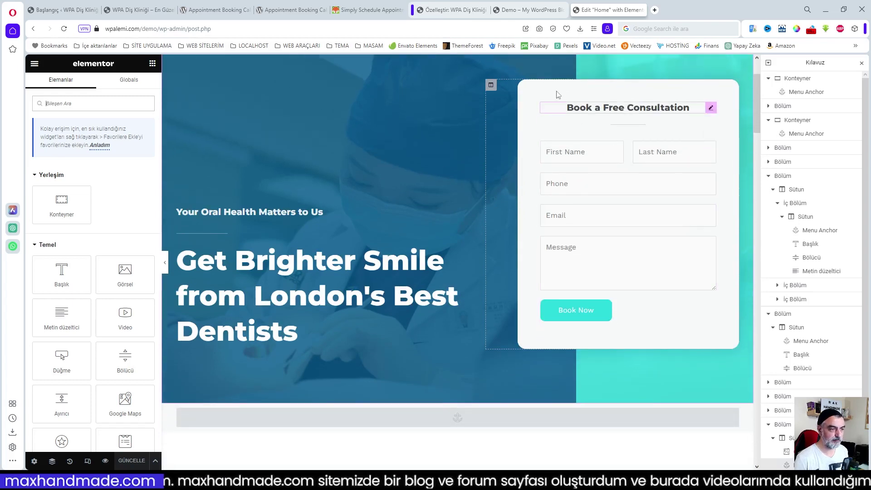
pyautogui.click(140, 8)
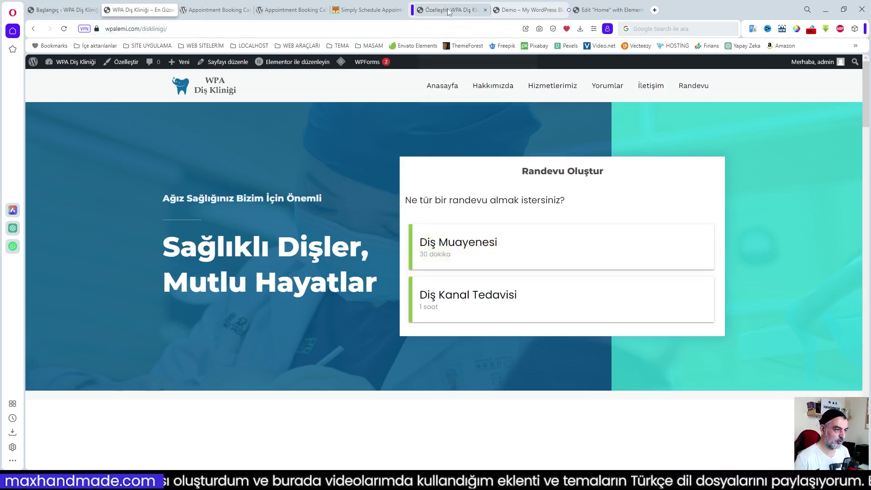
pyautogui.click(610, 9)
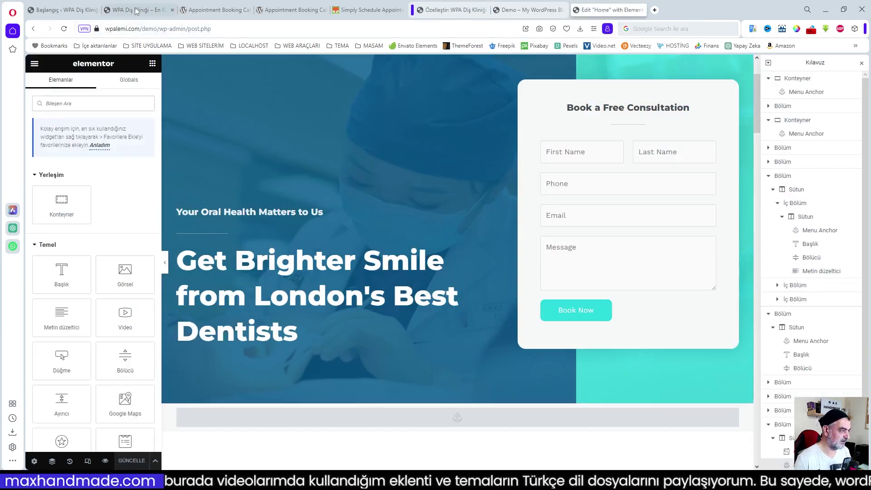
# - Replace the hero heading 'Get Brighter Smile from London's Best Dentists' with 'Sağlıklı Dişler, Güzel Gülüşler'
pyautogui.click(272, 274)
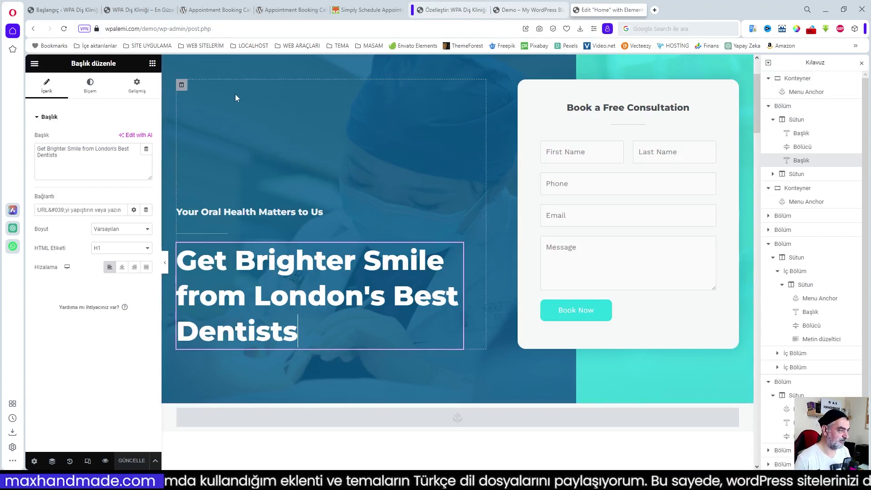
pyautogui.click(157, 9)
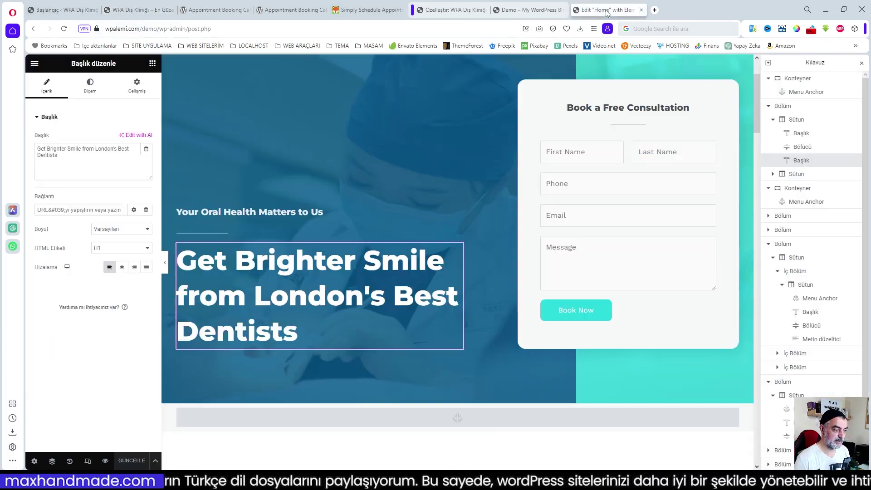
pyautogui.click(610, 10)
pyautogui.moveTo(58, 156); pyautogui.dragTo(21, 144)
pyautogui.write('Sağlıklı Dişler, Güzel Gülüşler')
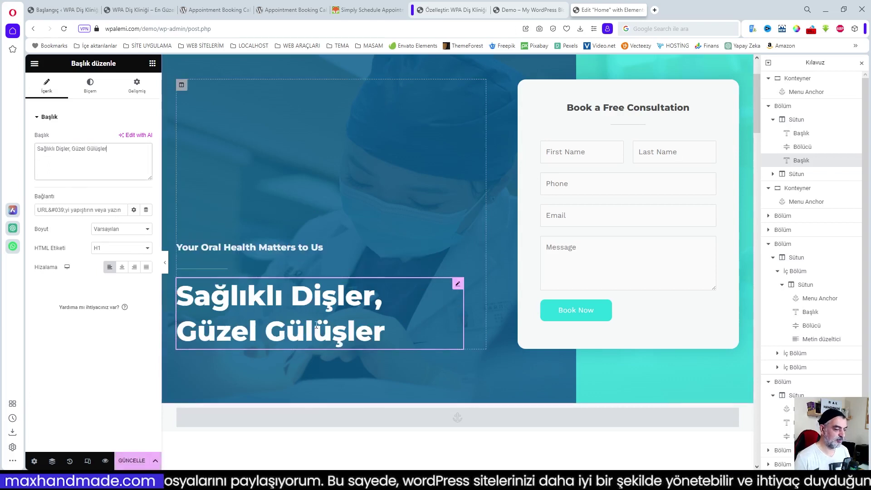
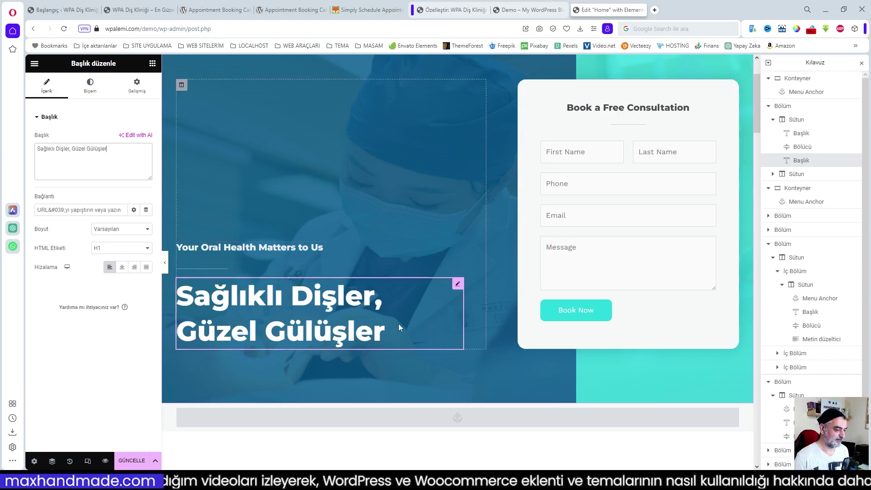
# - Paste 'Güçlü Dişler, Güçlü Gülüşler' over the English hero subtitle above the main heading
pyautogui.click(286, 261)
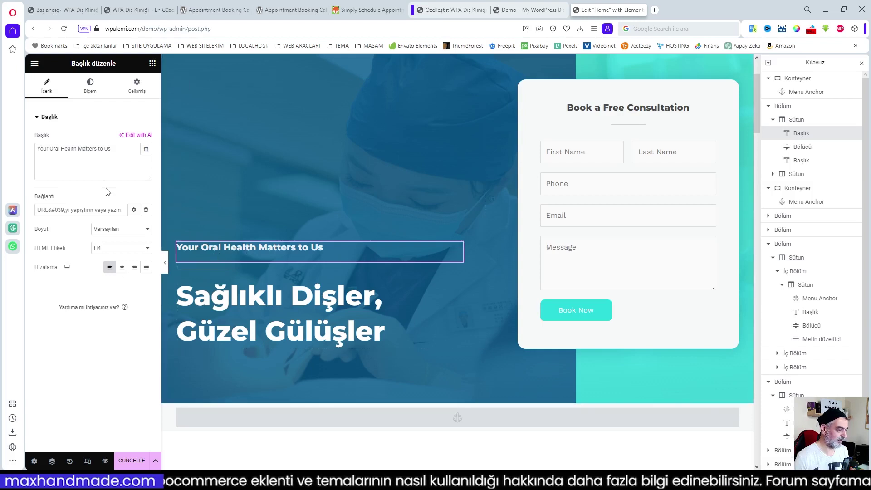
pyautogui.moveTo(111, 149); pyautogui.dragTo(28, 155)
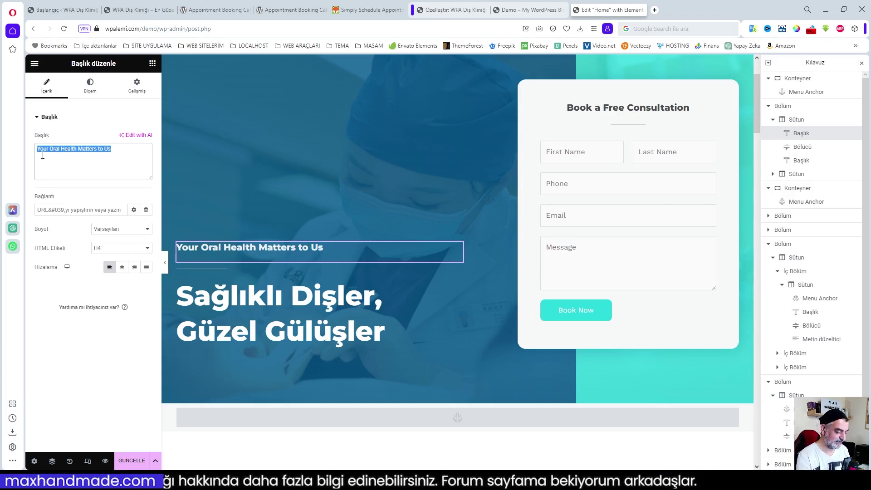
pyautogui.write('Güçlü Dişler, Güçlü Gülüşler')
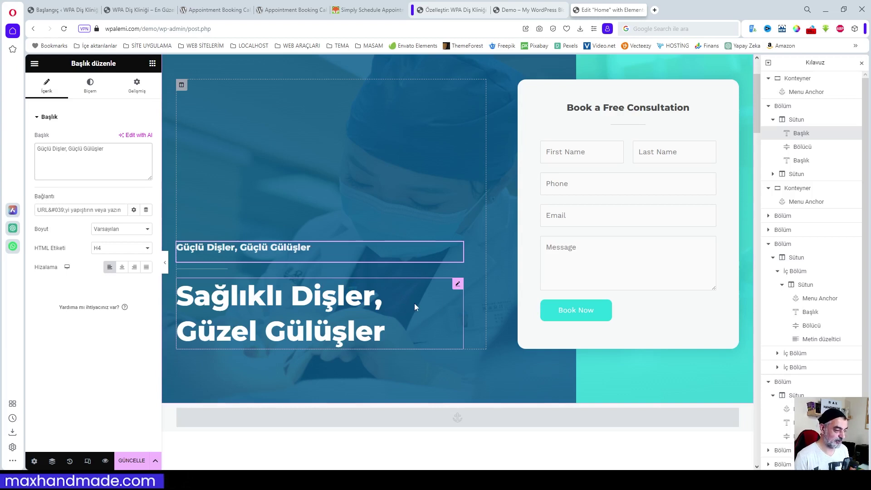
pyautogui.scroll(-2, 414, 303)
pyautogui.scroll(1, 414, 303)
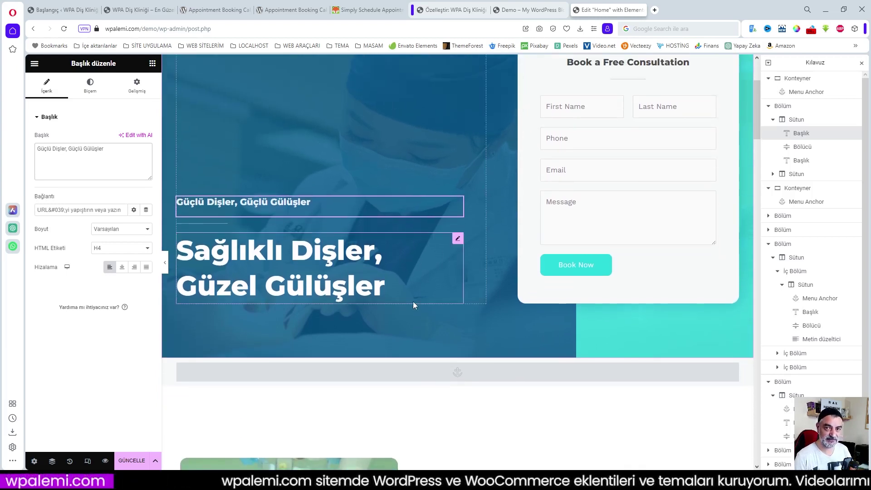
pyautogui.scroll(-2, 429, 294)
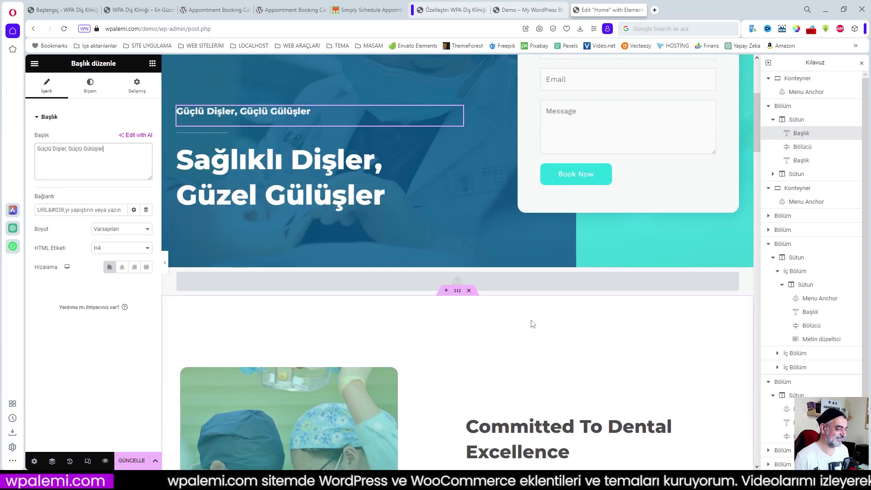
pyautogui.scroll(-3, 517, 352)
pyautogui.scroll(8, 518, 352)
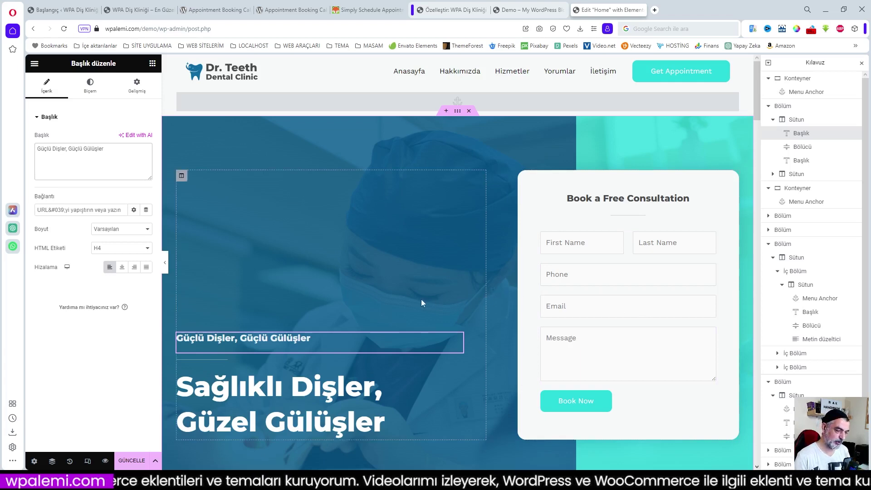
# - Narrow the hero text column's width from 55 to 45%
pyautogui.click(181, 175)
pyautogui.moveTo(138, 137); pyautogui.dragTo(117, 139)
pyautogui.write('45')
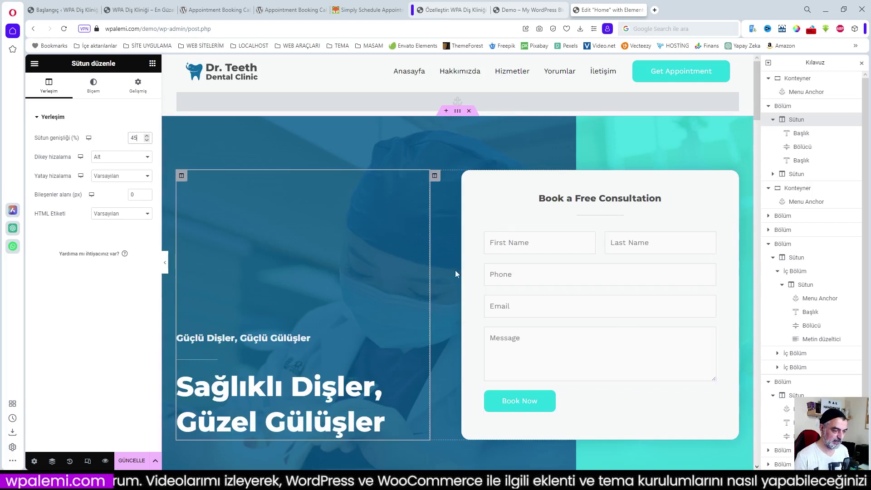
# - Remove the booking form column's 18 px border radius to give it square corners
pyautogui.click(496, 198)
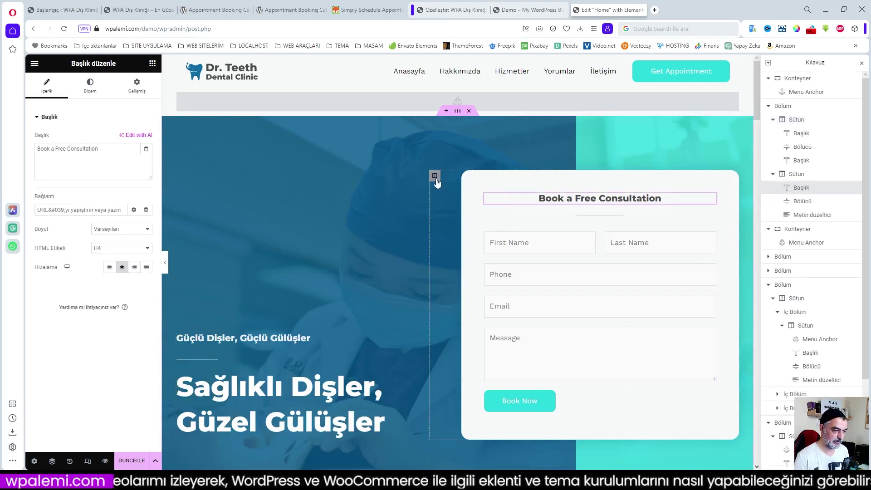
pyautogui.click(435, 176)
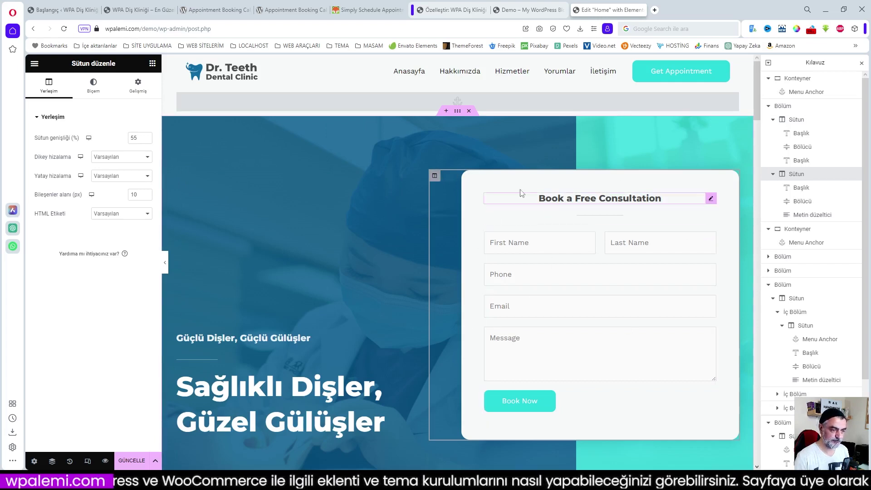
pyautogui.click(103, 87)
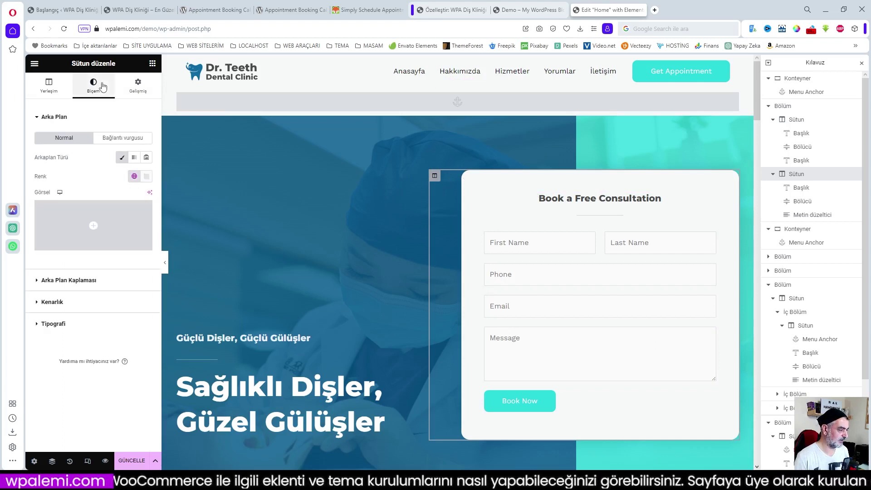
pyautogui.click(90, 279)
pyautogui.click(61, 252)
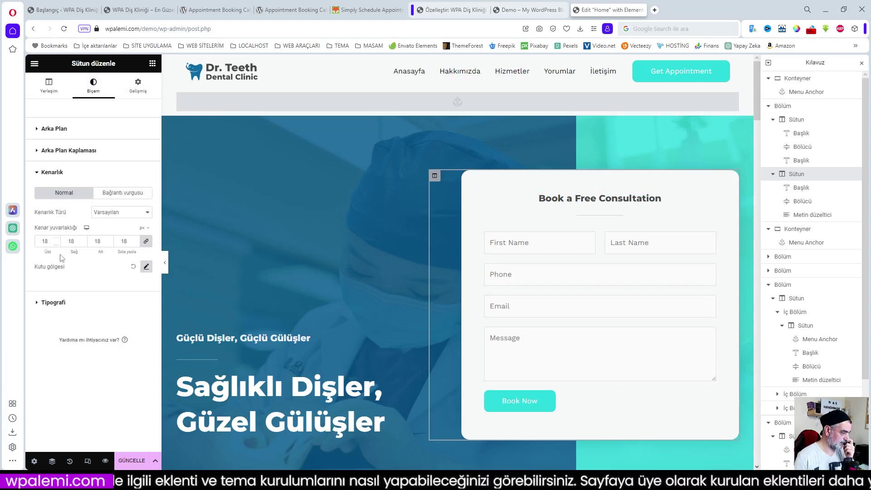
pyautogui.doubleClick(131, 244)
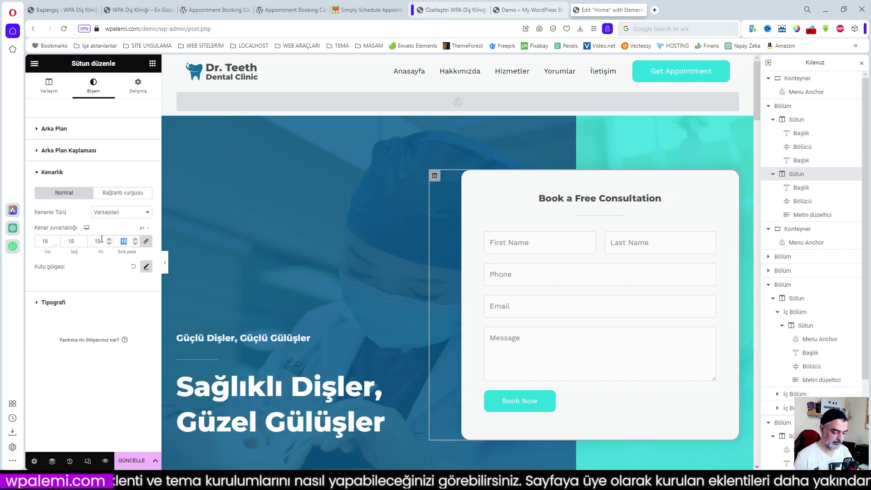
pyautogui.press('BackSpace')
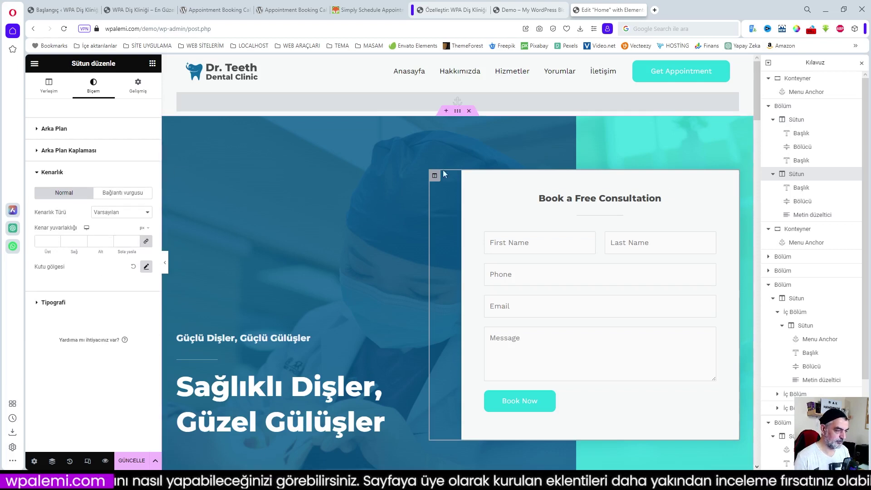
# - Set the booking form column's background colour to white (#FFFFFF)
pyautogui.click(60, 150)
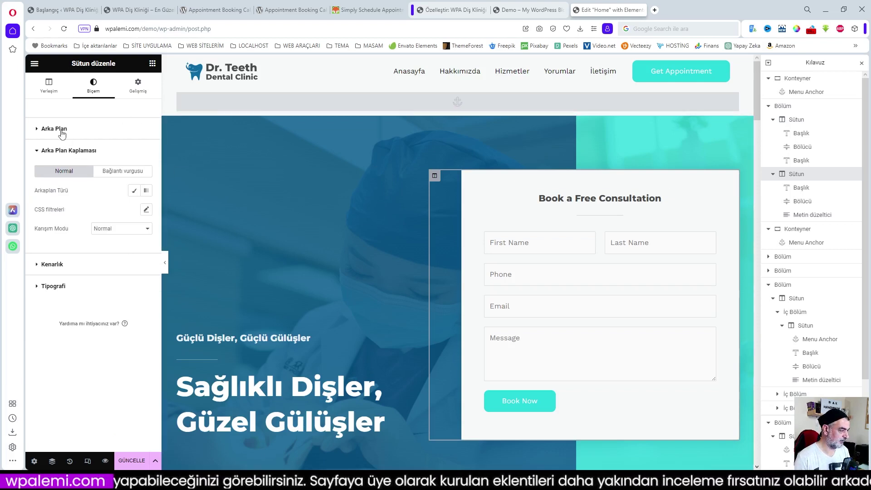
pyautogui.click(63, 132)
pyautogui.click(146, 192)
pyautogui.click(95, 229)
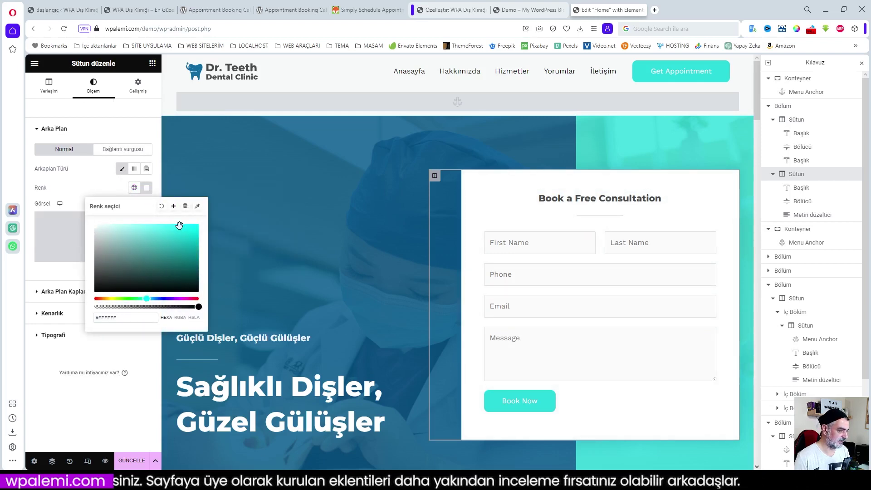
pyautogui.click(120, 130)
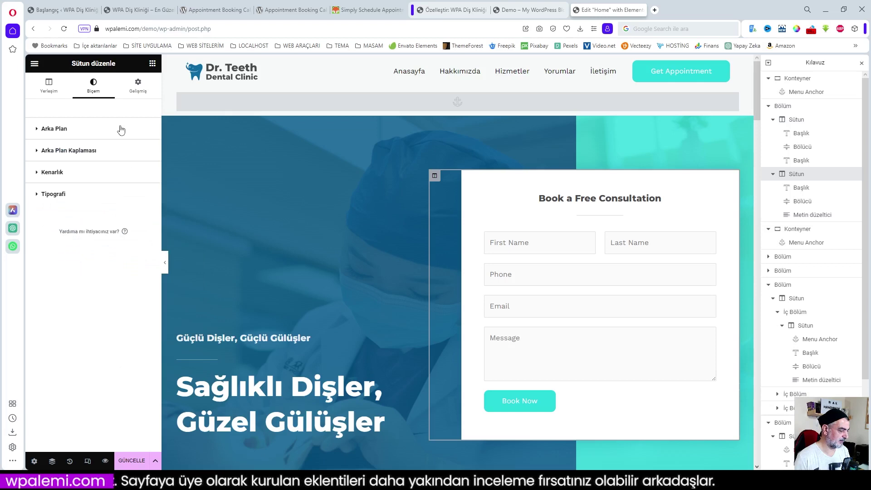
pyautogui.click(71, 151)
pyautogui.click(138, 85)
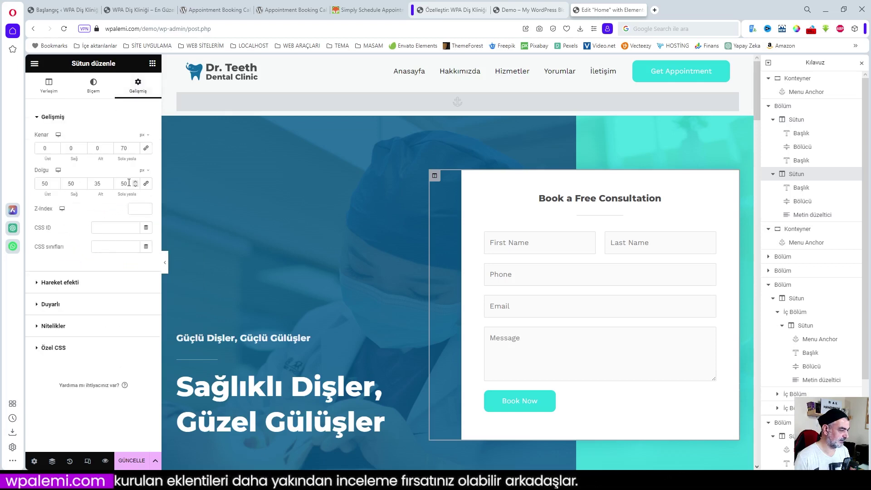
# - Change the booking form column's left margin from 70 to 0
pyautogui.moveTo(124, 194); pyautogui.dragTo(115, 185)
pyautogui.write('50')
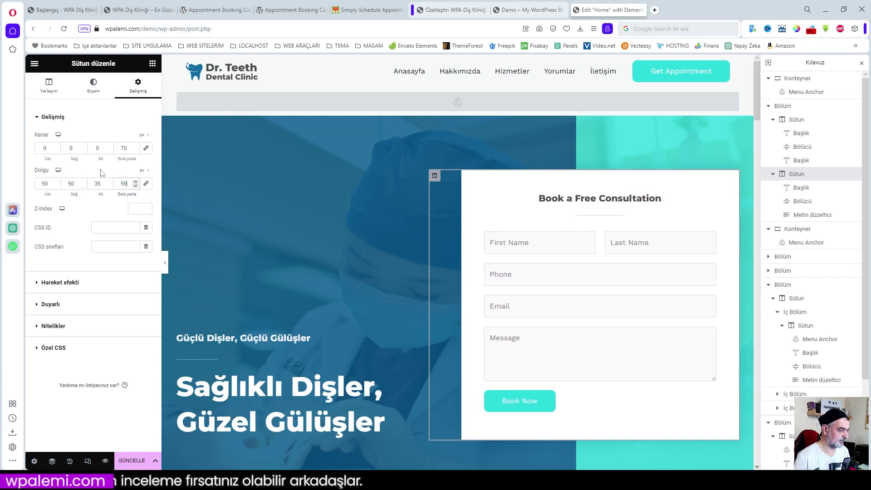
pyautogui.moveTo(127, 149); pyautogui.dragTo(109, 150)
pyautogui.write('0')
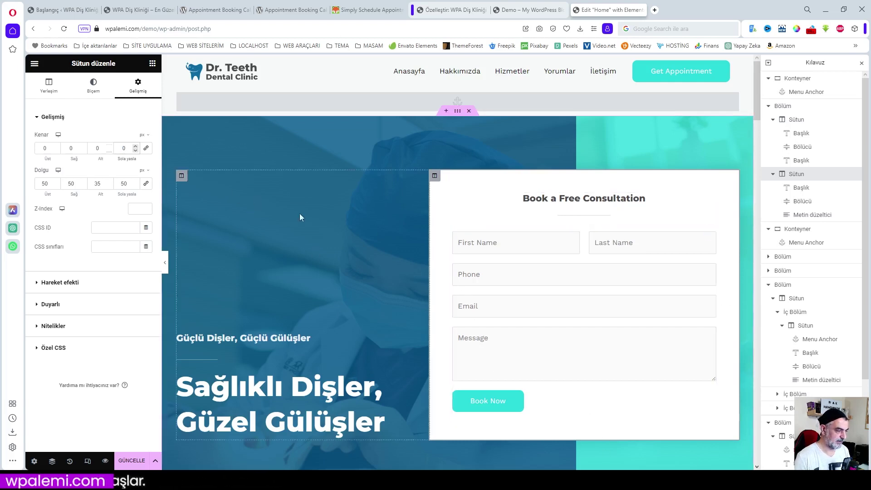
# - Set the form column's top, right, bottom and left padding all to 20
pyautogui.click(50, 182)
pyautogui.moveTo(50, 182); pyautogui.dragTo(29, 188)
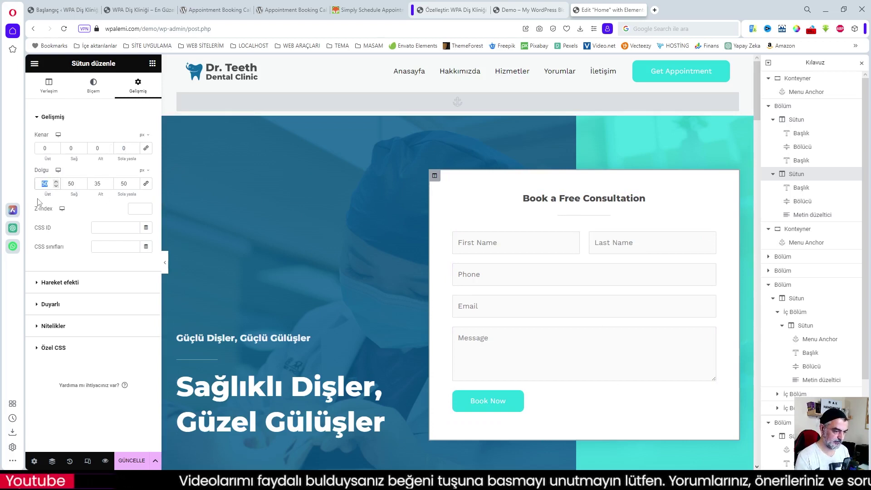
pyautogui.write('25')
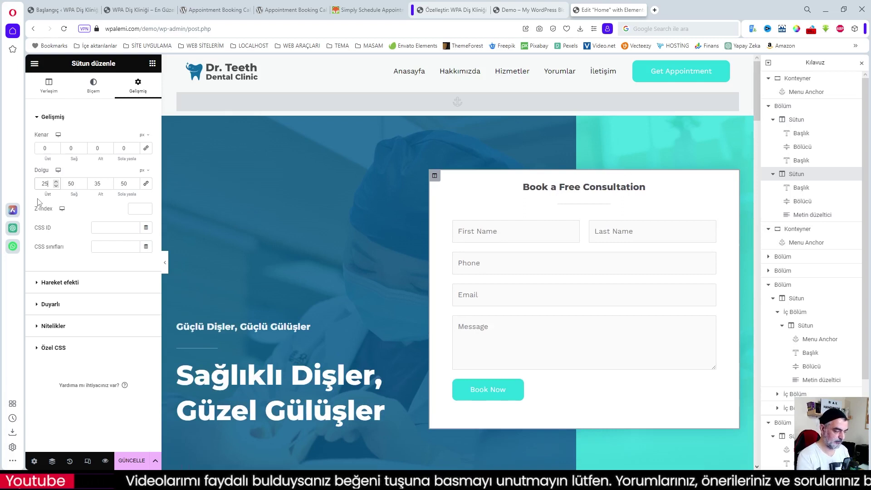
pyautogui.press('BackSpace')
pyautogui.write('0')
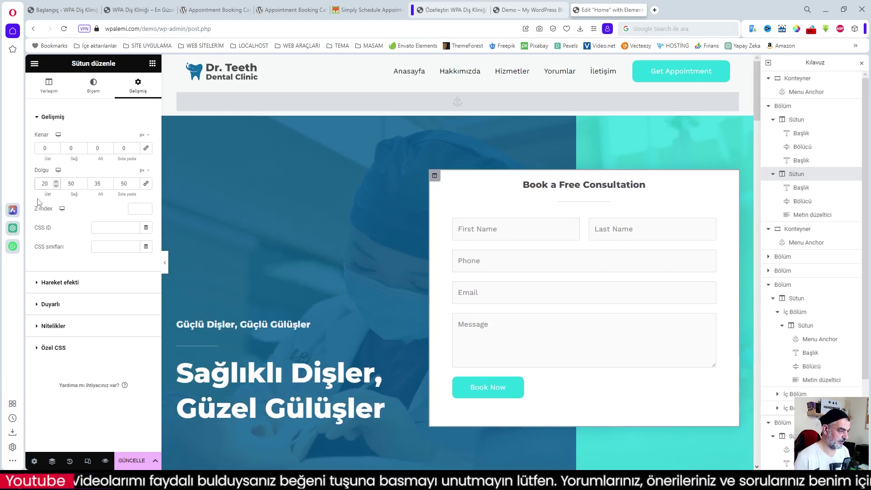
pyautogui.doubleClick(65, 184)
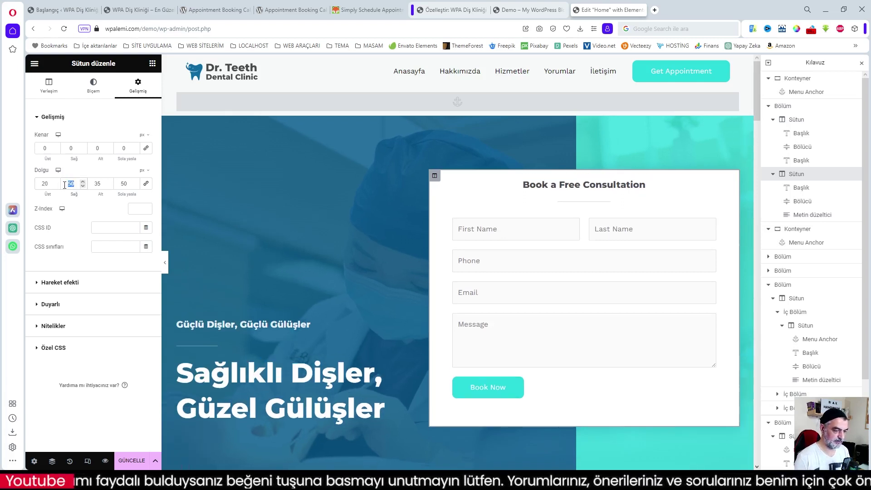
pyautogui.write('20')
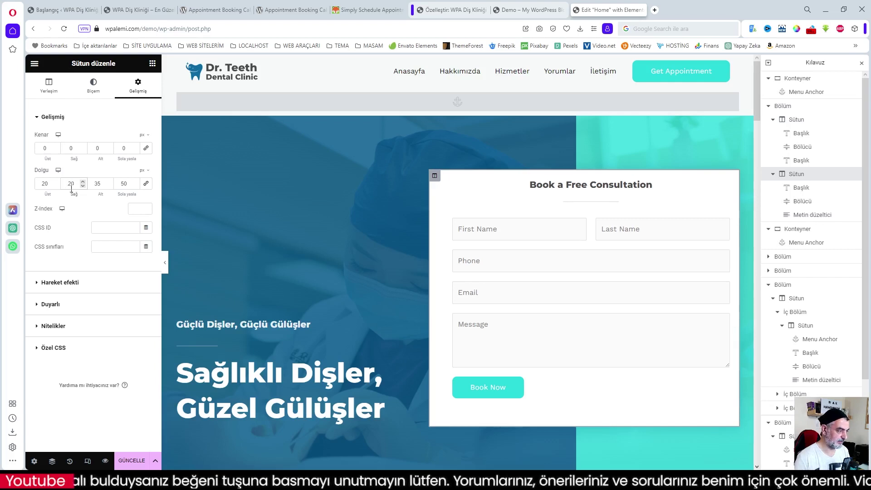
pyautogui.doubleClick(87, 183)
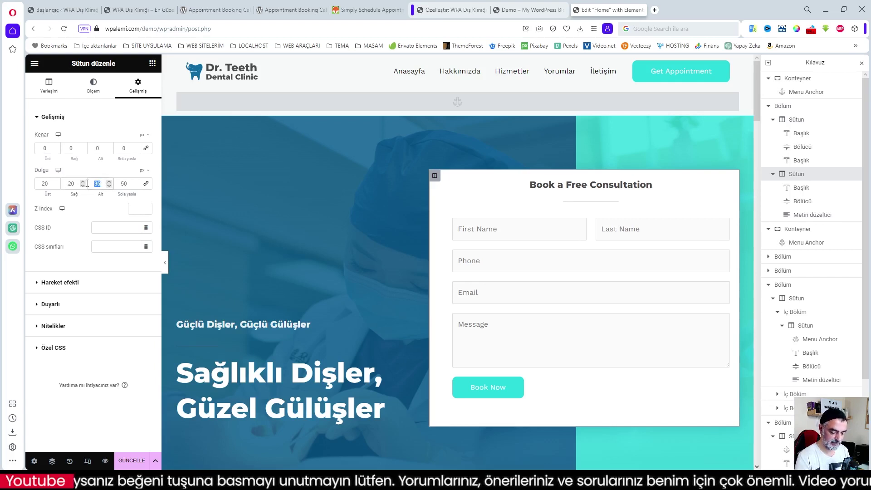
pyautogui.write('20')
pyautogui.doubleClick(113, 183)
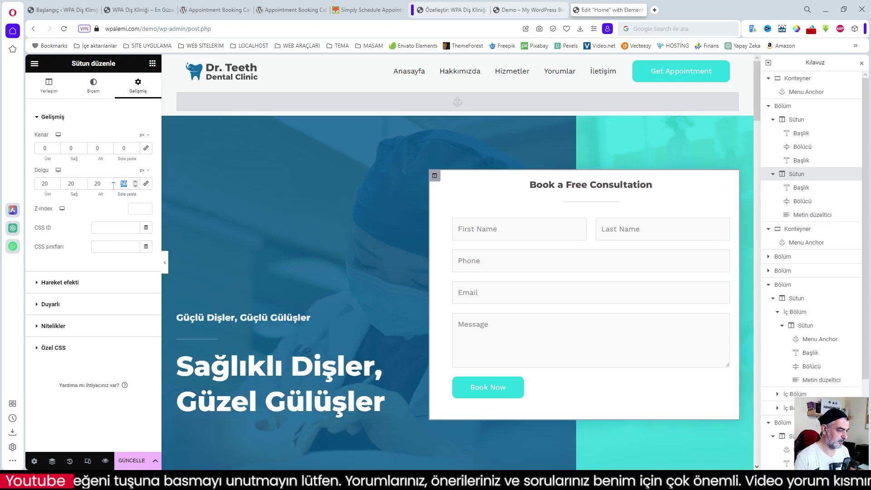
pyautogui.write('20')
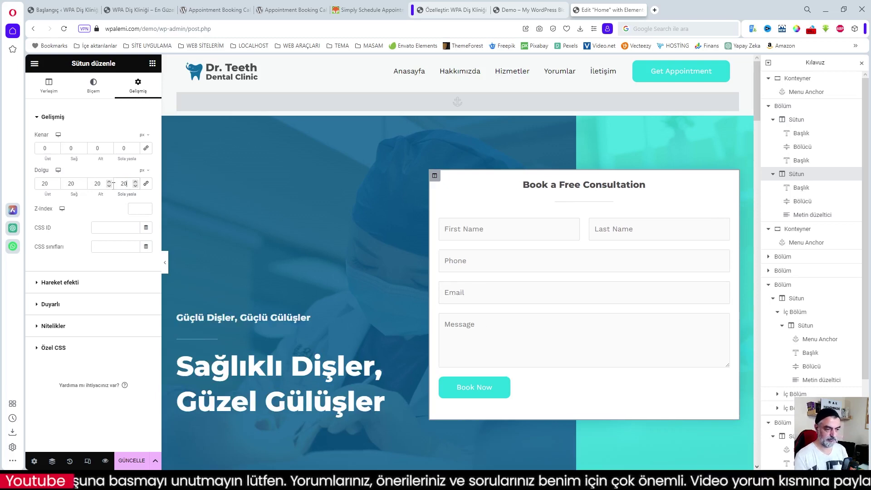
# - Change the 'Book a Free Consultation' heading text to 'Randevu Oluştur'
pyautogui.click(576, 186)
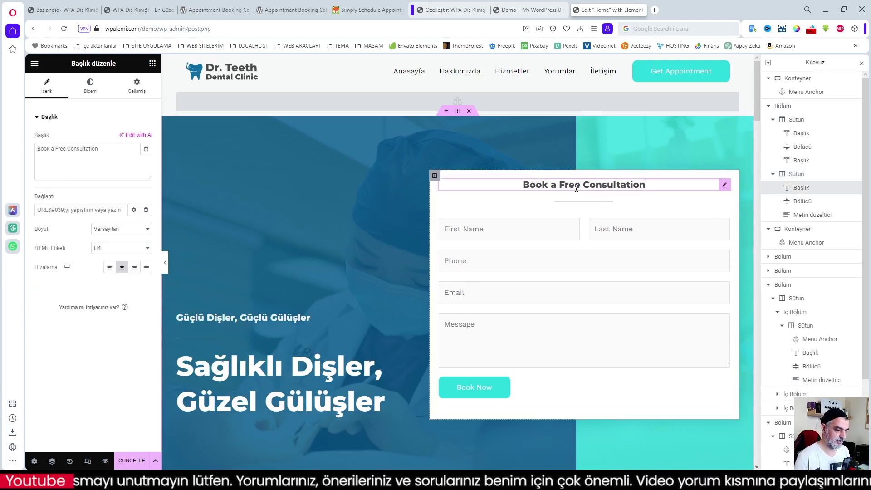
pyautogui.click(132, 9)
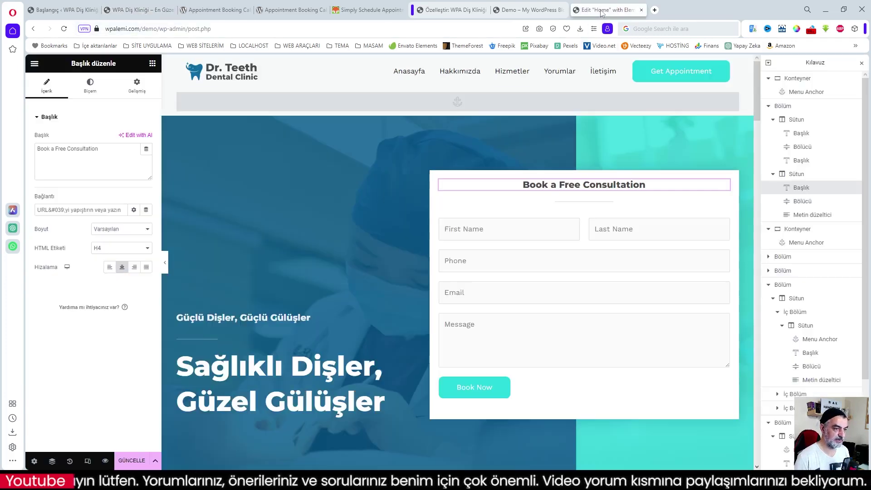
pyautogui.click(608, 10)
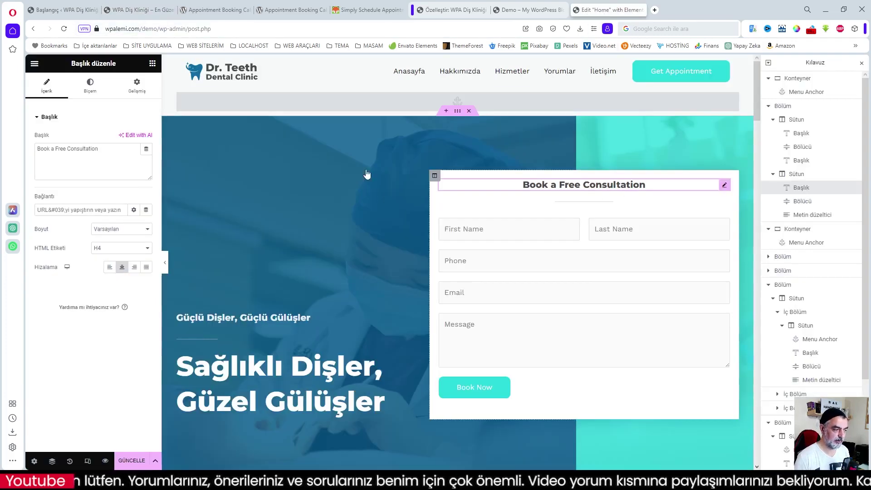
pyautogui.click(109, 149)
pyautogui.hotkey('ctrl', 'a')
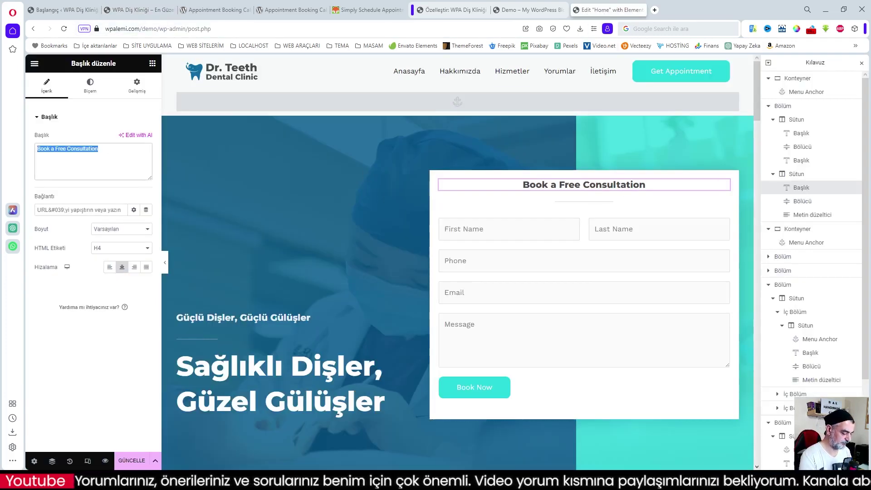
pyautogui.write('Randevu')
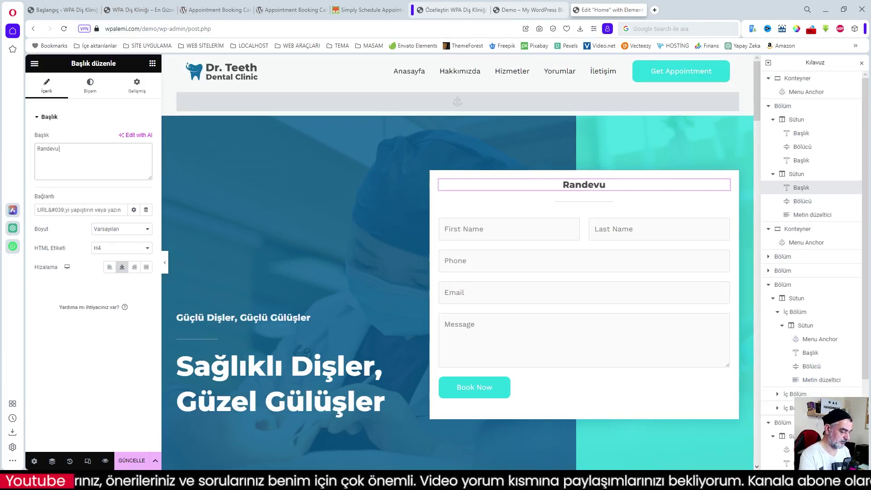
pyautogui.write(' Oluştur')
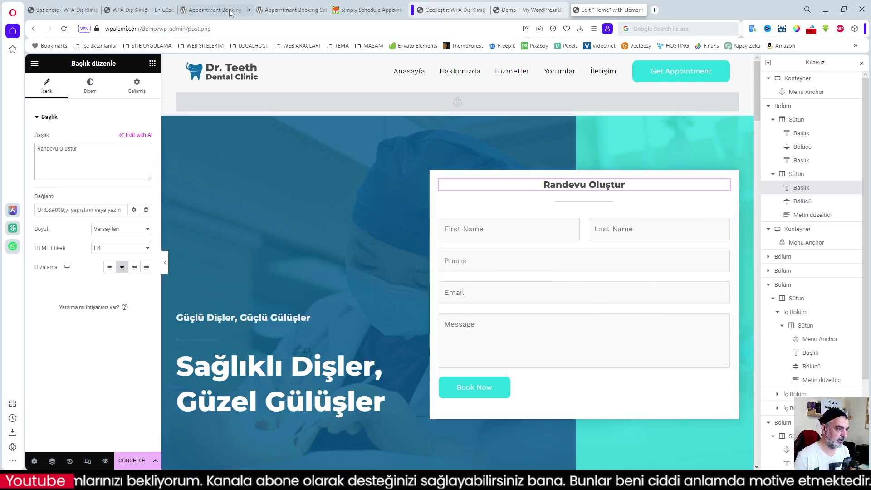
# - Compare the appointment cards on the live clinic page, then return to the editor
pyautogui.click(135, 11)
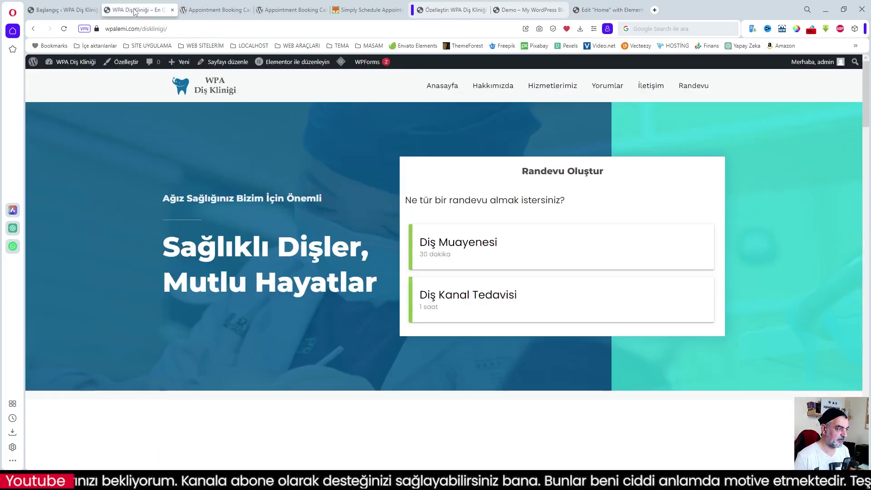
pyautogui.click(499, 255)
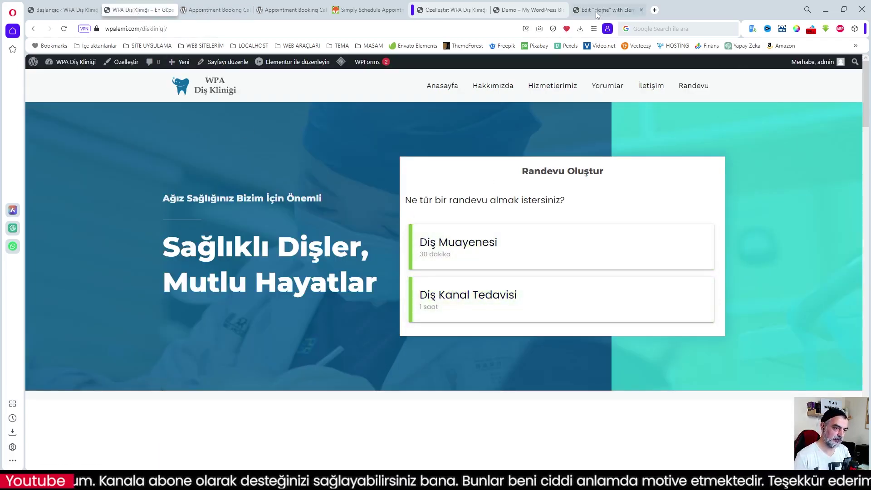
pyautogui.click(607, 10)
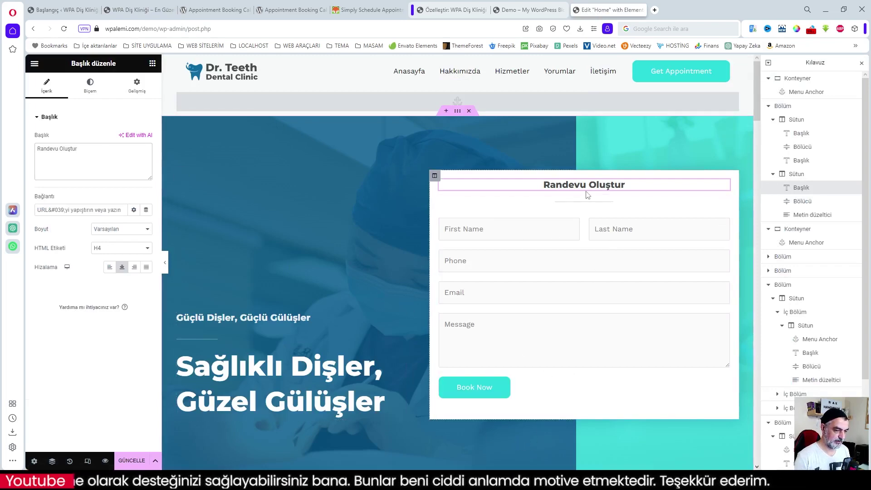
# - Select the 'Committed To Dental Excellence' heading and copy 'Dental Mükemmelliğe Kararlıyız' from the live page
pyautogui.scroll(-4, 526, 330)
pyautogui.scroll(-6, 526, 329)
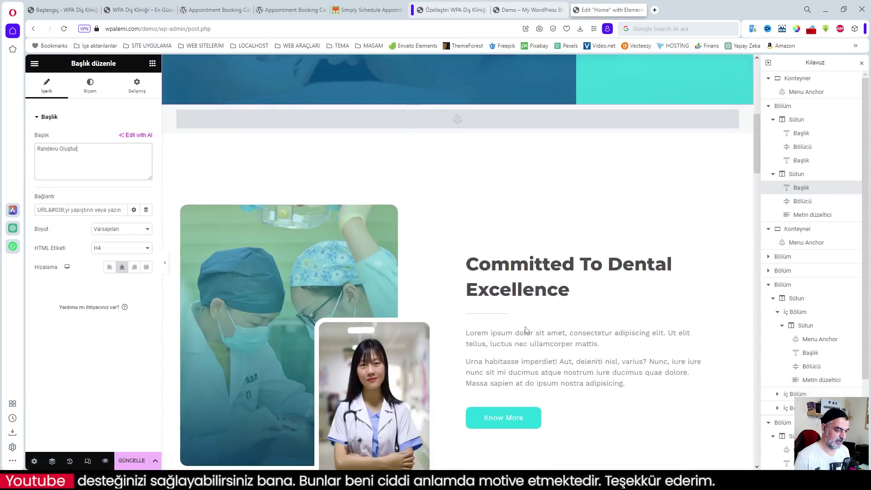
pyautogui.click(525, 187)
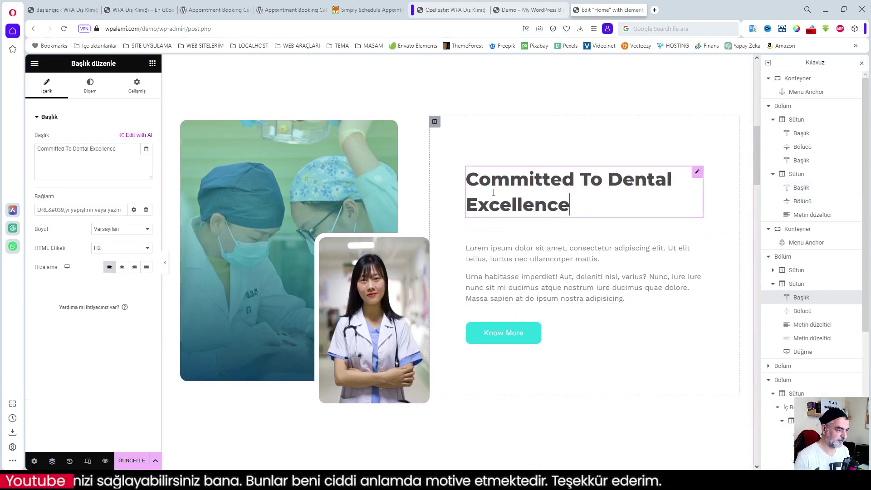
pyautogui.hotkey('ctrl', 'Tab')
pyautogui.scroll(-8, 279, 292)
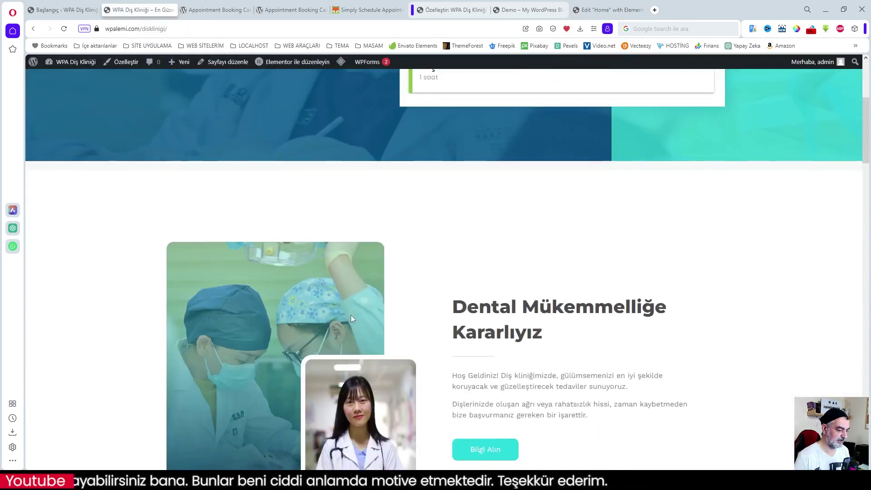
pyautogui.moveTo(533, 198); pyautogui.dragTo(453, 168)
pyautogui.hotkey('ctrl', 'c')
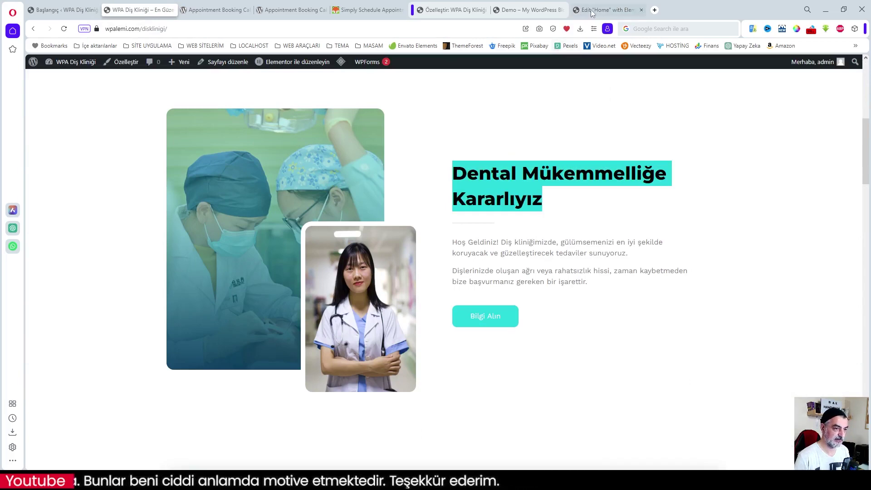
pyautogui.hotkey('ctrl', 'Tab')
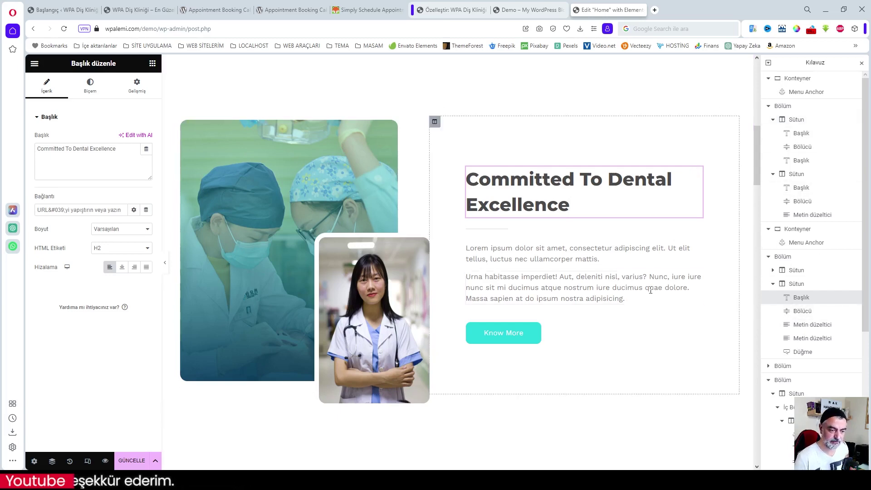
pyautogui.click(570, 256)
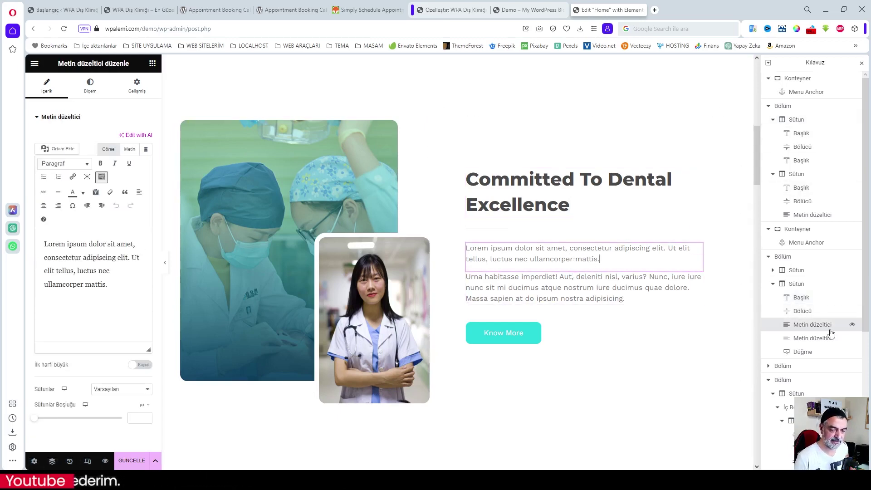
# - Replace the excellence section heading with 'Dental Mükemmelliğe Kararlıyız'
pyautogui.click(580, 332)
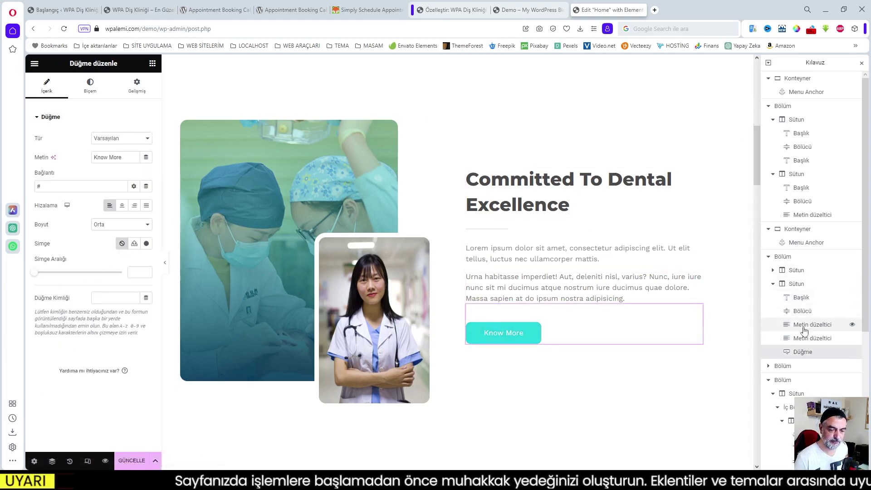
pyautogui.click(595, 281)
pyautogui.click(579, 259)
pyautogui.click(558, 206)
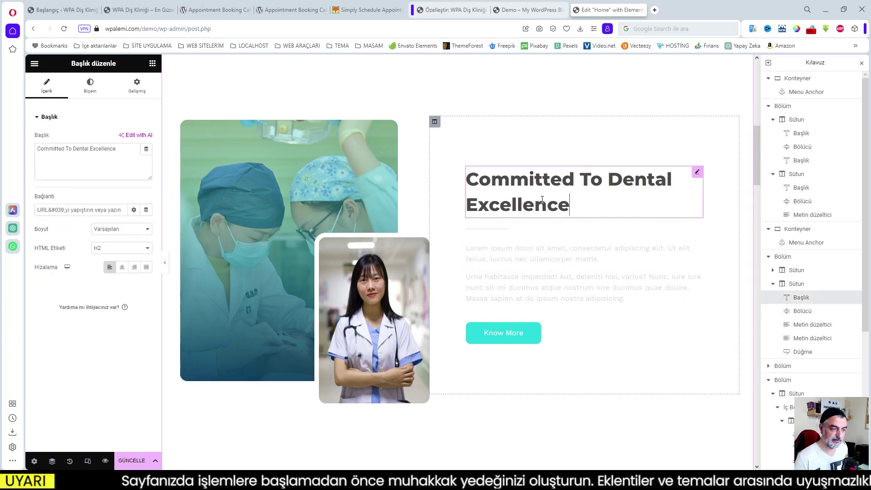
pyautogui.moveTo(116, 149); pyautogui.dragTo(23, 141)
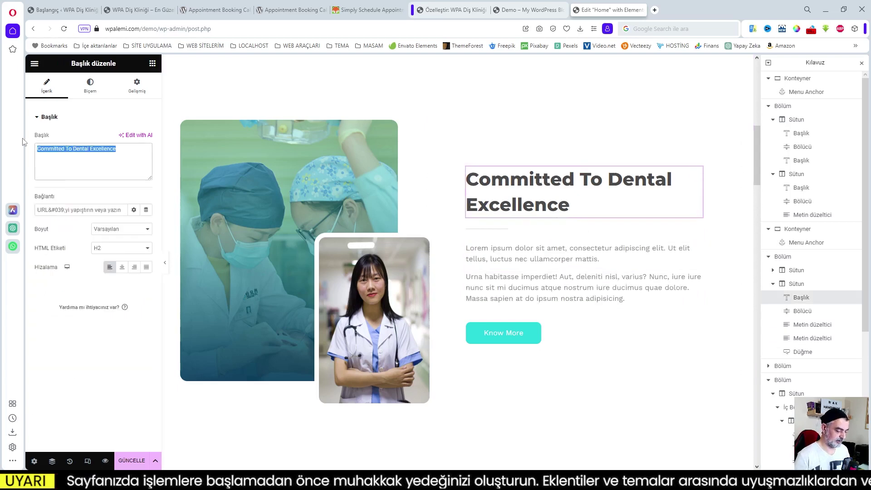
pyautogui.hotkey('ctrl', 'v')
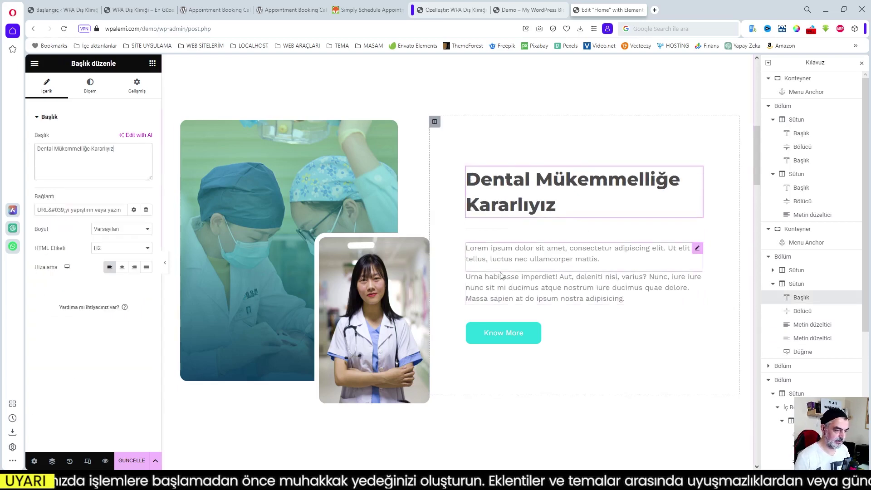
# - Try a smiling woman portrait as the inset photo, then restore the original doctor photo
pyautogui.click(281, 192)
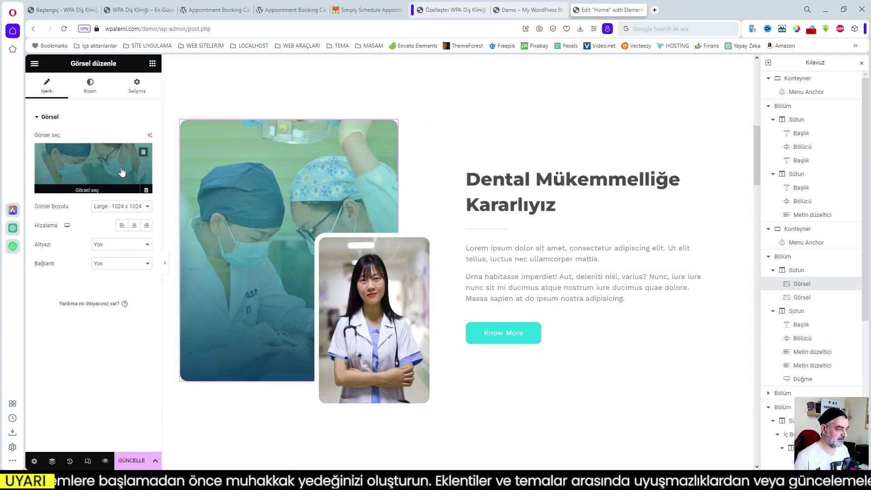
pyautogui.click(368, 285)
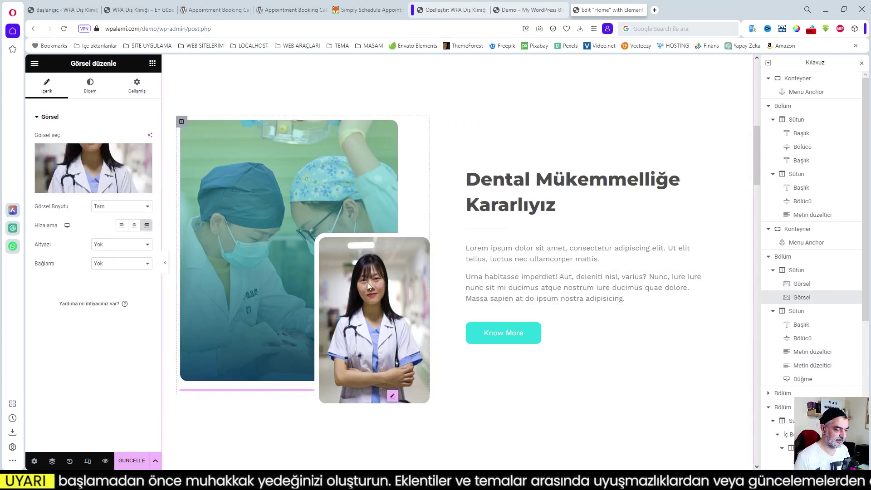
pyautogui.click(87, 188)
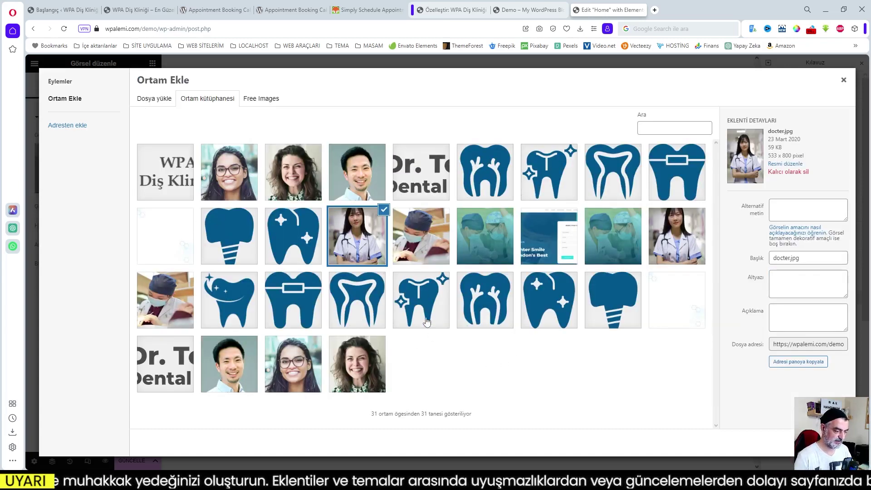
pyautogui.click(365, 374)
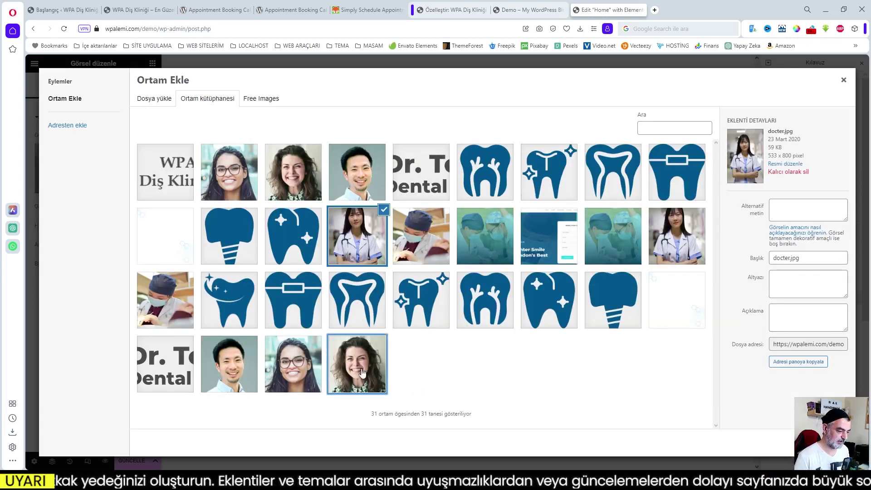
pyautogui.click(827, 442)
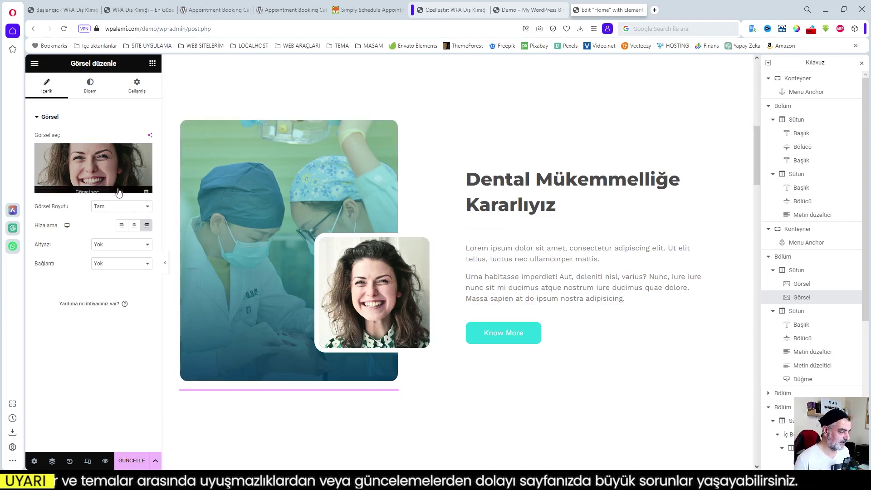
pyautogui.click(96, 188)
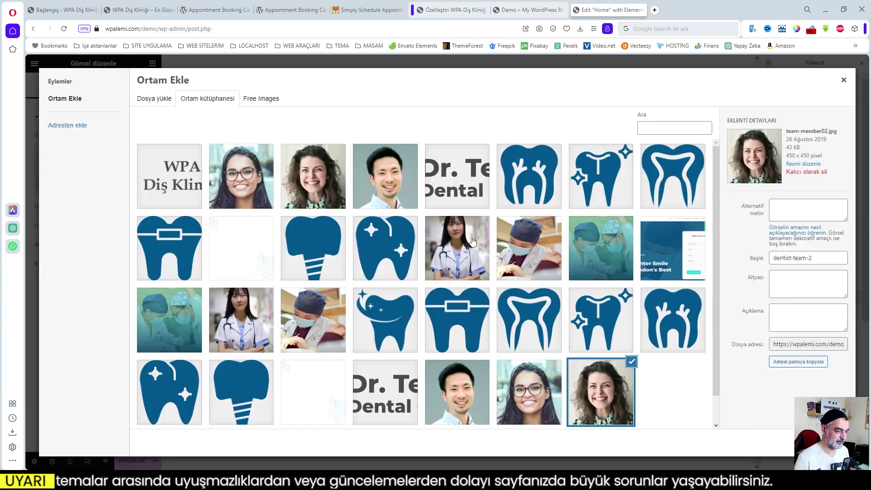
pyautogui.click(454, 255)
pyautogui.click(831, 442)
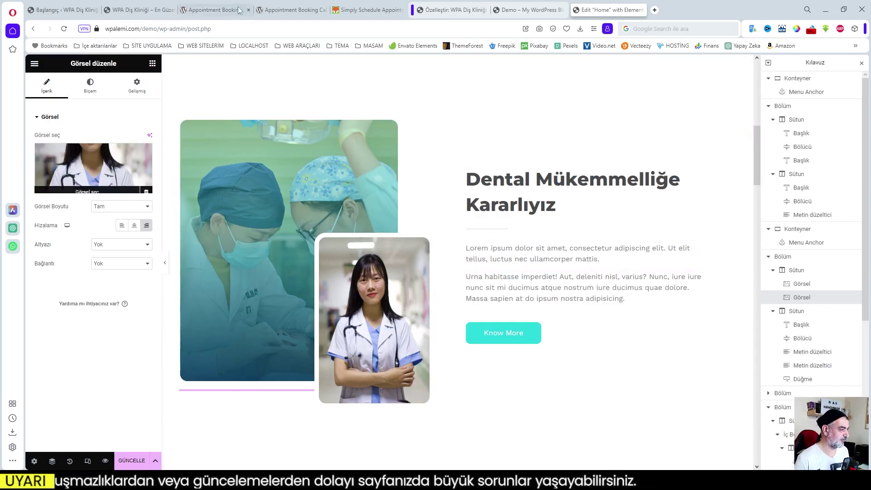
pyautogui.click(142, 10)
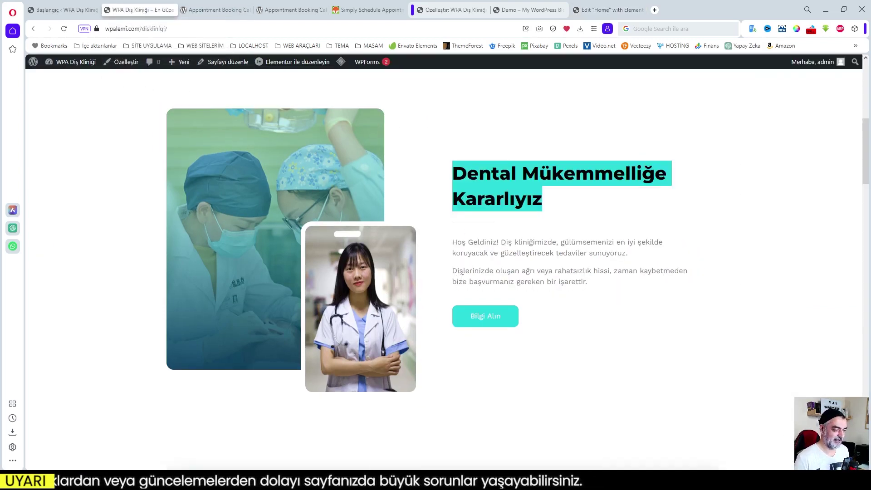
# - Replace the first Lorem paragraph with the Turkish 'Hoş Geldiniz! Diş kliniğimizde…' welcome text
pyautogui.click(466, 252)
pyautogui.moveTo(456, 241); pyautogui.dragTo(634, 254)
pyautogui.hotkey('ctrl', 'c')
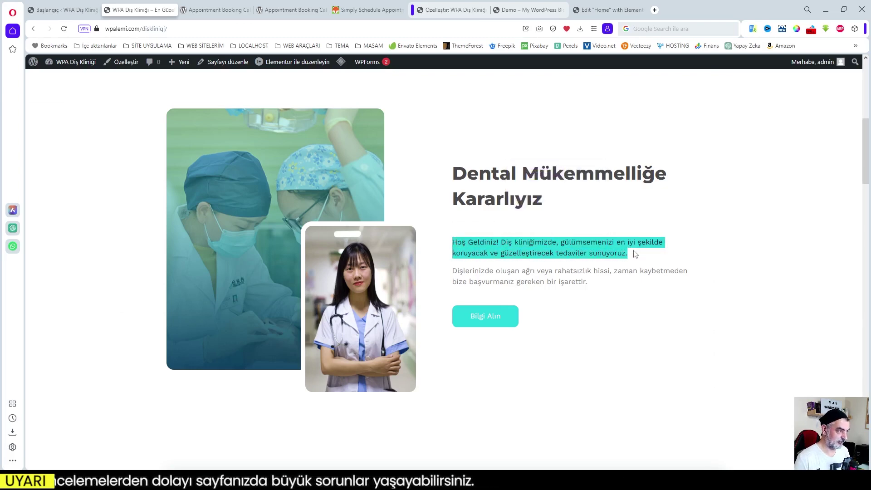
pyautogui.click(608, 12)
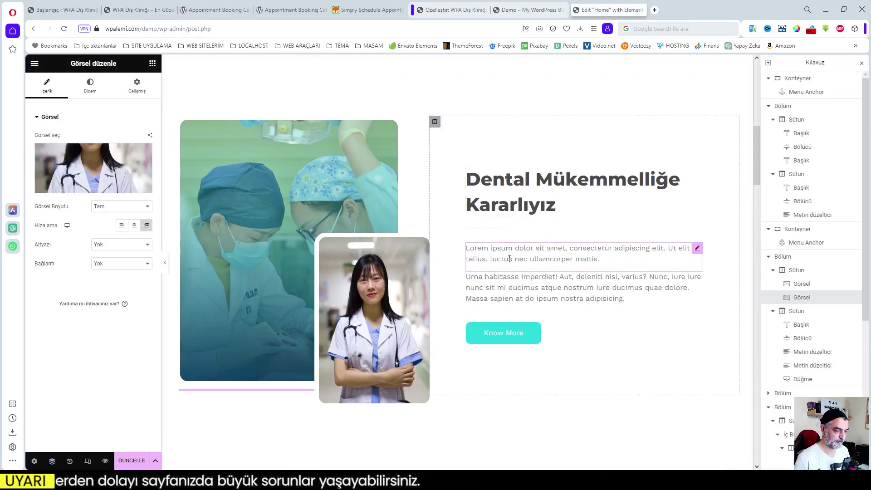
pyautogui.click(510, 259)
pyautogui.moveTo(112, 286); pyautogui.dragTo(37, 246)
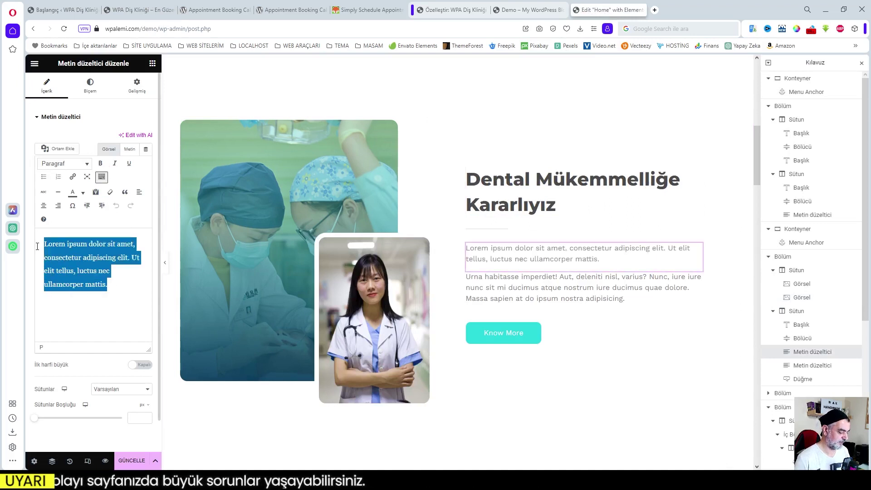
pyautogui.hotkey('ctrl', 'v')
# - Replace the second English paragraph with the Turkish 'Dişlerinizde oluşan ağrı…' text from the live page
pyautogui.click(665, 284)
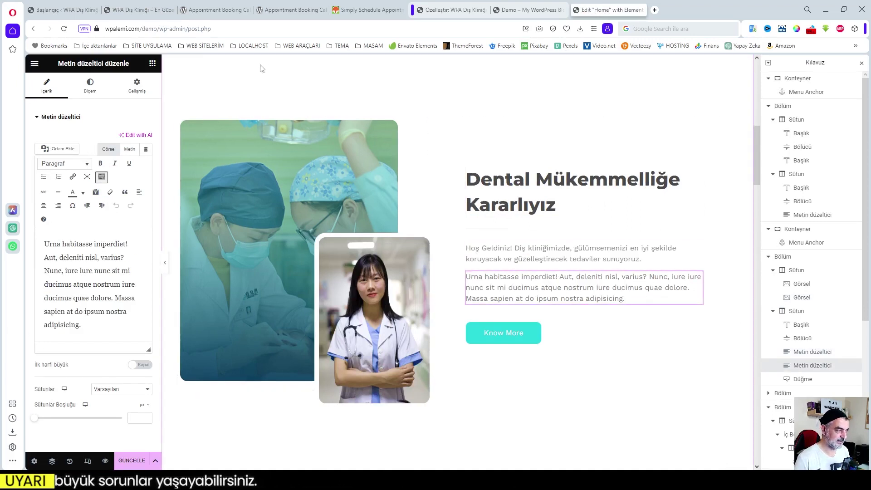
pyautogui.click(126, 13)
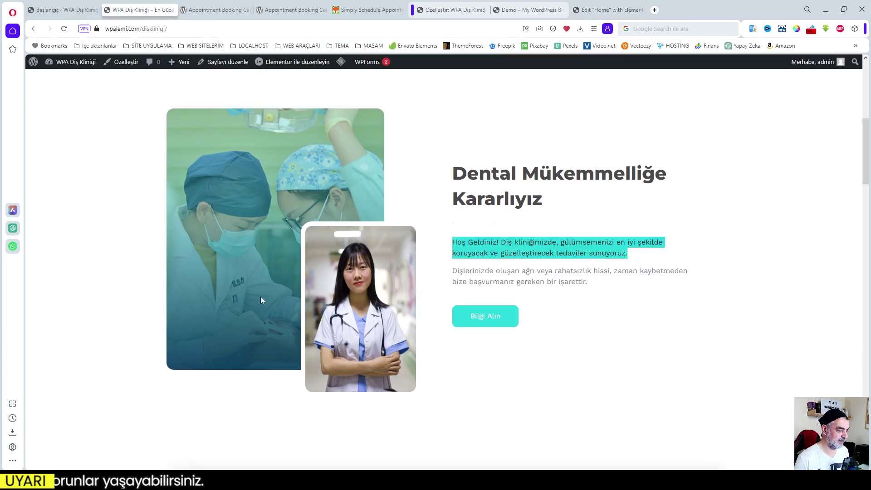
pyautogui.moveTo(454, 272); pyautogui.dragTo(599, 283)
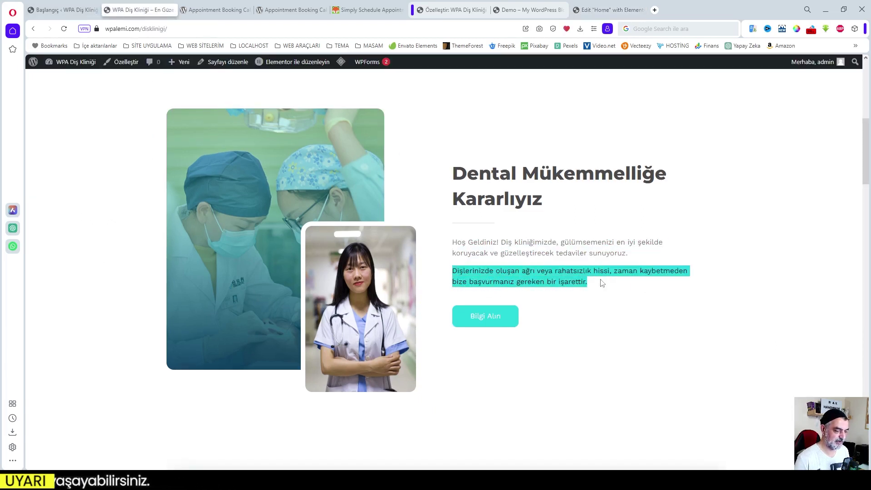
pyautogui.hotkey('ctrl', 'c')
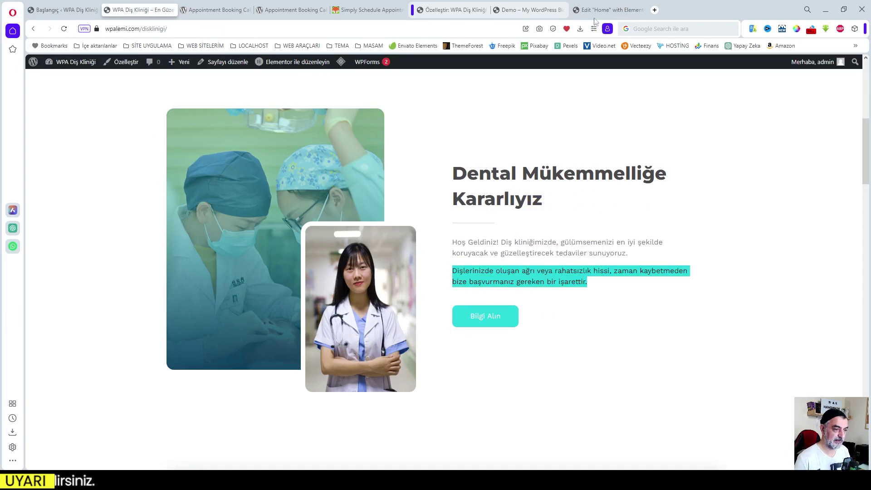
pyautogui.click(607, 10)
pyautogui.click(100, 313)
pyautogui.hotkey('ctrl', 'a')
pyautogui.hotkey('ctrl', 'v')
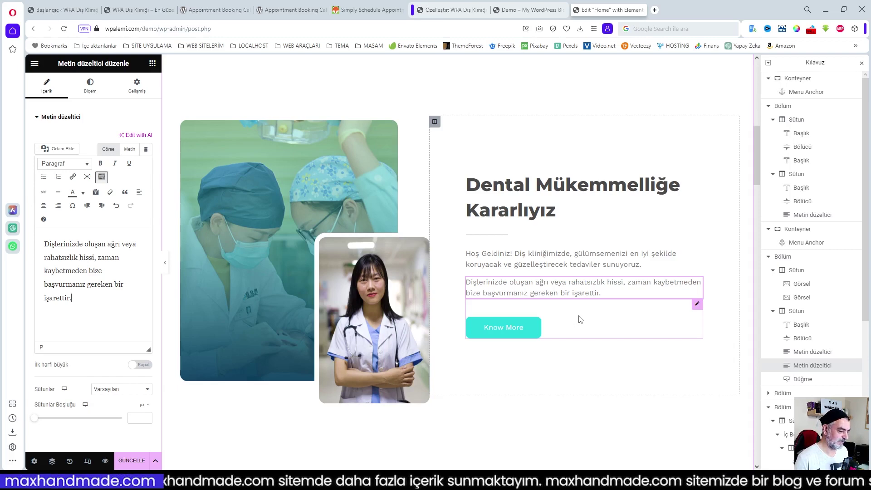
# - Relabel the Know More button as 'Bilgi Alın'
pyautogui.click(533, 330)
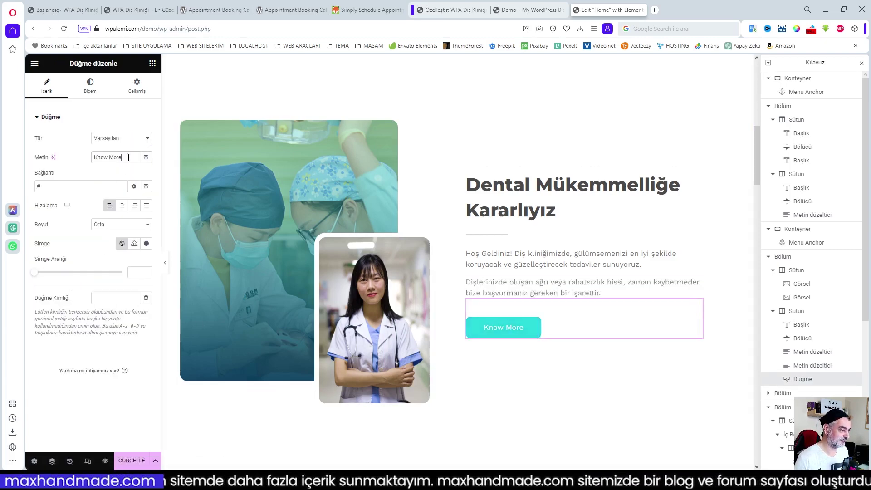
pyautogui.click(136, 10)
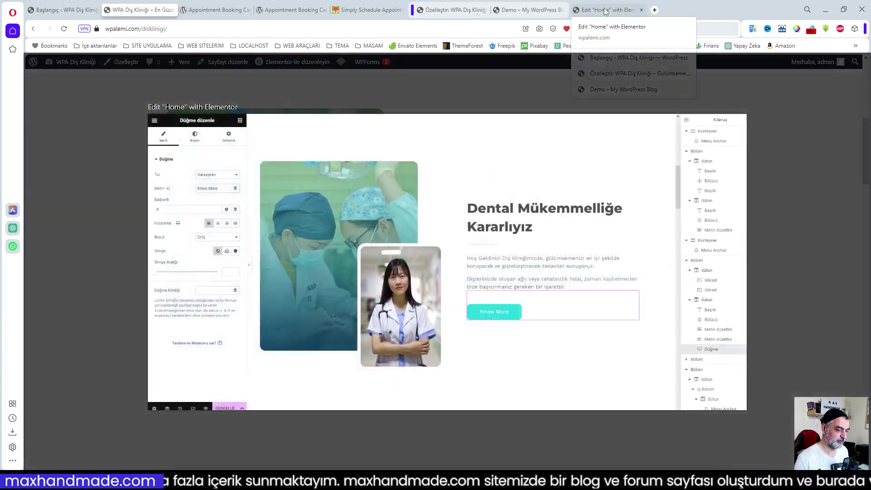
pyautogui.click(605, 10)
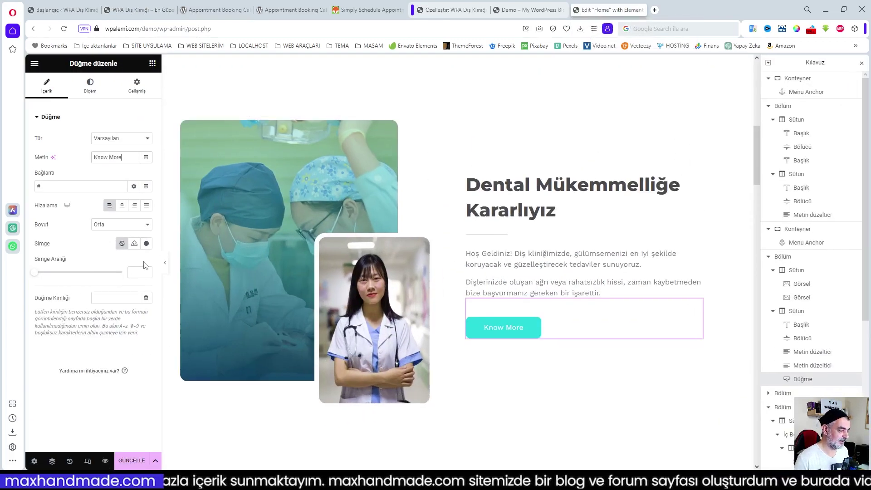
pyautogui.tripleClick(118, 158)
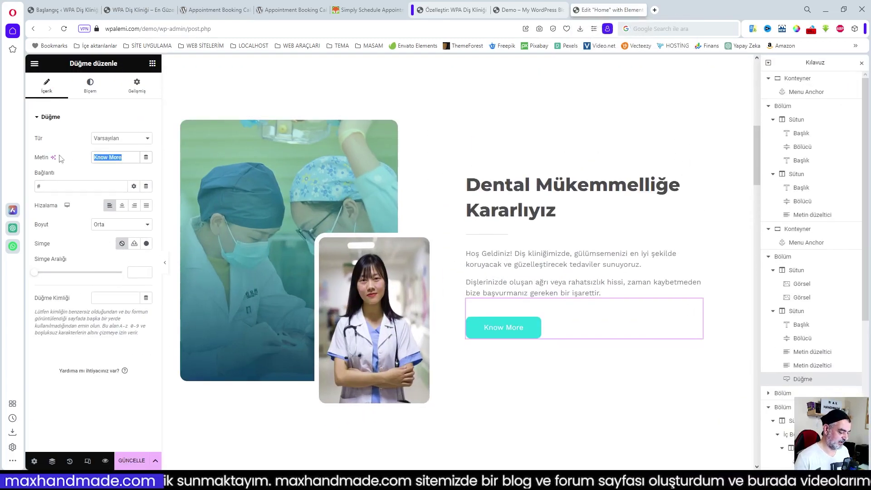
pyautogui.write('Bşlgş')
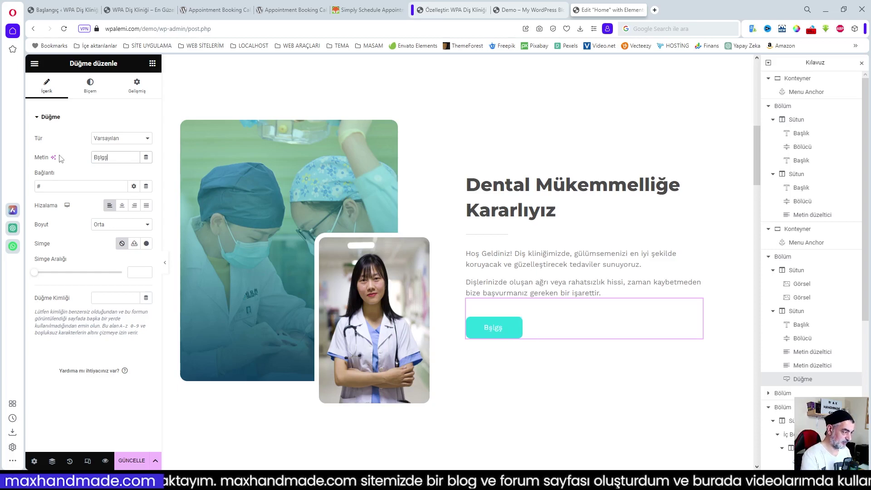
pyautogui.press('BackSpace')
pyautogui.press('BackSpace')
pyautogui.press('BackSpace')
pyautogui.write('il')
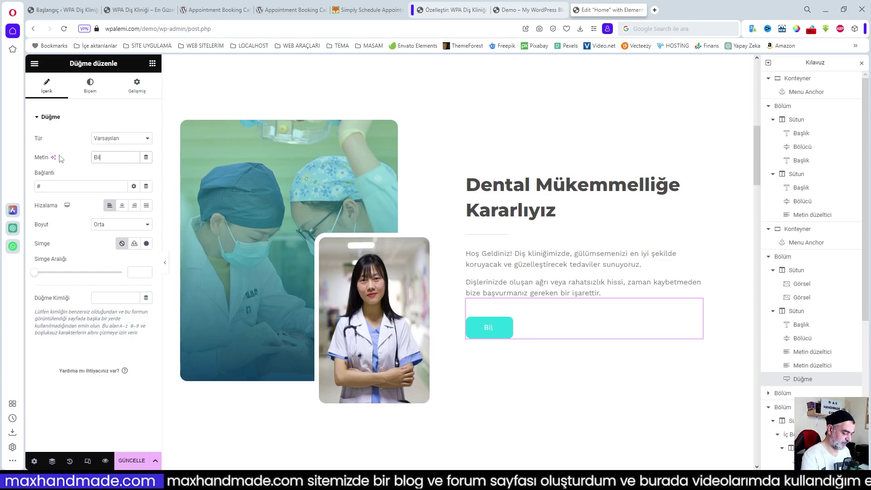
pyautogui.write('gi Alın')
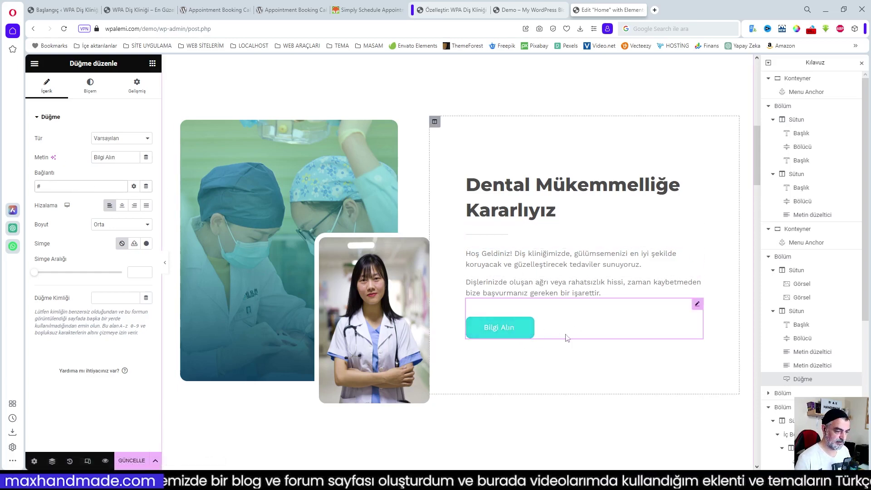
# - Point the button's link to #iletisim and save the page
pyautogui.scroll(1, 560, 338)
pyautogui.scroll(-2, 564, 338)
pyautogui.click(71, 187)
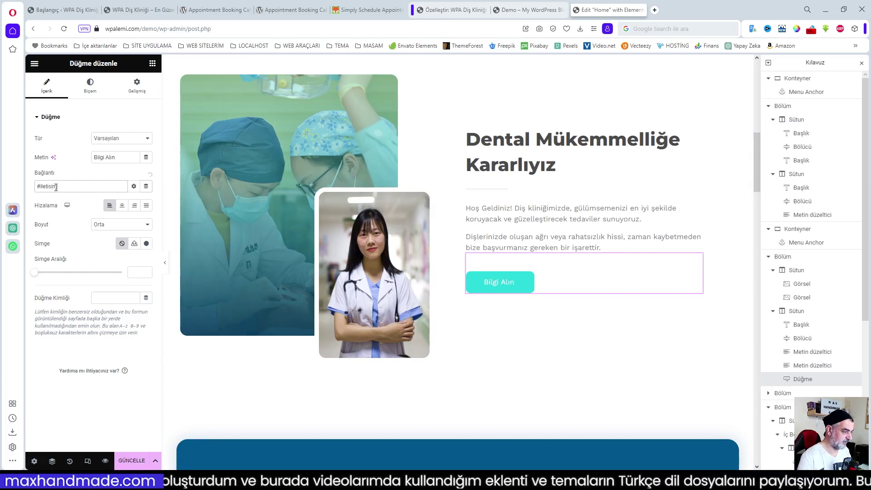
pyautogui.click(132, 458)
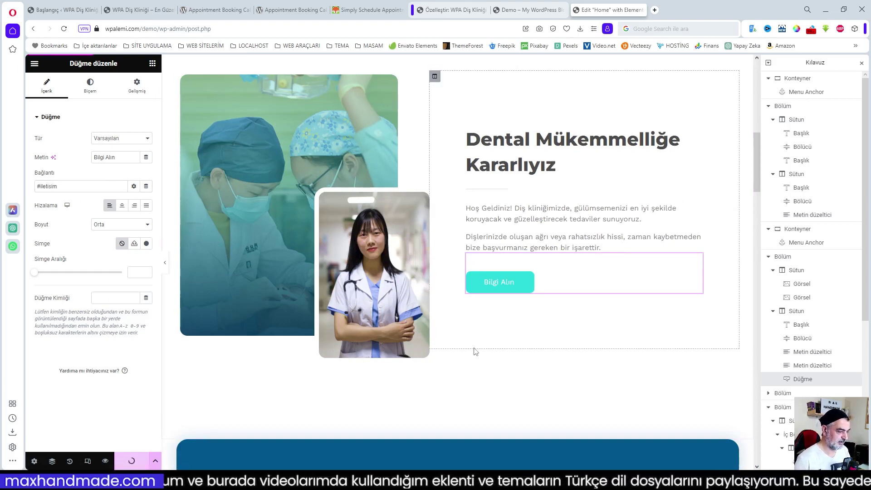
pyautogui.click(514, 9)
# - Reload the live demo and test that 'Bilgi Alın' jumps to the map and footer
pyautogui.press('F5')
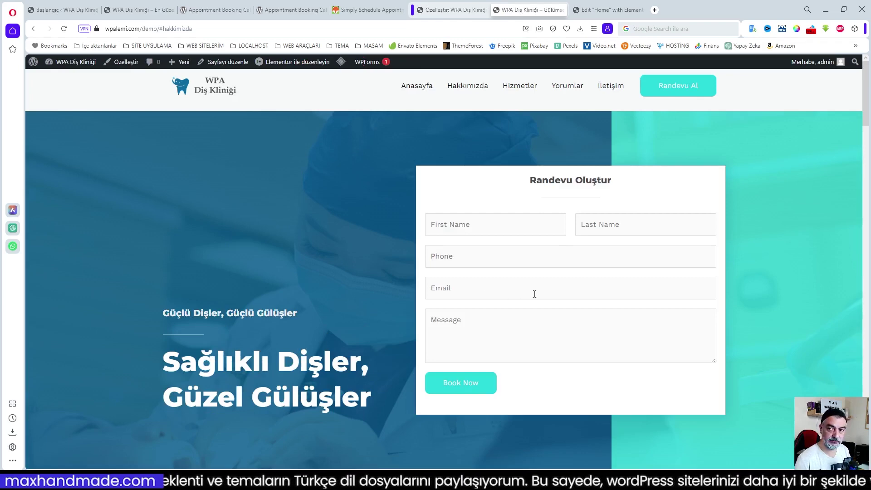
pyautogui.scroll(-4, 550, 295)
pyautogui.scroll(4, 550, 295)
pyautogui.scroll(-5, 550, 296)
pyautogui.scroll(-5, 550, 296)
pyautogui.click(487, 304)
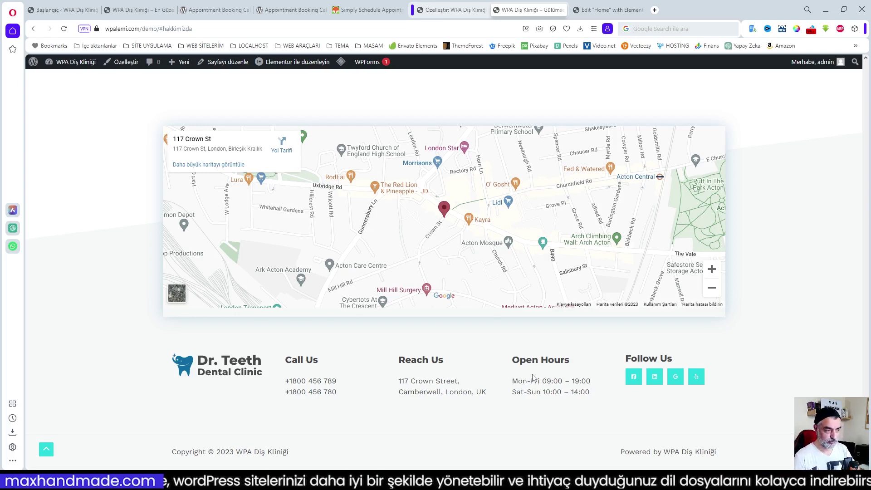
pyautogui.scroll(10, 653, 336)
pyautogui.moveTo(869, 313); pyautogui.dragTo(858, 92)
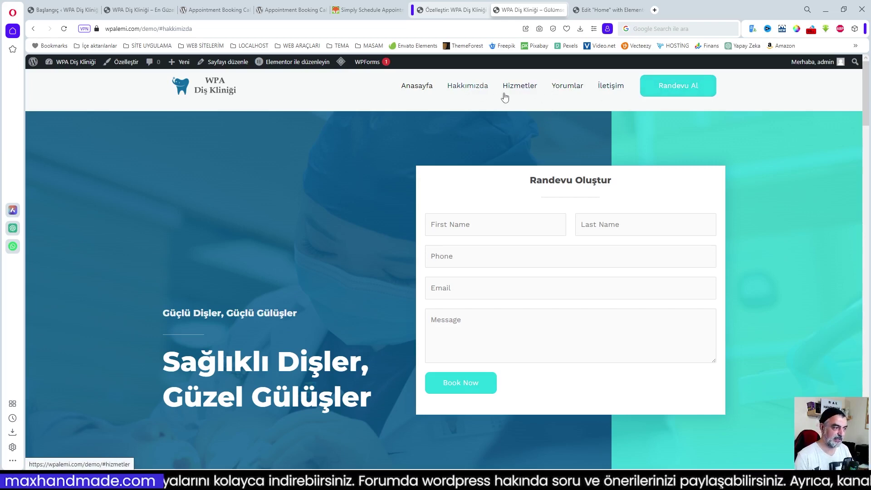
# - Check the reference clinic page, then scroll the editor to the Call Us consultation banner
pyautogui.click(143, 10)
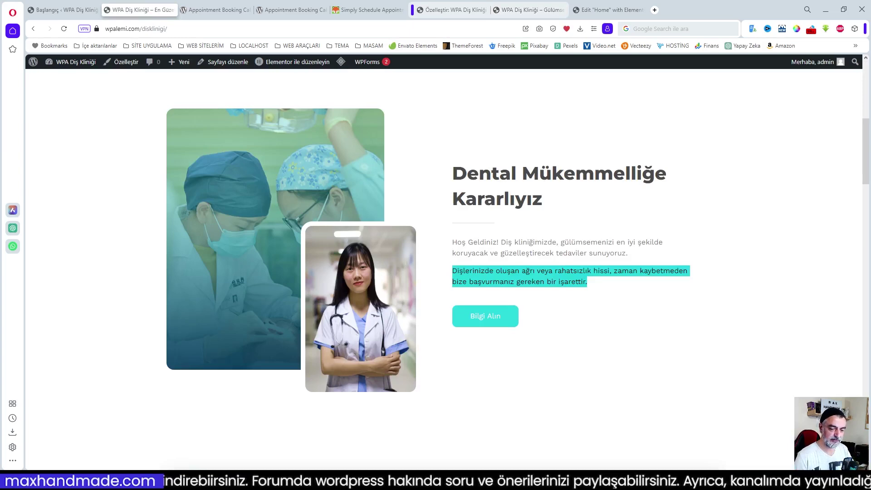
pyautogui.scroll(8, 808, 352)
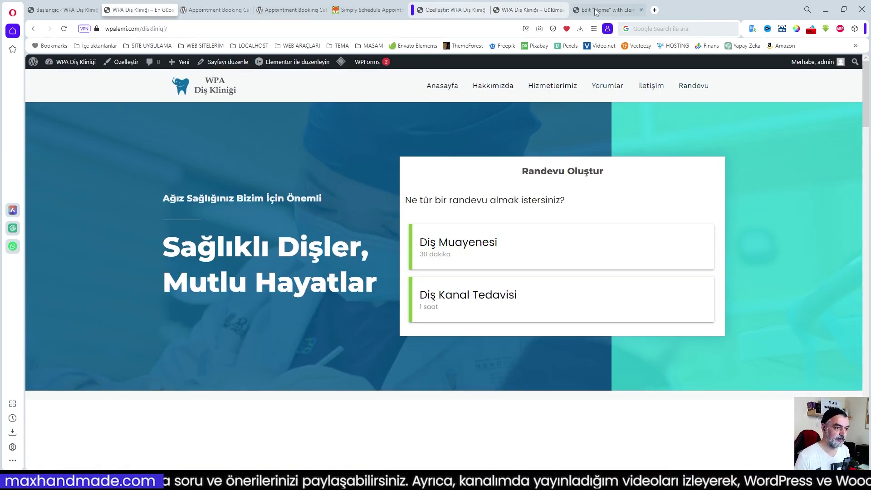
pyautogui.click(612, 10)
pyautogui.scroll(-6, 542, 334)
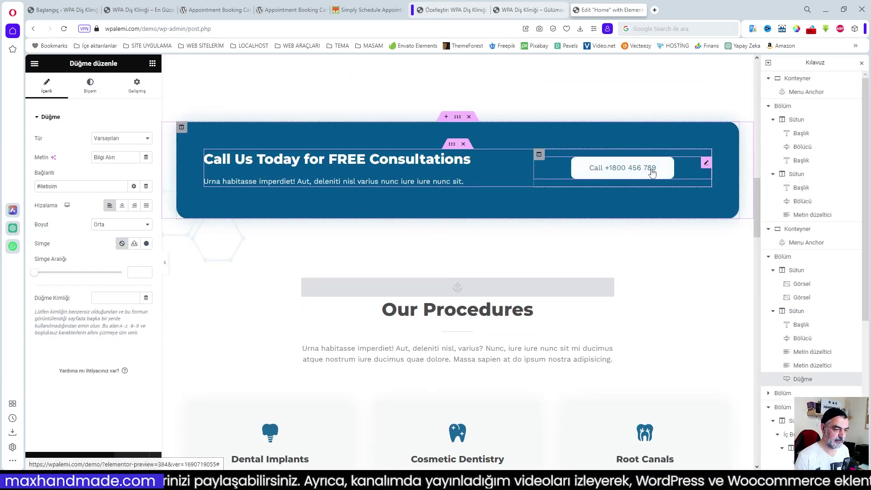
# - Change the banner's call button label to 'Tel :' followed by the clinic's phone number, and save
pyautogui.click(637, 169)
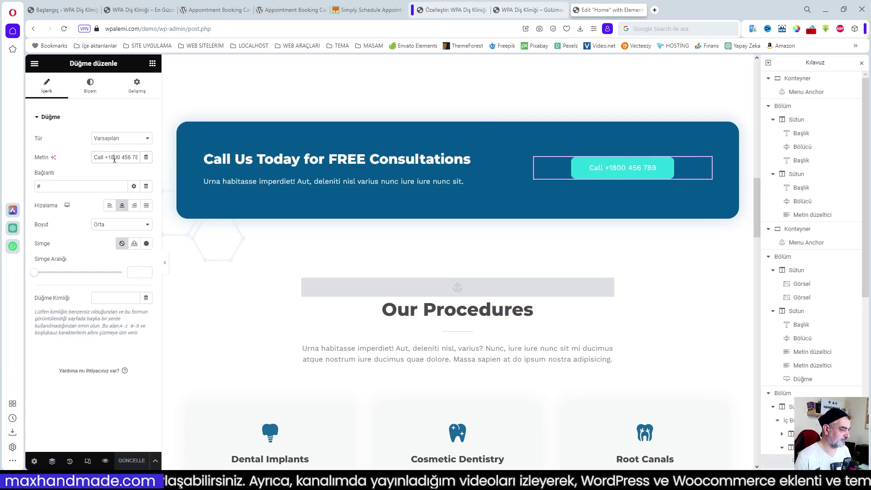
pyautogui.moveTo(96, 158); pyautogui.dragTo(183, 166)
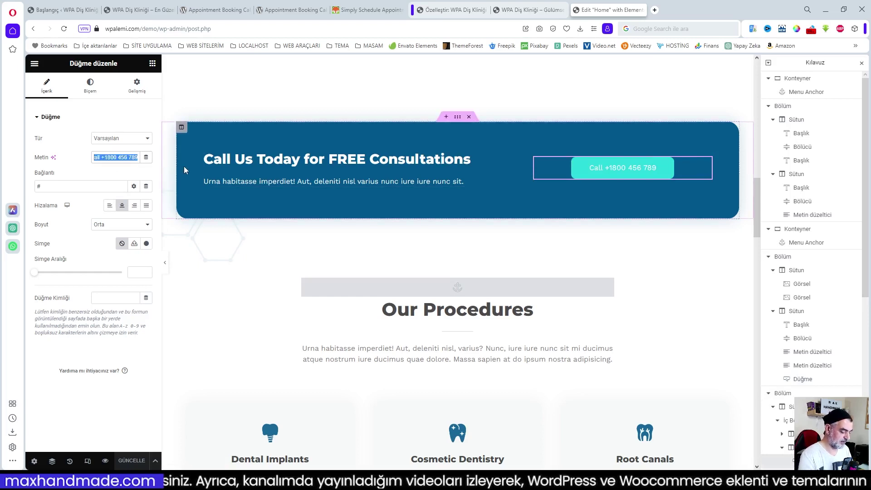
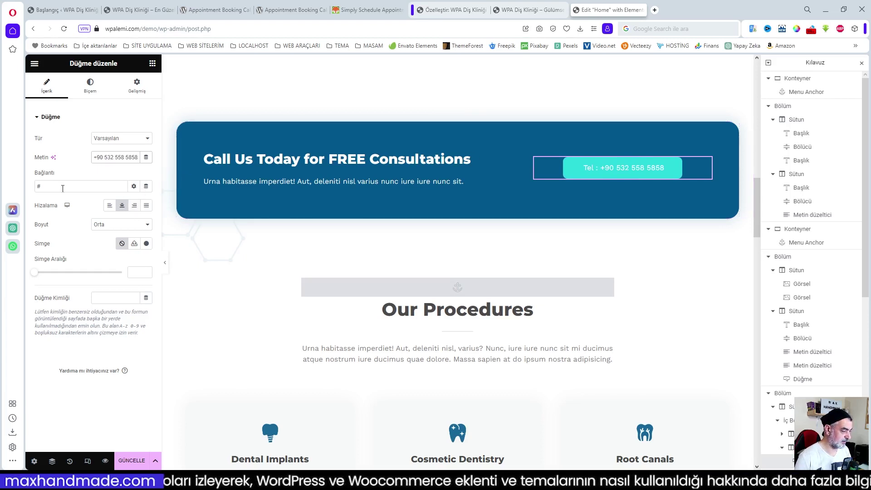
pyautogui.click(134, 465)
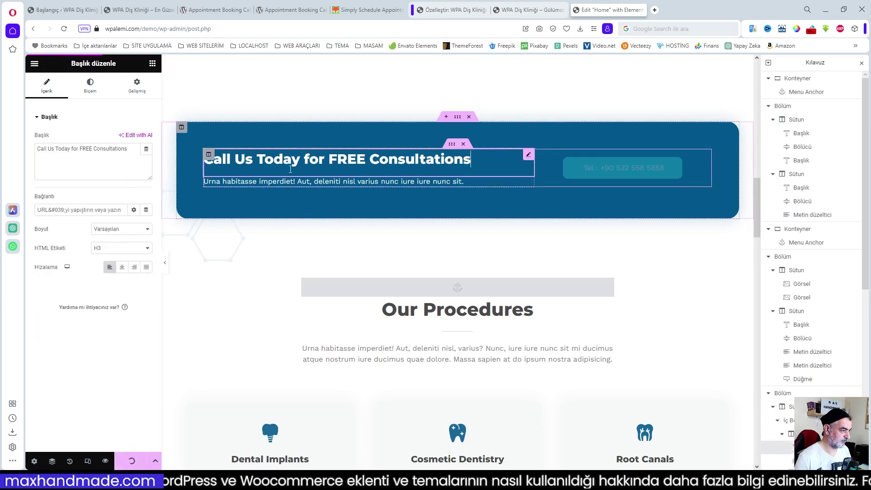
# - Scroll down the reference clinic page to view its Turkish consultation banner
pyautogui.click(149, 10)
pyautogui.scroll(-5, 301, 259)
pyautogui.scroll(-10, 302, 261)
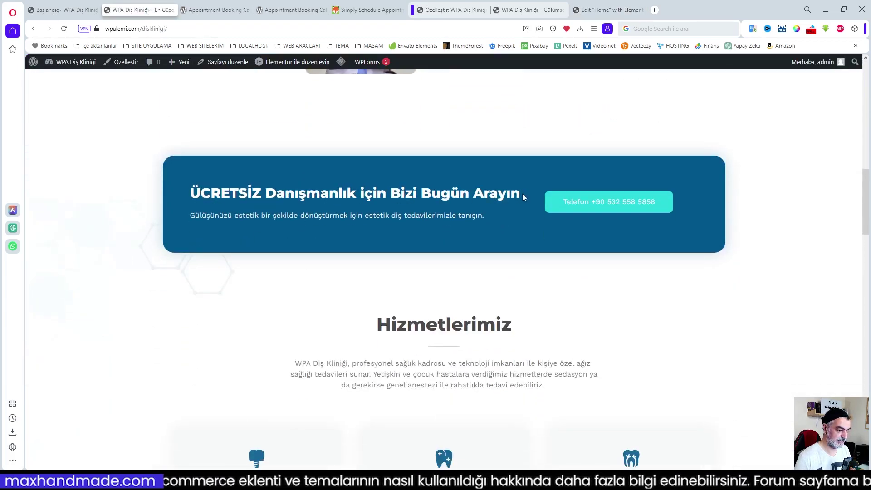
# - Replace the banner heading with 'ÜCRETSİZ Danışmanlık için Bizi Bugün Arayın' copied from the reference page
pyautogui.moveTo(522, 194); pyautogui.dragTo(185, 192)
pyautogui.hotkey('ctrl', 'c')
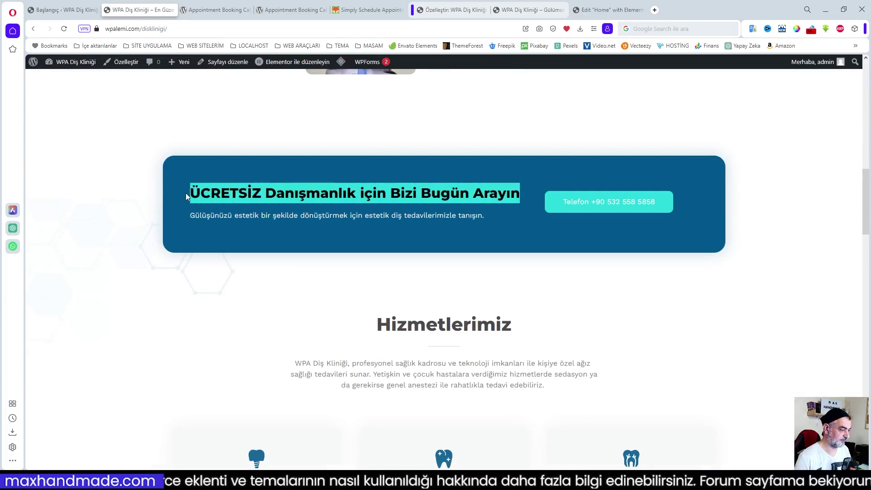
pyautogui.click(610, 9)
pyautogui.click(131, 152)
pyautogui.hotkey('ctrl', 'a')
pyautogui.hotkey('ctrl', 'v')
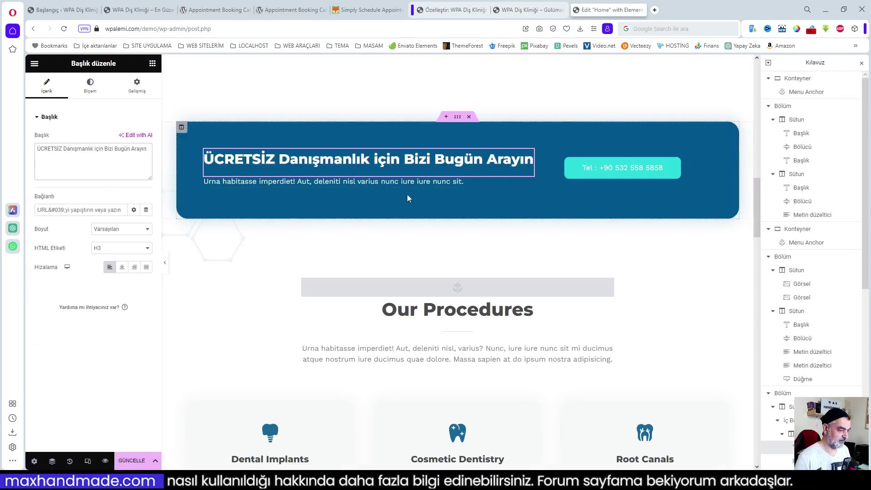
# - Paste the reference page's Turkish subtitle sentence over the banner's placeholder paragraph
pyautogui.click(471, 182)
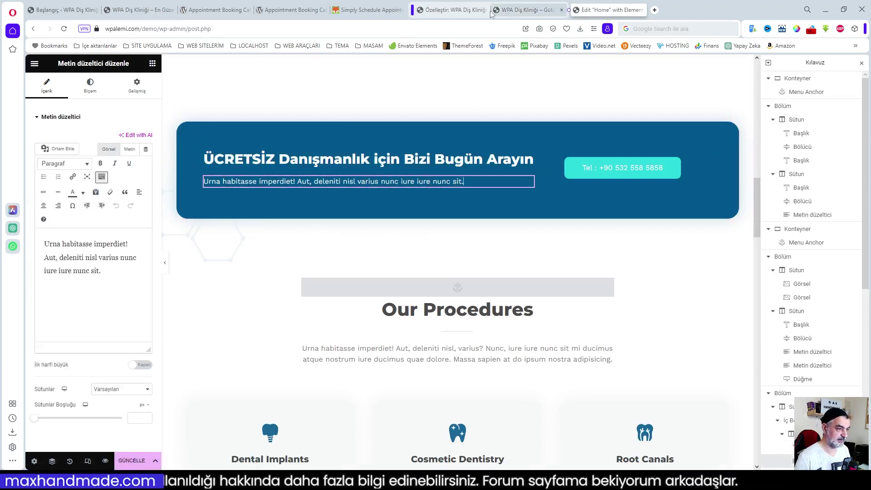
pyautogui.click(141, 10)
pyautogui.click(289, 216)
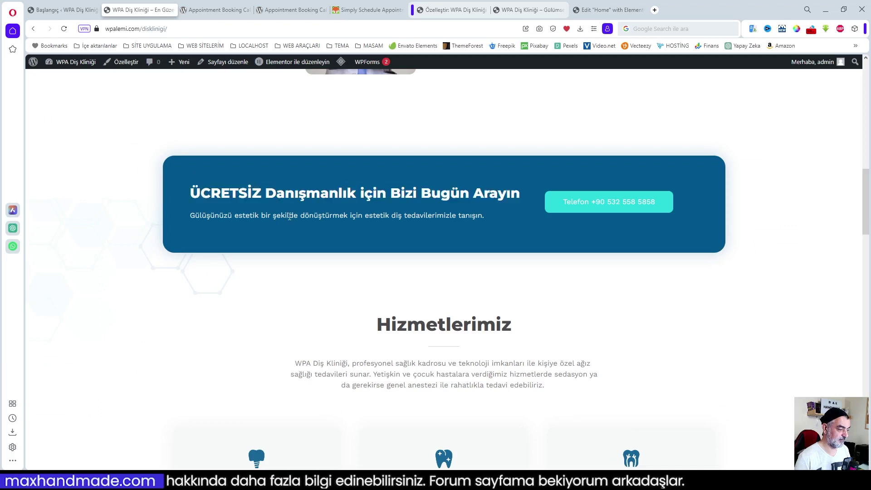
pyautogui.moveTo(486, 219); pyautogui.dragTo(193, 216)
pyautogui.hotkey('ctrl', 'c')
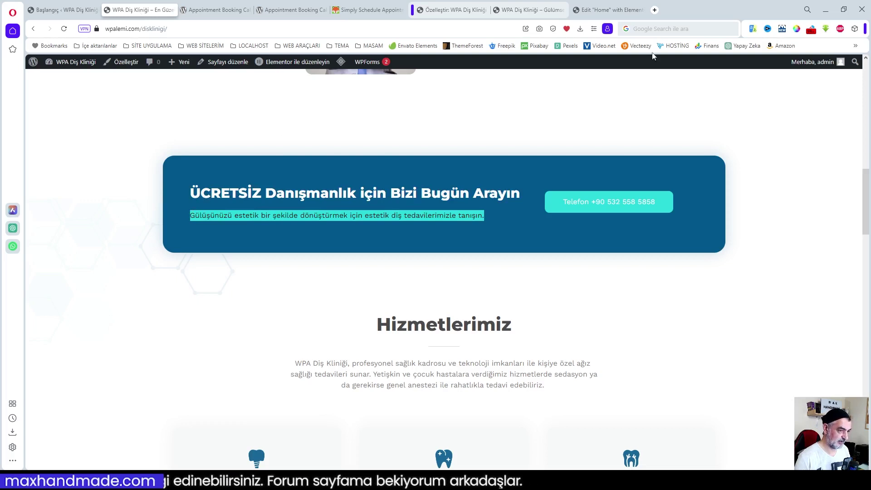
pyautogui.click(607, 9)
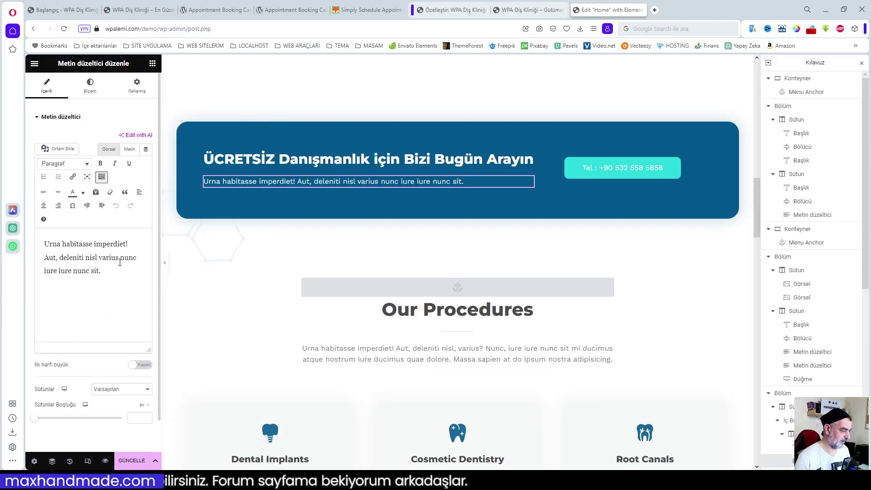
pyautogui.moveTo(98, 271); pyautogui.dragTo(31, 239)
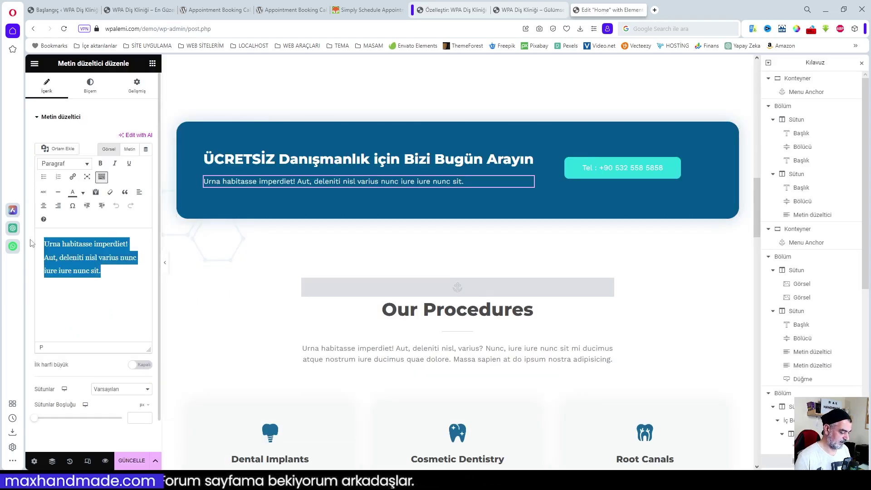
pyautogui.hotkey('ctrl', 'v')
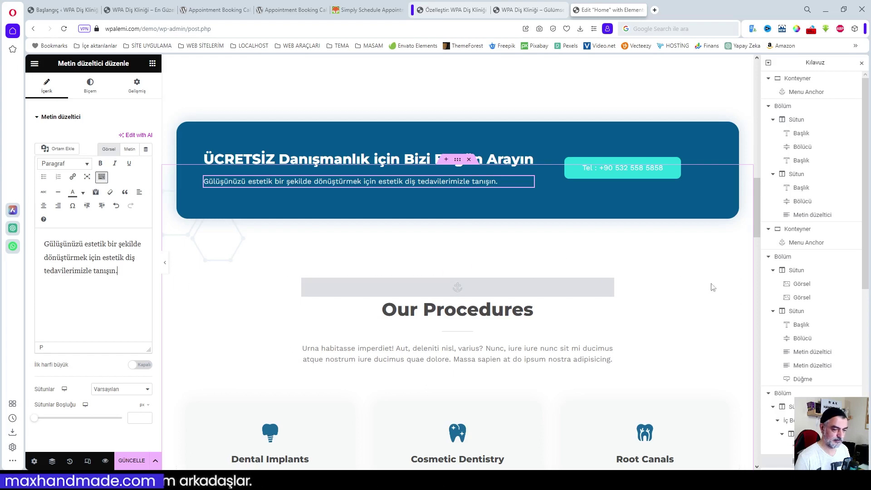
pyautogui.scroll(-1, 712, 306)
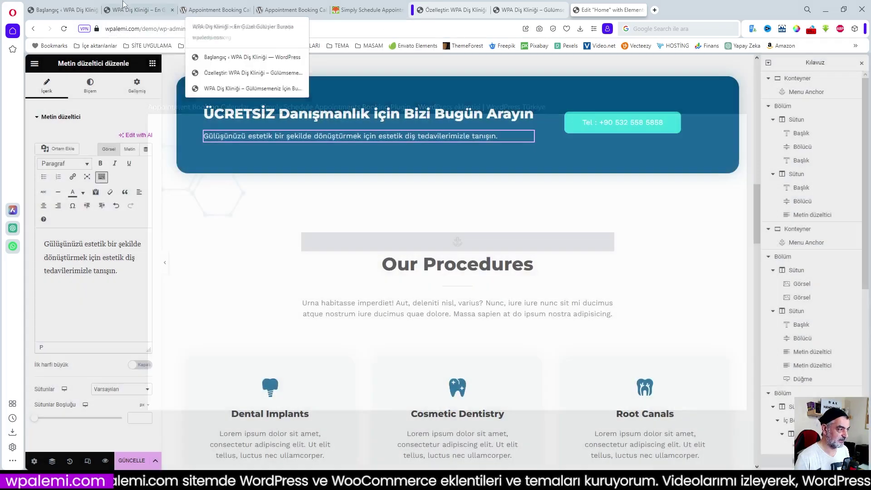
pyautogui.click(136, 9)
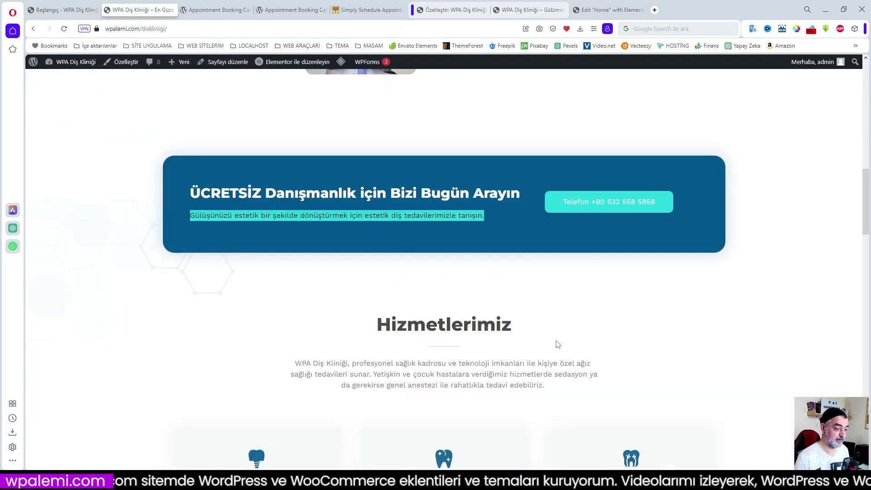
# - Retitle the Our Procedures heading to 'Hizmetlerimiz', copied from the live site
pyautogui.click(499, 324)
pyautogui.moveTo(516, 327); pyautogui.dragTo(374, 322)
pyautogui.hotkey('ctrl', 'c')
pyautogui.click(612, 9)
pyautogui.click(521, 269)
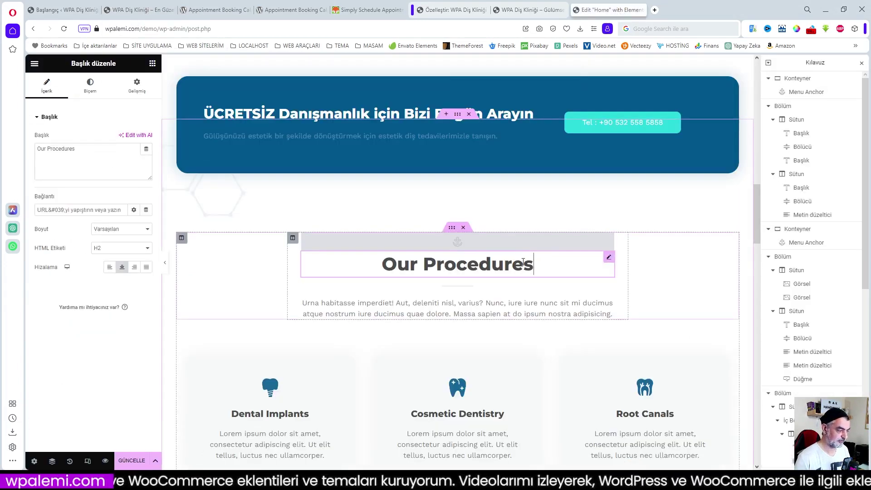
pyautogui.scroll(-2, 529, 266)
pyautogui.tripleClick(73, 150)
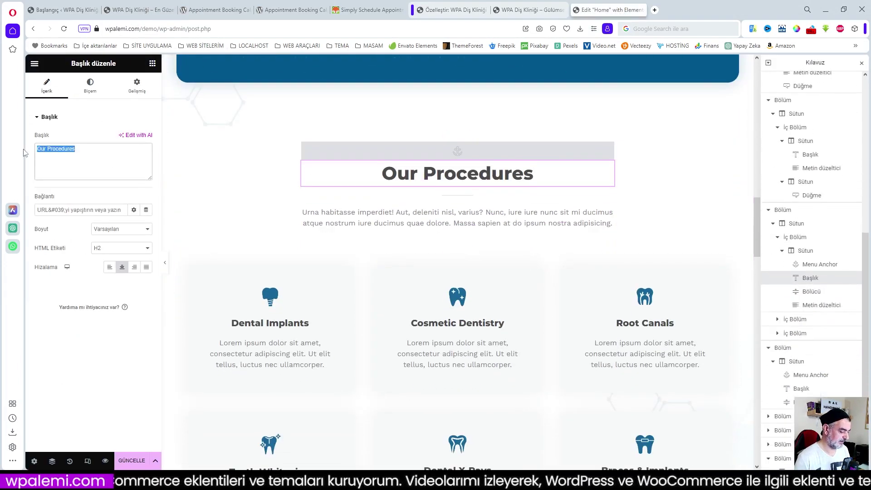
pyautogui.hotkey('ctrl', 'v')
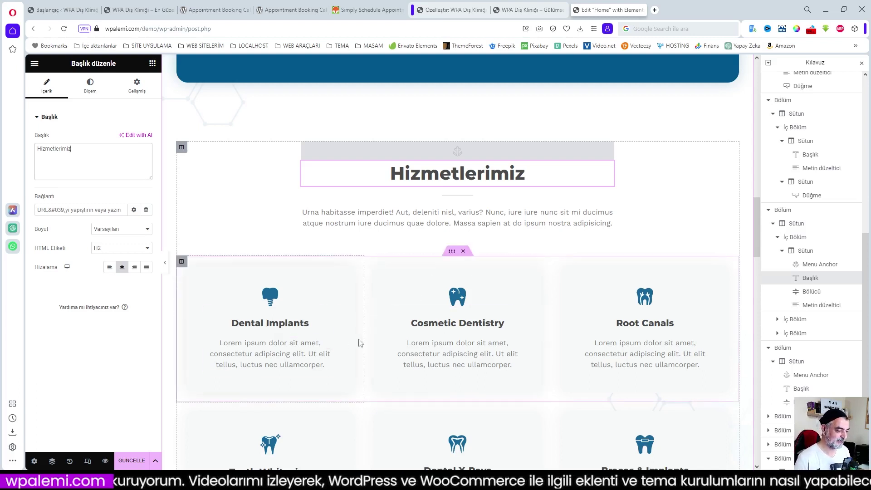
# - Replace the lorem intro with the Turkish 'WPA Diş Kliniği, profesyonel sağlık kadrosu…' description
pyautogui.click(129, 10)
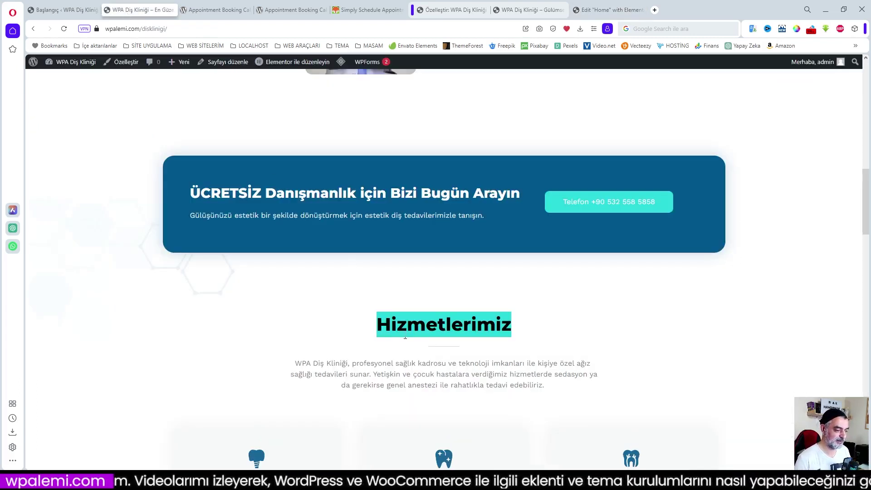
pyautogui.scroll(-2, 437, 345)
pyautogui.moveTo(296, 272); pyautogui.dragTo(551, 296)
pyautogui.hotkey('ctrl', 'c')
pyautogui.rightClick(461, 278)
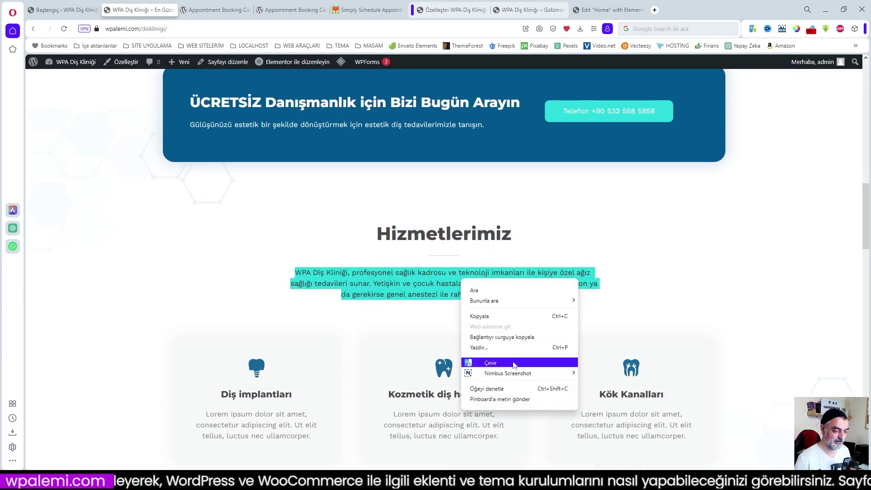
pyautogui.click(496, 316)
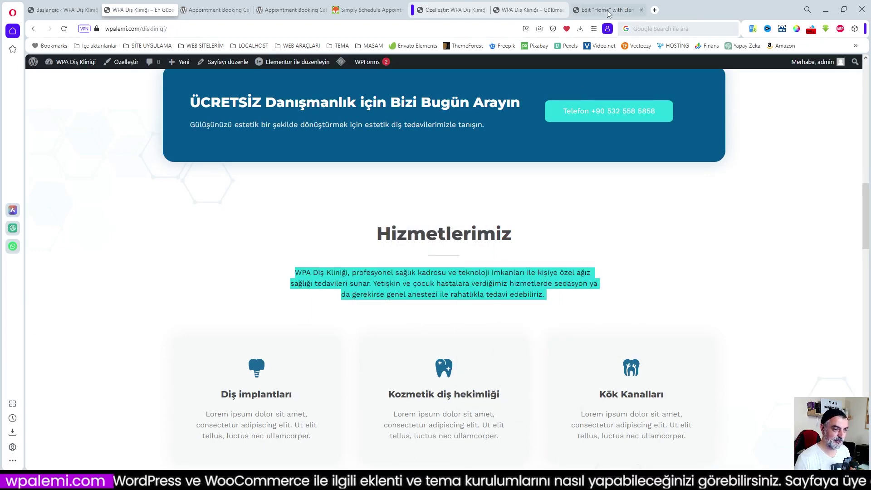
pyautogui.click(610, 10)
pyautogui.click(305, 213)
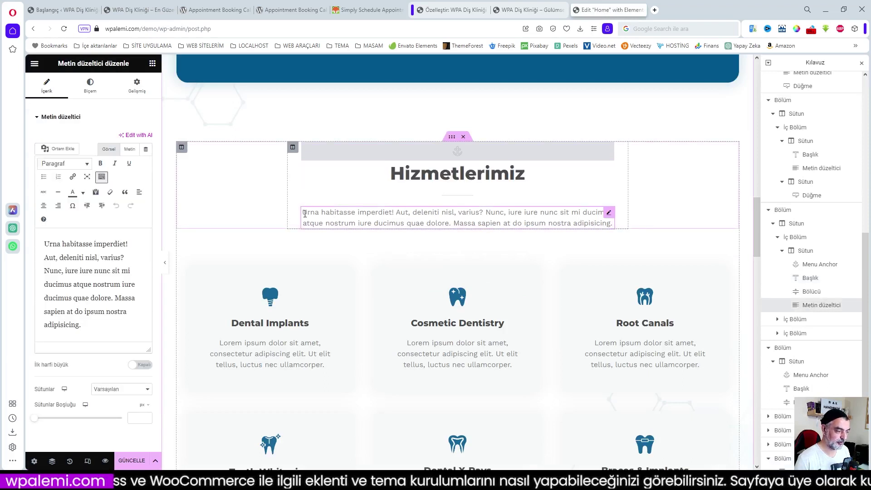
pyautogui.moveTo(84, 326); pyautogui.dragTo(41, 238)
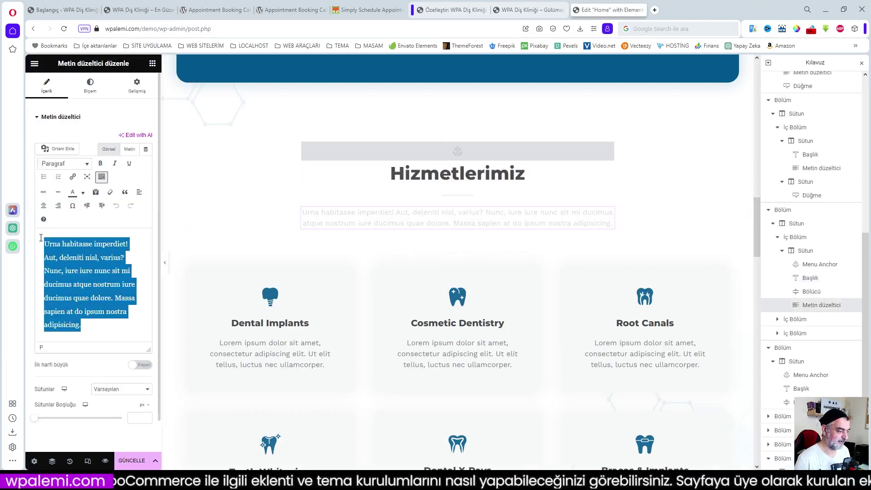
pyautogui.hotkey('ctrl', 'v')
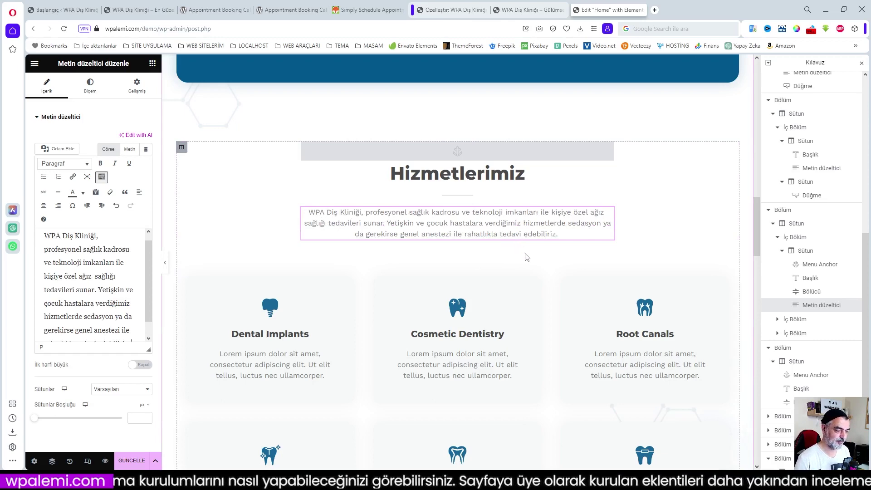
pyautogui.scroll(-2, 523, 249)
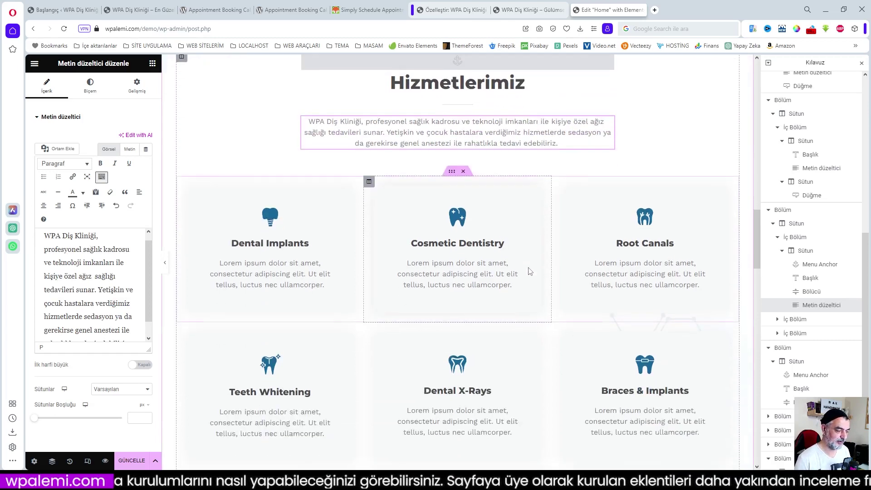
# - Rename the Dental Implants and Cosmetic Dentistry headings to 'Diş implantları' and 'Kozmetik diş hekimliği'
pyautogui.click(138, 10)
pyautogui.scroll(-2, 497, 276)
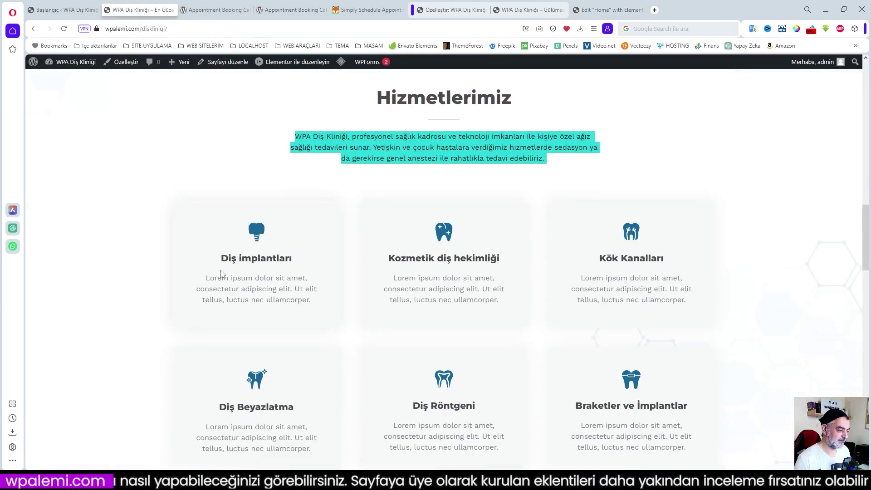
pyautogui.moveTo(222, 259); pyautogui.dragTo(289, 268)
pyautogui.hotkey('ctrl', 'c')
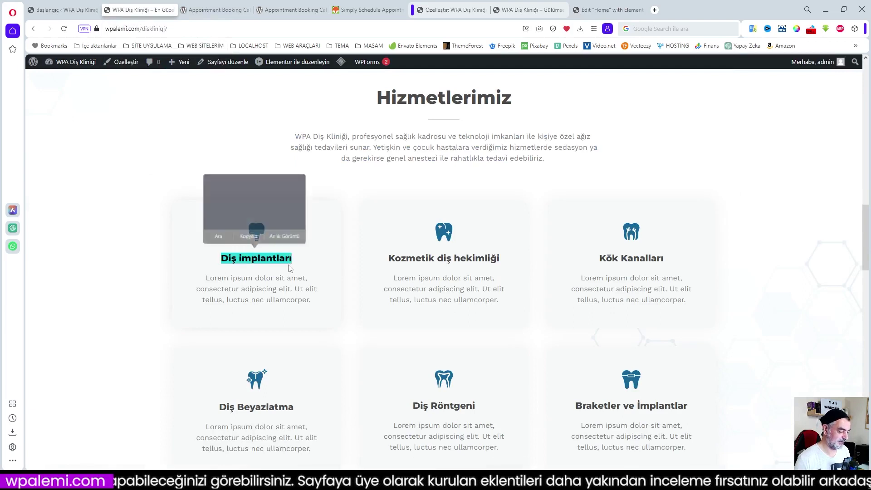
pyautogui.click(612, 10)
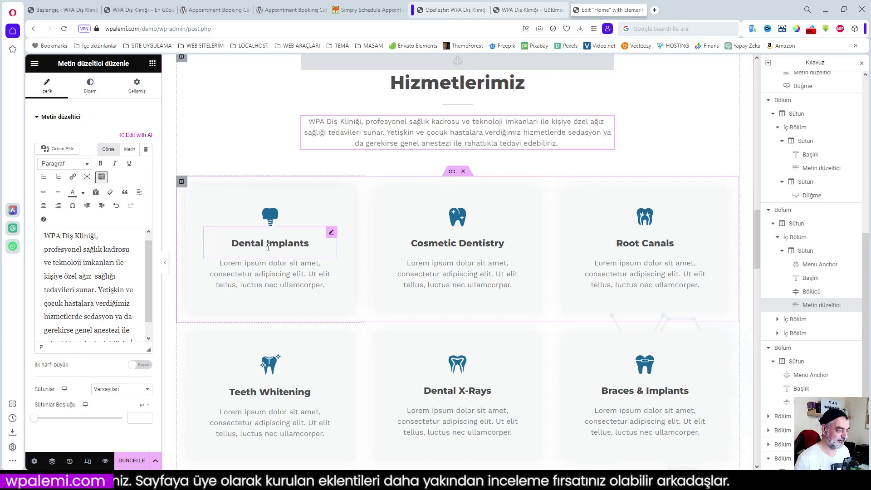
pyautogui.click(268, 245)
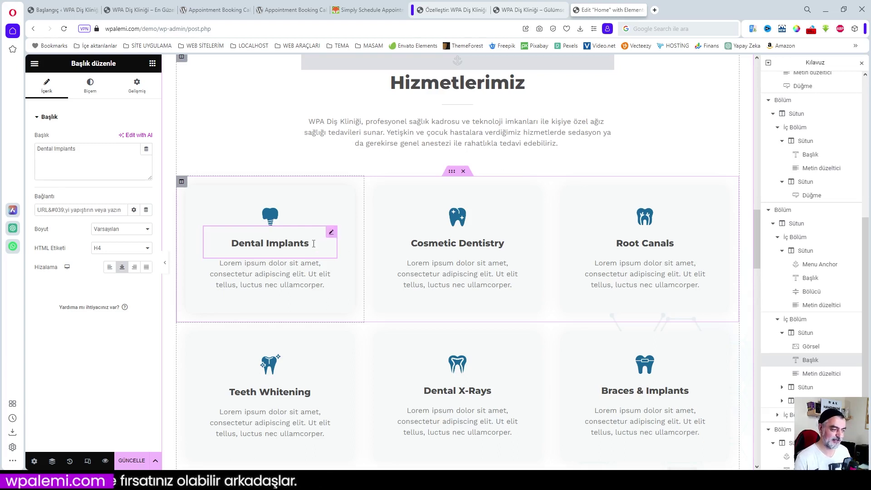
pyautogui.moveTo(94, 149); pyautogui.dragTo(24, 154)
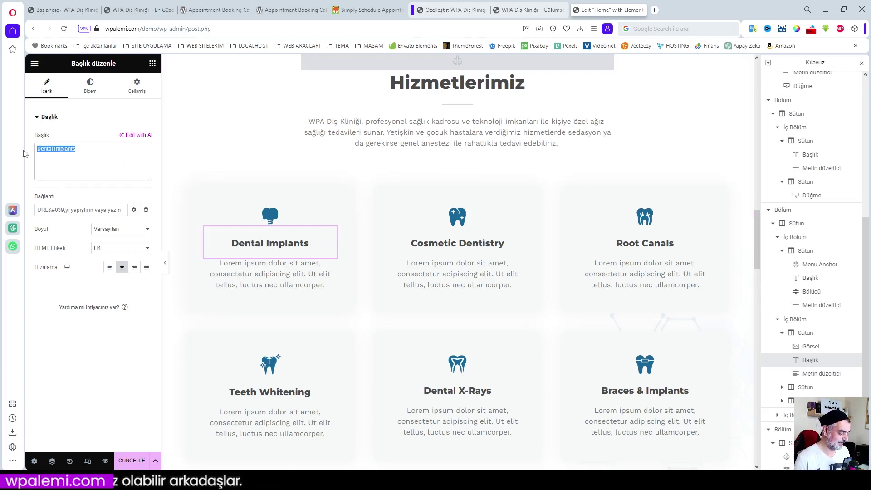
pyautogui.hotkey('ctrl', 'v')
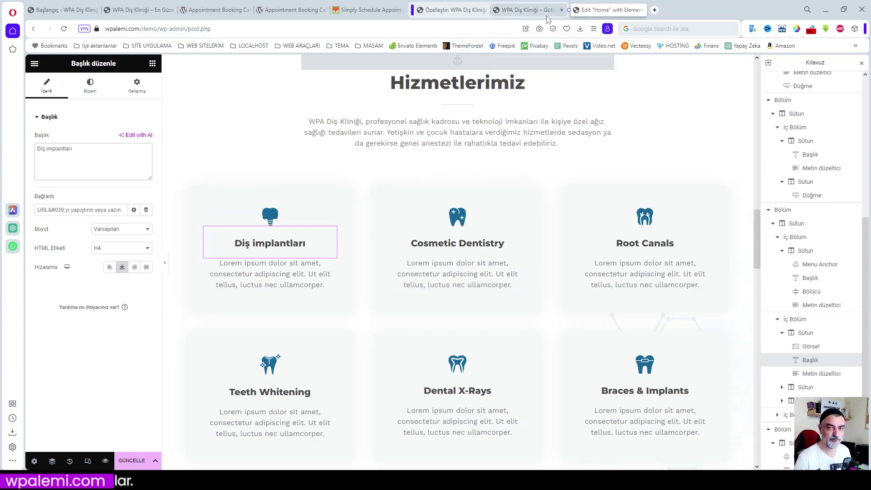
pyautogui.click(530, 11)
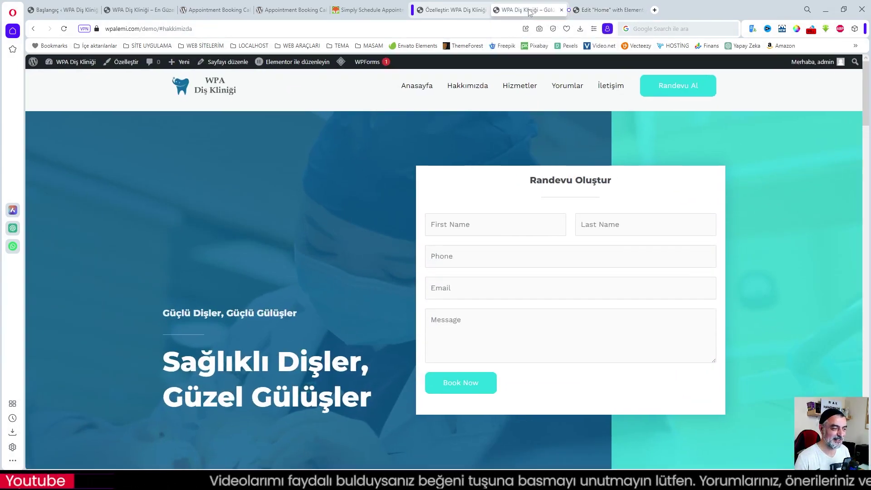
pyautogui.click(140, 10)
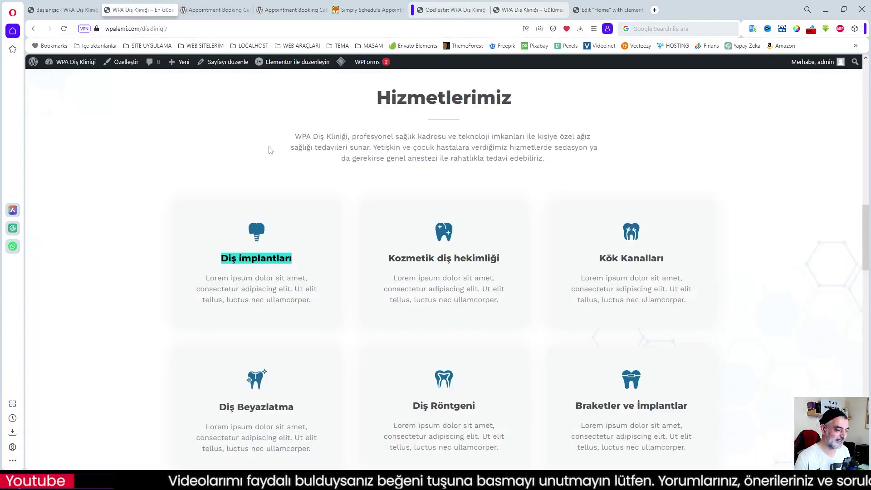
pyautogui.moveTo(389, 257); pyautogui.dragTo(505, 258)
pyautogui.hotkey('ctrl', 'c')
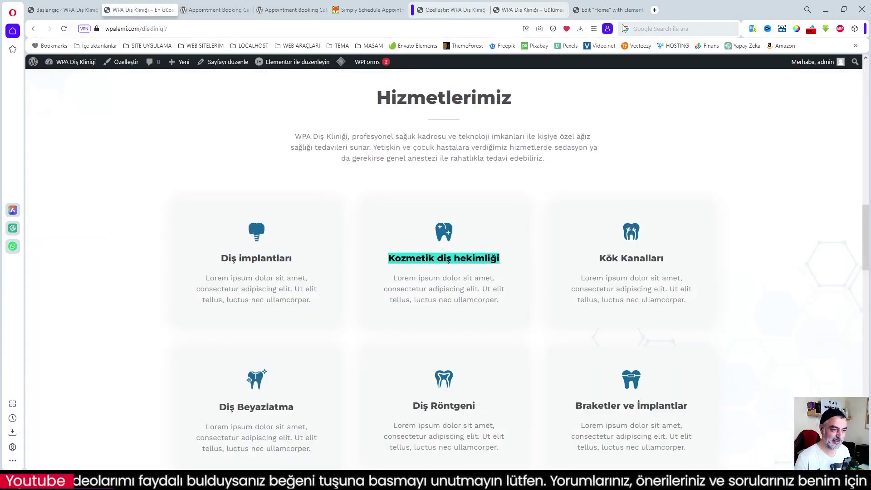
pyautogui.click(611, 12)
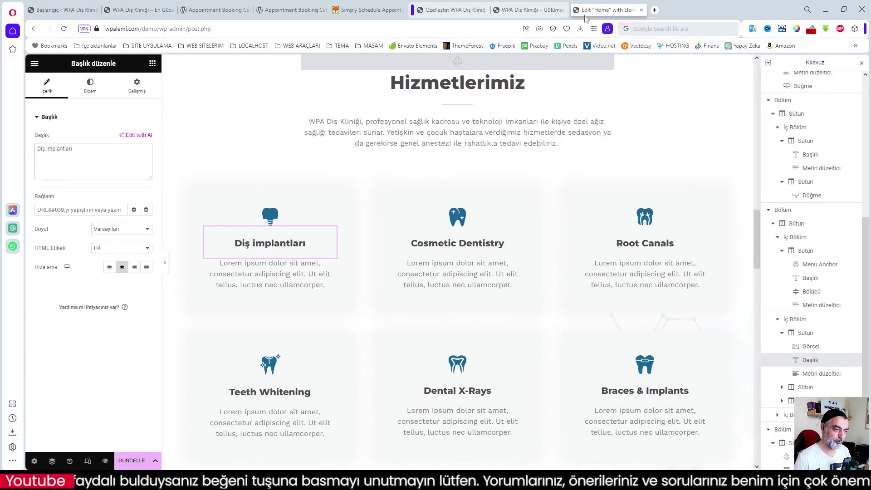
pyautogui.click(448, 250)
pyautogui.moveTo(505, 244); pyautogui.dragTo(415, 243)
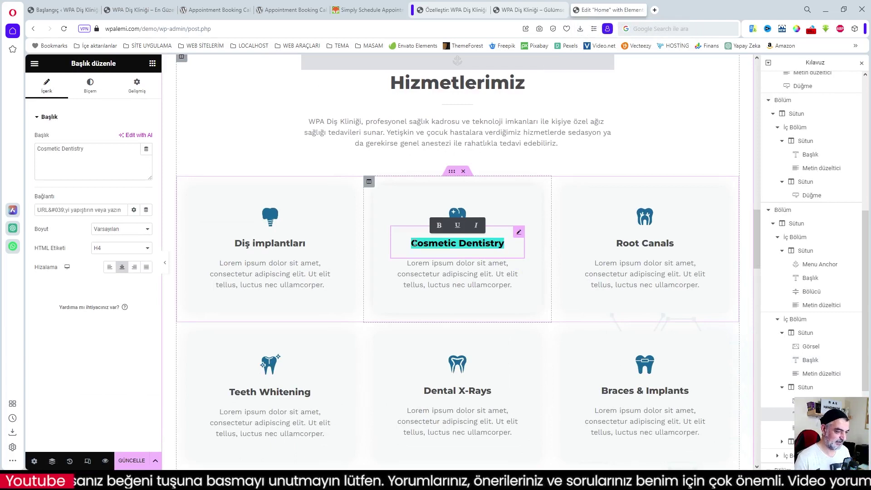
pyautogui.hotkey('ctrl', 'v')
# - Rename Root Canals to 'Kök Kanalları' and Teeth Whitening to 'Diş Beyazlatma'
pyautogui.click(145, 10)
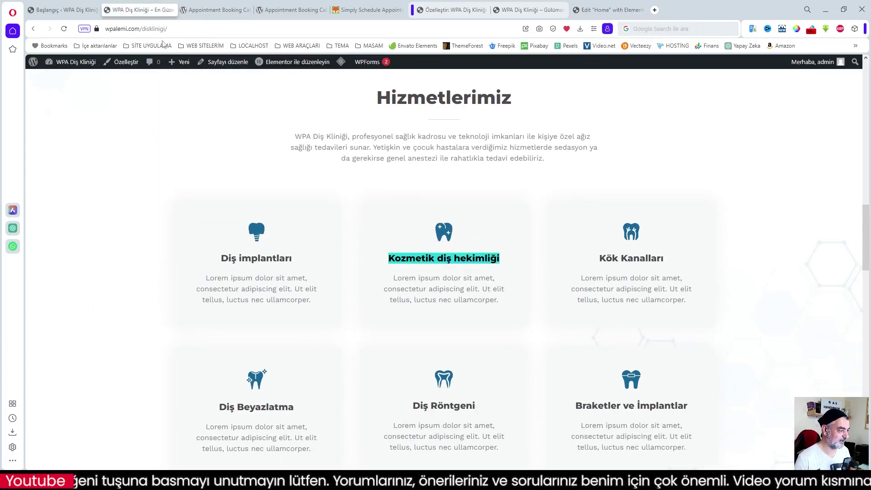
pyautogui.click(616, 260)
pyautogui.moveTo(668, 261); pyautogui.dragTo(600, 258)
pyautogui.hotkey('ctrl', 'c')
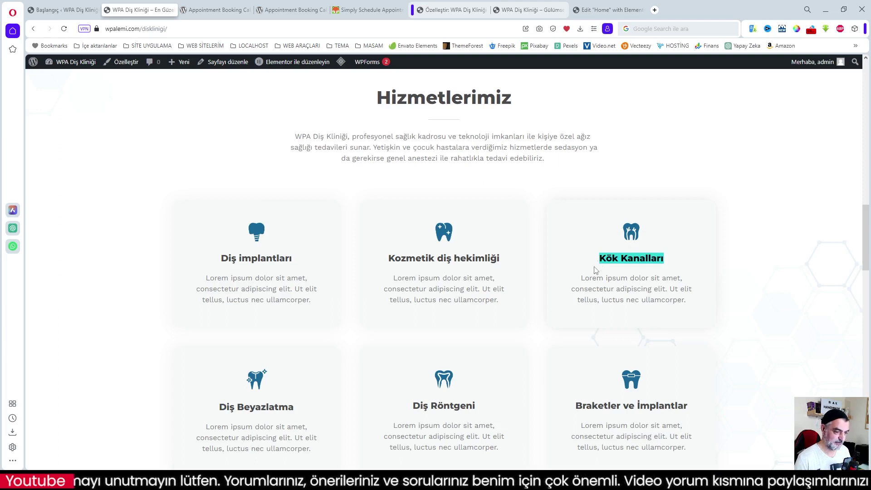
pyautogui.click(607, 10)
pyautogui.click(654, 244)
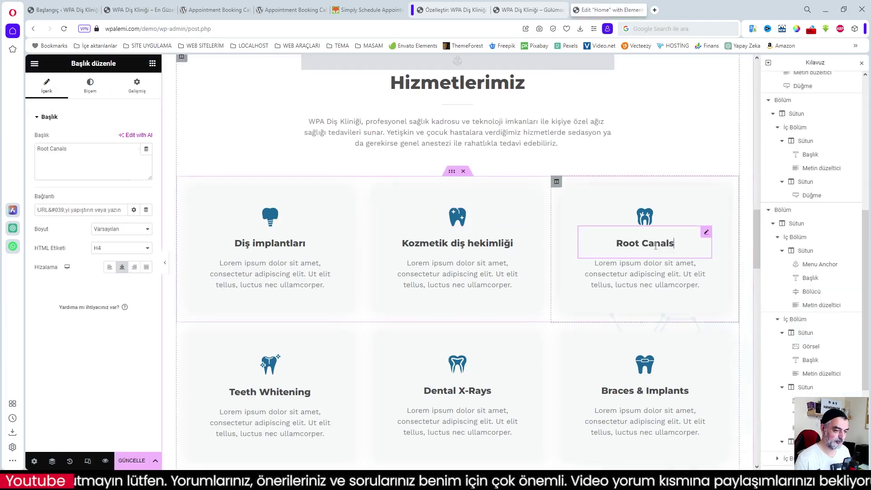
pyautogui.moveTo(68, 149); pyautogui.dragTo(15, 150)
pyautogui.hotkey('ctrl', 'v')
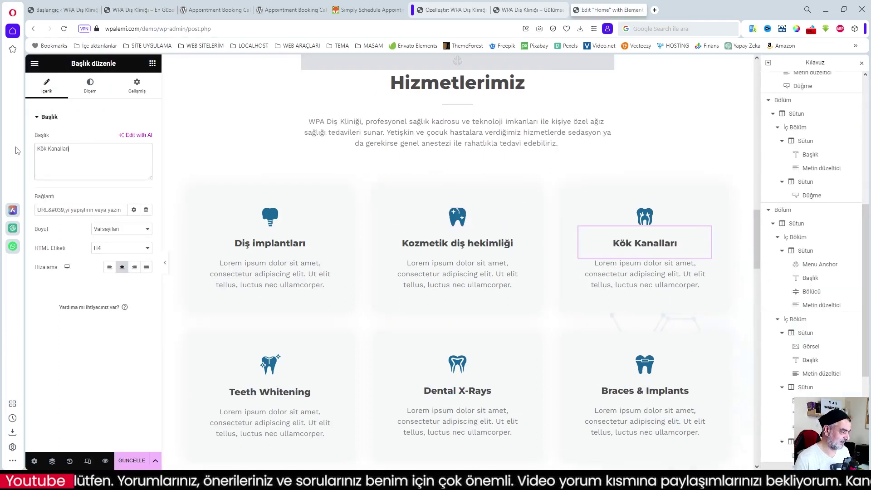
pyautogui.click(248, 389)
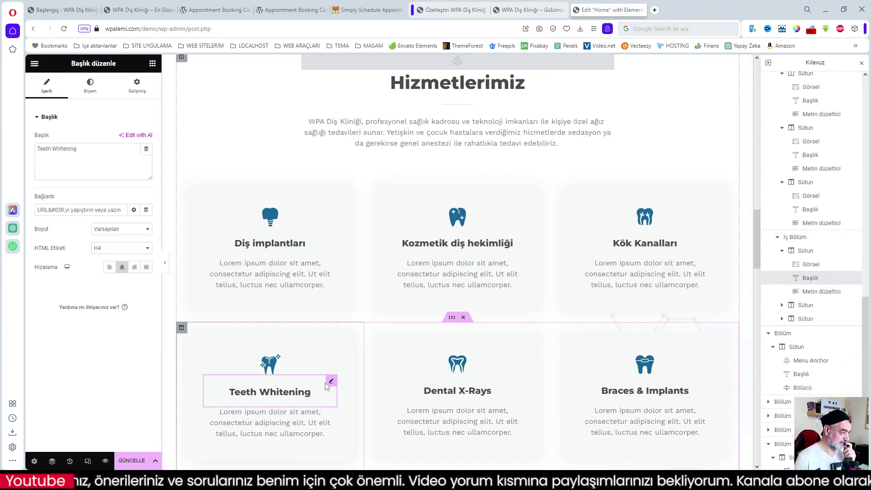
pyautogui.click(144, 10)
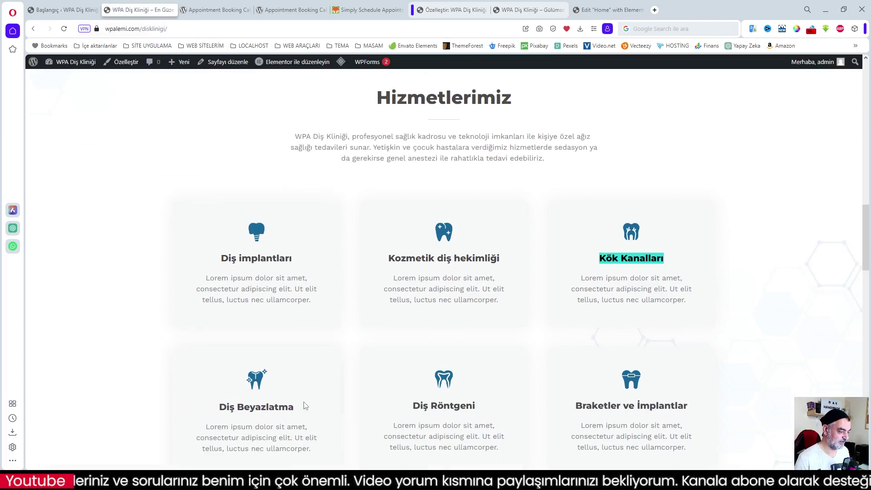
pyautogui.moveTo(297, 411); pyautogui.dragTo(220, 407)
pyautogui.hotkey('ctrl', 'c')
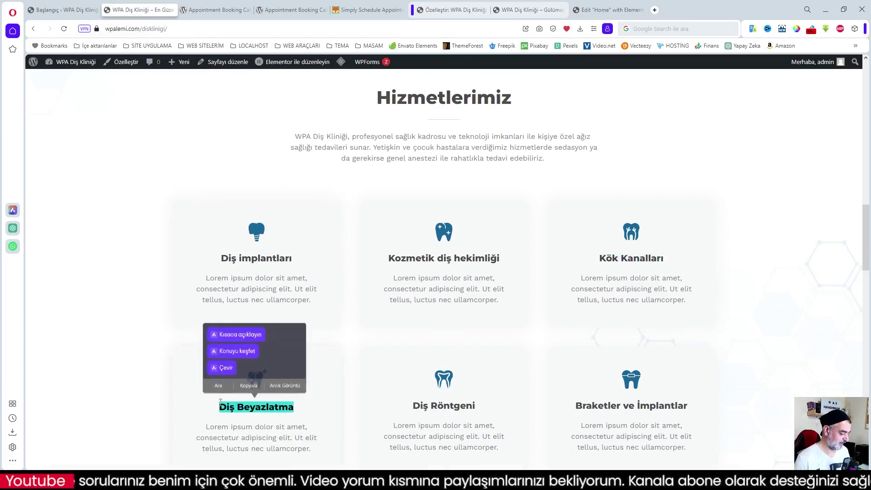
pyautogui.click(610, 10)
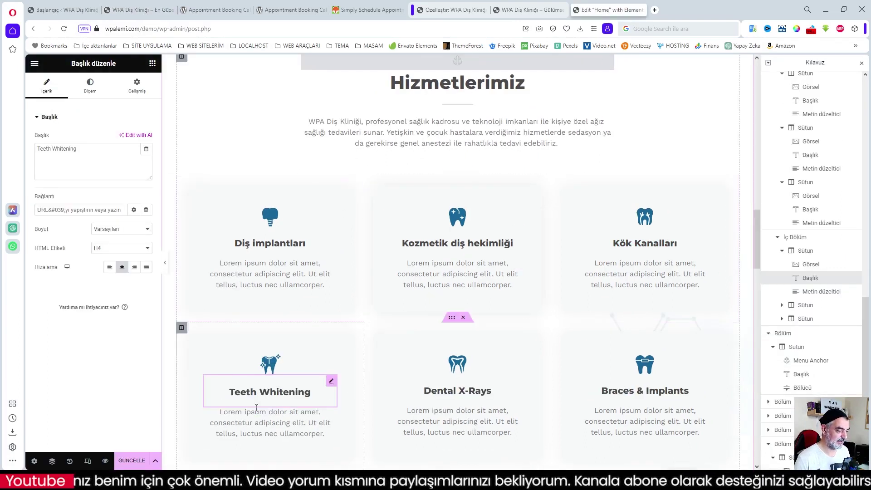
pyautogui.tripleClick(89, 153)
pyautogui.hotkey('ctrl', 'v')
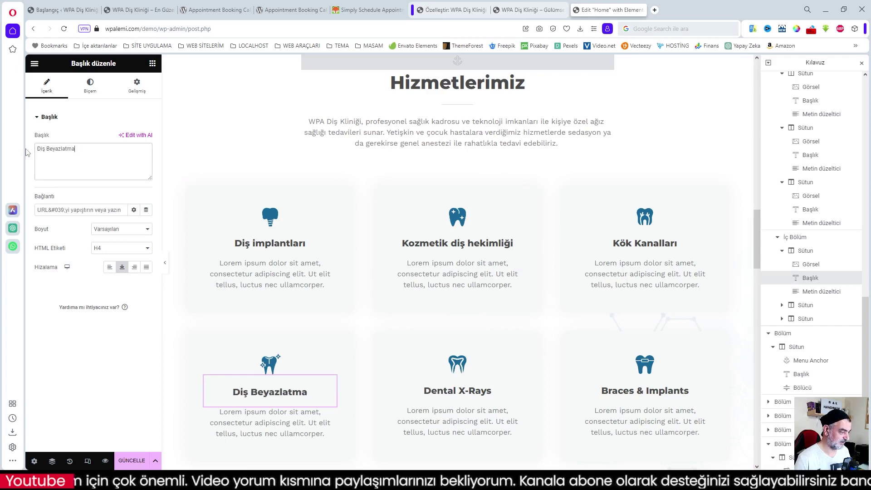
# - Rename Dental X-Rays to 'Diş Röntgeni' and Braces & Implants to 'Braketler ve İmplantlar'
pyautogui.click(496, 391)
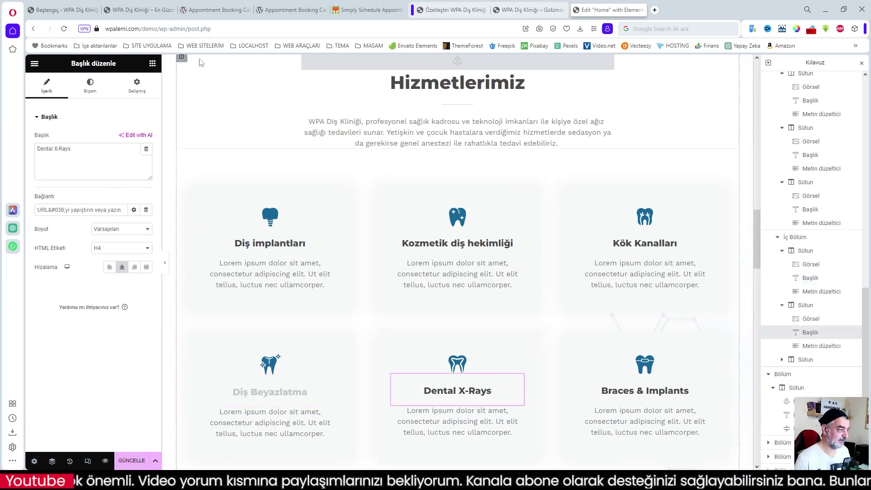
pyautogui.click(136, 9)
pyautogui.moveTo(477, 411); pyautogui.dragTo(413, 409)
pyautogui.hotkey('ctrl', 'c')
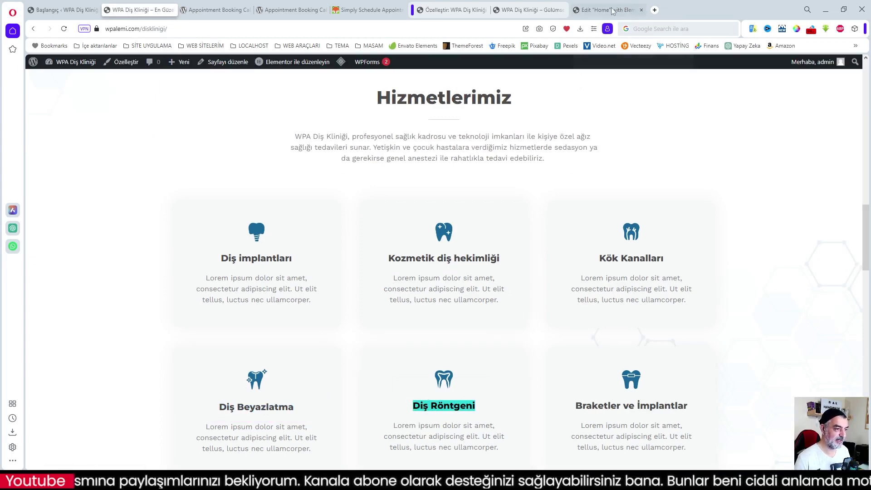
pyautogui.moveTo(611, 10)
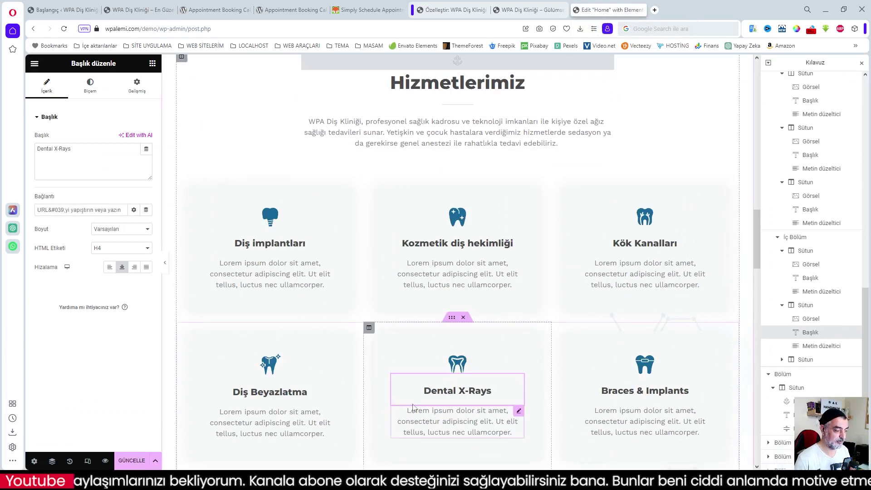
pyautogui.moveTo(77, 150); pyautogui.dragTo(28, 150)
pyautogui.hotkey('ctrl', 'v')
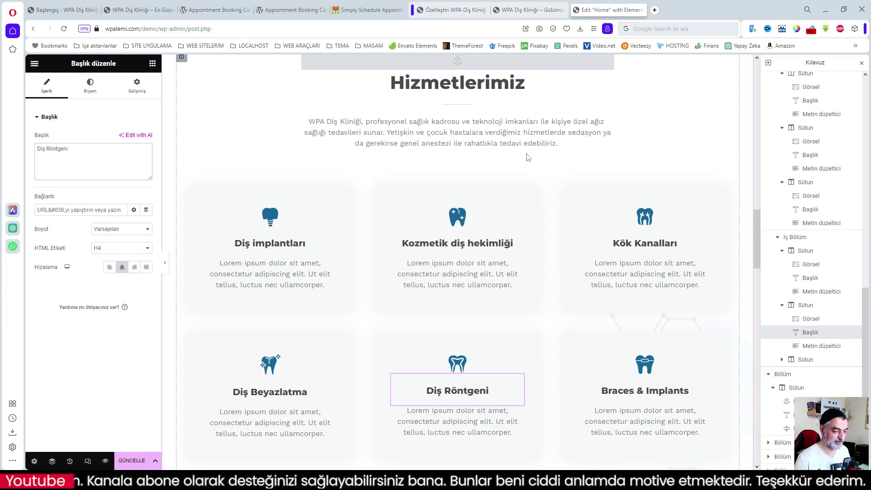
pyautogui.click(139, 10)
pyautogui.click(688, 413)
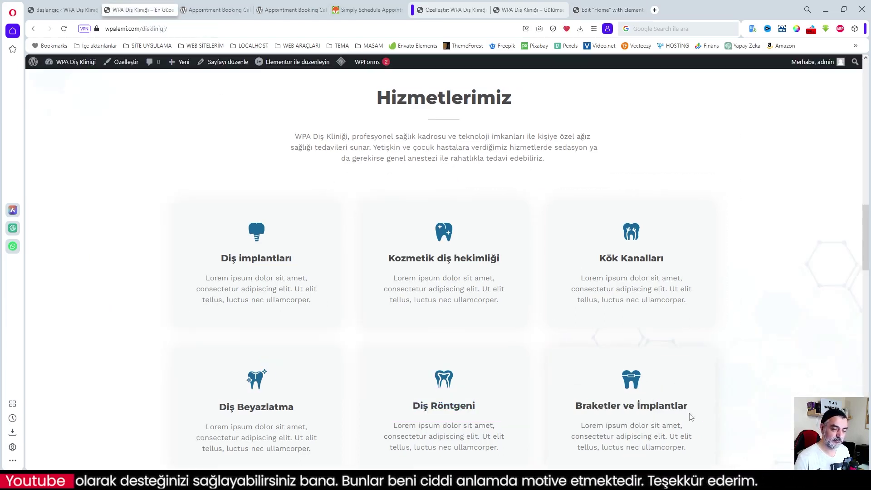
pyautogui.moveTo(688, 405); pyautogui.dragTo(572, 410)
pyautogui.hotkey('ctrl', 'c')
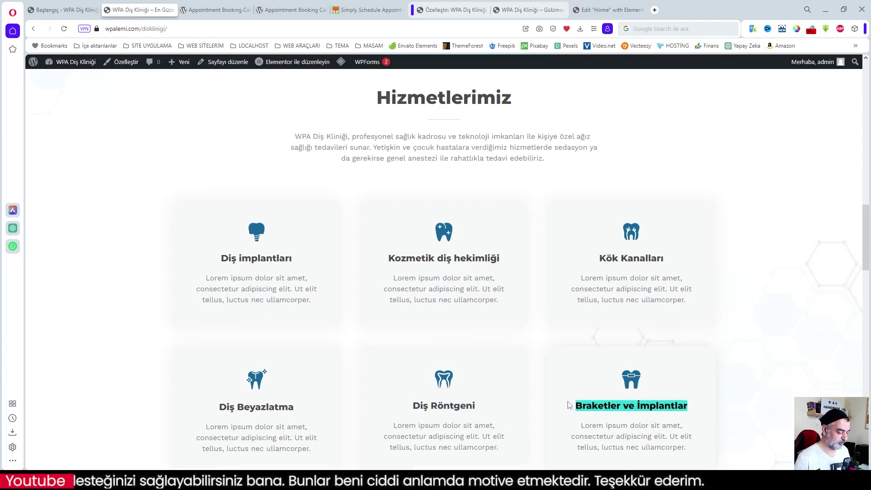
pyautogui.click(610, 9)
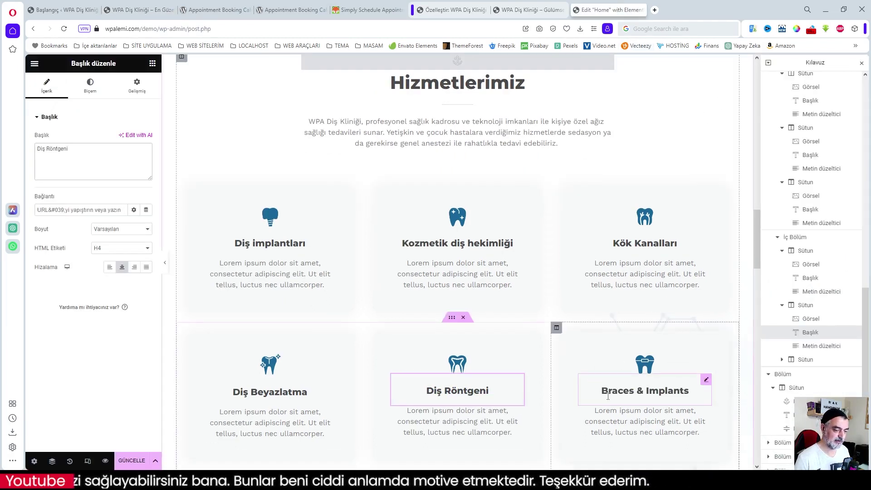
pyautogui.click(644, 393)
pyautogui.moveTo(81, 150); pyautogui.dragTo(32, 151)
pyautogui.hotkey('ctrl', 'v')
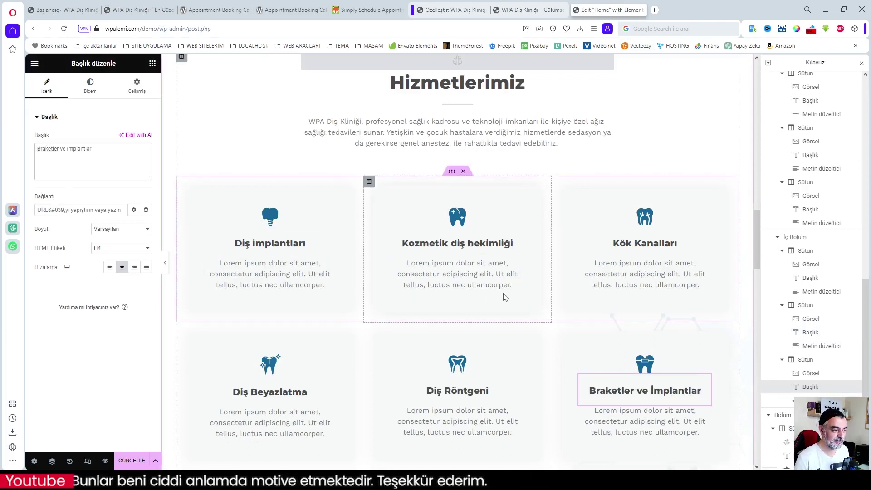
# - Save the homepage with GÜNCELLE
pyautogui.scroll(1, 651, 354)
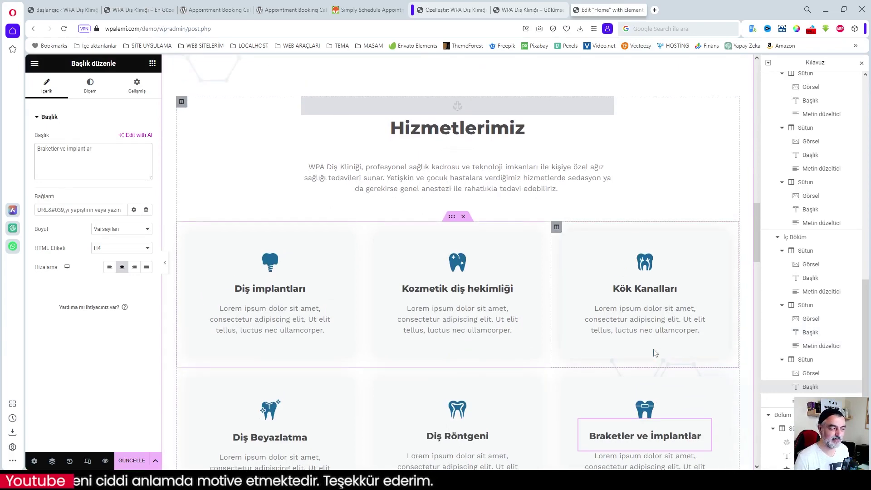
pyautogui.scroll(3, 654, 352)
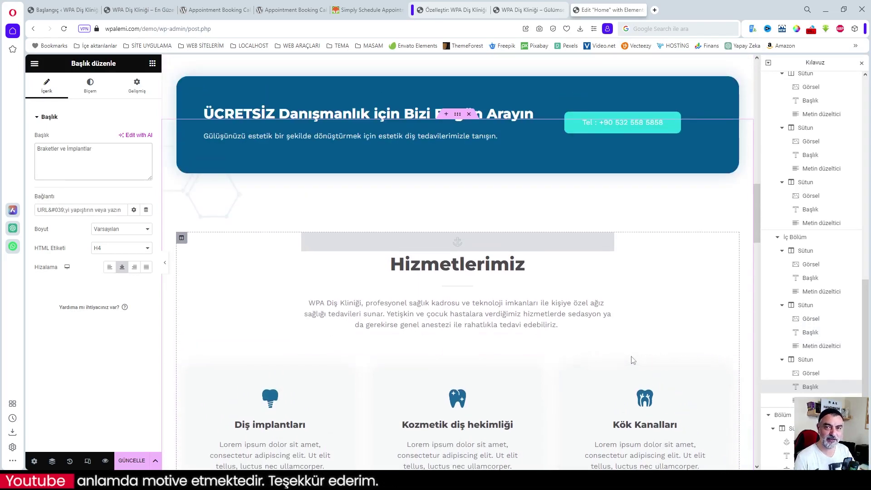
pyautogui.scroll(-3, 633, 361)
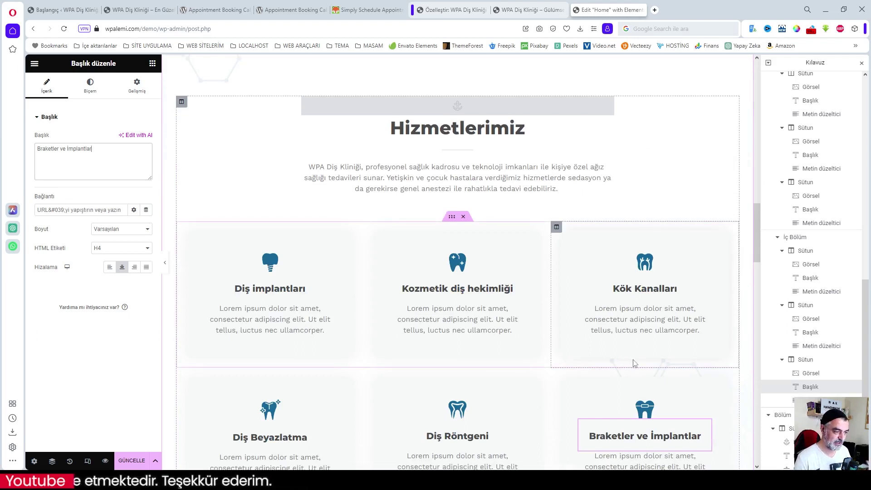
pyautogui.click(136, 460)
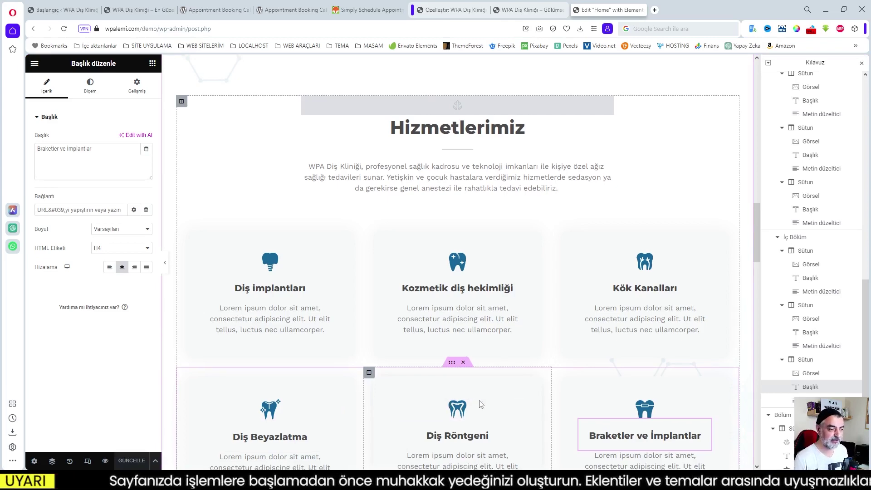
# - Change the Happy Stories heading text to 'Yorumlar'
pyautogui.scroll(-8, 481, 403)
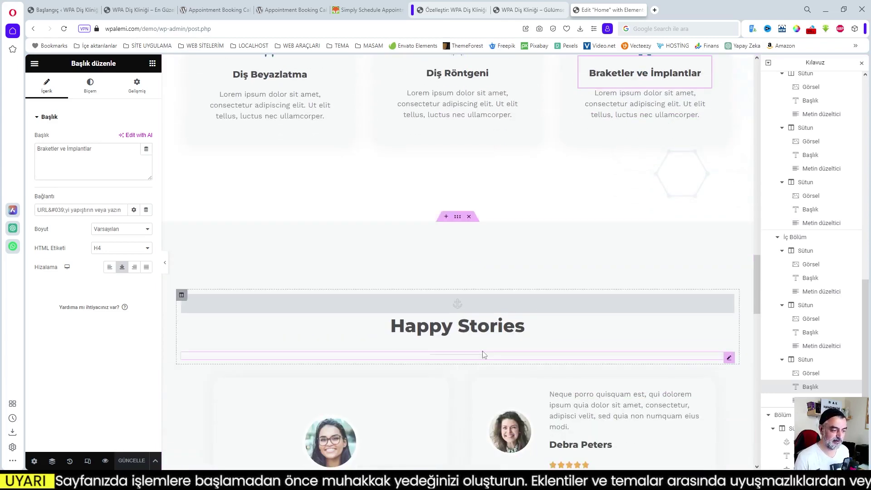
pyautogui.click(464, 324)
pyautogui.moveTo(530, 325); pyautogui.dragTo(397, 325)
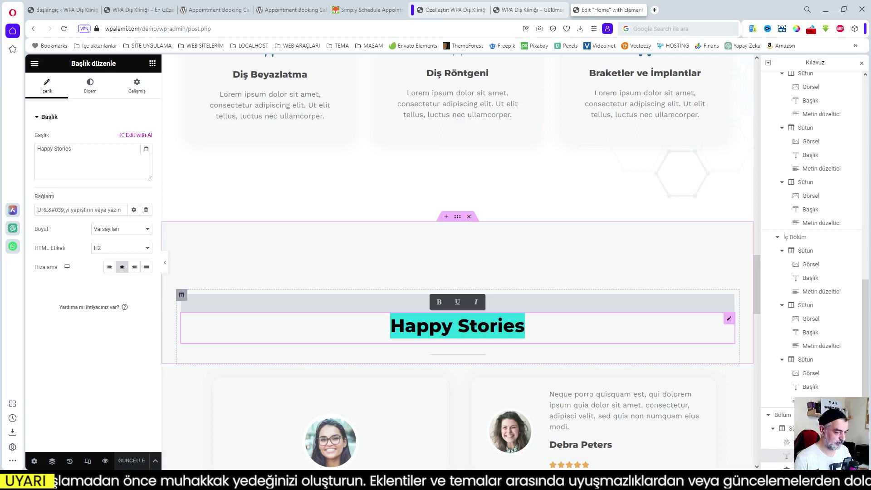
pyautogui.moveTo(72, 148); pyautogui.dragTo(60, 150)
pyautogui.click(85, 151)
pyautogui.moveTo(81, 161); pyautogui.dragTo(33, 150)
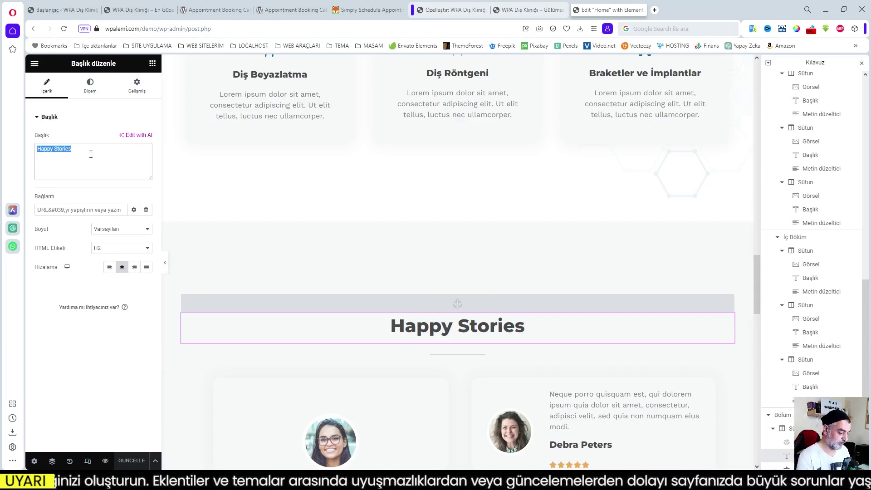
pyautogui.write('Yorumlar')
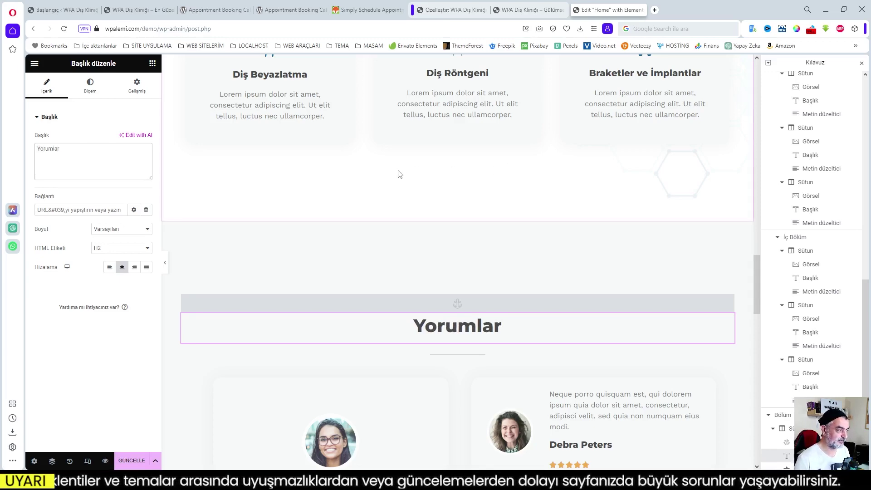
# - Replace 'Yorumlar' with 'Mutlu Müşterilerimiz' copied from the live site
pyautogui.click(142, 10)
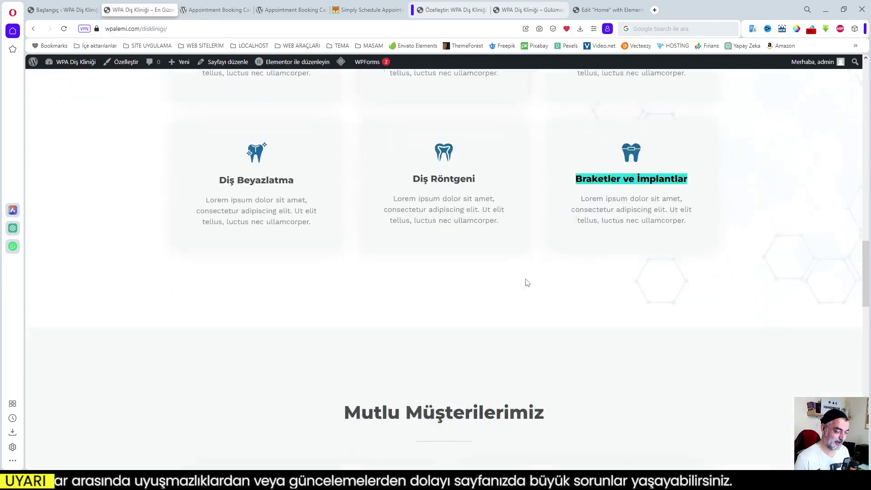
pyautogui.scroll(-3, 527, 282)
pyautogui.moveTo(545, 278); pyautogui.dragTo(340, 272)
pyautogui.hotkey('ctrl', 'c')
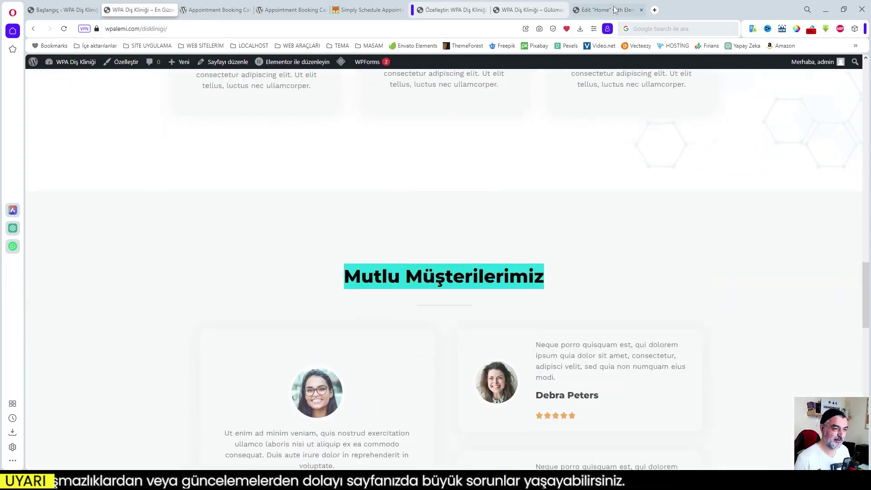
pyautogui.click(607, 10)
pyautogui.moveTo(66, 162); pyautogui.dragTo(25, 156)
pyautogui.hotkey('ctrl', 'v')
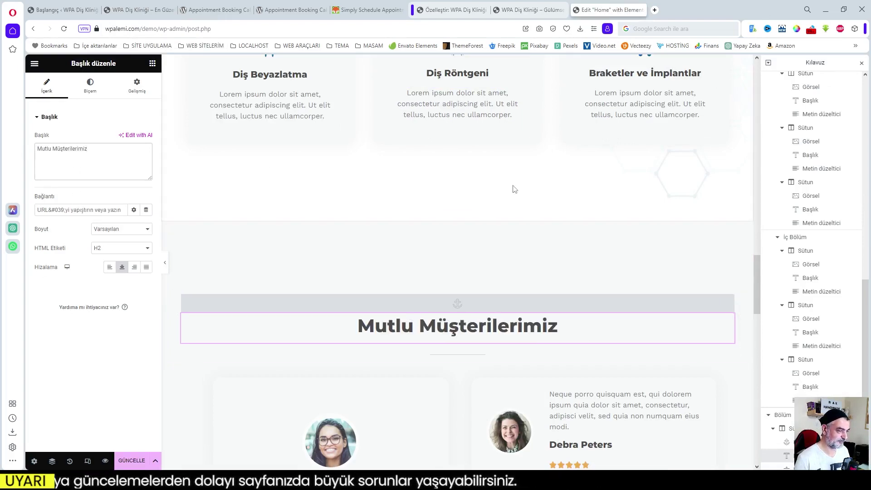
pyautogui.scroll(-6, 514, 189)
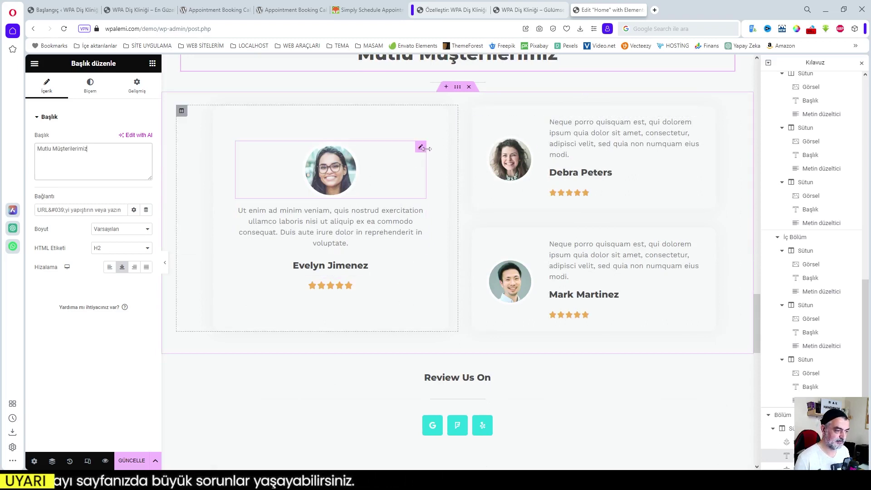
pyautogui.click(422, 148)
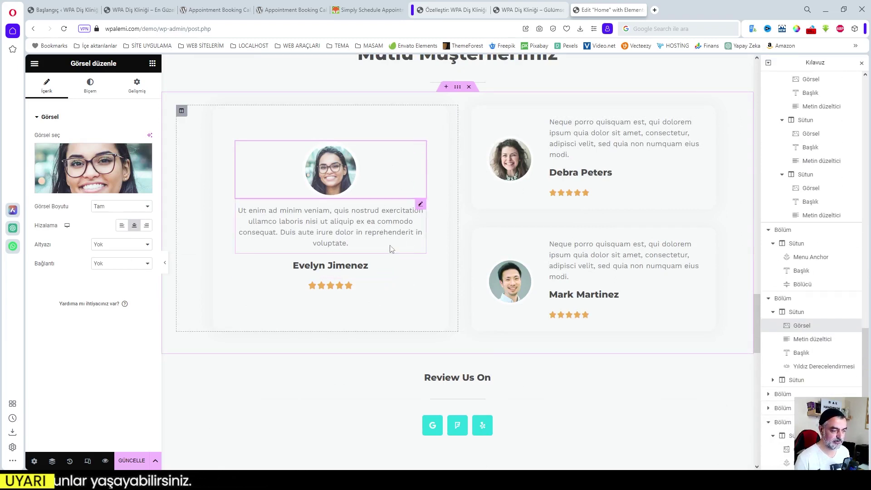
pyautogui.click(393, 291)
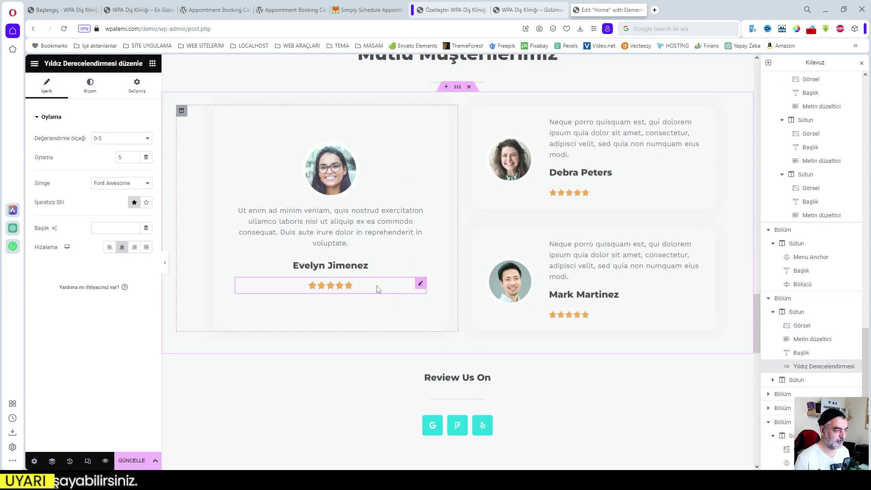
pyautogui.click(134, 159)
pyautogui.click(134, 159)
pyautogui.click(135, 159)
pyautogui.click(135, 160)
pyautogui.click(396, 177)
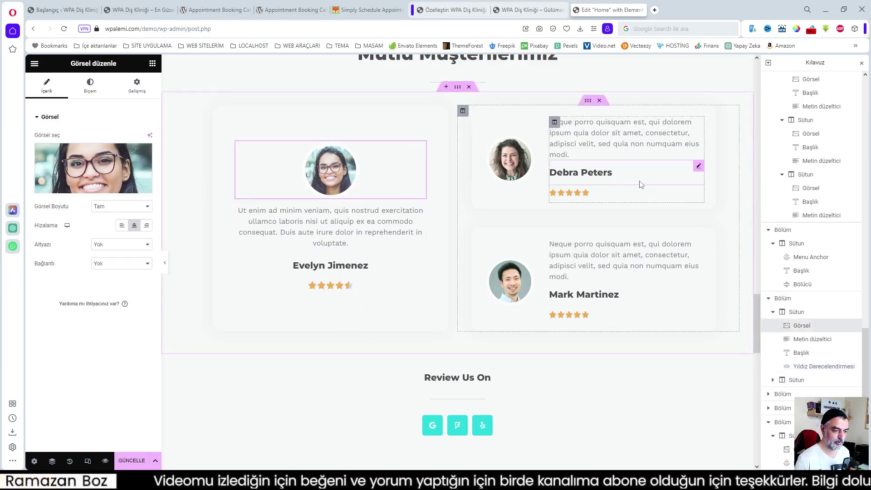
pyautogui.click(326, 231)
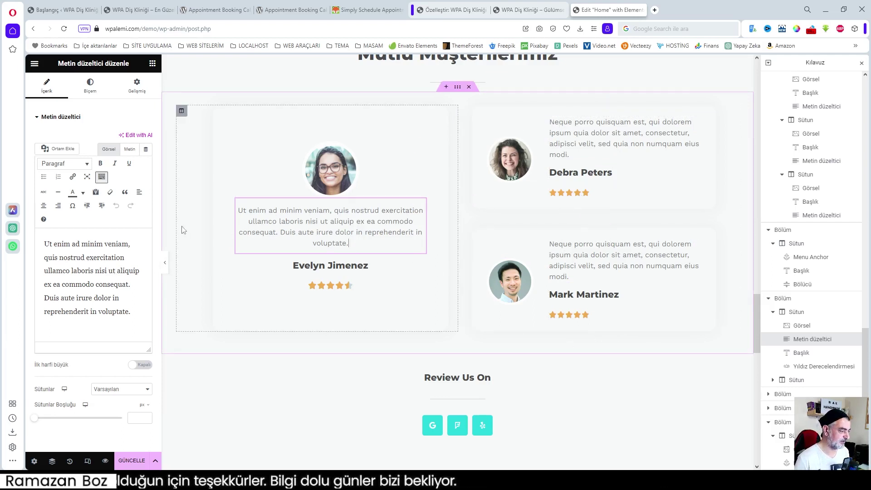
pyautogui.scroll(-2, 548, 369)
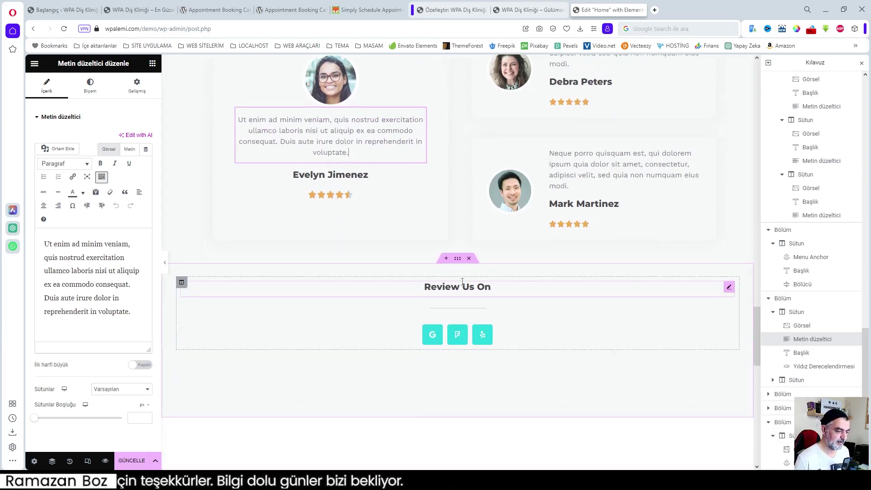
pyautogui.scroll(3, 594, 213)
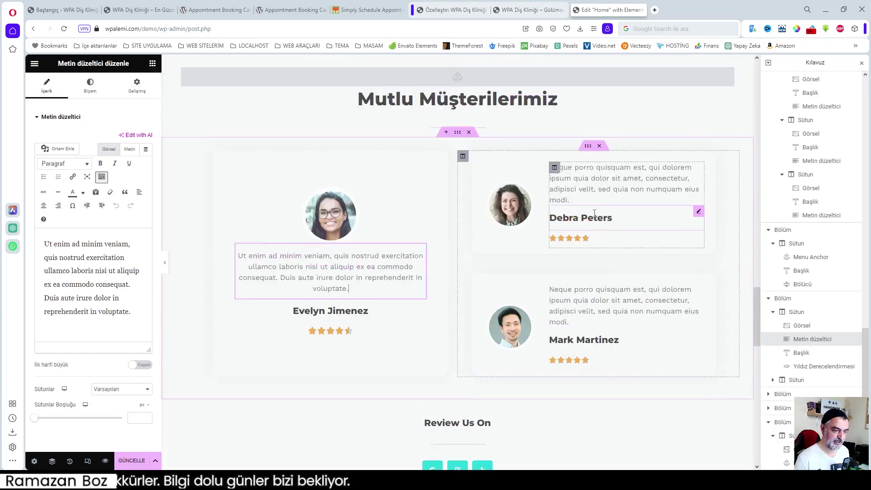
pyautogui.click(594, 193)
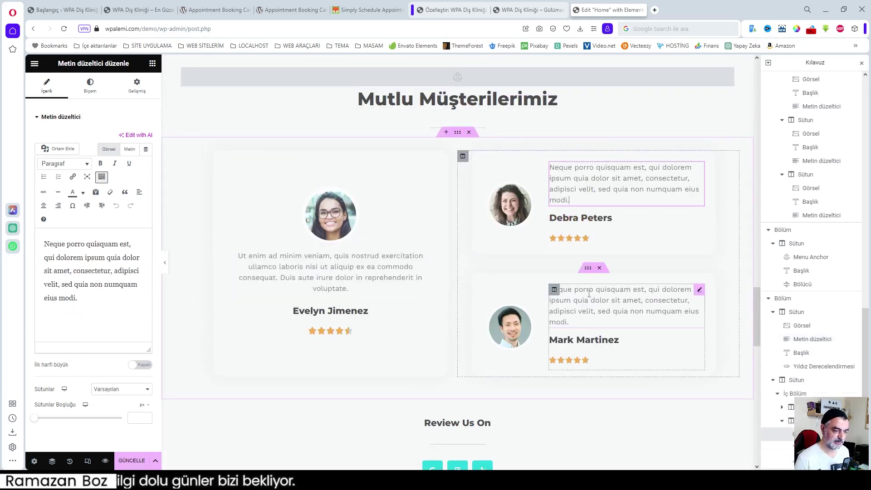
pyautogui.scroll(-3, 429, 396)
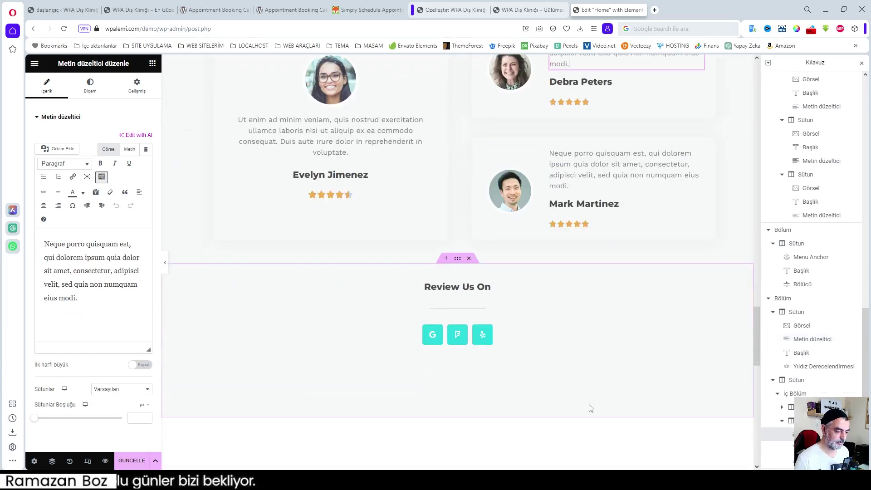
pyautogui.click(448, 287)
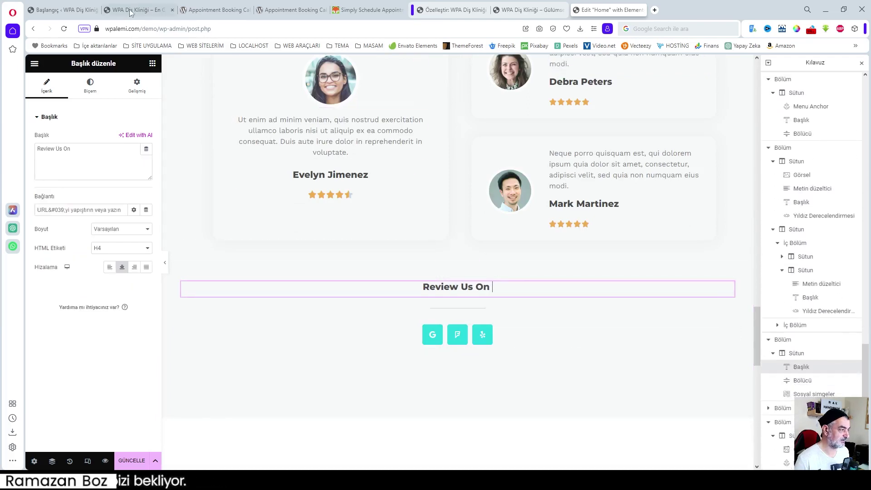
pyautogui.tripleClick(82, 151)
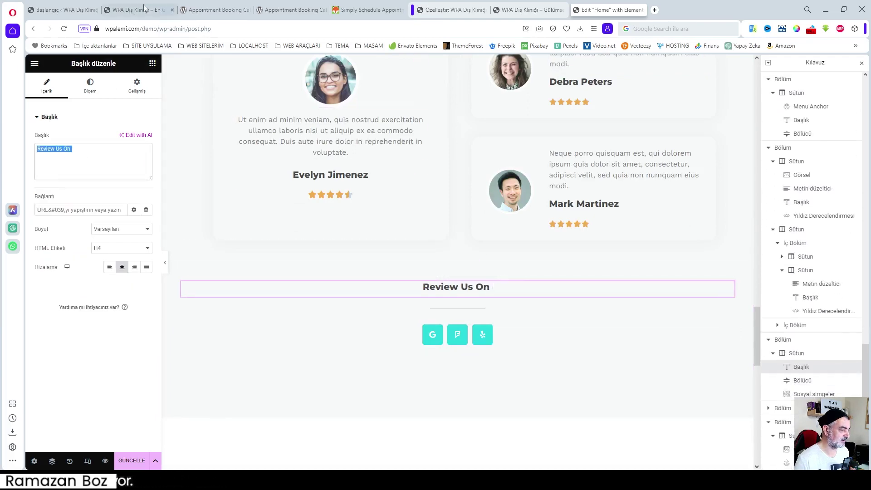
pyautogui.click(144, 8)
pyautogui.scroll(-8, 521, 321)
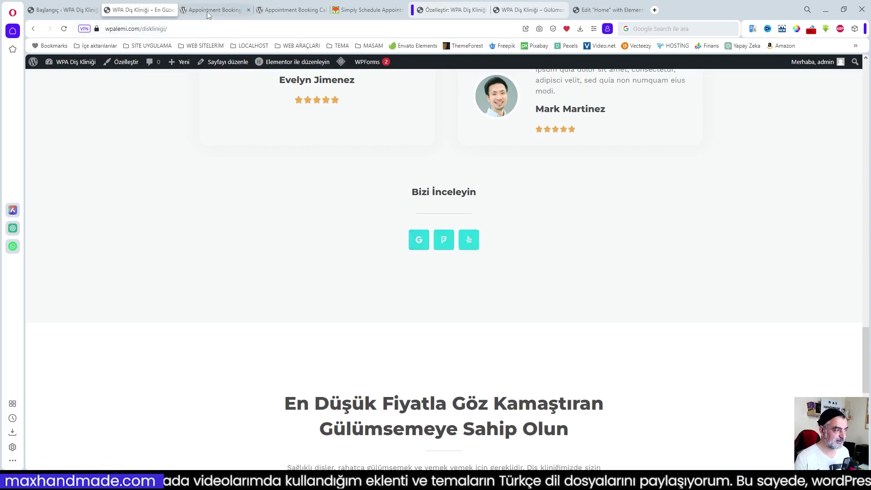
pyautogui.click(631, 16)
pyautogui.scroll(-3, 553, 304)
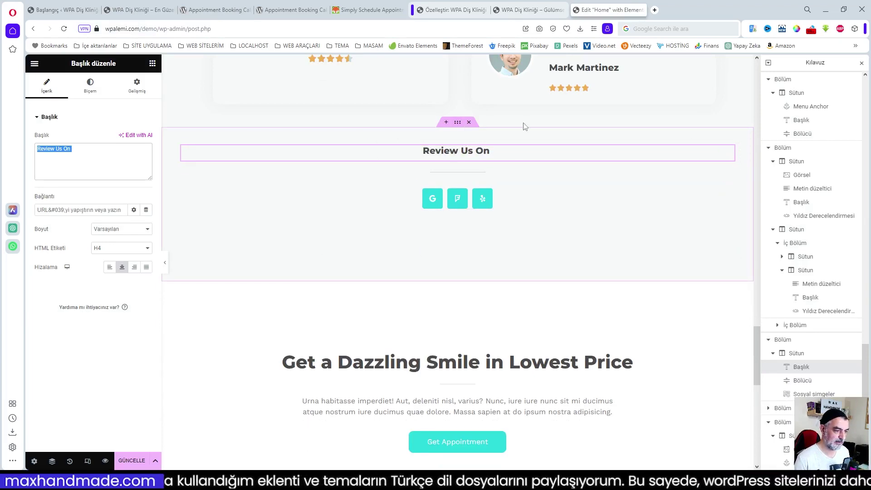
# - Delete the Review Us On section from the homepage
pyautogui.click(470, 123)
pyautogui.scroll(5, 286, 206)
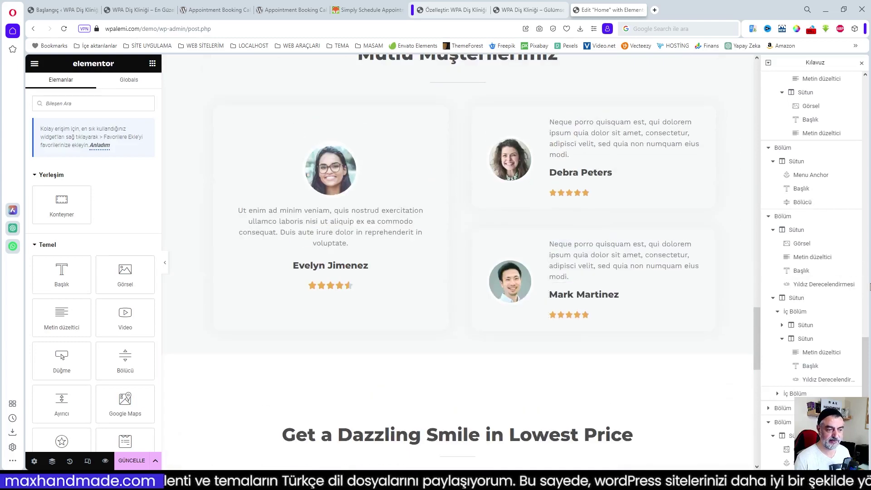
pyautogui.scroll(-3, 613, 240)
pyautogui.scroll(-3, 571, 247)
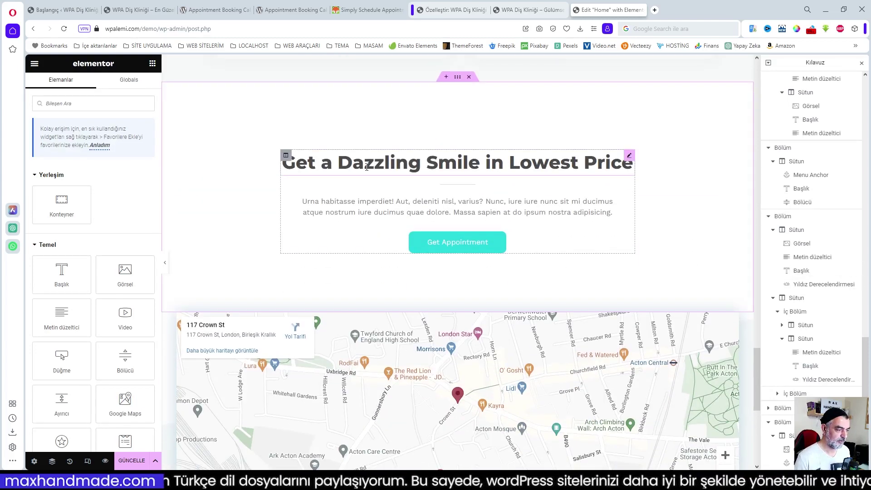
pyautogui.scroll(4, 442, 182)
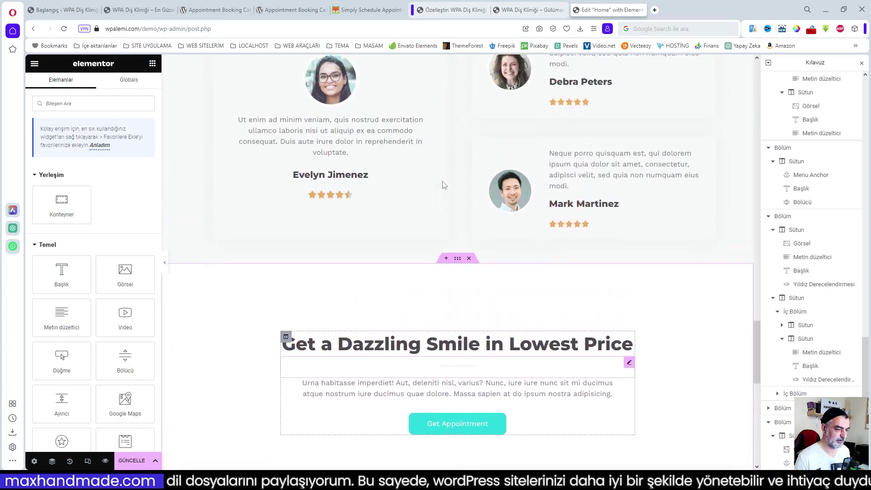
pyautogui.scroll(-3, 442, 186)
# - Change the Get a Dazzling Smile heading to 'En Düşük Fiyatla Göz Kamaştıran Gülümsemeye Sahip Olun'
pyautogui.click(283, 201)
pyautogui.click(138, 9)
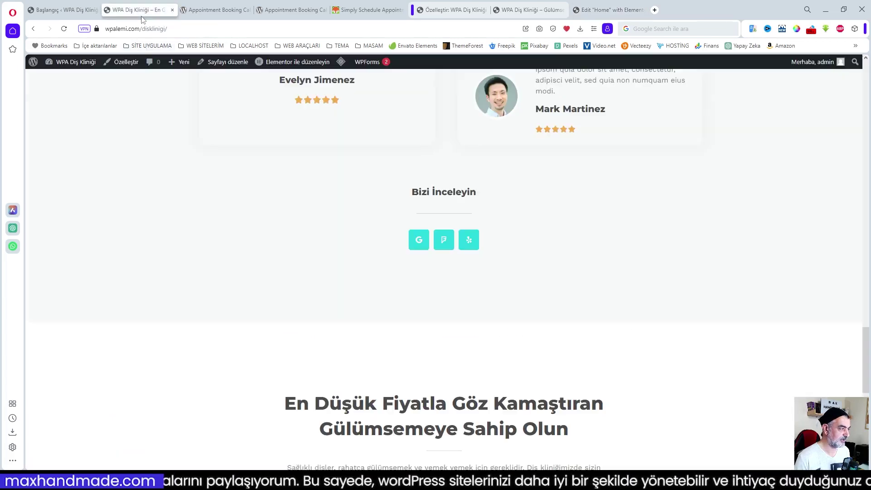
pyautogui.scroll(-4, 531, 320)
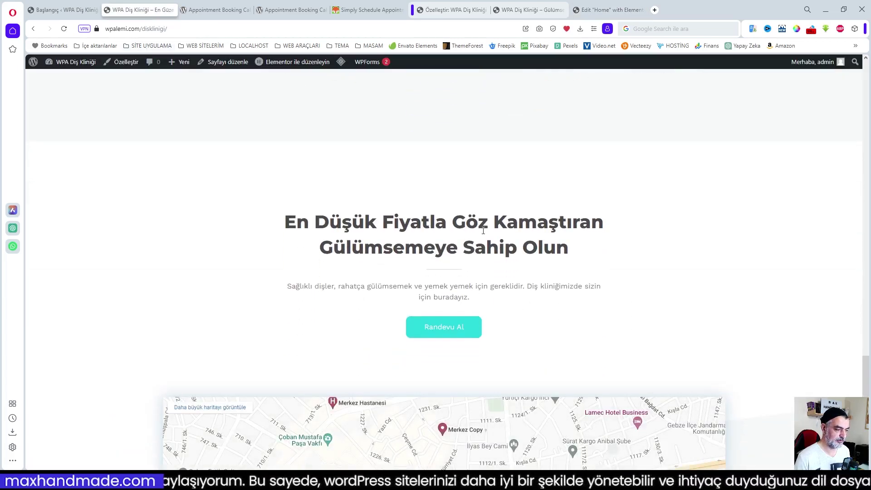
pyautogui.moveTo(285, 221); pyautogui.dragTo(579, 253)
pyautogui.hotkey('ctrl', 'c')
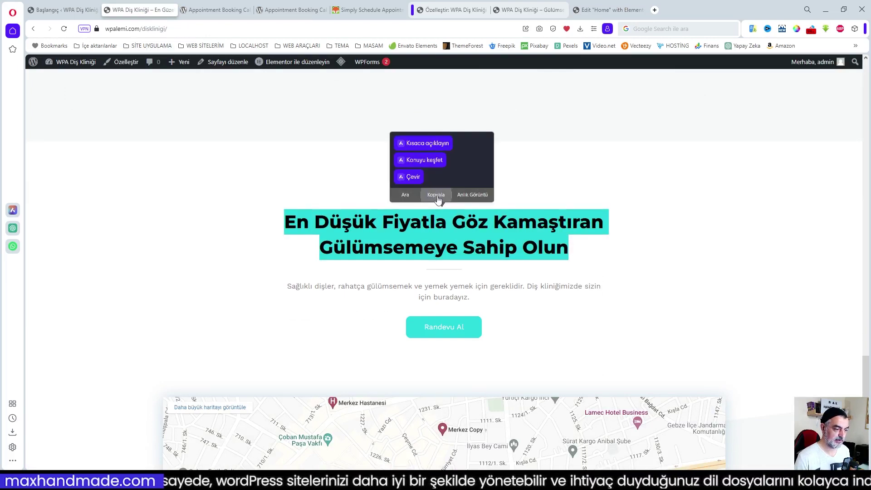
pyautogui.click(437, 198)
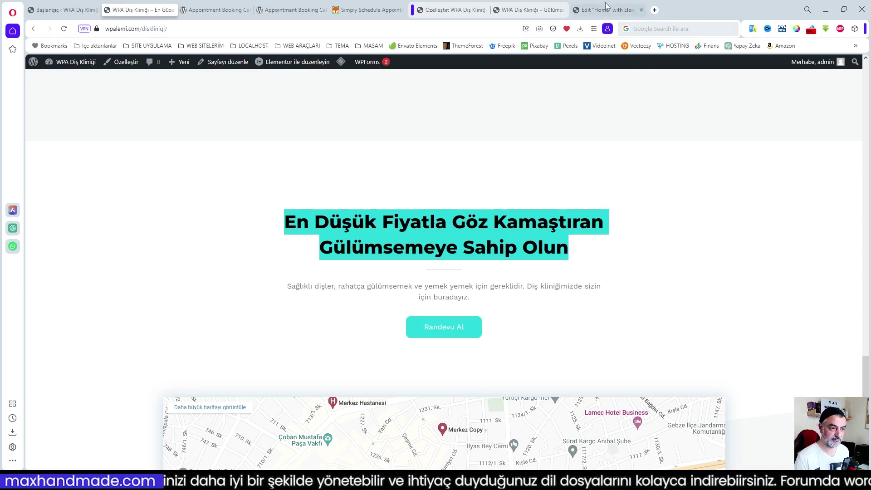
pyautogui.moveTo(606, 11)
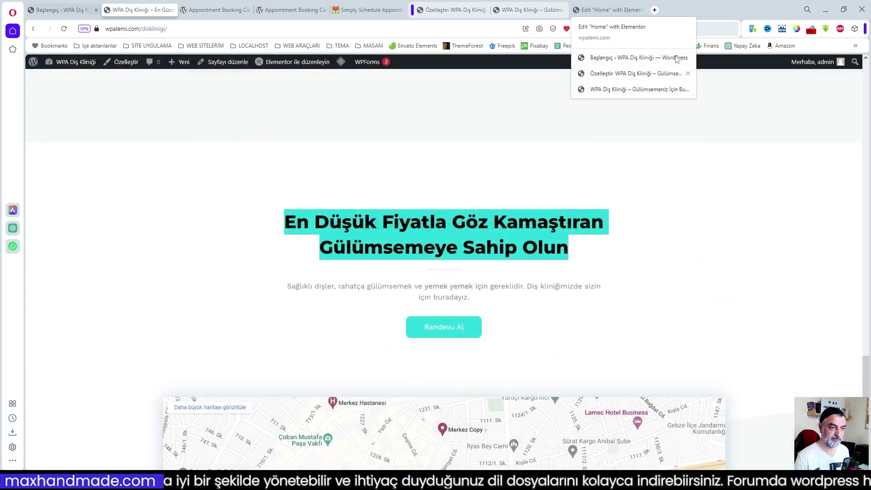
pyautogui.click(608, 11)
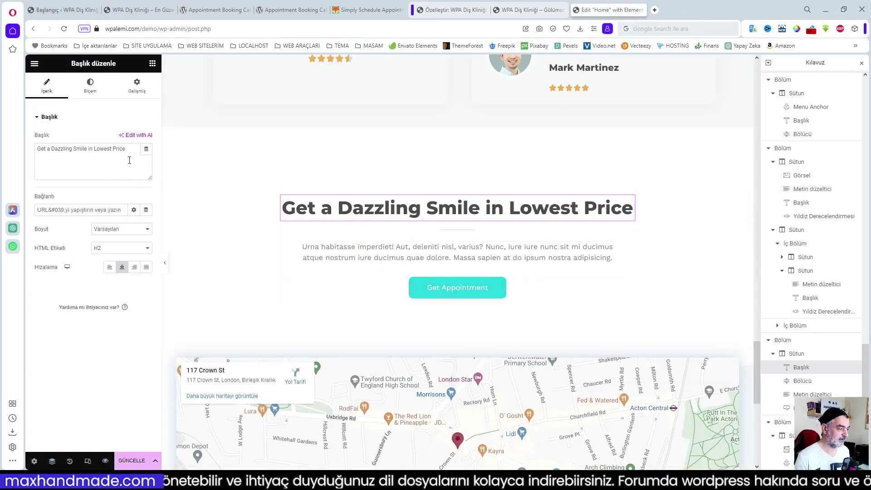
pyautogui.moveTo(127, 150); pyautogui.dragTo(37, 152)
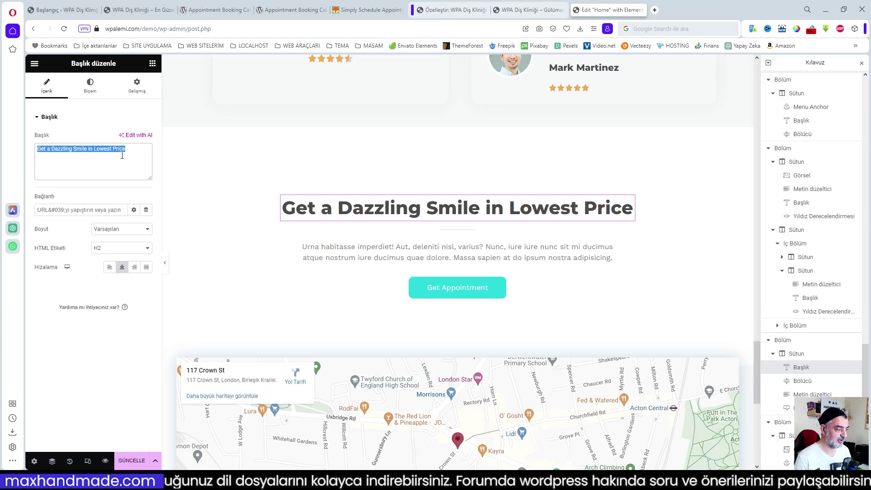
pyautogui.click(138, 9)
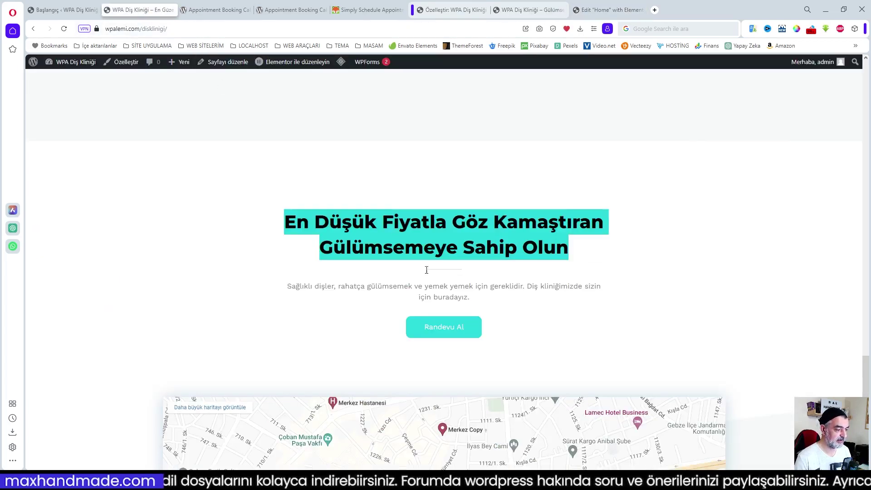
pyautogui.rightClick(386, 230)
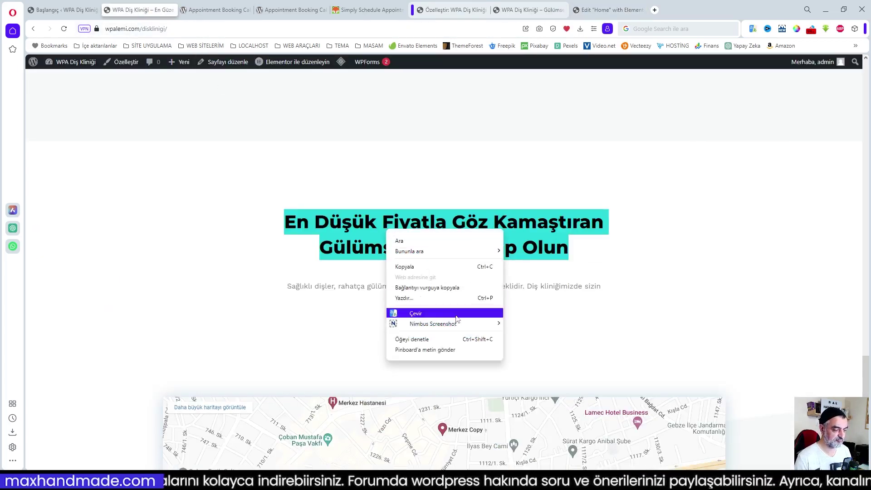
pyautogui.click(431, 267)
pyautogui.click(601, 10)
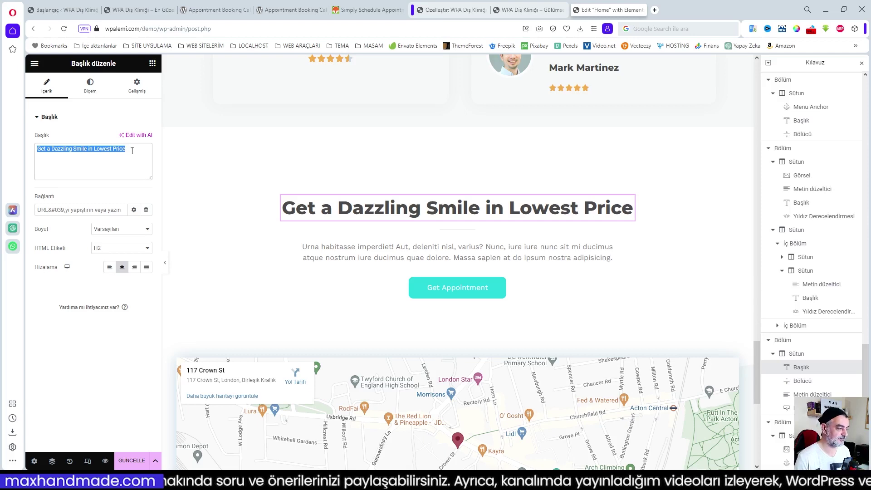
pyautogui.moveTo(132, 151); pyautogui.dragTo(34, 150)
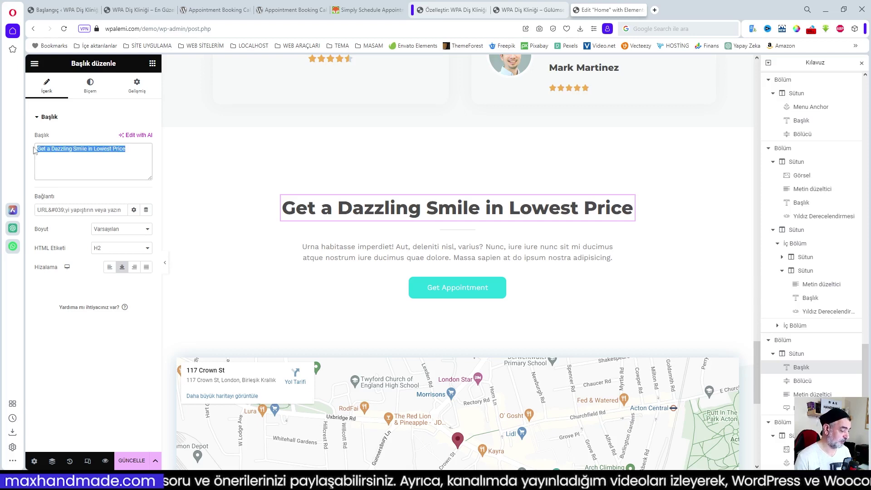
pyautogui.hotkey('ctrl', 'v')
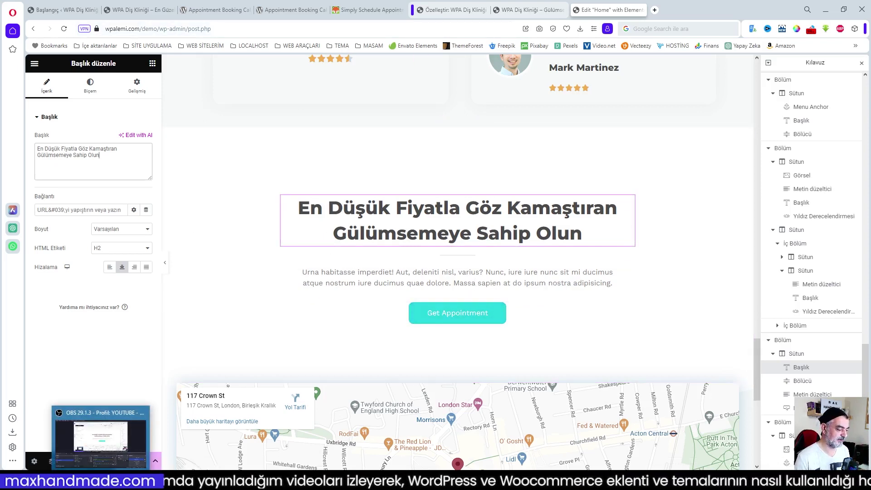
# - Replace the placeholder paragraph with 'Sağlıklı dişler, rahatça gülümsemek ve yemek yemek için gereklidir…'
pyautogui.click(132, 10)
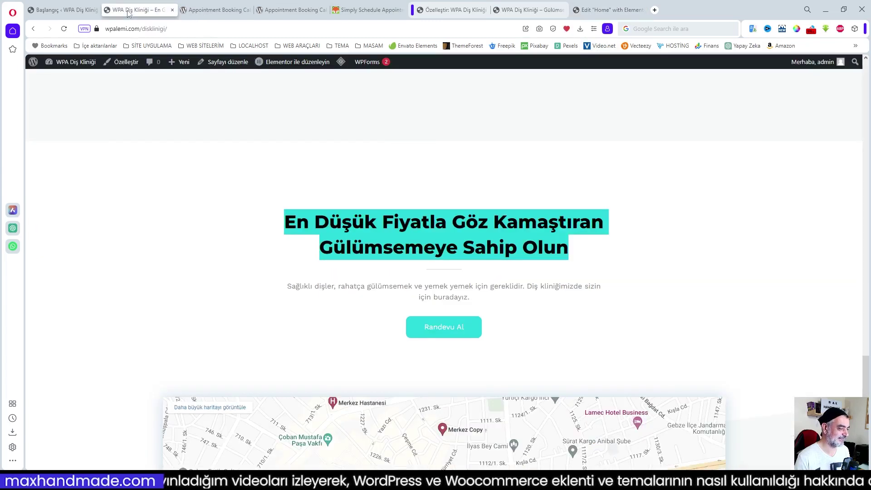
pyautogui.click(305, 289)
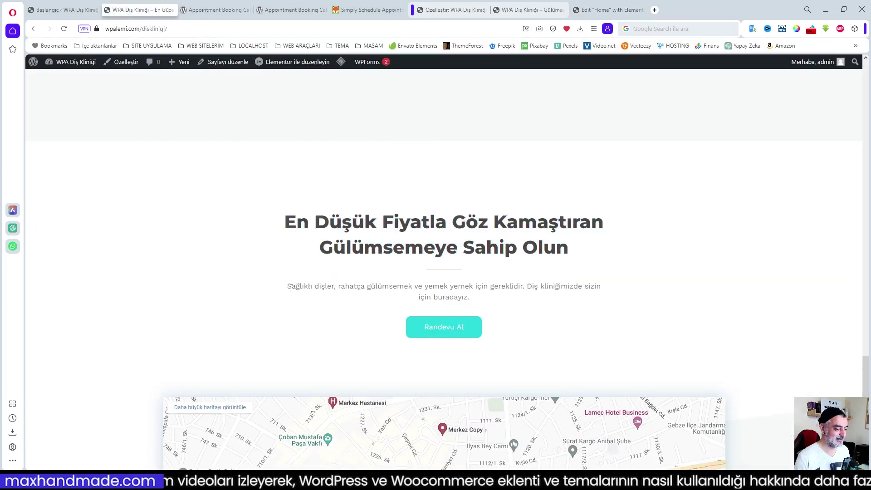
pyautogui.moveTo(291, 289); pyautogui.dragTo(462, 295)
pyautogui.hotkey('ctrl', 'c')
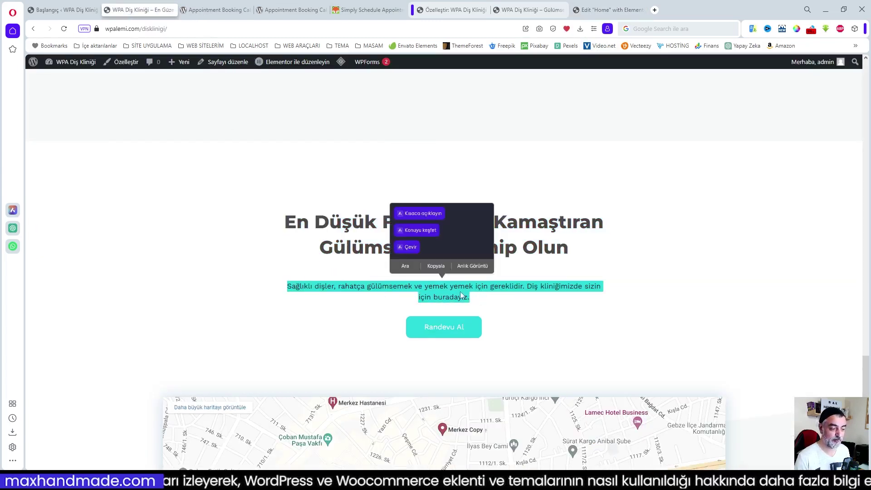
pyautogui.click(436, 265)
pyautogui.click(612, 10)
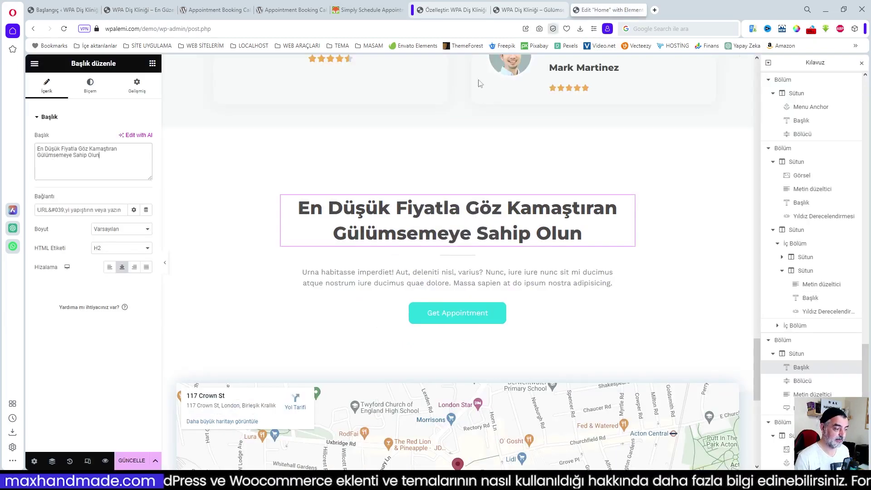
pyautogui.click(356, 286)
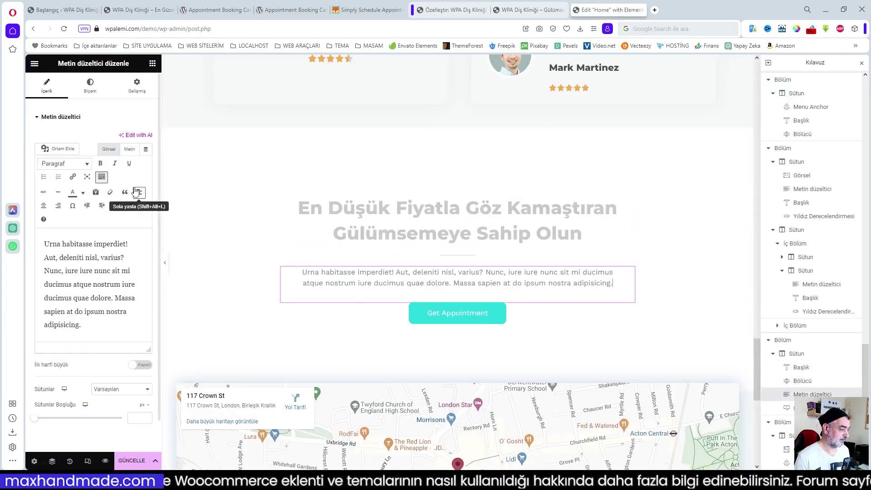
pyautogui.moveTo(82, 325); pyautogui.dragTo(33, 239)
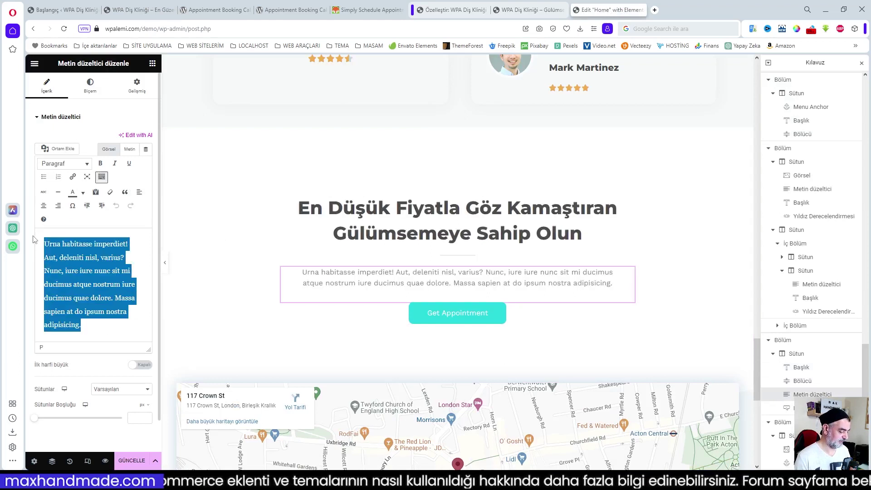
pyautogui.hotkey('ctrl', 'v')
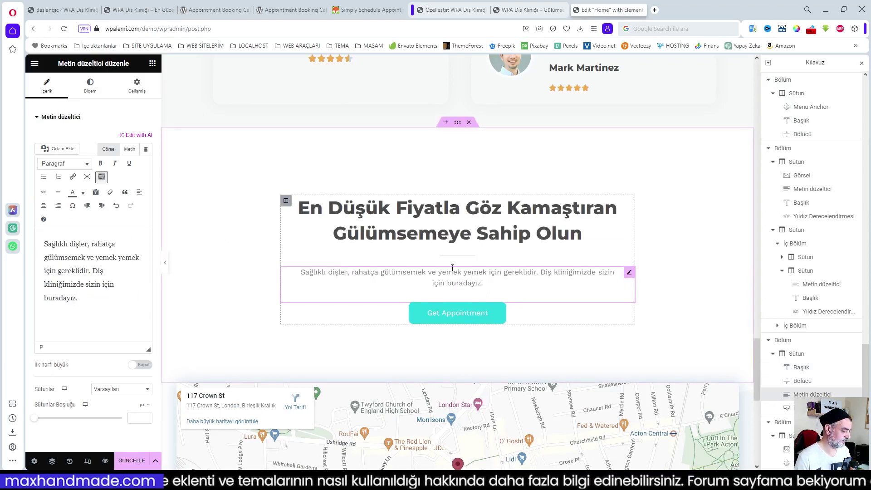
pyautogui.click(497, 320)
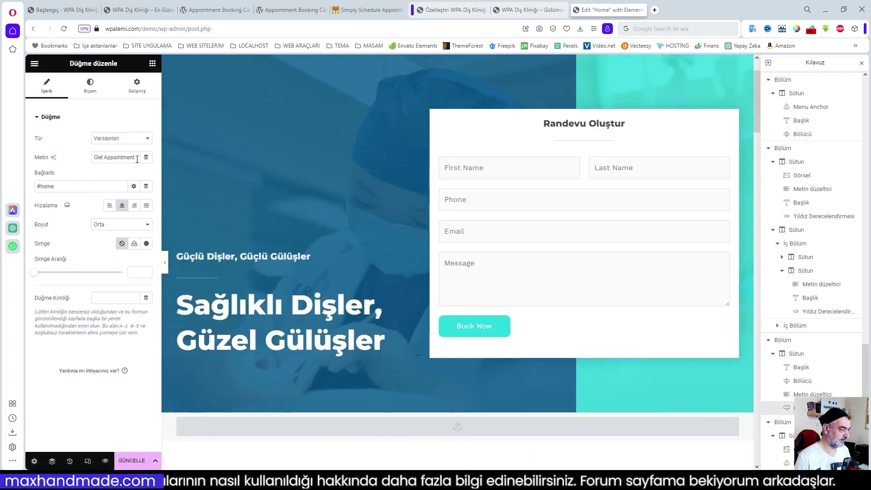
# - Change the Get Appointment button label to 'Randevu Al'
pyautogui.moveTo(136, 159); pyautogui.dragTo(73, 158)
pyautogui.write('Randevu Al')
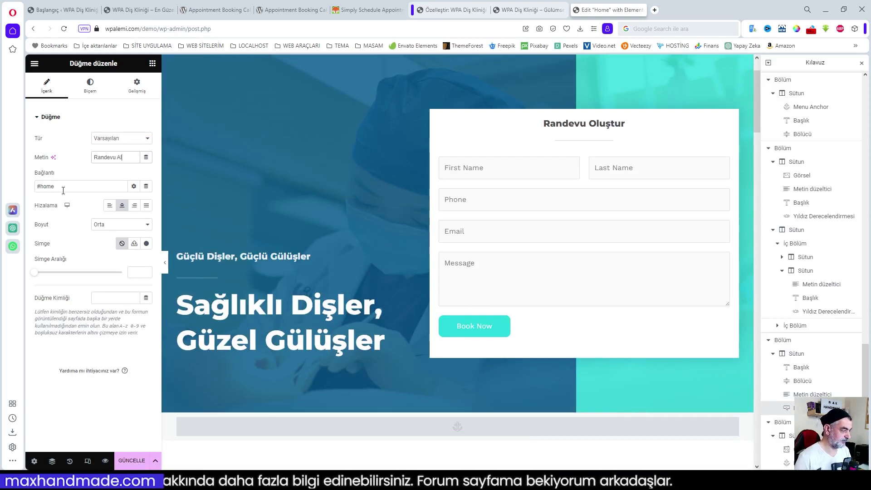
pyautogui.click(61, 187)
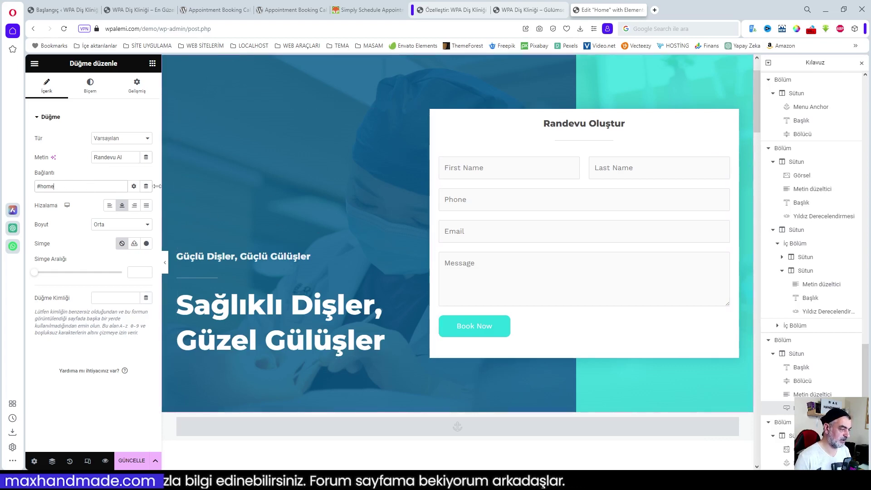
# - Change the top Menu Anchor's ID from 'anasayfa' to 'home' and save the homepage
pyautogui.scroll(3, 523, 184)
pyautogui.scroll(3, 792, 207)
pyautogui.scroll(10, 794, 204)
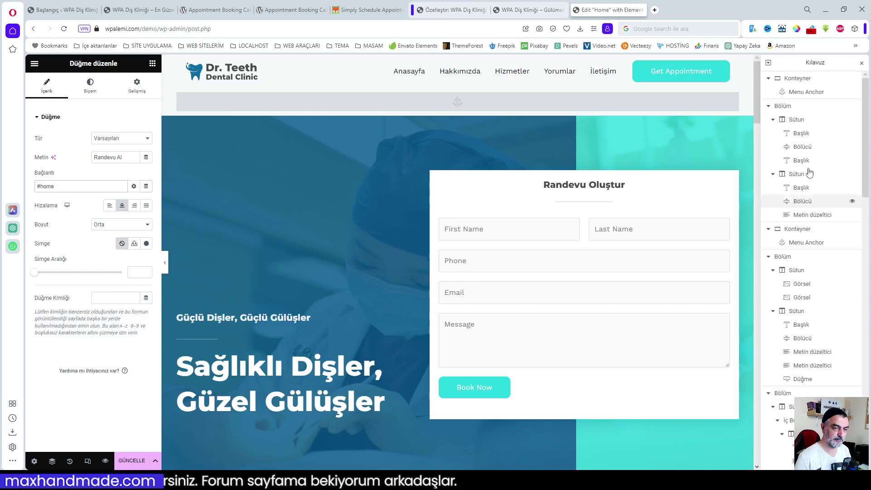
pyautogui.click(803, 92)
pyautogui.doubleClick(68, 148)
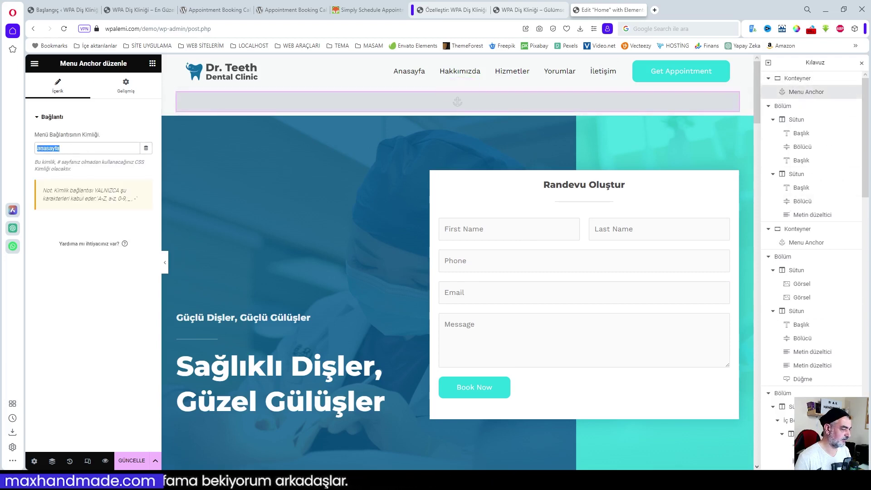
pyautogui.write('home')
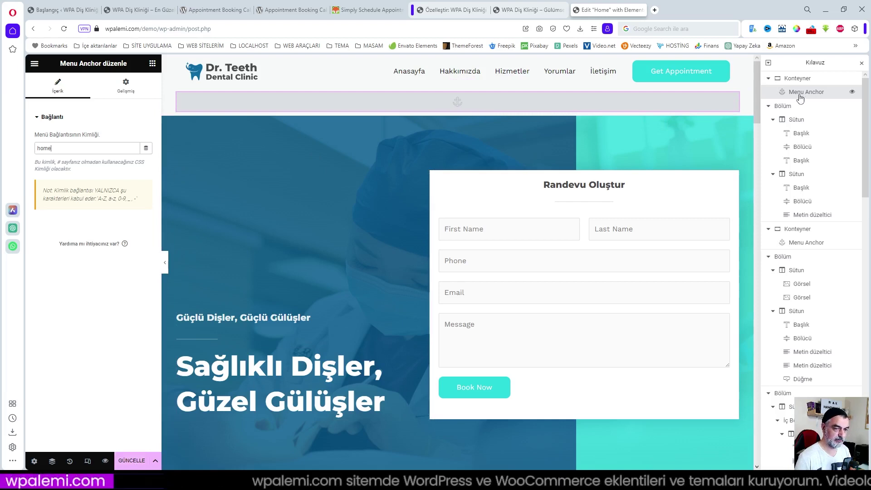
pyautogui.click(133, 464)
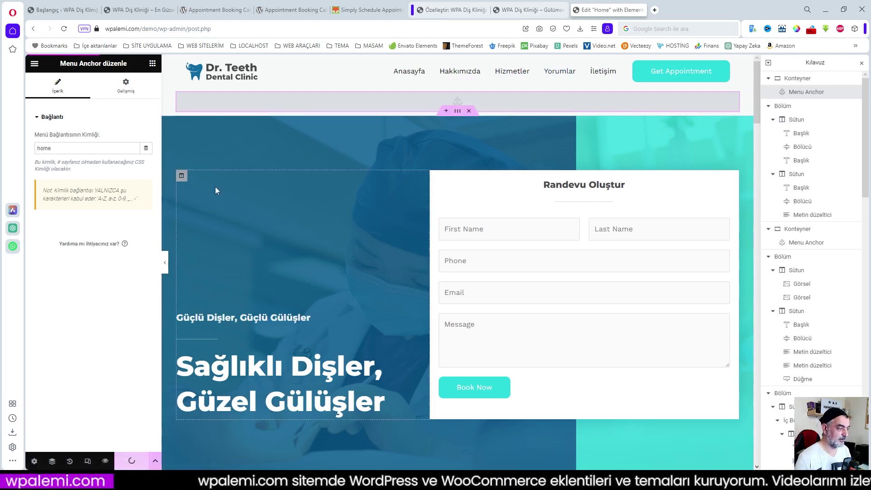
pyautogui.click(152, 65)
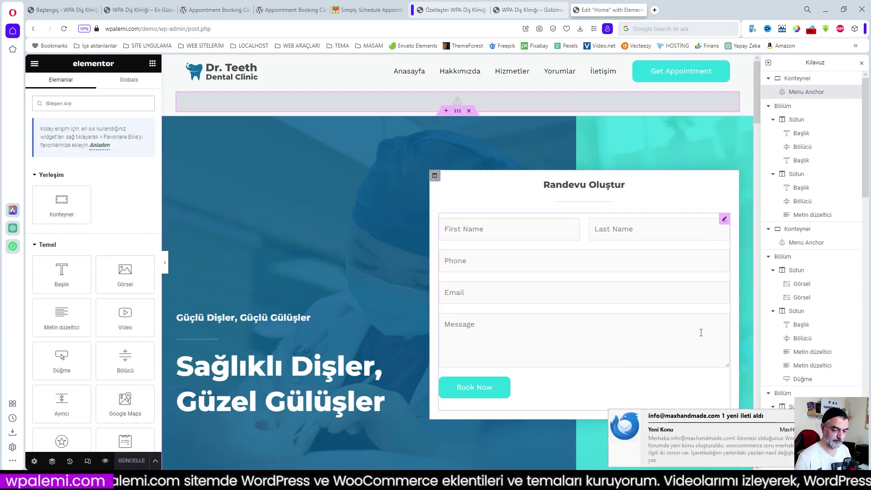
# - Scroll the canvas down to the Google map of 117 Crown St below the Randevu Al button
pyautogui.scroll(-15, 700, 332)
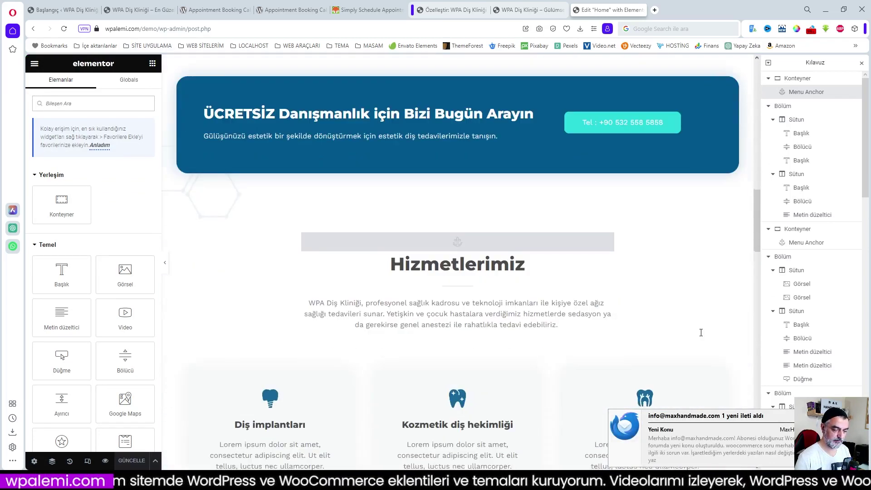
pyautogui.moveTo(756, 277); pyautogui.dragTo(773, 417)
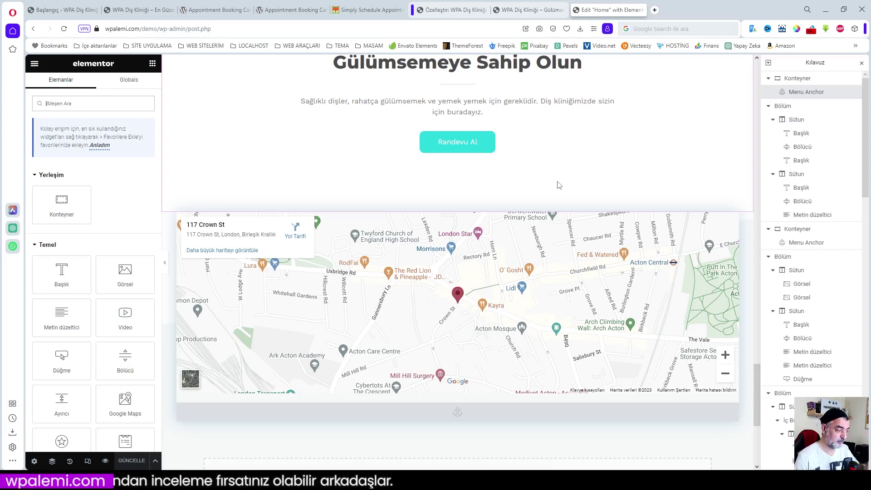
pyautogui.scroll(-3, 594, 278)
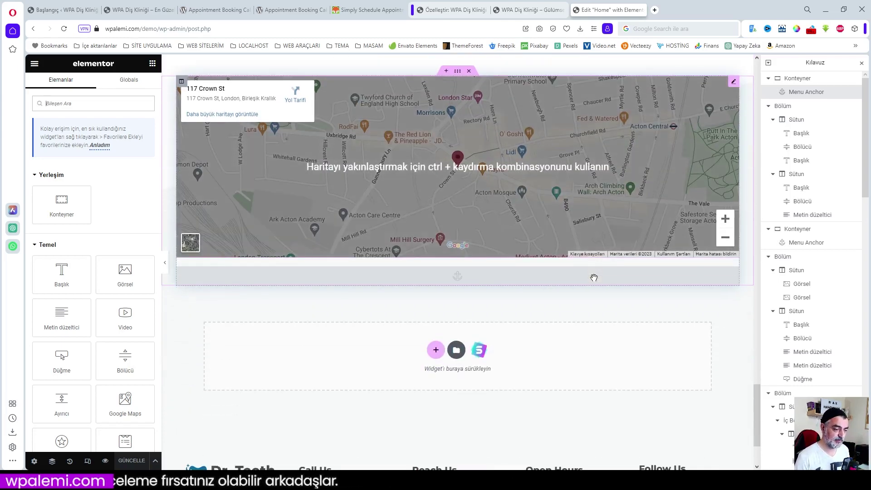
pyautogui.scroll(6, 596, 277)
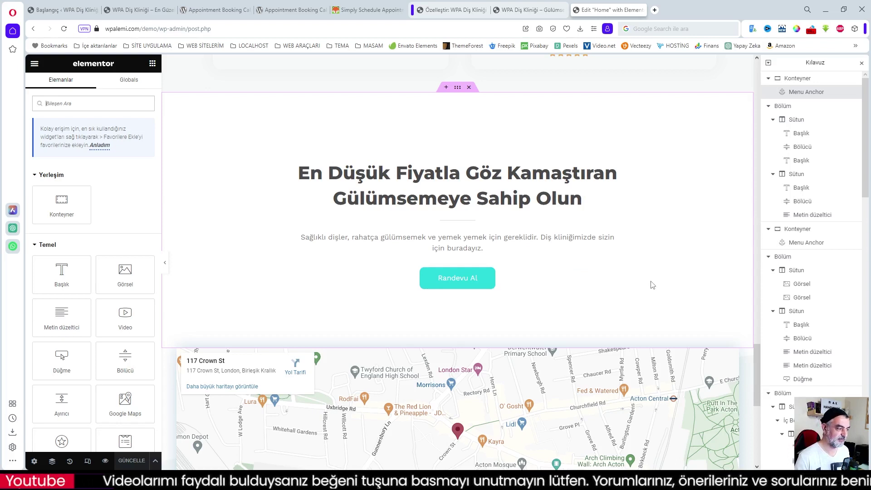
pyautogui.scroll(-3, 652, 285)
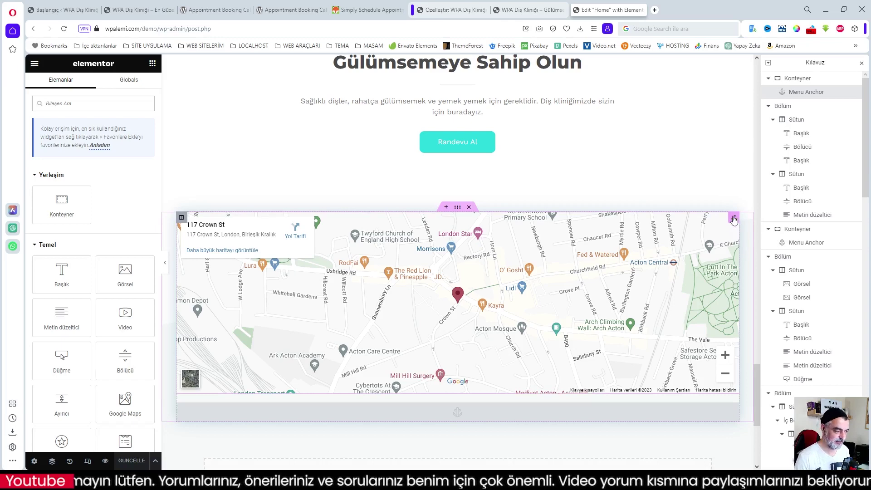
# - Replace the map widget's London address with 'merkez gebze 41400 gebze kocaeli'
pyautogui.click(733, 218)
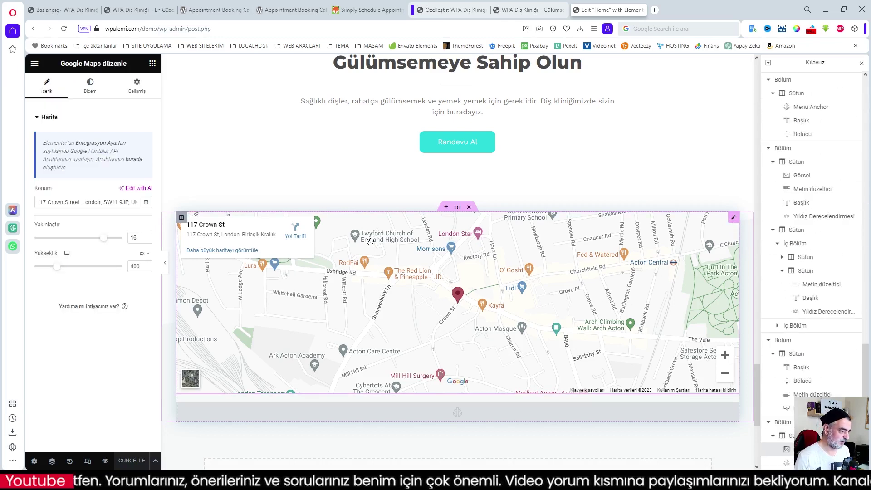
pyautogui.moveTo(38, 202); pyautogui.dragTo(195, 213)
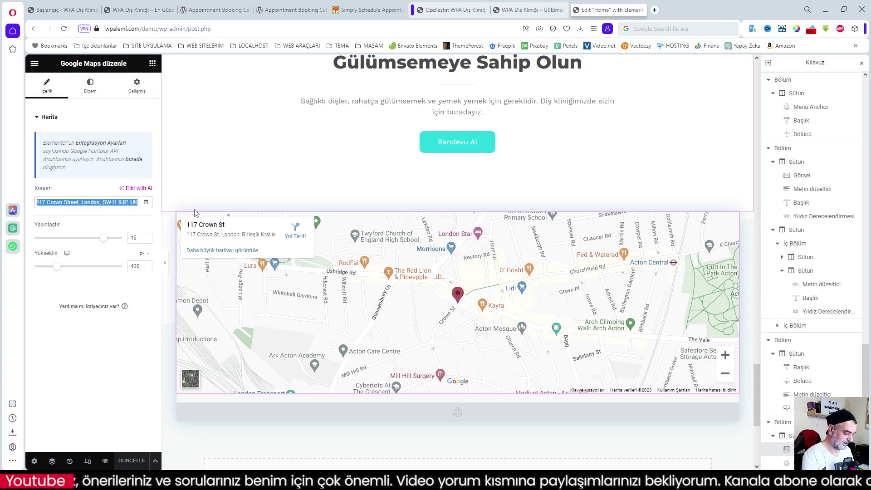
pyautogui.write('mer')
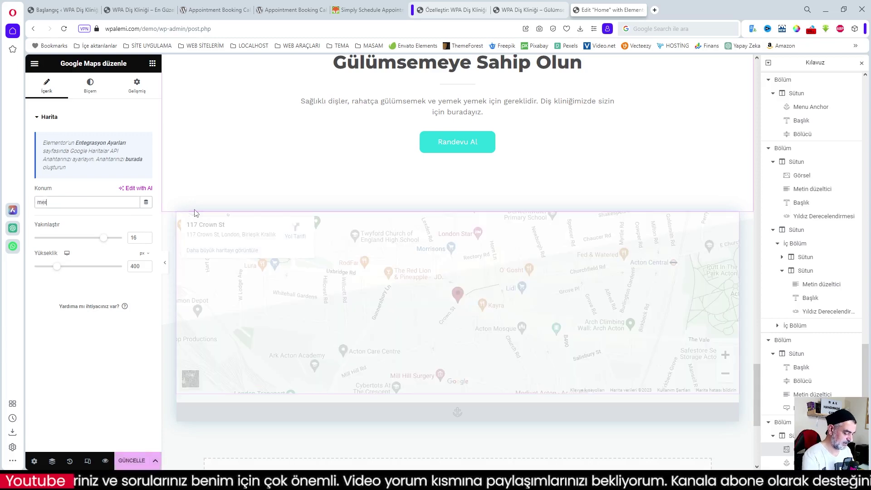
pyautogui.write('kez ge')
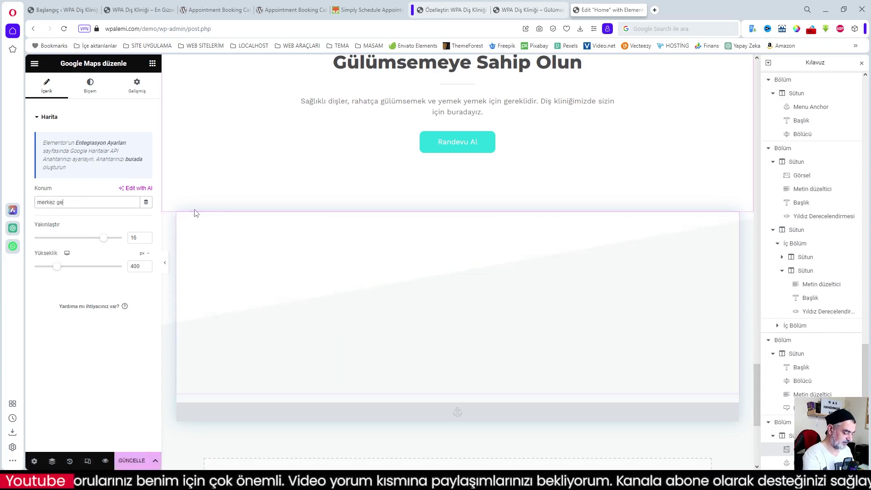
pyautogui.write('bze 41400')
pyautogui.write(' gebze')
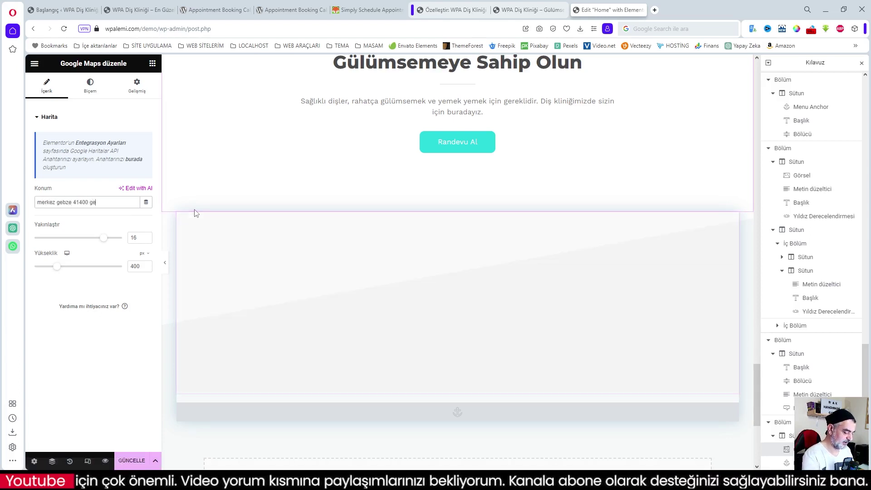
pyautogui.write('kocaeli')
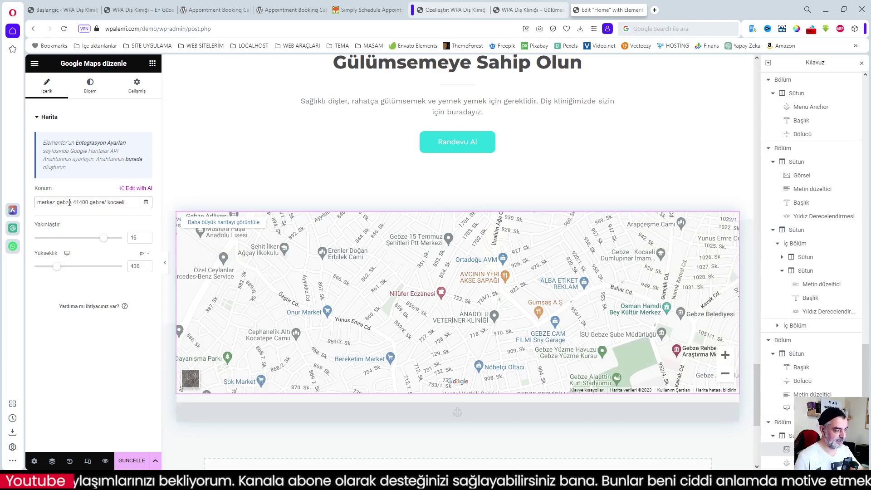
pyautogui.scroll(-3, 523, 321)
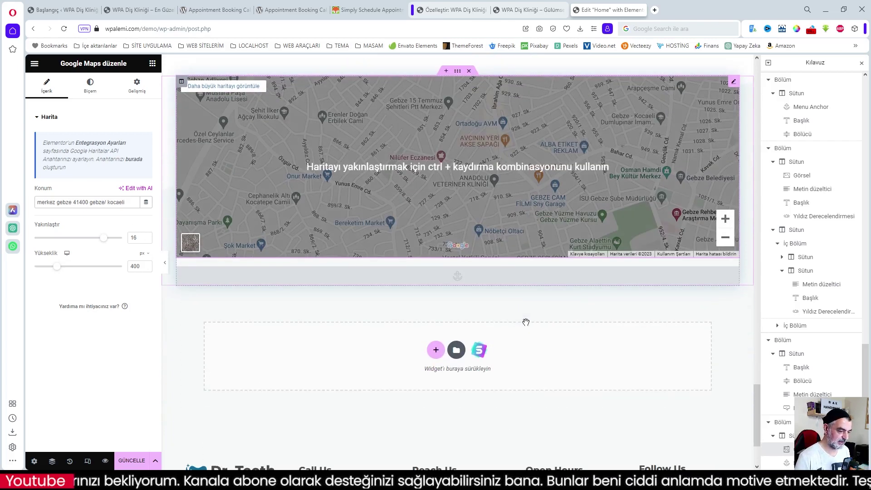
pyautogui.scroll(3, 523, 321)
pyautogui.scroll(3, 524, 321)
pyautogui.scroll(-3, 524, 321)
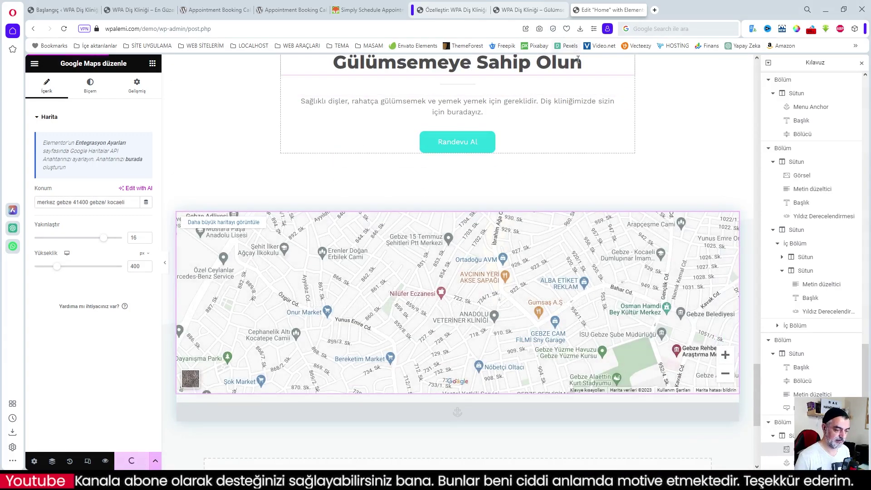
# - Reload the live clinic homepage and test the Anasayfa and Hakkımızda menu links
pyautogui.click(529, 11)
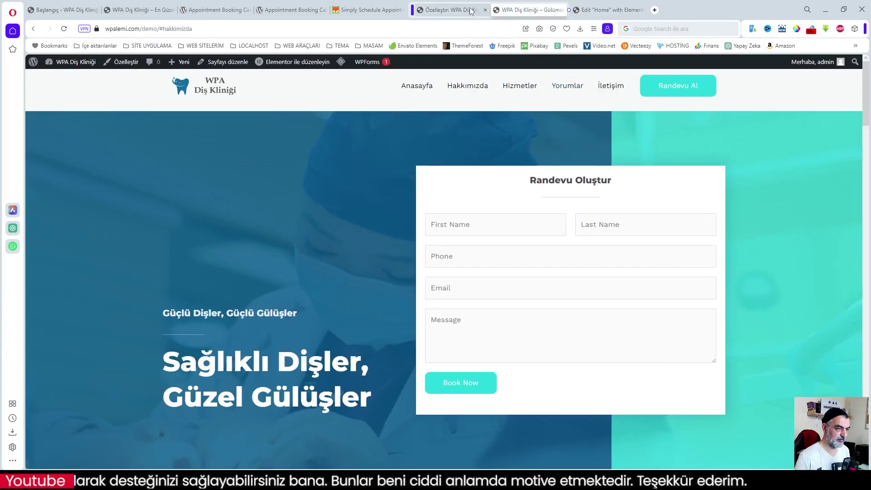
pyautogui.click(64, 29)
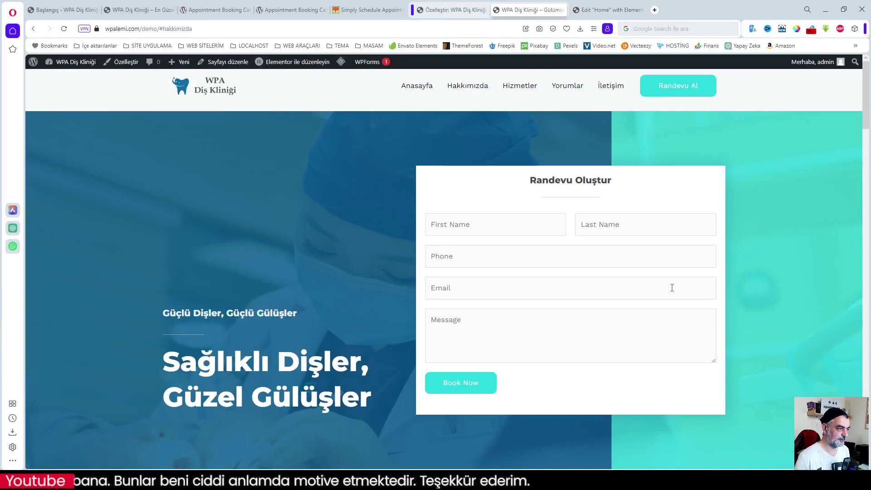
pyautogui.click(415, 87)
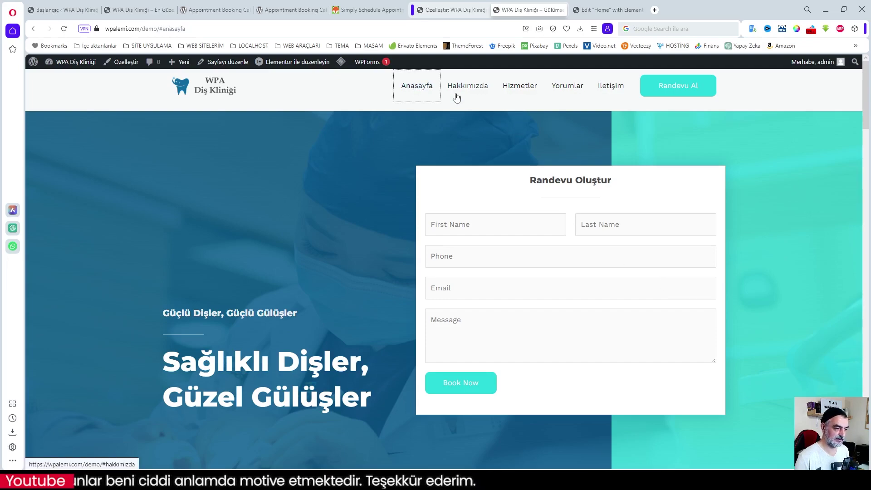
pyautogui.click(473, 92)
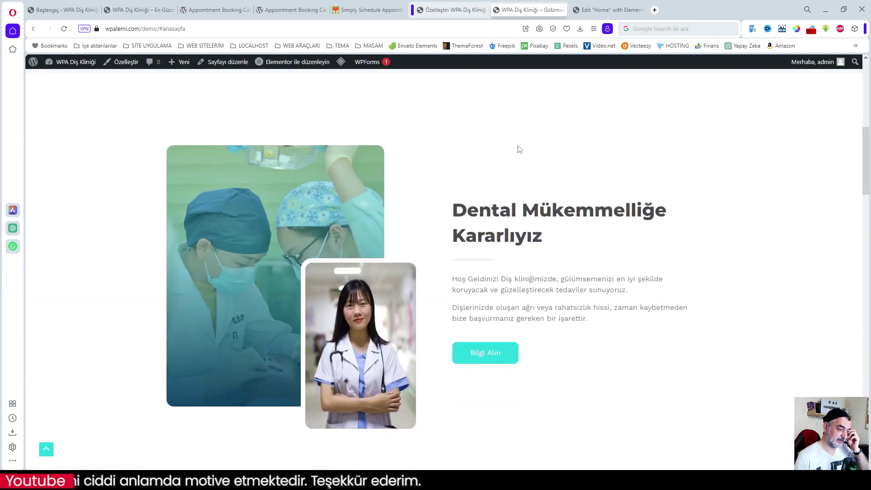
# - Scroll down the live page to check the Gebze map and footer, then return to the customizer tab
pyautogui.scroll(-10, 561, 187)
pyautogui.scroll(-2, 563, 186)
pyautogui.scroll(5, 564, 186)
pyautogui.scroll(-10, 564, 188)
pyautogui.scroll(-10, 564, 188)
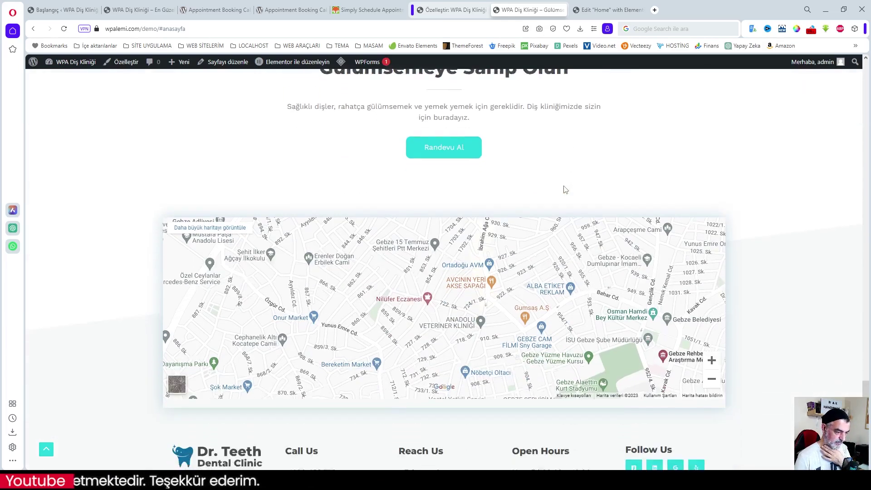
pyautogui.scroll(-3, 564, 189)
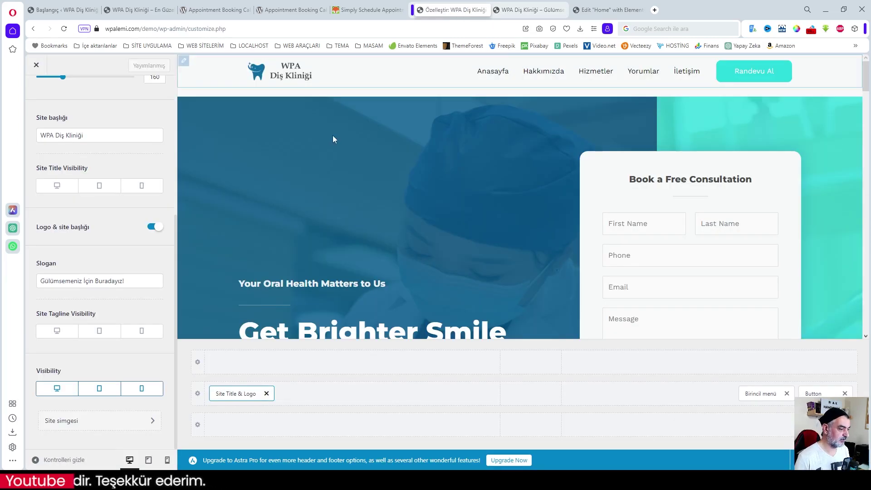
pyautogui.click(452, 10)
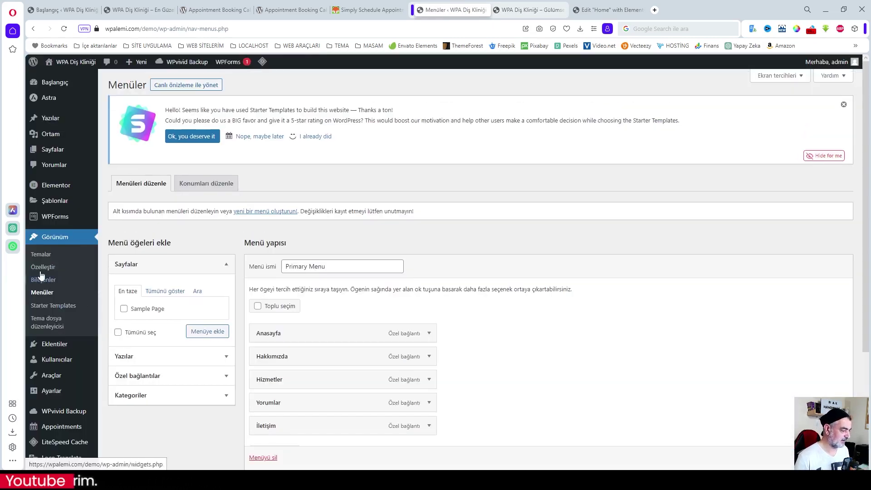
# - Inspect the block inside the first footer widget in the Customizer's footer builder
pyautogui.click(41, 267)
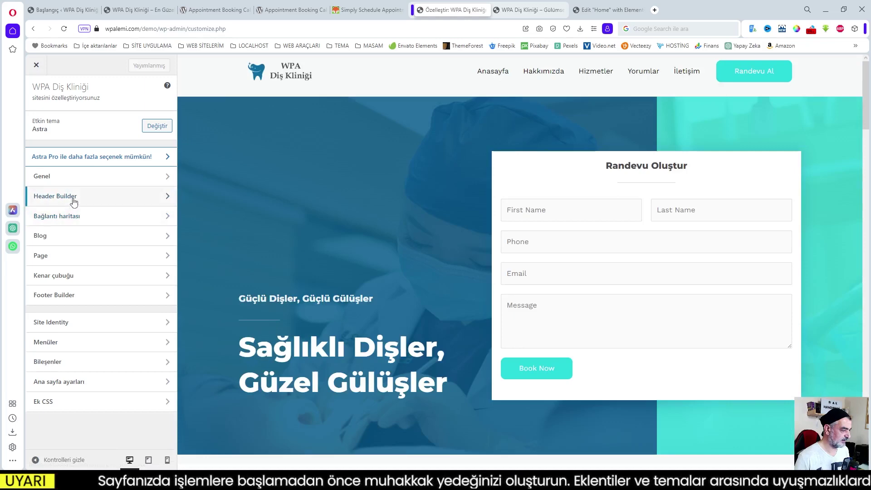
pyautogui.click(67, 299)
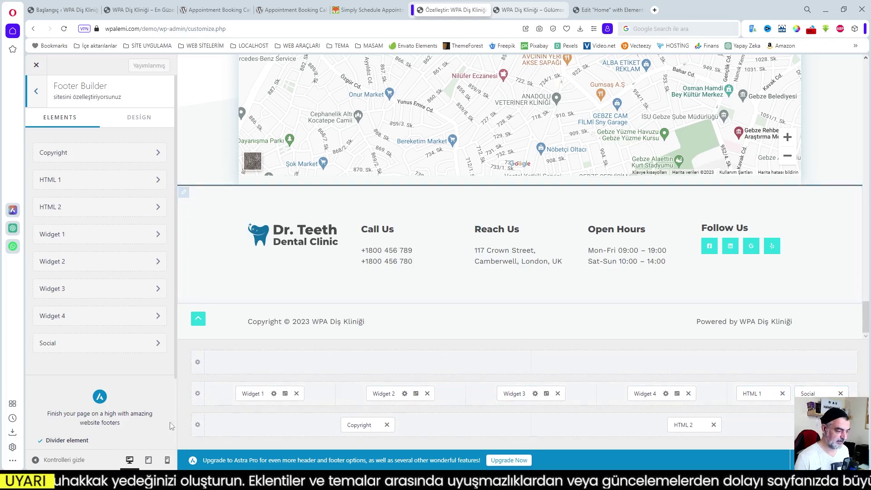
pyautogui.click(251, 394)
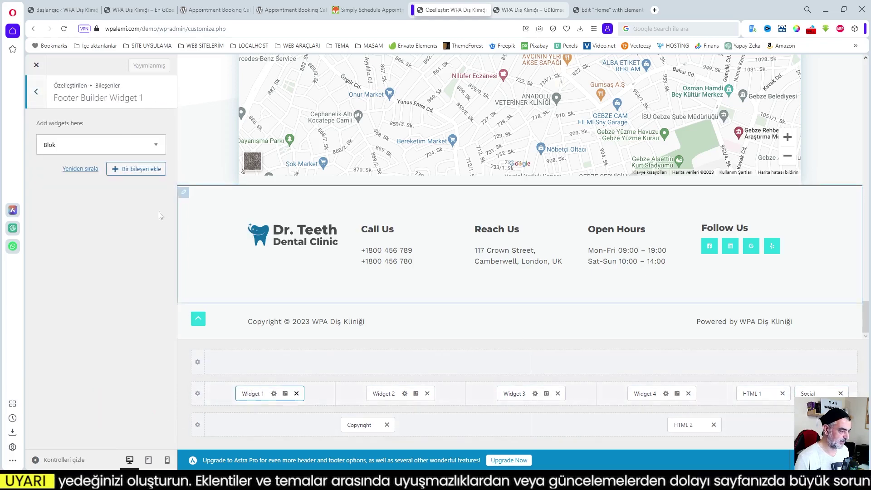
pyautogui.click(250, 232)
pyautogui.moveTo(158, 189)
pyautogui.mouseDown()
pyautogui.moveTo(157, 213)
pyautogui.moveTo(157, 188)
pyautogui.mouseUp()
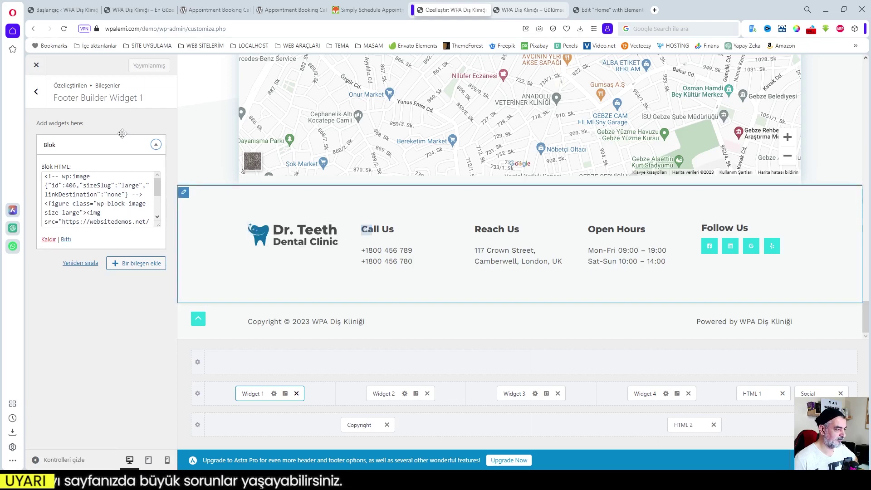
# - Exit the Customizer and go to the Bileşenler widgets admin page
pyautogui.click(36, 93)
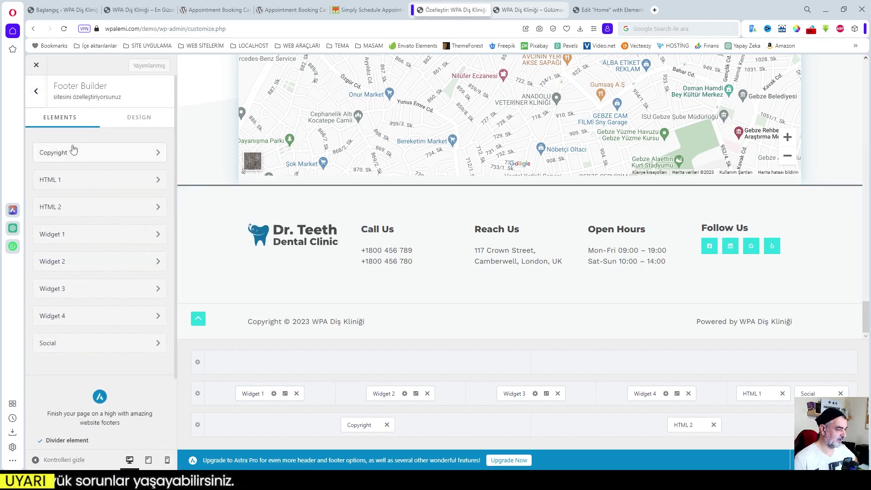
pyautogui.click(35, 93)
pyautogui.click(36, 66)
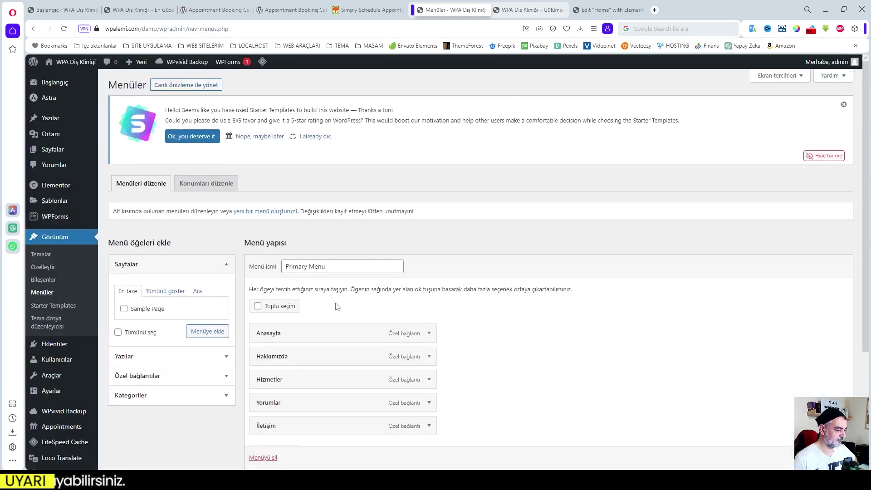
pyautogui.click(52, 281)
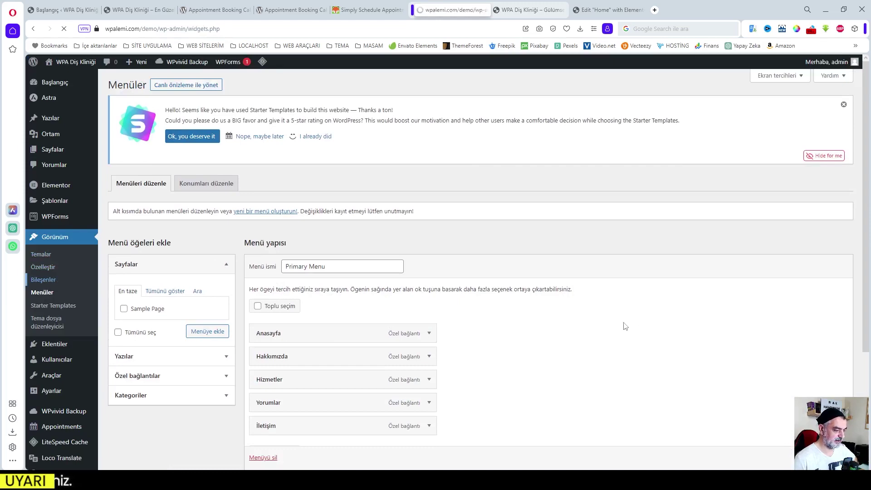
# - Delete the existing block from Footer Builder Widget 1
pyautogui.scroll(-3, 583, 321)
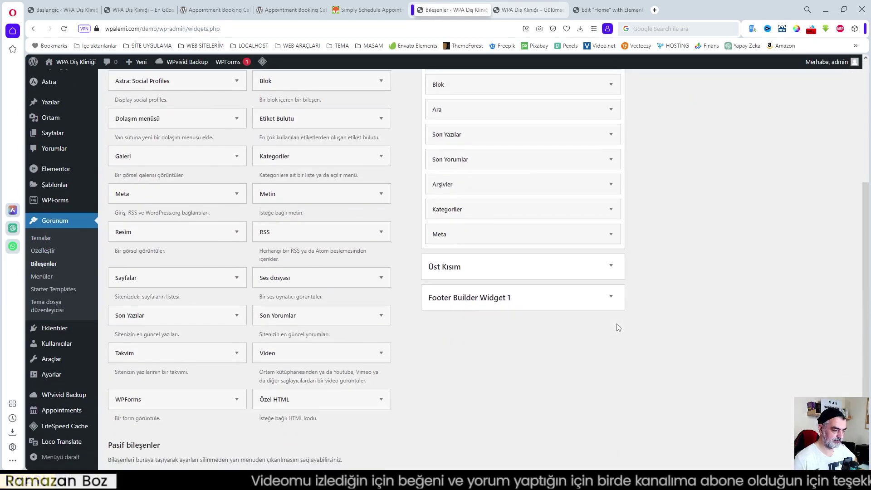
pyautogui.click(610, 387)
pyautogui.scroll(-2, 611, 386)
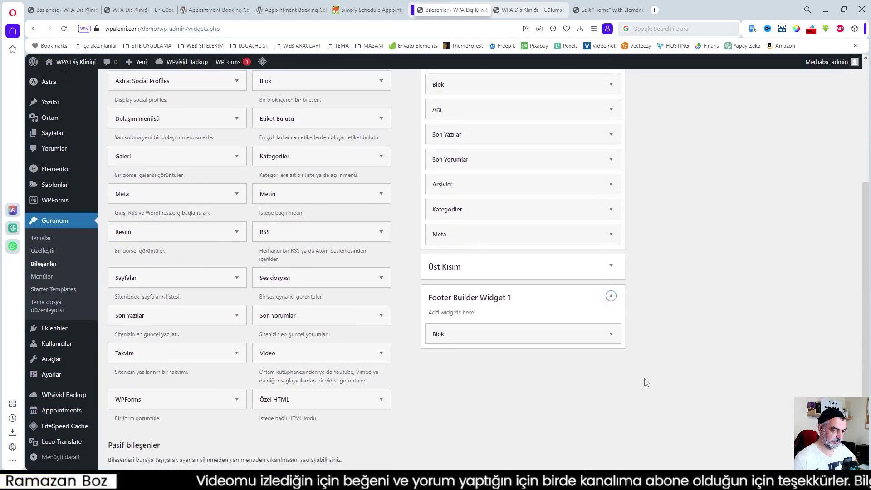
pyautogui.click(612, 334)
pyautogui.scroll(-3, 614, 345)
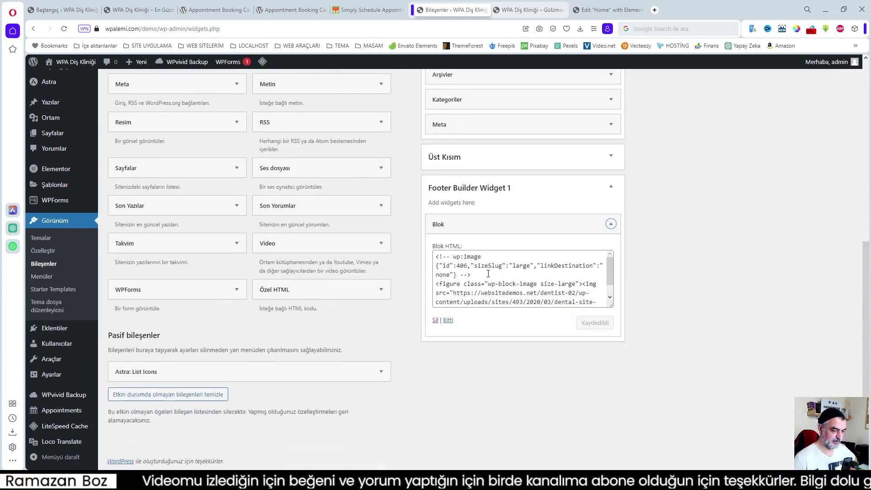
pyautogui.click(435, 320)
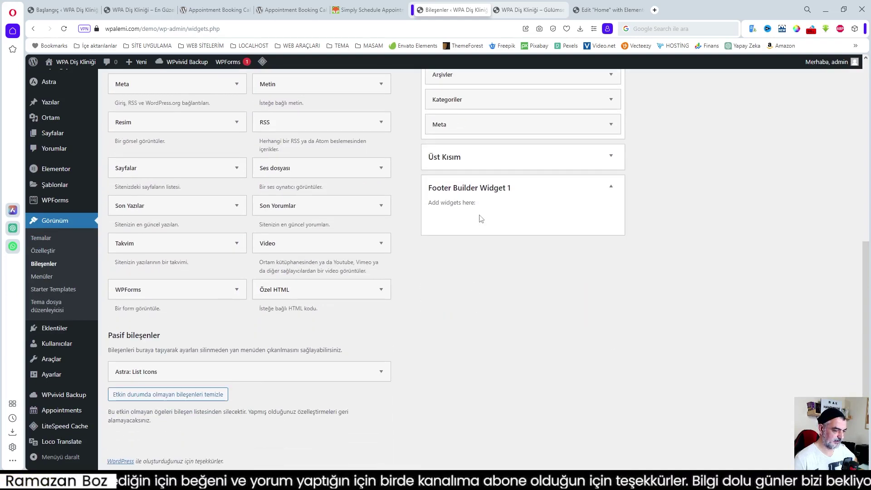
# - Add a Resim widget showing the WPA Diş Kliniği logo, save it, and reload the live site
pyautogui.scroll(2, 401, 307)
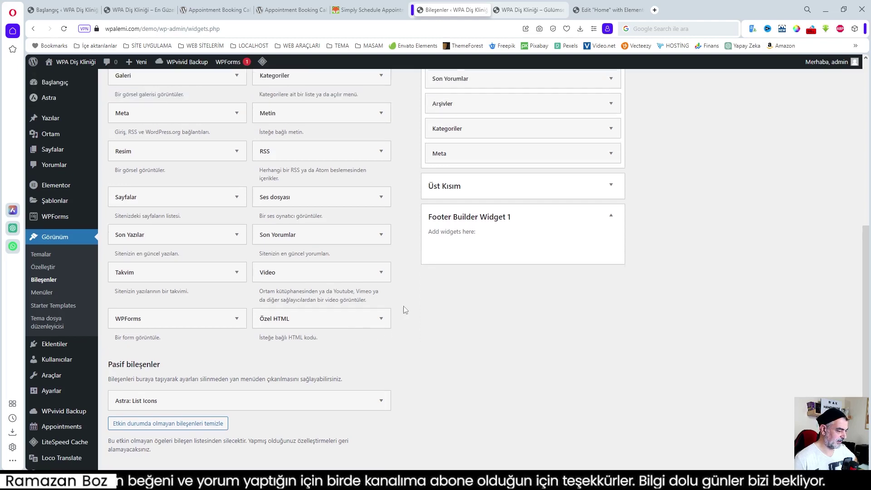
pyautogui.scroll(3, 350, 308)
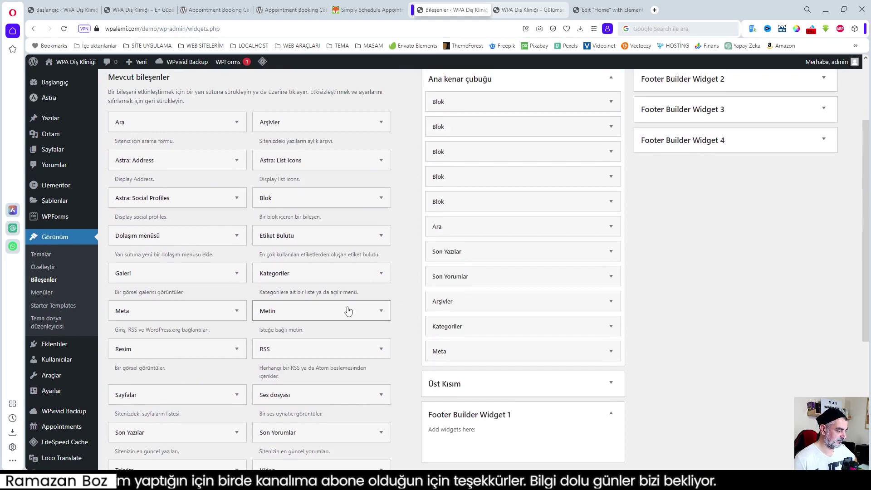
pyautogui.scroll(-1, 204, 346)
pyautogui.moveTo(204, 305); pyautogui.dragTo(537, 405)
pyautogui.scroll(-3, 562, 399)
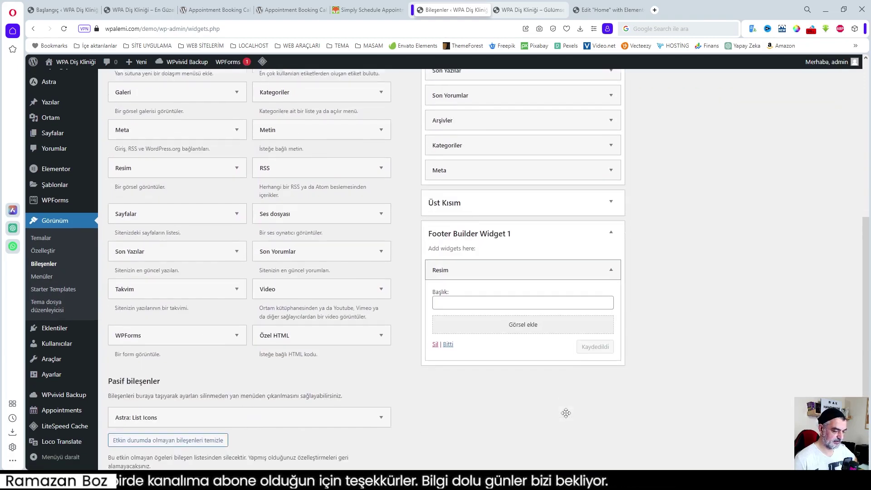
pyautogui.click(518, 327)
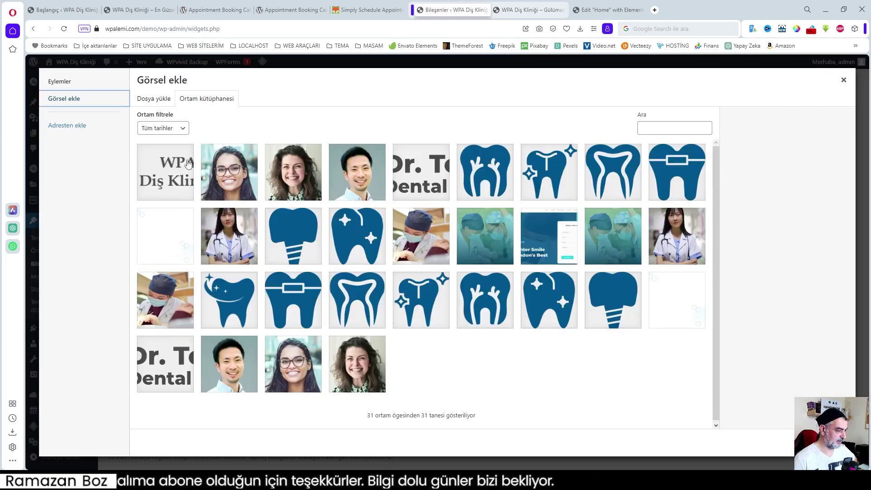
pyautogui.click(194, 162)
pyautogui.click(822, 442)
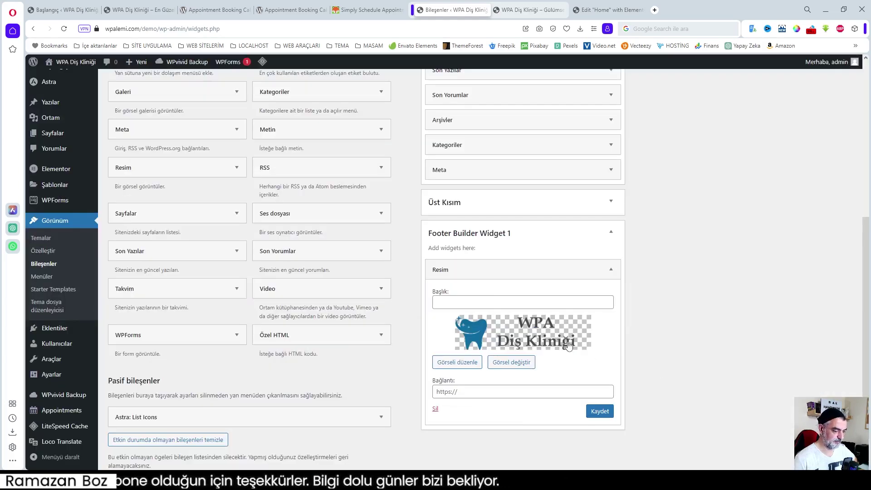
pyautogui.click(599, 411)
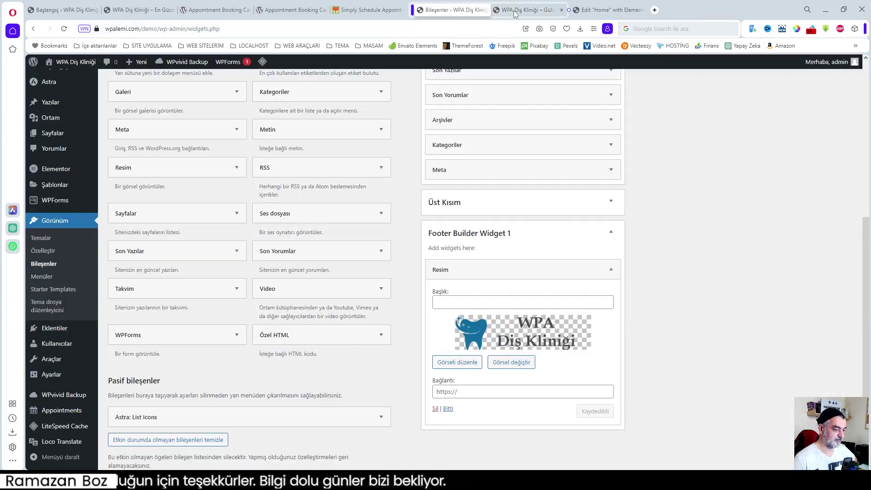
pyautogui.click(515, 14)
pyautogui.click(64, 28)
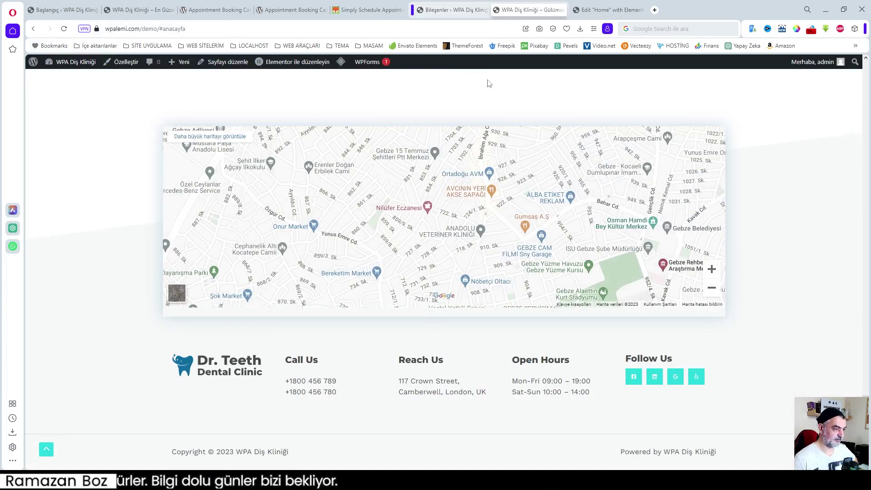
# - Purge the whole LiteSpeed cache and check the logo in the live footer
pyautogui.moveTo(339, 65)
pyautogui.click(355, 101)
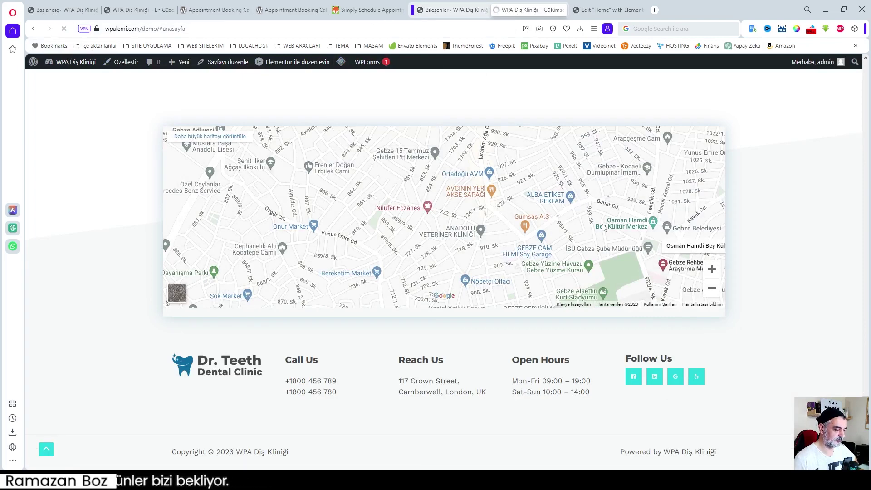
pyautogui.scroll(-5, 624, 278)
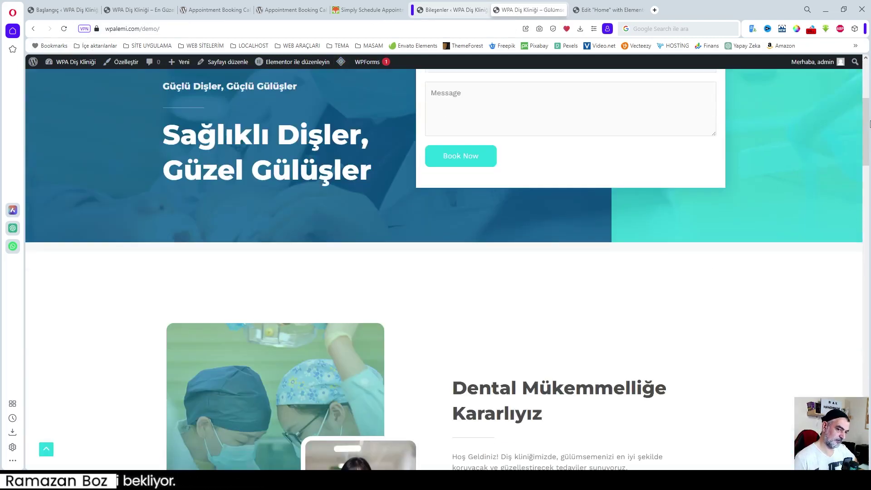
pyautogui.moveTo(864, 151); pyautogui.dragTo(864, 435)
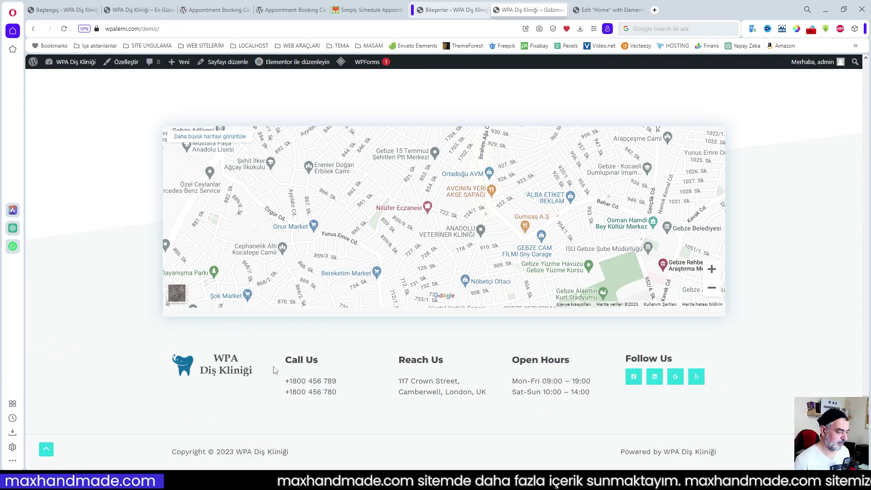
pyautogui.click(451, 9)
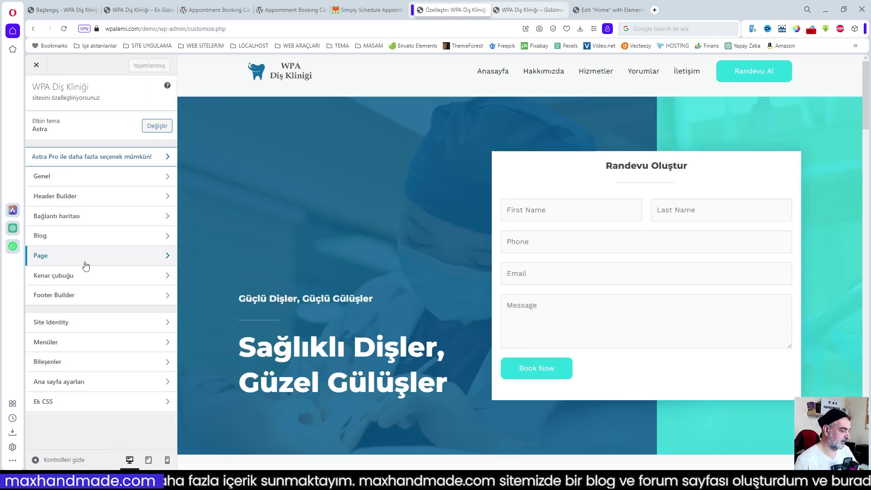
# - Rename the Call Us footer widget heading to İletişim
pyautogui.click(66, 298)
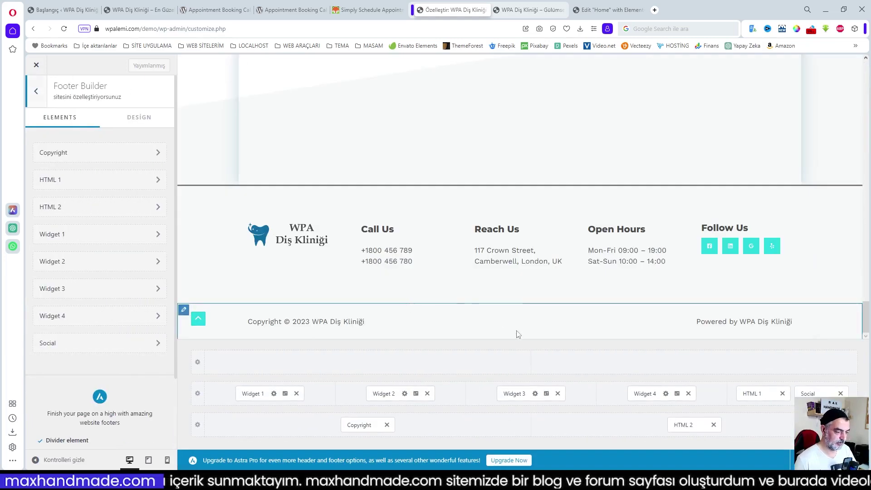
pyautogui.doubleClick(367, 230)
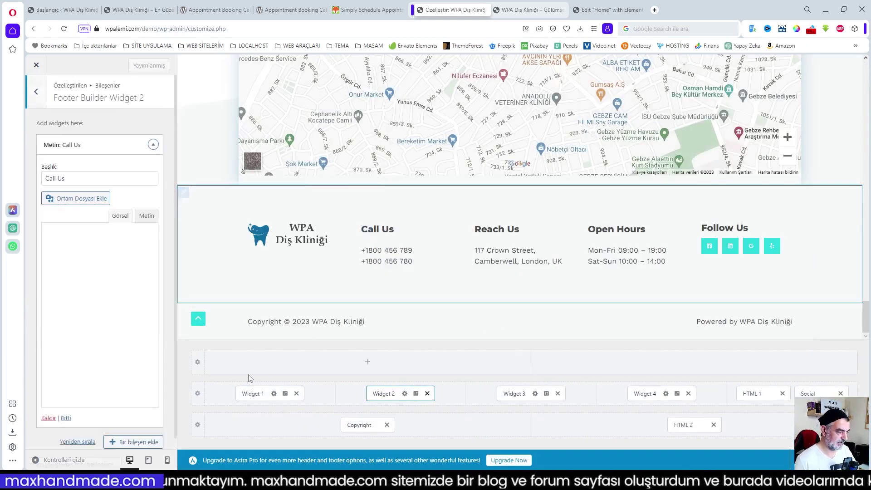
pyautogui.moveTo(78, 179); pyautogui.dragTo(13, 182)
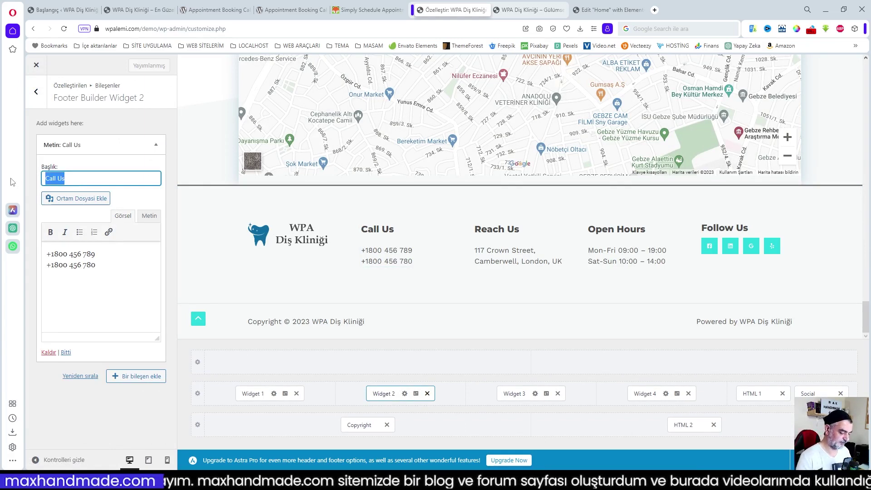
pyautogui.press('BackSpace')
pyautogui.write('İletişim')
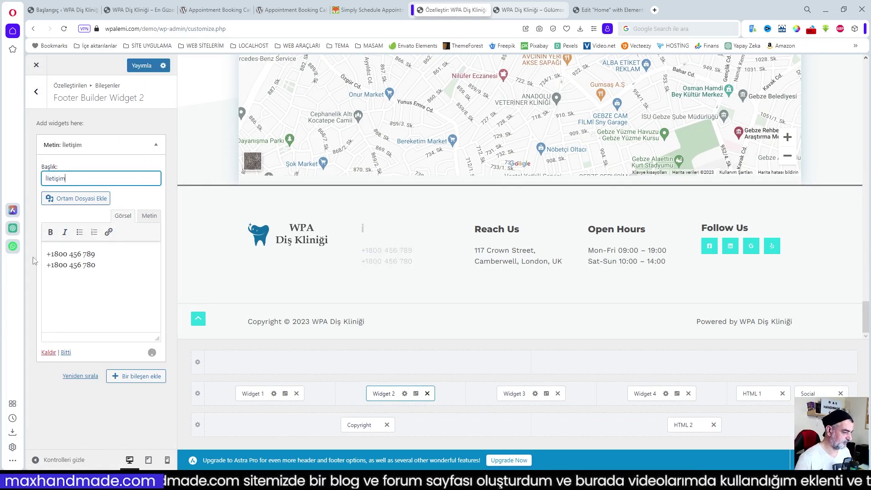
pyautogui.click(75, 255)
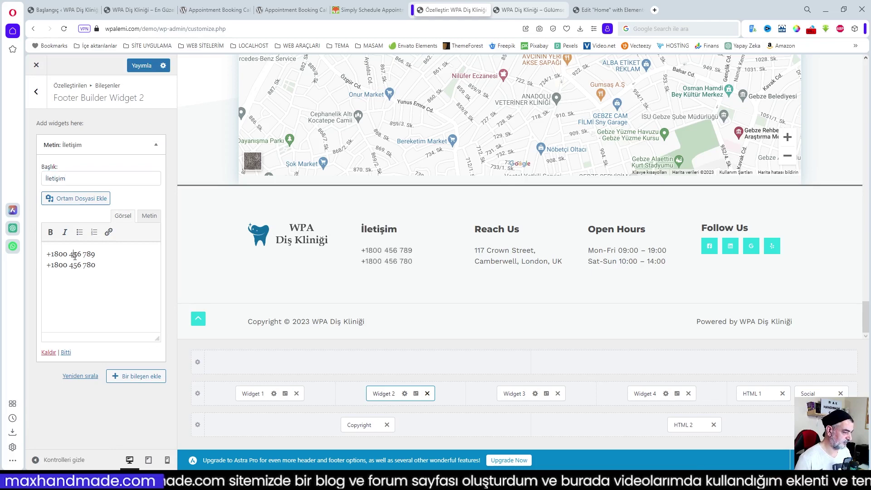
# - Replace the two old phone lines with the clinic's two Turkish (+90) phone numbers
pyautogui.moveTo(101, 267); pyautogui.dragTo(20, 246)
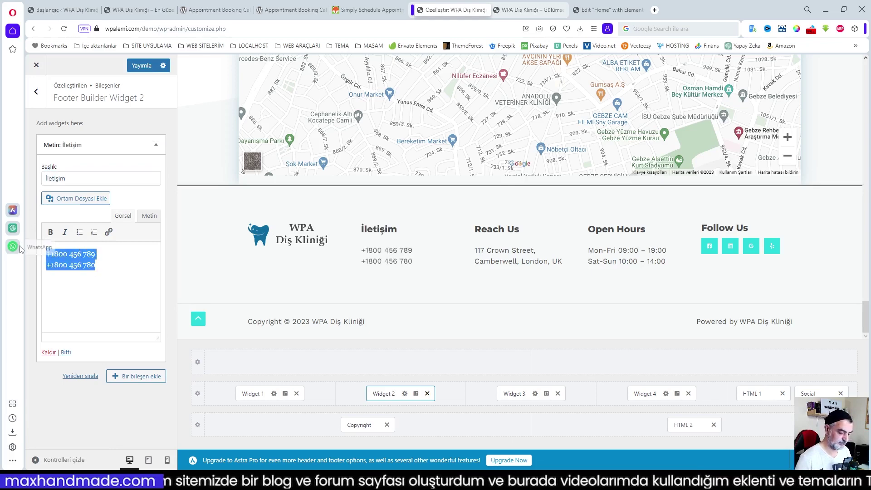
pyautogui.press('BackSpace')
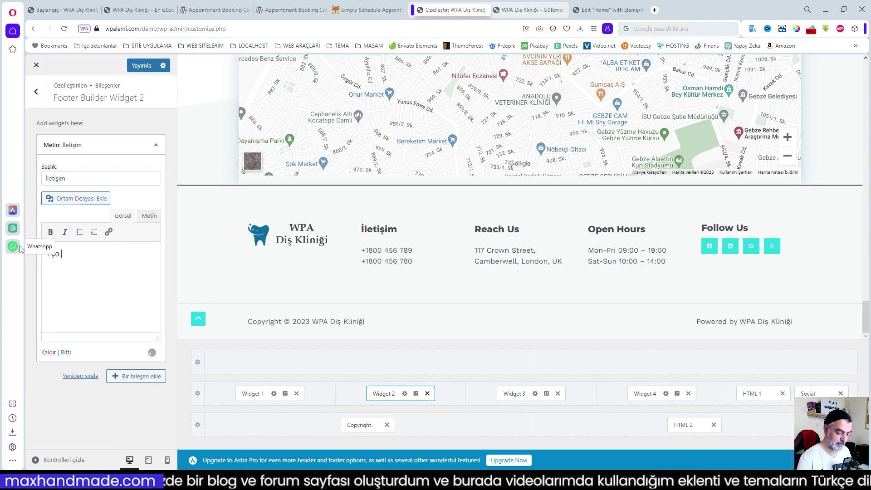
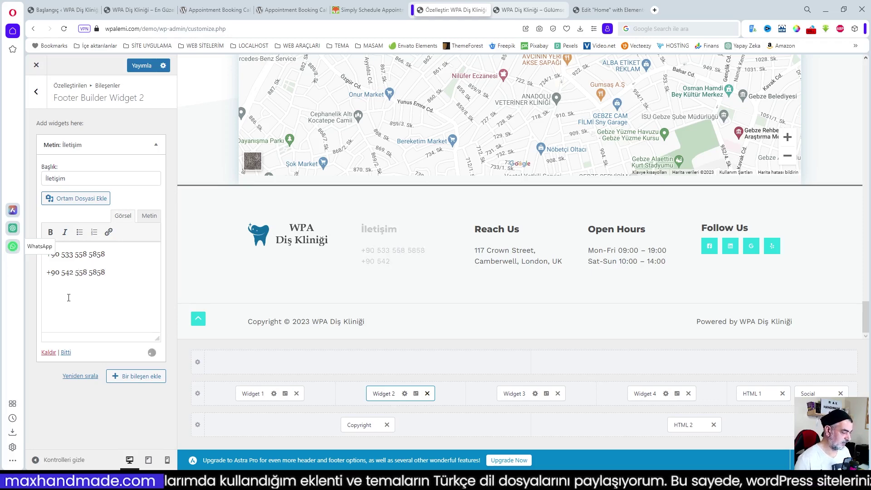
pyautogui.click(507, 398)
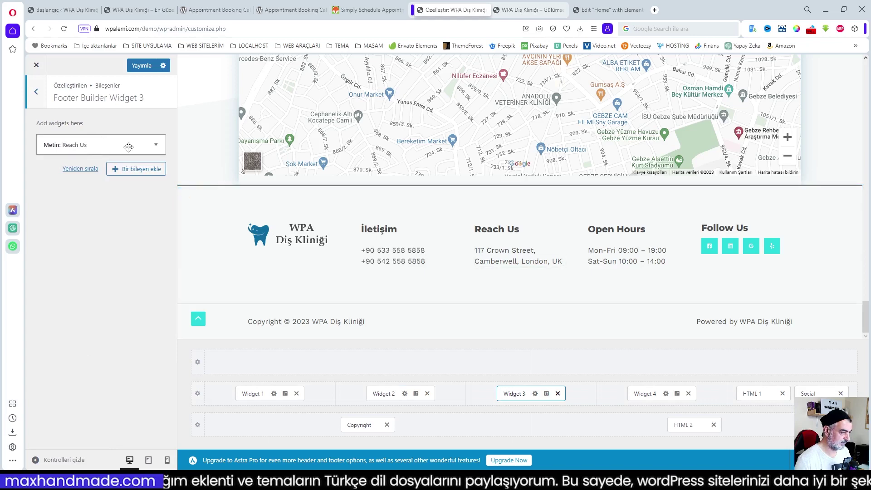
# - Change the Reach Us column title to Adres
pyautogui.click(129, 145)
pyautogui.moveTo(73, 179); pyautogui.dragTo(12, 179)
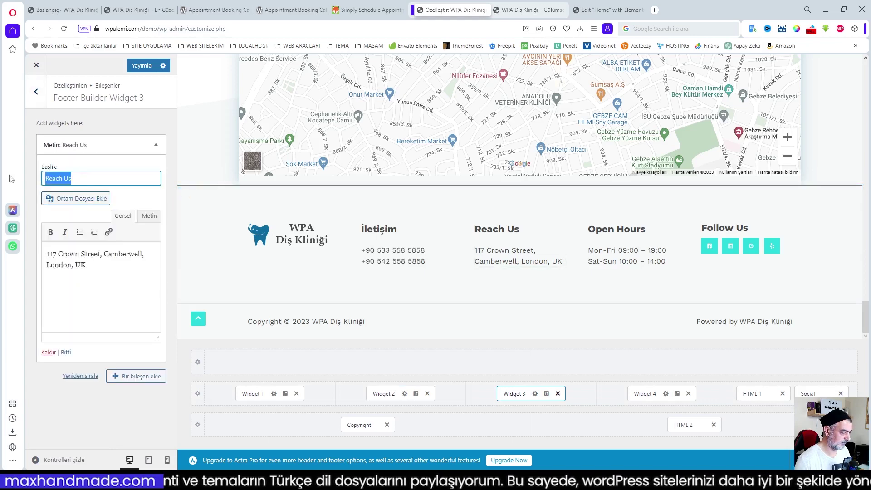
pyautogui.write('Adres')
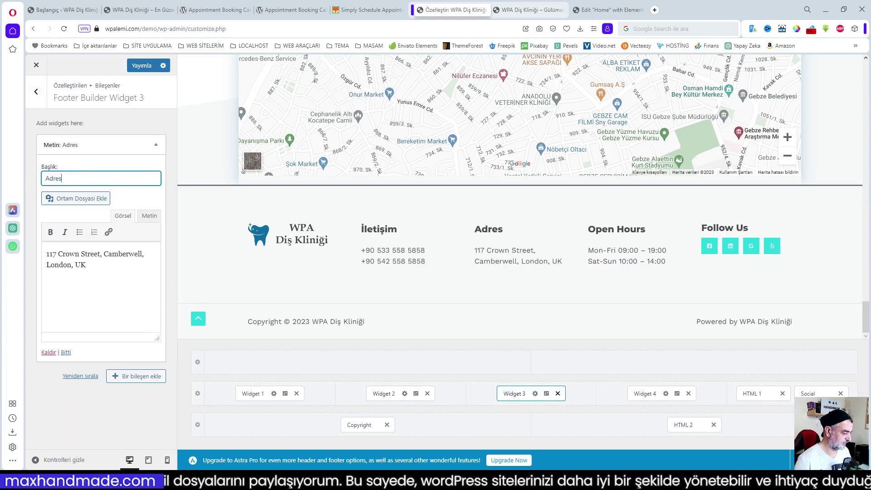
# - Replace the old address text with 'Merkez / Gebze' and '41400 Gebze / Kocaeli' lines
pyautogui.click(66, 253)
pyautogui.hotkey('ctrl', 'a')
pyautogui.press('BackSpace')
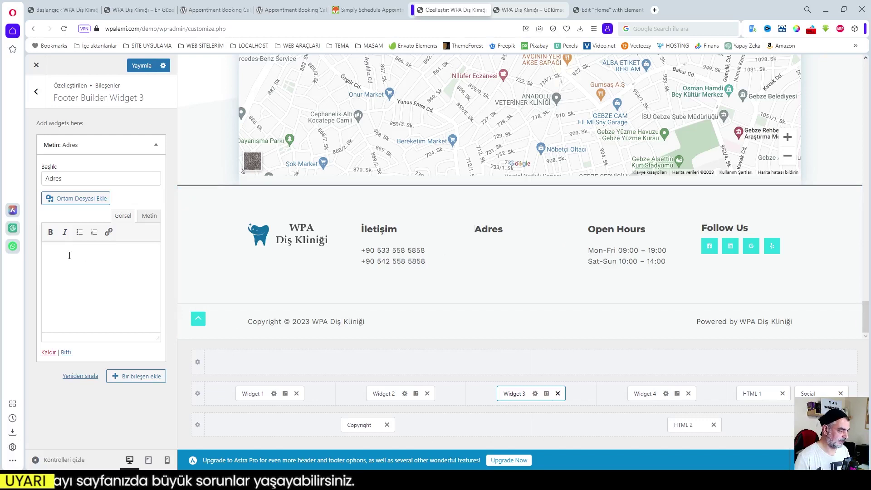
pyautogui.write('M')
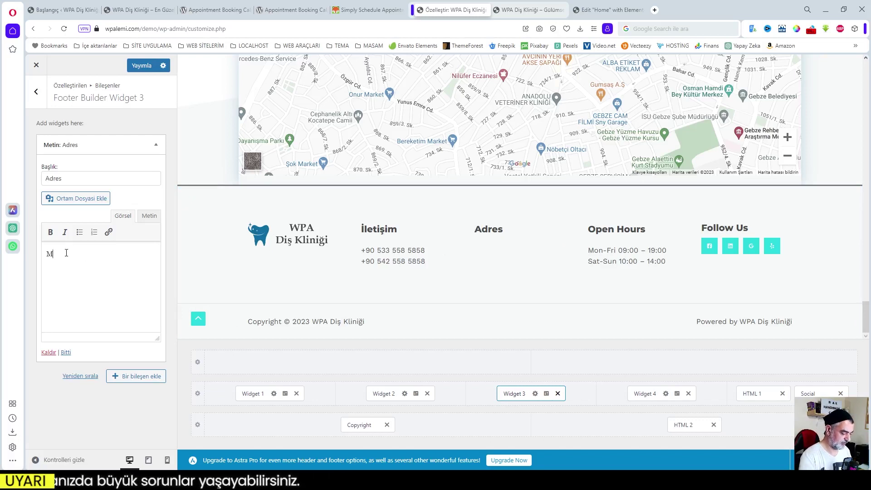
pyautogui.write('erkez / Gezs')
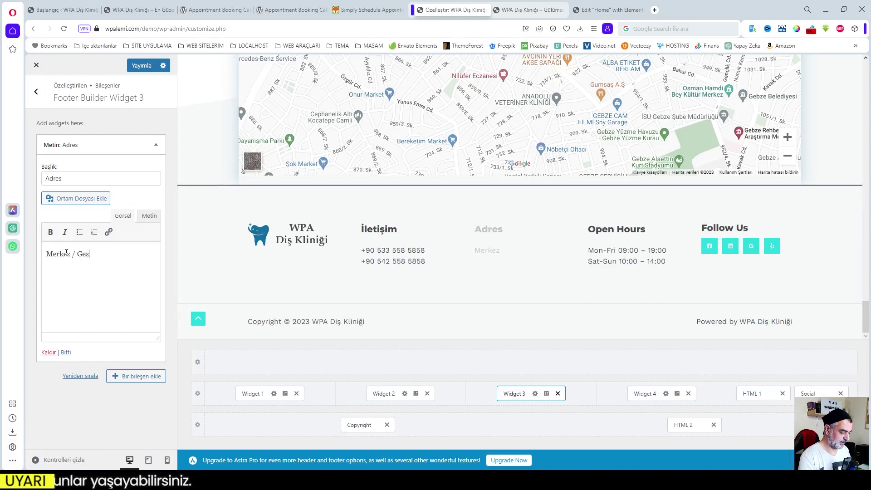
pyautogui.write('bze')
pyautogui.press('Return')
pyautogui.write('4140')
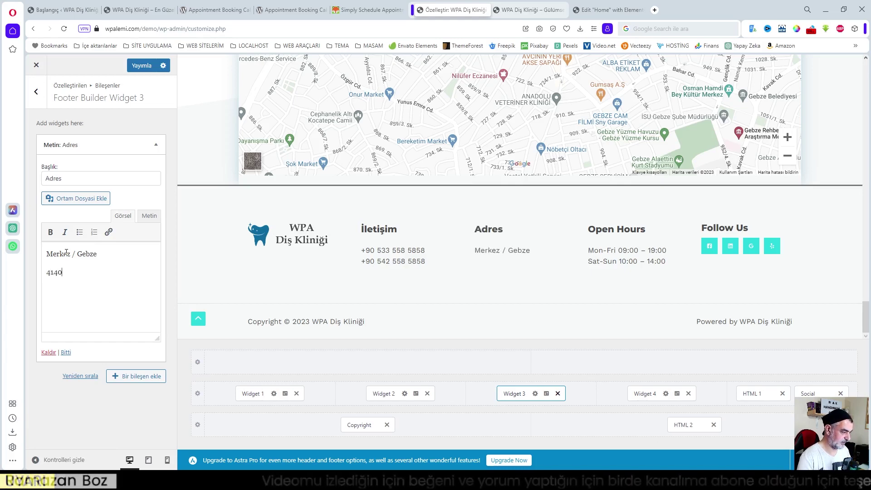
pyautogui.write('0 Geb')
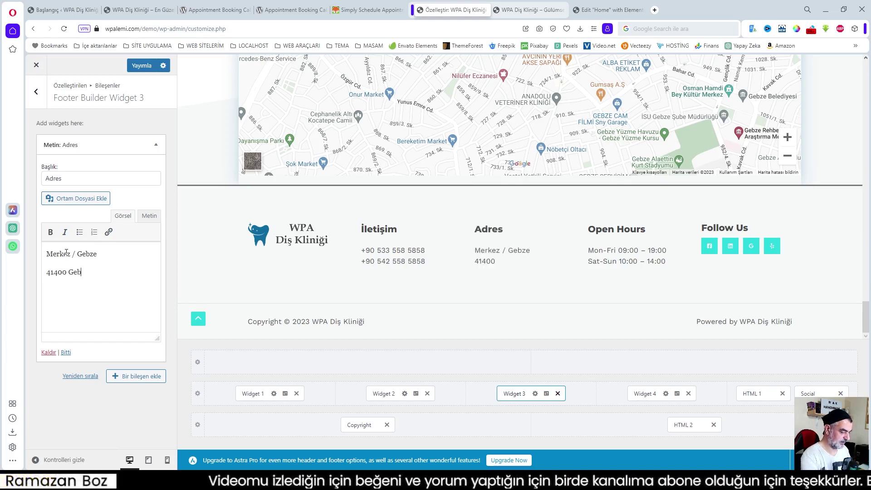
pyautogui.write('ze / K')
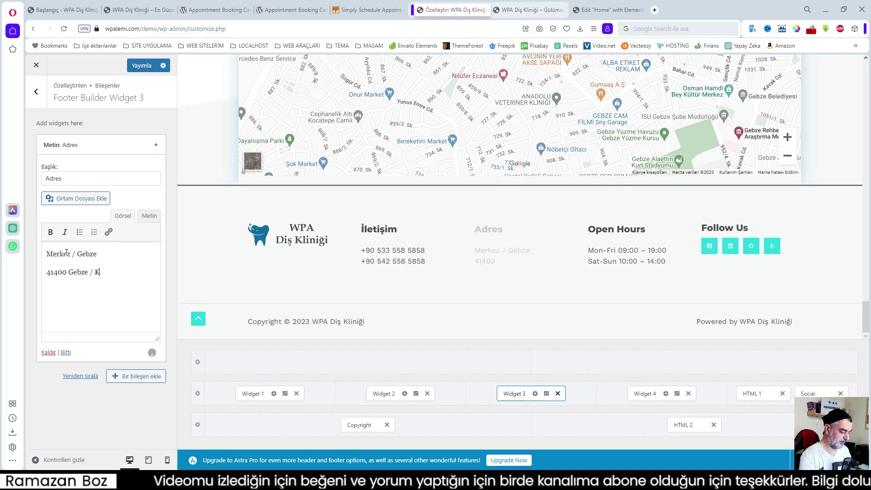
pyautogui.write('oceali')
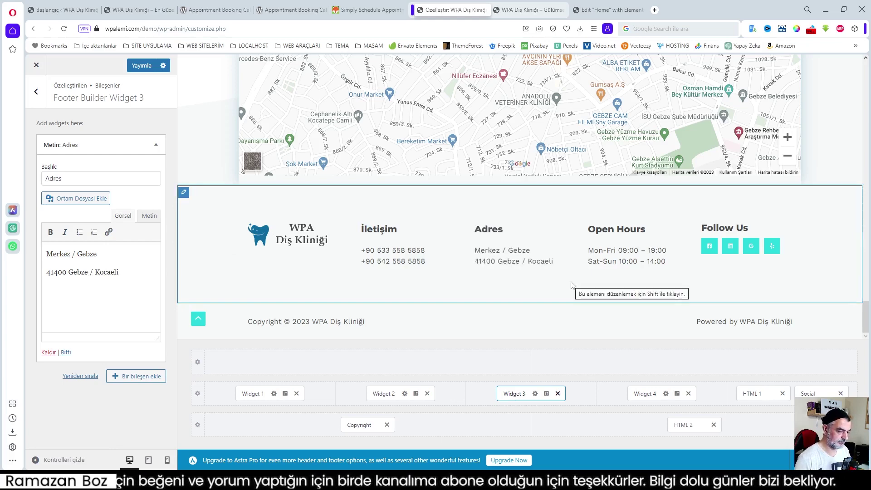
# - Retitle the Open Hours column to Çalışma Saatleri
pyautogui.click(593, 231)
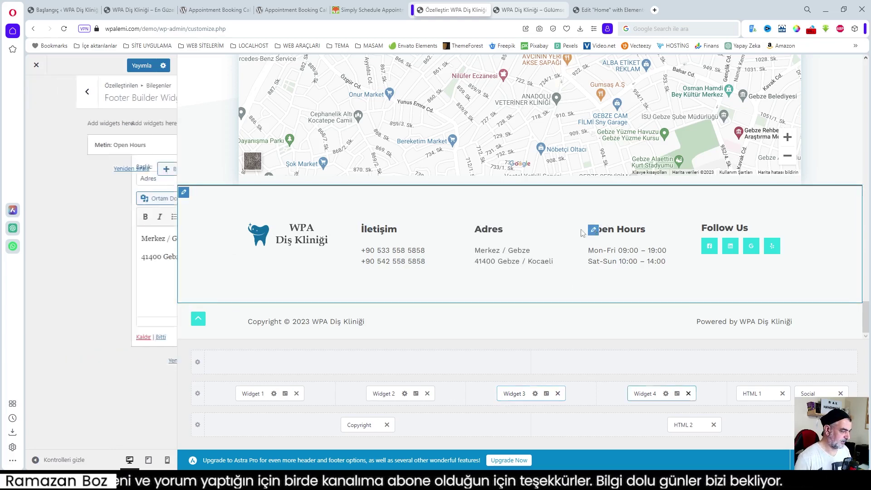
pyautogui.moveTo(86, 179); pyautogui.dragTo(36, 183)
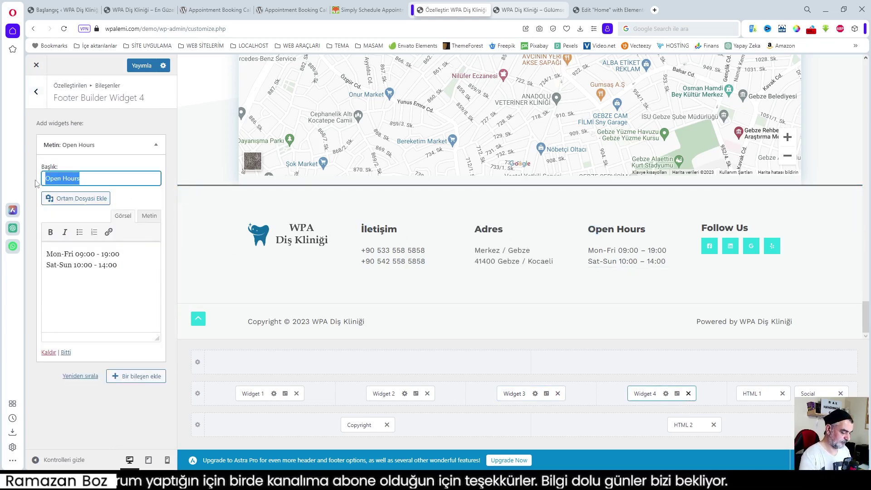
pyautogui.write('Çalı')
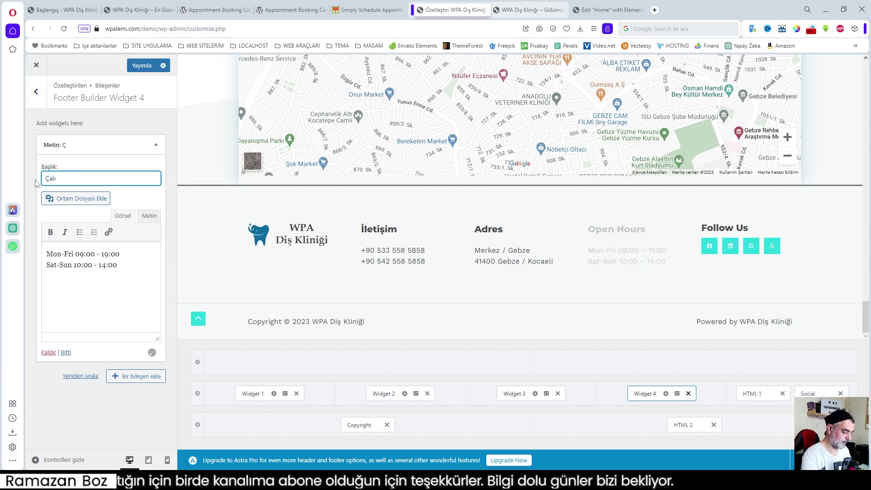
pyautogui.write('şma Saatleri')
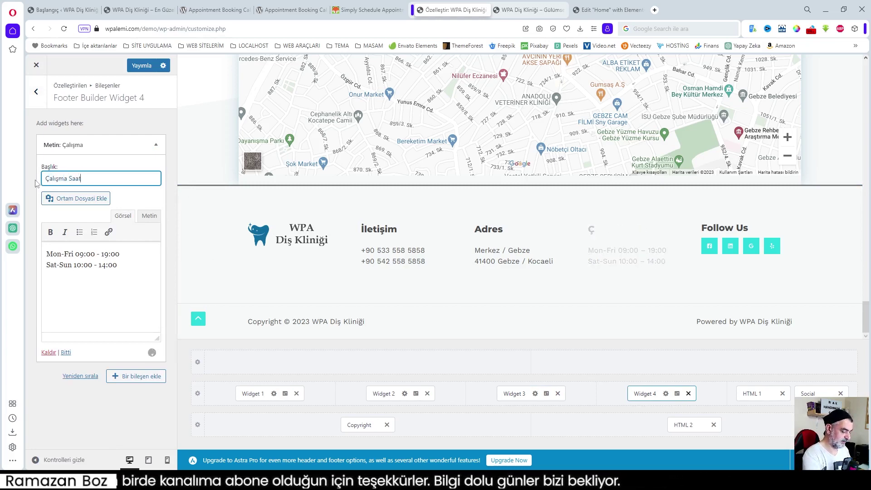
# - Translate the hours' day labels: Mon-Fri to Pzrt - Cuma and Sat-Sun to Cumartesi
pyautogui.click(74, 254)
pyautogui.moveTo(73, 254); pyautogui.dragTo(55, 254)
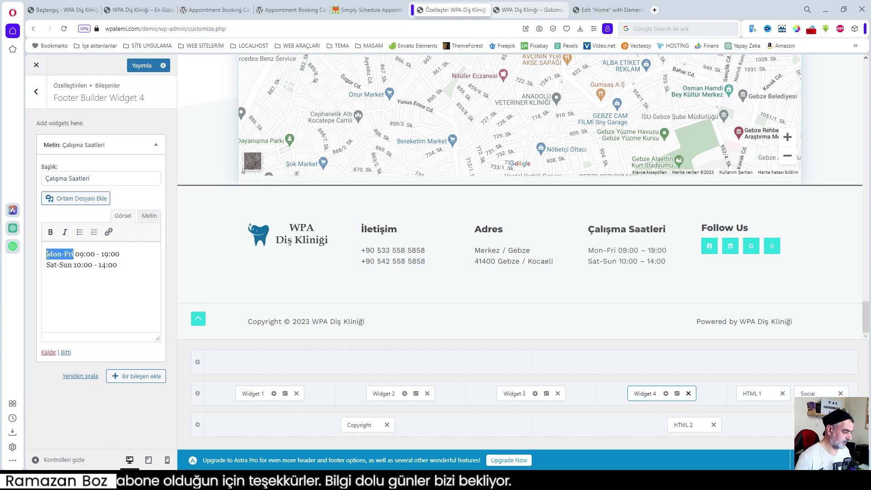
pyautogui.write('Pzrt- ')
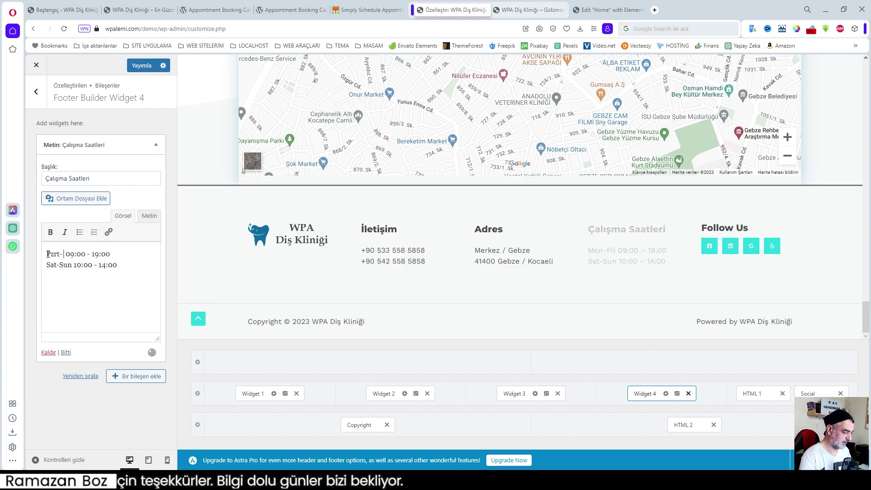
pyautogui.write('C')
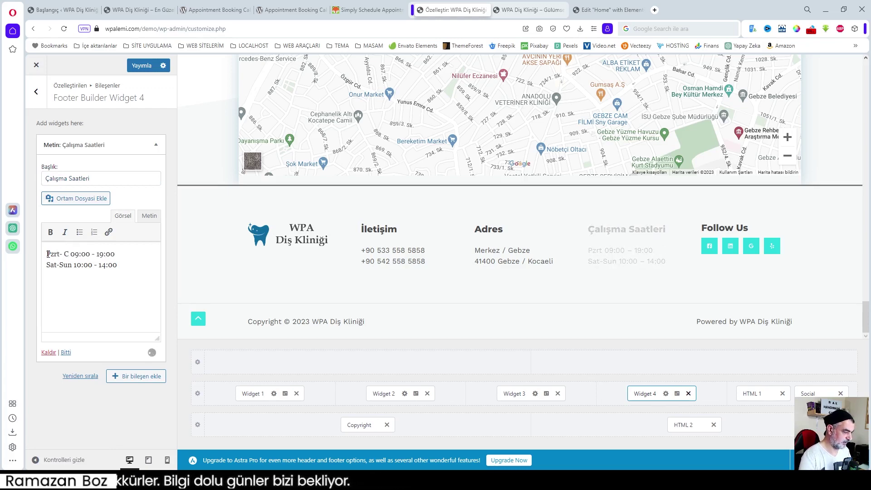
pyautogui.press('Left')
pyautogui.press('Left')
pyautogui.press('Left')
pyautogui.press('Right')
pyautogui.press('Right')
pyautogui.press('Right')
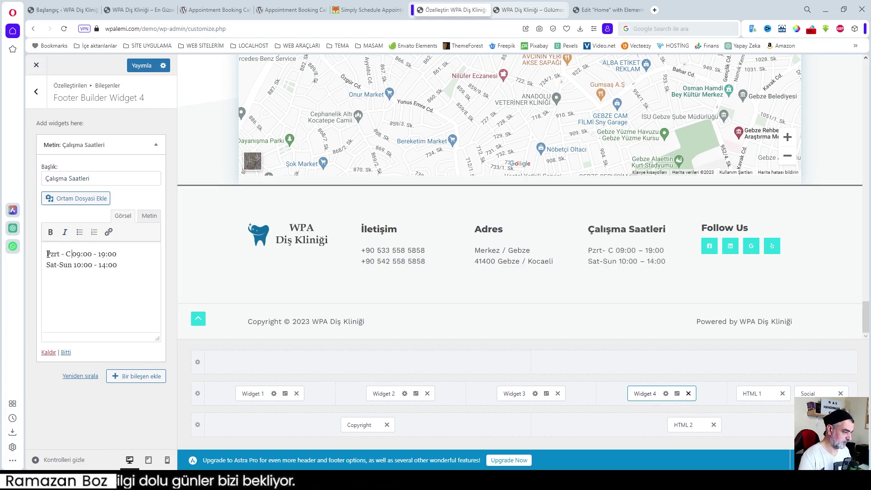
pyautogui.write('uma')
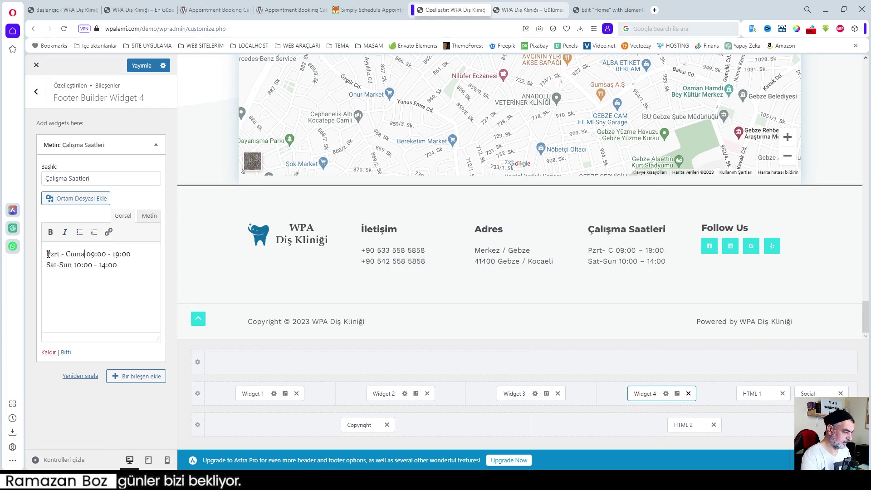
pyautogui.moveTo(72, 265); pyautogui.dragTo(55, 265)
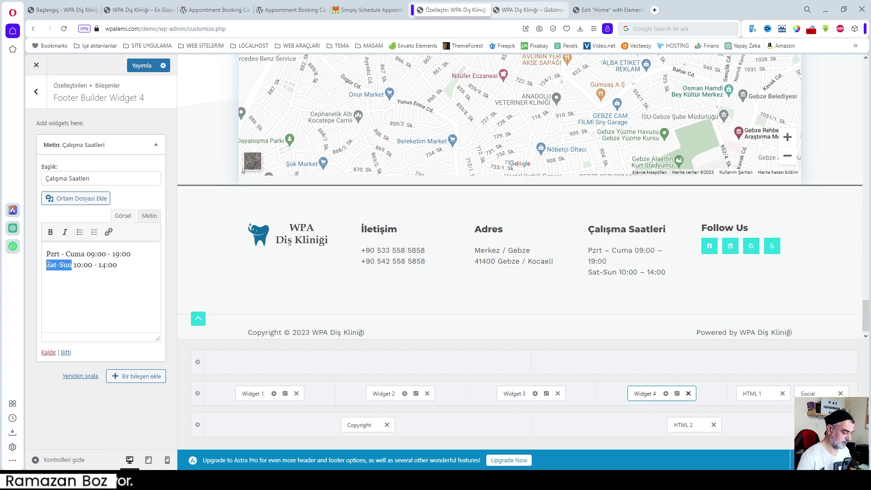
pyautogui.write('Cumartes')
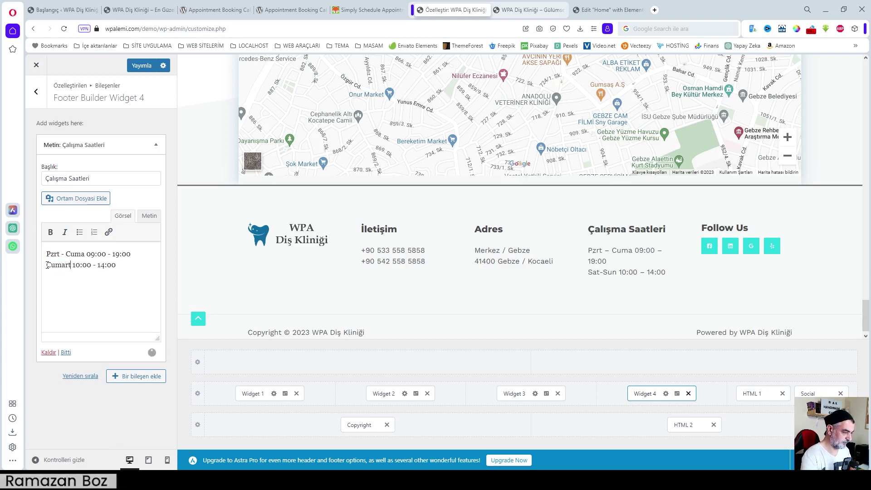
pyautogui.write('i')
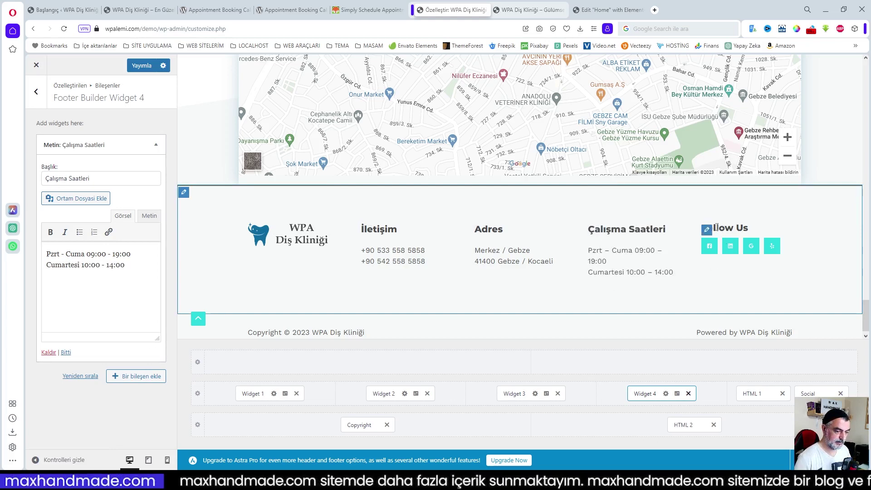
# - Replace the Follow Us heading text in HTML 1 with Takipte Kalın
pyautogui.click(707, 231)
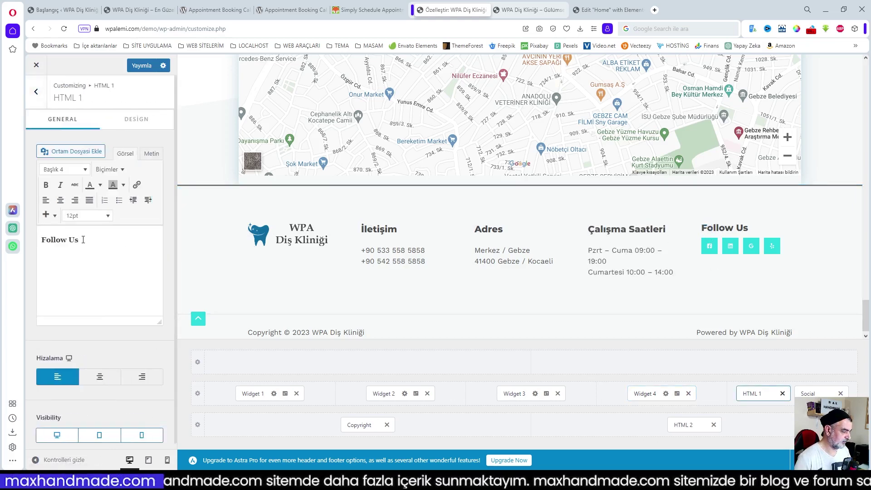
pyautogui.moveTo(83, 239); pyautogui.dragTo(23, 237)
pyautogui.write('Teak')
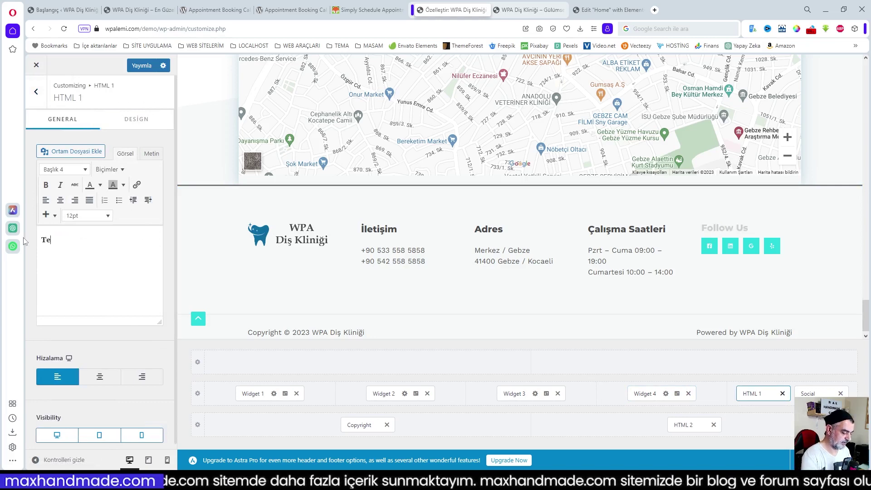
pyautogui.press('BackSpace')
pyautogui.press('BackSpace')
pyautogui.press('BackSpace')
pyautogui.write('akipte ')
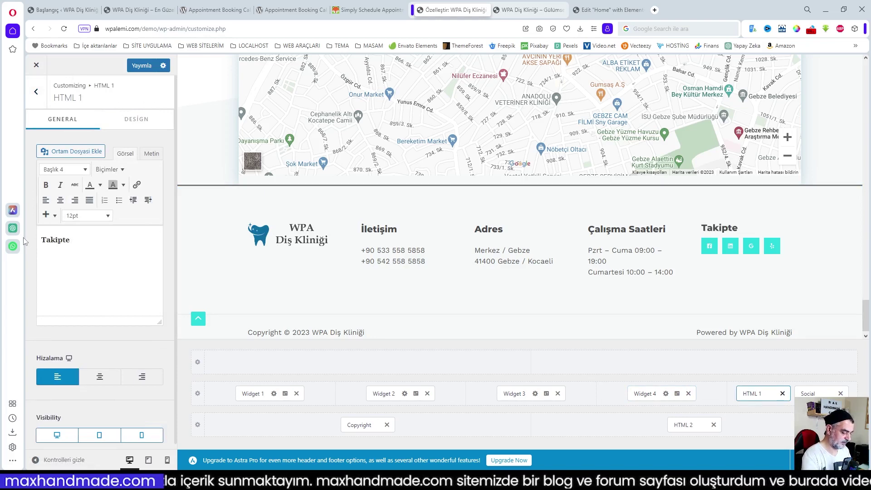
pyautogui.write('Kalın')
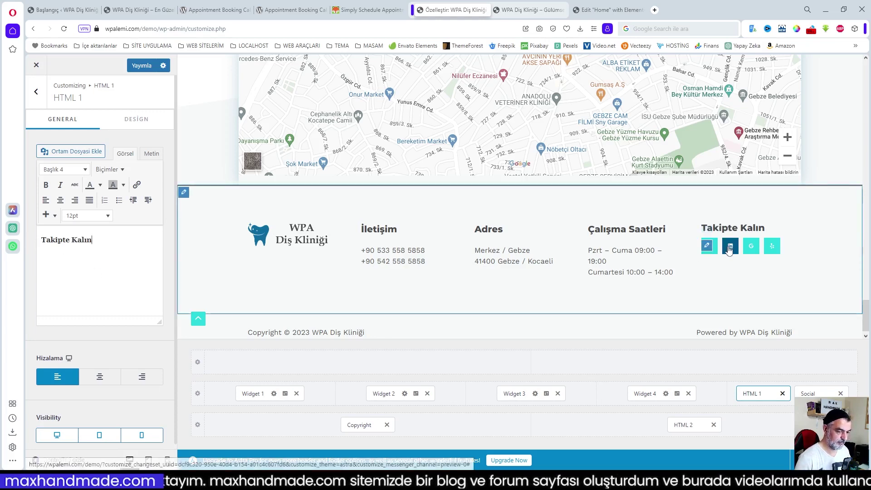
# - Remove the Google Reviews, Yelp and Linkedin social icons
pyautogui.click(706, 246)
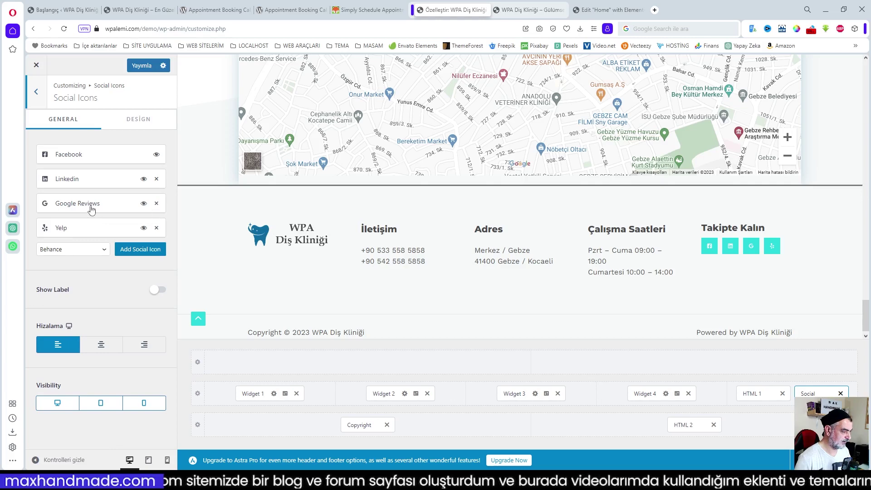
pyautogui.click(157, 204)
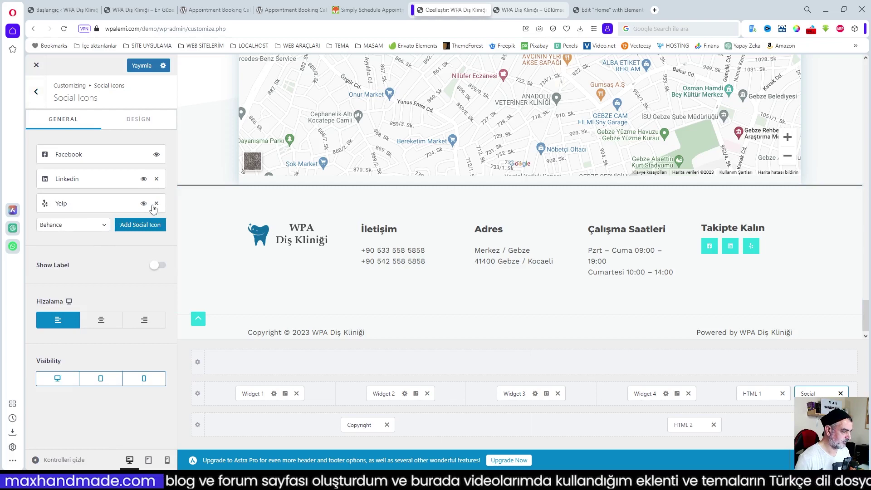
pyautogui.click(156, 204)
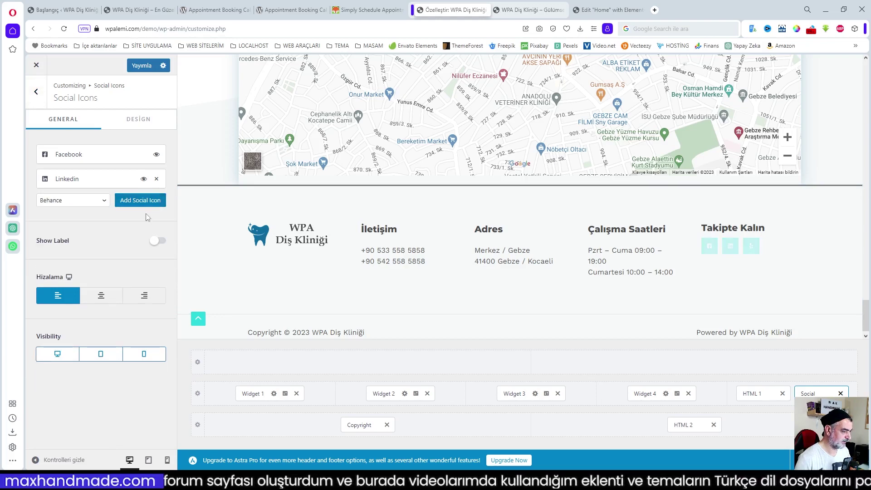
pyautogui.click(157, 180)
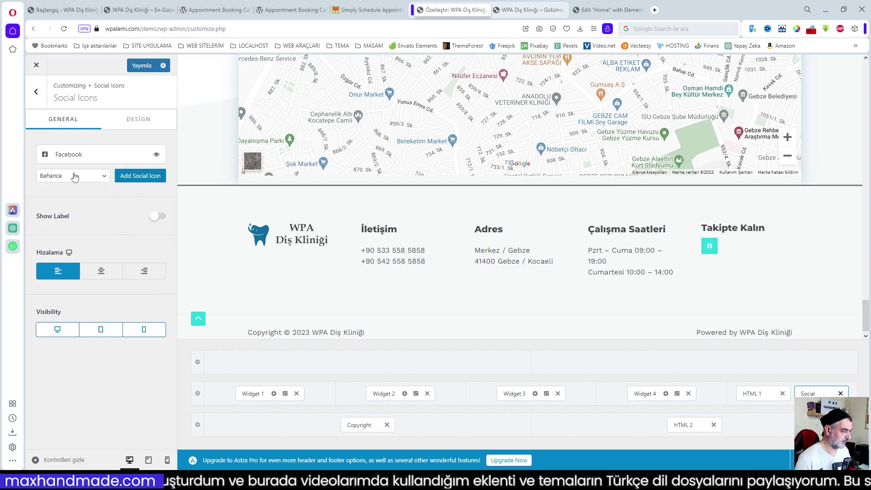
# - Add Instagram, Twitter and YouTube social icons alongside Facebook
pyautogui.click(106, 178)
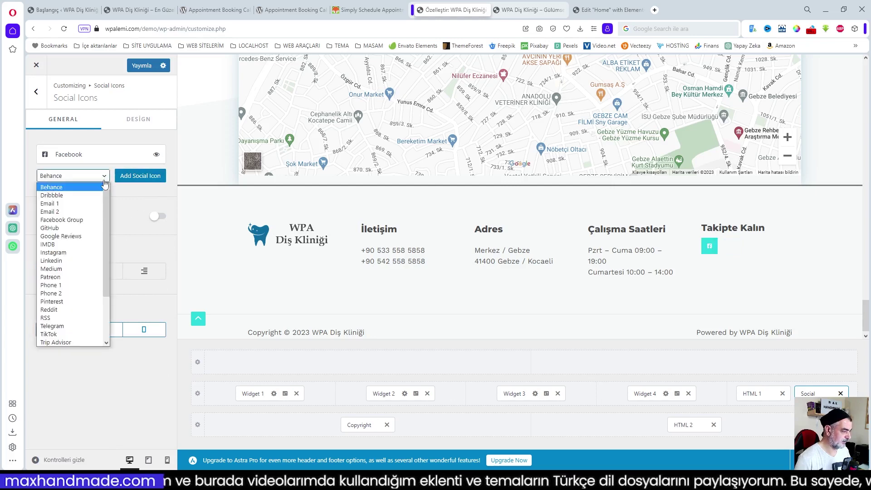
pyautogui.click(71, 252)
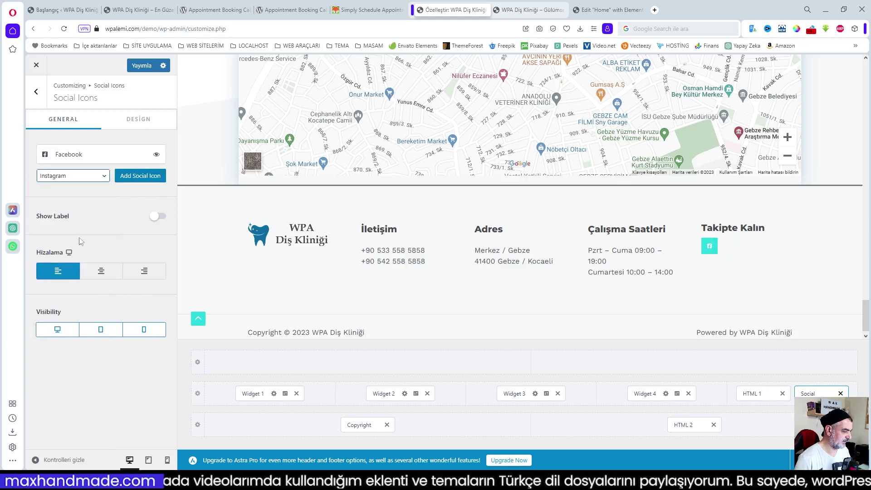
pyautogui.click(136, 178)
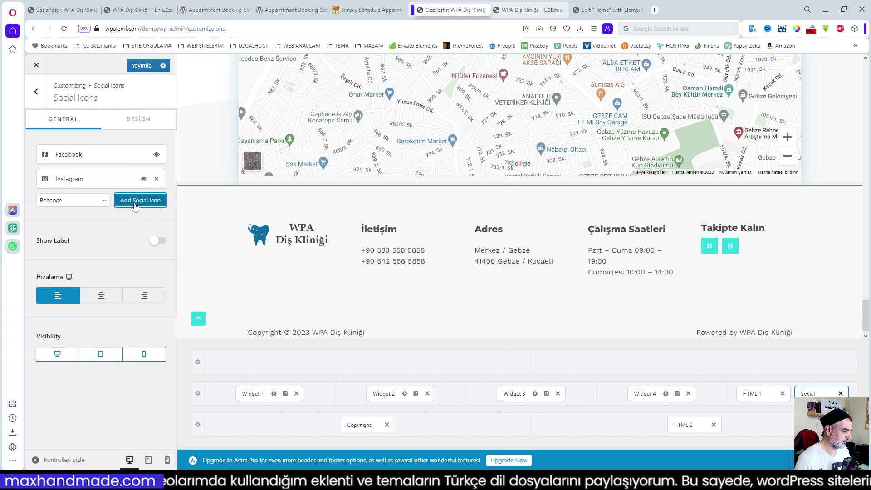
pyautogui.click(104, 200)
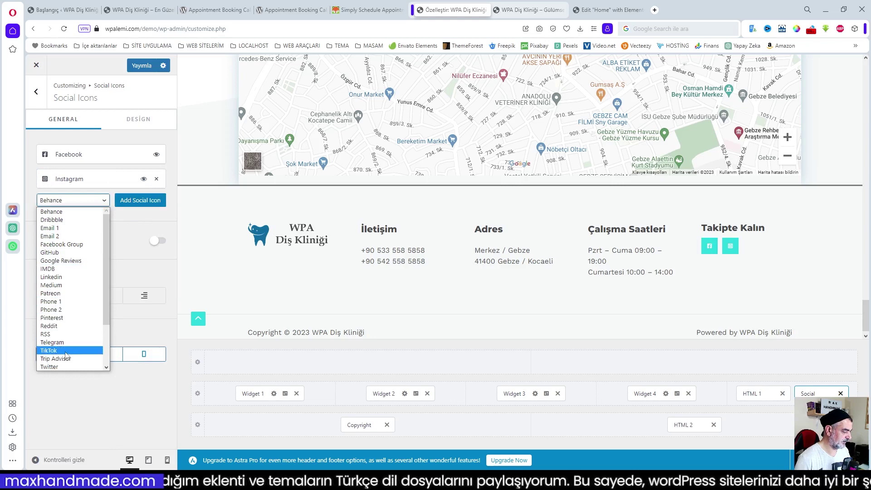
pyautogui.click(57, 367)
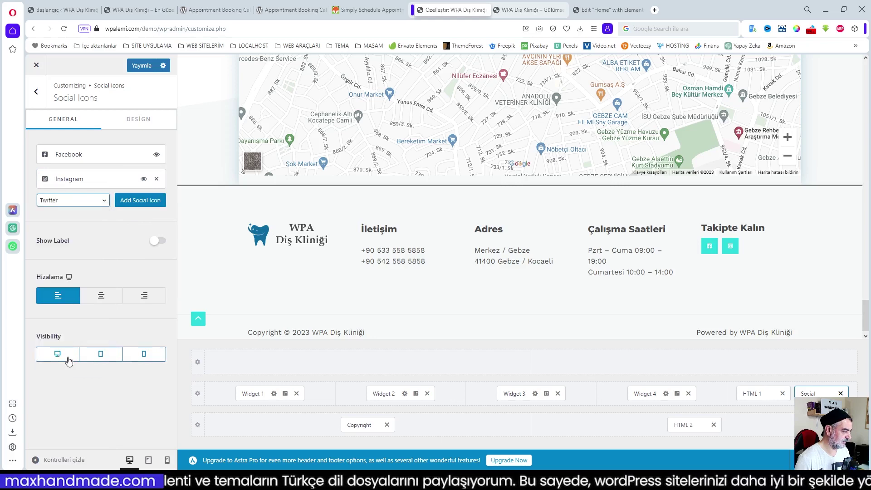
pyautogui.click(147, 203)
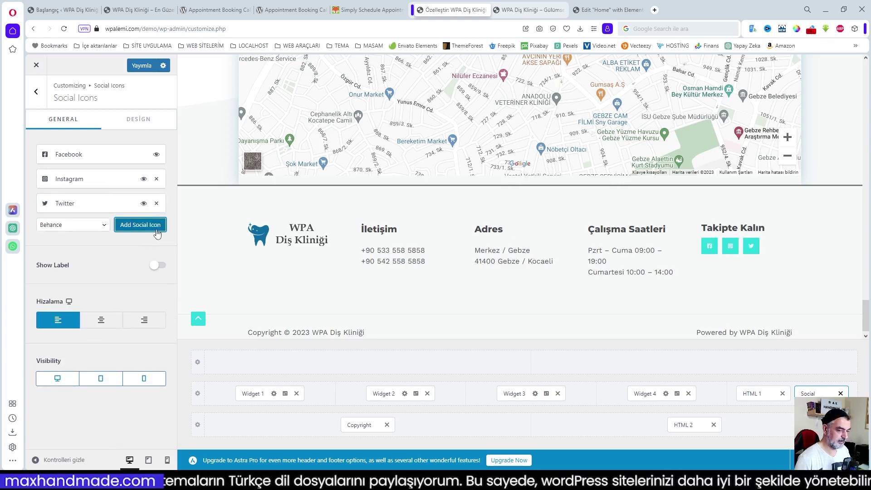
pyautogui.click(86, 225)
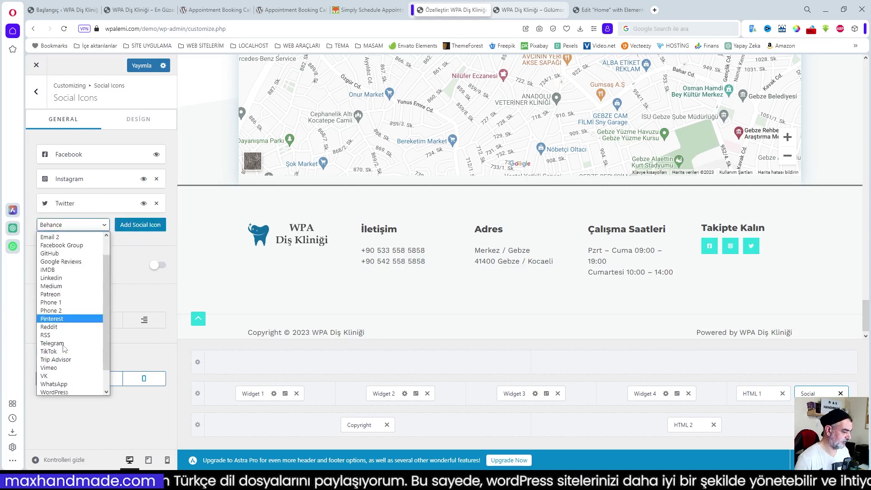
pyautogui.click(62, 391)
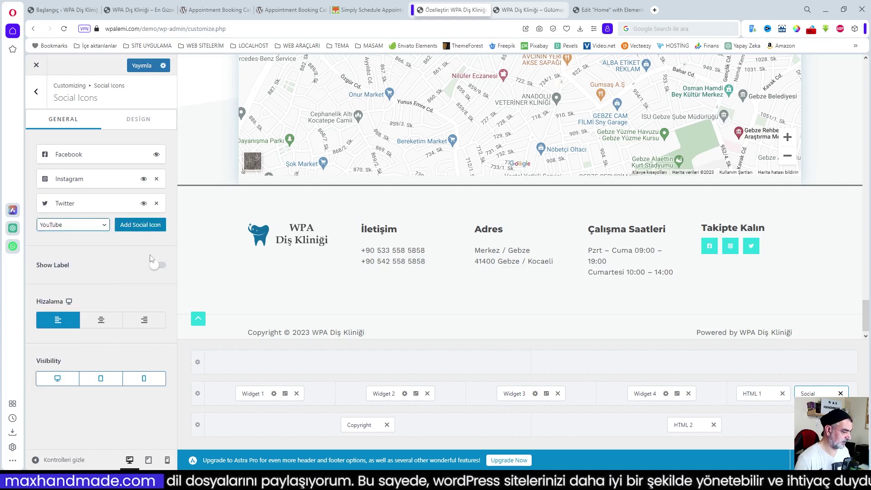
pyautogui.click(141, 225)
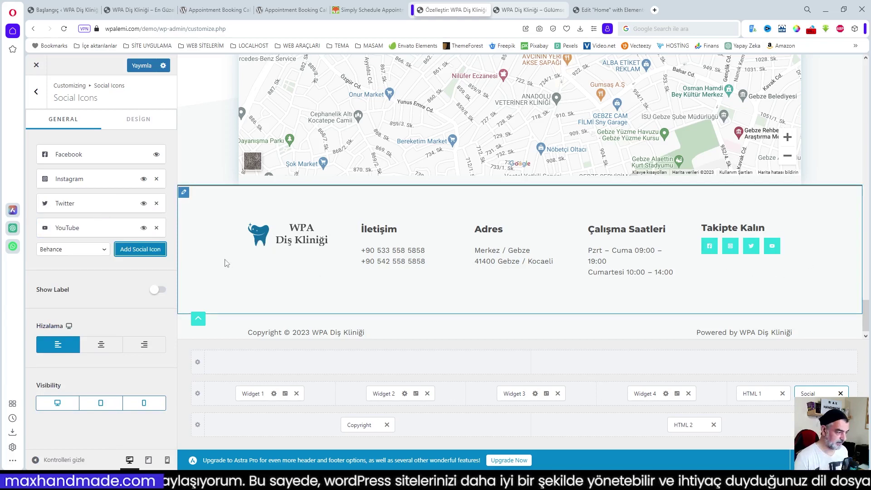
# - Replace 'Copyright' in the footer copyright text with 'Kullanım Hakkı'
pyautogui.scroll(-1, 286, 314)
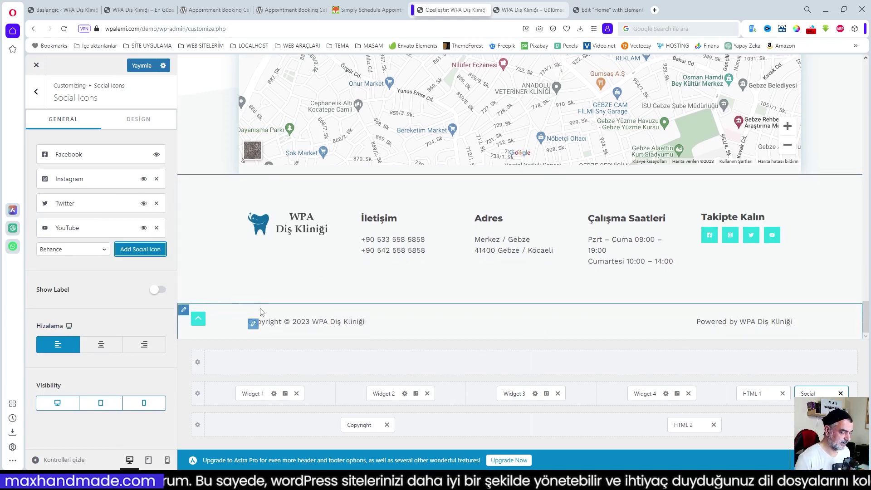
pyautogui.click(254, 325)
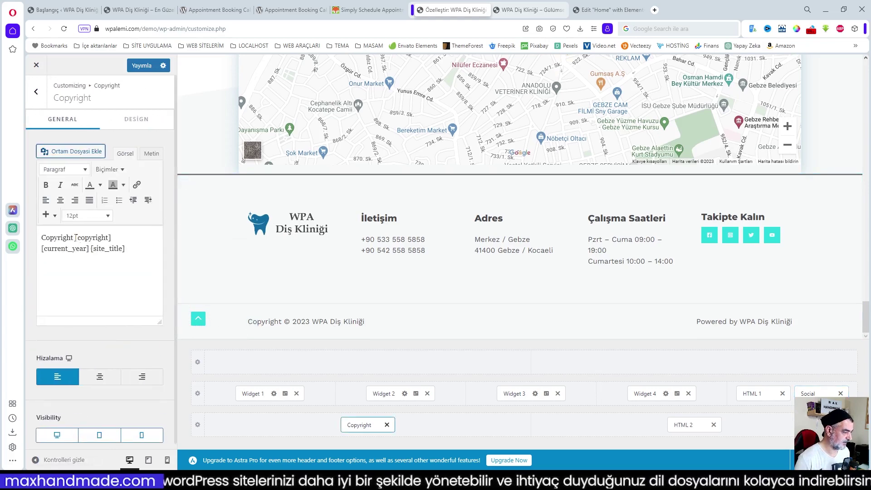
pyautogui.moveTo(73, 238); pyautogui.dragTo(28, 236)
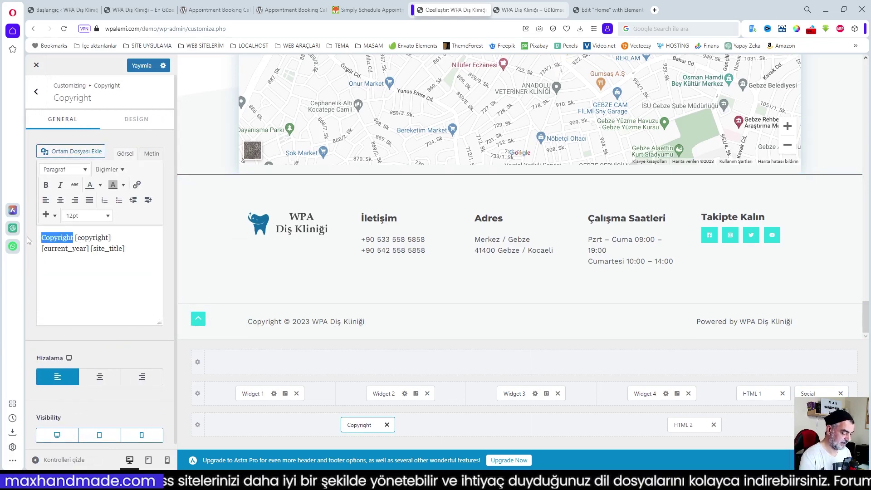
pyautogui.write('Kullanım ')
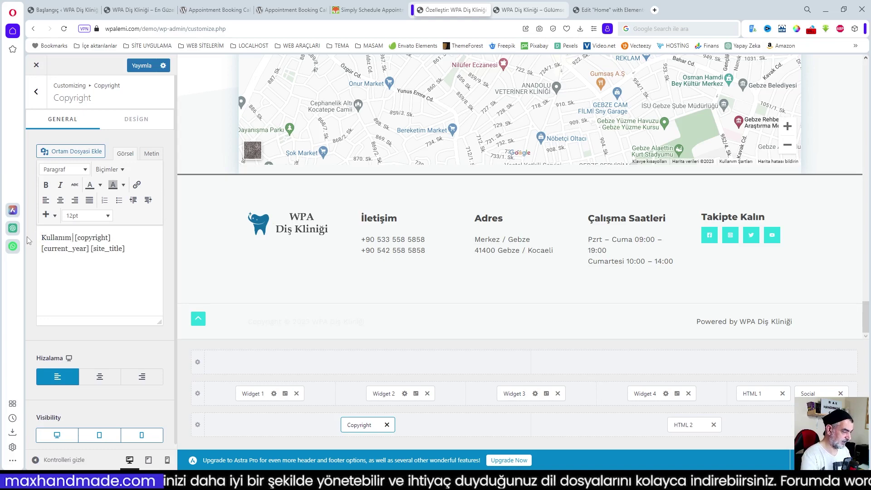
pyautogui.write('Hakkı')
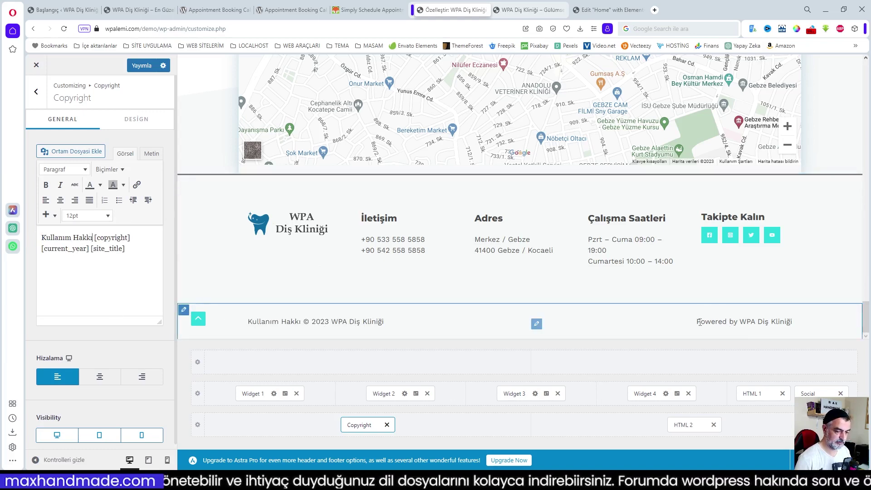
# - Leave the 'Powered by' text unchanged, publish the footer changes, and go to the live site
pyautogui.click(538, 324)
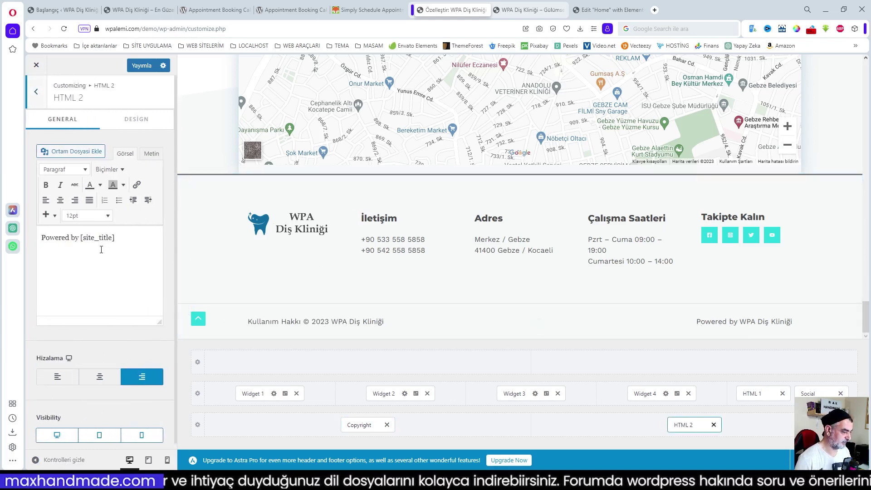
pyautogui.moveTo(63, 237); pyautogui.dragTo(34, 241)
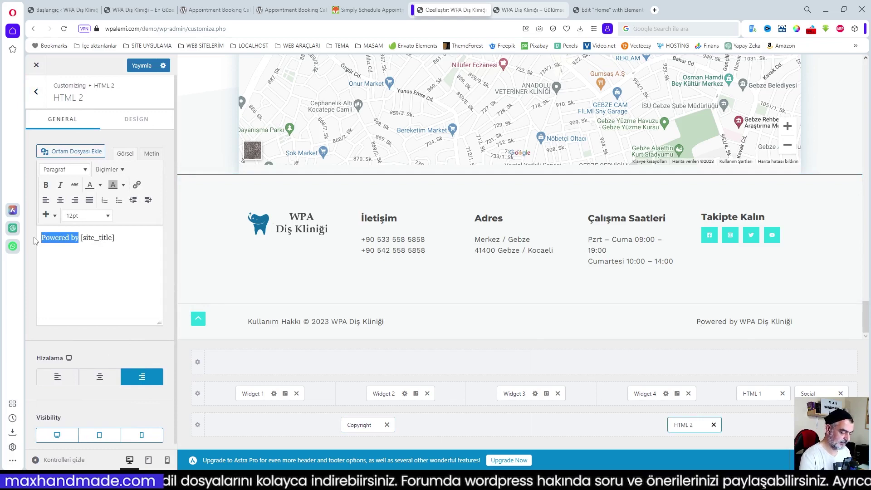
pyautogui.click(629, 323)
pyautogui.click(149, 70)
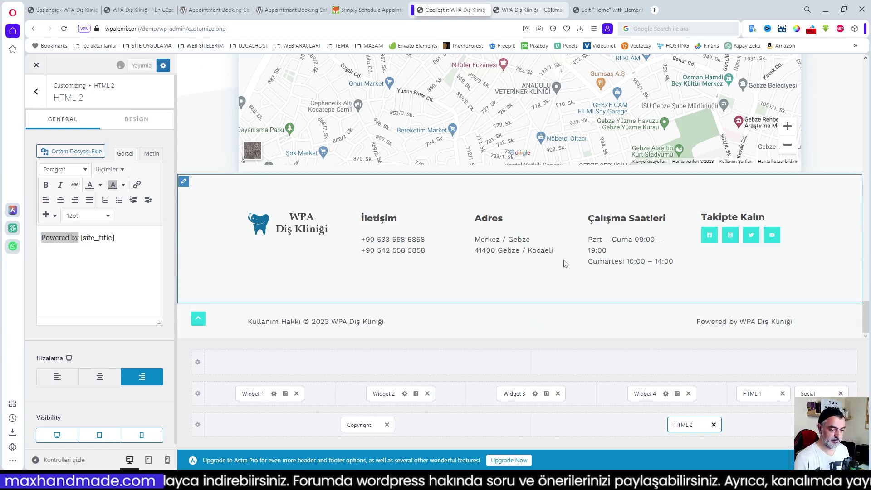
pyautogui.click(527, 10)
# - Reload the live homepage and review its sections, jumping to the Hakkımızda section
pyautogui.click(64, 29)
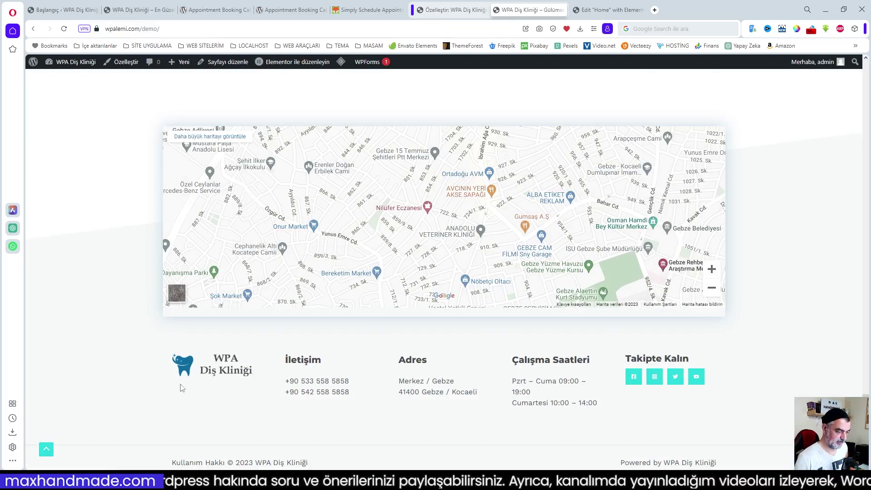
pyautogui.scroll(20, 443, 270)
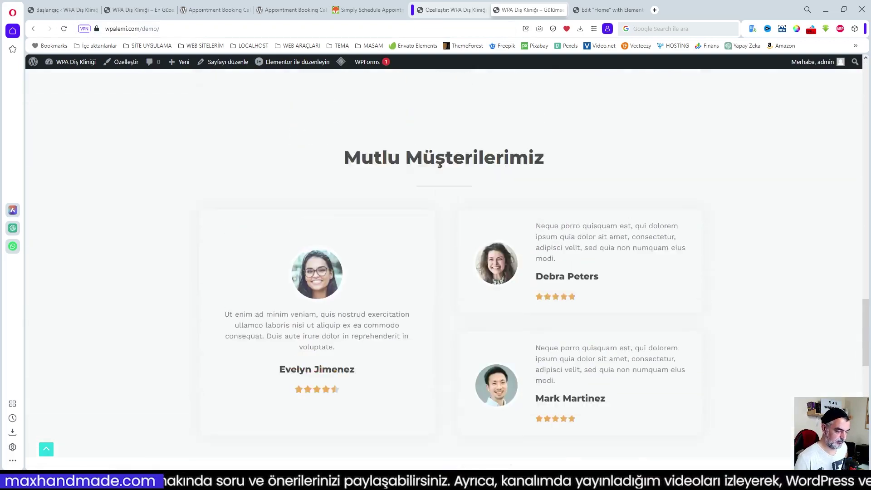
pyautogui.scroll(11, 868, 259)
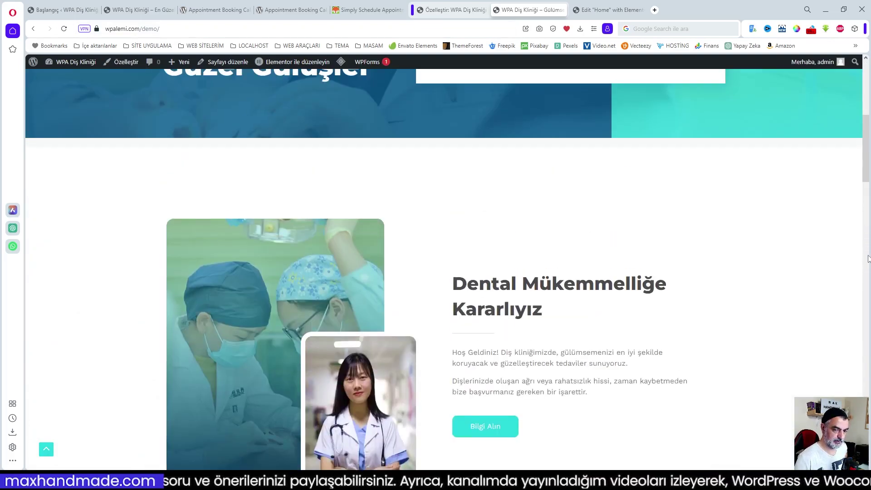
pyautogui.moveTo(868, 166); pyautogui.dragTo(868, 113)
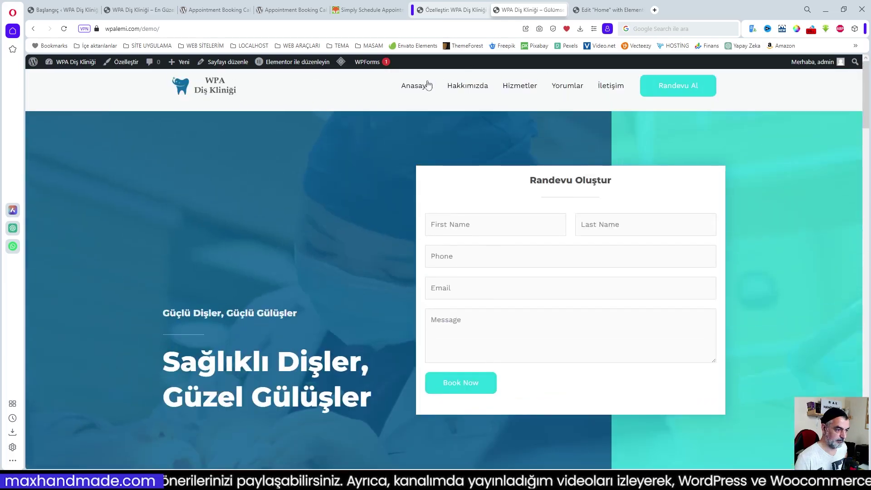
pyautogui.click(457, 87)
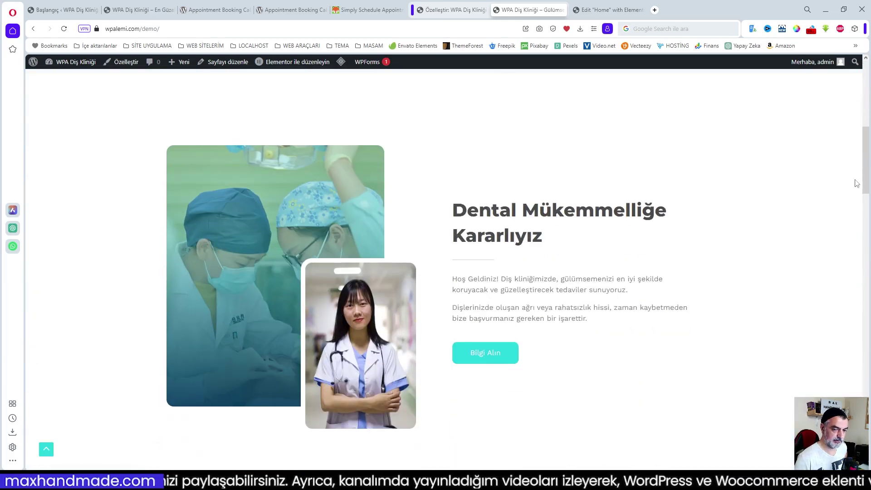
pyautogui.moveTo(866, 186); pyautogui.dragTo(866, 114)
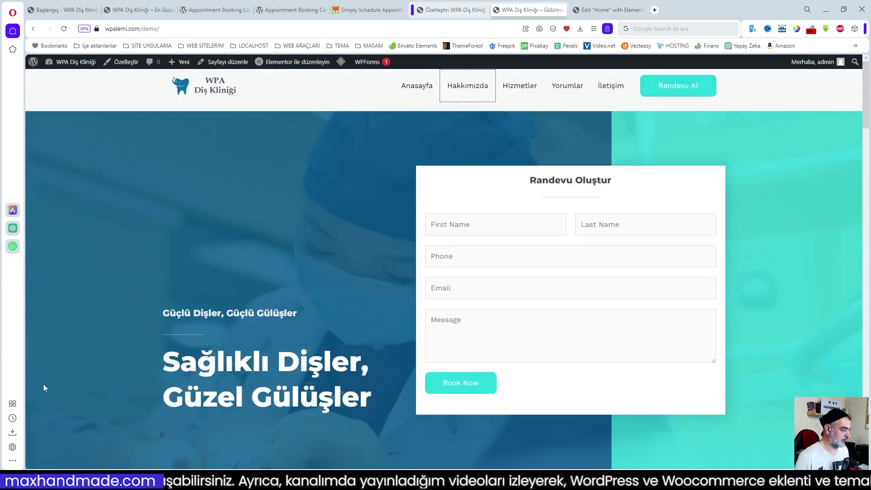
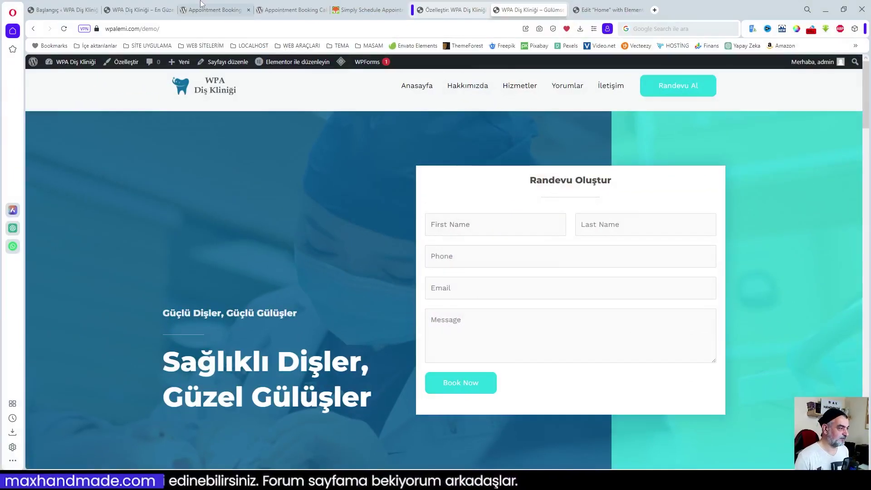
# - View the Simply Schedule Appointments plugin listing on WordPress.org in English
pyautogui.click(214, 10)
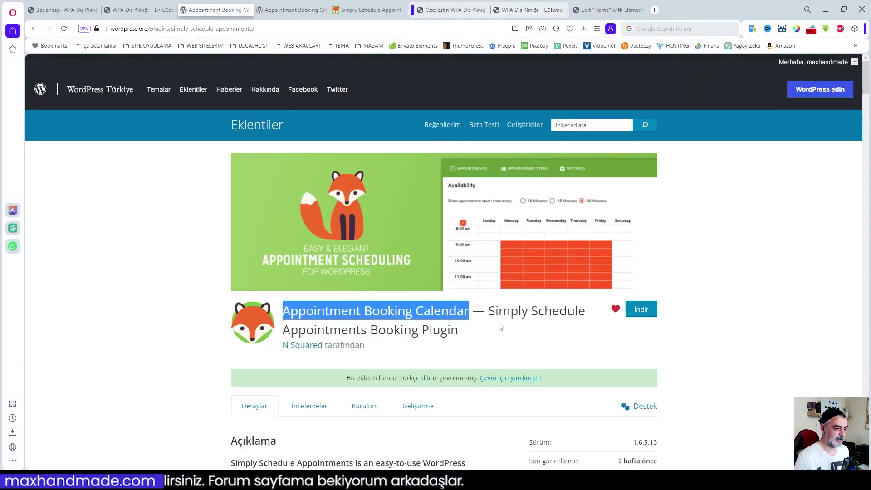
pyautogui.scroll(-2, 472, 326)
pyautogui.scroll(2, 467, 325)
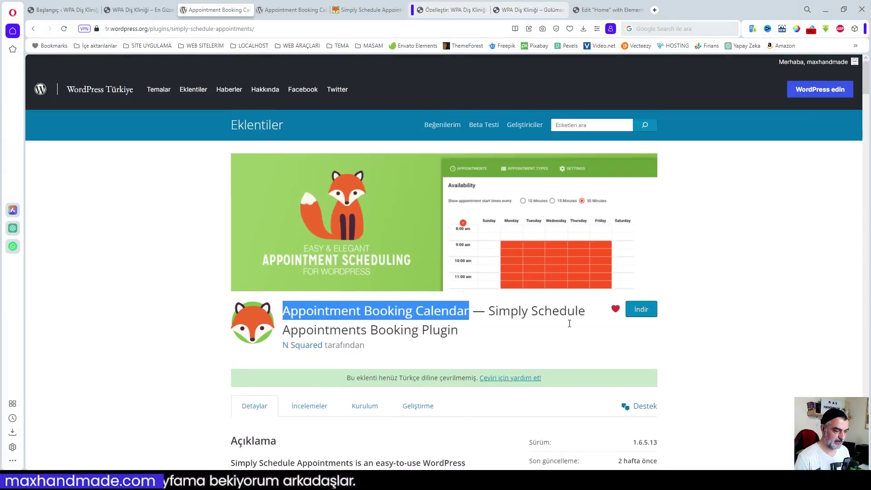
pyautogui.scroll(-2, 521, 337)
# - Translate the plugin page into Türkçe and read through its free and premium feature lists
pyautogui.click(292, 10)
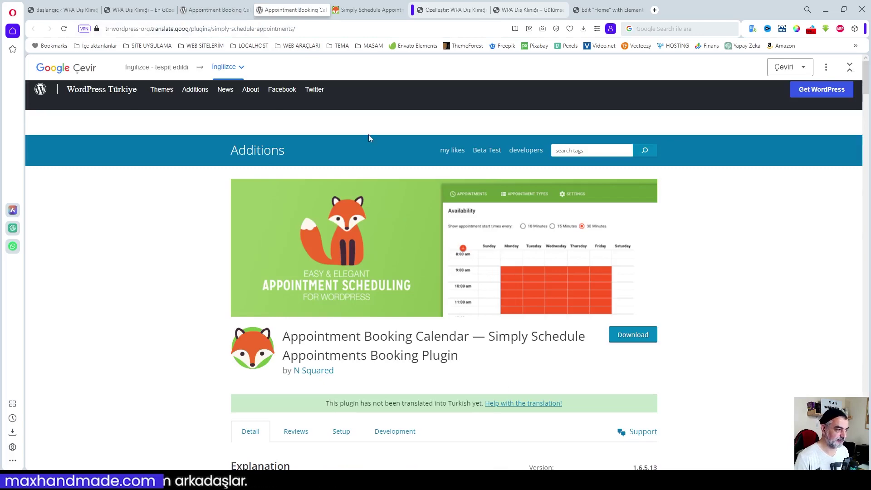
pyautogui.click(239, 68)
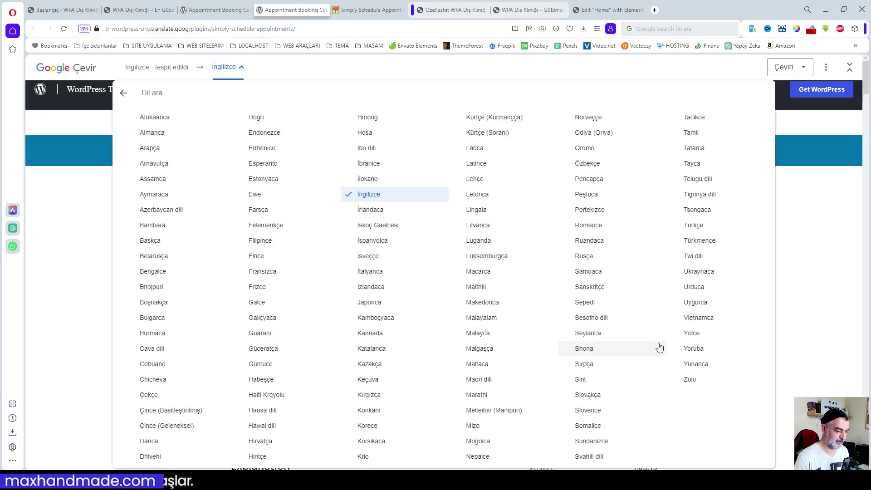
pyautogui.click(694, 225)
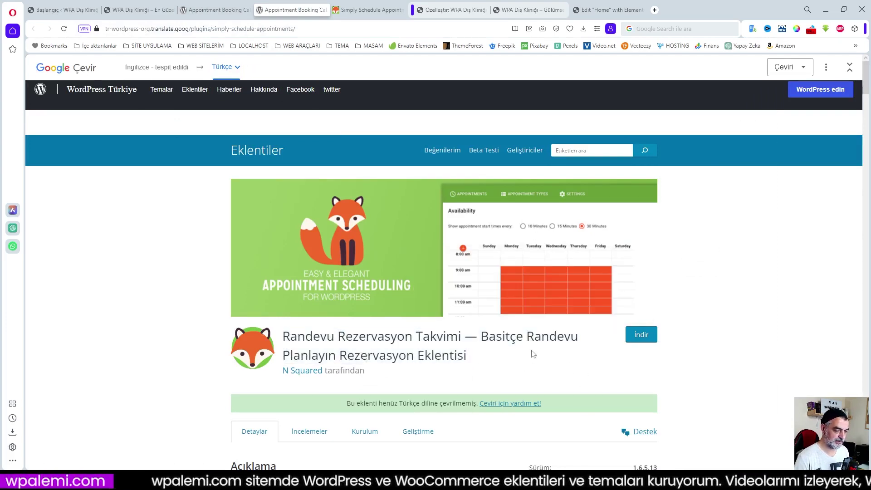
pyautogui.scroll(-1, 490, 337)
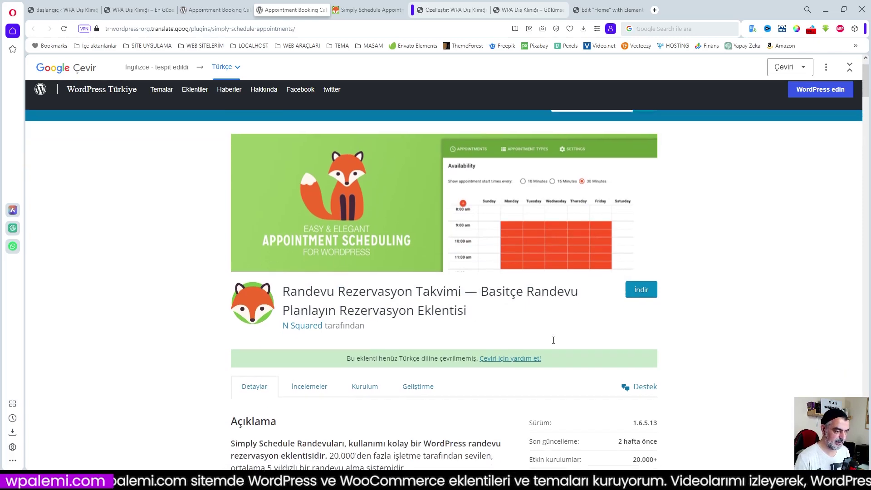
pyautogui.scroll(-5, 697, 299)
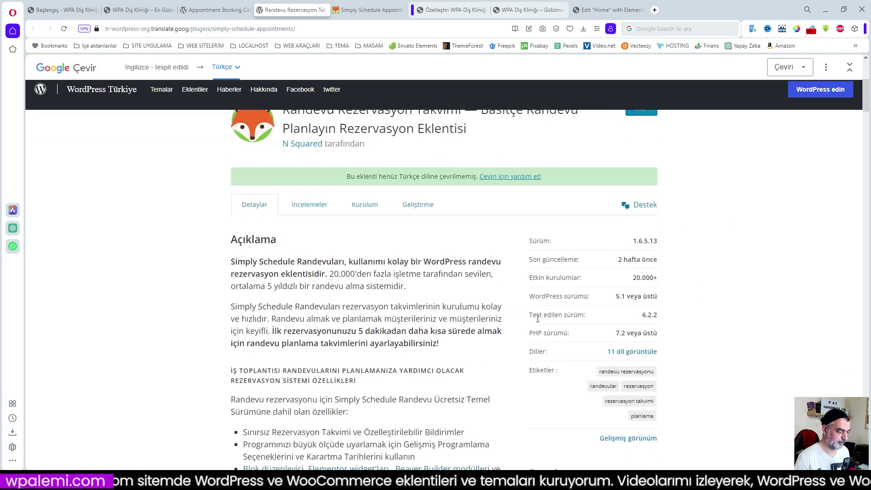
pyautogui.moveTo(389, 272)
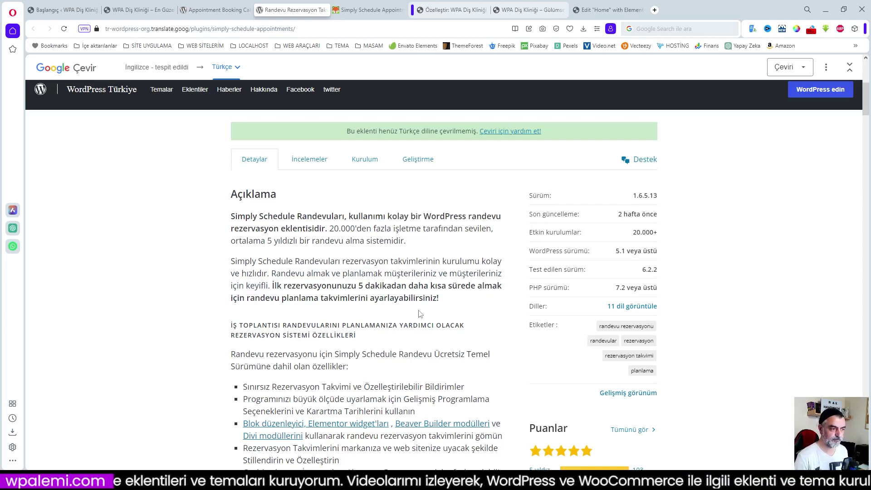
pyautogui.scroll(-2, 391, 289)
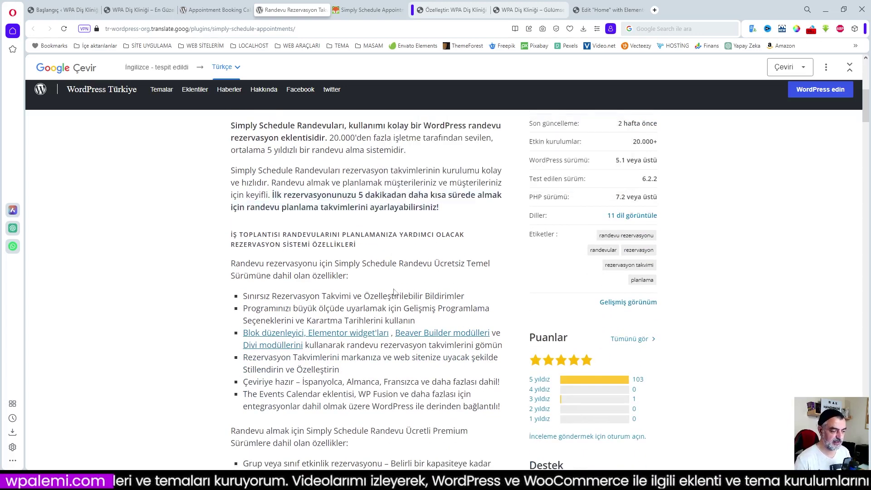
pyautogui.scroll(-5, 446, 283)
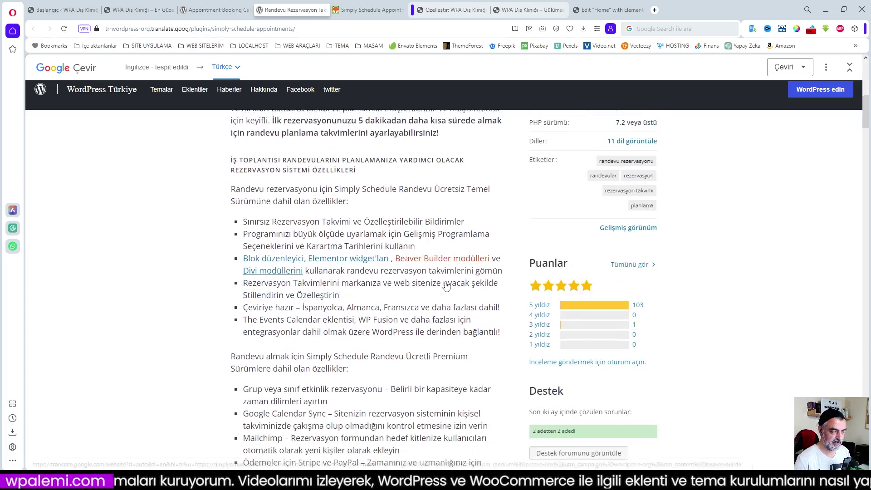
pyautogui.scroll(-3, 446, 282)
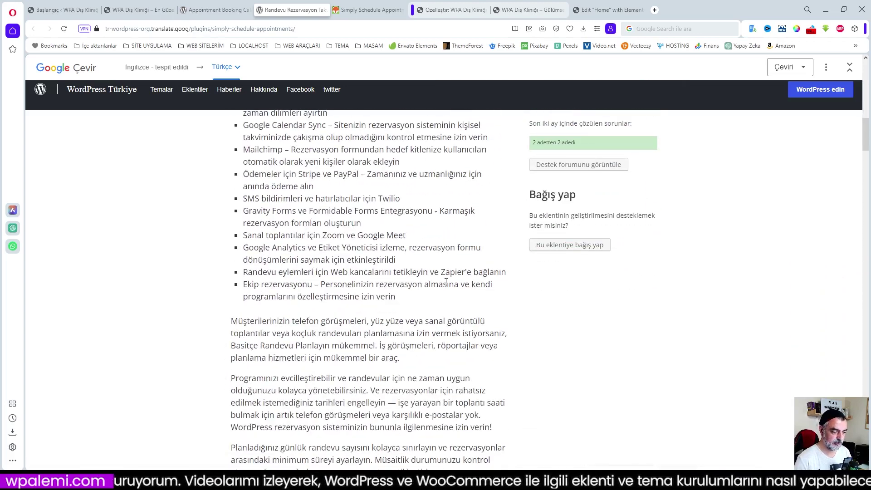
pyautogui.moveTo(445, 282)
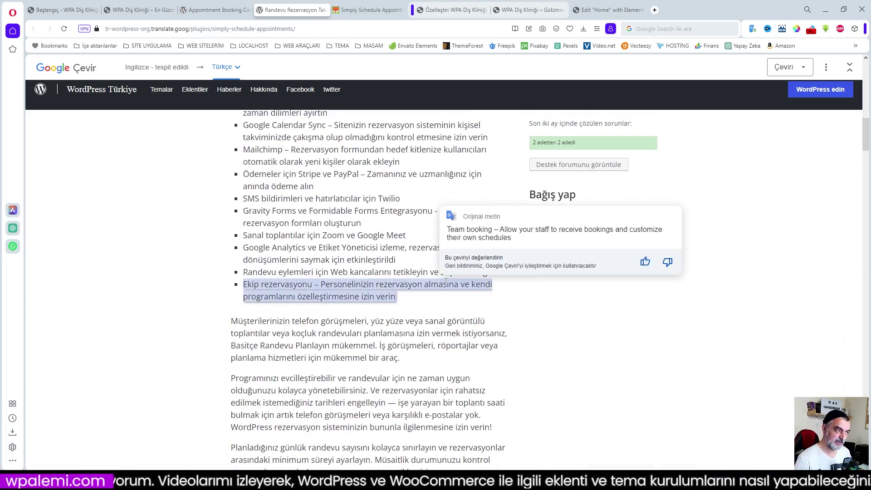
pyautogui.click(356, 12)
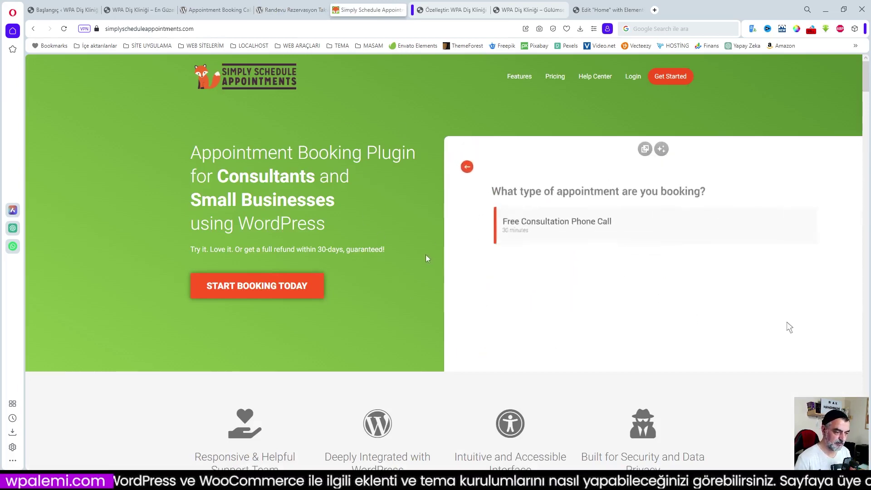
pyautogui.scroll(-2, 419, 262)
pyautogui.scroll(-5, 419, 261)
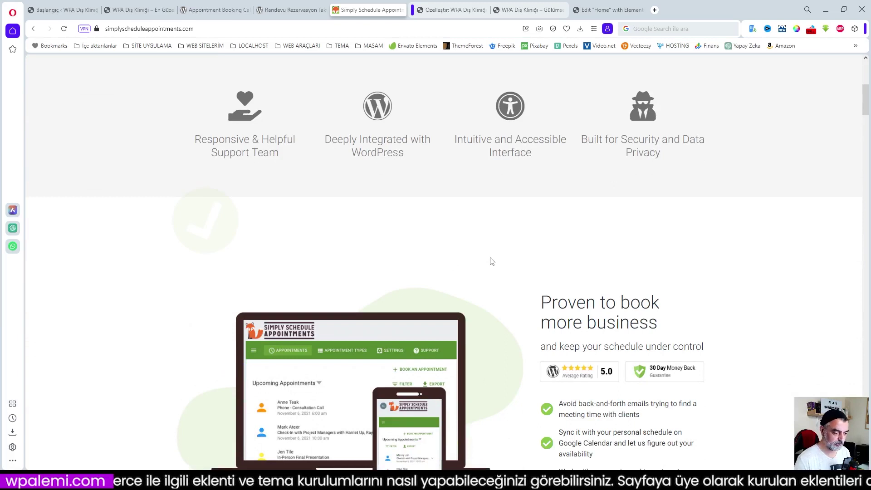
pyautogui.scroll(-3, 492, 261)
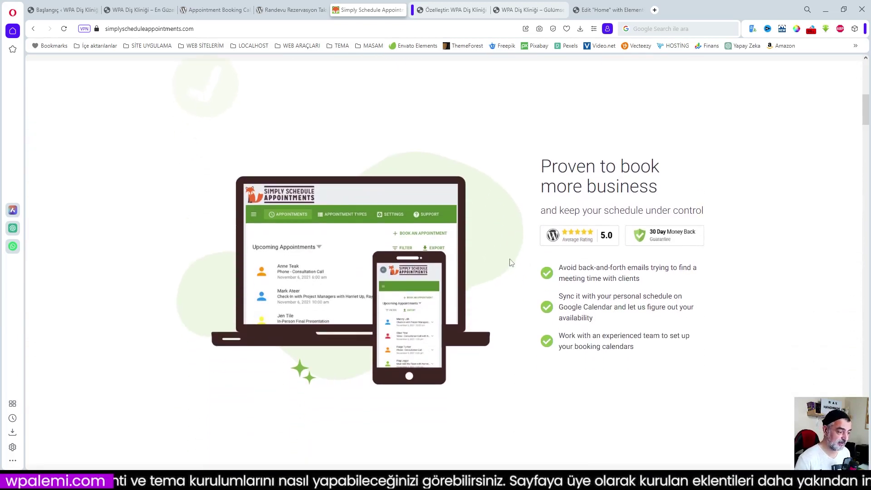
pyautogui.scroll(-10, 509, 258)
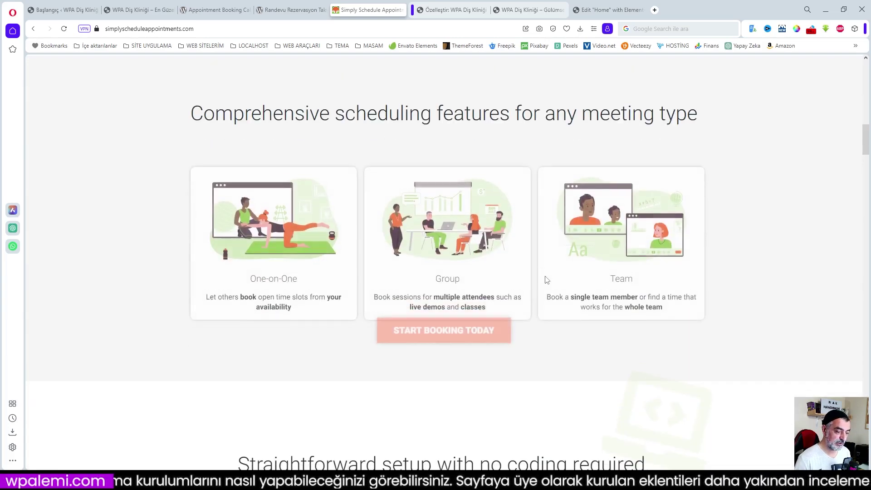
pyautogui.scroll(-3, 546, 280)
pyautogui.scroll(4, 680, 315)
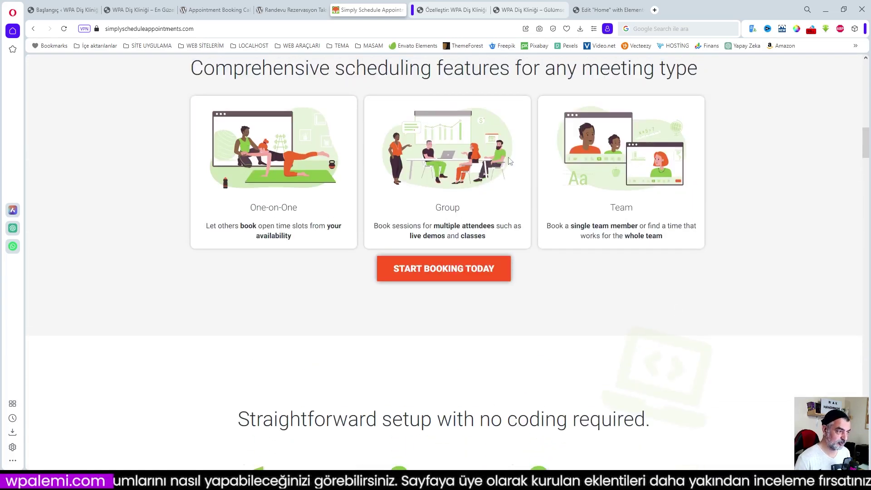
pyautogui.scroll(8, 751, 77)
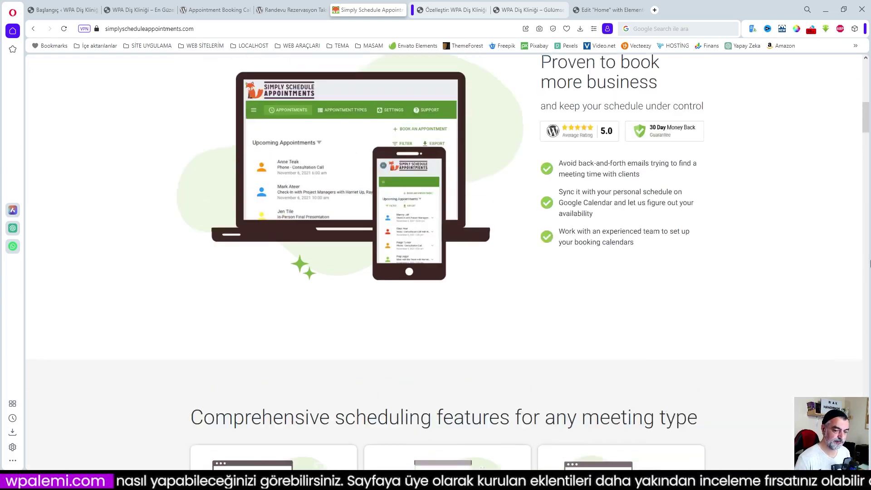
pyautogui.moveTo(867, 116); pyautogui.dragTo(865, 72)
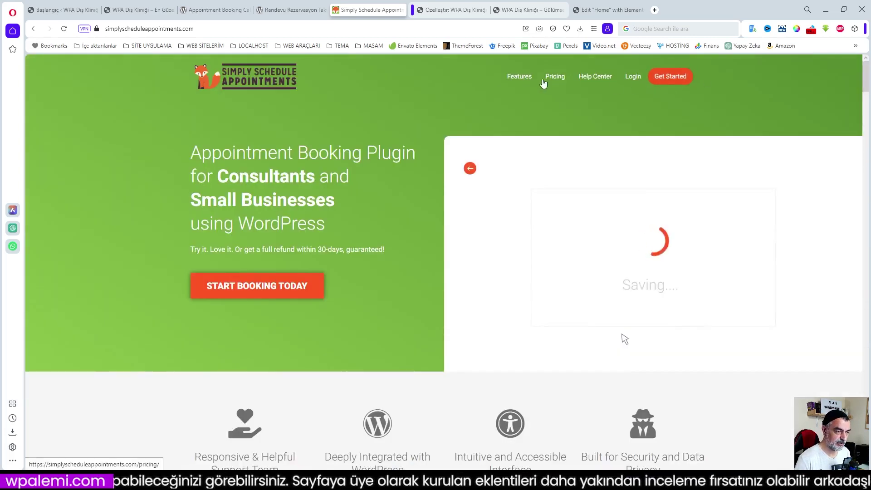
pyautogui.click(595, 75)
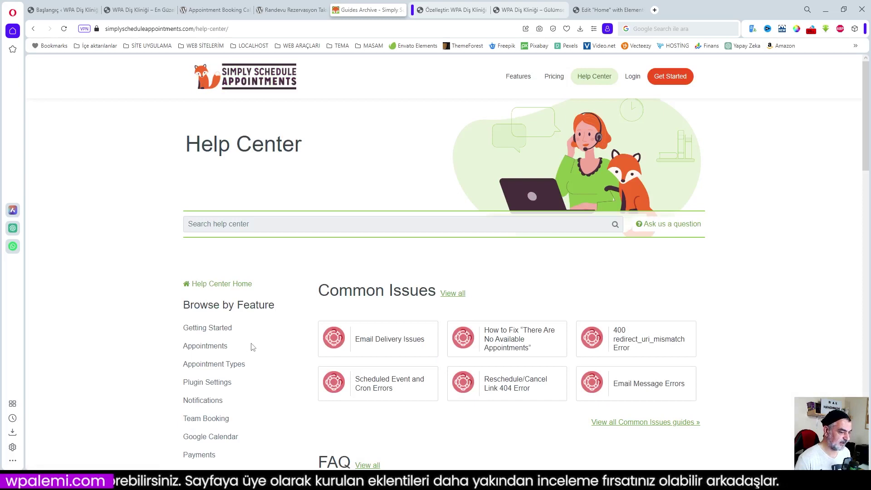
pyautogui.scroll(-2, 297, 347)
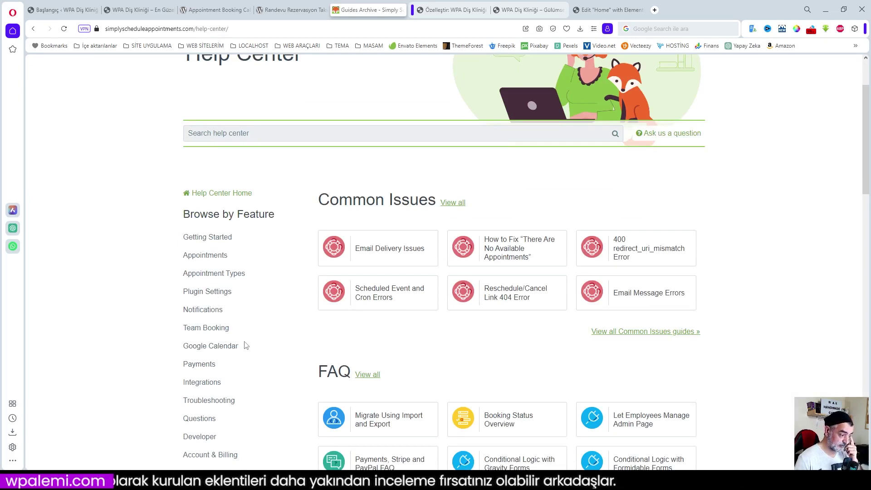
pyautogui.click(207, 255)
pyautogui.scroll(-5, 471, 327)
pyautogui.scroll(-6, 471, 326)
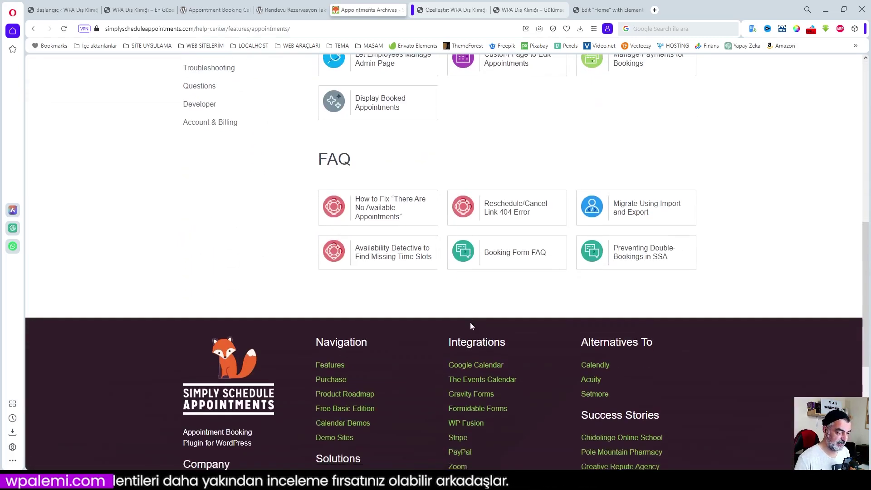
pyautogui.scroll(9, 465, 323)
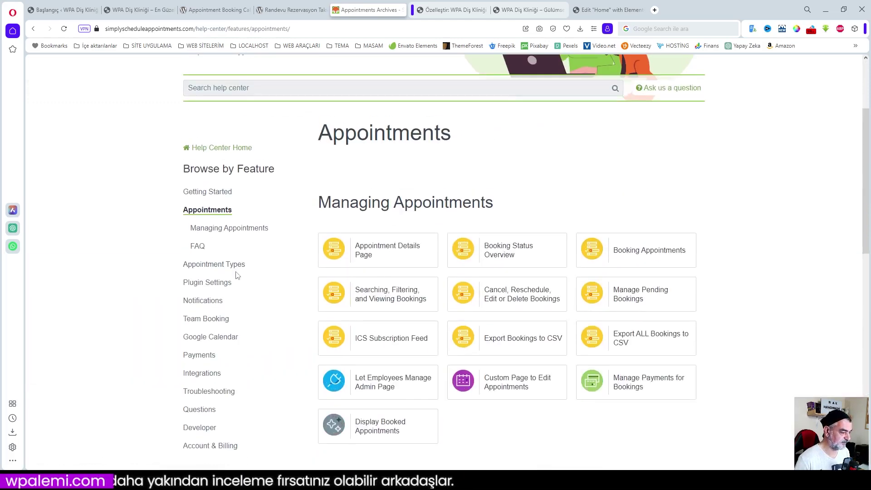
pyautogui.click(217, 192)
pyautogui.scroll(-3, 374, 317)
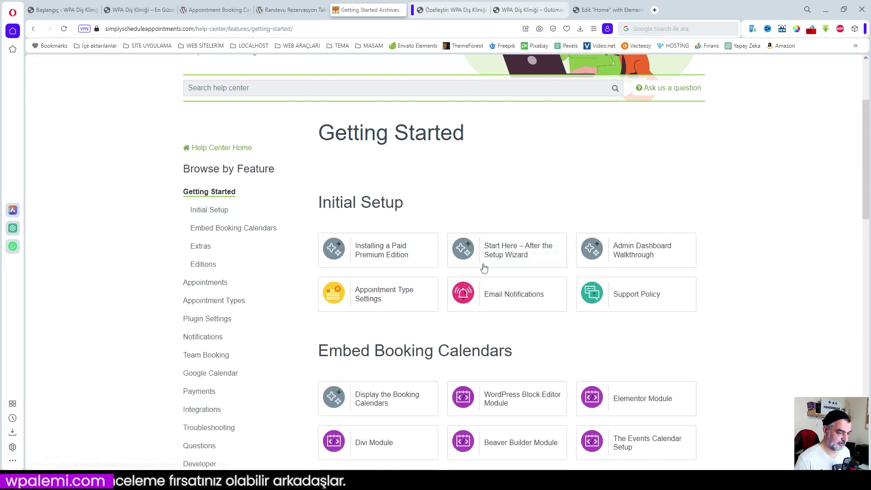
pyautogui.scroll(-2, 458, 342)
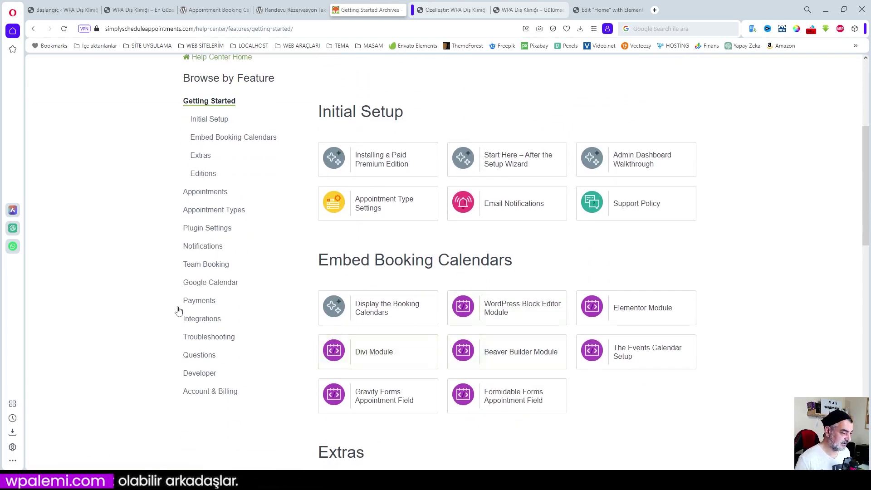
pyautogui.scroll(5, 288, 206)
pyautogui.click(290, 10)
pyautogui.scroll(1, 357, 208)
pyautogui.scroll(5, 356, 208)
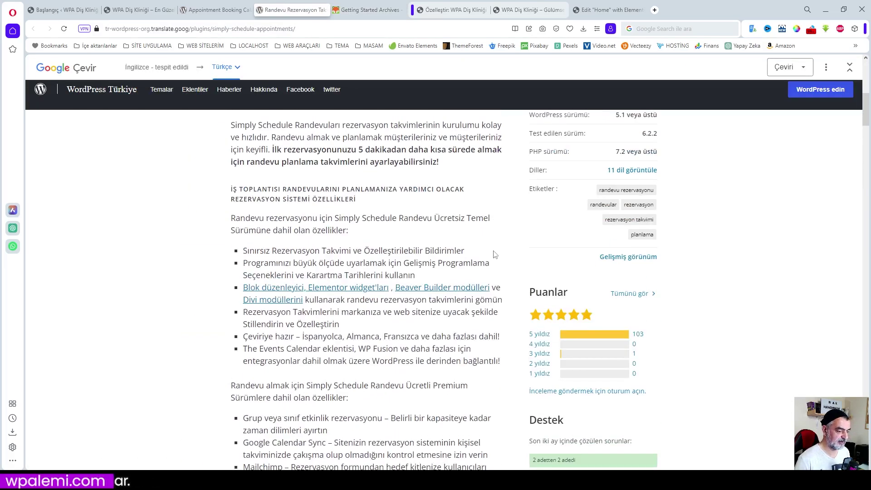
# - Compare the translated text with the English listing, then return to the Customizer's HTML 2 footer settings
pyautogui.scroll(4, 400, 250)
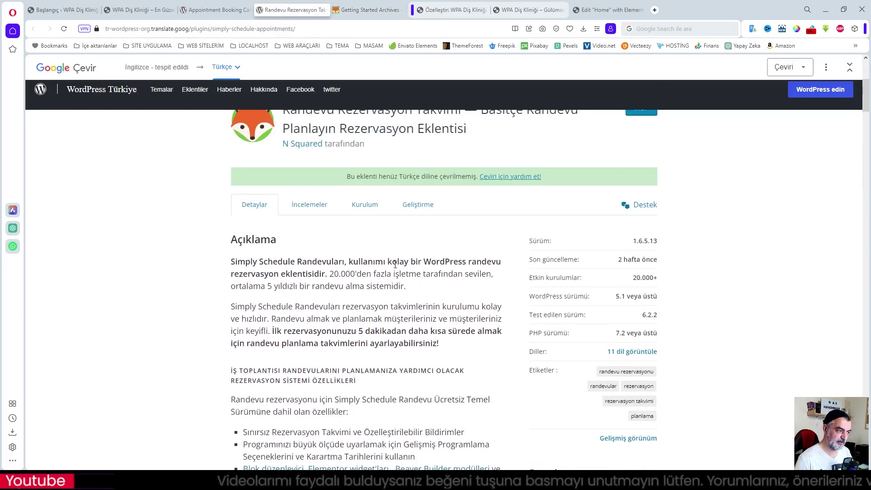
pyautogui.moveTo(395, 262)
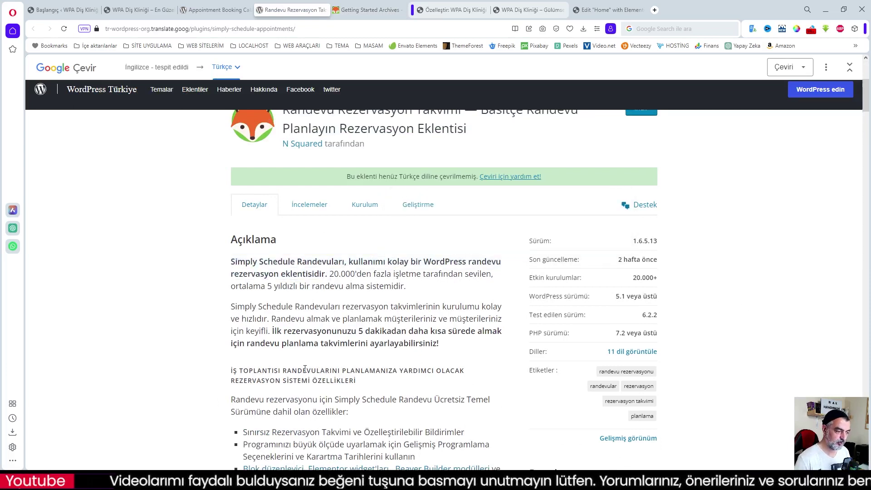
pyautogui.moveTo(319, 368)
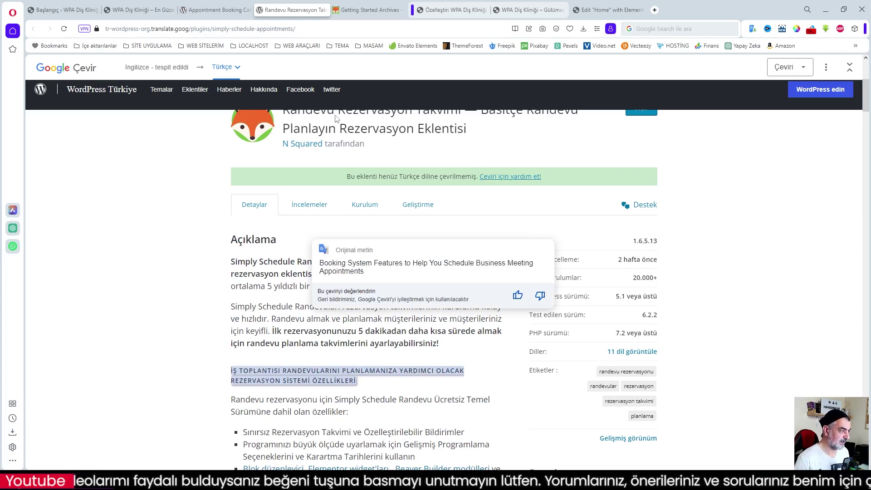
pyautogui.click(203, 10)
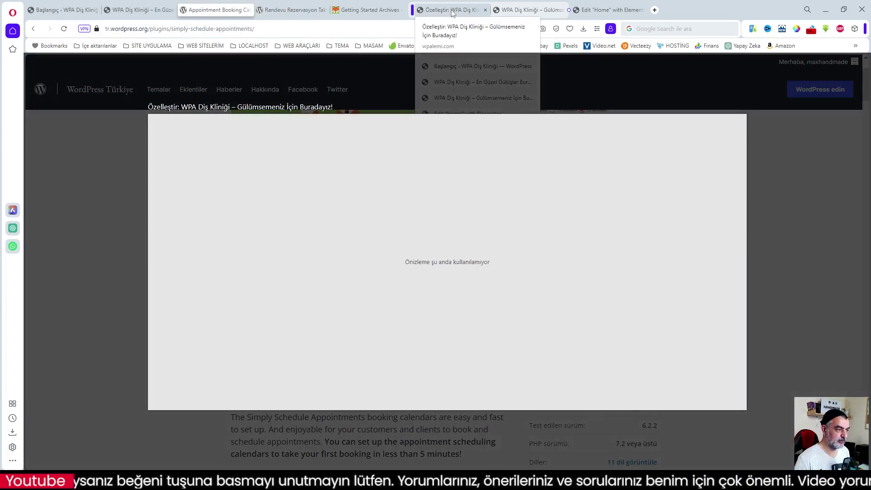
pyautogui.click(452, 13)
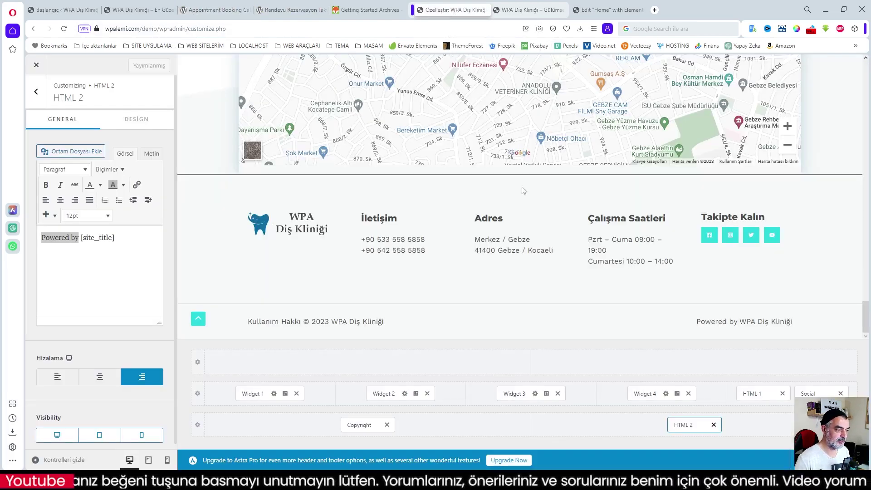
# - Leave the Customizer and open Appointments from the admin sidebar to reach the welcome screen
pyautogui.click(36, 67)
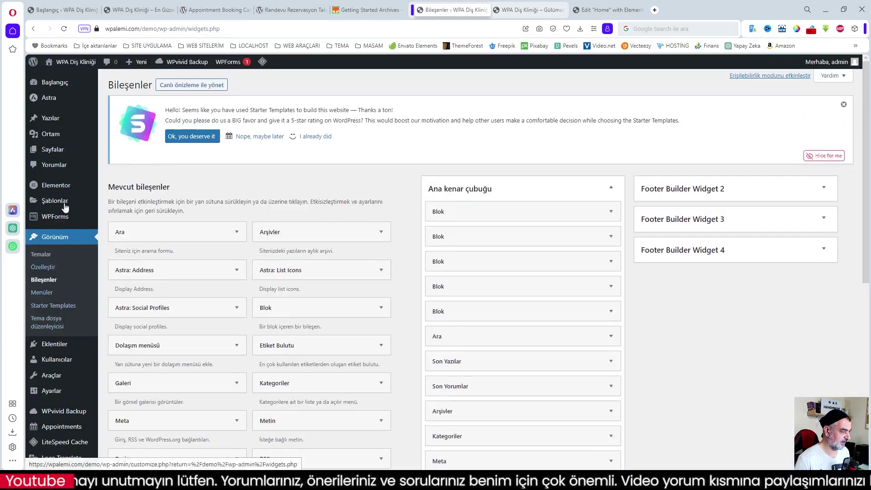
pyautogui.scroll(-1, 65, 236)
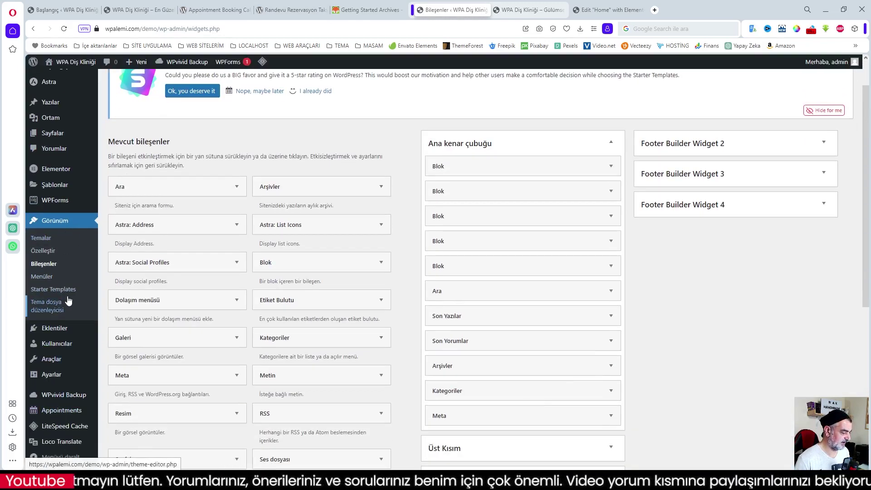
pyautogui.moveTo(65, 366)
pyautogui.scroll(-4, 65, 365)
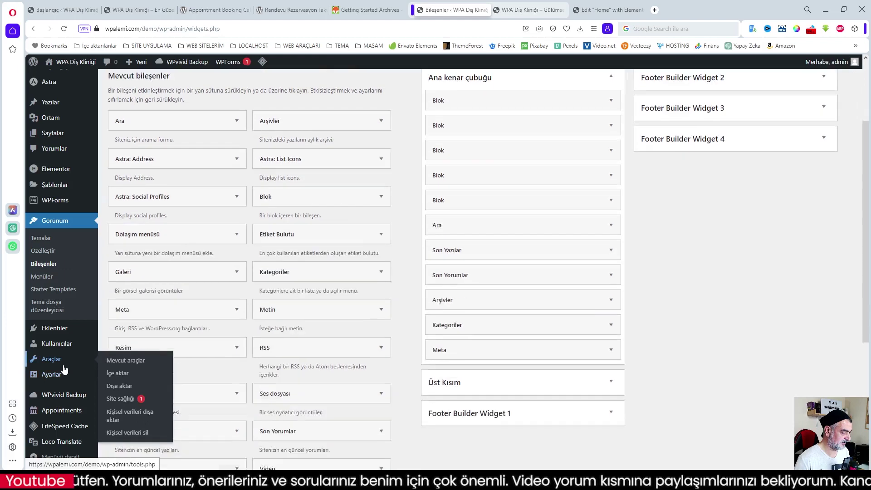
pyautogui.click(62, 411)
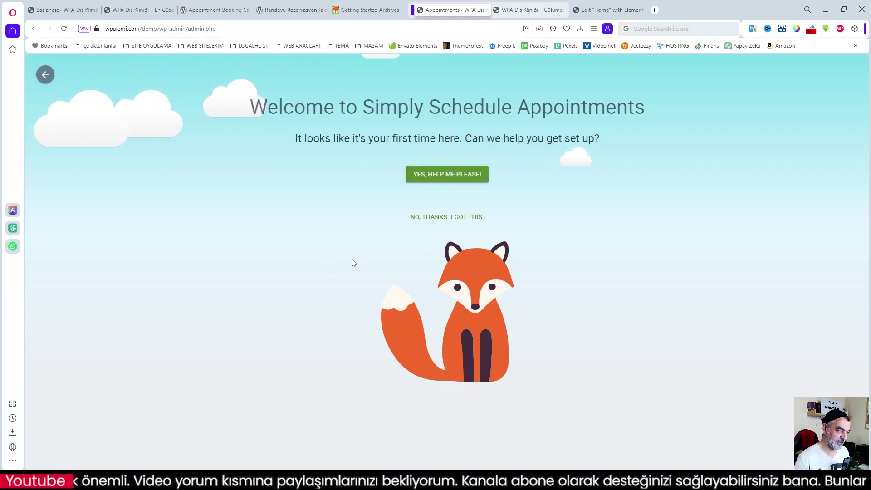
# - Accept guided setup and confirm the detected Europe/Istanbul timezone and format preferences
pyautogui.click(451, 178)
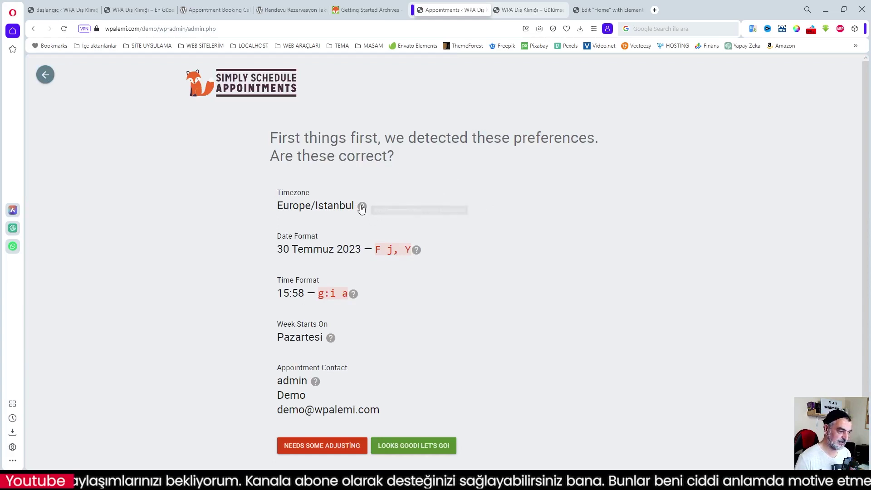
pyautogui.moveTo(364, 211)
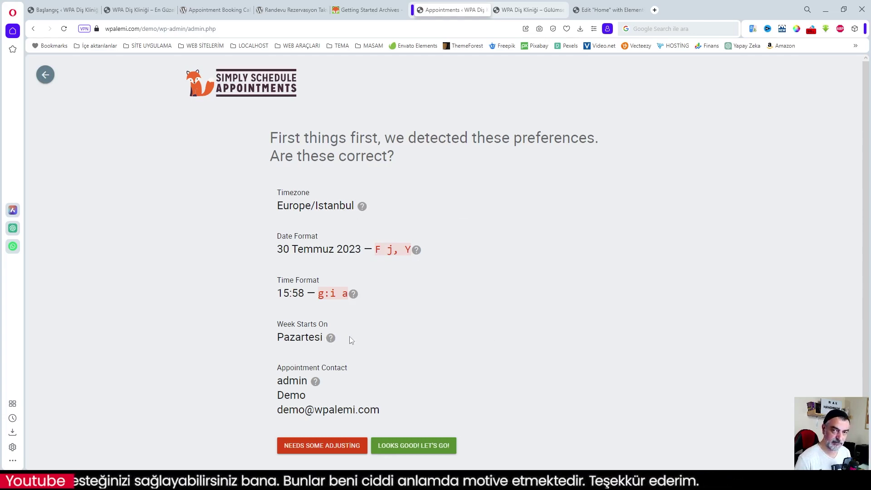
pyautogui.scroll(-1, 375, 350)
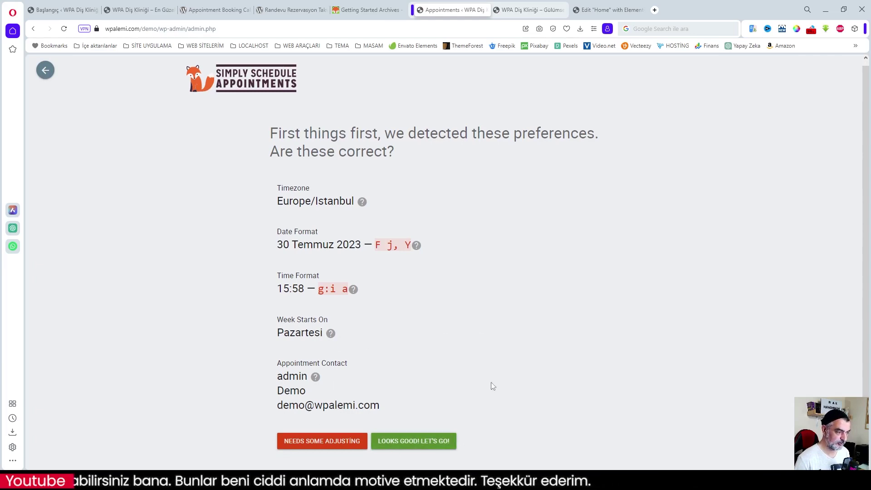
pyautogui.click(414, 442)
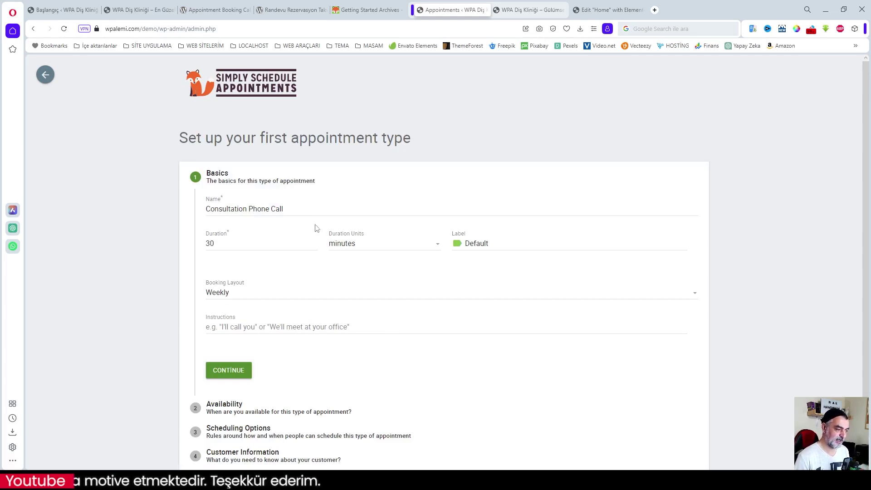
# - Switch to the clinic site's dashboard and open its Randevular appointments list
pyautogui.click(266, 210)
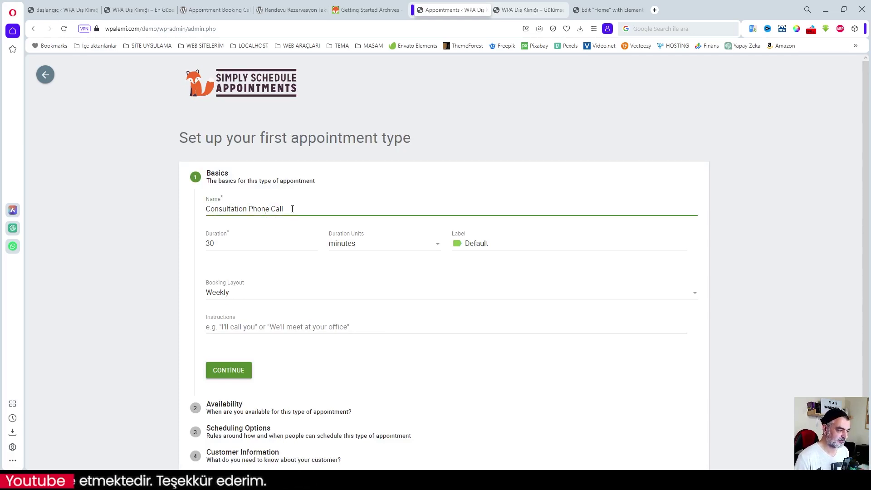
pyautogui.click(59, 10)
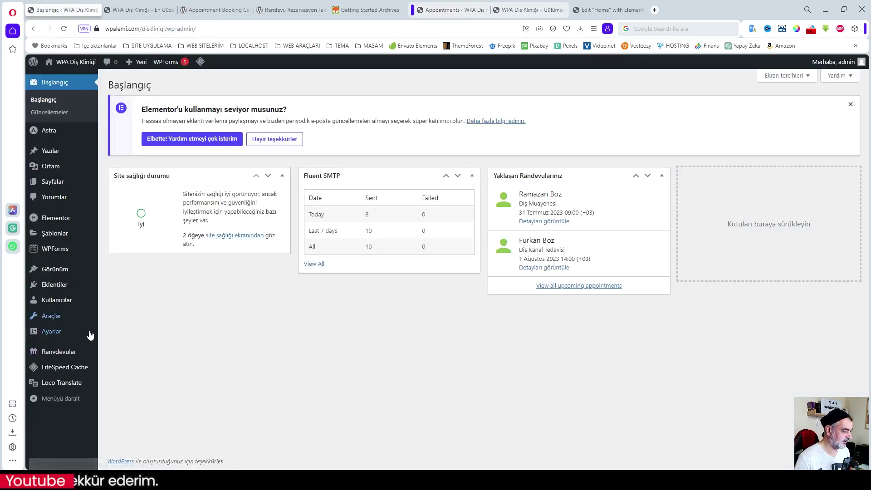
pyautogui.moveTo(61, 354)
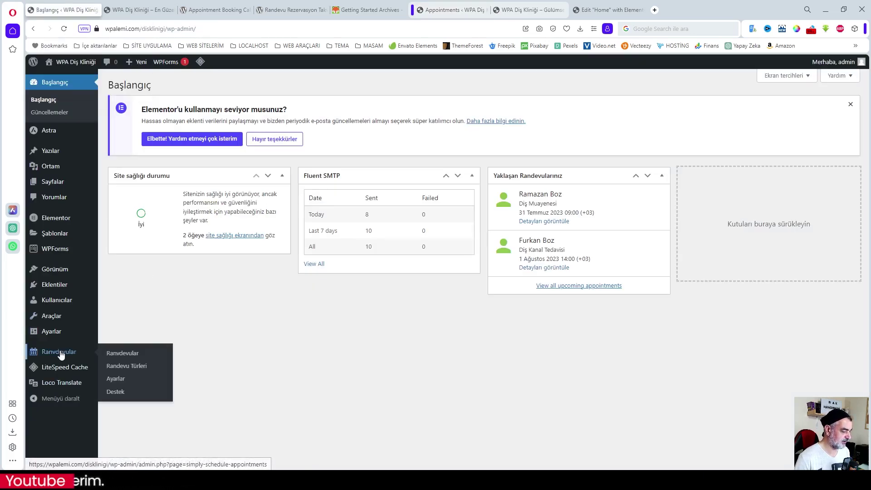
pyautogui.click(63, 352)
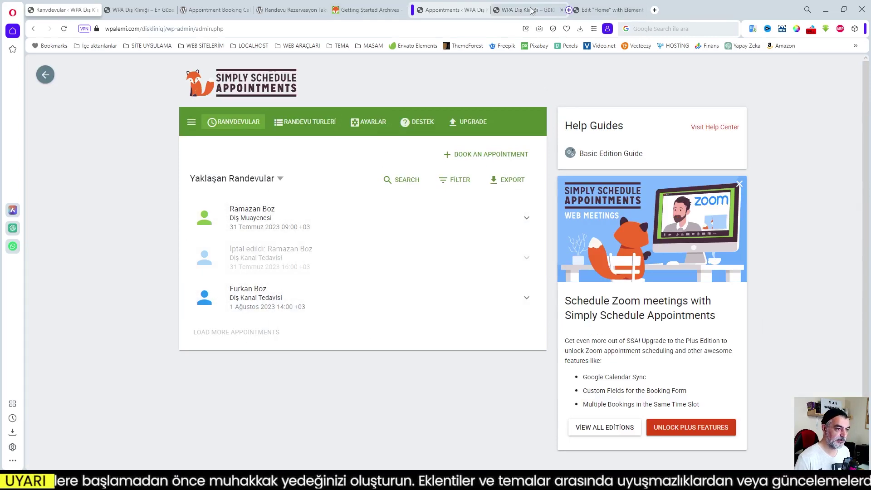
# - Return to the demo site's Consultation Phone Call form and click into its Duration and Name fields
pyautogui.click(553, 10)
pyautogui.click(448, 10)
pyautogui.click(230, 243)
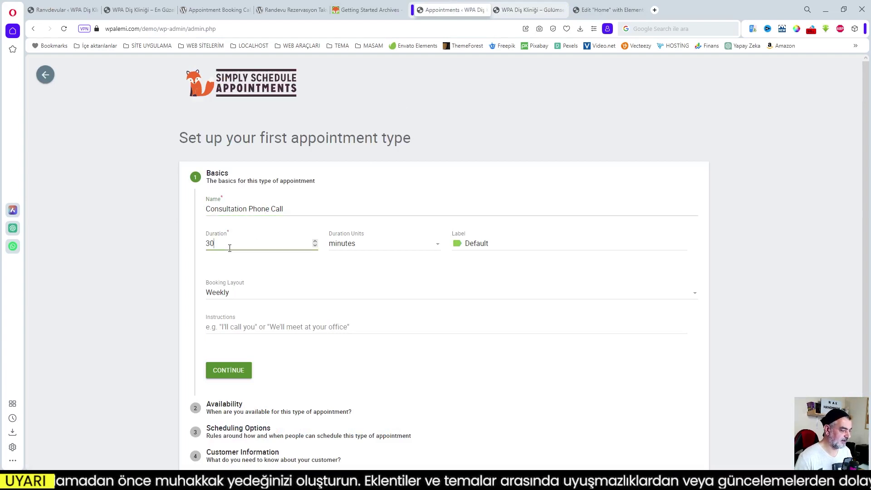
pyautogui.click(232, 208)
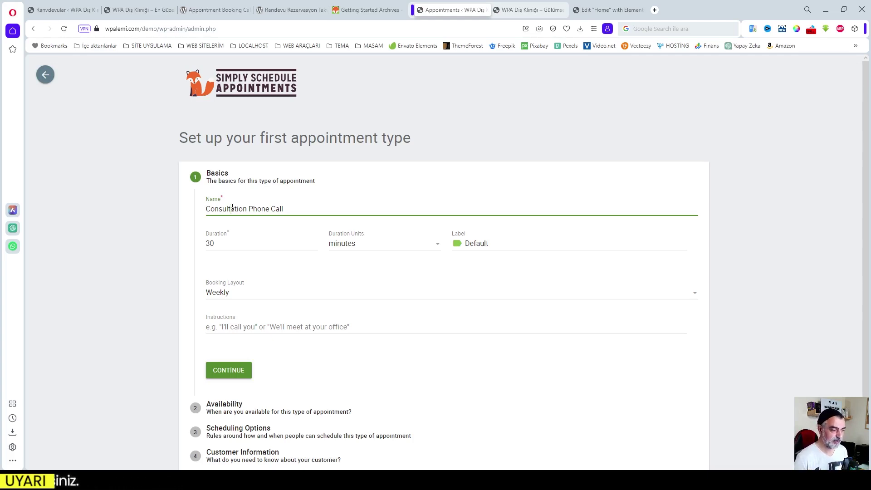
# - Rename the appointment type to 'Diş Muayenesi' and keep the Weekly booking layout after trying Monthly
pyautogui.moveTo(283, 210); pyautogui.dragTo(203, 210)
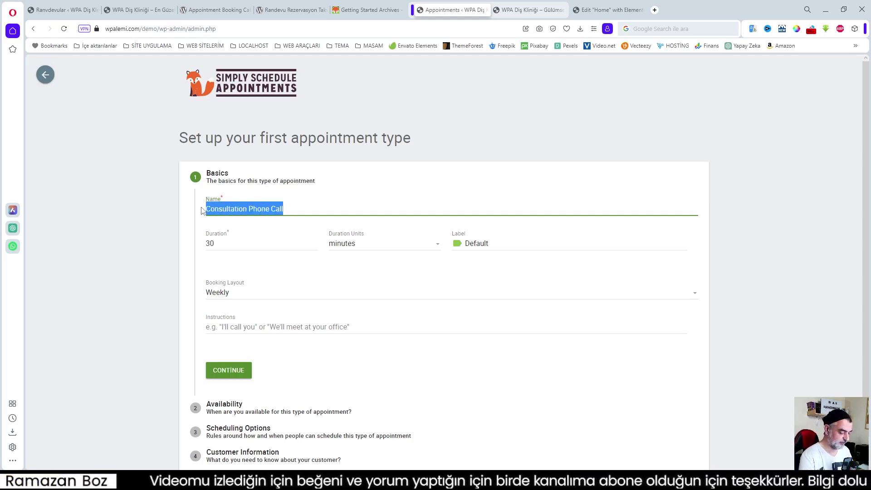
pyautogui.write('Diş Muayenesi')
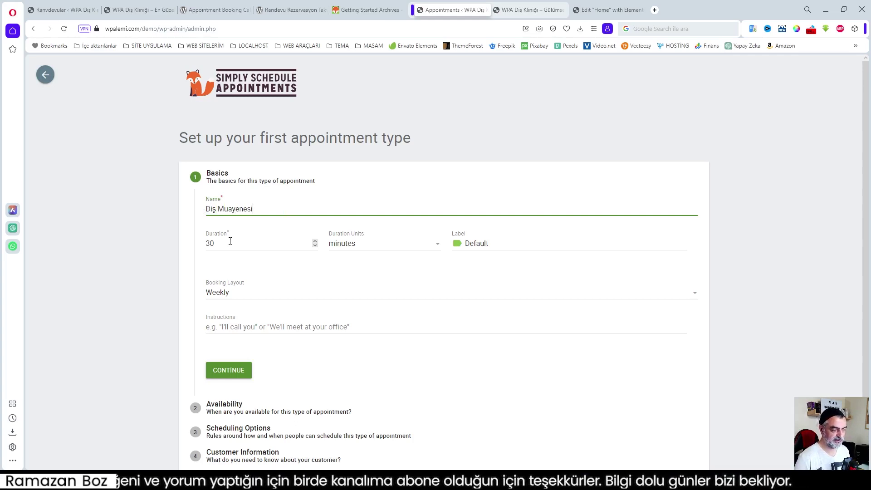
pyautogui.click(230, 241)
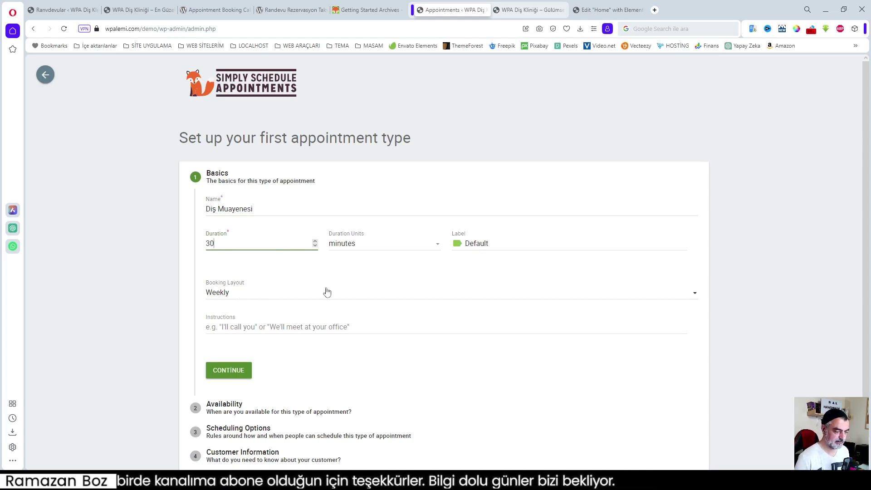
pyautogui.click(694, 294)
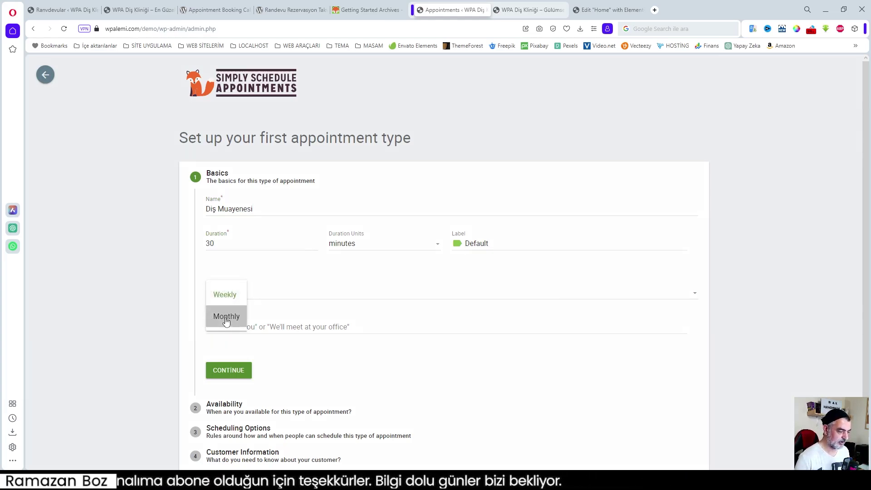
pyautogui.click(223, 317)
pyautogui.click(695, 296)
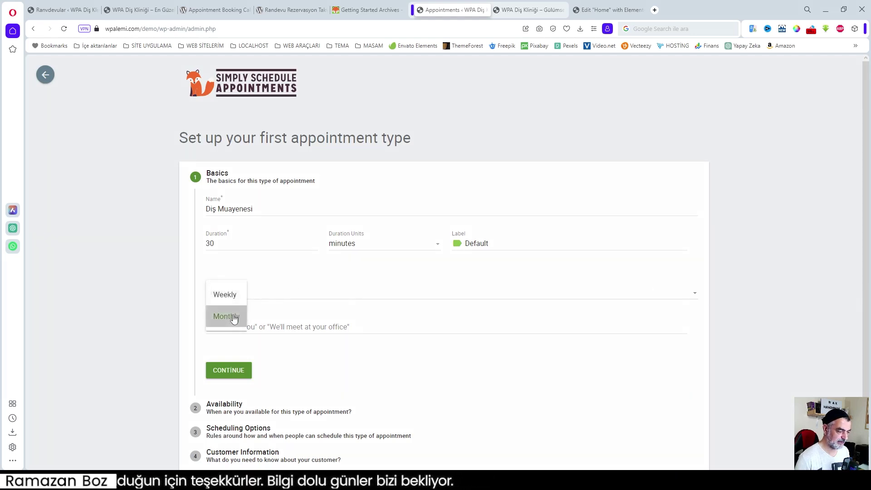
pyautogui.click(227, 295)
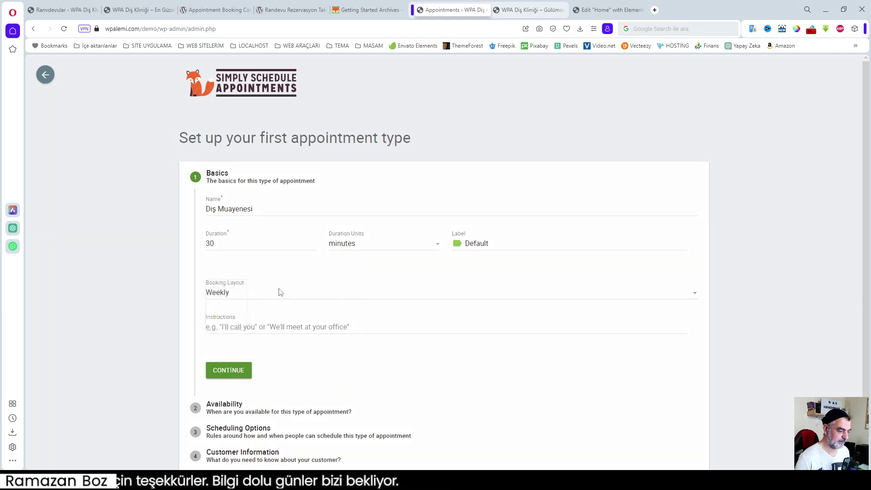
# - Translate the appointment instructions helper text into Turkish, then continue to Availability
pyautogui.click(365, 329)
pyautogui.scroll(-1, 364, 329)
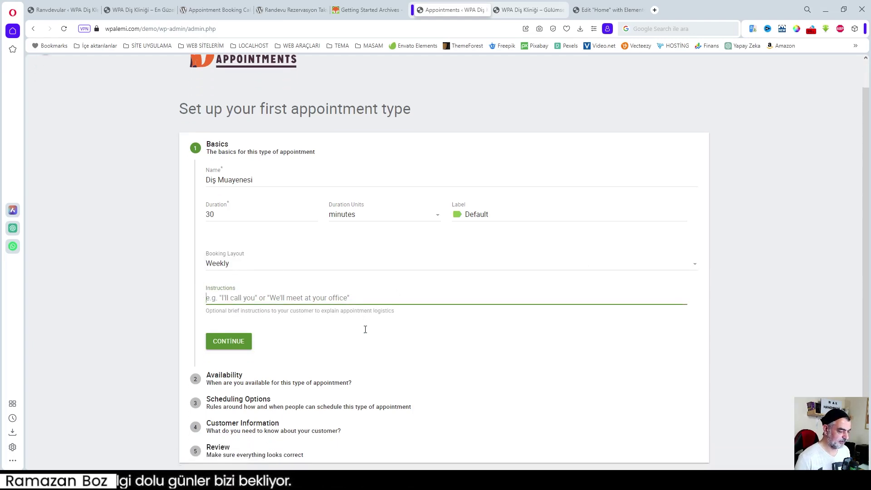
pyautogui.moveTo(207, 310); pyautogui.dragTo(361, 313)
pyautogui.click(345, 313)
pyautogui.click(362, 313)
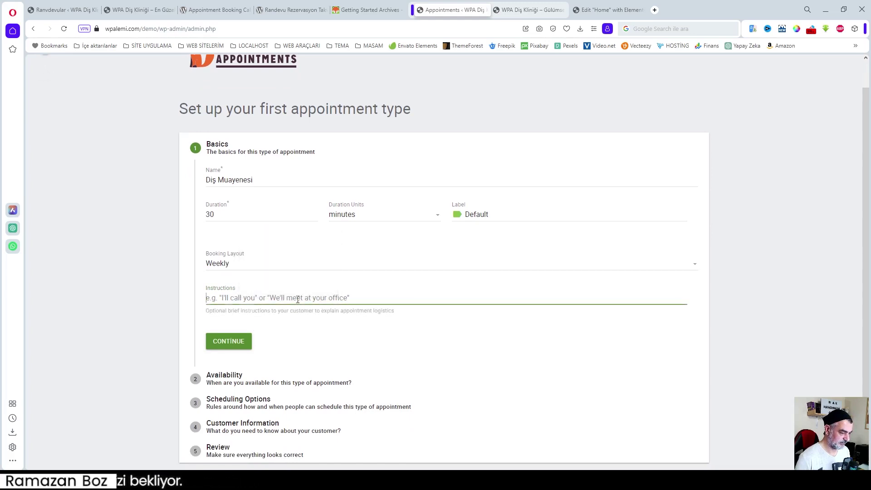
pyautogui.moveTo(208, 310); pyautogui.dragTo(372, 306)
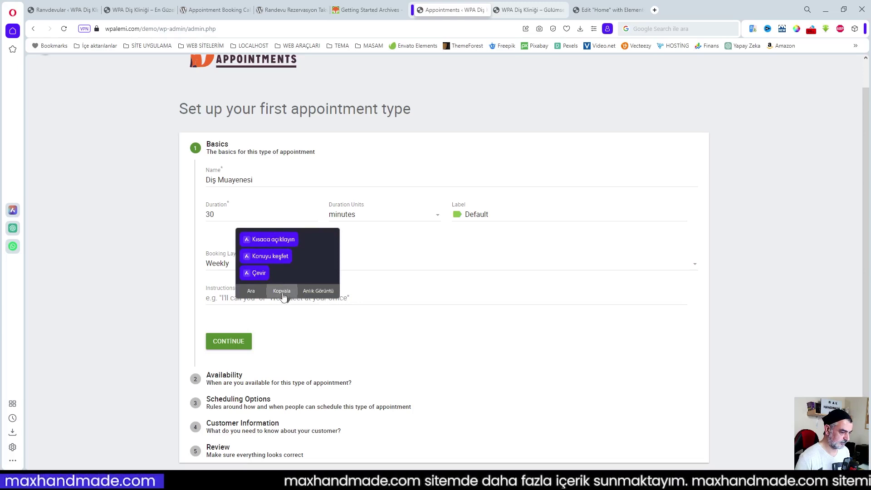
pyautogui.rightClick(277, 308)
pyautogui.click(315, 394)
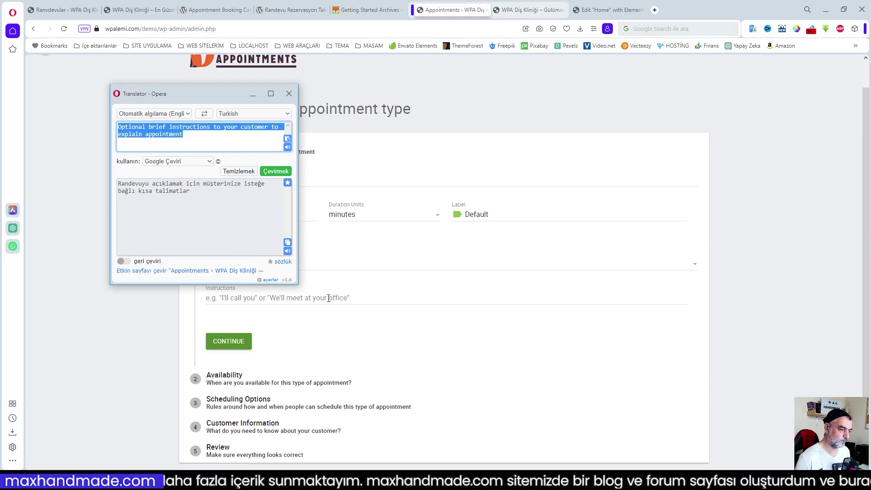
pyautogui.click(334, 297)
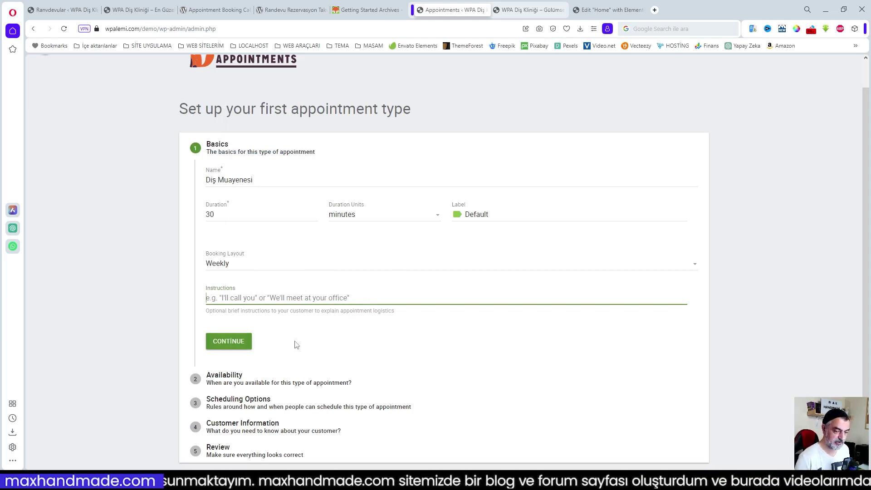
pyautogui.click(234, 350)
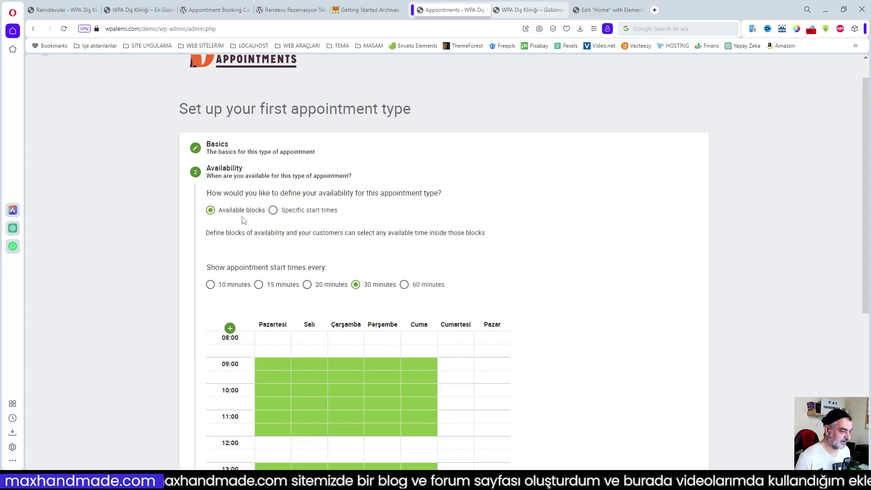
pyautogui.scroll(-2, 256, 224)
pyautogui.scroll(-1, 381, 256)
pyautogui.scroll(3, 358, 245)
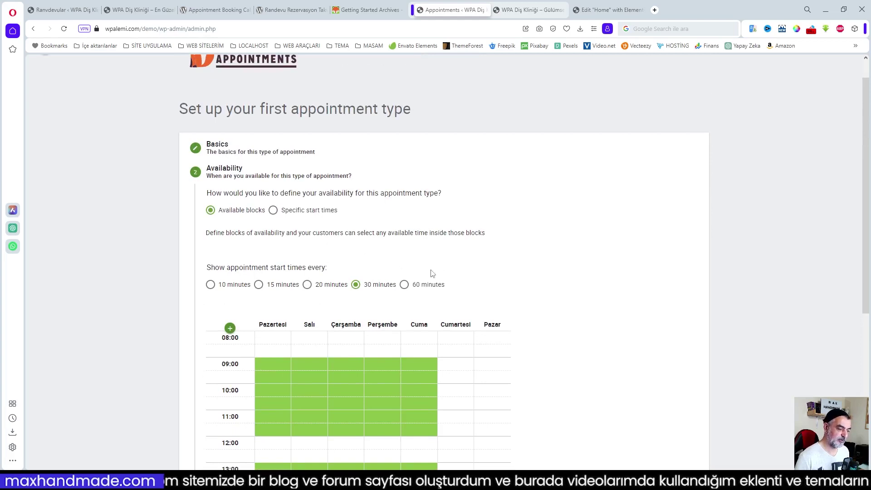
pyautogui.scroll(-2, 431, 273)
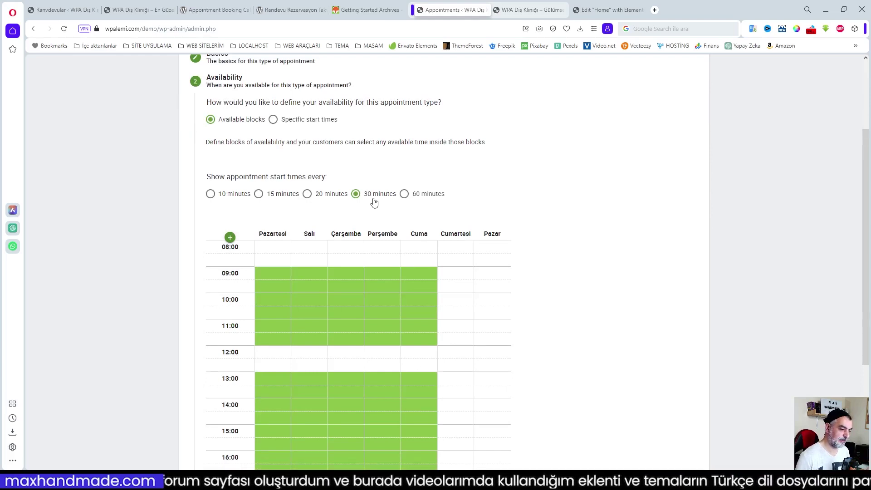
pyautogui.scroll(2, 374, 203)
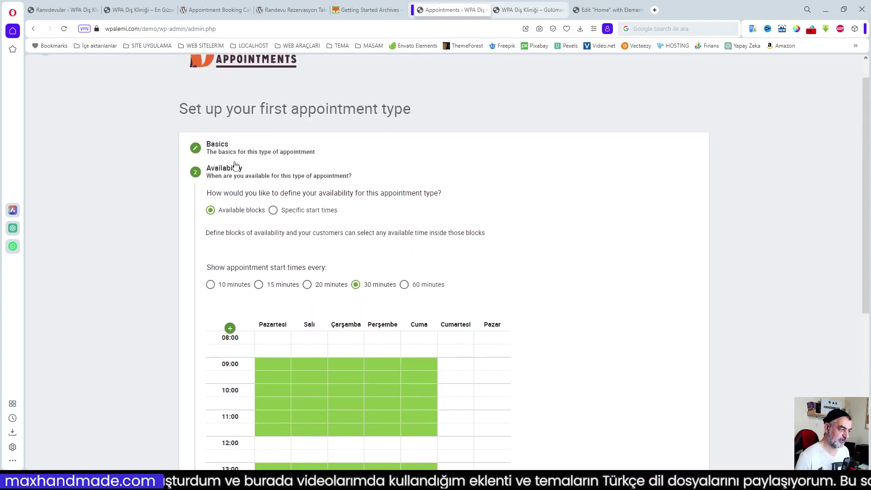
pyautogui.scroll(-4, 442, 222)
pyautogui.scroll(-2, 442, 222)
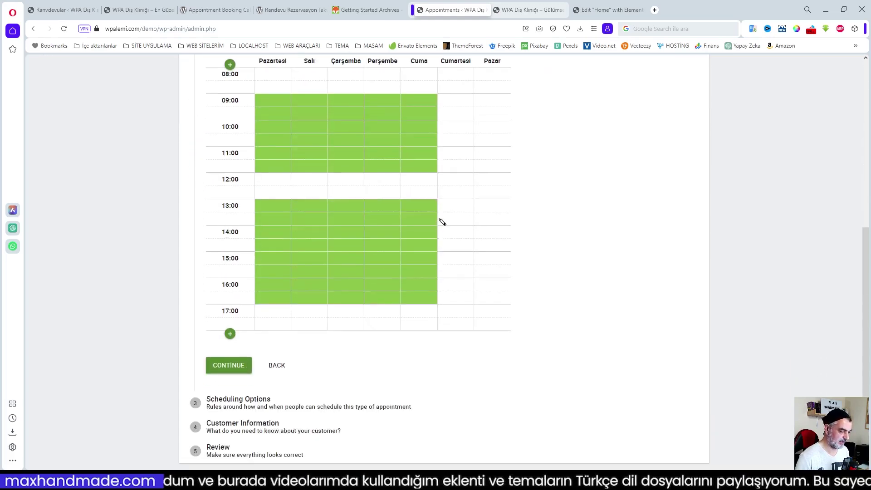
pyautogui.click(277, 365)
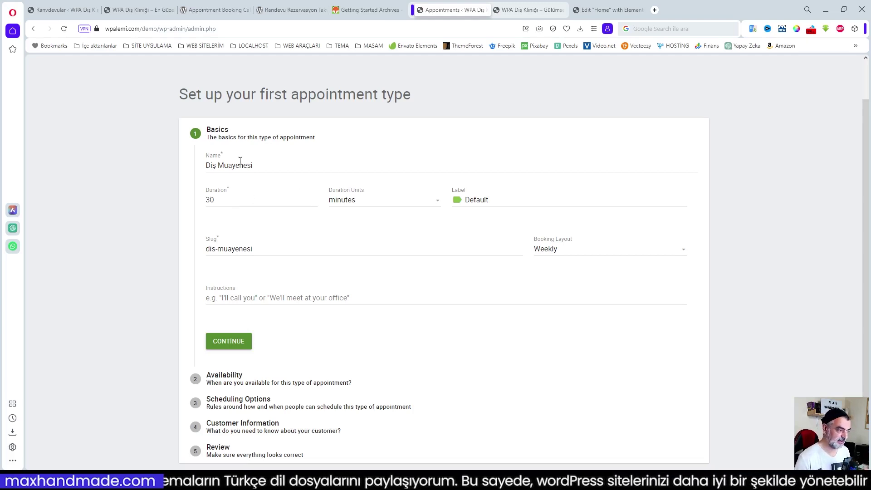
pyautogui.click(227, 342)
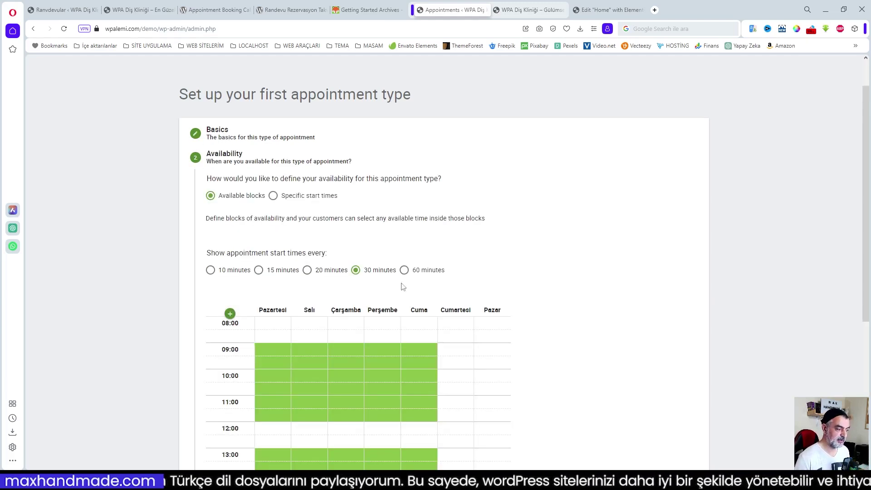
pyautogui.scroll(-2, 278, 282)
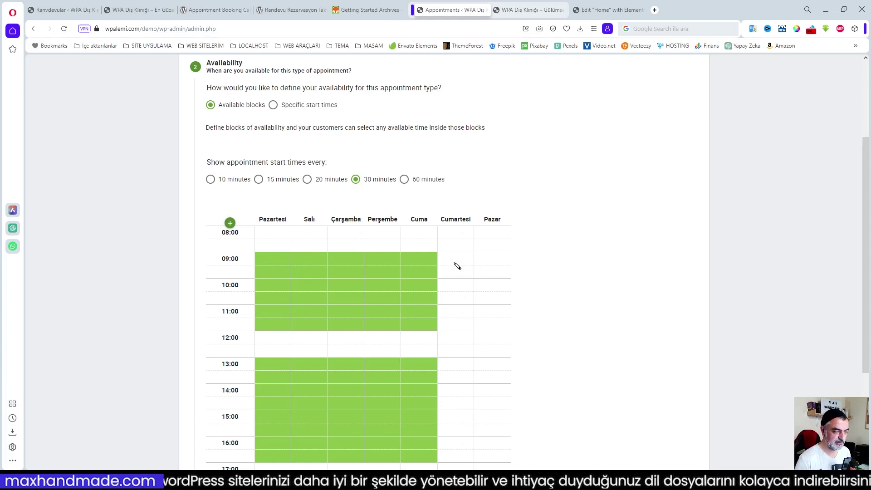
# - Mark Saturday available from 09:00–12:00 and 13:00–14:00
pyautogui.moveTo(461, 266); pyautogui.dragTo(463, 325)
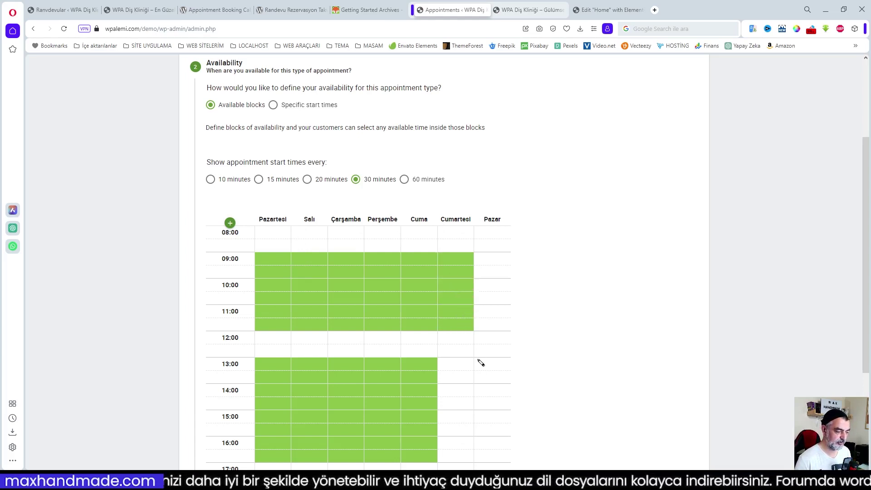
pyautogui.scroll(-2, 480, 361)
pyautogui.moveTo(462, 277); pyautogui.dragTo(462, 303)
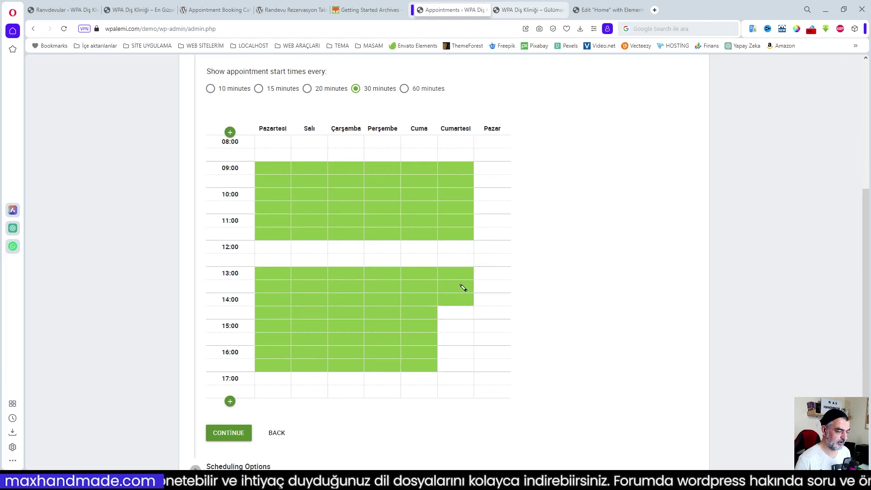
pyautogui.moveTo(462, 289); pyautogui.dragTo(465, 312)
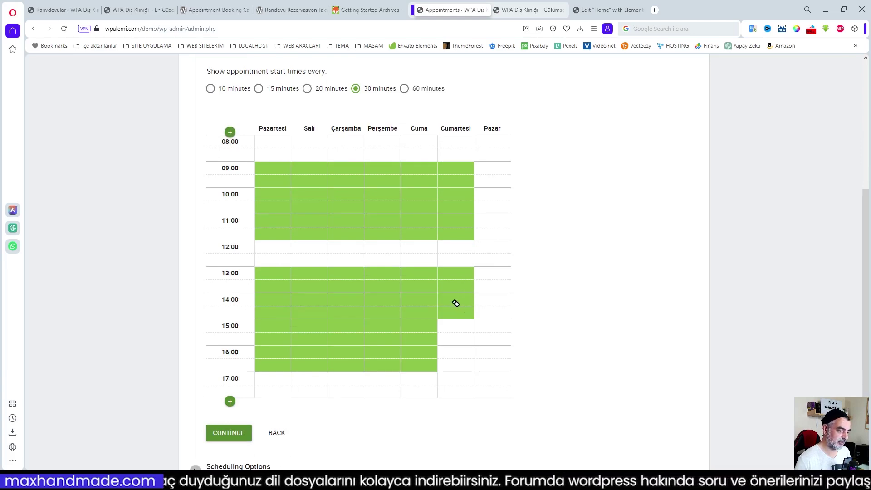
pyautogui.moveTo(456, 303); pyautogui.dragTo(459, 311)
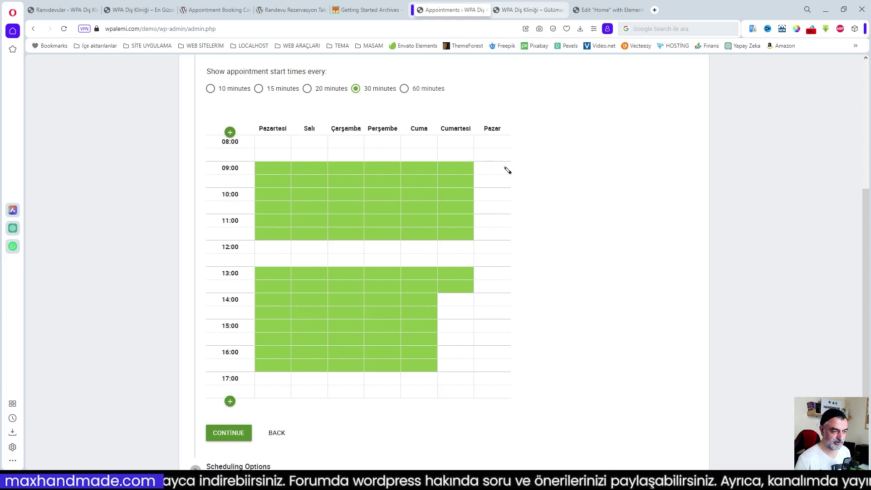
# - Keep Sunday unavailable by clearing its cells, then continue to Scheduling Options
pyautogui.moveTo(497, 166); pyautogui.dragTo(502, 365)
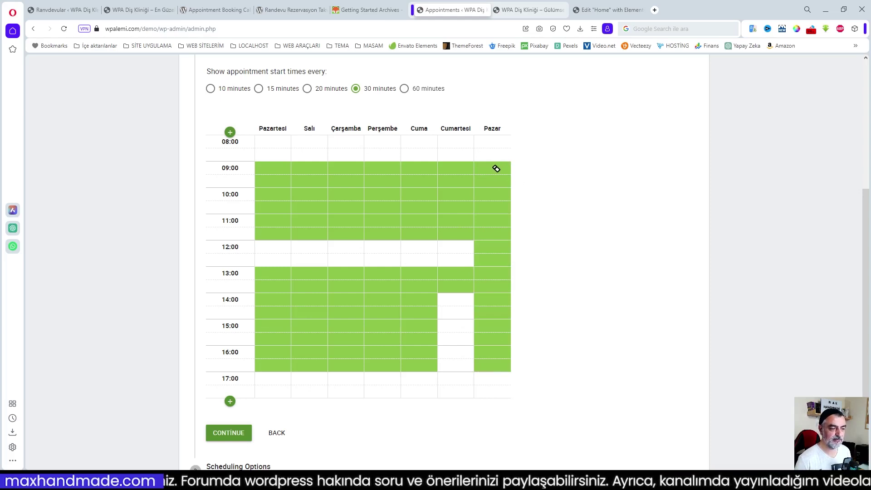
pyautogui.moveTo(496, 169); pyautogui.dragTo(496, 365)
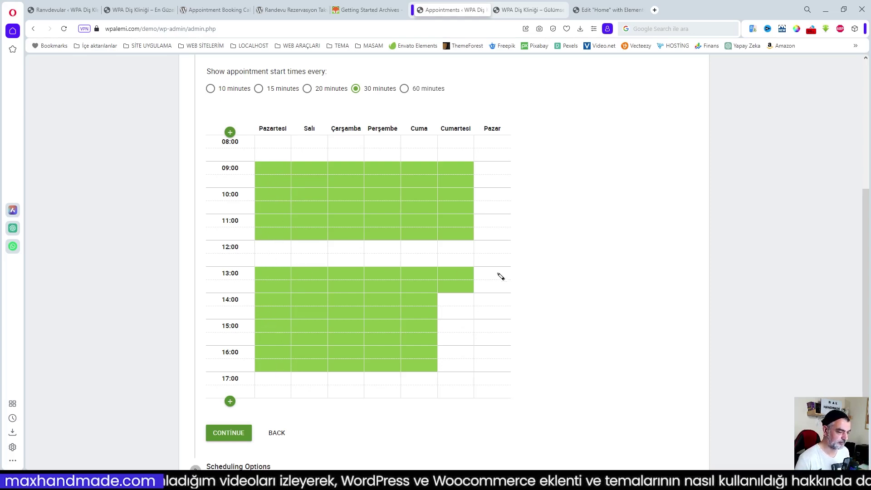
pyautogui.scroll(3, 381, 152)
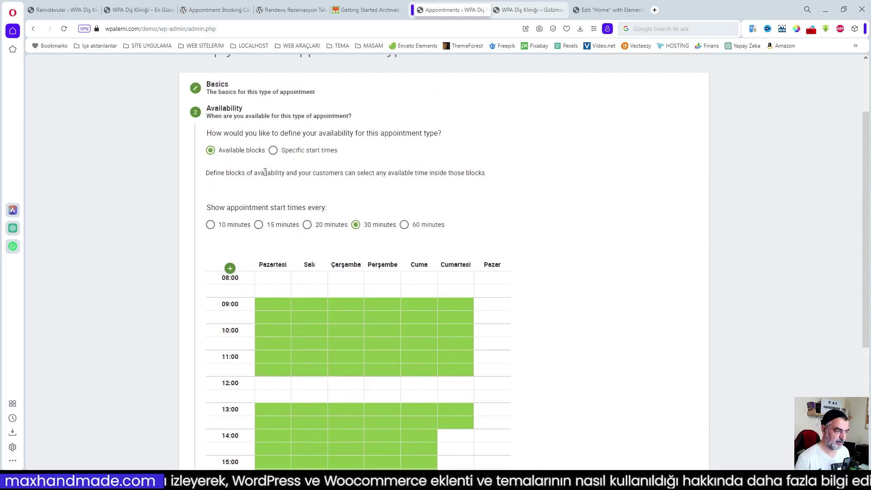
pyautogui.scroll(-2, 390, 287)
pyautogui.scroll(2, 358, 263)
pyautogui.scroll(1, 332, 240)
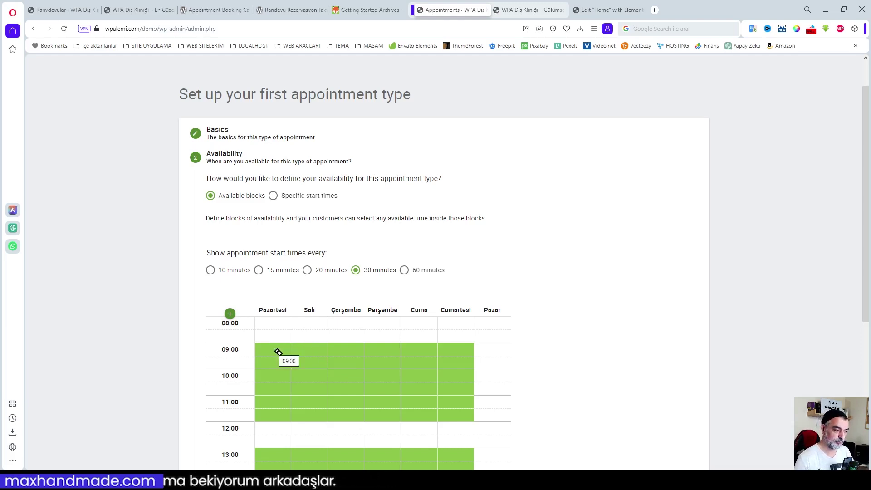
pyautogui.scroll(-3, 330, 340)
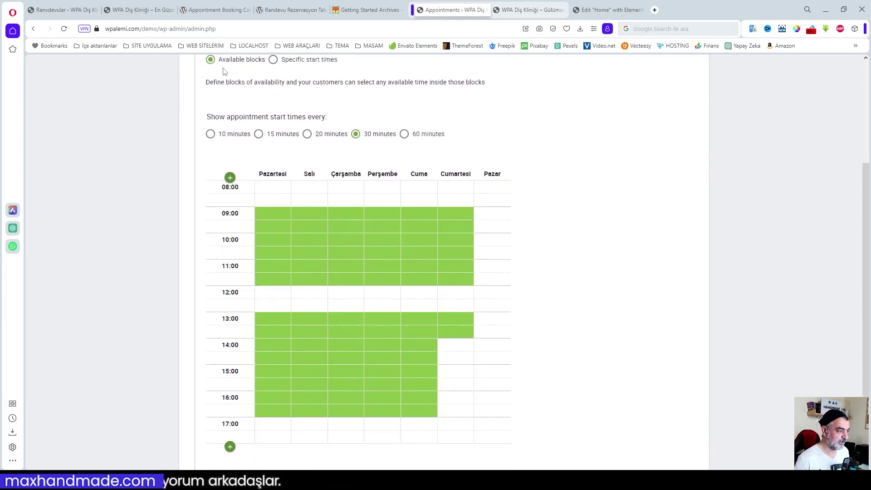
pyautogui.scroll(-3, 344, 305)
pyautogui.click(234, 371)
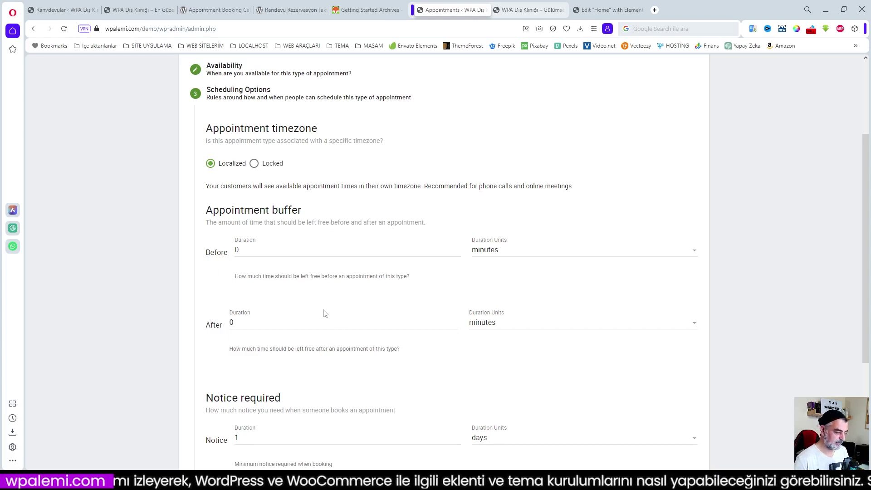
# - Translate the per day limit description into Turkish with Opera's Çevir
pyautogui.scroll(-2, 329, 314)
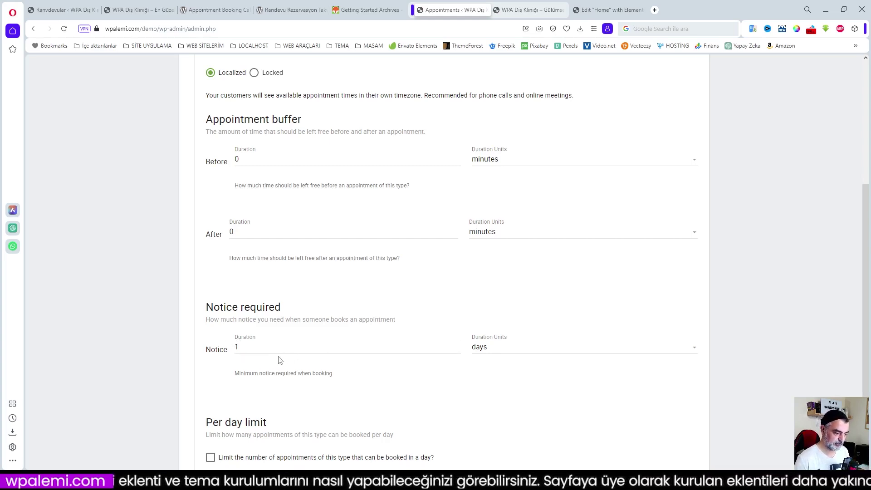
pyautogui.scroll(-1, 366, 400)
pyautogui.scroll(-2, 367, 401)
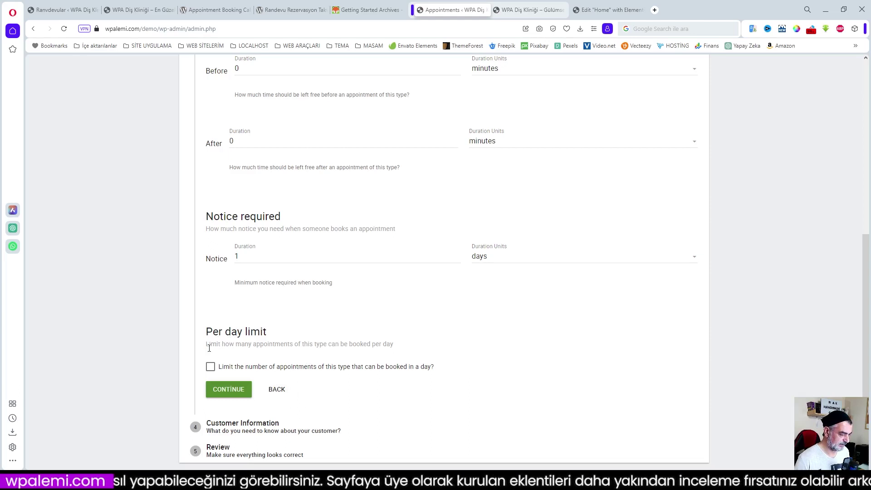
pyautogui.moveTo(207, 344); pyautogui.dragTo(402, 349)
pyautogui.rightClick(369, 346)
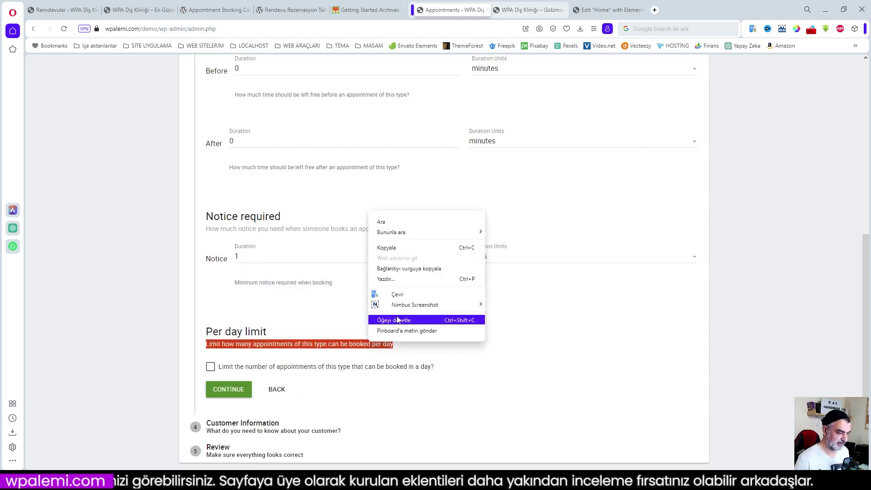
pyautogui.click(397, 294)
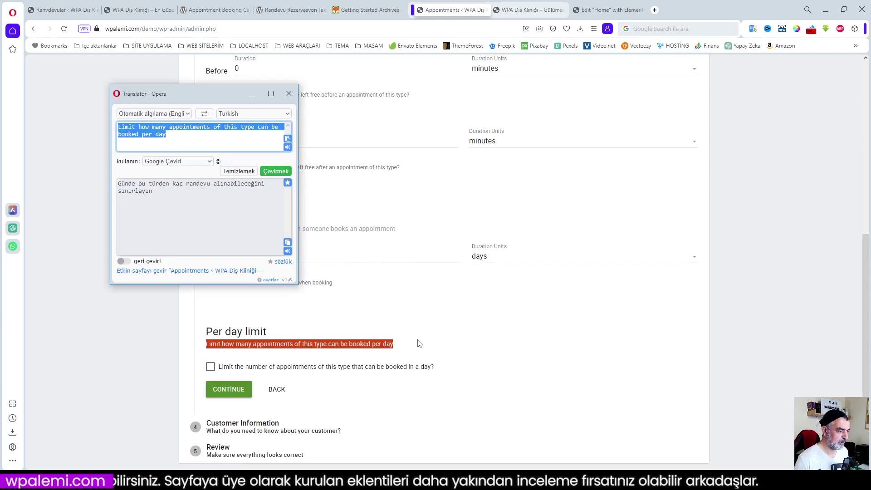
pyautogui.click(484, 352)
# - Enable the per day booking limit with a maximum of 10, then continue
pyautogui.click(210, 367)
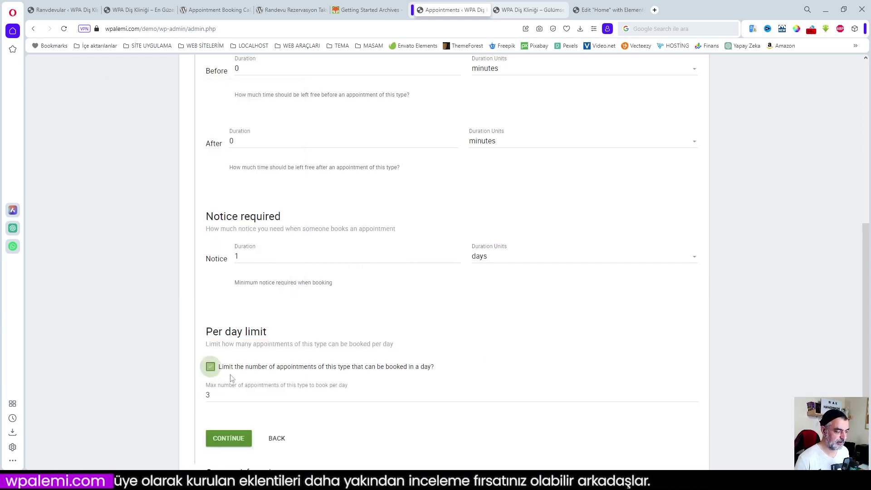
pyautogui.click(215, 396)
pyautogui.press('BackSpace')
pyautogui.write('3')
pyautogui.moveTo(215, 397); pyautogui.dragTo(202, 398)
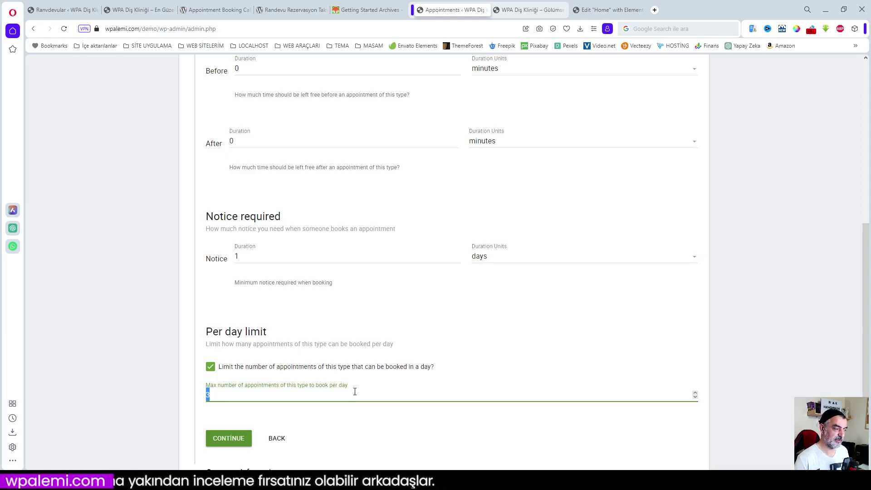
pyautogui.write('10')
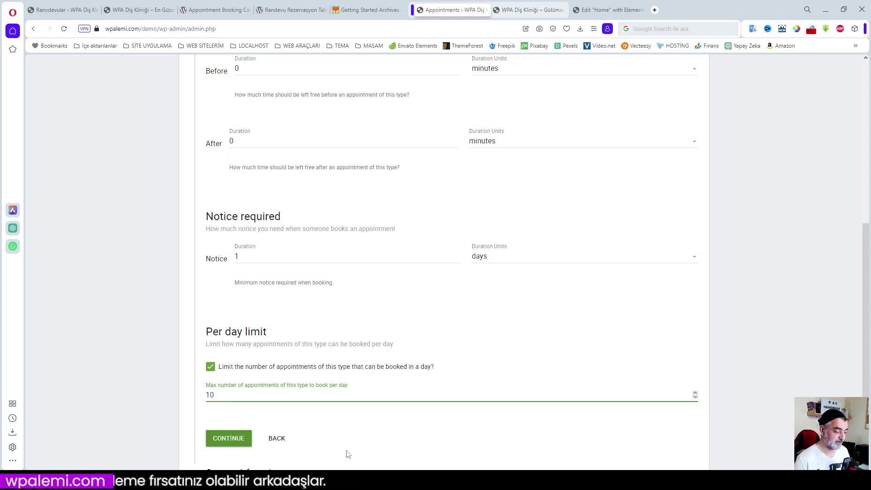
pyautogui.click(229, 443)
pyautogui.scroll(2, 437, 437)
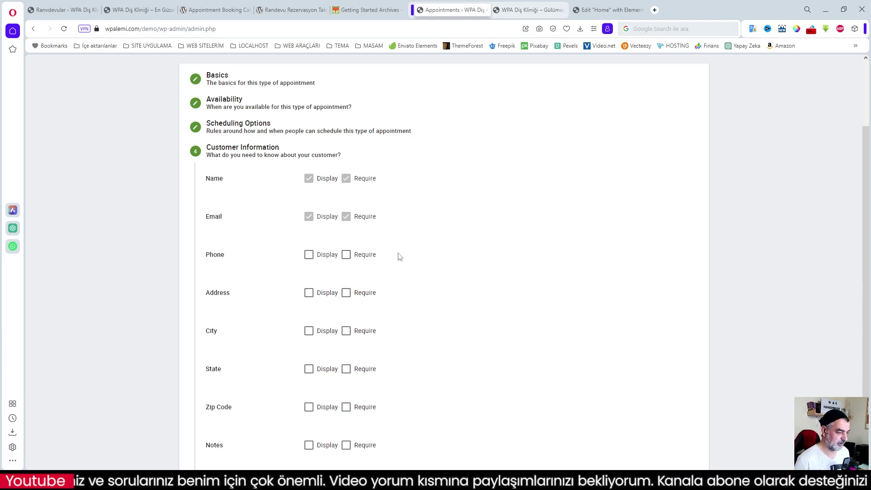
# - Make Phone and Notes both displayed and required, then continue to the Review summary
pyautogui.click(309, 255)
pyautogui.click(346, 255)
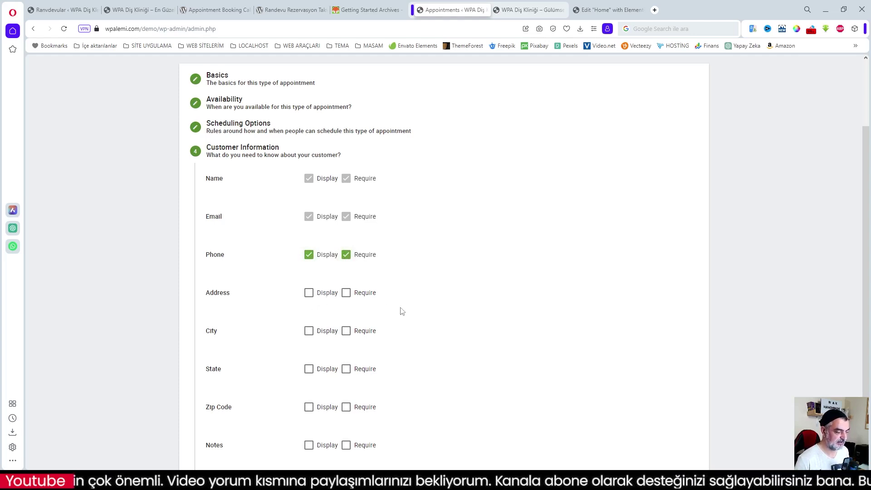
pyautogui.scroll(-2, 402, 311)
pyautogui.click(309, 354)
pyautogui.click(346, 354)
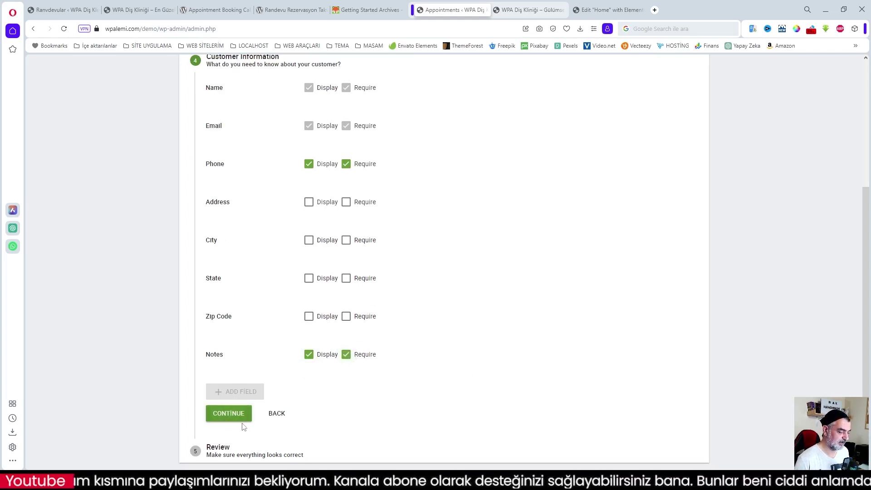
pyautogui.click(230, 414)
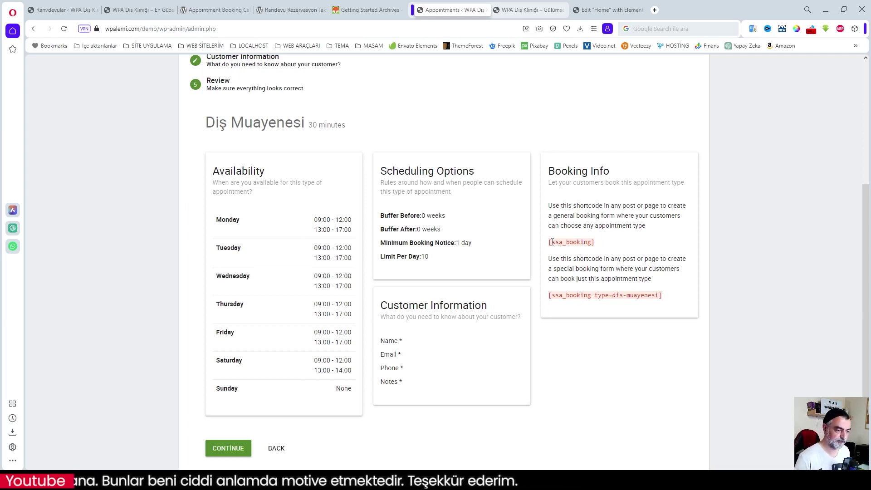
# - Copy the [ssa_booking] shortcode, go to the Elementor Home page, and select the old appointment form widget
pyautogui.moveTo(549, 243); pyautogui.dragTo(594, 245)
pyautogui.hotkey('ctrl', 'c')
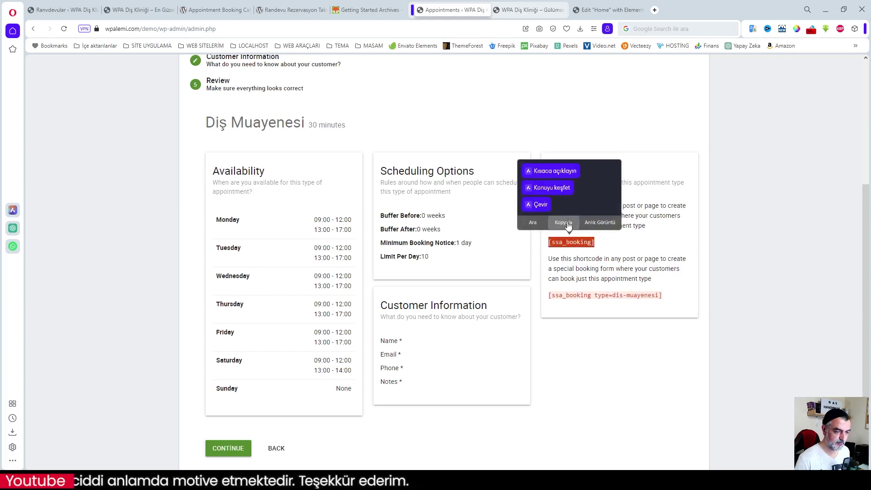
pyautogui.click(563, 221)
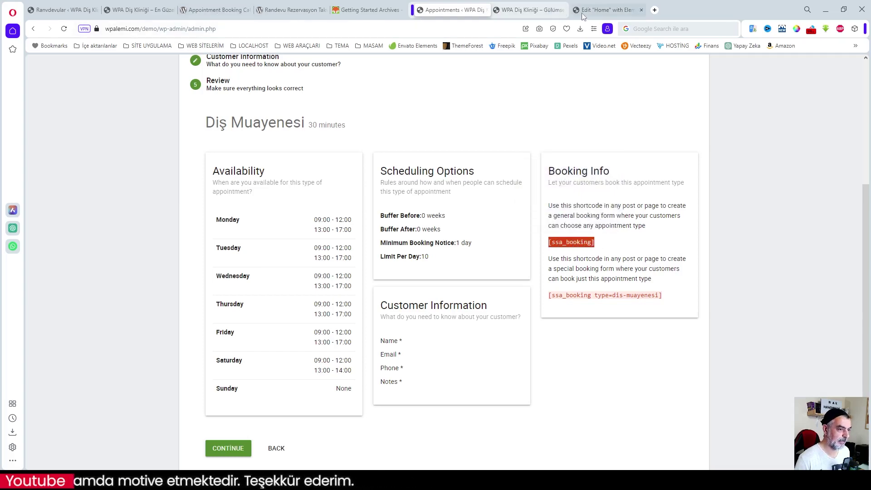
pyautogui.click(609, 10)
pyautogui.moveTo(756, 390); pyautogui.dragTo(760, 81)
pyautogui.moveTo(674, 220)
pyautogui.click(724, 219)
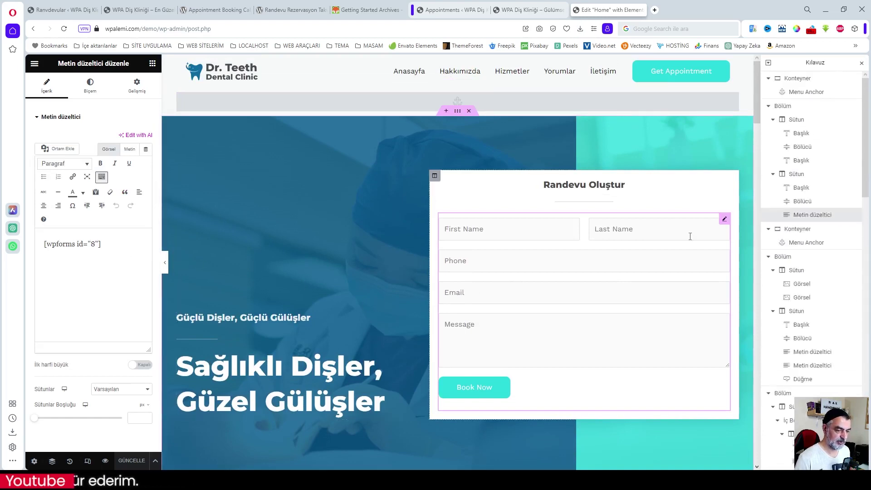
# - Delete the old WPForms widget and drop a Kısa kod widget holding [ssa_booking] into Randevu Oluştur
pyautogui.rightClick(726, 221)
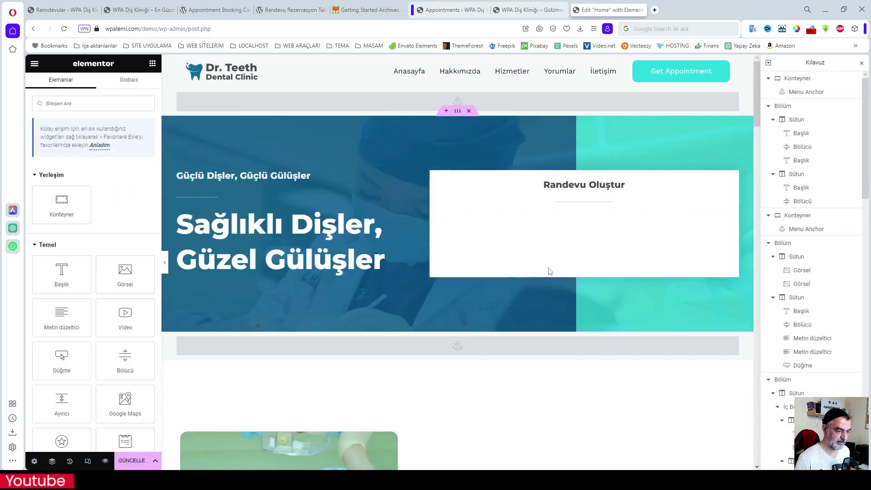
pyautogui.click(741, 399)
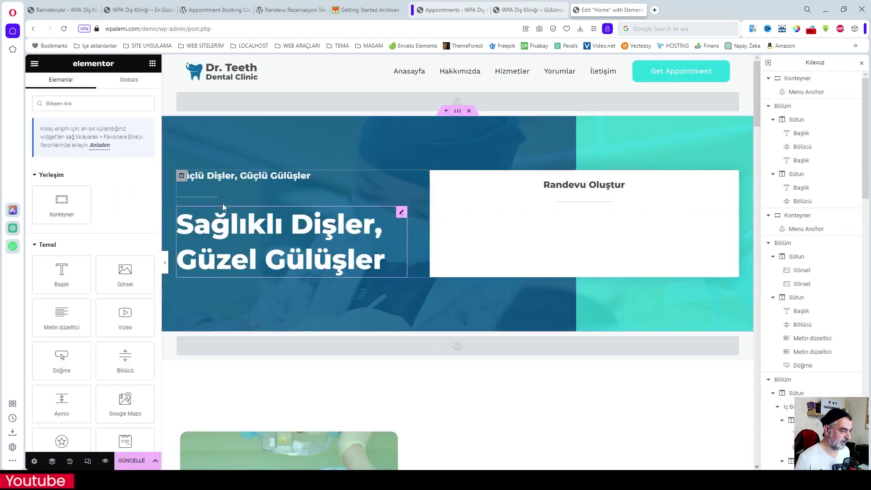
pyautogui.click(85, 105)
pyautogui.write('kısa')
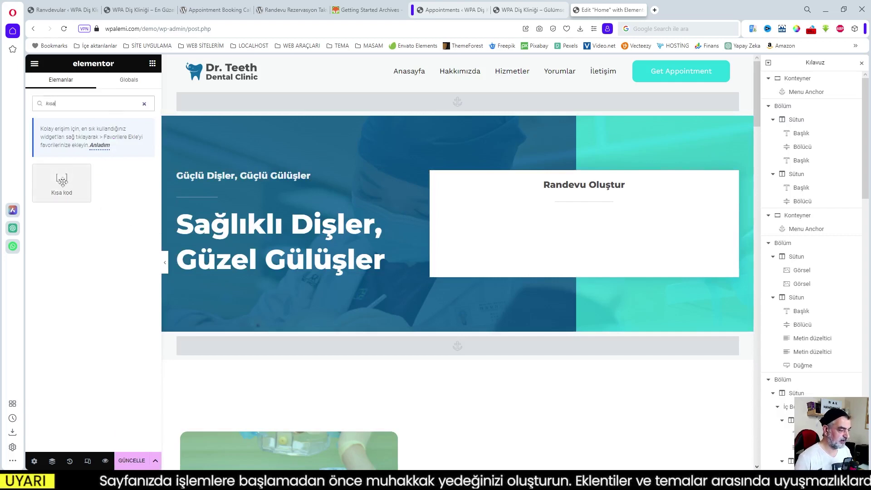
pyautogui.moveTo(61, 181); pyautogui.dragTo(585, 208)
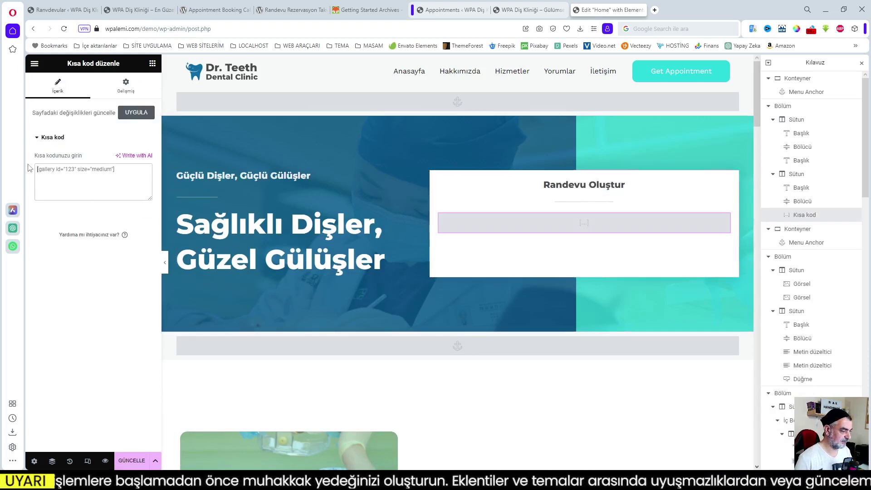
pyautogui.hotkey('ctrl', 'v')
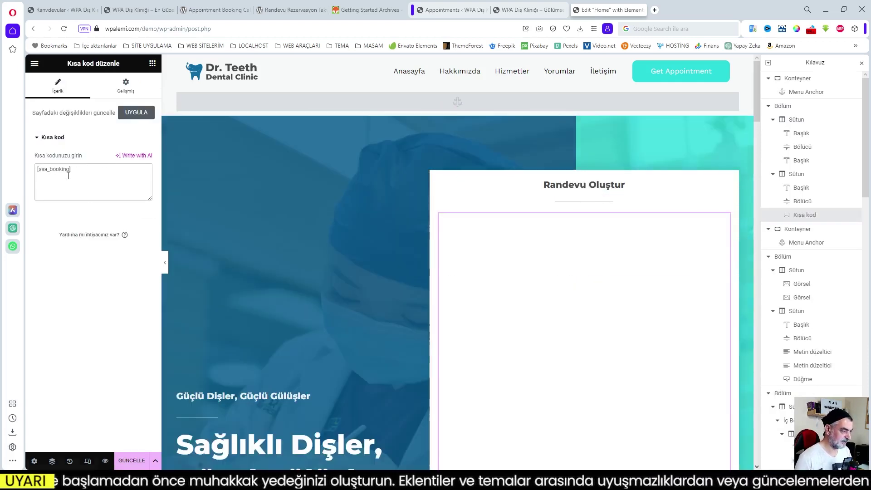
# - Page through later weeks in the booking preview, then return to the 20–26 Ağustos week
pyautogui.scroll(-1, 598, 328)
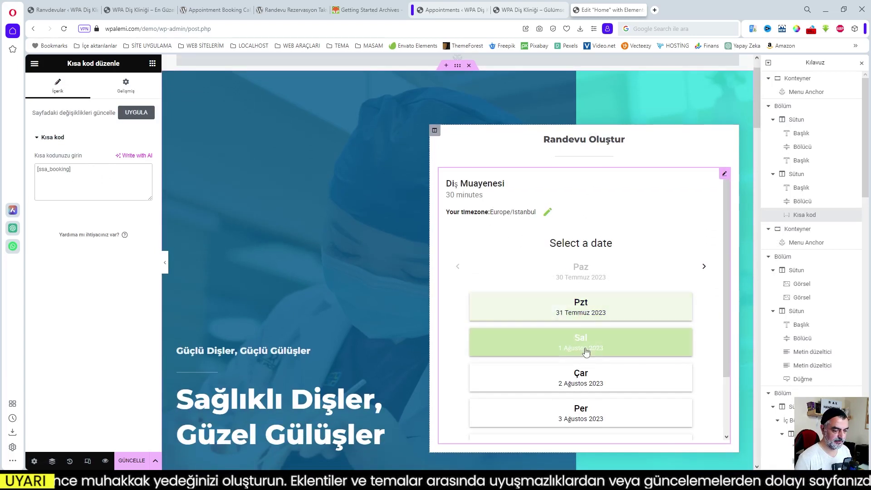
pyautogui.scroll(-1, 638, 368)
pyautogui.scroll(-1, 638, 368)
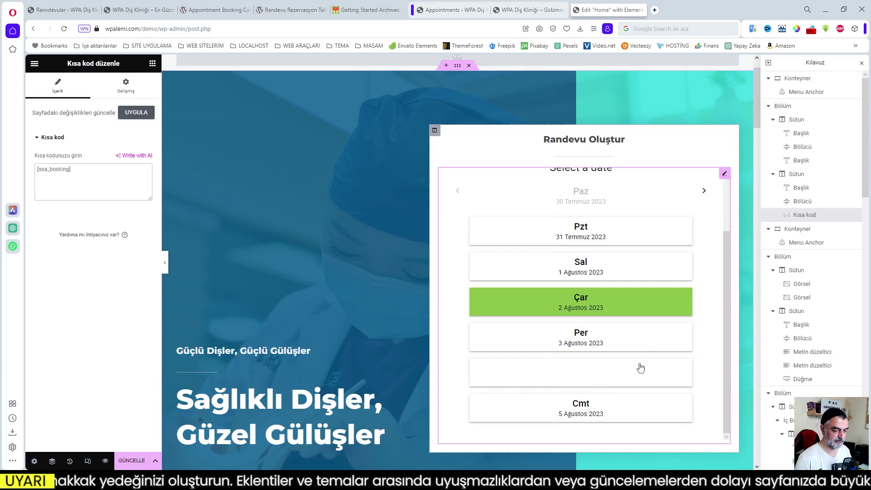
pyautogui.scroll(1, 640, 367)
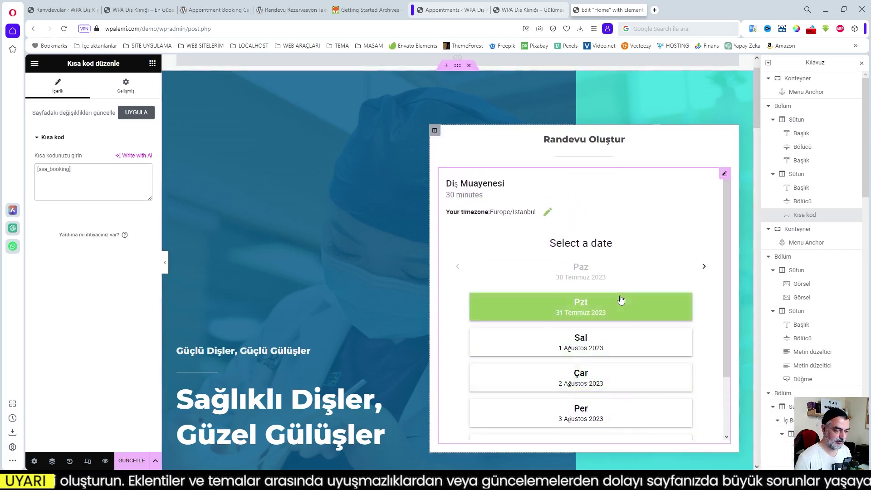
pyautogui.scroll(-3, 621, 301)
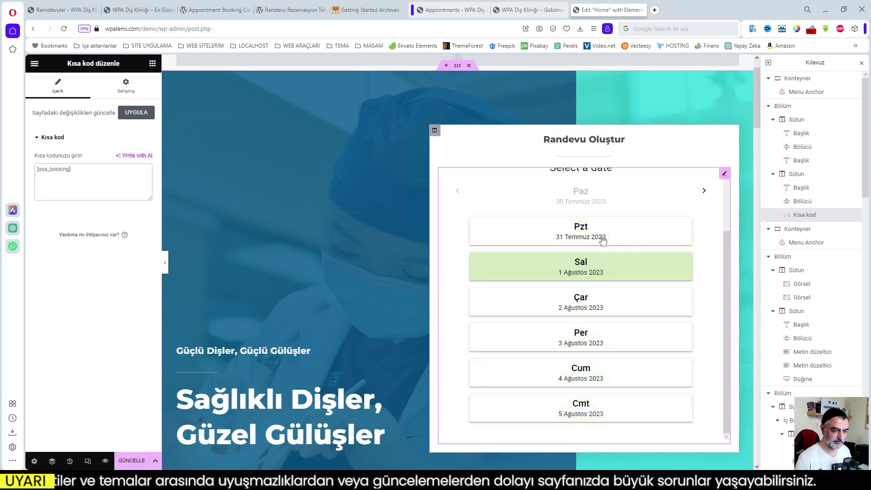
pyautogui.click(704, 190)
pyautogui.click(704, 190)
pyautogui.click(703, 190)
pyautogui.click(704, 190)
pyautogui.click(457, 190)
# - Save the page with GÜNCELLE and return to the Appointments admin tab
pyautogui.moveTo(100, 482)
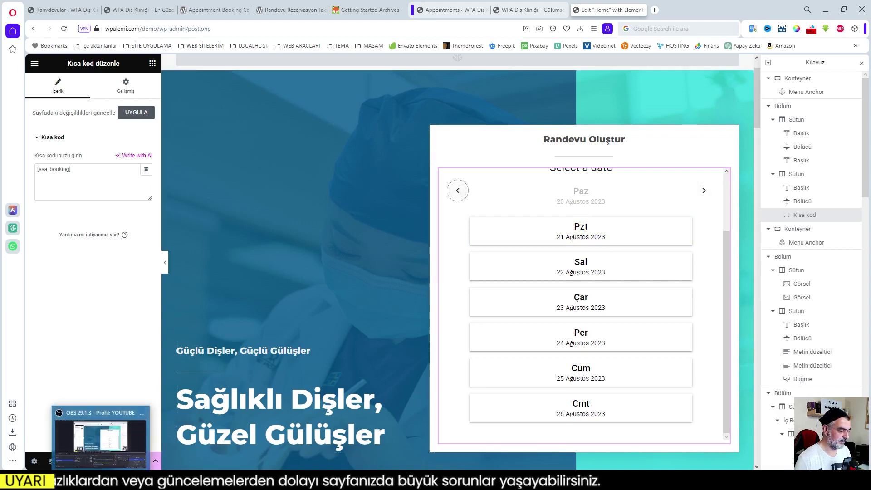
pyautogui.click(125, 462)
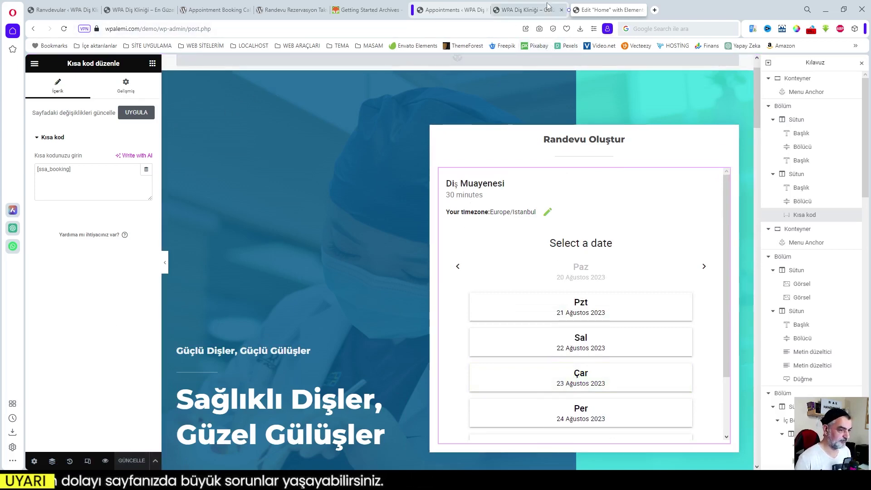
pyautogui.click(447, 9)
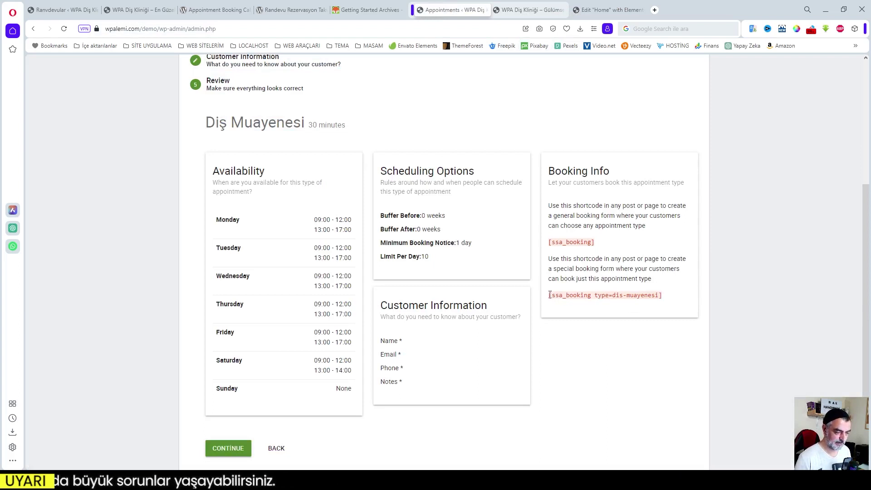
# - Paste [ssa_booking type=dis-muayenesi] into the Elementor shortcode widget, then view the live clinic homepage
pyautogui.moveTo(549, 295); pyautogui.dragTo(658, 295)
pyautogui.hotkey('ctrl', 'c')
pyautogui.click(583, 10)
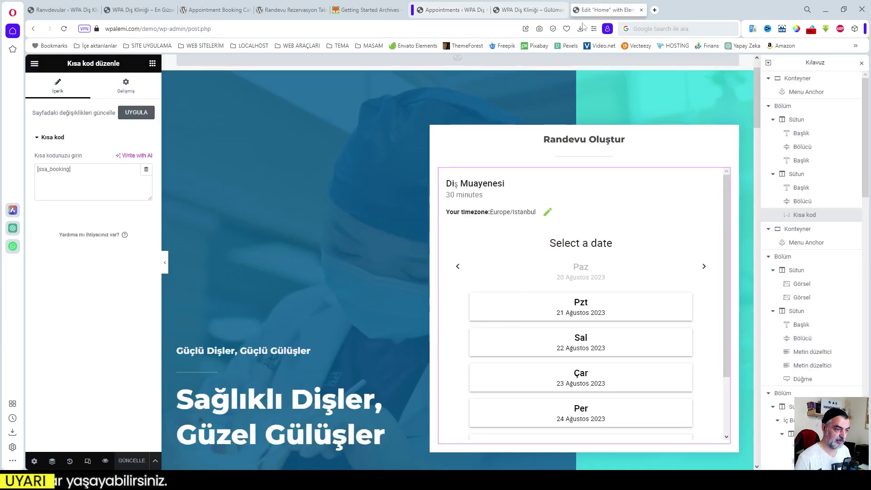
pyautogui.hotkey('ctrl', 'v')
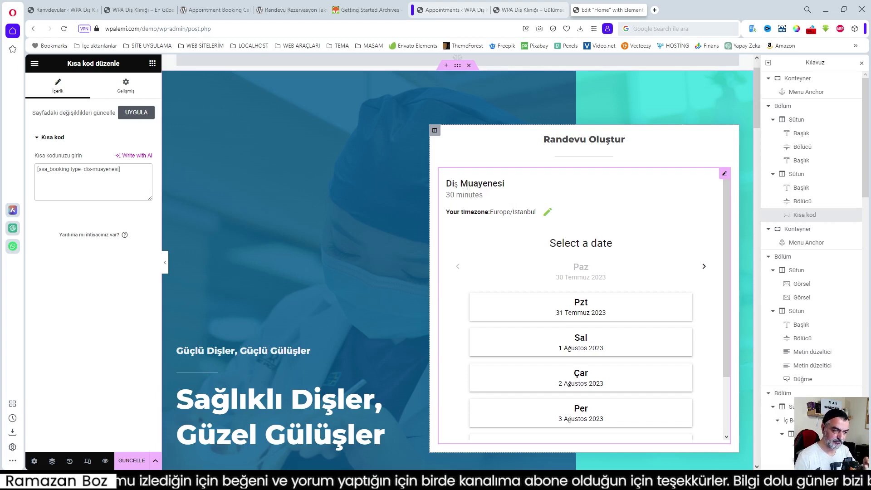
pyautogui.scroll(-3, 643, 319)
pyautogui.scroll(3, 644, 320)
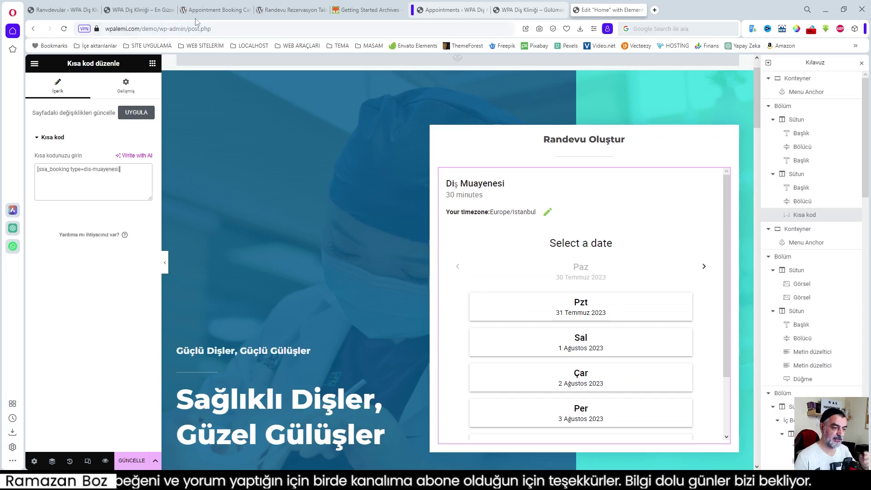
pyautogui.click(136, 10)
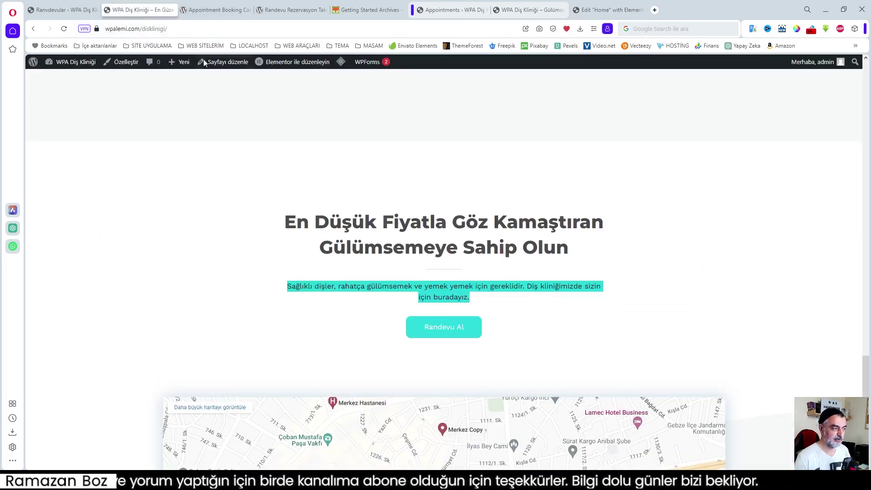
# - Compare the Elementor editor with the live homepage booking form, then select [ssa_booking] in Booking Info
pyautogui.scroll(10, 507, 294)
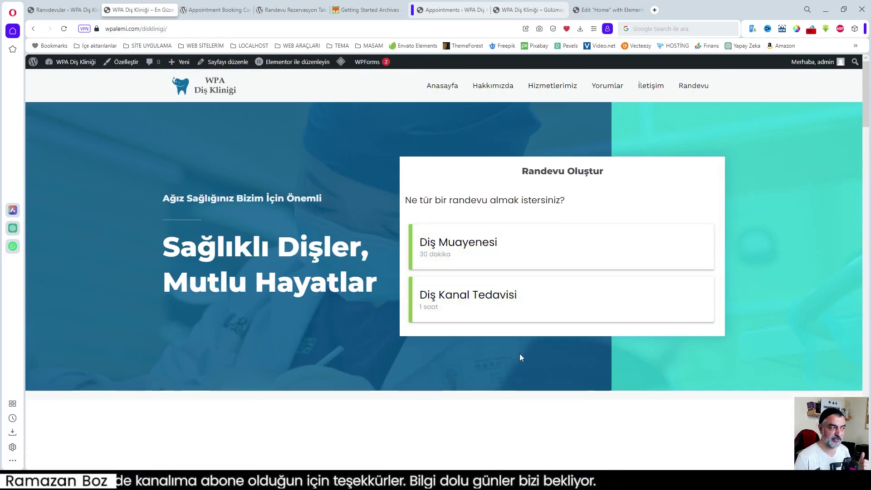
pyautogui.click(603, 9)
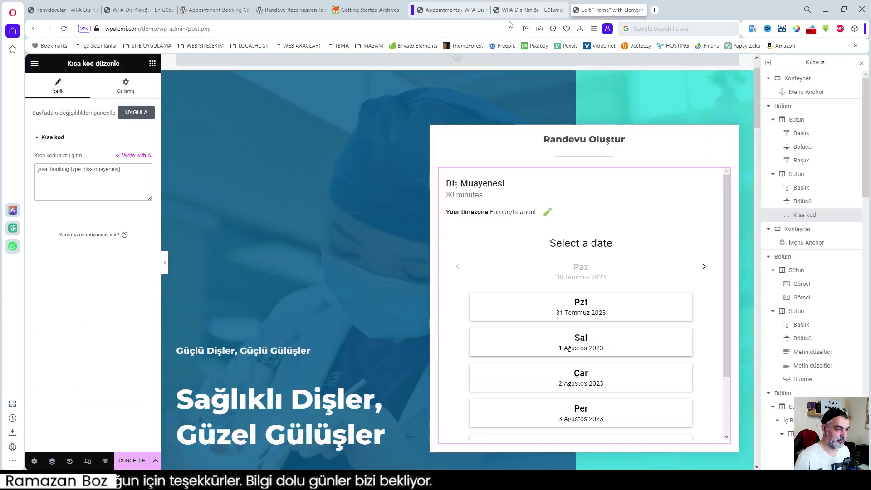
pyautogui.click(525, 9)
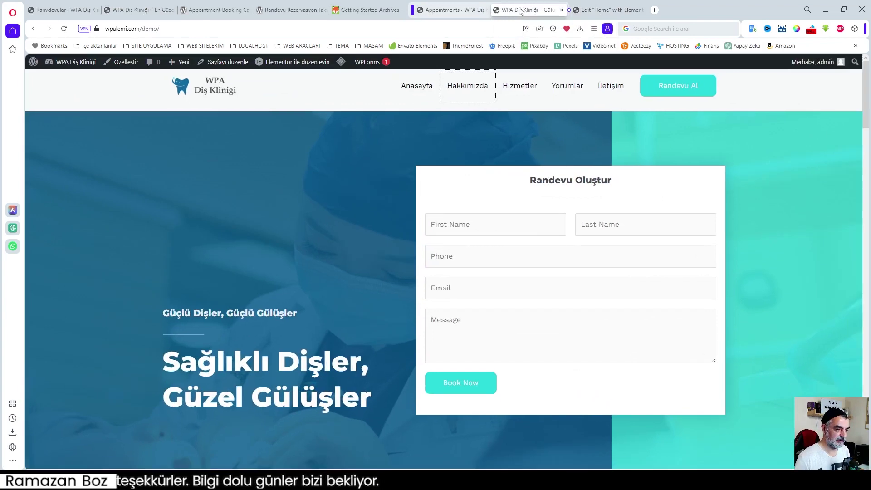
pyautogui.click(443, 9)
pyautogui.moveTo(596, 244); pyautogui.dragTo(547, 245)
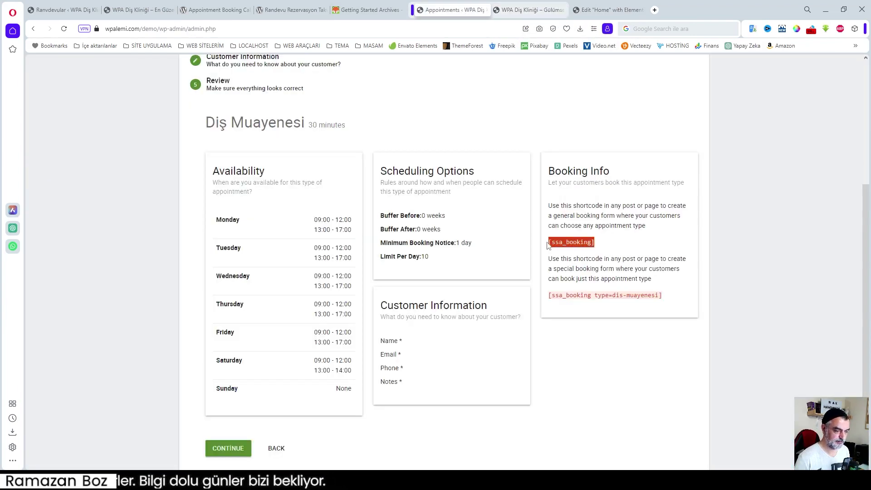
# - Replace the Kısa kod widget's shortcode with the general [ssa_booking], then return to the review page
pyautogui.hotkey('ctrl', 'c')
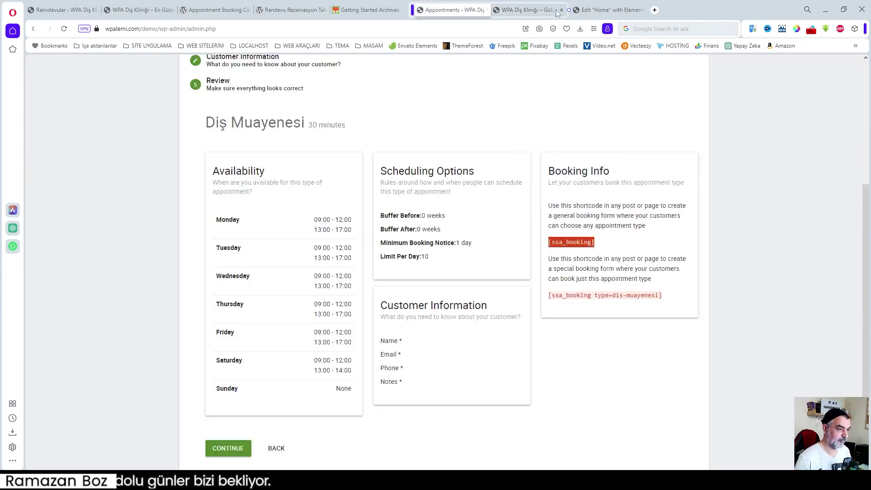
pyautogui.click(608, 10)
pyautogui.moveTo(120, 169); pyautogui.dragTo(40, 169)
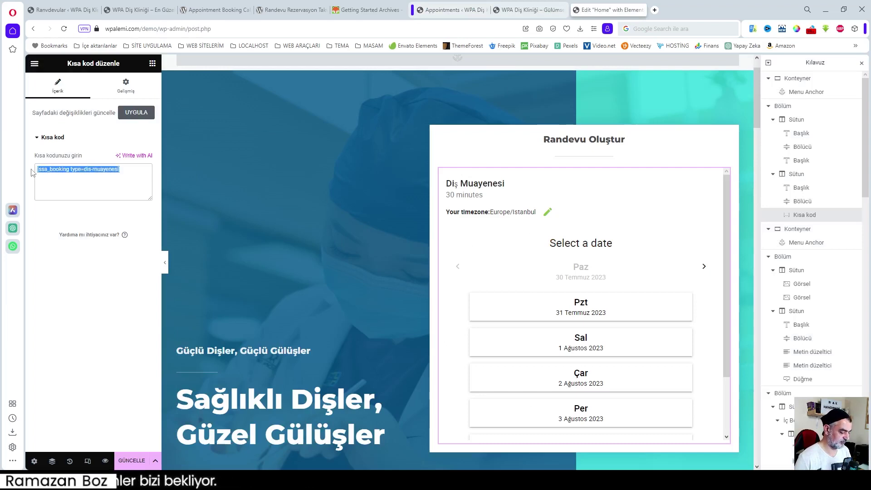
pyautogui.hotkey('ctrl', 'v')
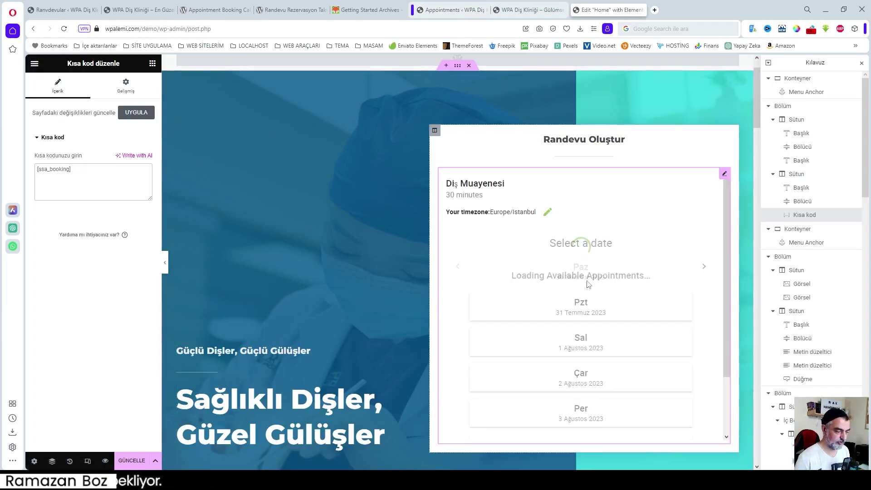
pyautogui.scroll(-2, 632, 299)
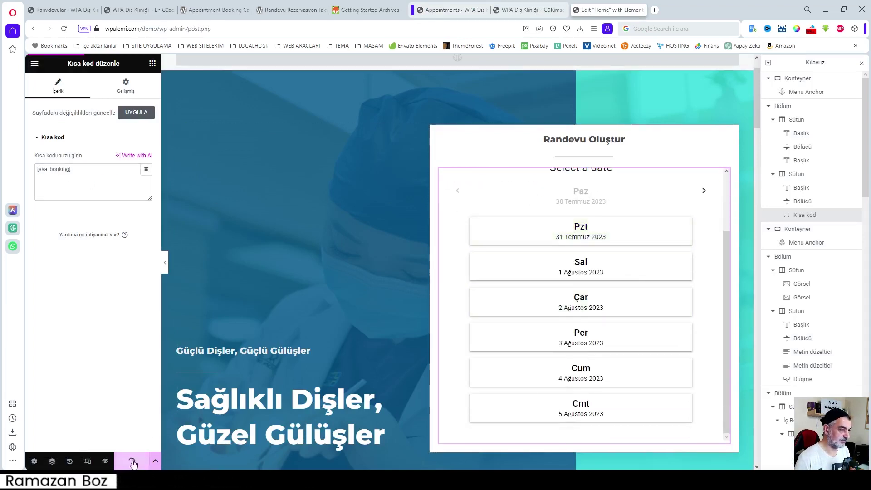
pyautogui.click(454, 10)
pyautogui.scroll(-1, 442, 376)
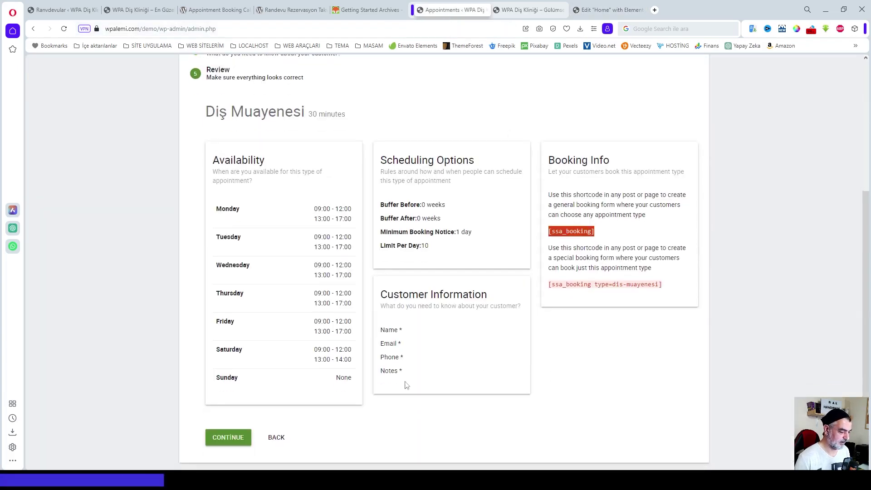
# - Complete the Diş Muayenesi appointment type setup and browse the plugin's Settings cards
pyautogui.click(228, 439)
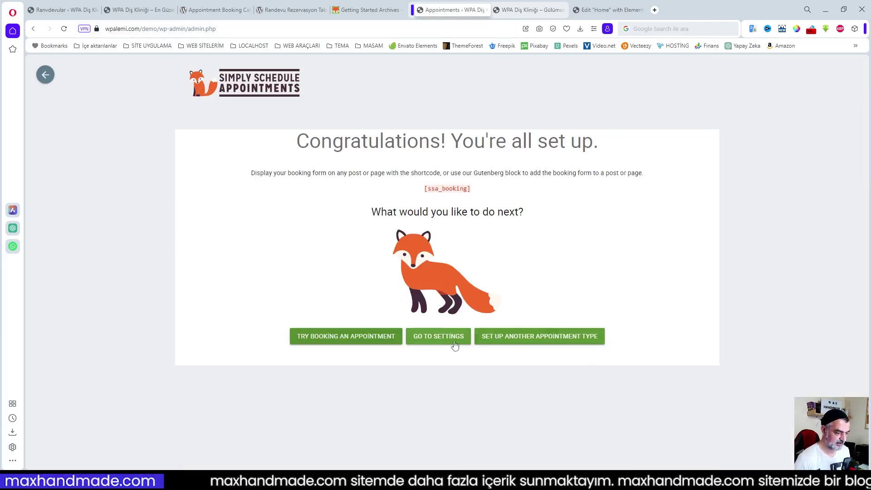
pyautogui.click(435, 341)
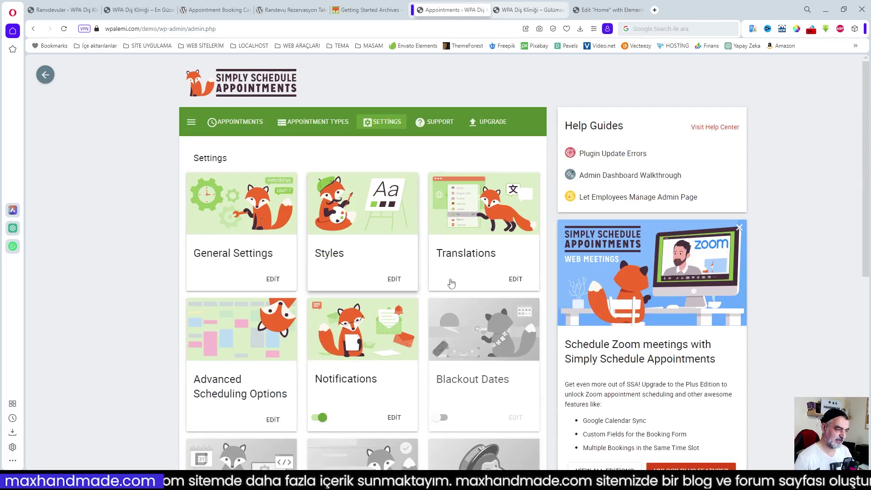
pyautogui.scroll(-1, 427, 252)
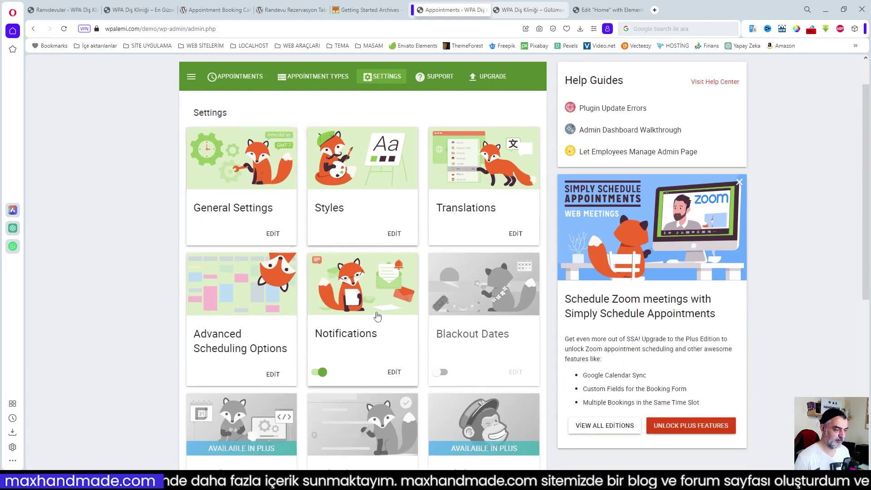
pyautogui.scroll(-3, 363, 304)
pyautogui.scroll(-3, 363, 304)
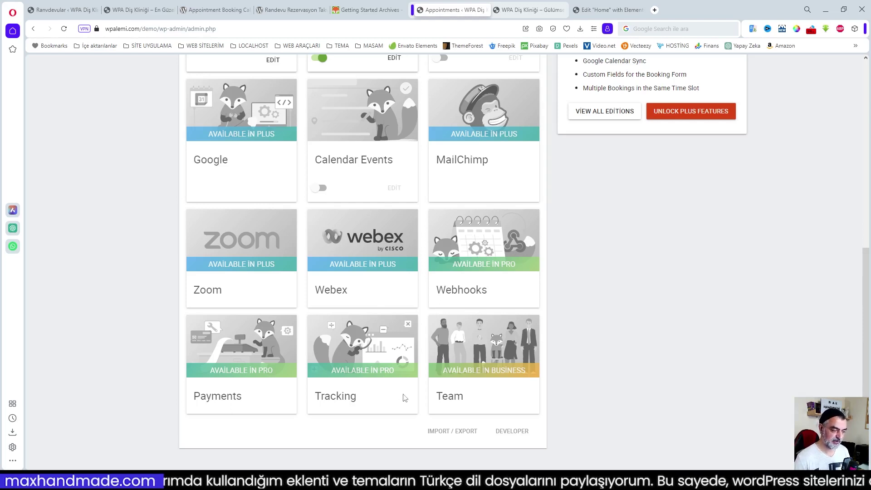
pyautogui.scroll(1, 426, 417)
pyautogui.scroll(1, 447, 429)
pyautogui.scroll(-2, 431, 363)
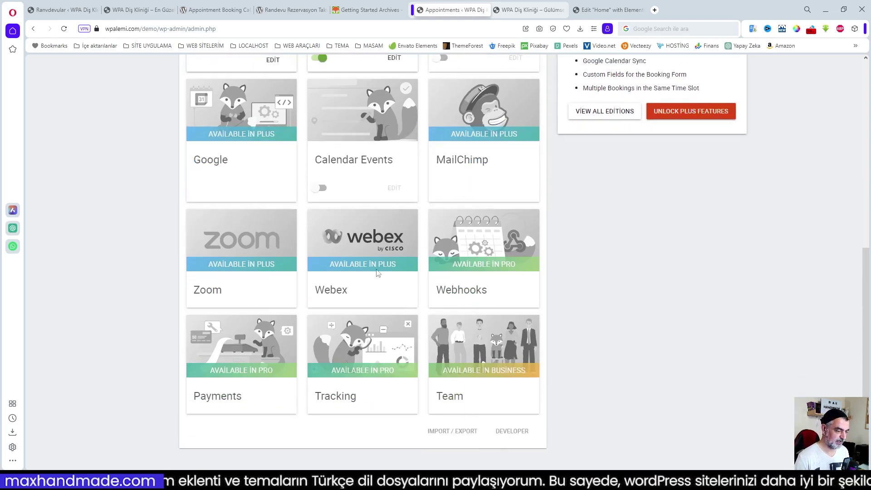
pyautogui.scroll(2, 399, 253)
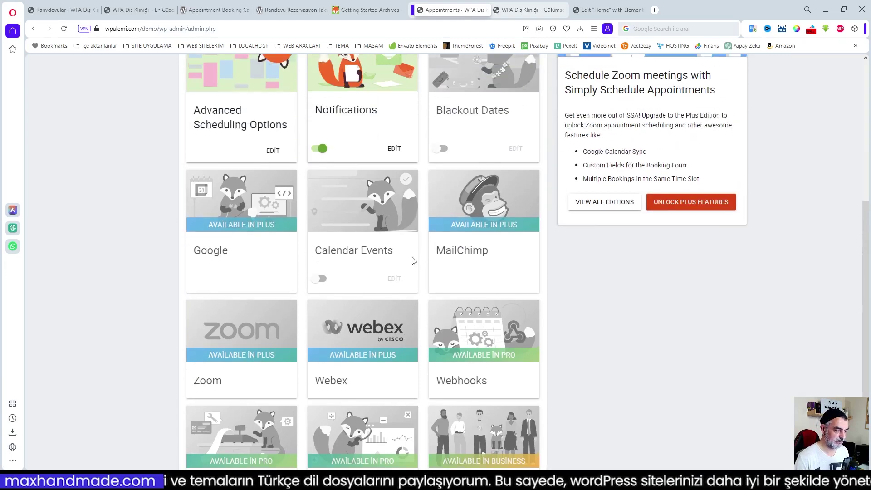
pyautogui.scroll(5, 409, 235)
pyautogui.scroll(1, 436, 305)
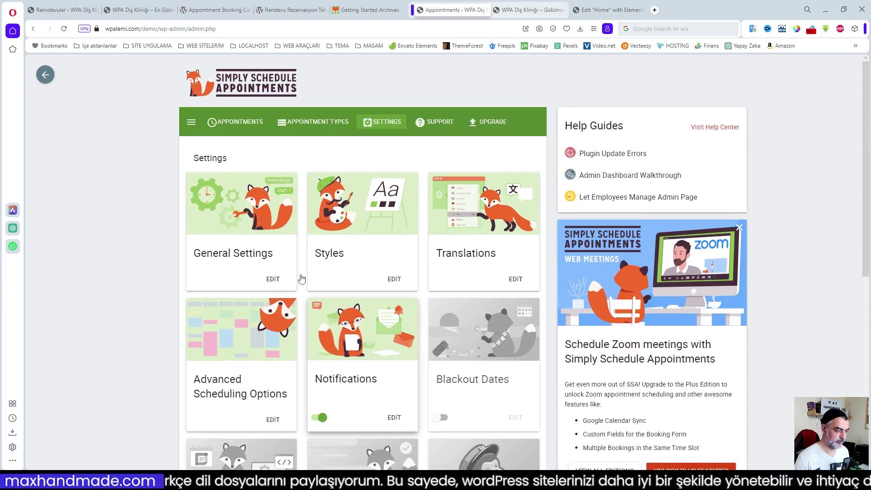
# - Change the General Settings timezone to Turkey and save the settings
pyautogui.click(241, 218)
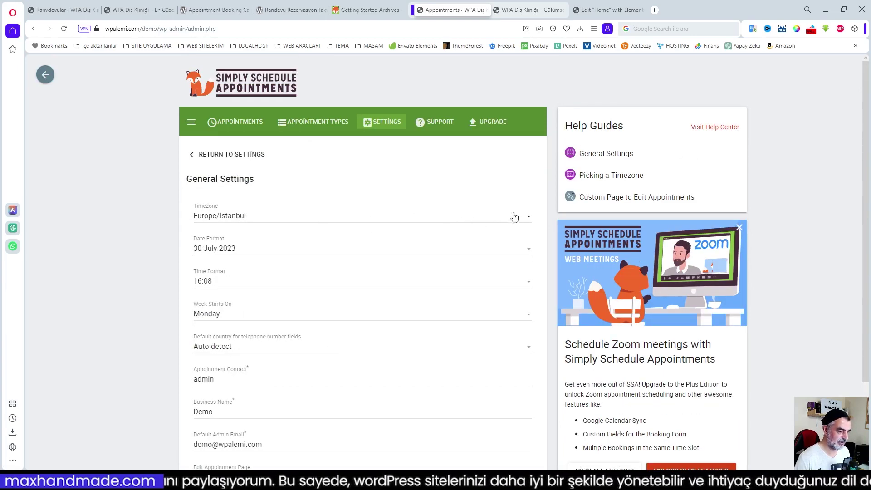
pyautogui.click(514, 216)
pyautogui.write('tur')
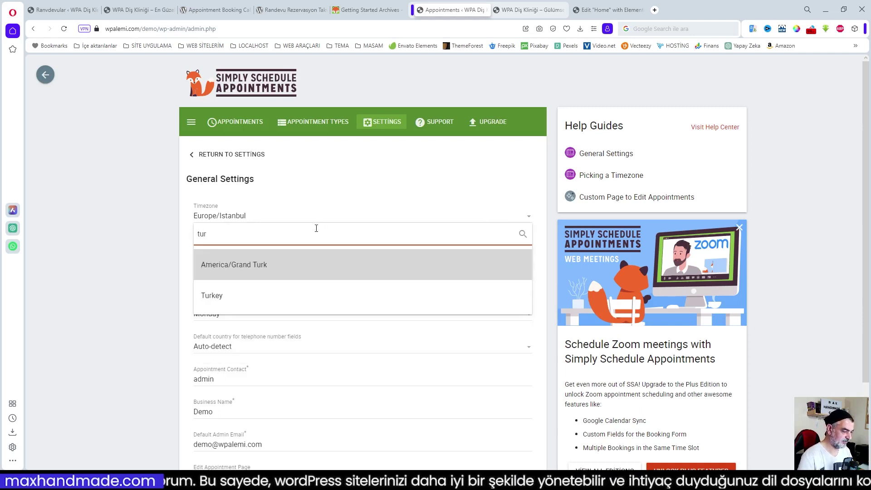
pyautogui.click(229, 300)
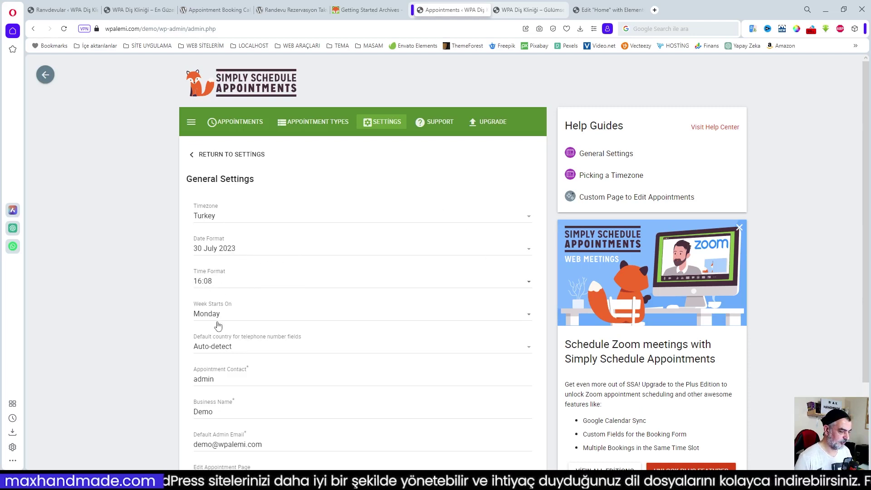
pyautogui.scroll(-2, 395, 366)
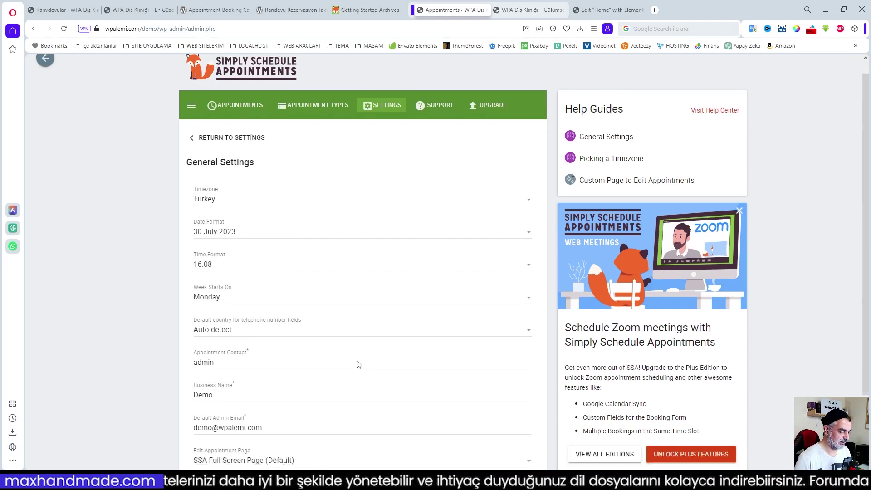
pyautogui.click(512, 433)
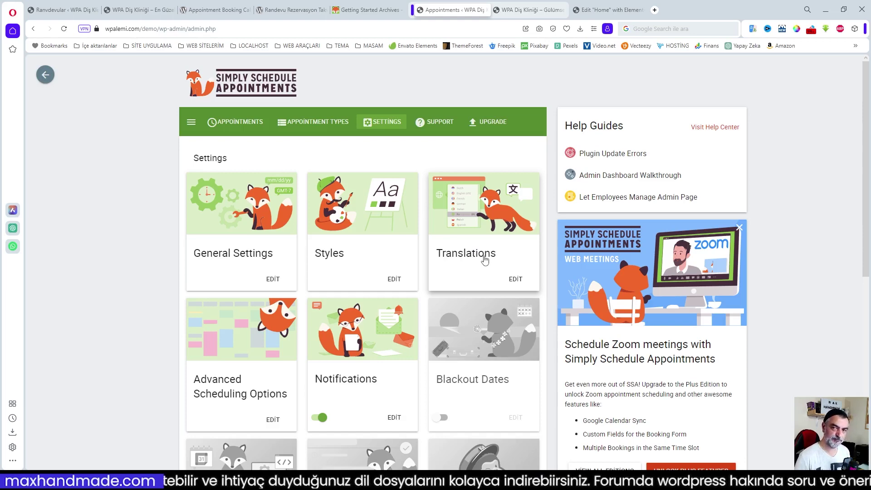
# - Download and install the Turkish / Türkçe translation pack, then go back to the dashboard
pyautogui.click(484, 259)
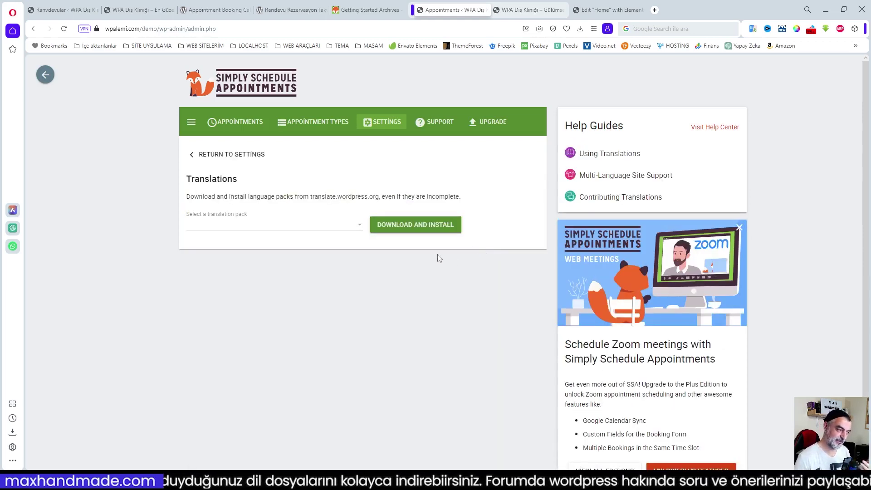
pyautogui.click(359, 225)
pyautogui.write('tur')
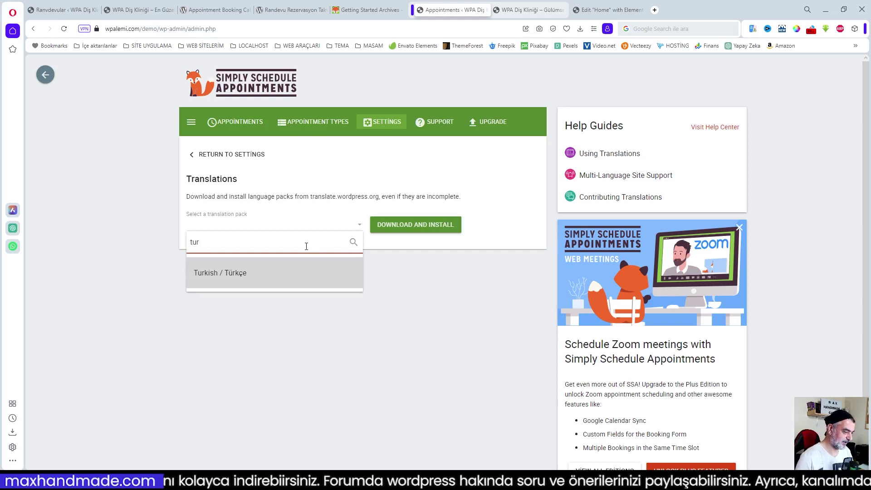
pyautogui.click(266, 273)
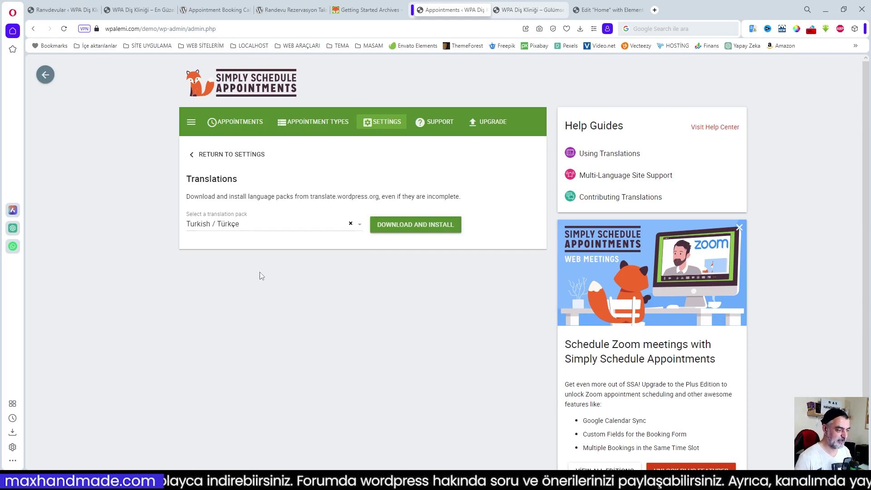
pyautogui.click(416, 229)
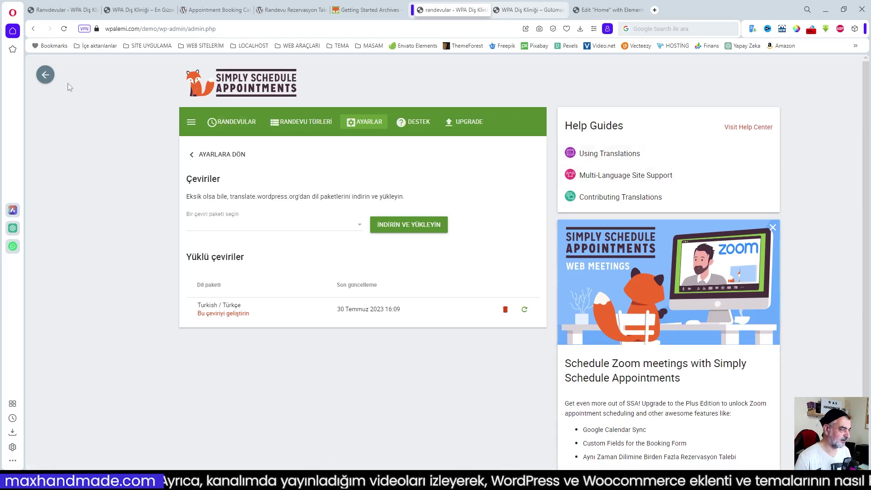
pyautogui.click(46, 75)
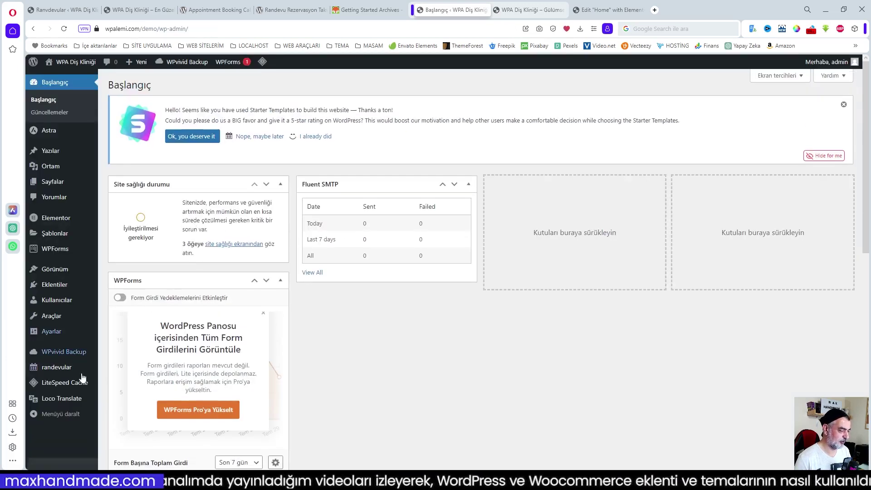
# - In Loco Translate's plugin list, open Simply Schedule Appointments, view Türkçe, then return to its language overview
pyautogui.moveTo(75, 404)
pyautogui.click(117, 405)
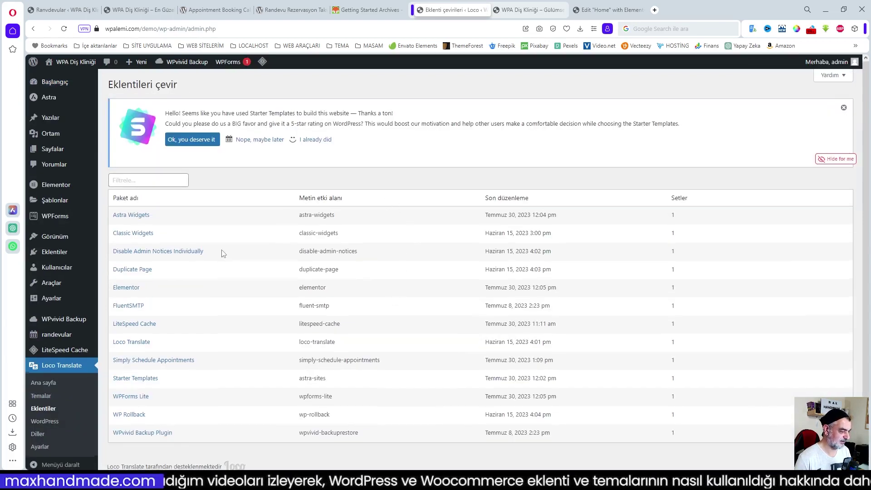
pyautogui.click(161, 356)
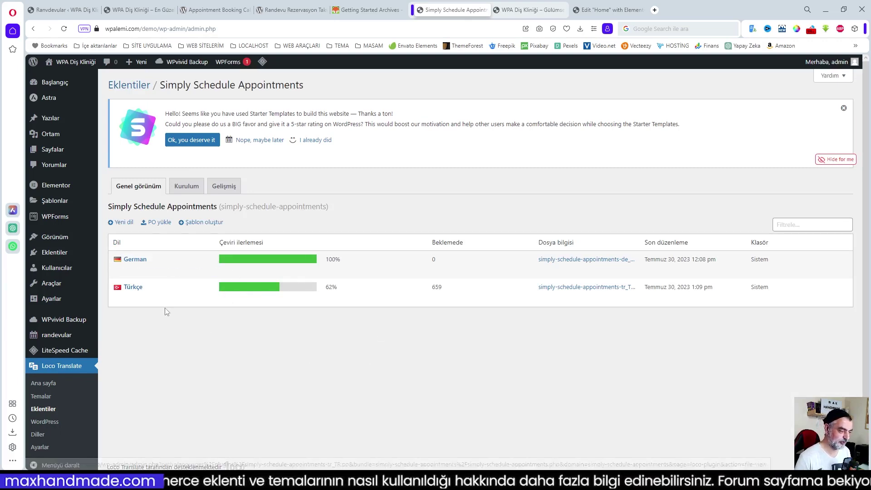
pyautogui.click(131, 289)
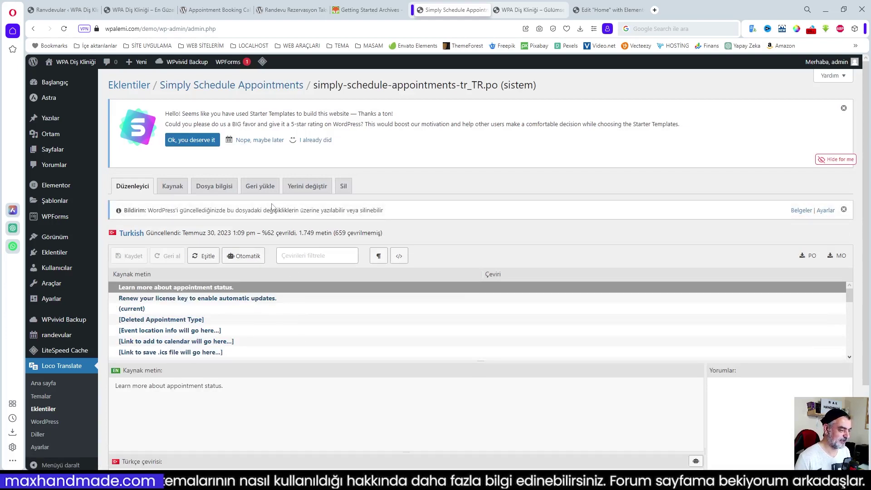
pyautogui.click(218, 86)
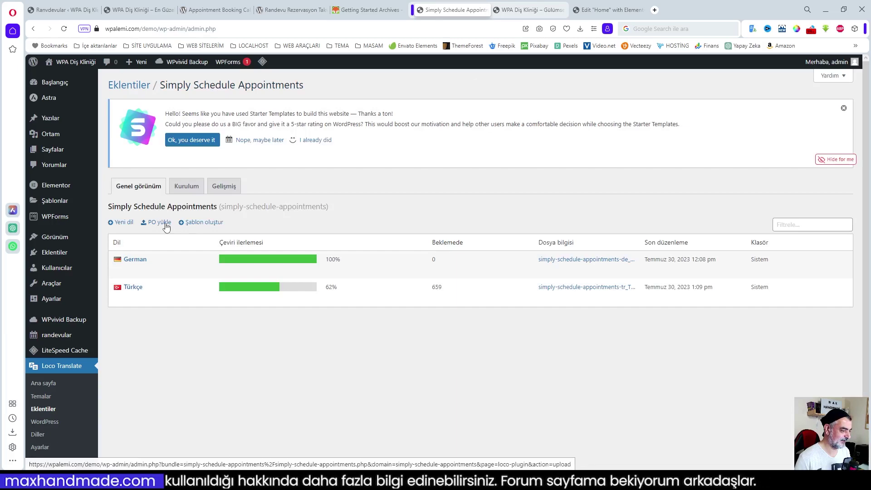
# - Upload simply-schedule-appointments-tr_TR.po from D:\PROJELER\DİL DOSYALARI as the plugin's Turkish translation
pyautogui.click(160, 223)
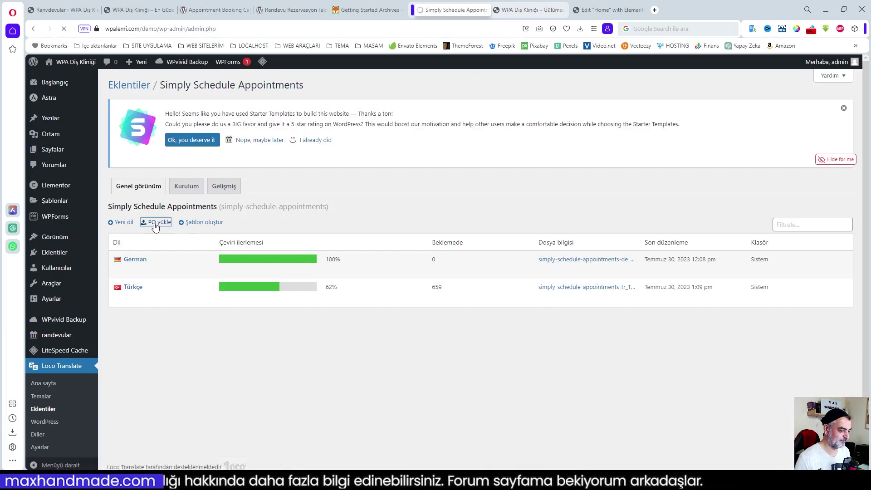
pyautogui.click(135, 340)
pyautogui.click(127, 314)
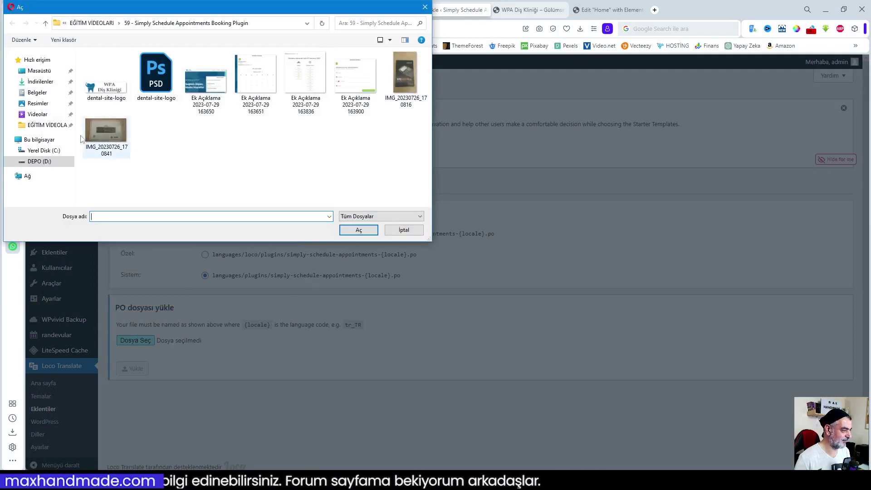
pyautogui.click(42, 161)
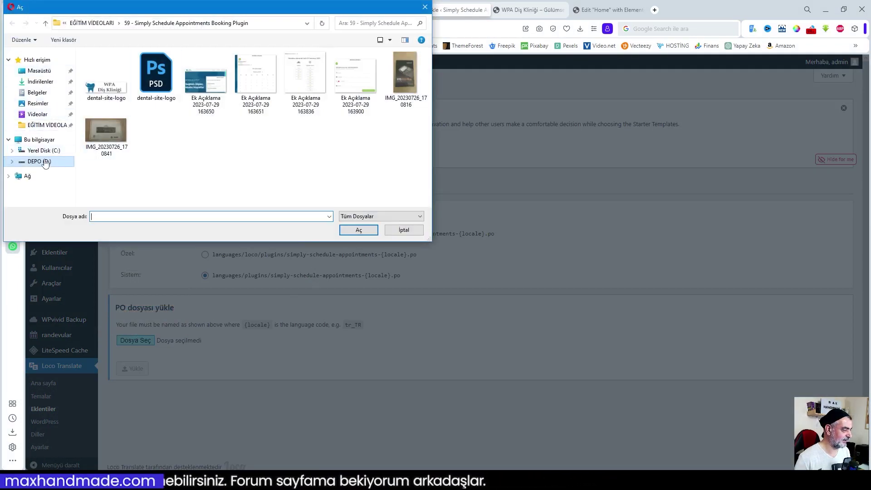
pyautogui.doubleClick(114, 76)
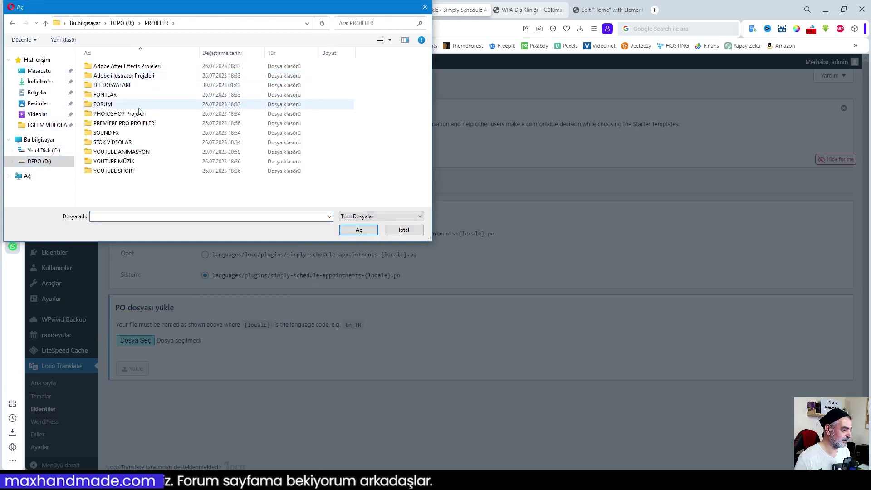
pyautogui.doubleClick(125, 85)
pyautogui.click(222, 53)
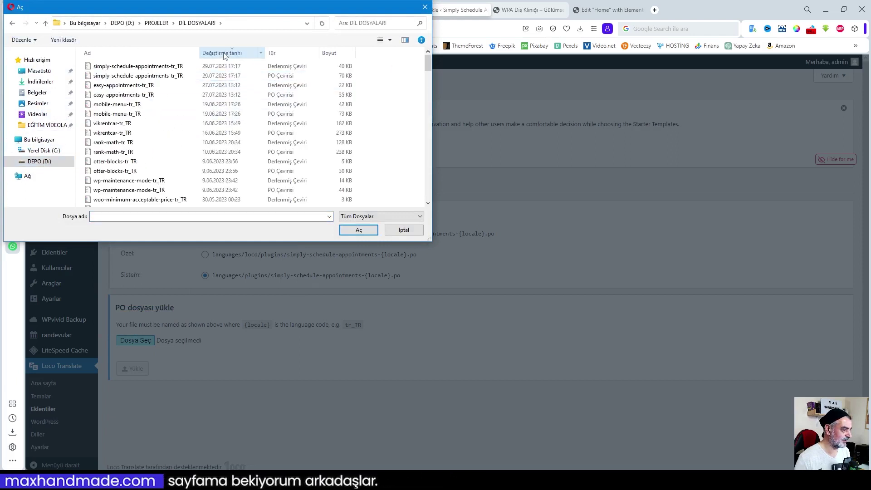
pyautogui.click(358, 229)
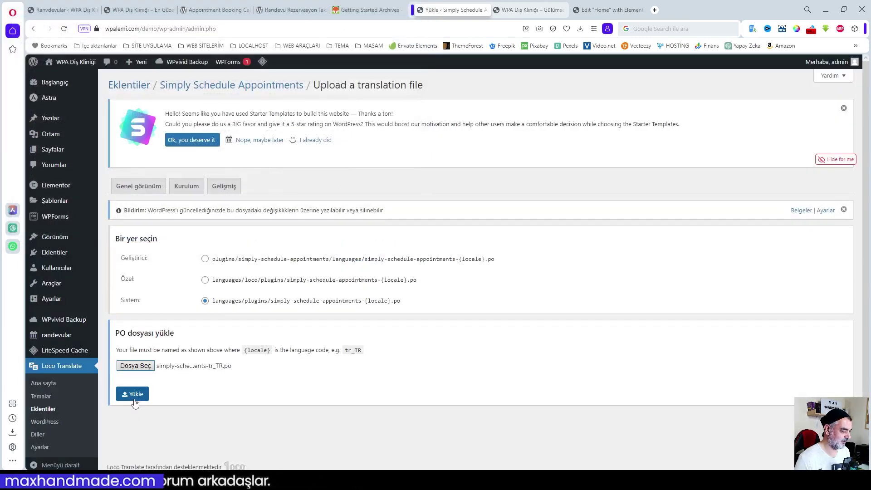
pyautogui.click(135, 400)
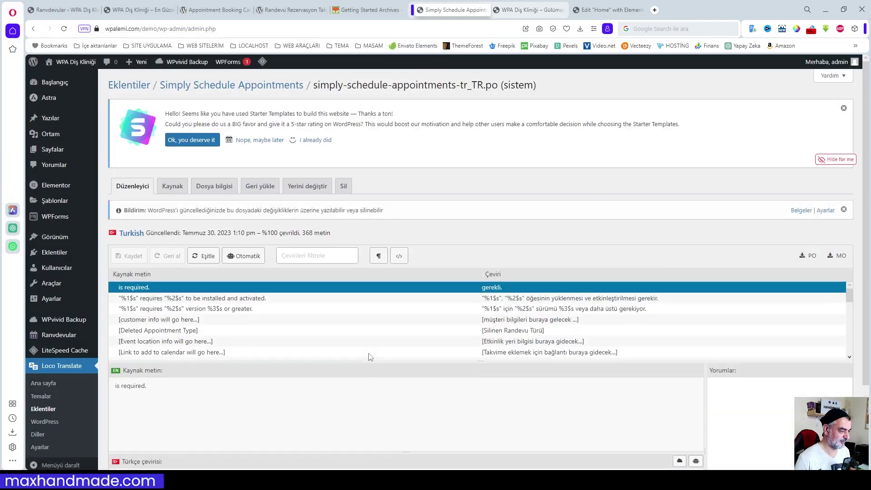
# - Sync the Turkish translation with the plugin's source strings and review the resulting string list
pyautogui.click(203, 256)
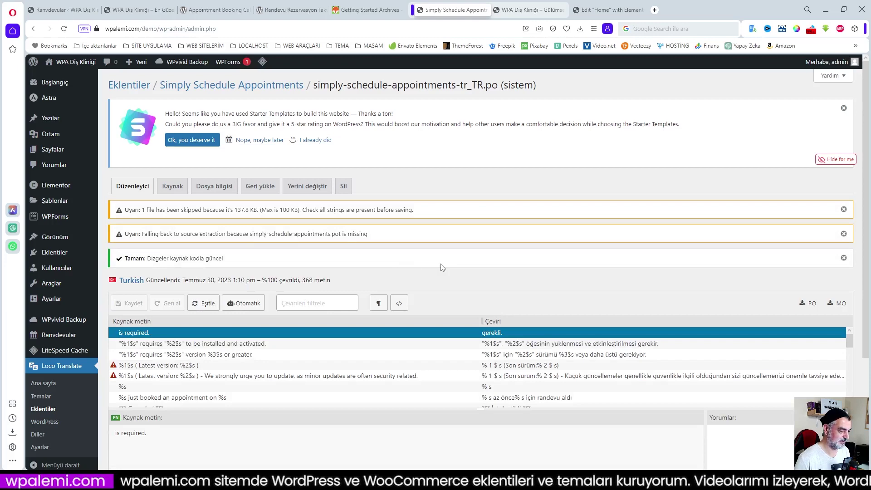
pyautogui.scroll(-2, 442, 268)
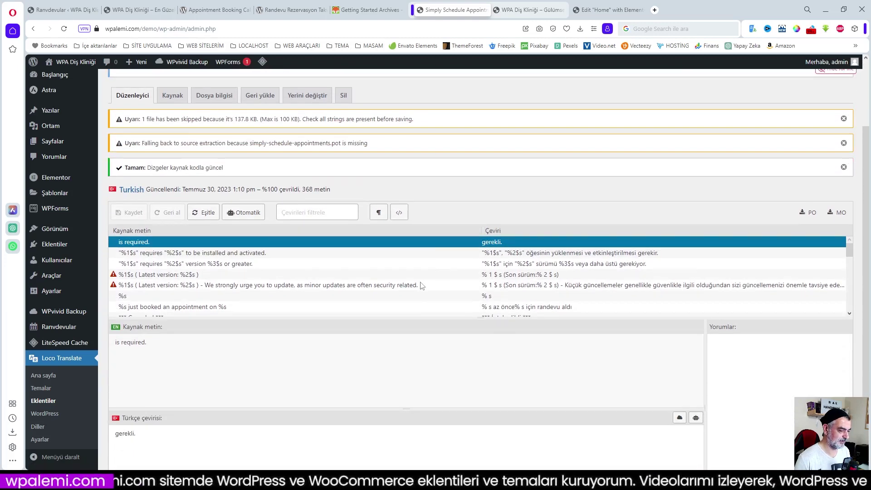
pyautogui.scroll(-10, 421, 284)
pyautogui.scroll(-10, 421, 284)
pyautogui.scroll(-5, 422, 285)
pyautogui.scroll(8, 422, 285)
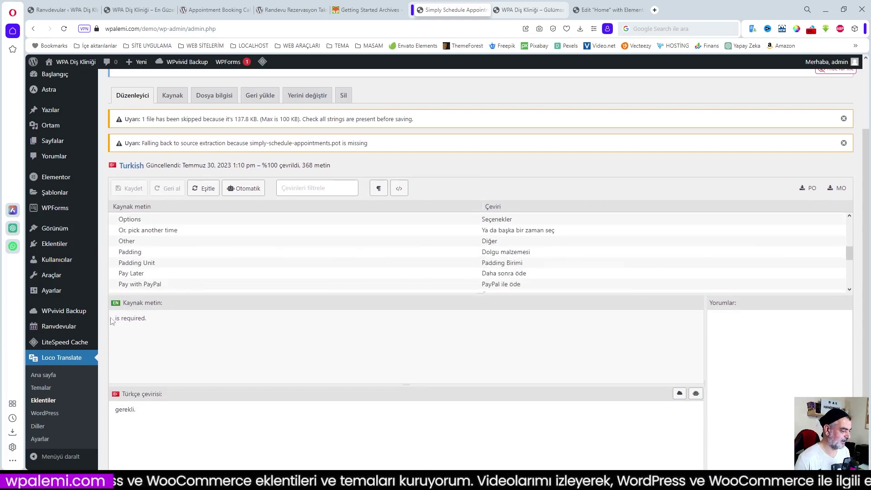
pyautogui.scroll(-1, 59, 410)
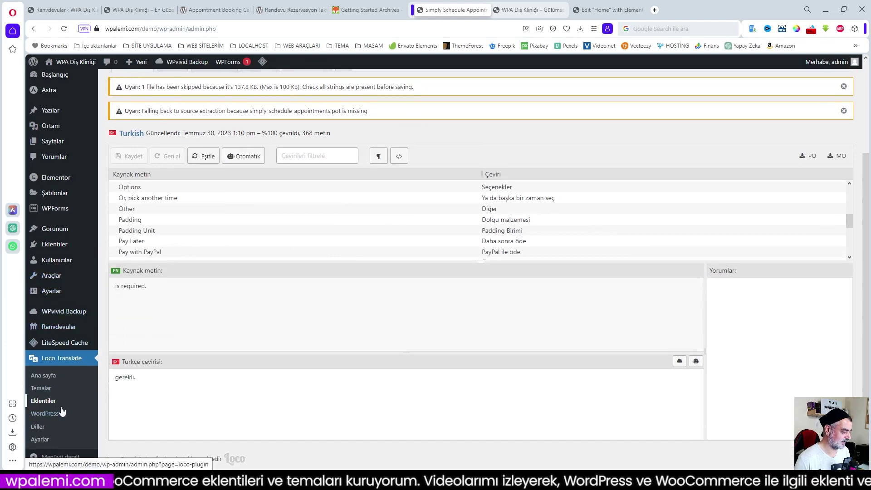
pyautogui.moveTo(57, 330)
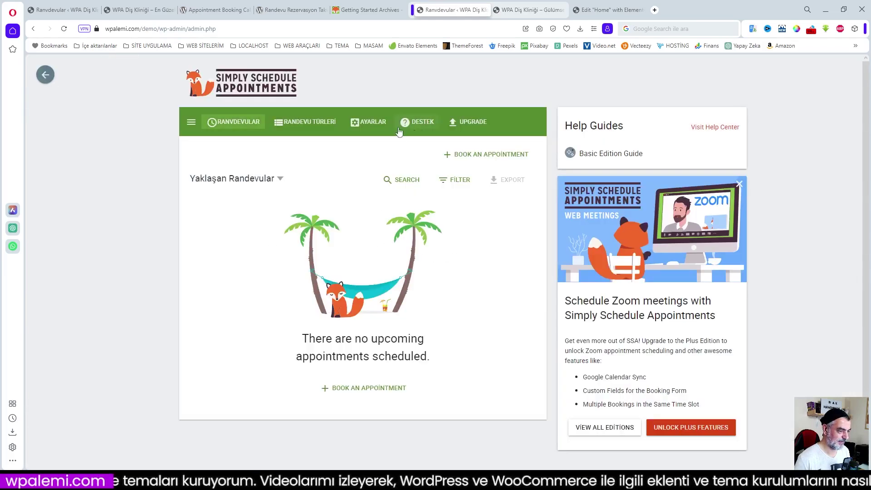
# - Refresh the installed Turkish / Türkçe language pack in the SSA Translations settings
pyautogui.click(370, 123)
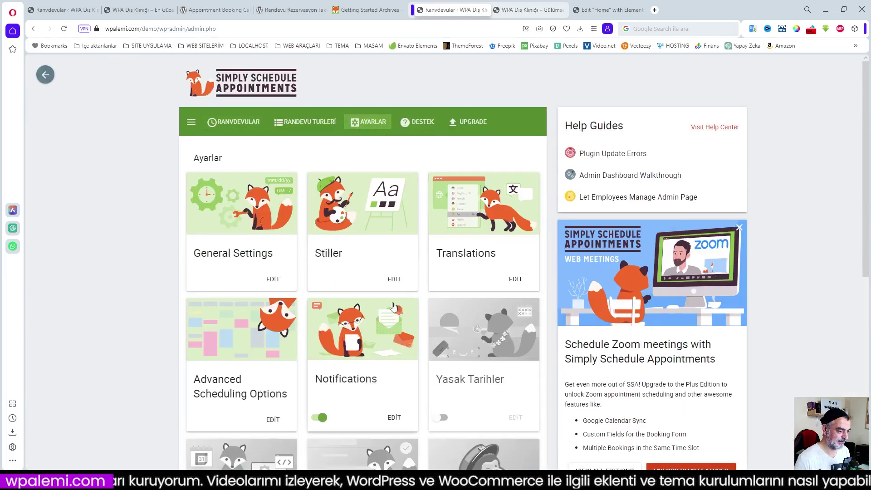
pyautogui.click(464, 253)
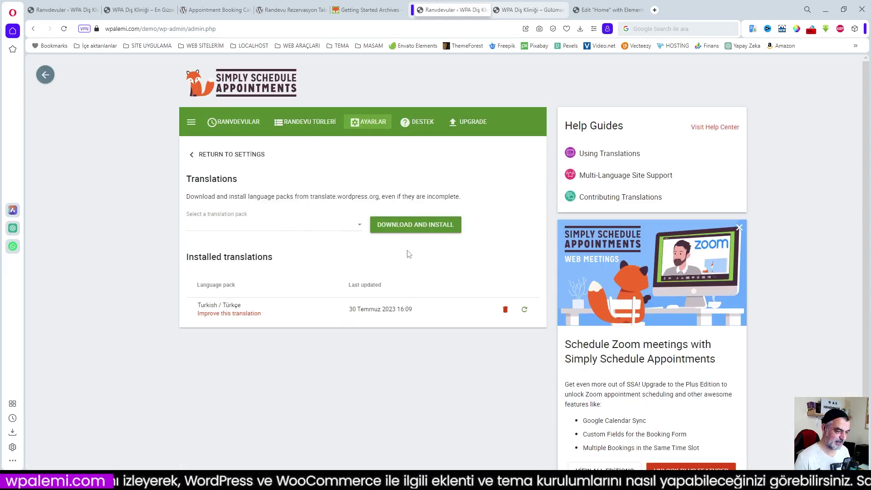
pyautogui.click(523, 309)
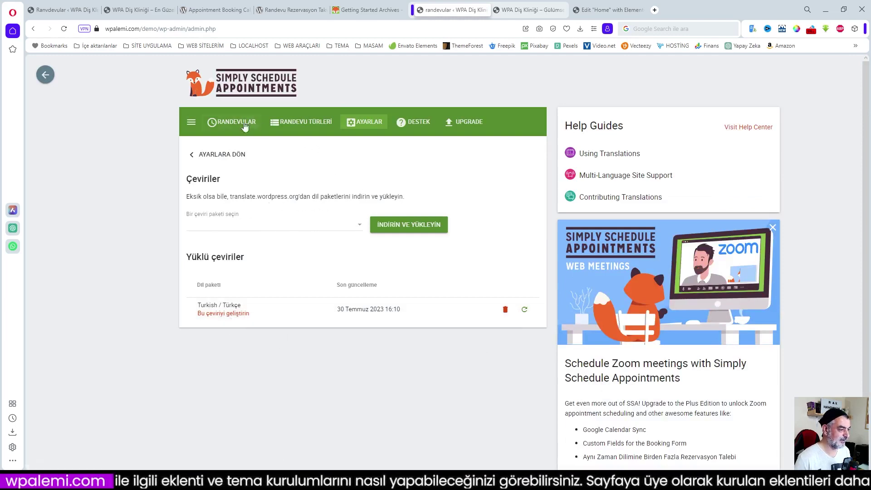
# - Return to the SSA settings overview, now showing Turkish module names
pyautogui.click(190, 122)
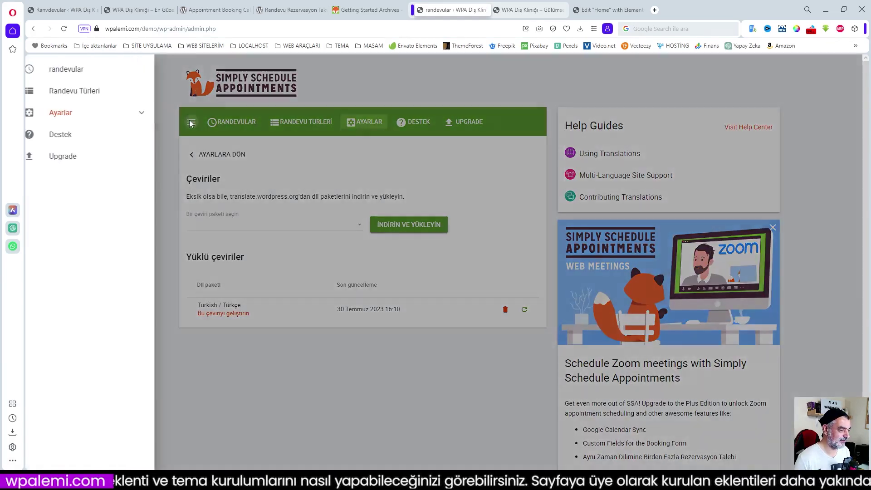
pyautogui.click(339, 89)
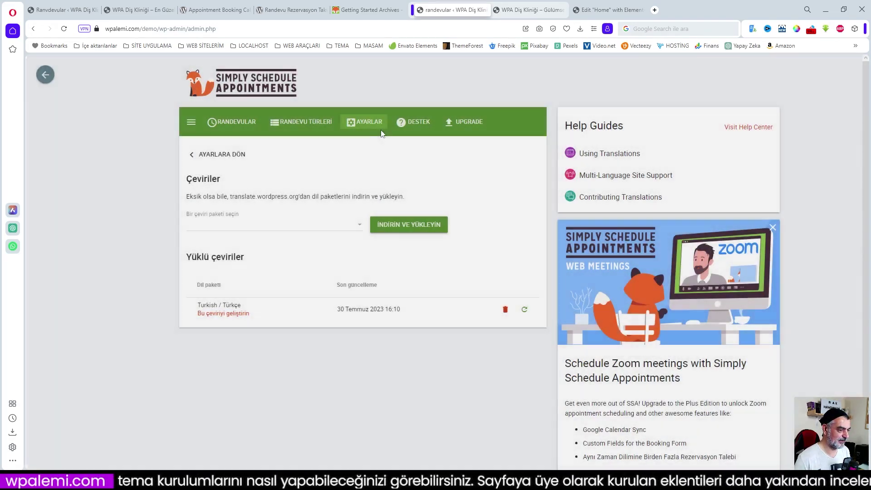
pyautogui.click(365, 122)
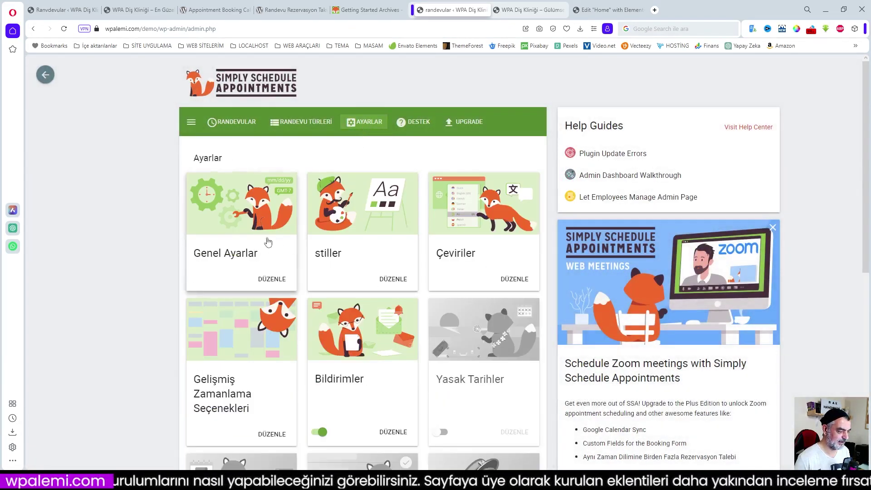
# - Set the SSA style font family to Poppins and save the styles
pyautogui.click(350, 222)
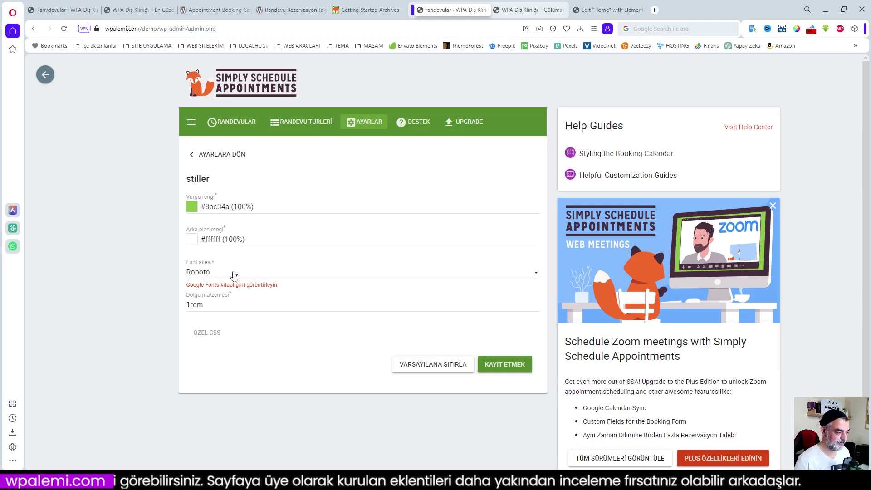
pyautogui.click(233, 275)
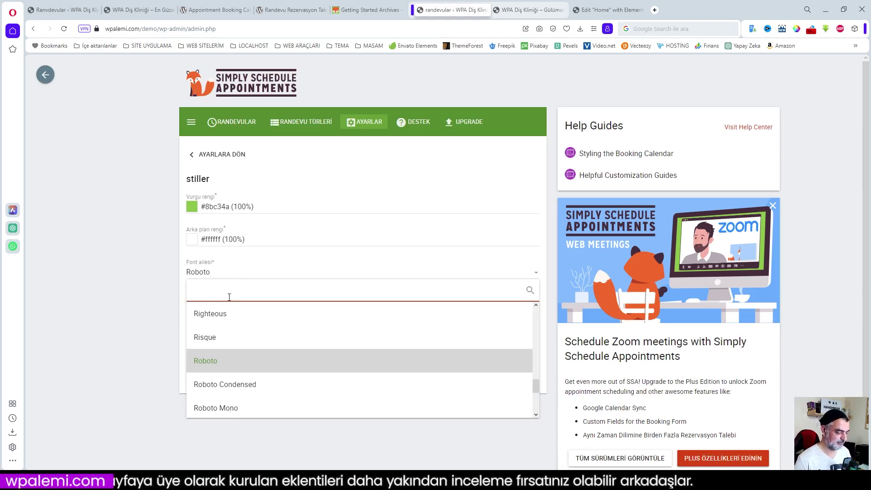
pyautogui.write('pop')
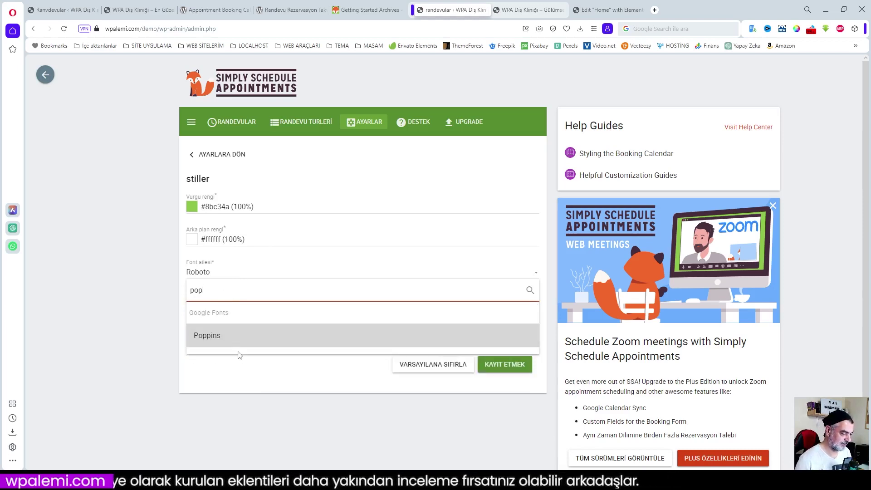
pyautogui.click(217, 338)
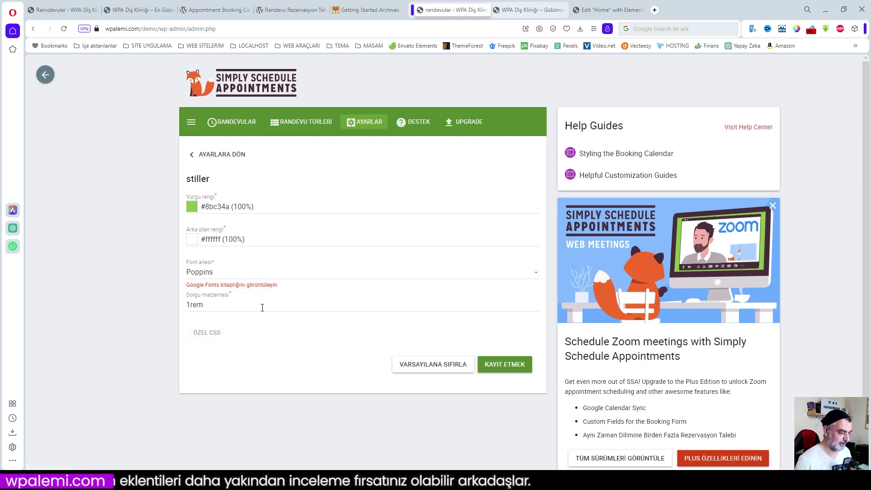
pyautogui.click(505, 365)
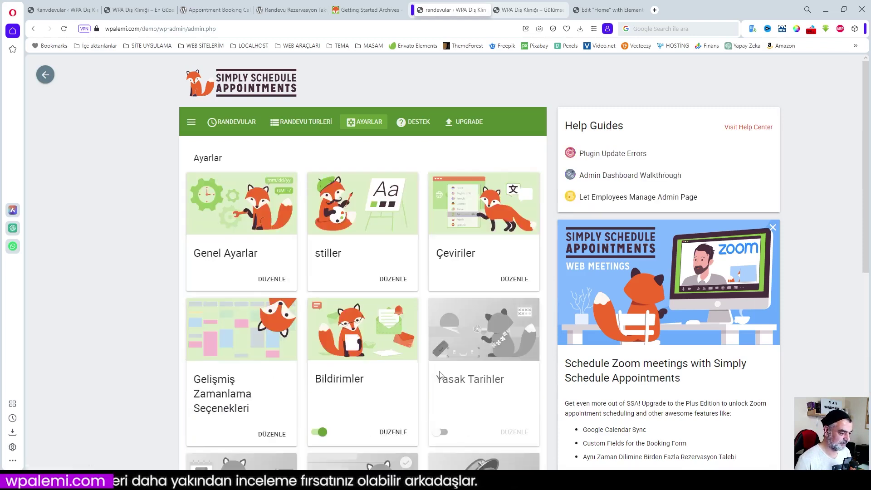
# - Change the accent colour from green to cyan #4ab5c3 and save the styles
pyautogui.click(362, 256)
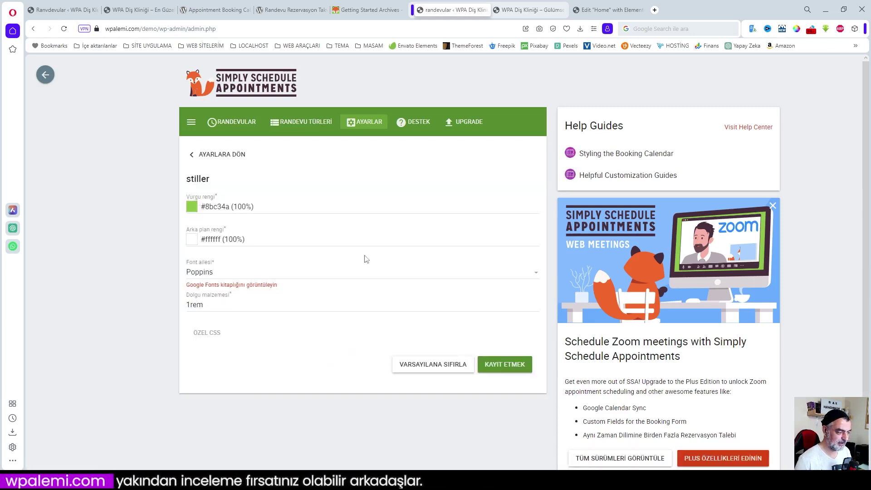
pyautogui.click(191, 208)
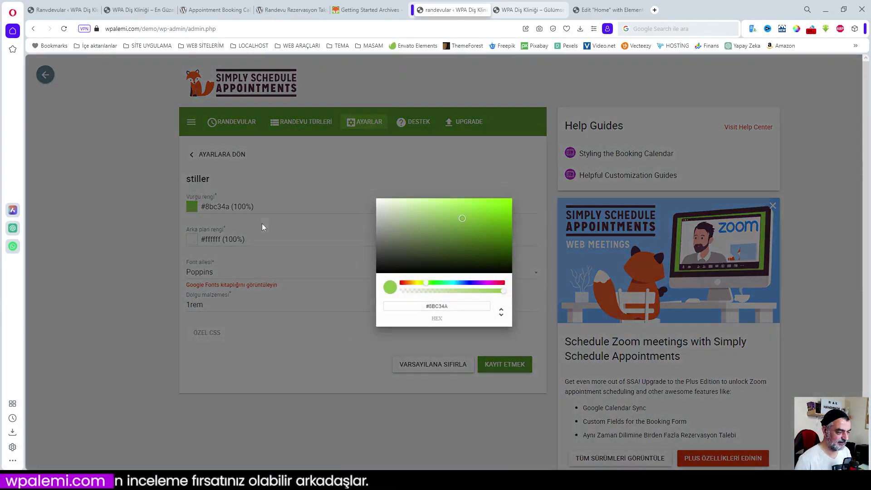
pyautogui.click(453, 283)
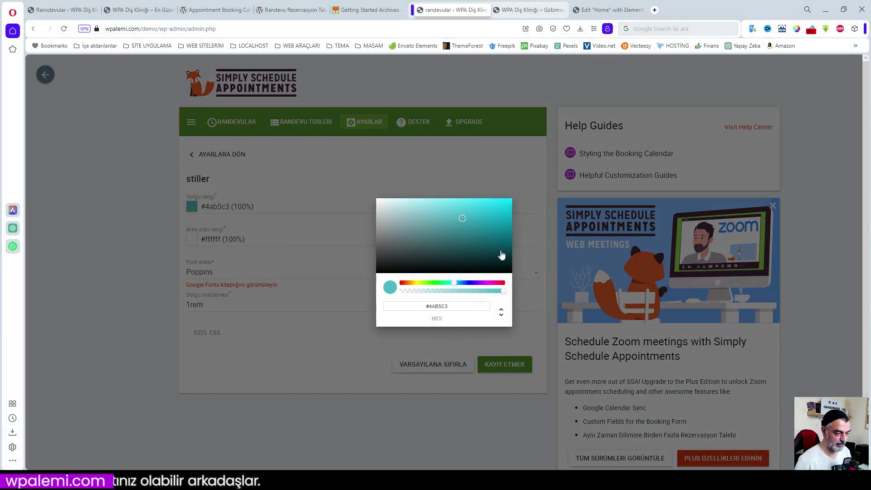
pyautogui.click(527, 234)
pyautogui.click(503, 364)
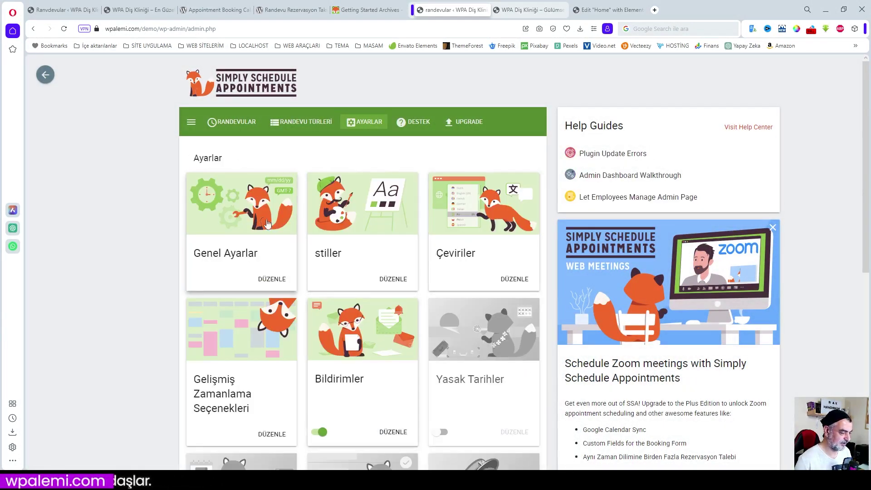
# - Look over Gelişmiş Zamanlama Seçenekleri and Bildirimler, then switch the Yasak Tarihler toggle on
pyautogui.scroll(-2, 240, 397)
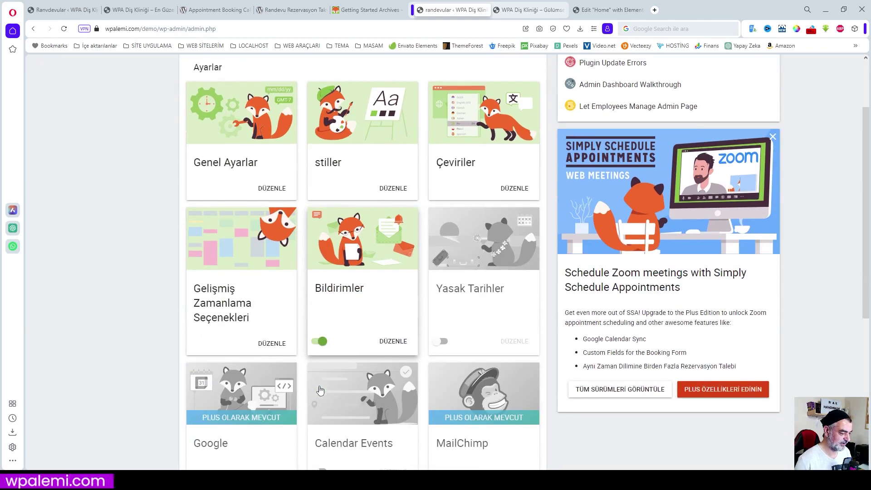
pyautogui.click(236, 304)
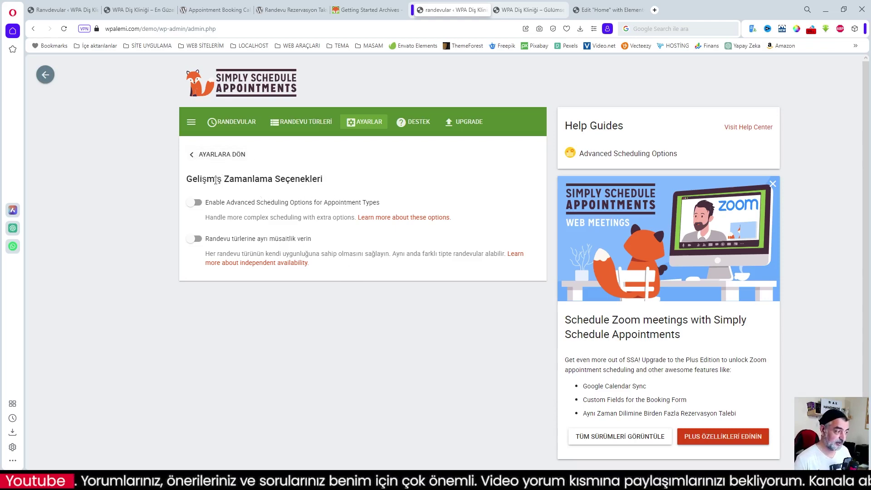
pyautogui.click(193, 155)
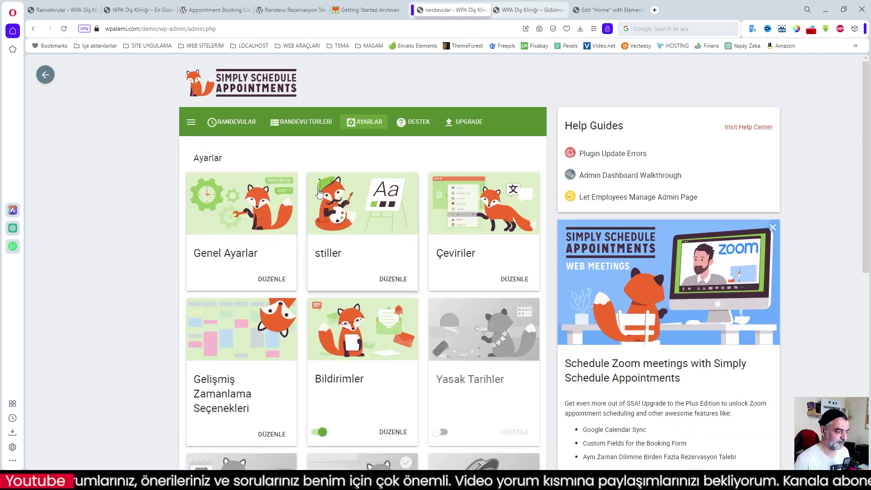
pyautogui.click(352, 362)
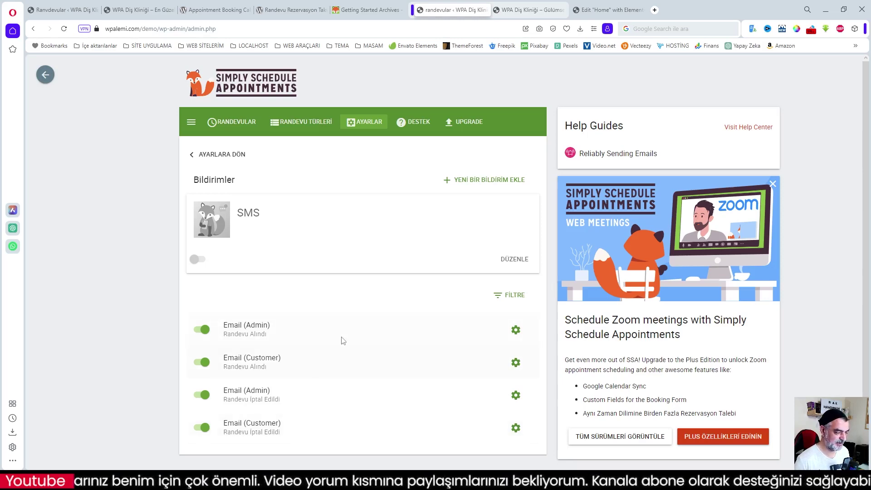
pyautogui.click(188, 156)
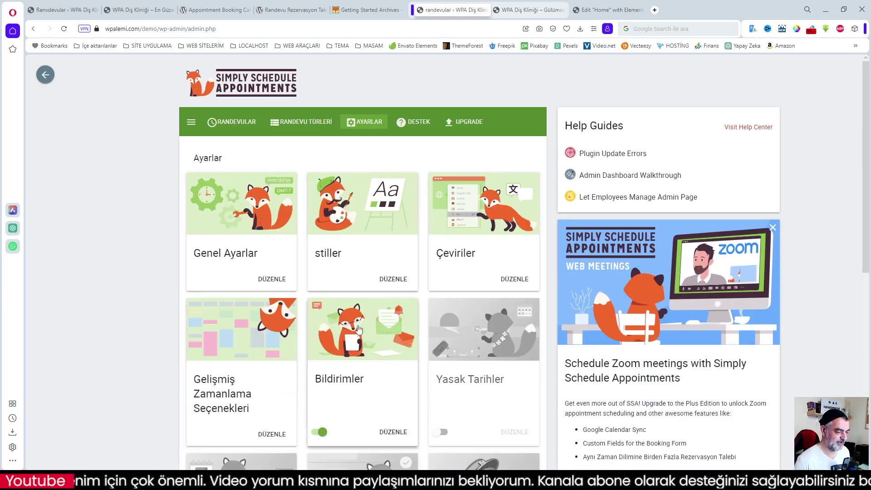
pyautogui.scroll(-2, 398, 350)
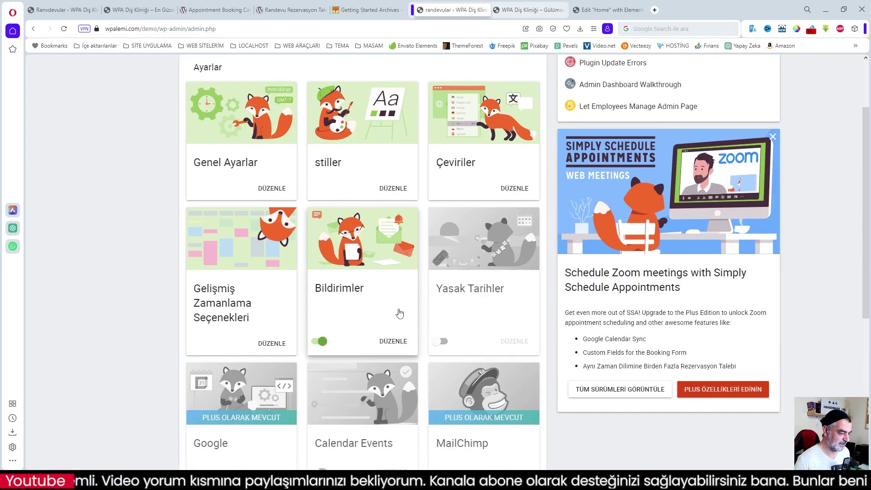
pyautogui.click(443, 341)
# - Mark Sundays 6, 13, 20, 27 August, 3 September, 1 and 8 October 2023 as blackout dates
pyautogui.click(463, 244)
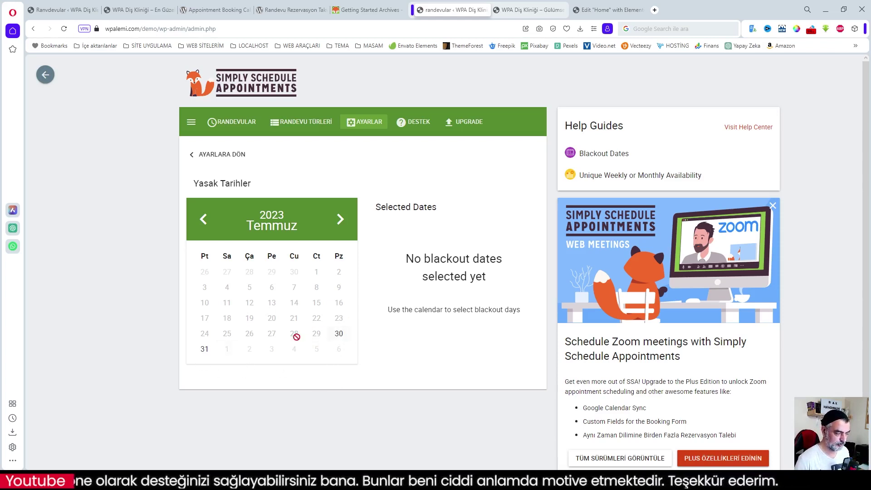
pyautogui.click(339, 350)
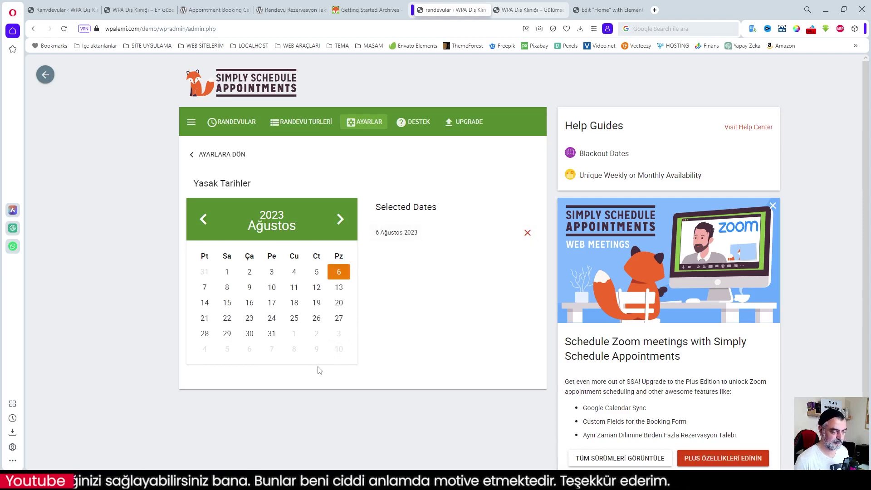
pyautogui.click(339, 287)
pyautogui.click(339, 302)
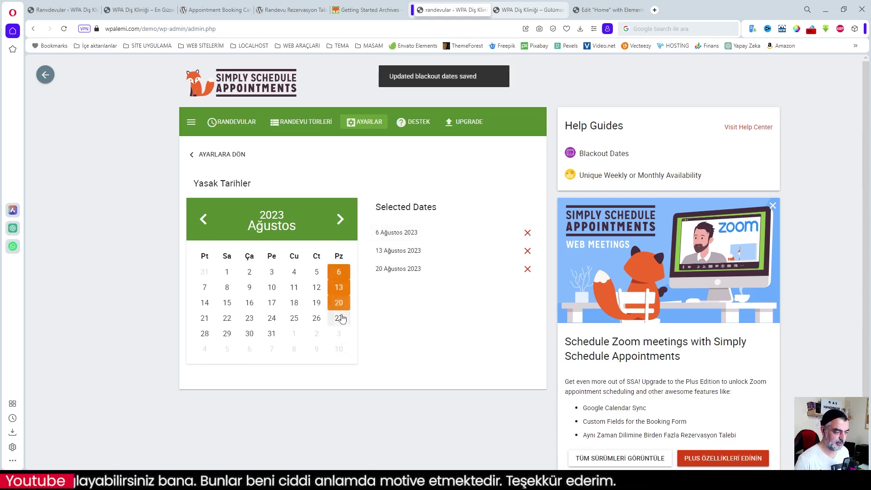
pyautogui.click(342, 319)
pyautogui.click(341, 337)
pyautogui.click(339, 351)
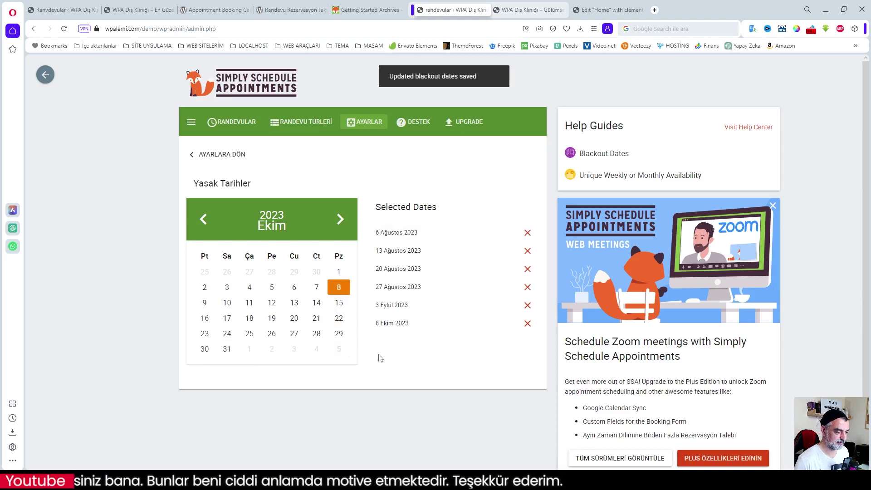
pyautogui.click(339, 272)
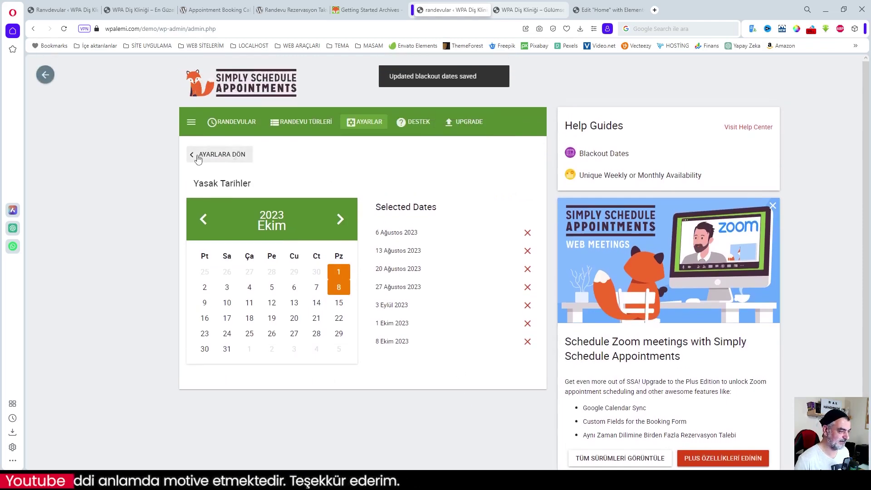
# - Save the blackout dates, enable Calendar Events, and open its 'Customize your calendar event' page
pyautogui.click(199, 154)
pyautogui.scroll(-5, 423, 335)
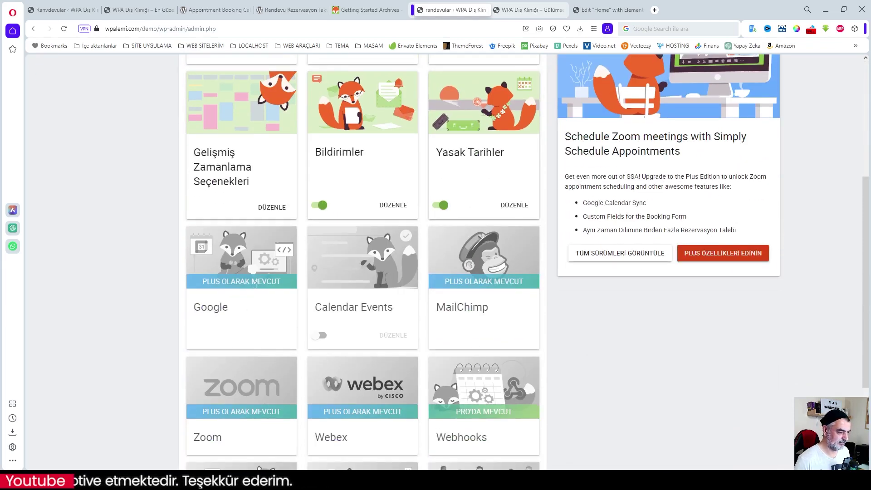
pyautogui.click(324, 336)
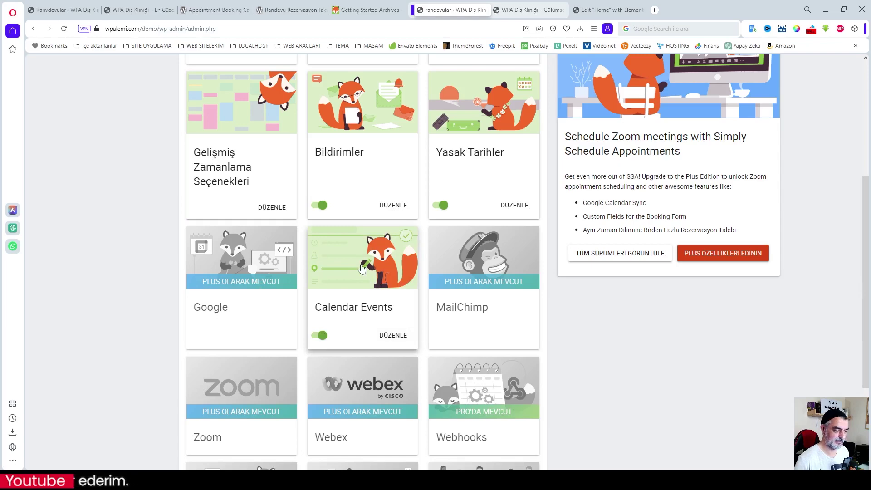
pyautogui.click(362, 269)
pyautogui.scroll(-3, 415, 288)
pyautogui.scroll(-4, 351, 264)
pyautogui.scroll(8, 352, 265)
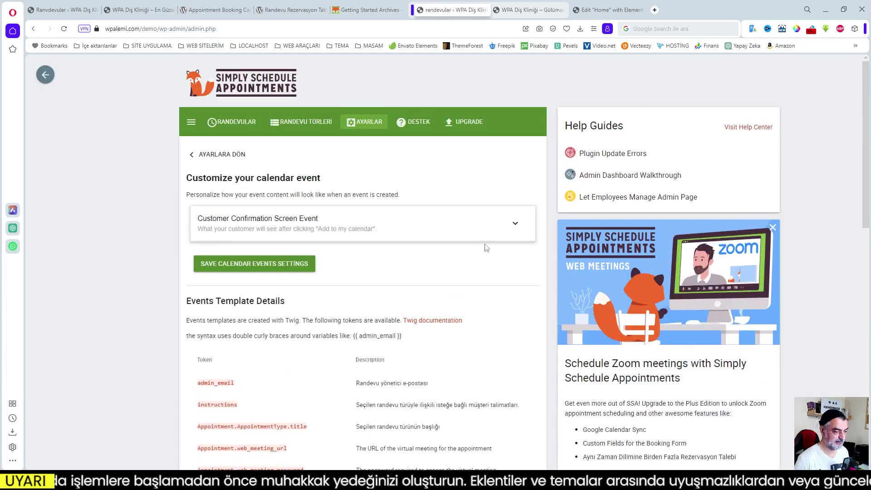
# - Expand the Customer Confirmation Screen Event and review its Event Title, Event Location and Event Details
pyautogui.click(516, 224)
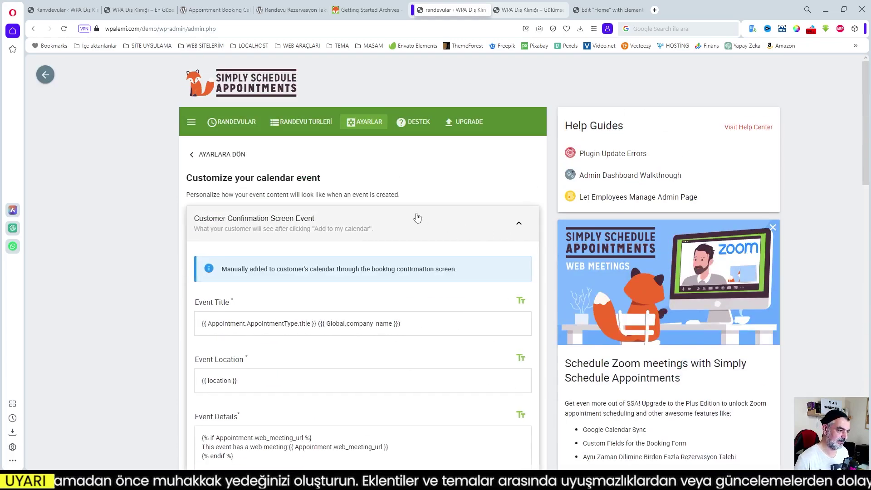
pyautogui.scroll(-2, 417, 217)
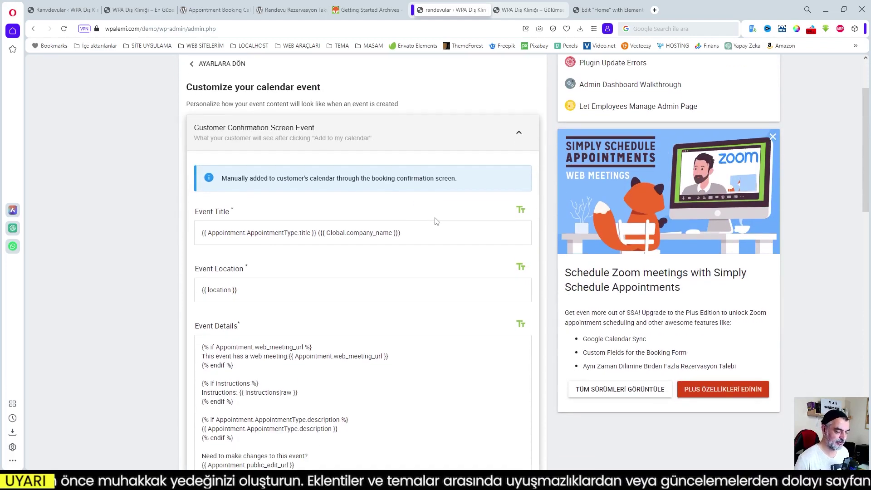
pyautogui.scroll(-2, 434, 220)
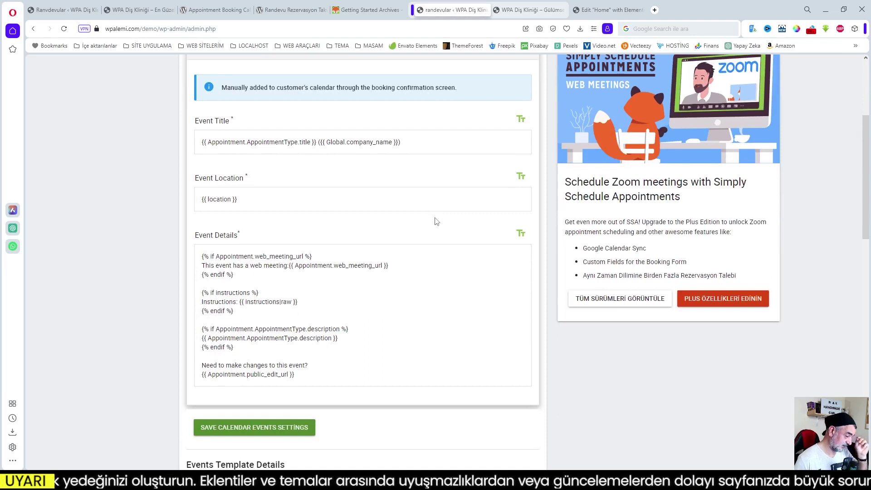
pyautogui.scroll(1, 457, 326)
pyautogui.scroll(2, 457, 326)
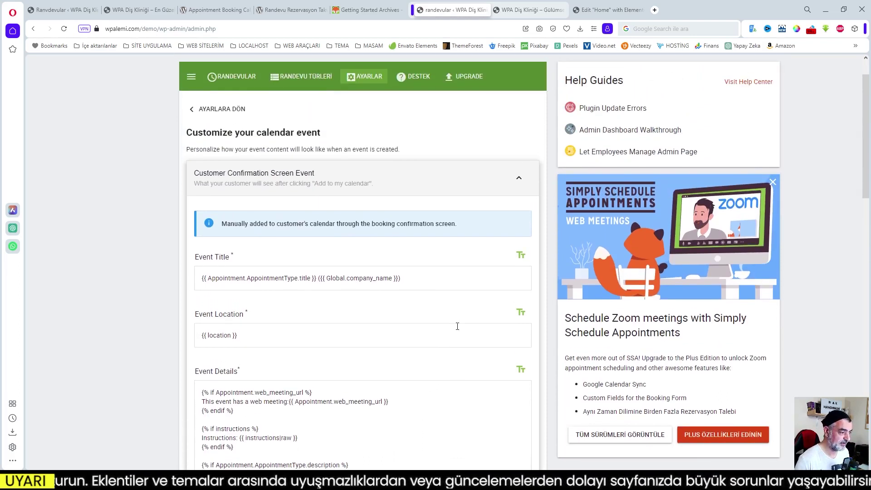
pyautogui.scroll(-2, 457, 326)
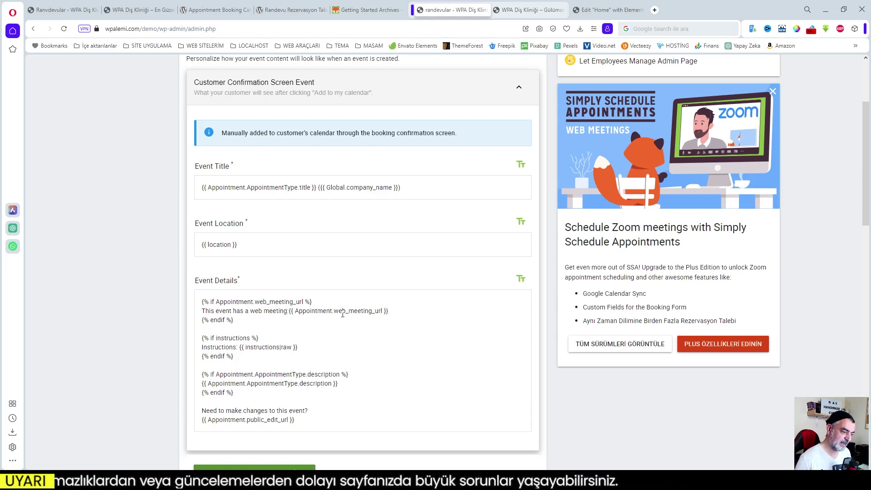
pyautogui.scroll(-2, 360, 346)
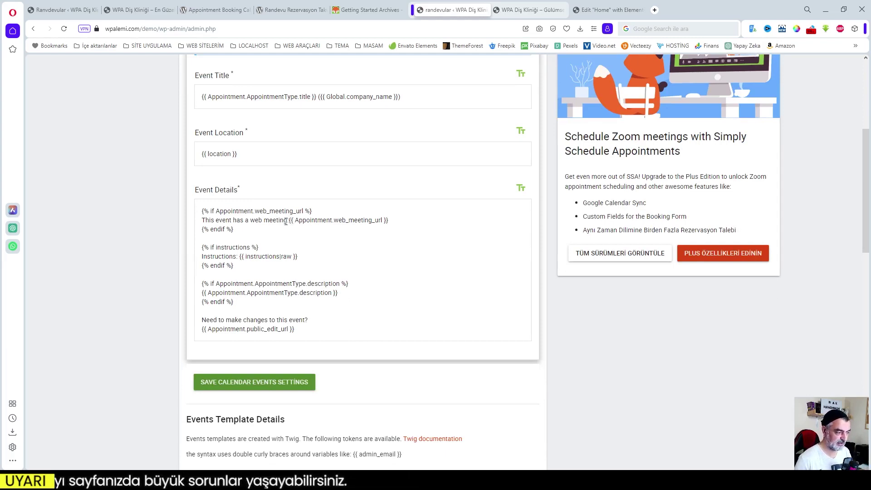
# - Replace 'This event has a web meeting' in Event Details with its Turkish translation
pyautogui.moveTo(287, 220); pyautogui.dragTo(198, 223)
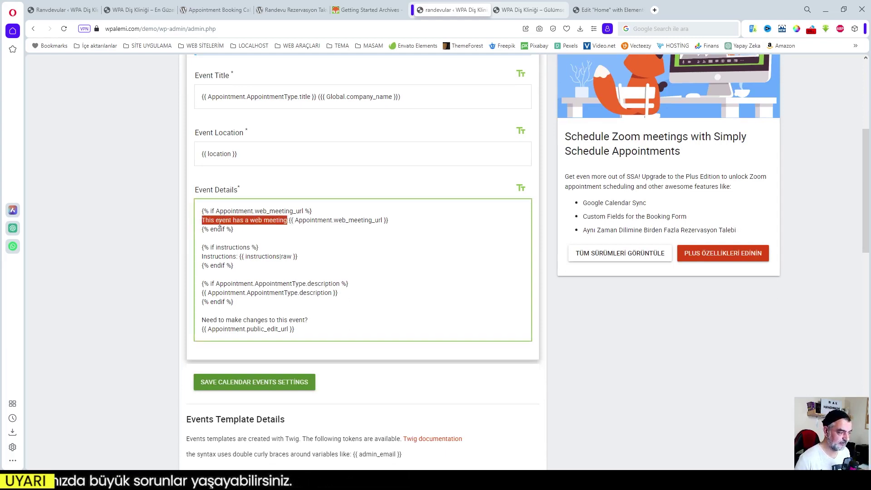
pyautogui.rightClick(220, 224)
pyautogui.click(255, 374)
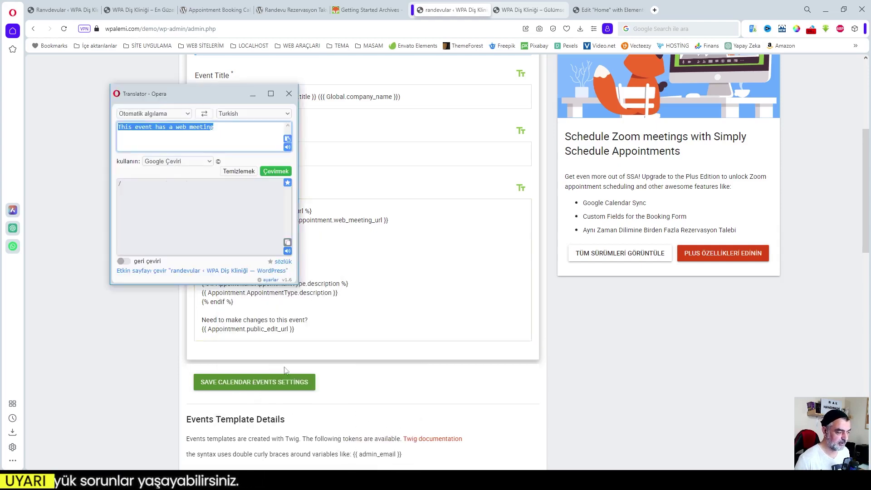
pyautogui.click(288, 242)
pyautogui.click(279, 219)
pyautogui.moveTo(287, 223); pyautogui.dragTo(201, 220)
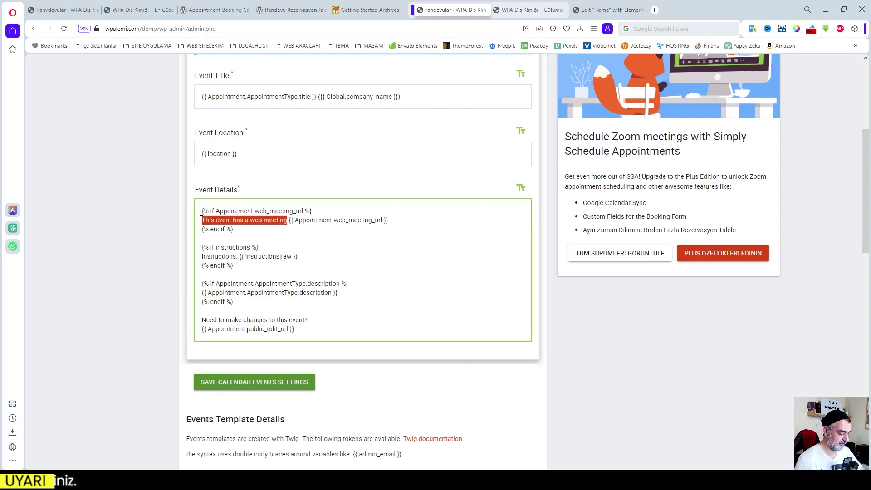
pyautogui.hotkey('ctrl', 'v')
pyautogui.scroll(-4, 389, 274)
pyautogui.scroll(3, 389, 274)
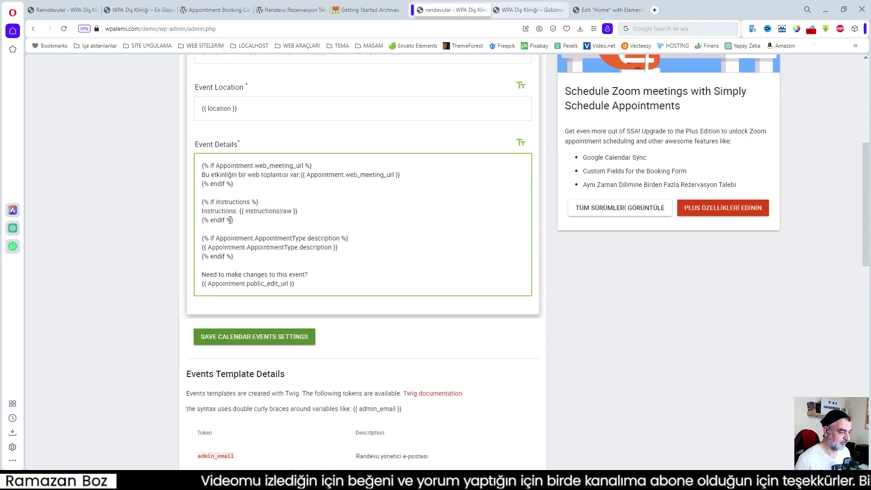
# - Change the word 'Instructions' to 'Talimatlar' in the event details
pyautogui.moveTo(236, 210); pyautogui.dragTo(201, 211)
pyautogui.write('Talimatlar')
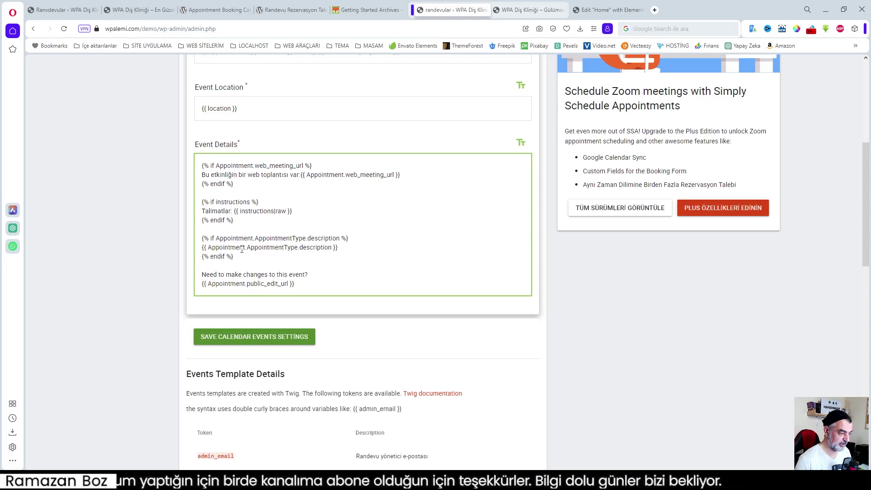
pyautogui.scroll(-2, 258, 404)
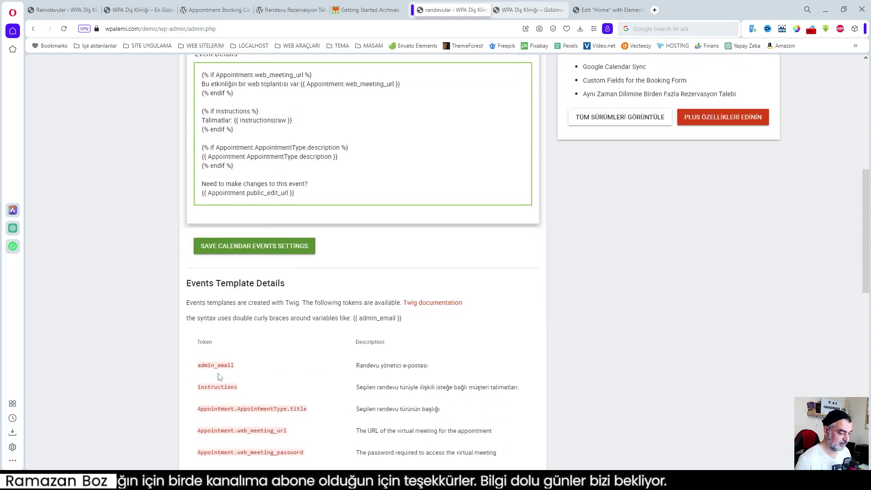
pyautogui.scroll(2, 326, 270)
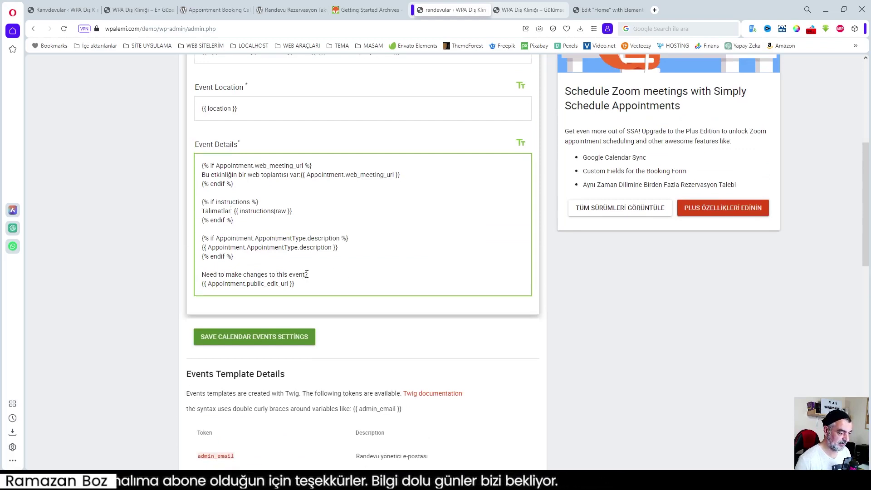
# - Replace 'Need to make changes to this event' with 'Bu etkinlikte değişiklik yapmanız mı gerekiyor?'
pyautogui.moveTo(305, 274); pyautogui.dragTo(202, 272)
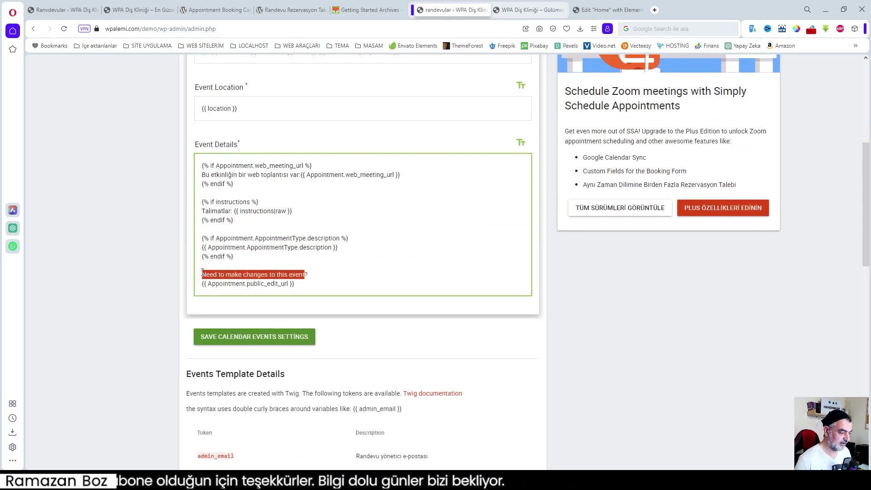
pyautogui.rightClick(243, 275)
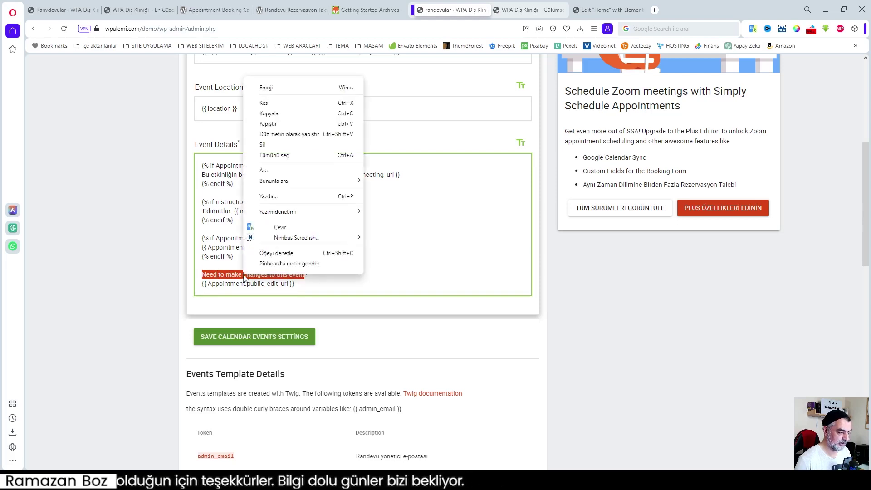
pyautogui.click(277, 230)
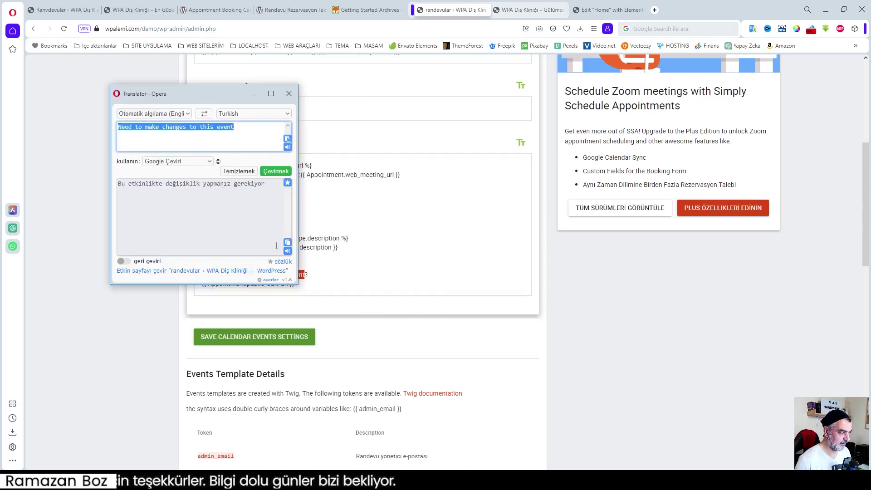
pyautogui.click(287, 242)
pyautogui.click(306, 274)
pyautogui.moveTo(306, 274); pyautogui.dragTo(199, 275)
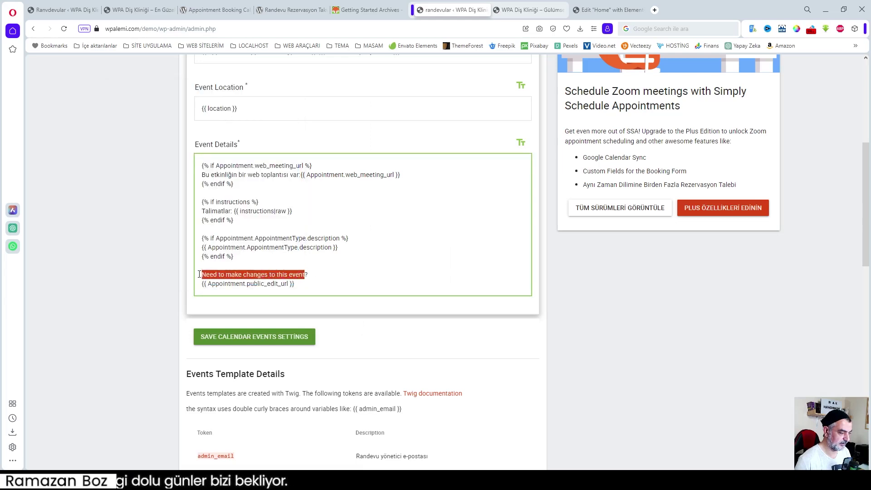
pyautogui.hotkey('ctrl', 'v')
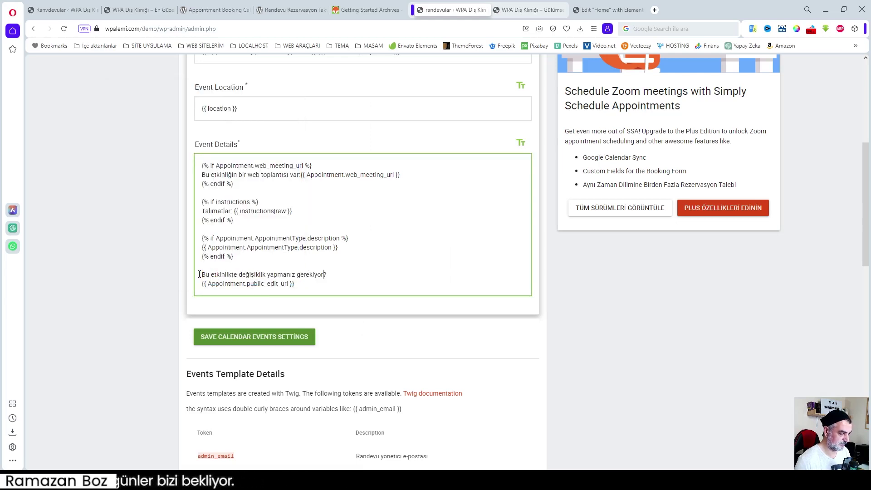
pyautogui.write('mı')
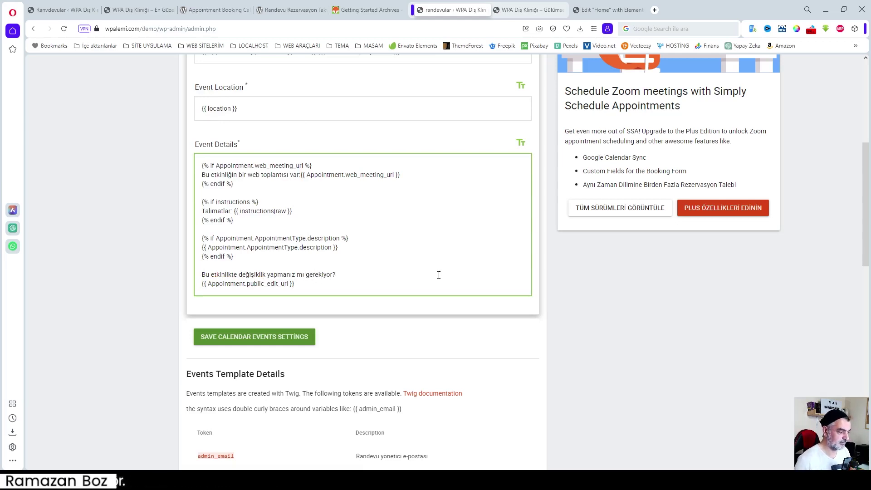
pyautogui.scroll(4, 407, 276)
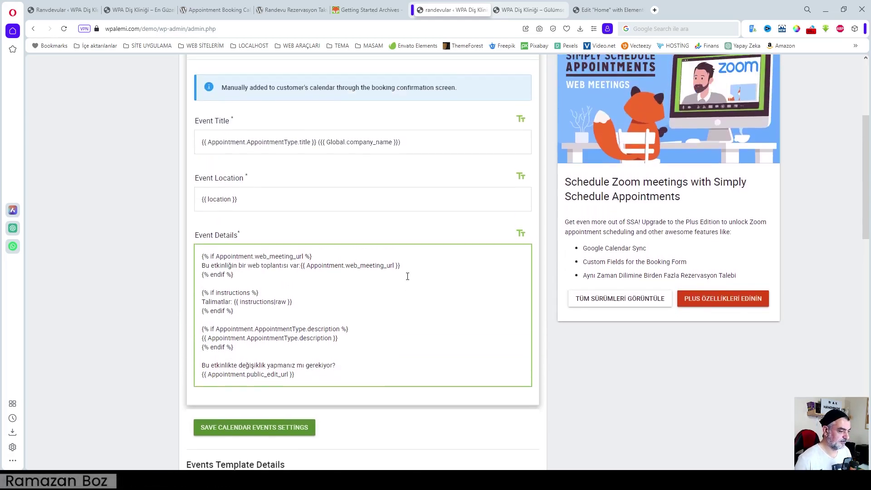
pyautogui.scroll(-20, 458, 324)
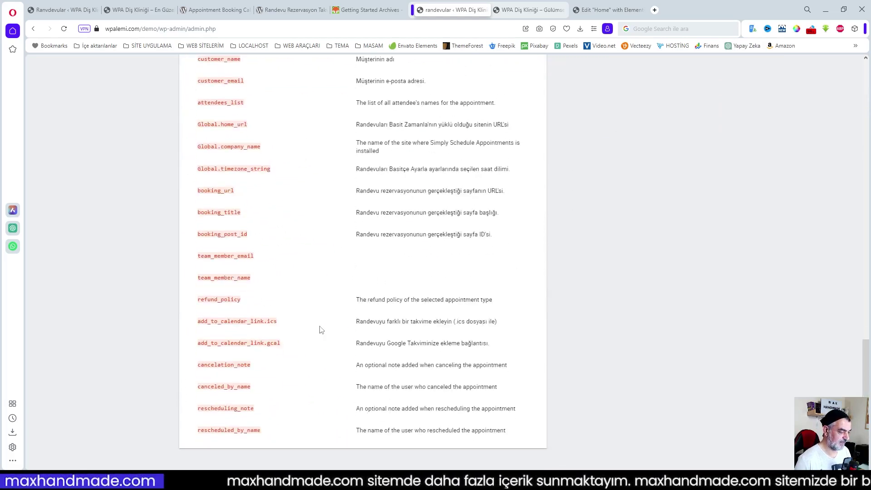
pyautogui.scroll(10, 317, 313)
pyautogui.scroll(6, 252, 307)
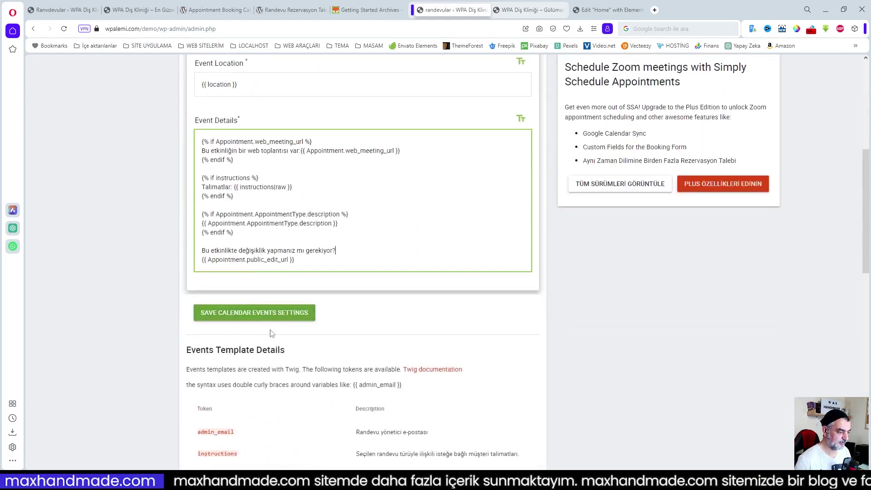
pyautogui.scroll(-5, 344, 362)
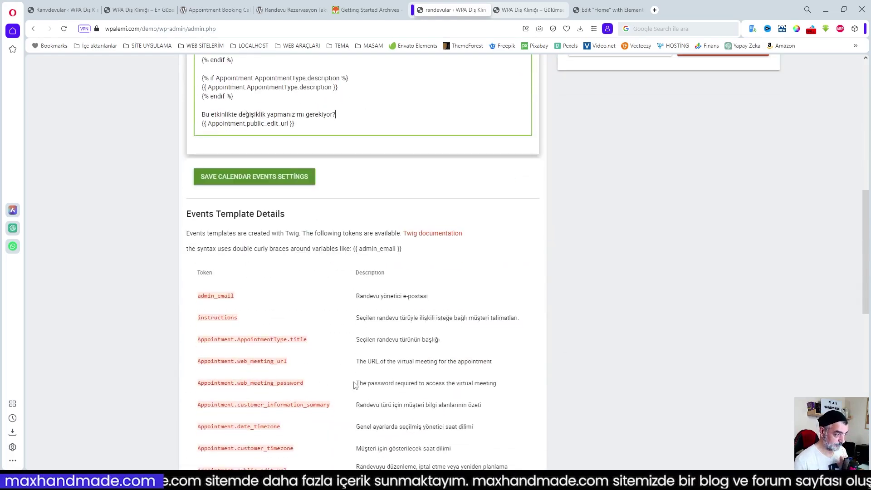
pyautogui.click(365, 248)
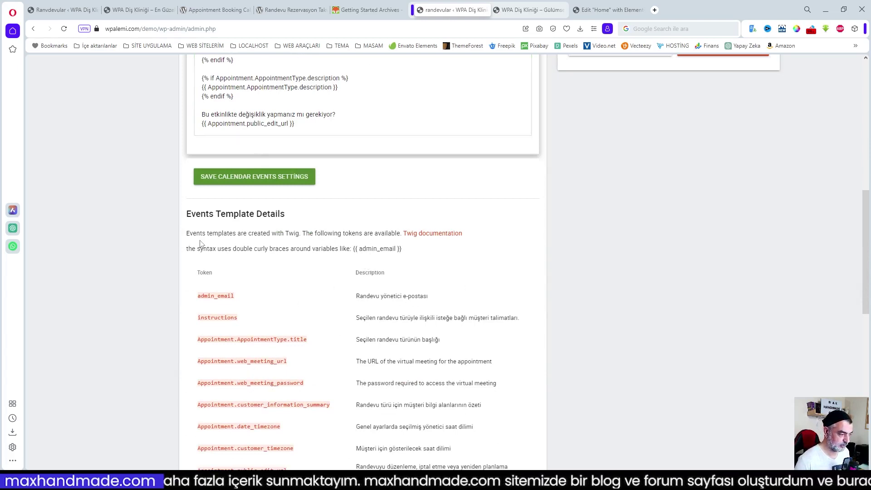
pyautogui.moveTo(187, 216); pyautogui.dragTo(409, 249)
pyautogui.rightClick(343, 247)
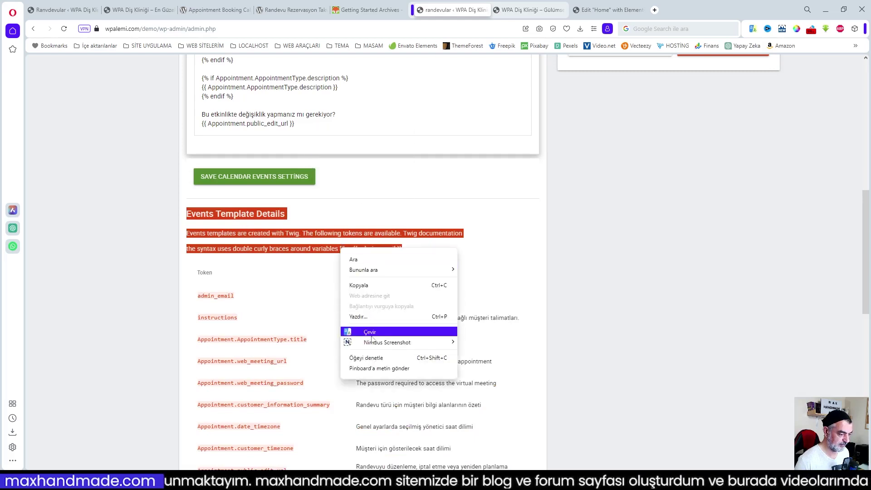
pyautogui.click(373, 333)
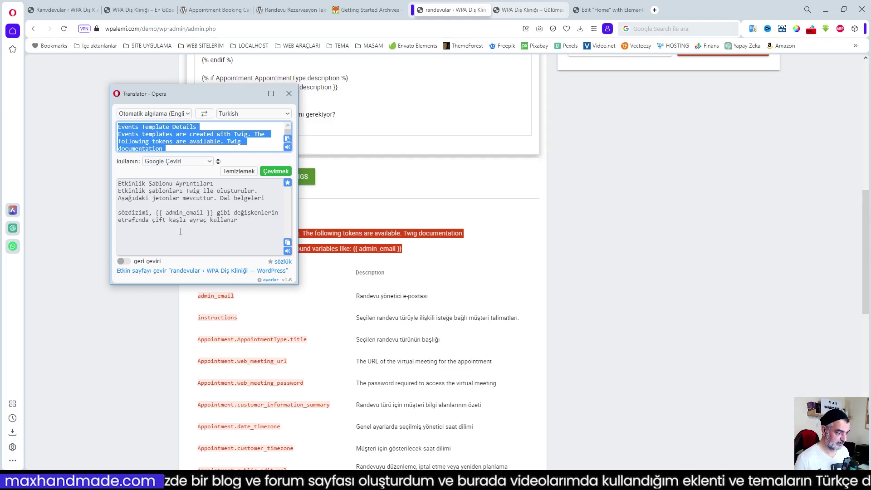
pyautogui.click(362, 218)
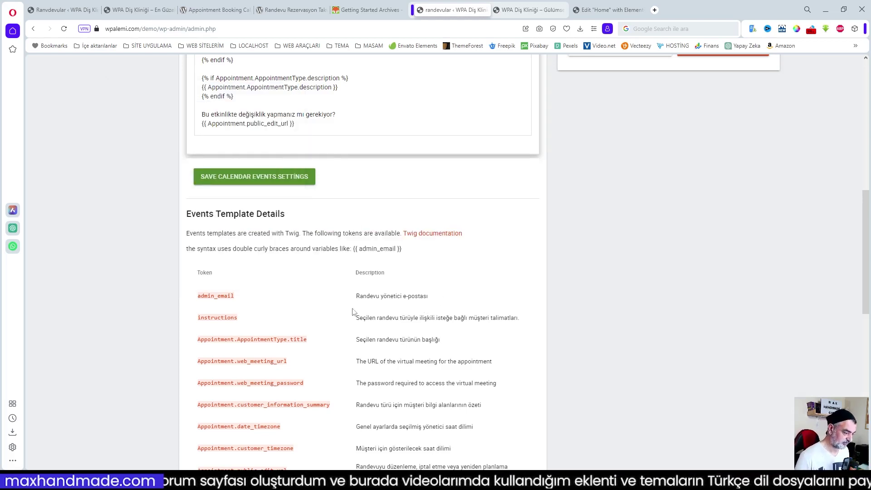
pyautogui.moveTo(198, 340); pyautogui.dragTo(322, 346)
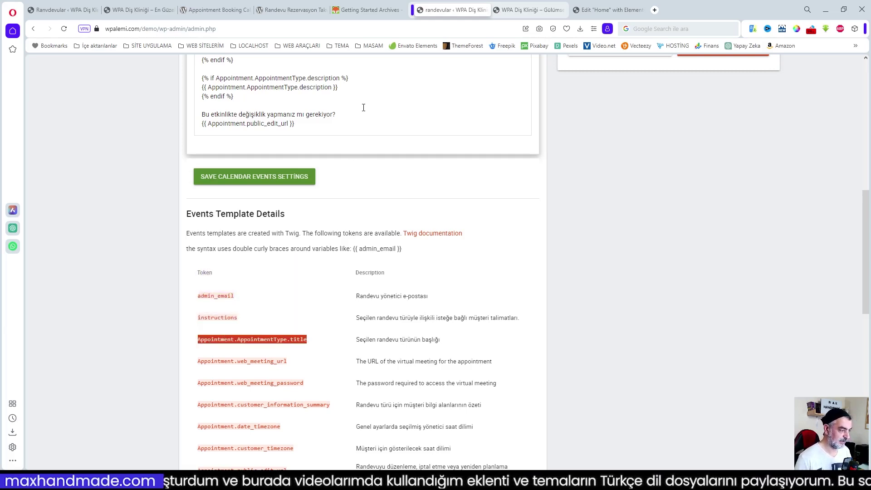
pyautogui.click(327, 127)
pyautogui.press('Return')
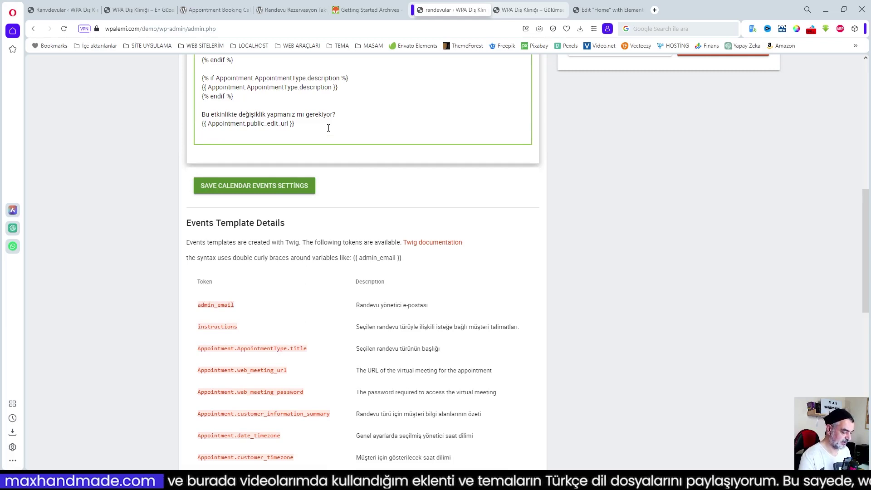
pyautogui.write('{{')
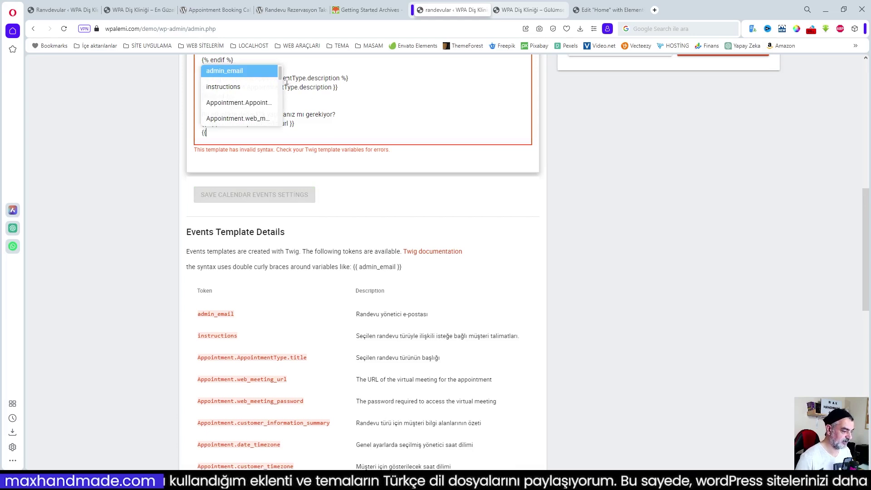
pyautogui.scroll(-1, 279, 76)
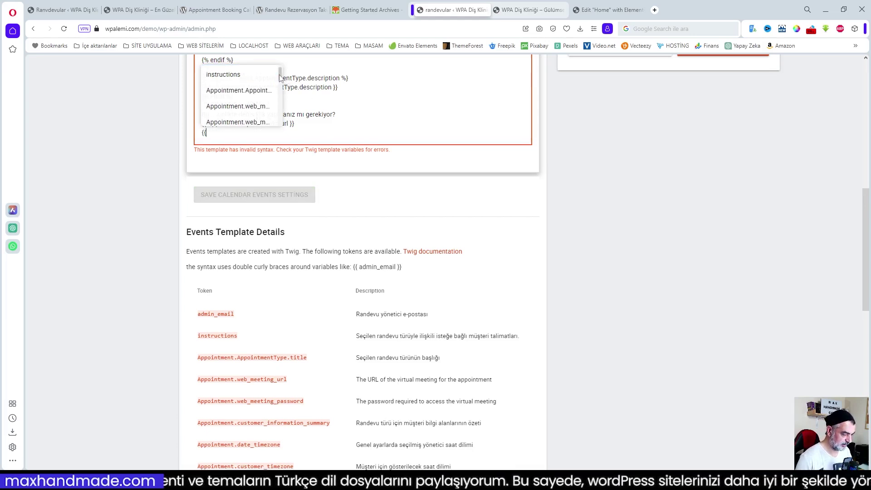
pyautogui.scroll(-1, 279, 77)
pyautogui.scroll(1, 279, 77)
pyautogui.click(251, 103)
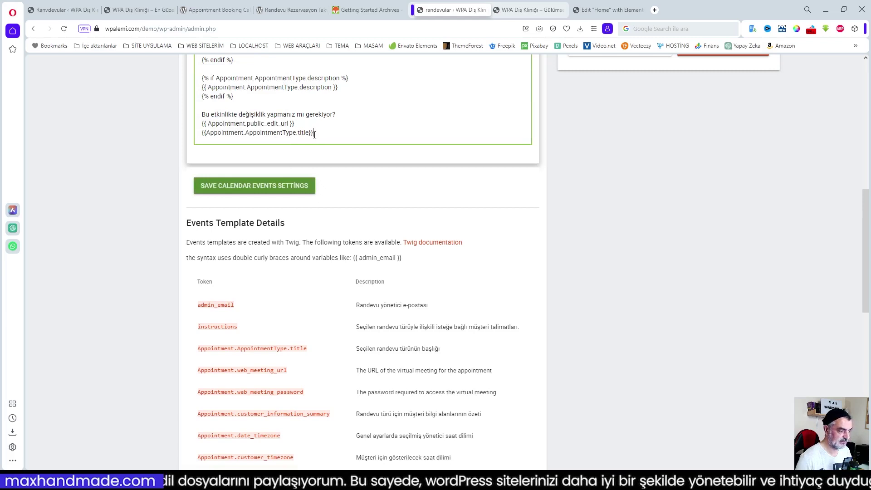
pyautogui.moveTo(318, 134); pyautogui.dragTo(202, 135)
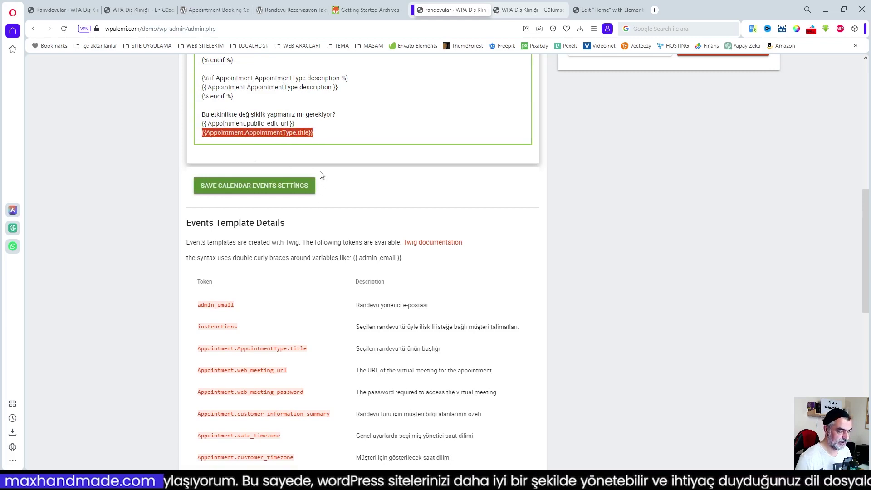
pyautogui.press('BackSpace')
pyautogui.press('BackSpace')
pyautogui.scroll(4, 338, 184)
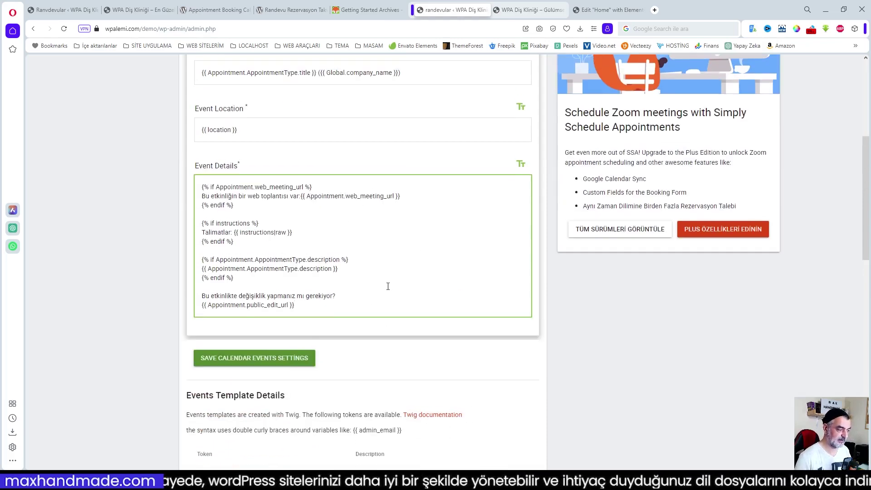
pyautogui.scroll(-4, 363, 369)
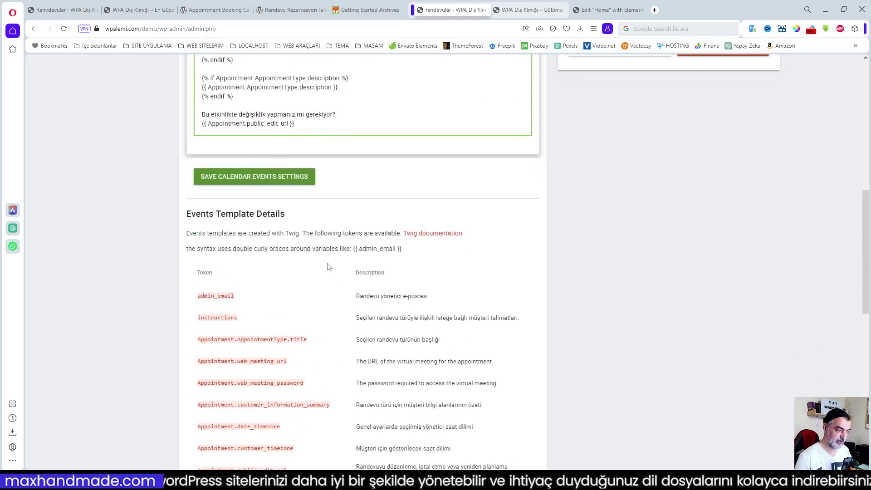
# - Save the Calendar Events settings, then open Bildirimler to view its four Email notifications
pyautogui.click(290, 179)
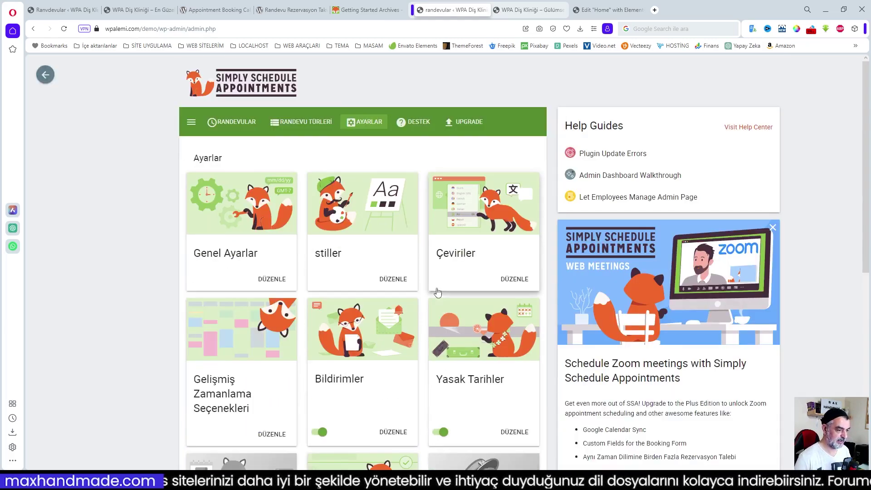
pyautogui.scroll(-4, 437, 292)
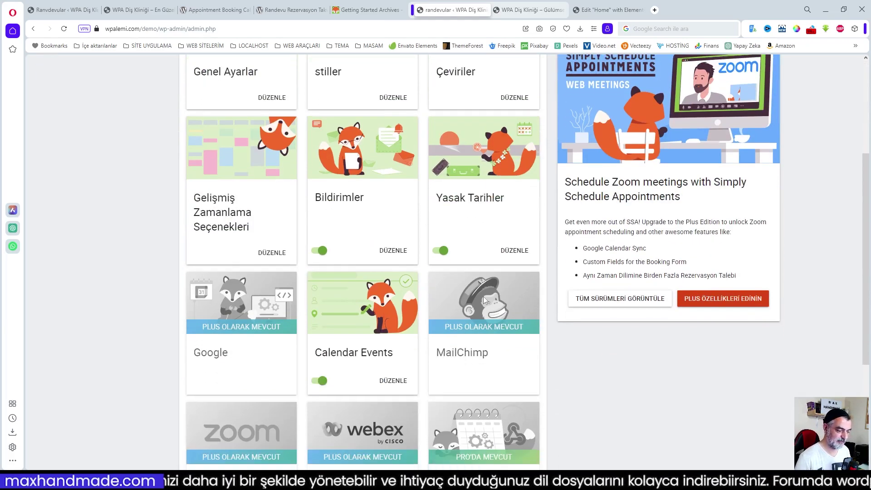
pyautogui.scroll(-3, 471, 281)
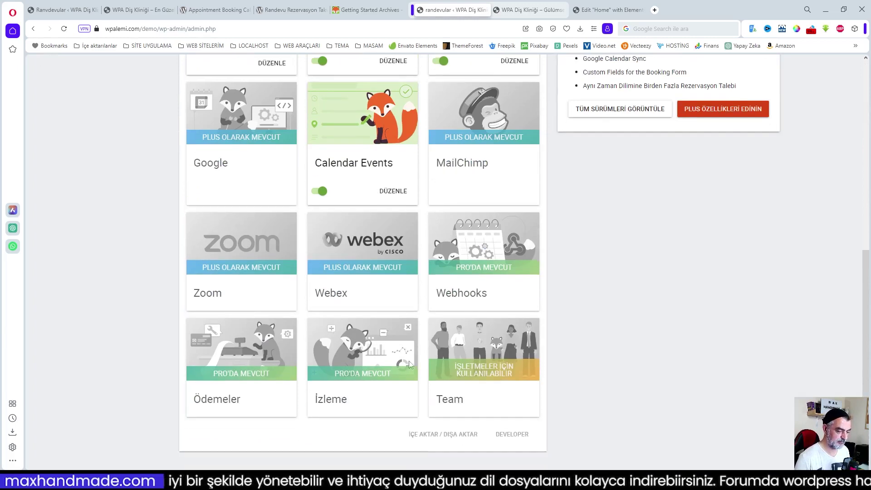
pyautogui.scroll(5, 435, 354)
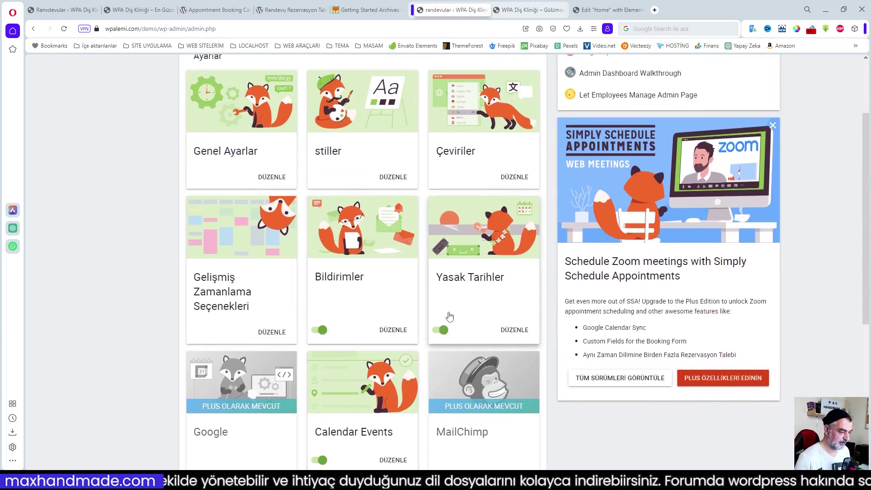
pyautogui.click(353, 292)
pyautogui.scroll(-1, 417, 292)
# - Try enabling SMS notifications, dismiss the Pro upgrade offer, and show the first Email (Admin) row's actions
pyautogui.scroll(1, 418, 293)
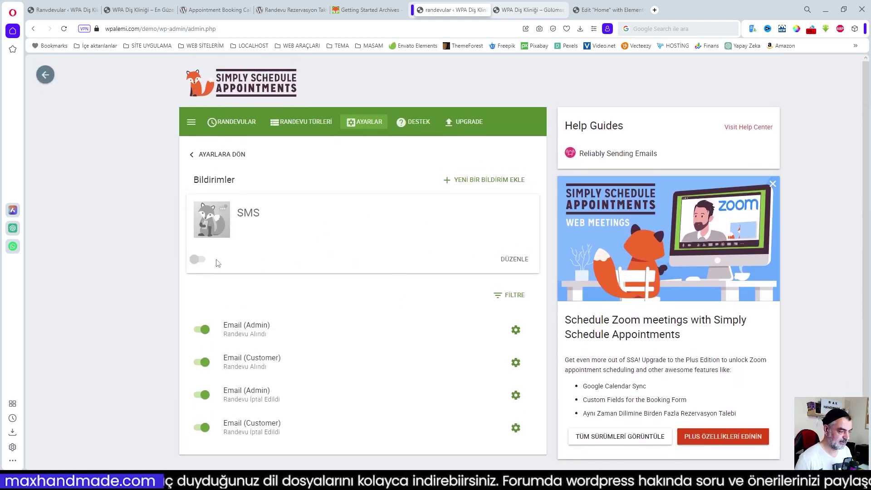
pyautogui.click(197, 260)
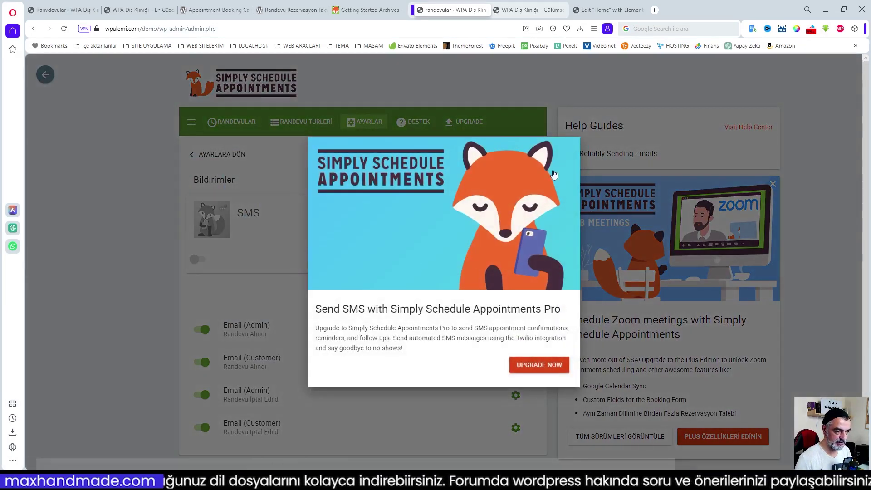
pyautogui.click(277, 243)
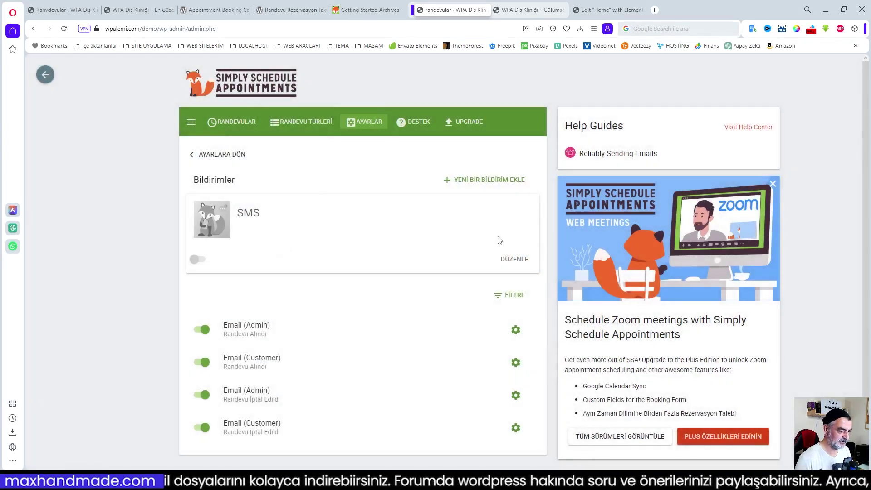
pyautogui.scroll(-1, 422, 284)
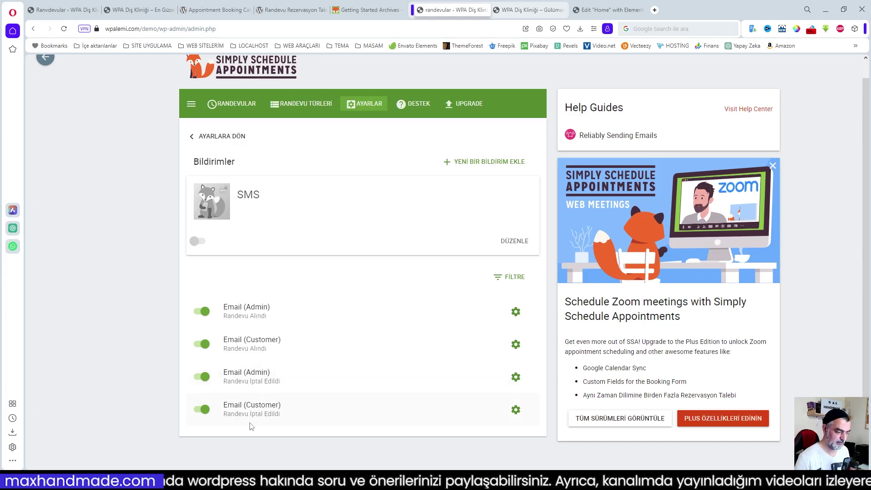
pyautogui.click(516, 312)
# - Edit the Email (Admin) notification, keeping the Randevu Alındı trigger, and bring up its subject and message fields
pyautogui.click(508, 312)
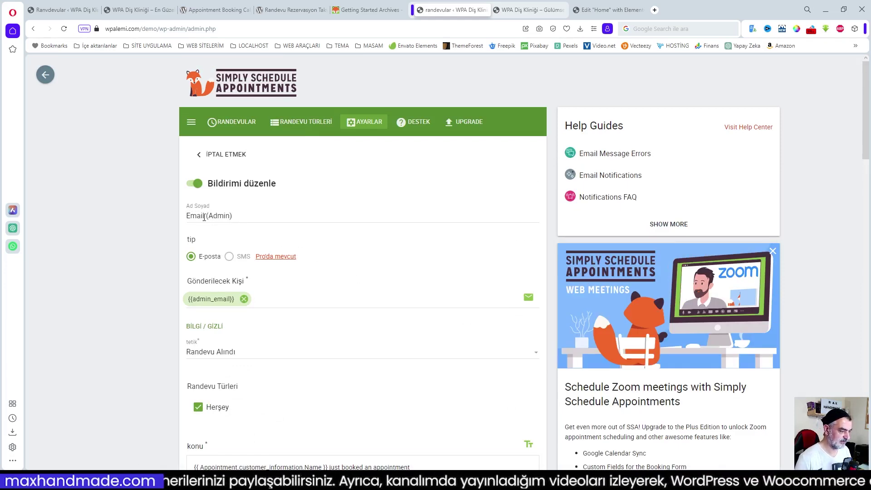
pyautogui.scroll(-2, 347, 276)
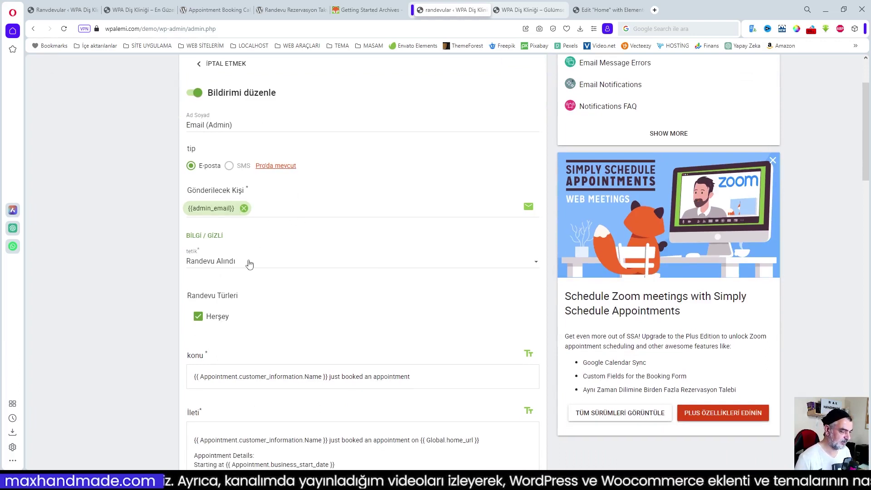
pyautogui.scroll(-1, 300, 266)
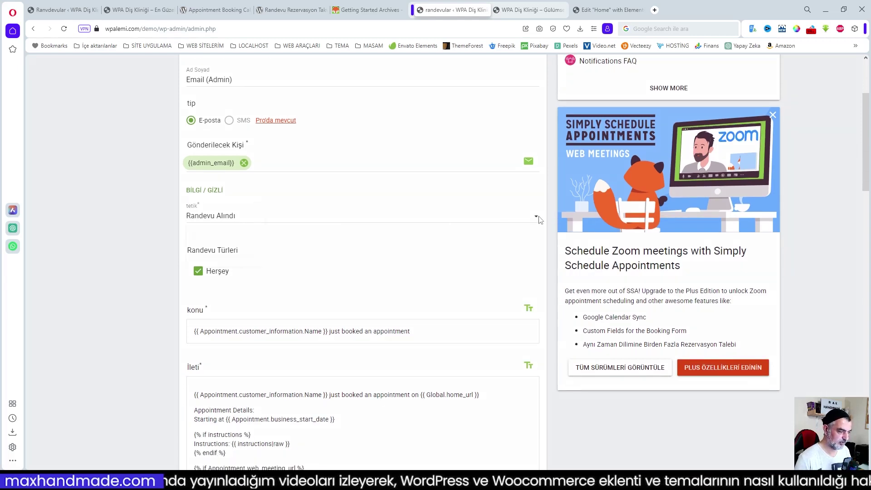
pyautogui.click(501, 221)
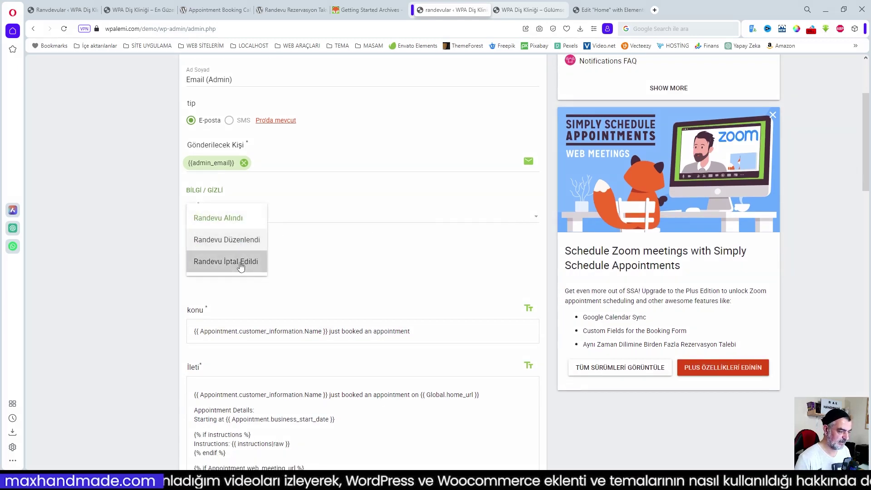
pyautogui.click(537, 218)
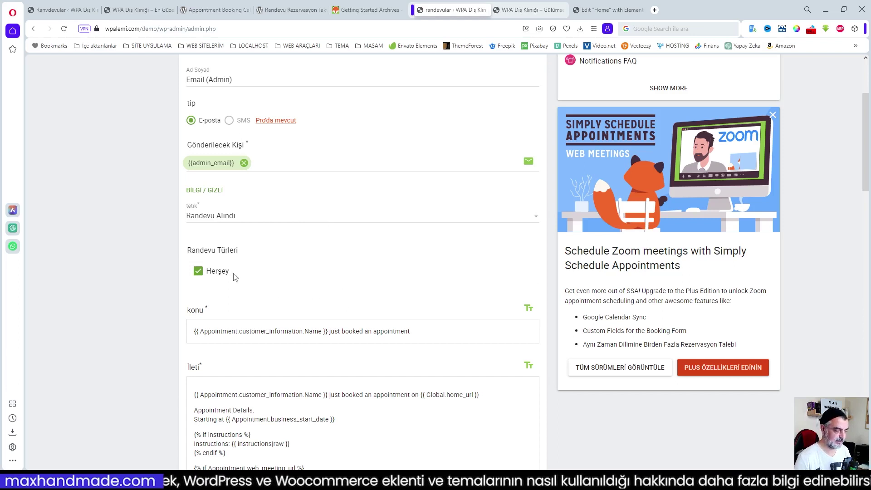
pyautogui.click(399, 331)
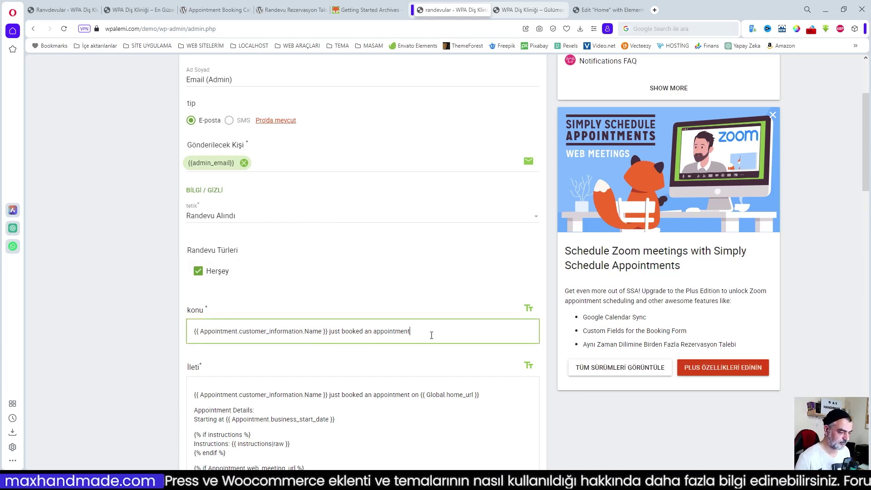
pyautogui.scroll(-2, 399, 331)
pyautogui.moveTo(101, 480)
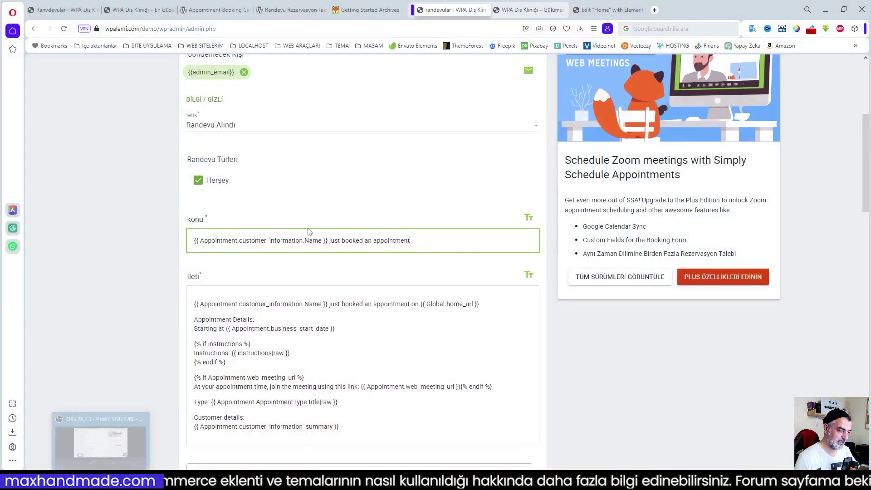
# - Replace the subject's 'just booked an appointment' with the Turkish 'az önce randevu aldım' via Opera Translator
pyautogui.moveTo(329, 241); pyautogui.dragTo(411, 241)
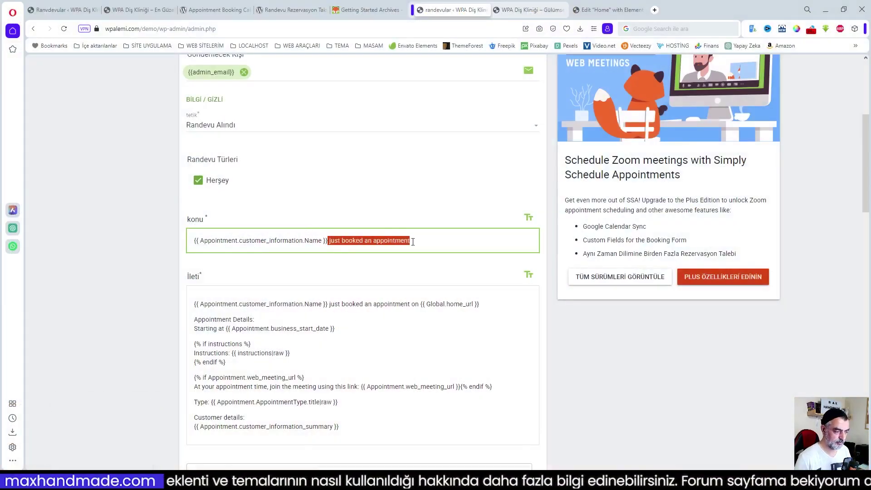
pyautogui.rightClick(401, 243)
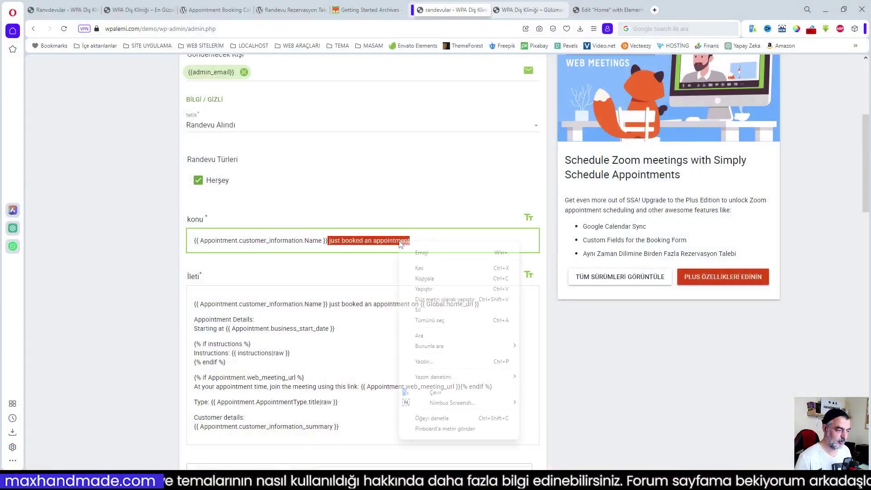
pyautogui.click(435, 391)
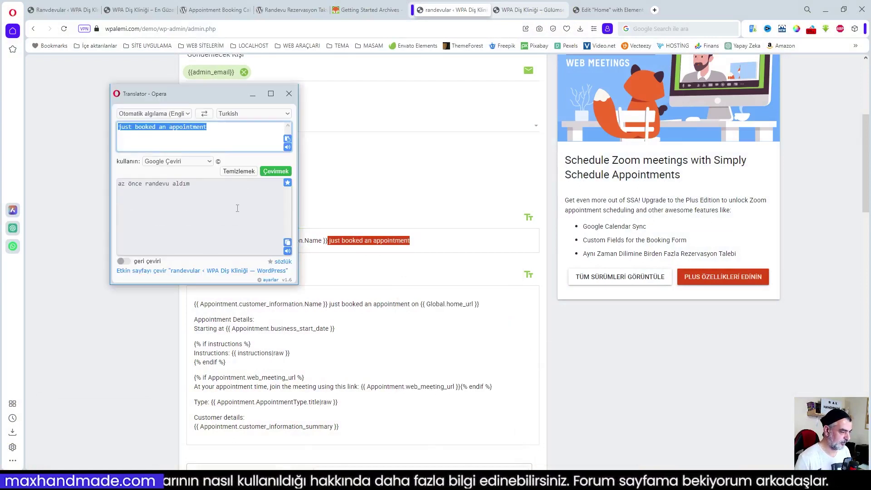
pyautogui.click(289, 243)
pyautogui.click(403, 242)
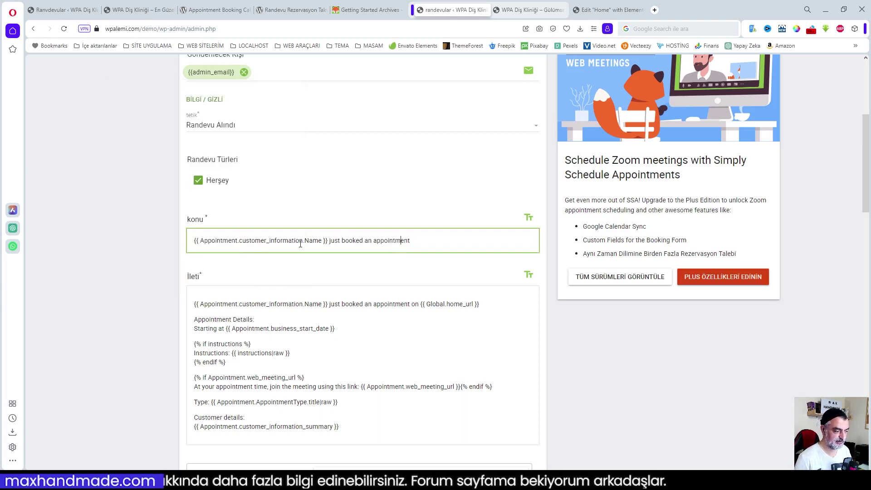
pyautogui.moveTo(328, 241); pyautogui.dragTo(416, 241)
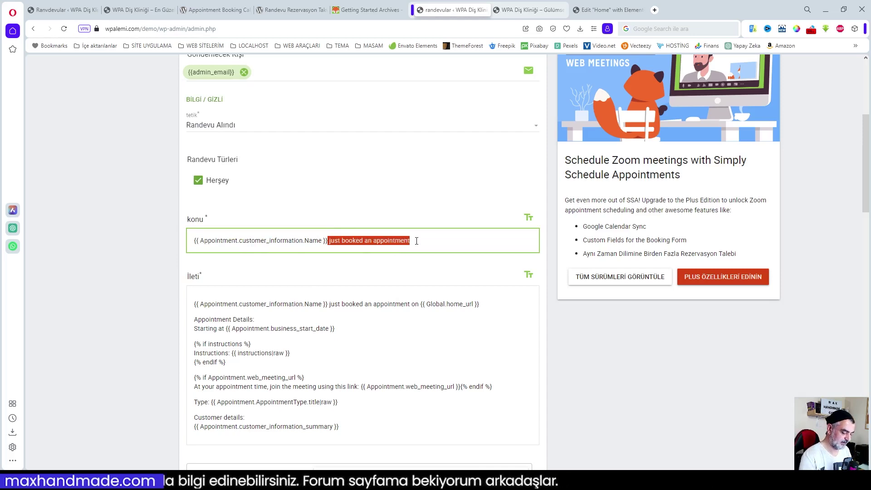
pyautogui.press('BackSpace')
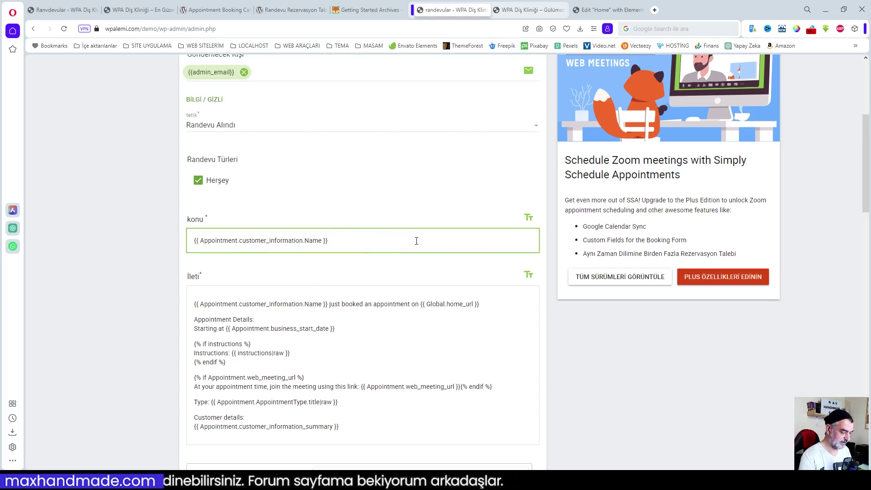
pyautogui.write('az önce randevu aldım')
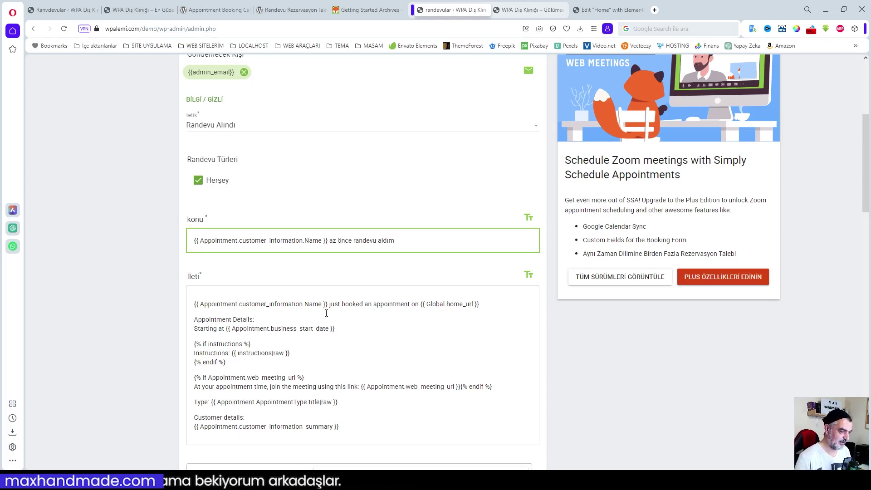
# - Translate the message's opening phrase and paste 'az önce randevu aldım' over the English
pyautogui.scroll(-1, 323, 327)
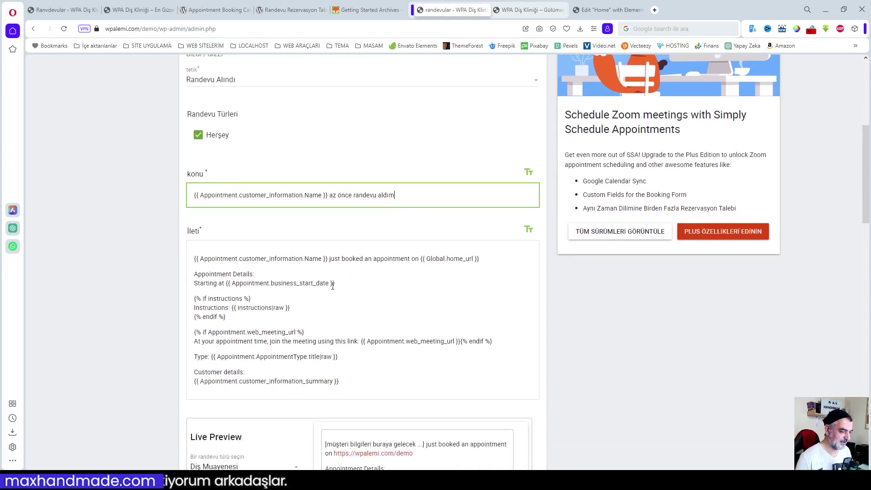
pyautogui.moveTo(326, 263)
pyautogui.mouseDown()
pyautogui.moveTo(397, 260)
pyautogui.moveTo(331, 259)
pyautogui.mouseUp()
pyautogui.click(402, 259)
pyautogui.rightClick(364, 259)
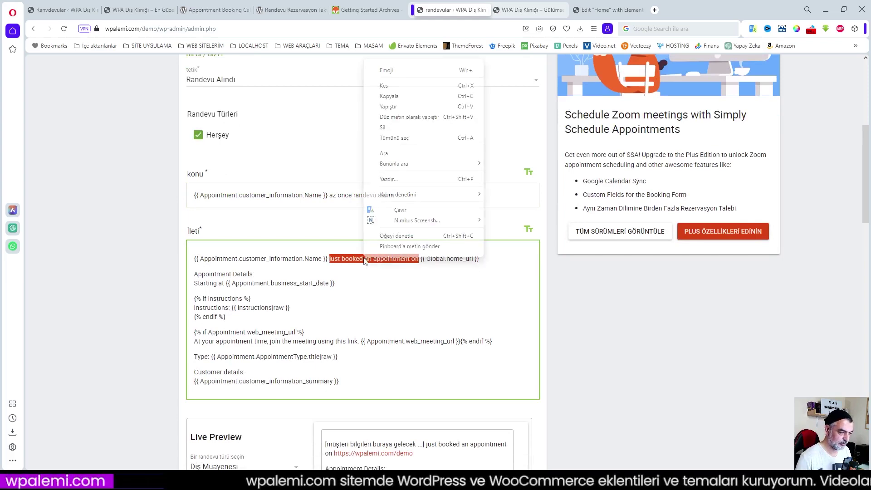
pyautogui.click(400, 210)
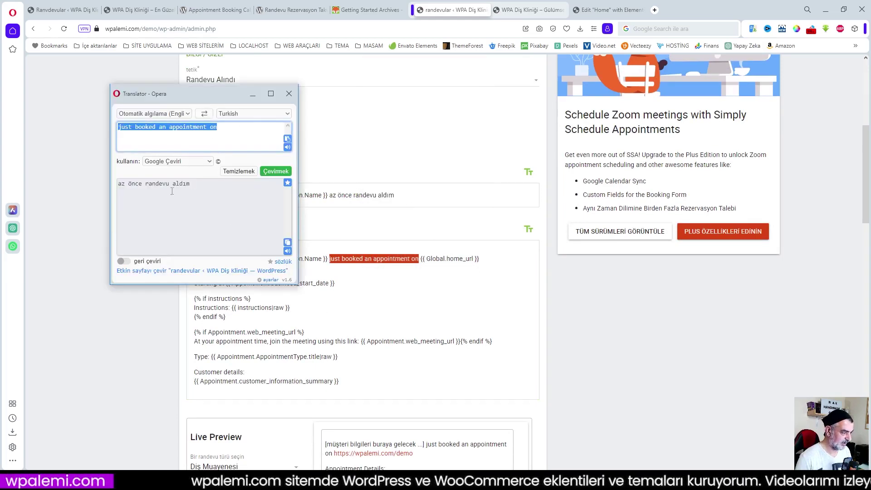
pyautogui.click(287, 242)
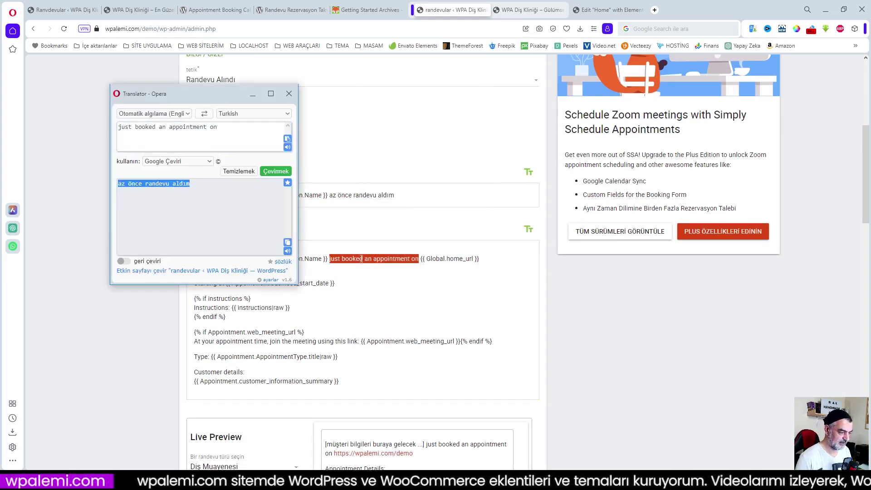
pyautogui.rightClick(361, 259)
pyautogui.click(390, 103)
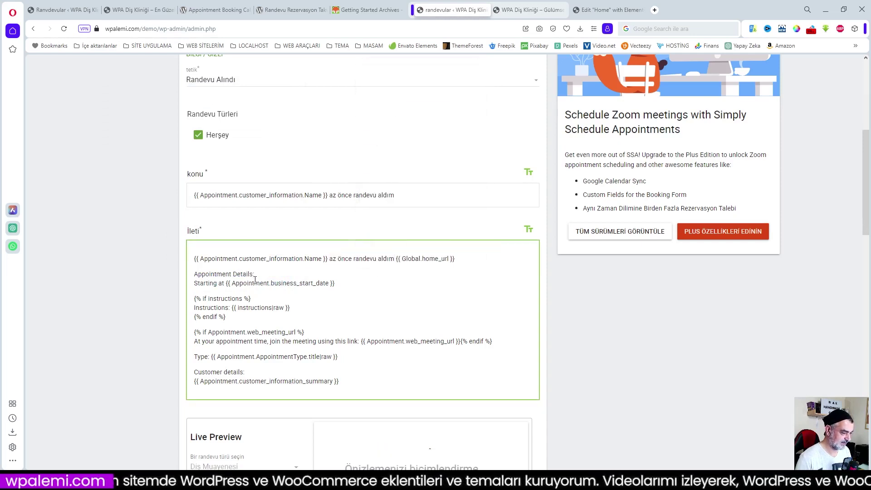
# - Replace the 'Appointment Details' heading with its translation 'Randevu Detayları'
pyautogui.moveTo(252, 273); pyautogui.dragTo(195, 273)
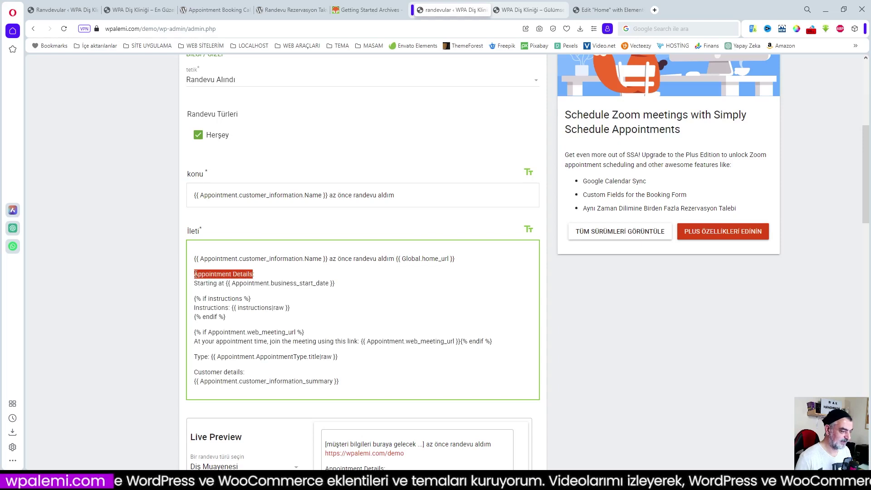
pyautogui.rightClick(200, 274)
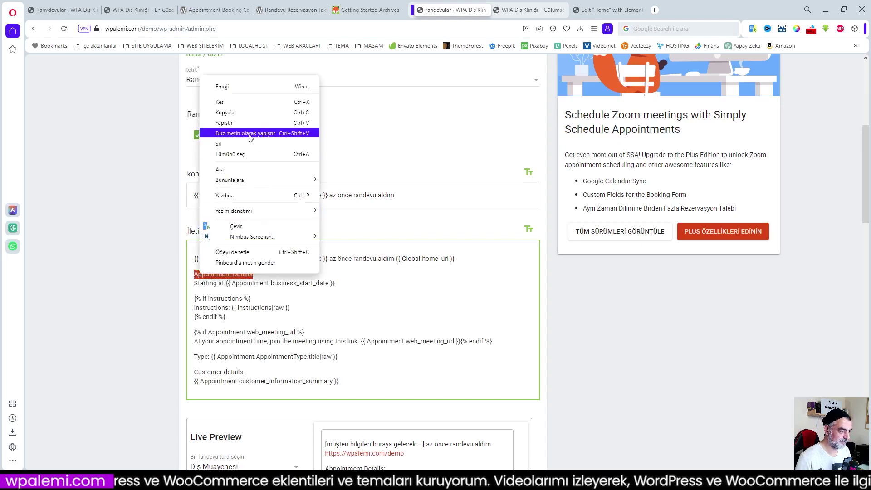
pyautogui.click(245, 226)
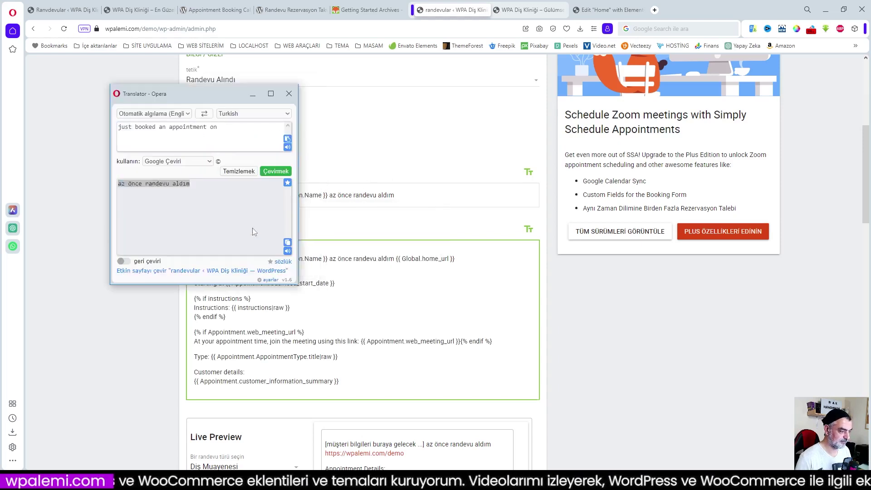
pyautogui.click(288, 243)
pyautogui.click(308, 283)
pyautogui.moveTo(252, 274); pyautogui.dragTo(193, 273)
pyautogui.rightClick(201, 273)
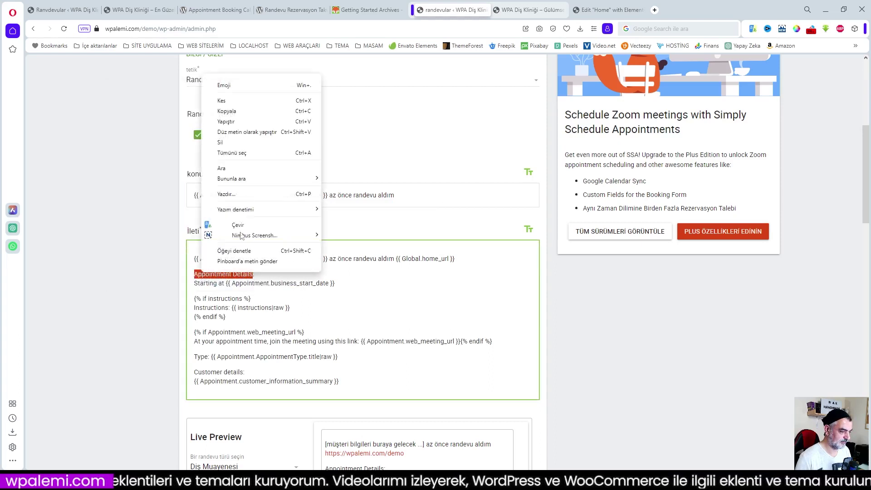
pyautogui.click(245, 124)
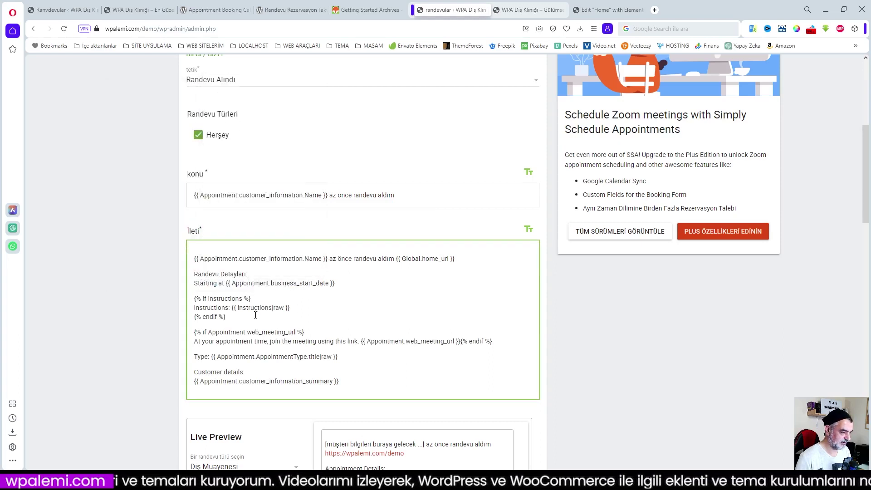
# - Change the 'Instructions' label to 'Talimatlar'
pyautogui.moveTo(229, 307); pyautogui.dragTo(194, 308)
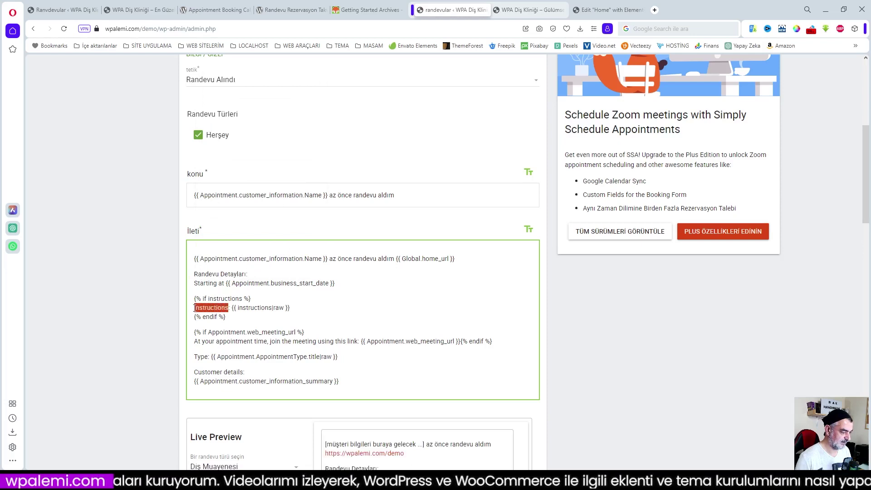
pyautogui.write('Talimatlar')
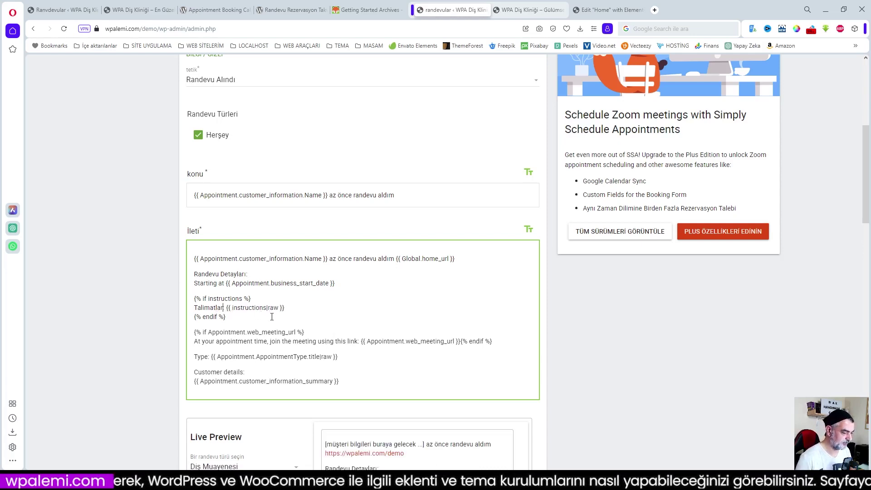
pyautogui.scroll(-2, 272, 317)
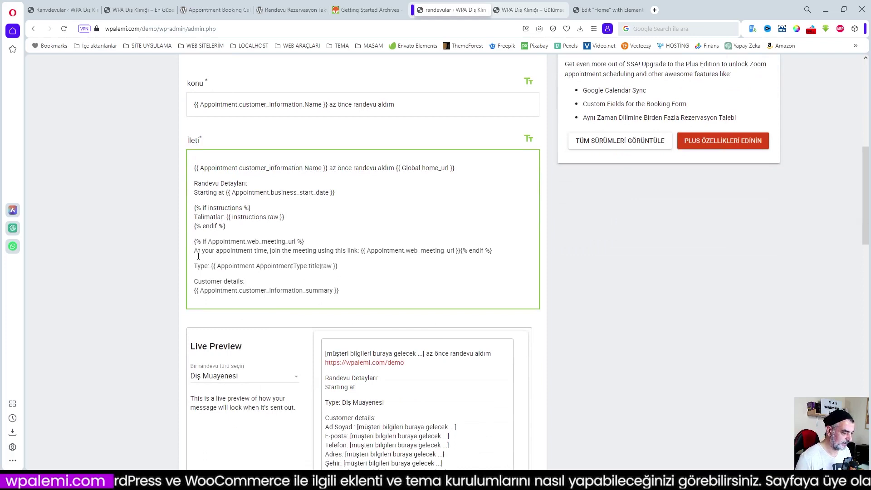
# - Paste the Turkish translation over the meeting-link sentence and change the 'Type' label to 'Randevu Türü'
pyautogui.moveTo(194, 254); pyautogui.dragTo(358, 251)
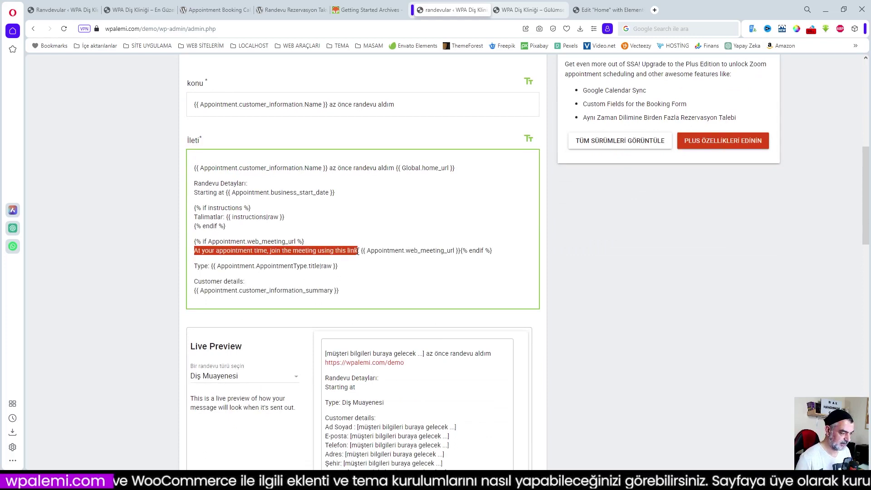
pyautogui.rightClick(345, 252)
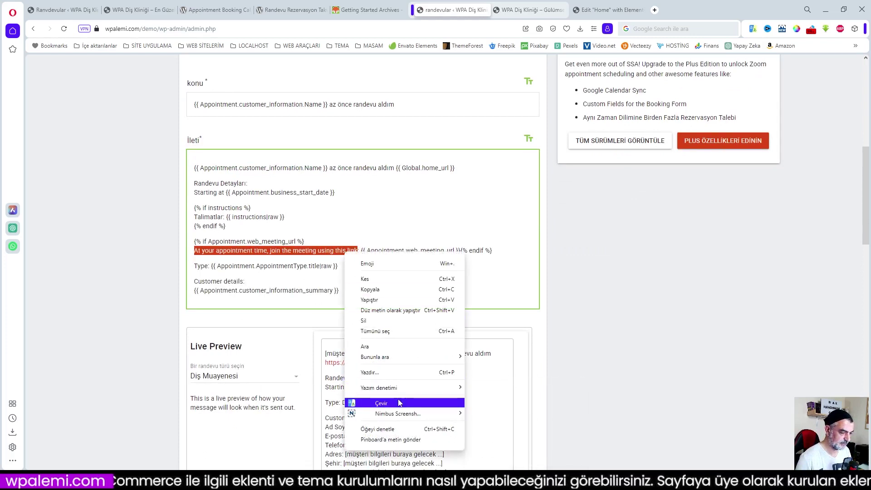
pyautogui.click(400, 397)
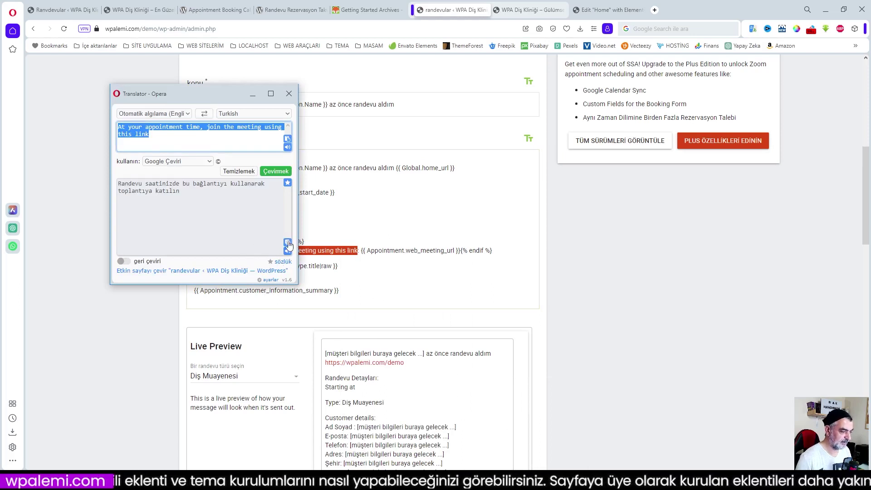
pyautogui.click(288, 242)
pyautogui.click(346, 253)
pyautogui.rightClick(346, 253)
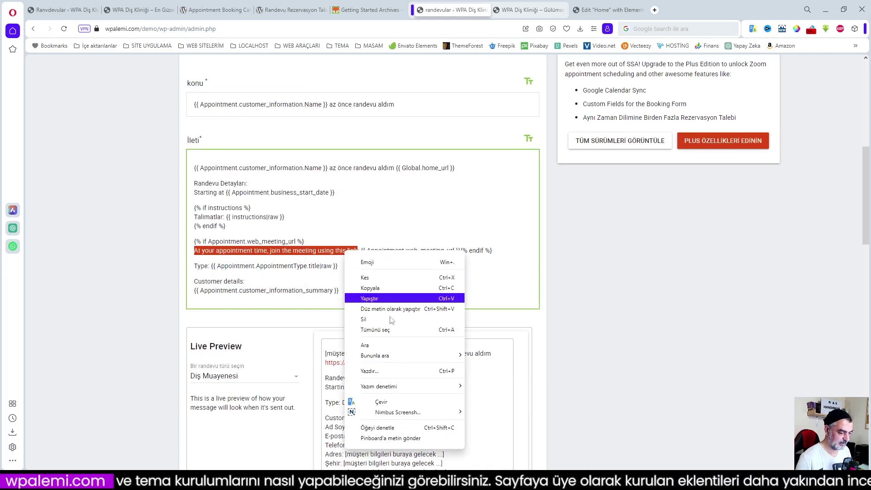
pyautogui.click(381, 300)
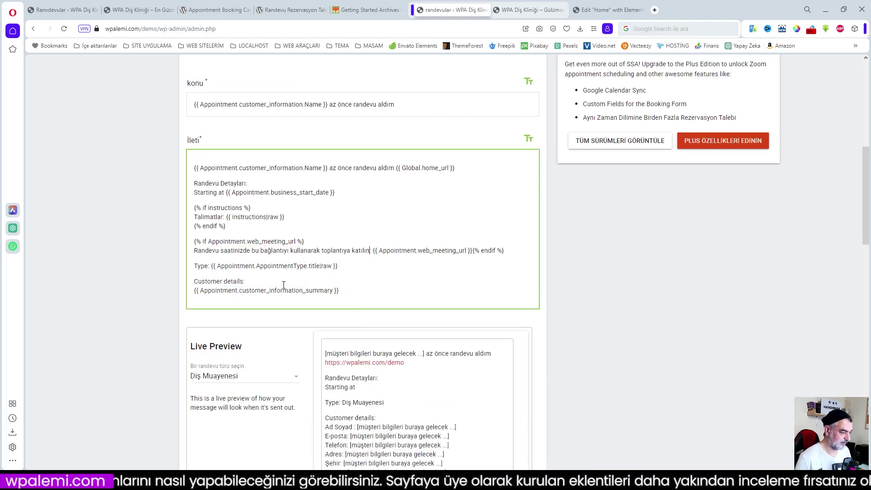
pyautogui.moveTo(208, 267); pyautogui.dragTo(194, 267)
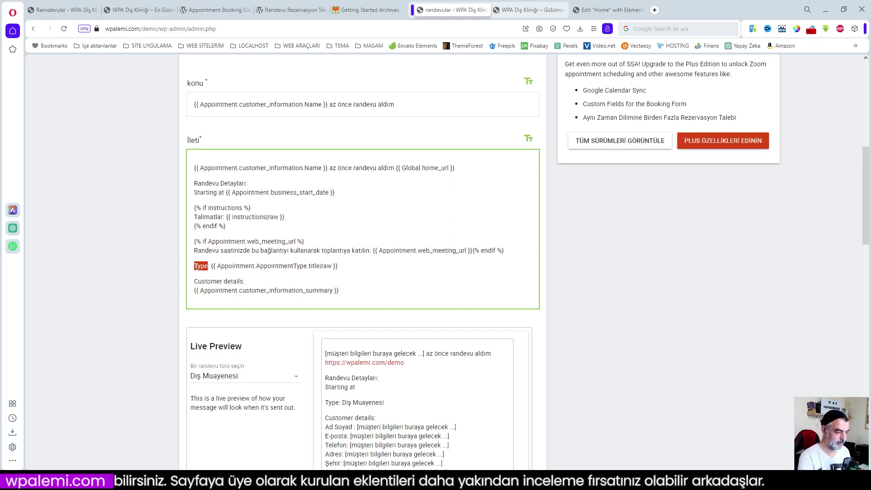
pyautogui.write('Randevu Türü')
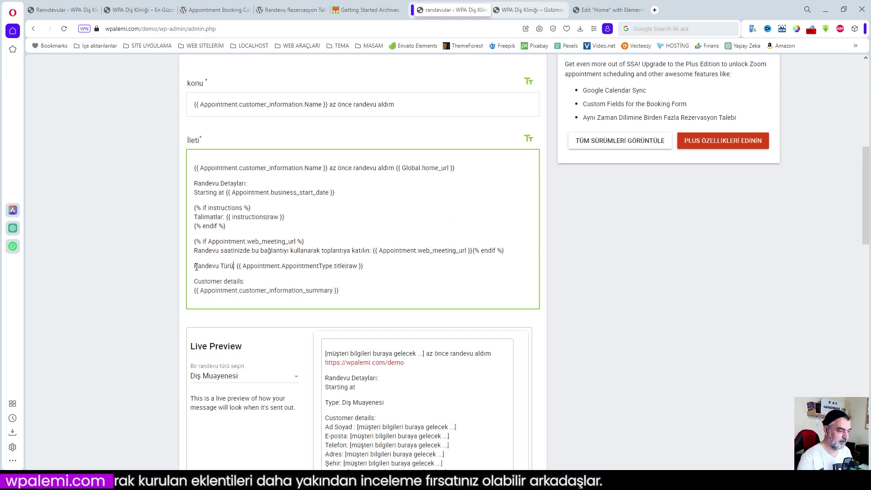
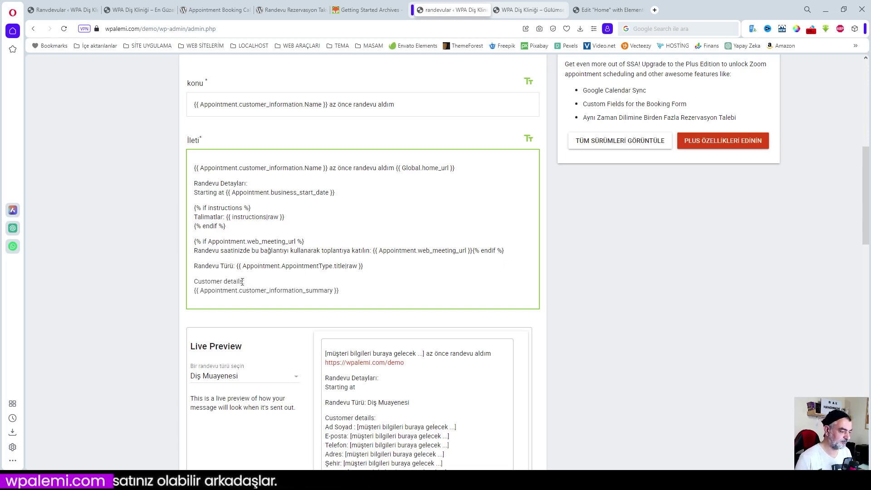
# - Replace 'Customer details:' with 'Müşteri Detayları:' in the message and check the live preview
pyautogui.moveTo(243, 281); pyautogui.dragTo(193, 281)
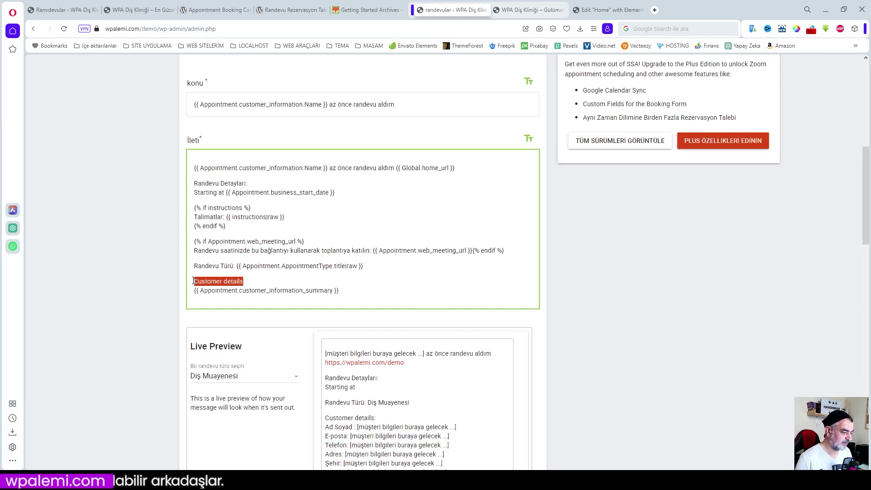
pyautogui.write('Müşteri Detayları:')
pyautogui.scroll(-3, 384, 303)
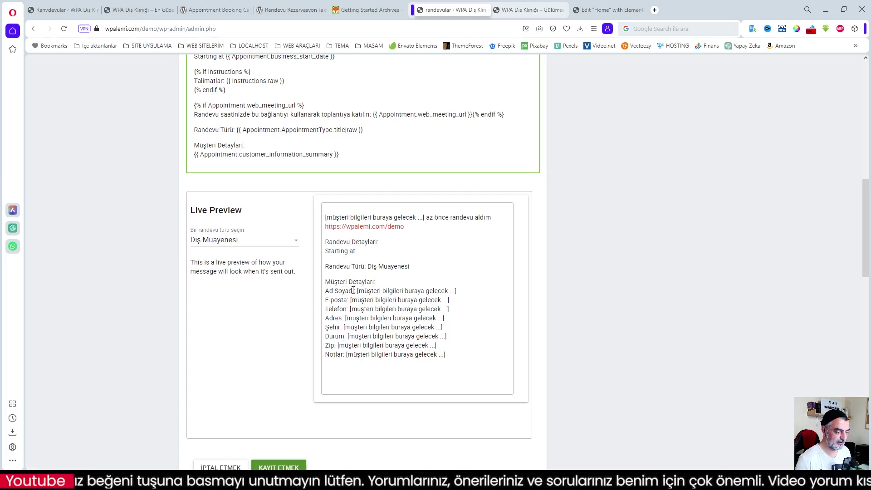
pyautogui.click(254, 240)
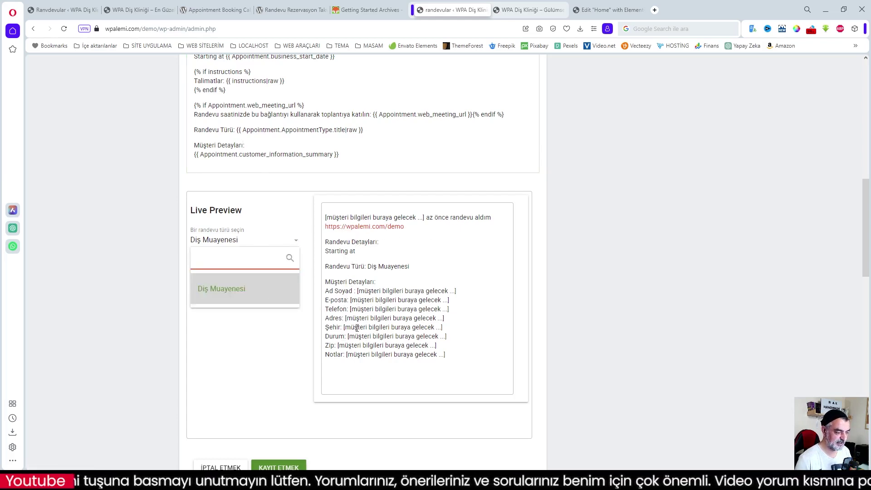
pyautogui.click(292, 232)
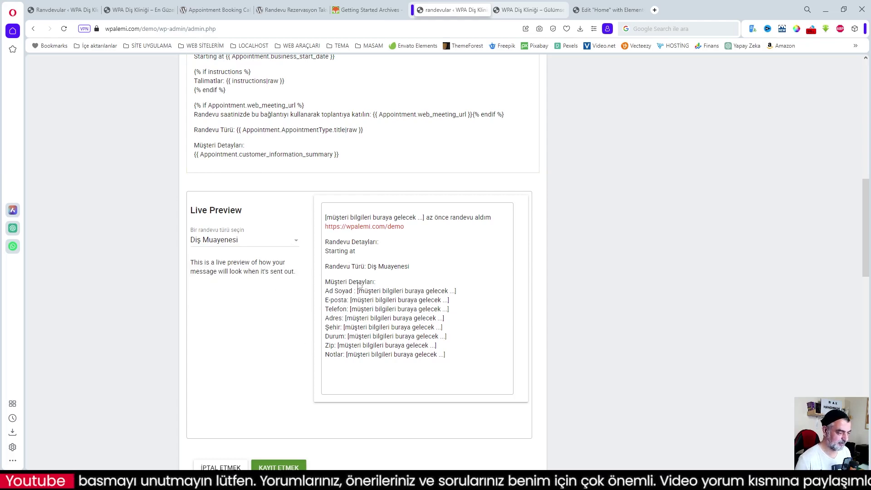
pyautogui.scroll(-1, 354, 304)
pyautogui.scroll(2, 362, 303)
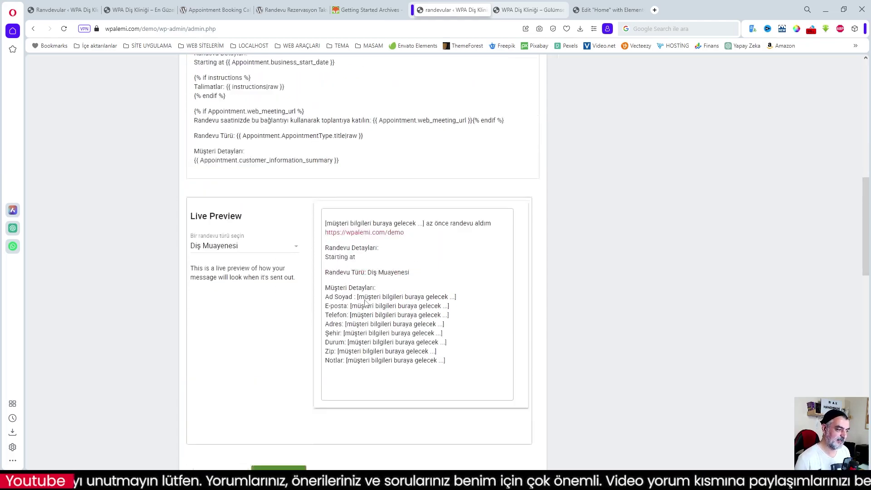
pyautogui.scroll(3, 367, 303)
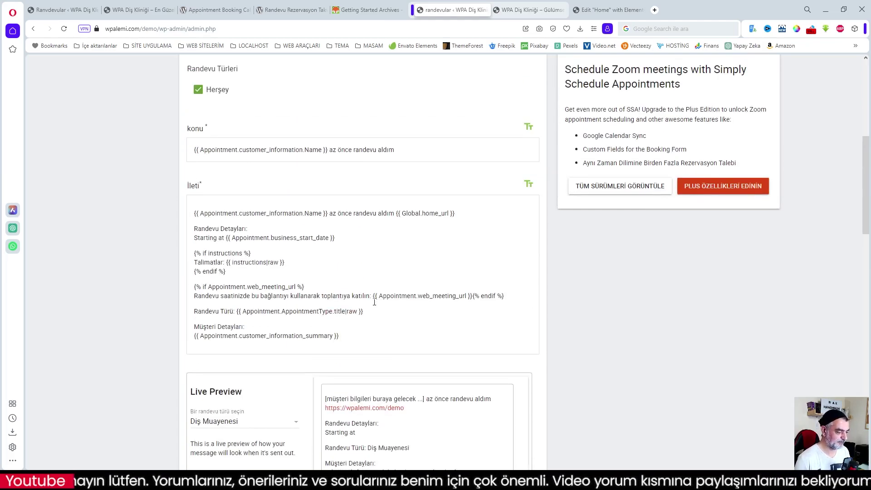
pyautogui.scroll(-6, 375, 302)
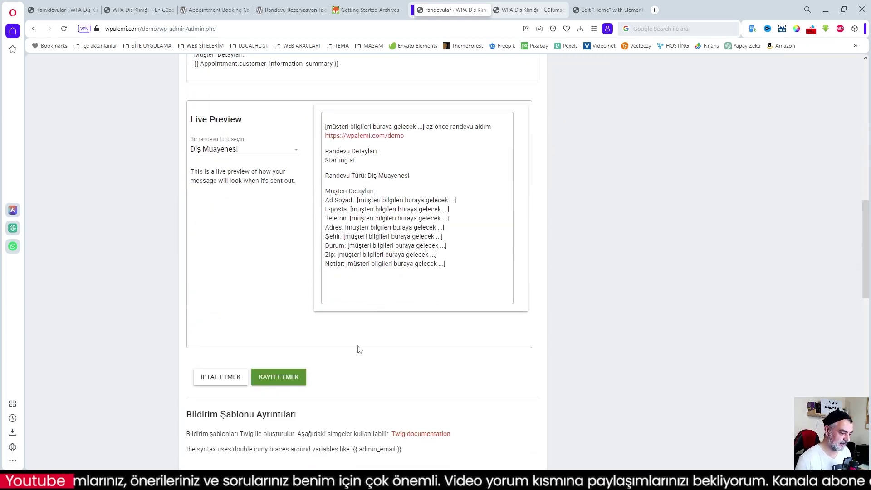
pyautogui.scroll(-2, 371, 339)
# - Save the notification and open the Email (Customer) booking notification for editing
pyautogui.click(291, 286)
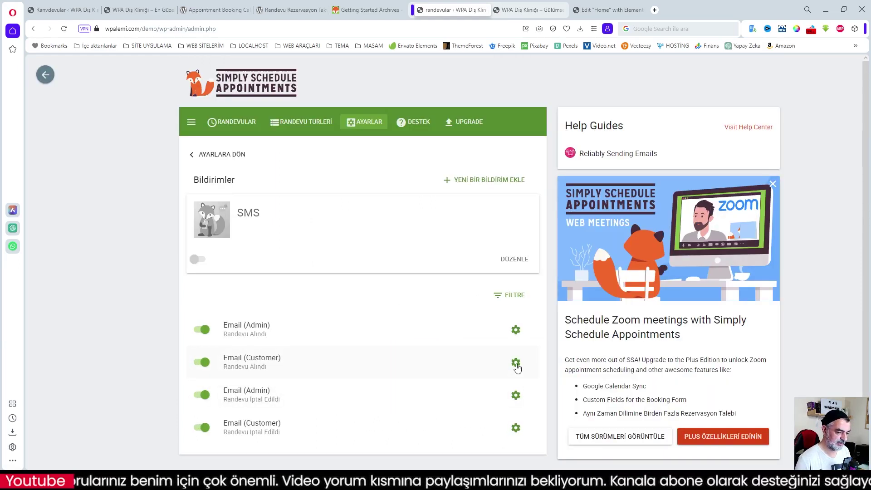
pyautogui.click(516, 363)
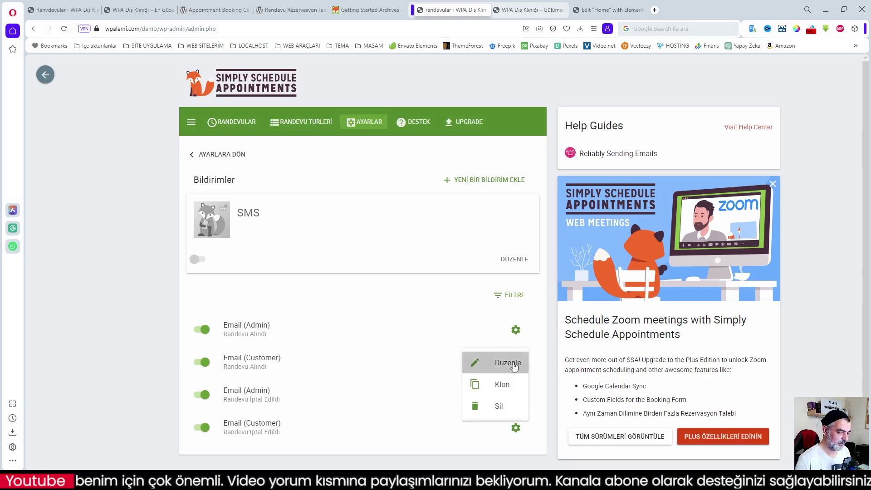
pyautogui.click(522, 364)
pyautogui.scroll(-4, 281, 324)
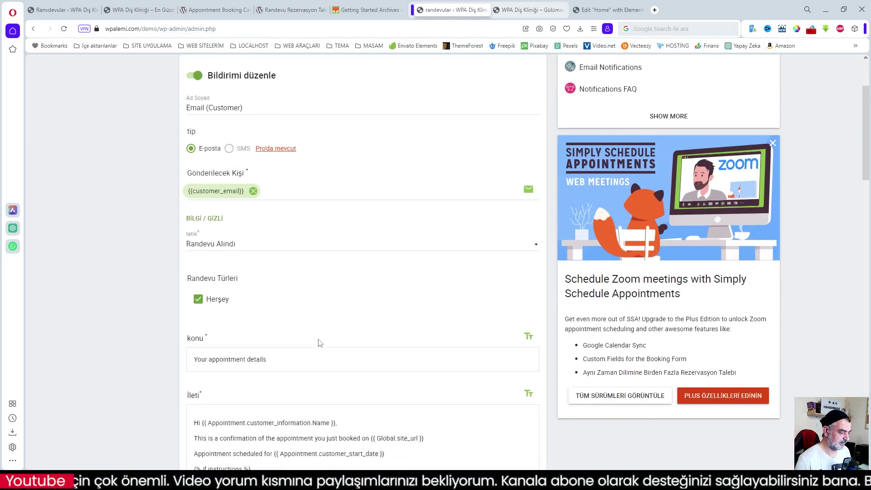
pyautogui.scroll(-2, 291, 321)
# - Translate the email subject into Turkish as 'Randevu detaylarınız'
pyautogui.moveTo(268, 197); pyautogui.dragTo(187, 196)
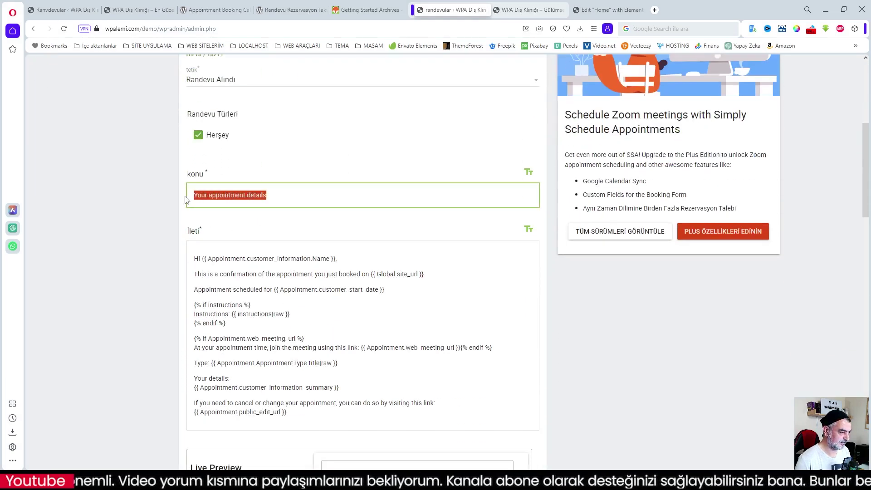
pyautogui.rightClick(226, 195)
pyautogui.moveTo(281, 330)
pyautogui.click(395, 403)
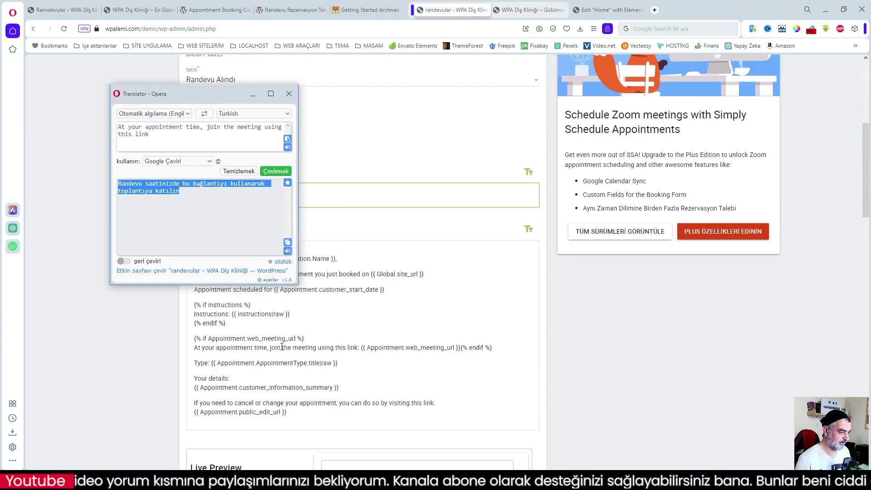
pyautogui.click(288, 242)
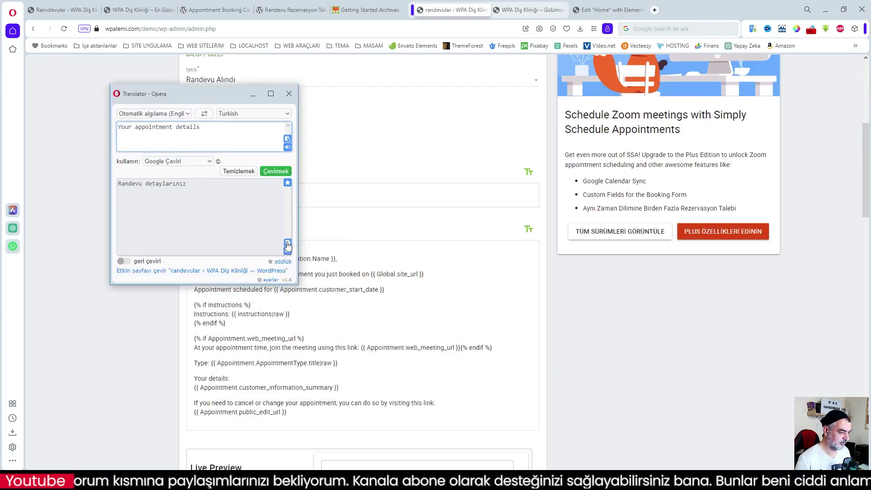
pyautogui.click(303, 196)
pyautogui.moveTo(302, 197); pyautogui.dragTo(185, 198)
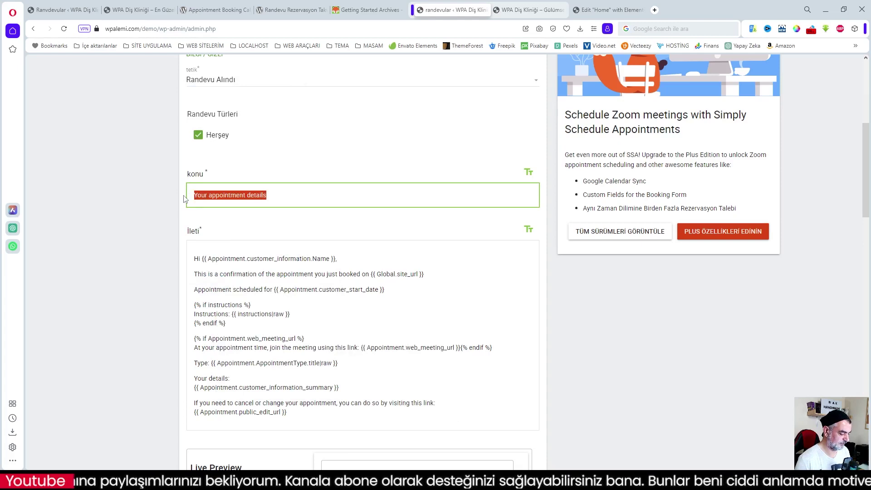
pyautogui.hotkey('ctrl', 'v')
# - Change the greeting 'Hi' to 'Merhaba' and replace the confirmation sentence with its Turkish translation
pyautogui.moveTo(203, 259); pyautogui.dragTo(195, 259)
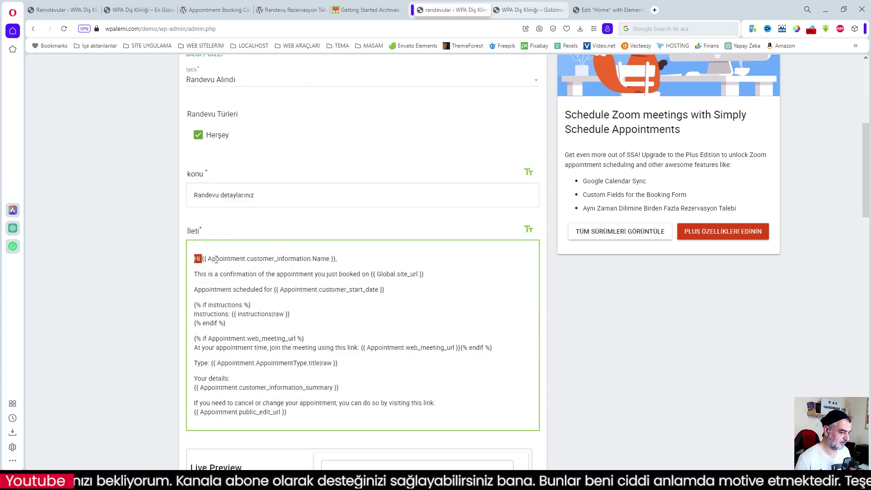
pyautogui.press('BackSpace')
pyautogui.write('Merhaba')
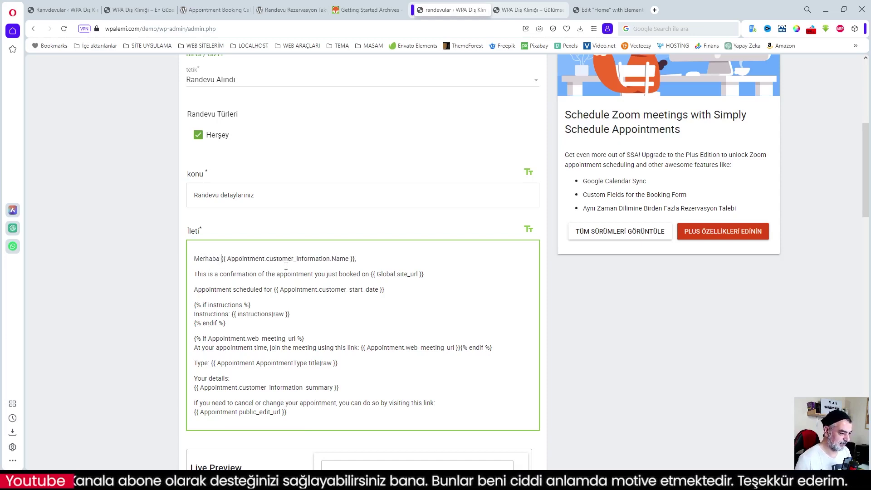
pyautogui.moveTo(369, 274); pyautogui.dragTo(194, 274)
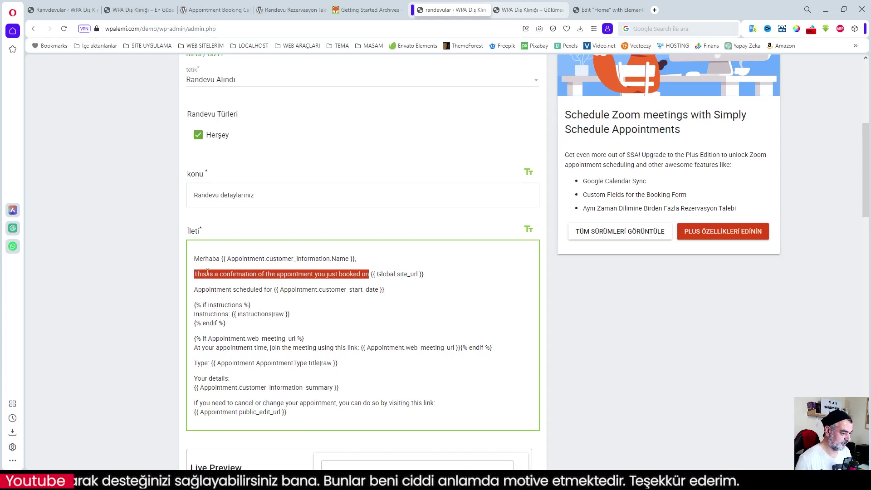
pyautogui.rightClick(207, 272)
pyautogui.click(255, 224)
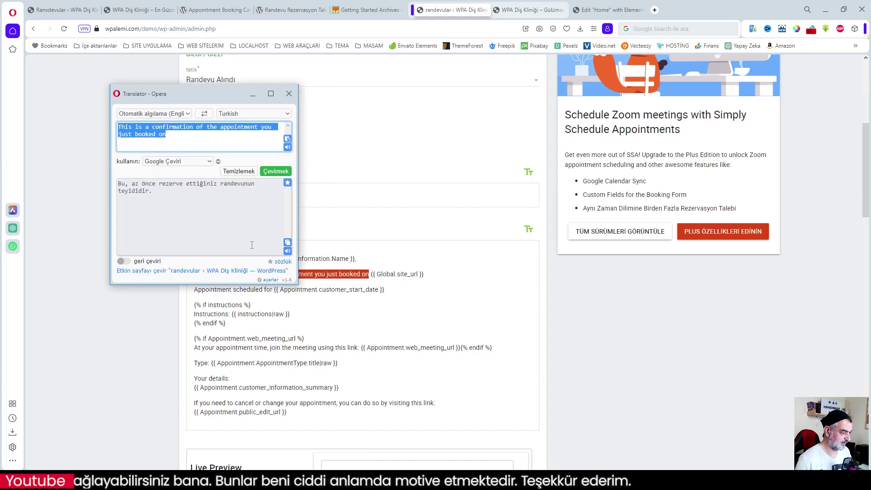
pyautogui.click(288, 242)
pyautogui.rightClick(322, 278)
pyautogui.click(365, 127)
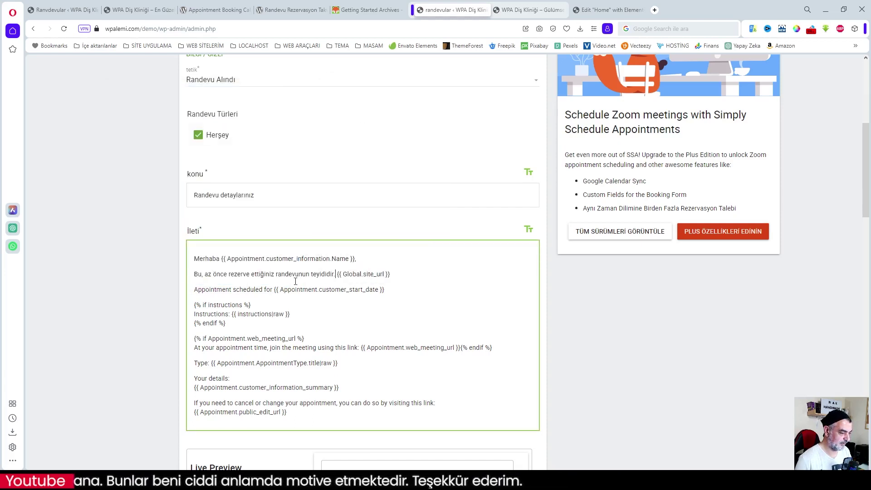
# - Replace 'Appointment scheduled for' with 'Randevu için planlandı'
pyautogui.moveTo(273, 291); pyautogui.dragTo(194, 291)
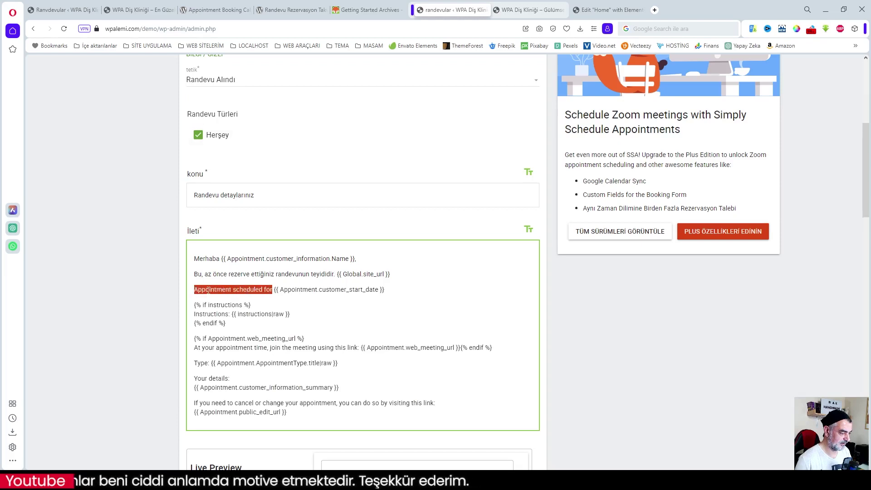
pyautogui.rightClick(208, 285)
pyautogui.click(244, 242)
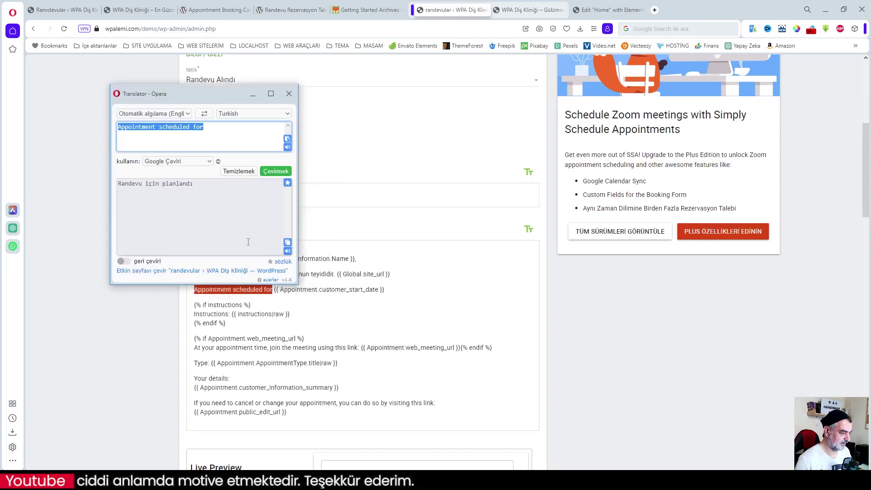
pyautogui.click(287, 242)
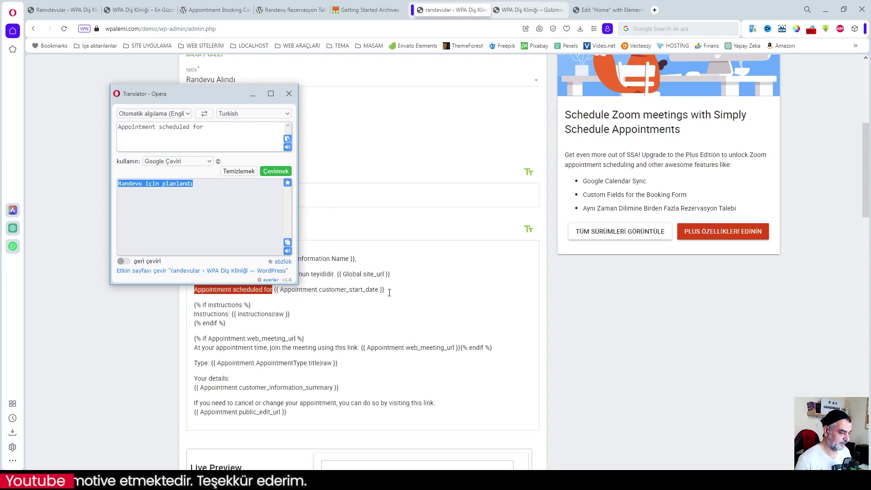
pyautogui.rightClick(257, 289)
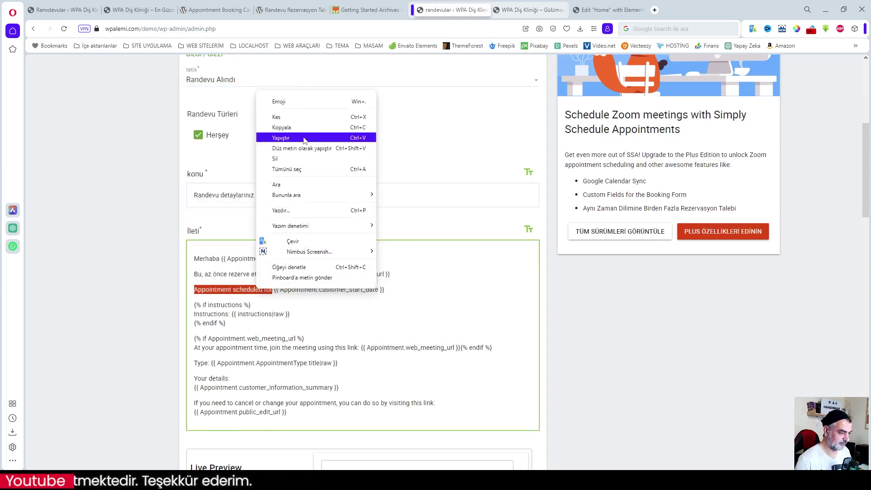
pyautogui.click(280, 138)
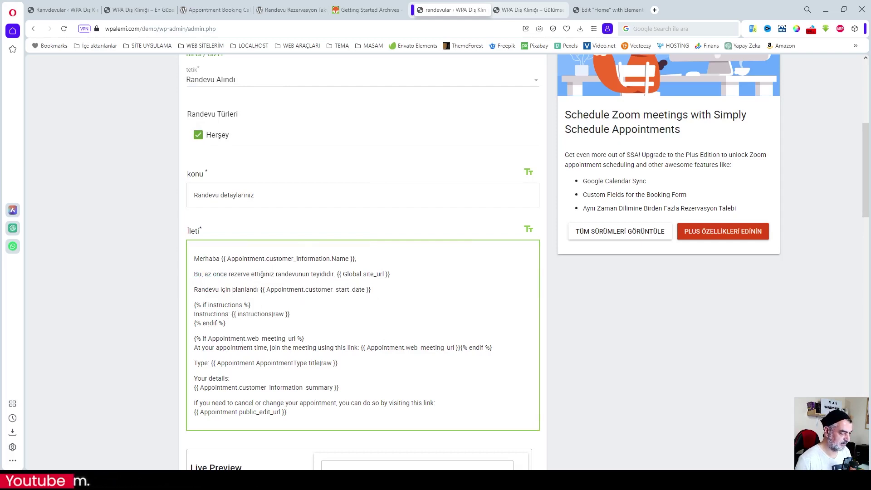
pyautogui.scroll(-1, 341, 357)
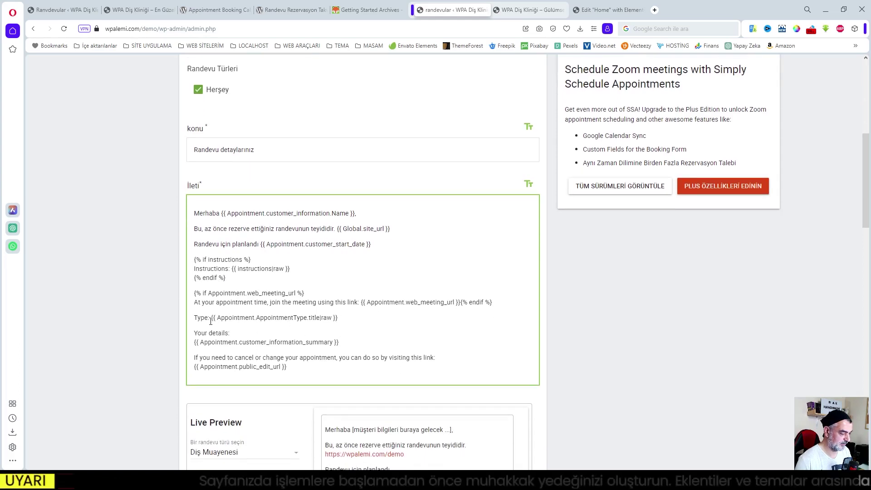
# - Change the labels to 'Randevu Türü:' and 'Bilgileriniz'
pyautogui.moveTo(208, 318); pyautogui.dragTo(193, 319)
pyautogui.write('Rande')
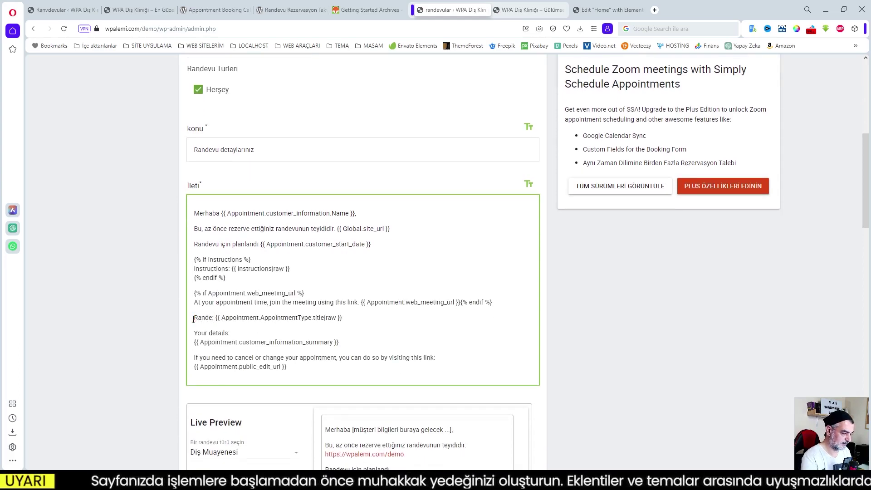
pyautogui.write('vu Türü')
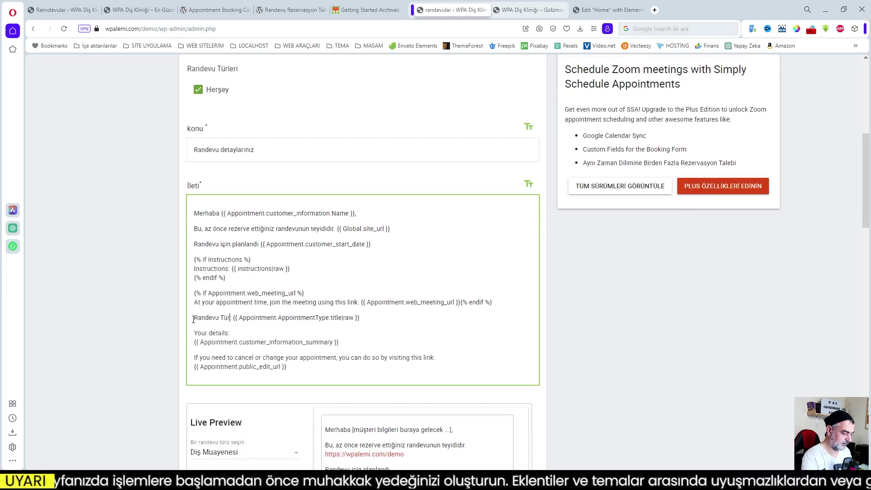
pyautogui.write(':')
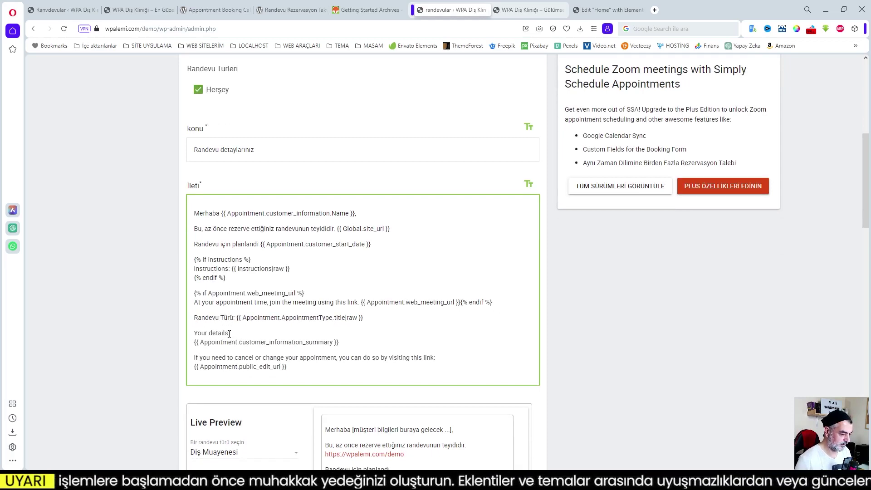
pyautogui.moveTo(229, 333); pyautogui.dragTo(189, 333)
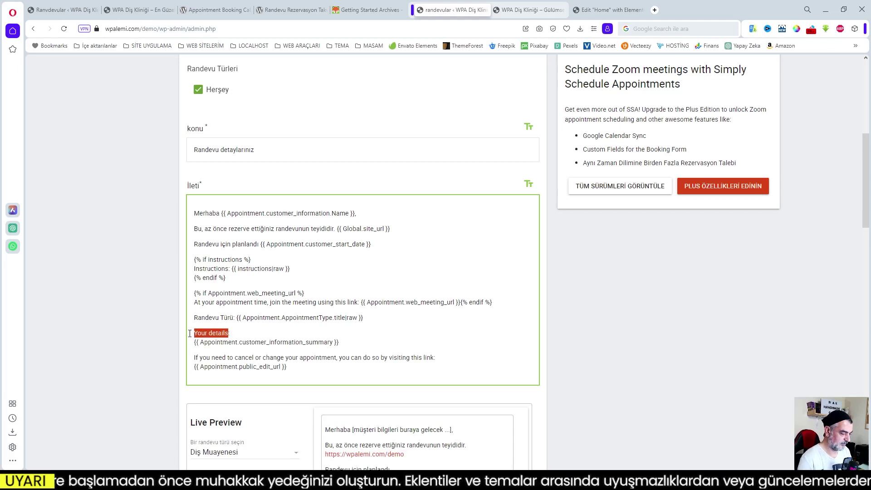
pyautogui.write('Bilgileri')
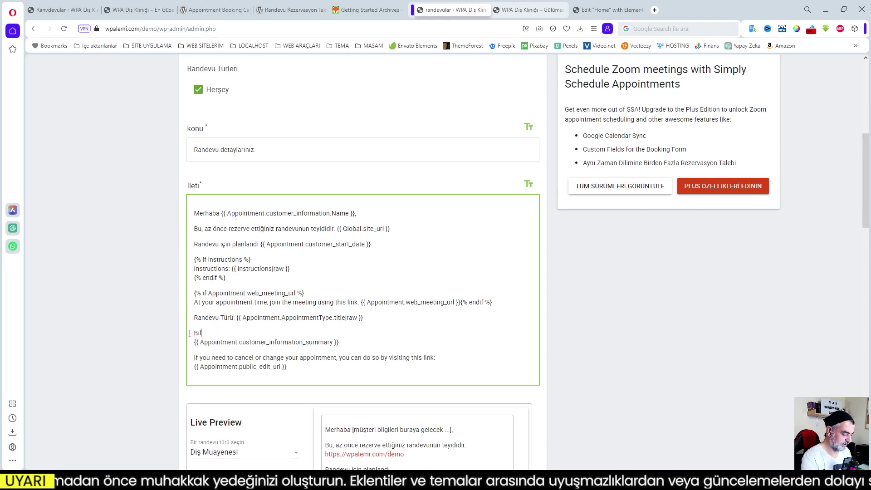
pyautogui.write('niz')
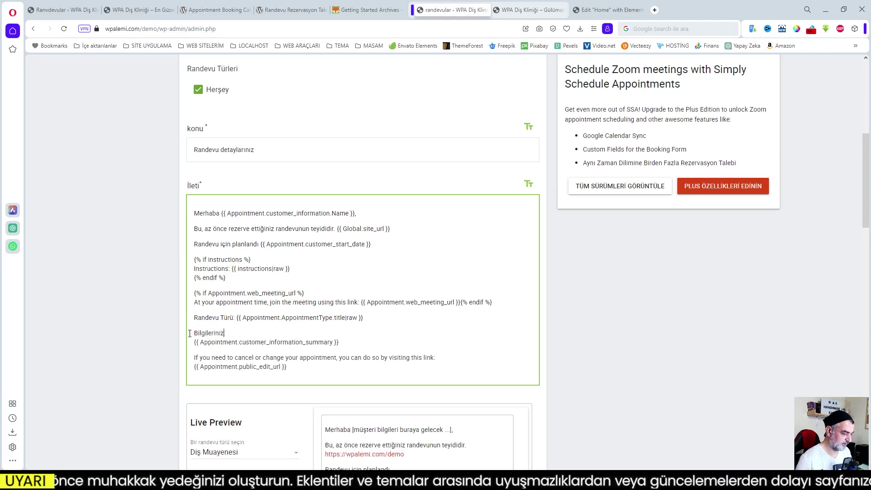
# - Replace the English cancellation sentence with its Turkish translation and save the template
pyautogui.moveTo(433, 357); pyautogui.dragTo(194, 356)
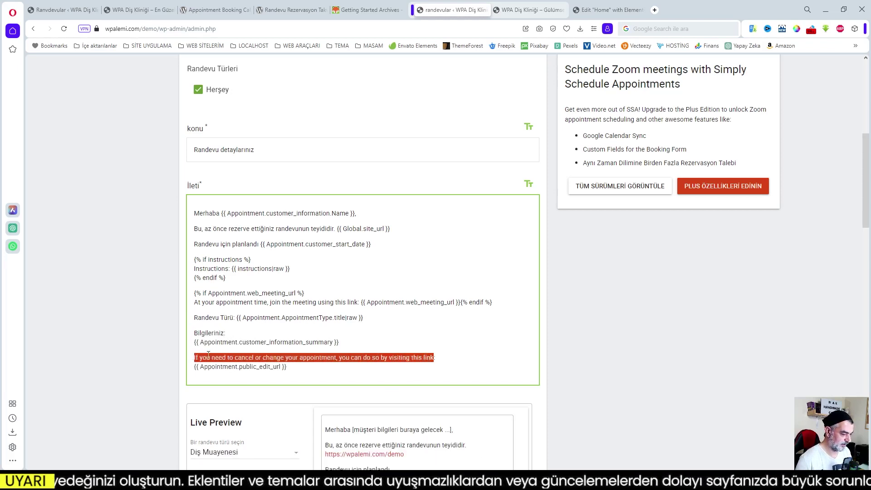
pyautogui.rightClick(208, 355)
pyautogui.click(259, 313)
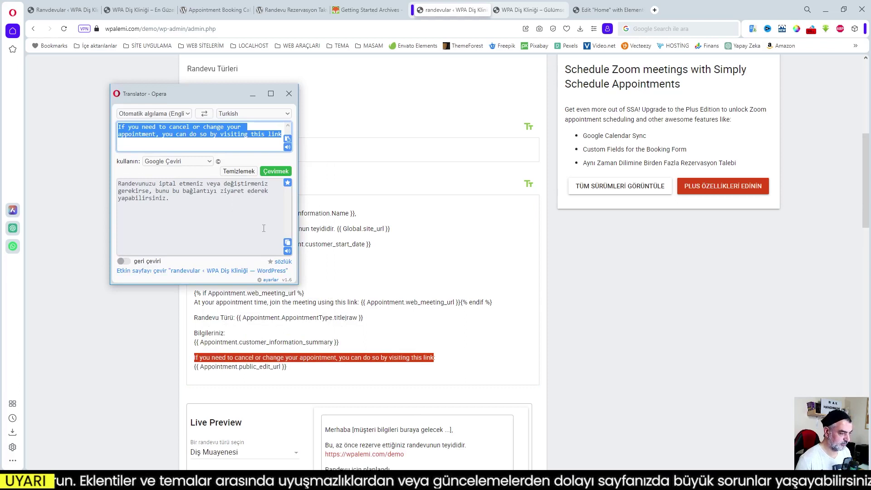
pyautogui.click(288, 245)
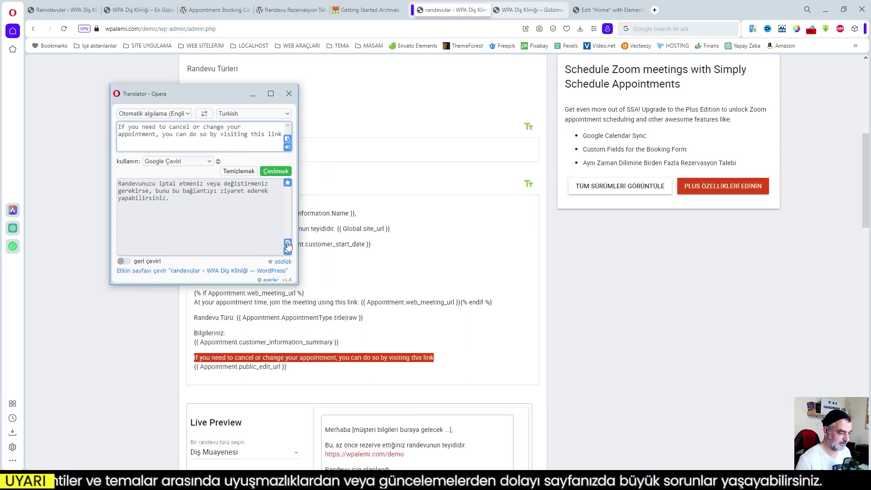
pyautogui.click(288, 244)
pyautogui.rightClick(302, 358)
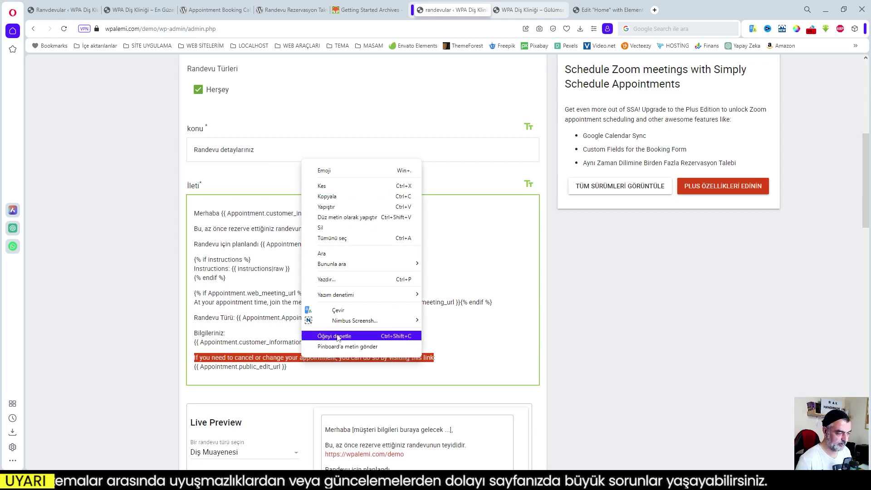
pyautogui.click(333, 213)
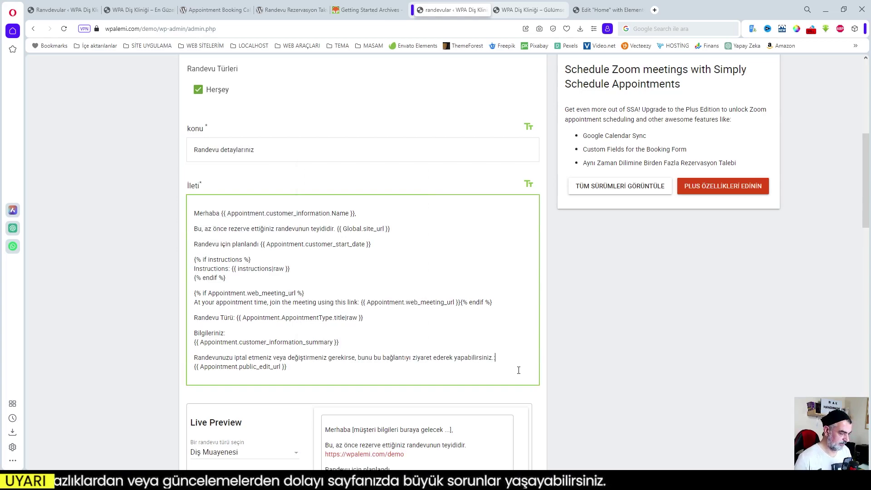
pyautogui.scroll(-3, 468, 364)
pyautogui.scroll(-4, 468, 365)
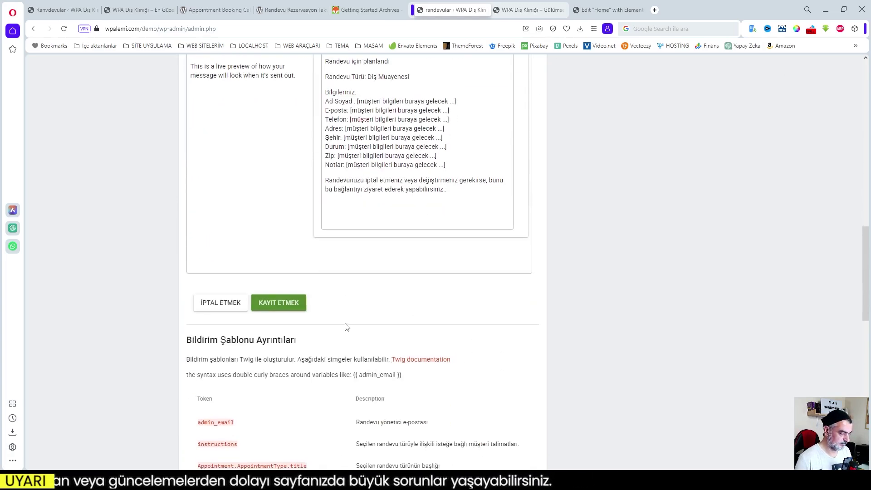
pyautogui.click(288, 307)
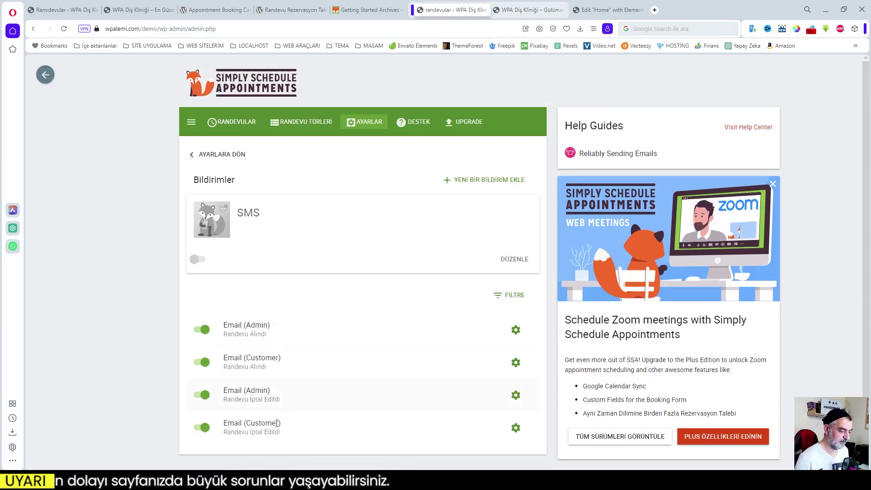
# - On the reloaded clinic homepage, pick 1 Ağustos 2023 and the 10:30 time slot
pyautogui.click(528, 10)
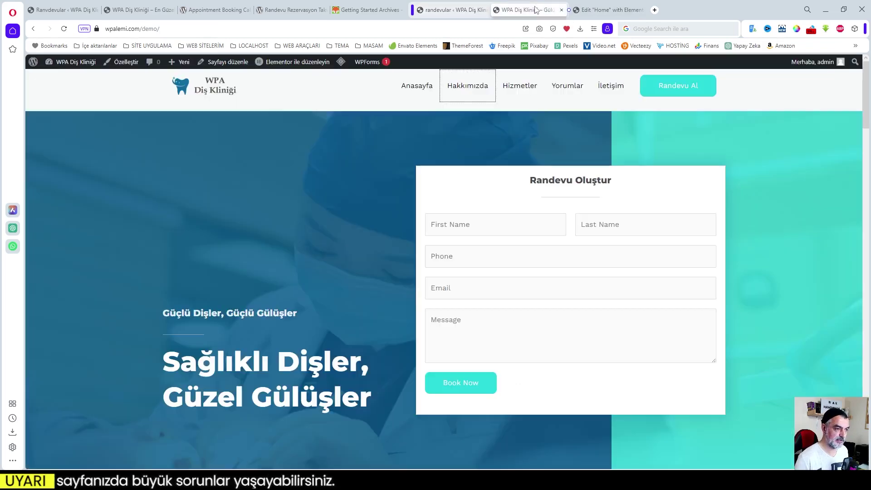
pyautogui.click(64, 29)
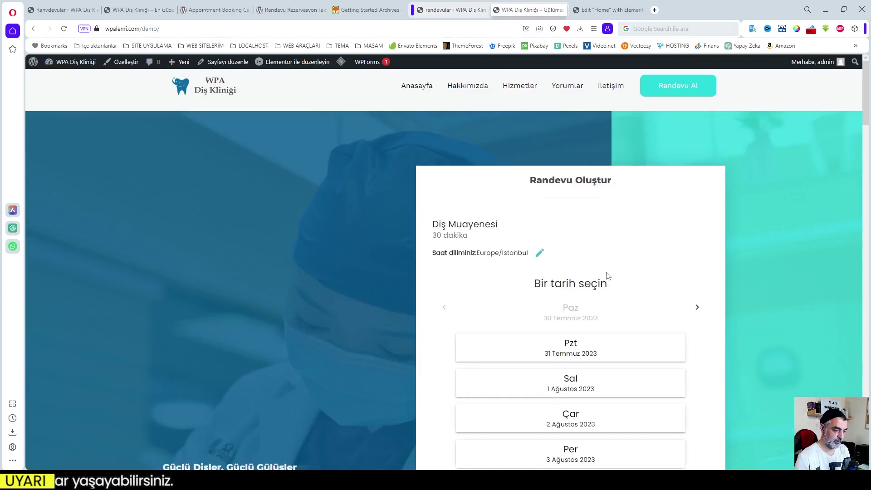
pyautogui.scroll(-2, 608, 275)
pyautogui.click(598, 285)
pyautogui.click(576, 263)
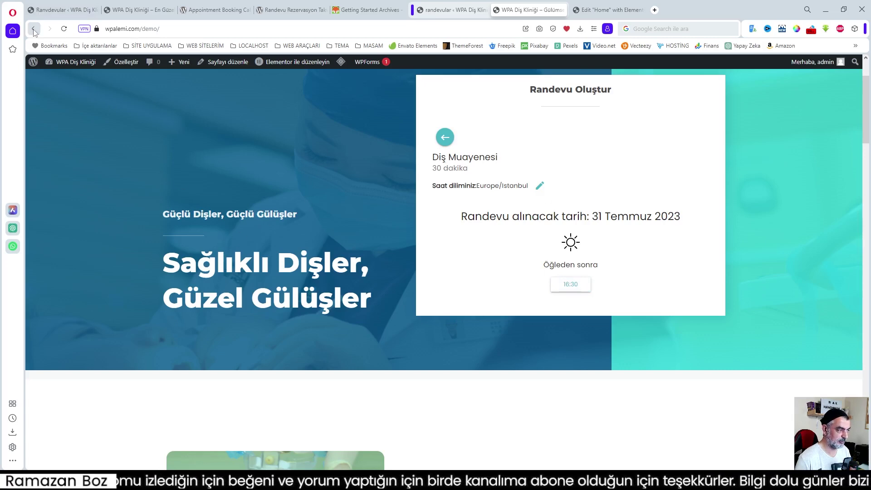
pyautogui.click(444, 137)
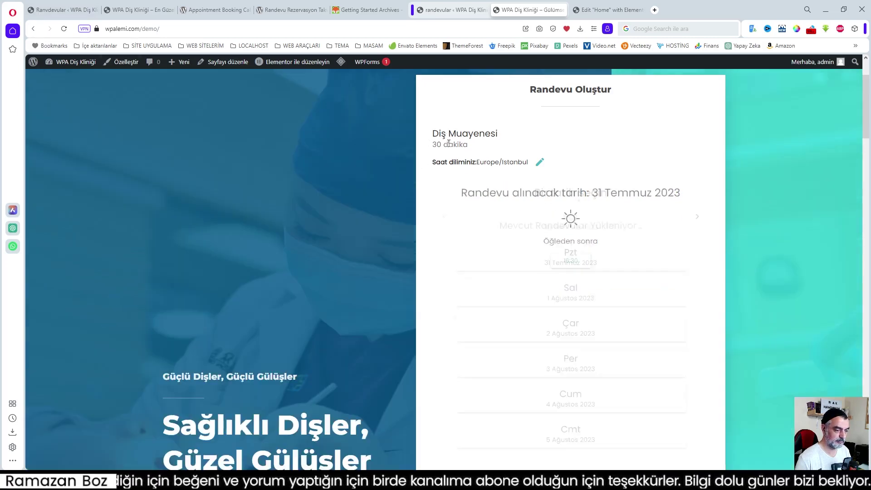
pyautogui.click(604, 299)
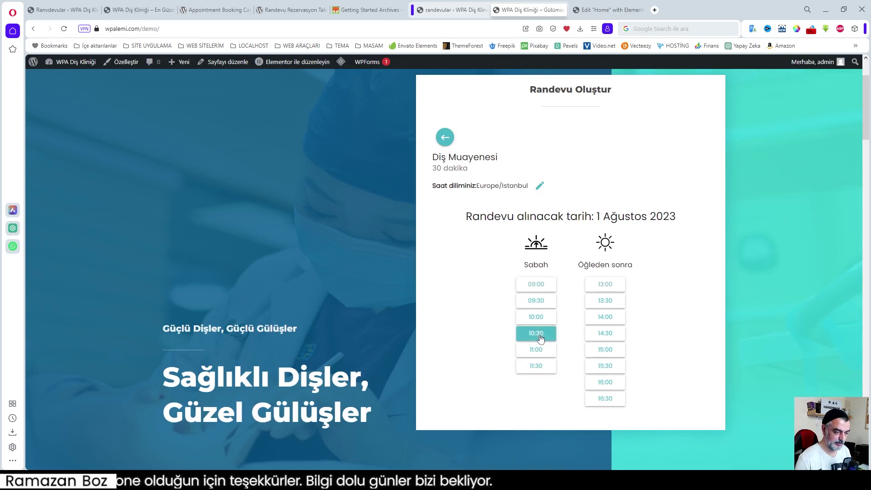
pyautogui.click(540, 338)
# - Fill in the customer's name, e-mail, phone and the note 'Diş muayene', then book the appointment
pyautogui.click(477, 207)
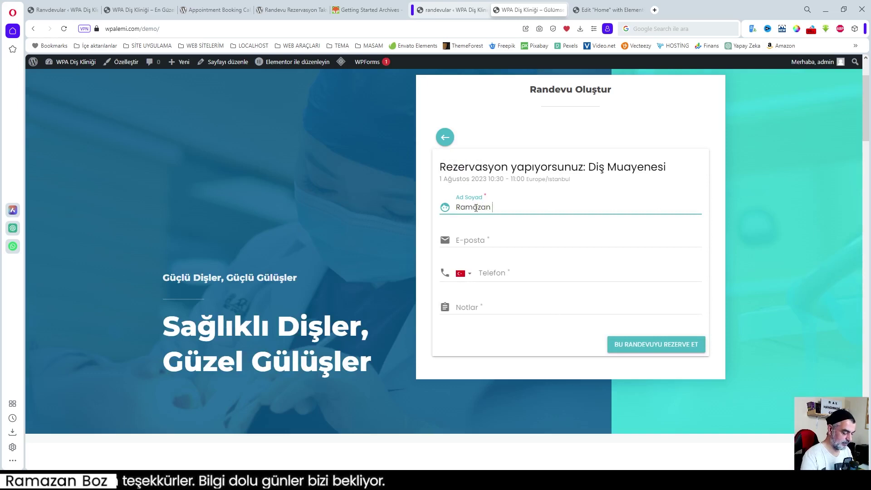
pyautogui.click(479, 237)
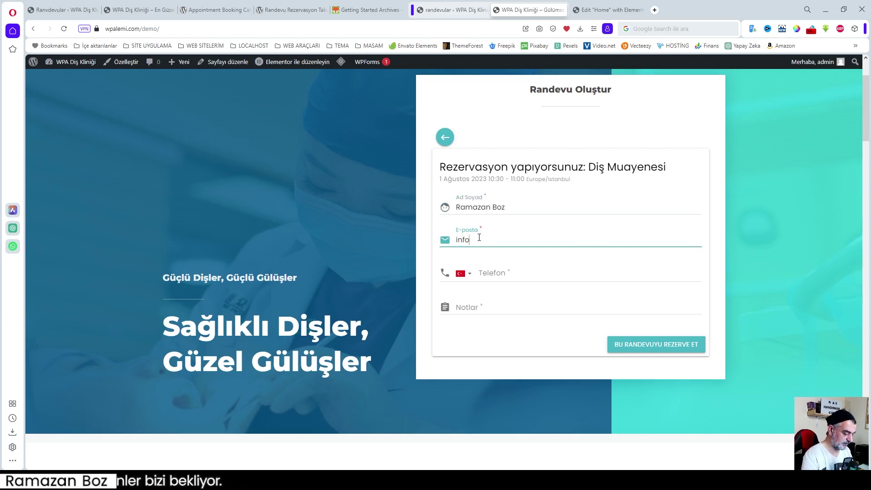
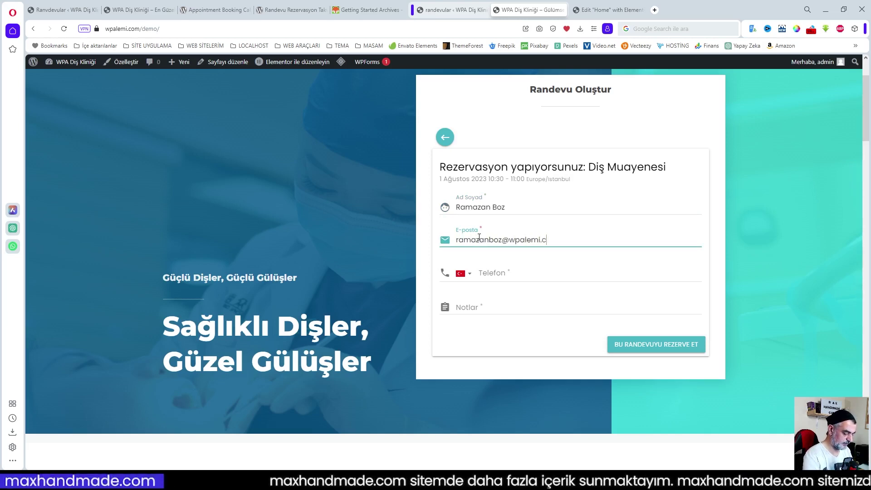
pyautogui.press('Tab')
pyautogui.press('Tab')
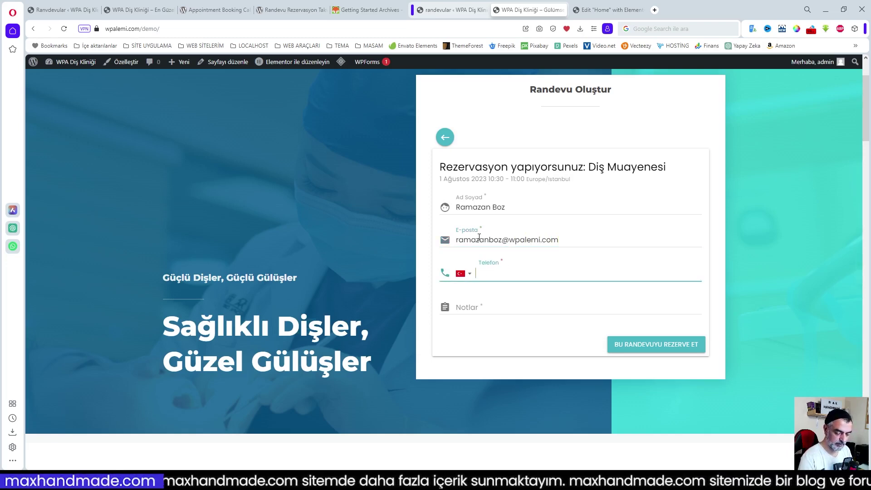
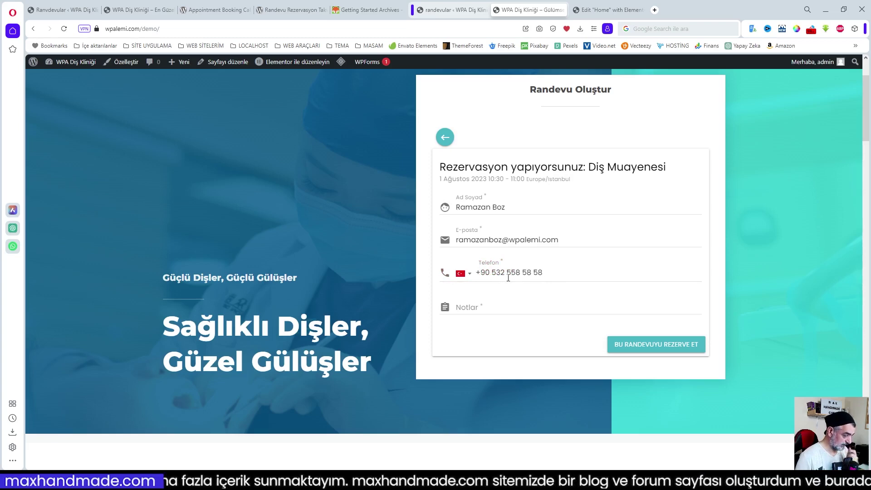
pyautogui.write('0')
pyautogui.press('BackSpace')
pyautogui.click(485, 308)
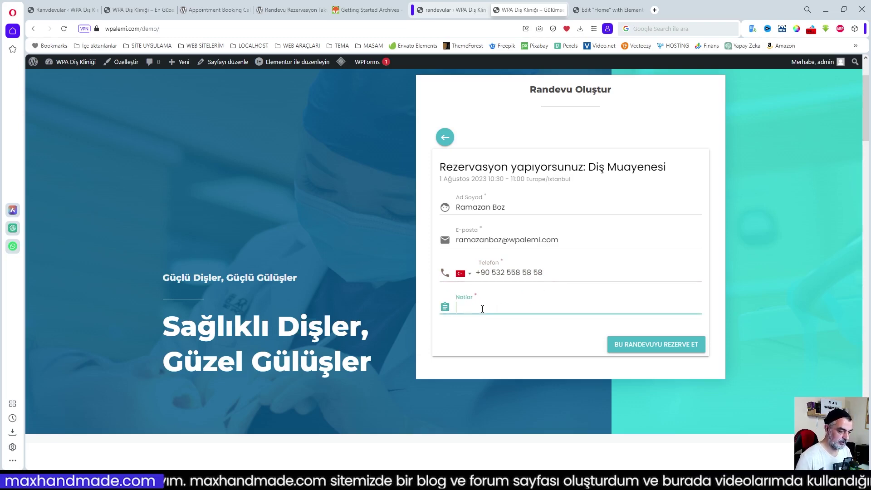
pyautogui.write('Diş muayenesi')
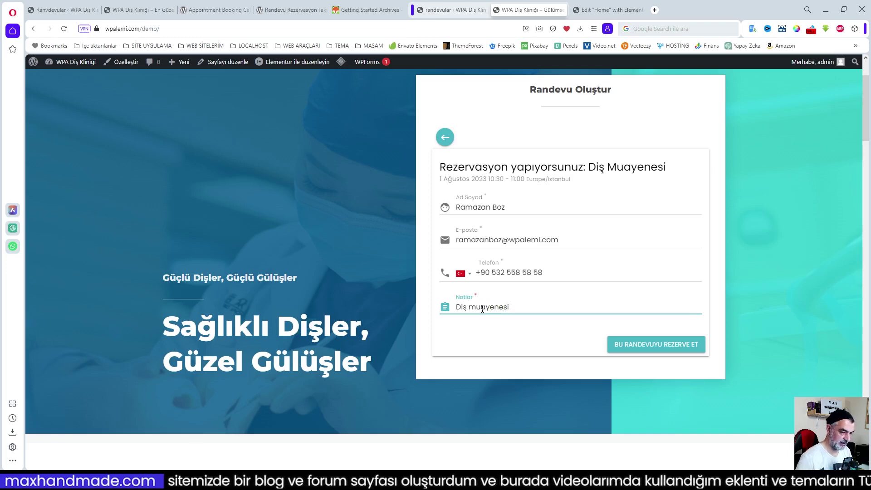
pyautogui.click(673, 346)
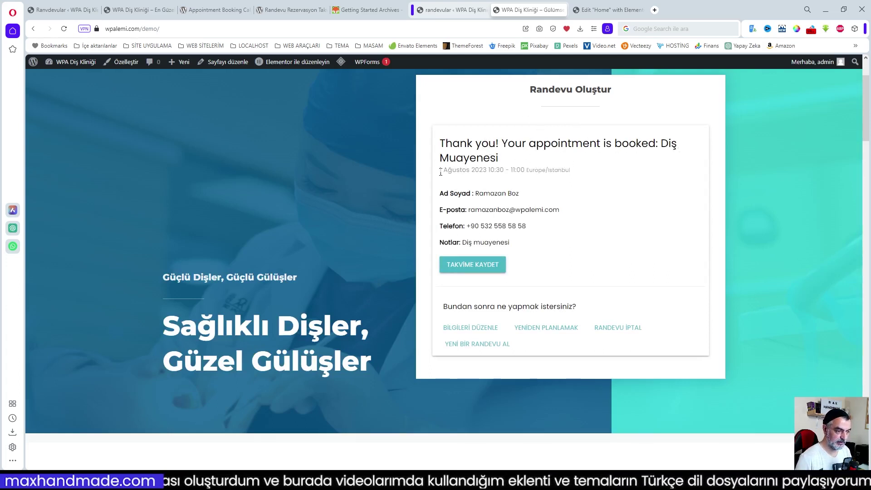
# - Review the booked date and time line in the confirmation, then go to Thunderbird
pyautogui.moveTo(442, 171); pyautogui.dragTo(578, 175)
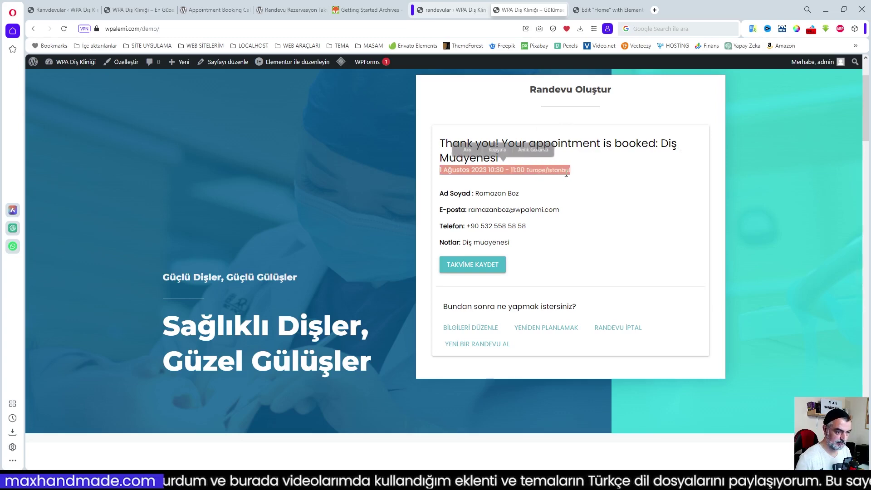
pyautogui.click(518, 168)
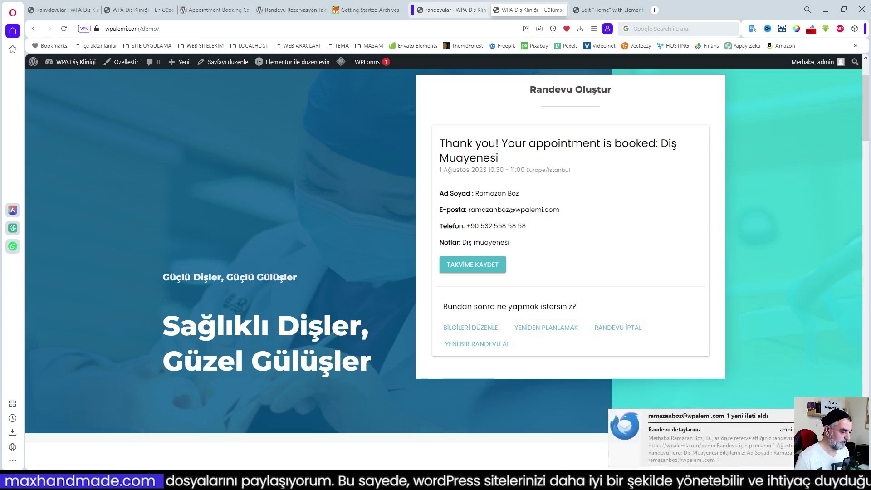
pyautogui.click(80, 481)
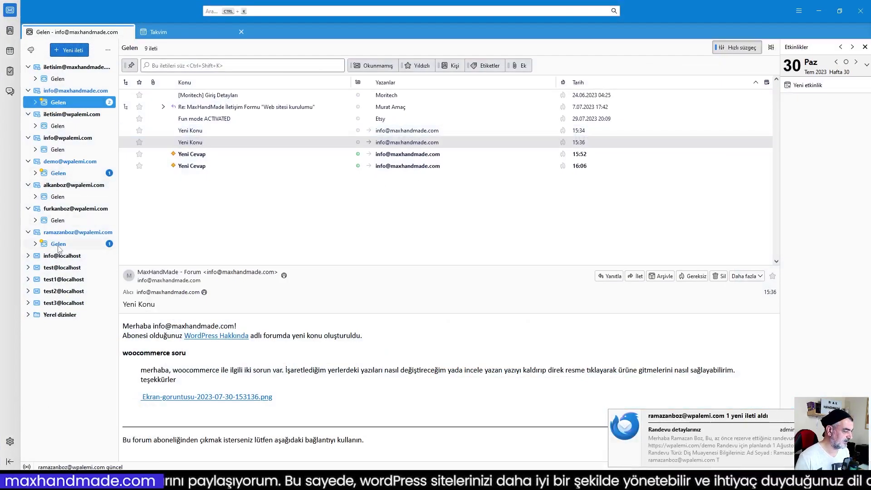
# - Read the 'Randevu detaylarınız' confirmation email in the test customer's inbox
pyautogui.click(58, 245)
pyautogui.click(193, 111)
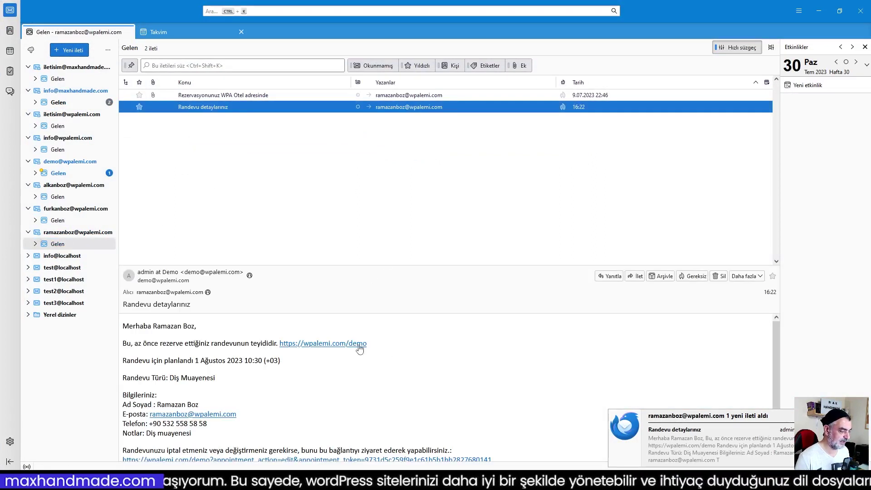
pyautogui.scroll(-1, 418, 348)
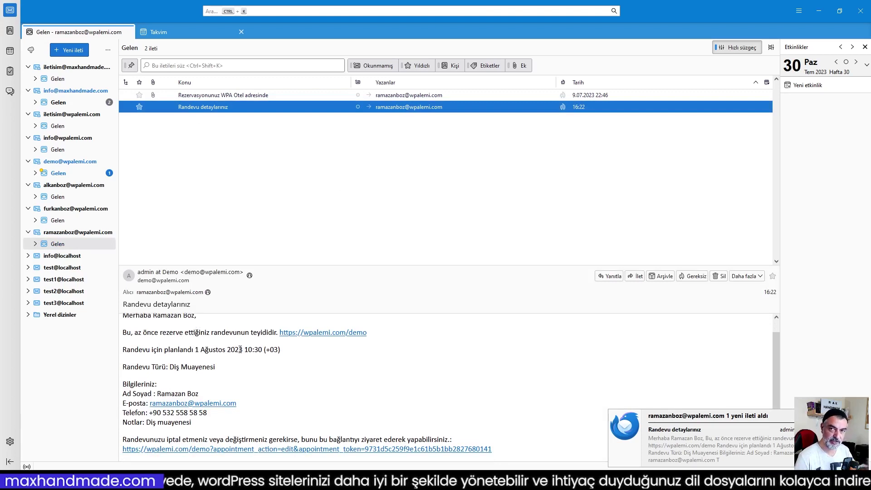
pyautogui.scroll(1, 181, 340)
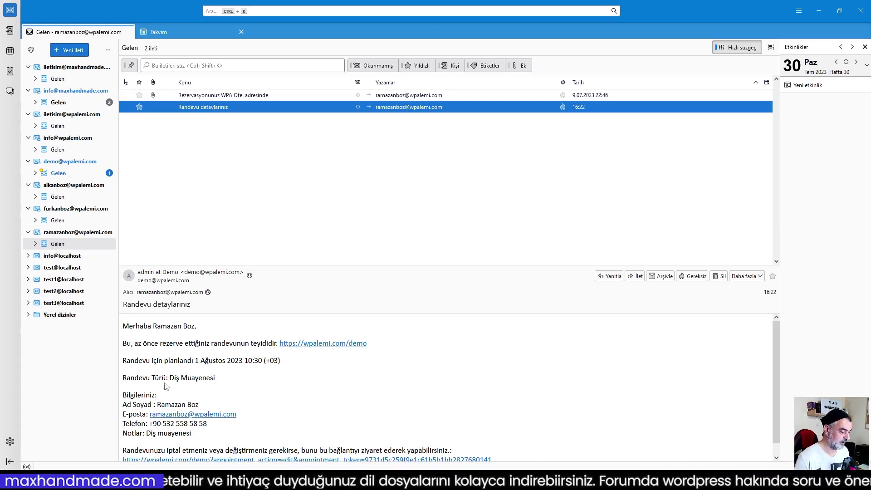
pyautogui.scroll(-1, 237, 382)
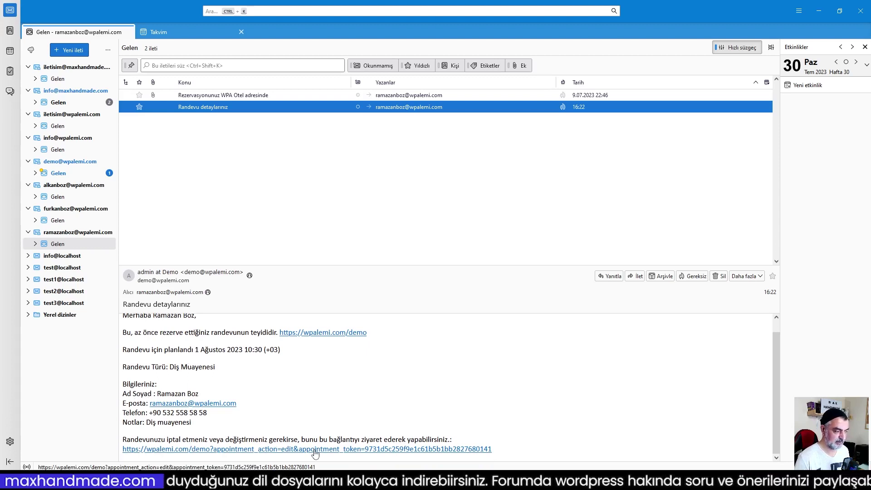
# - Open the new booking notification email in the demo account's Gelen folder
pyautogui.click(63, 177)
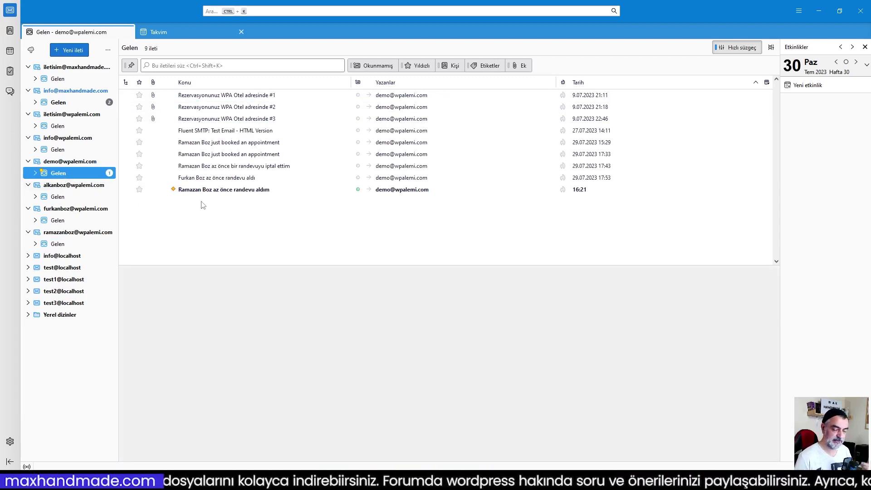
pyautogui.click(219, 190)
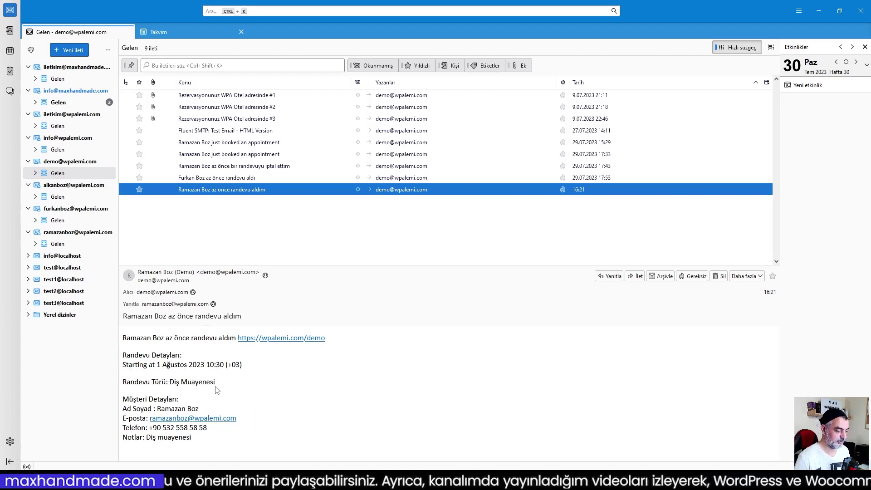
pyautogui.click(279, 391)
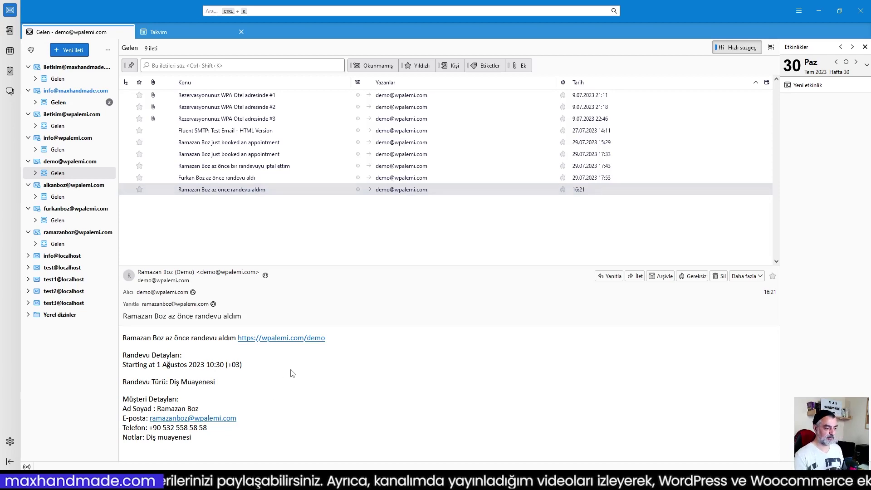
# - Back in the browser, open the Email (Admin) Randevu İptal Edildi notification for editing
pyautogui.click(818, 11)
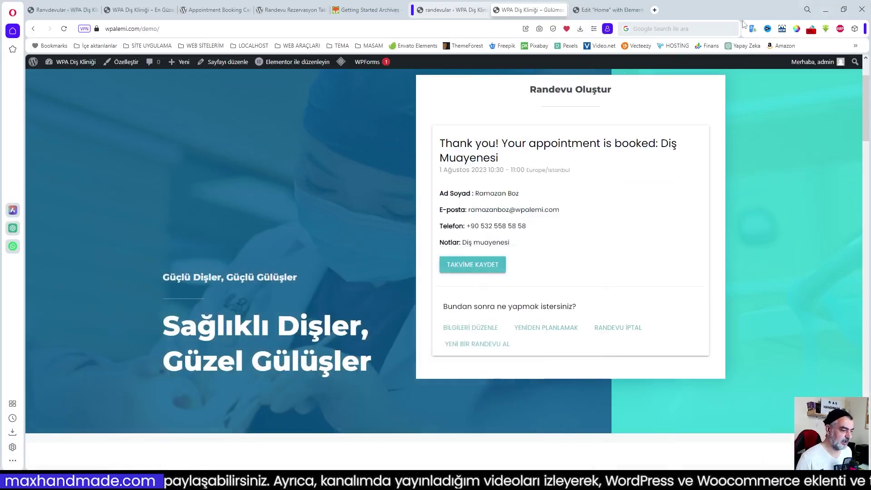
pyautogui.click(454, 10)
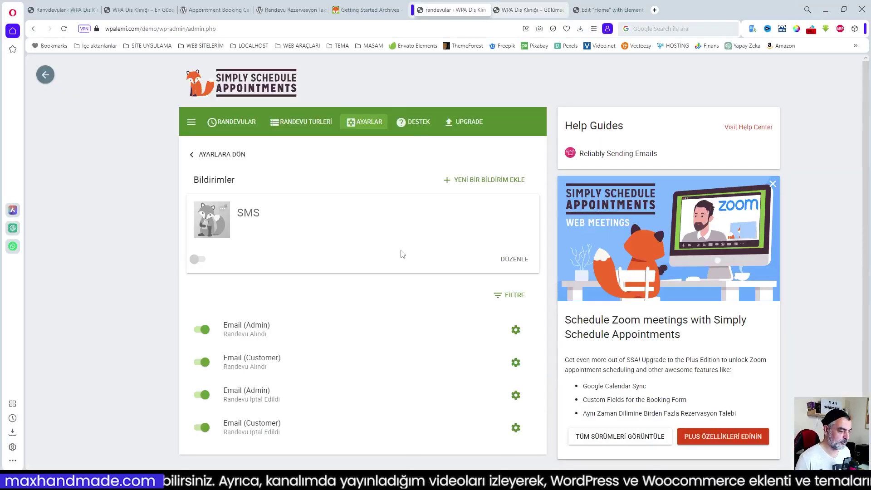
pyautogui.click(516, 394)
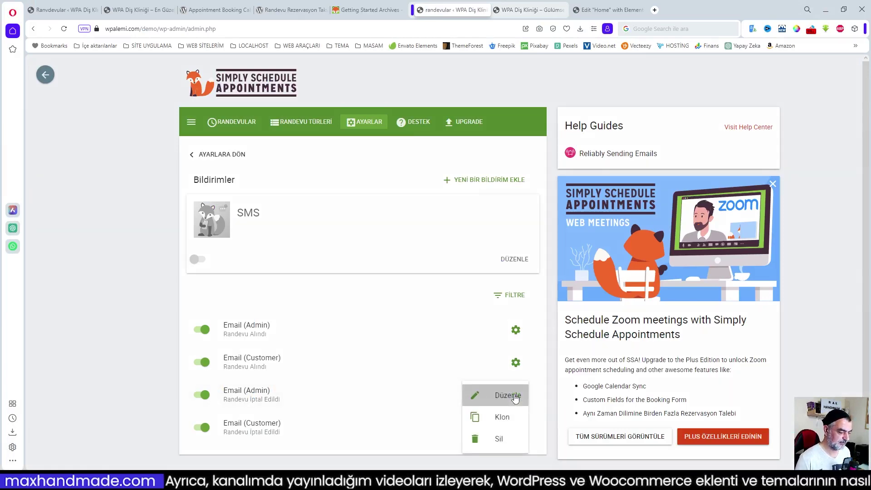
pyautogui.click(508, 395)
pyautogui.scroll(-4, 404, 320)
pyautogui.scroll(-7, 405, 317)
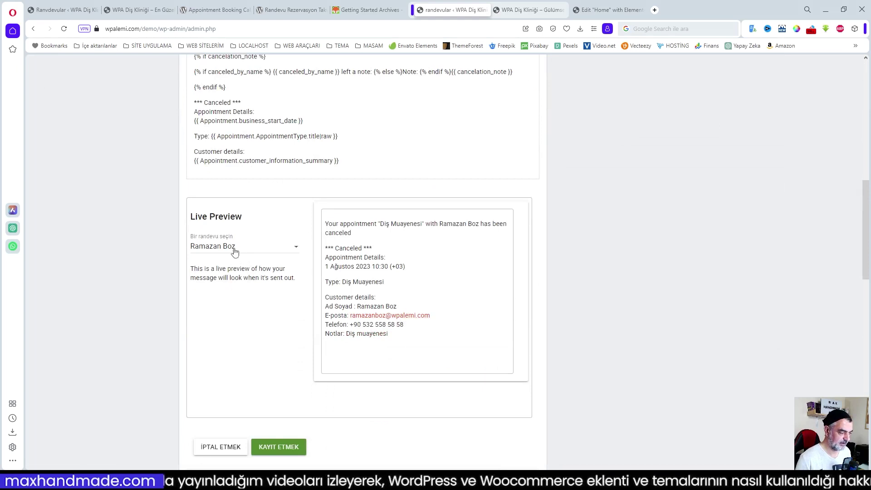
pyautogui.click(234, 250)
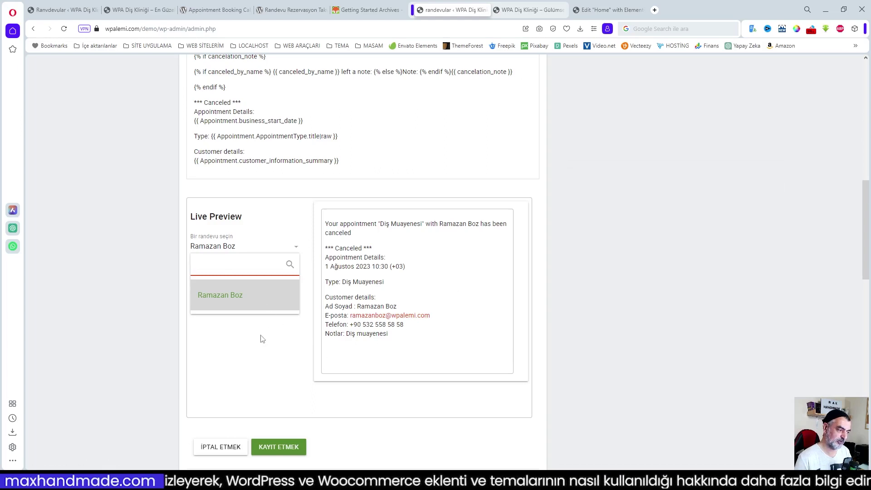
pyautogui.scroll(4, 260, 338)
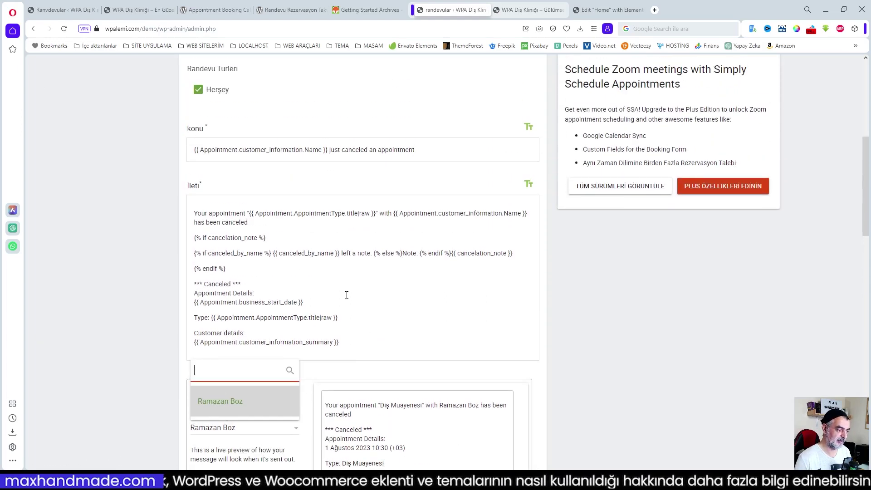
pyautogui.scroll(4, 349, 190)
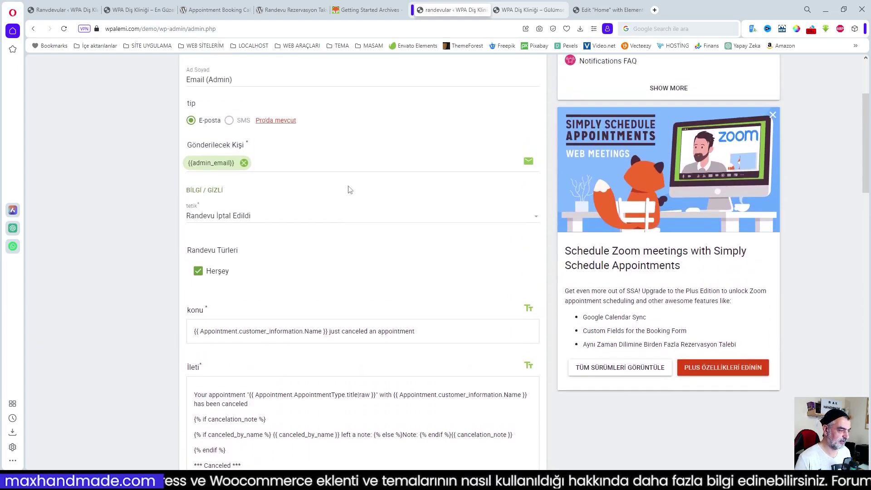
pyautogui.scroll(-3, 359, 204)
# - Replace the English part of the subject with its Turkish translation
pyautogui.moveTo(330, 197); pyautogui.dragTo(419, 195)
pyautogui.rightClick(395, 183)
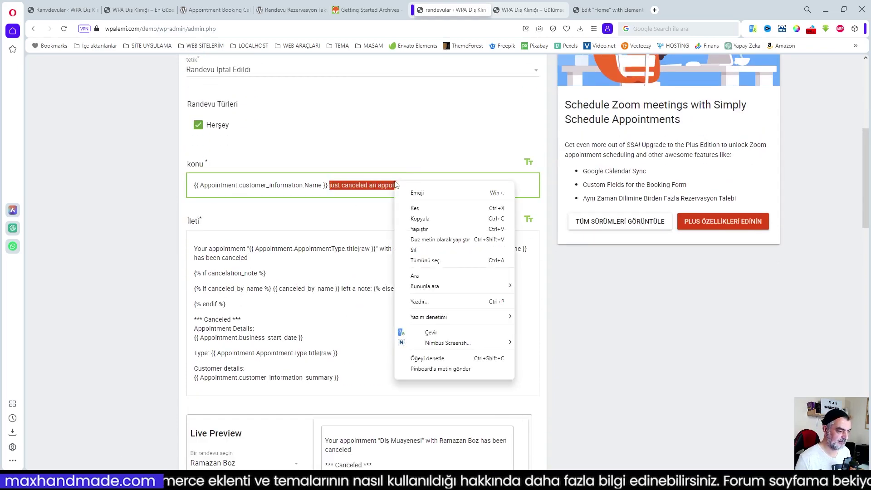
pyautogui.click(437, 333)
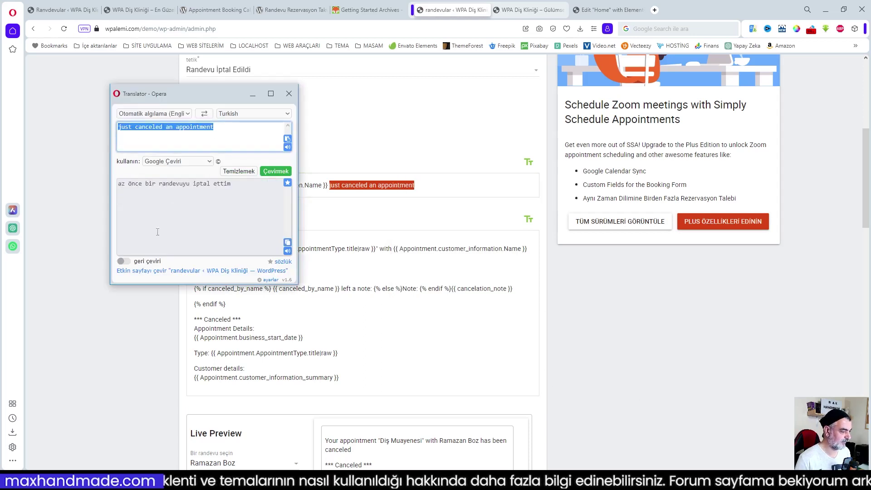
pyautogui.click(288, 242)
pyautogui.hotkey('ctrl', 'c')
pyautogui.click(372, 186)
pyautogui.rightClick(371, 186)
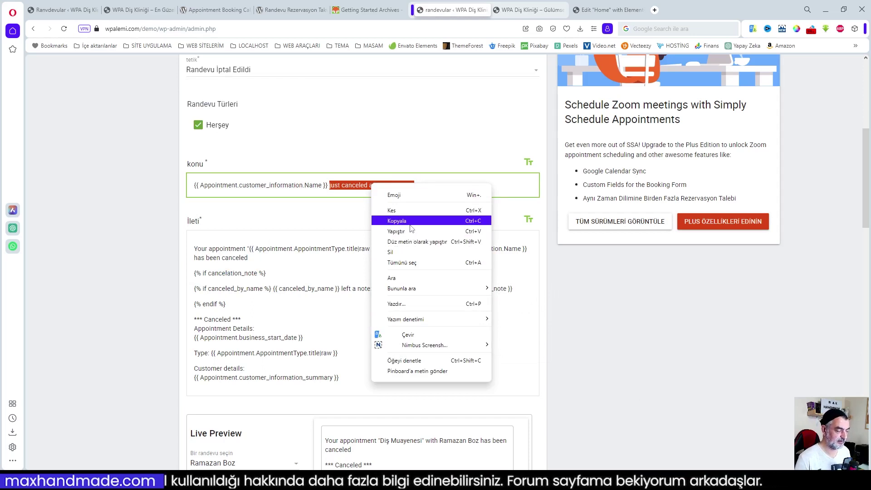
pyautogui.click(410, 230)
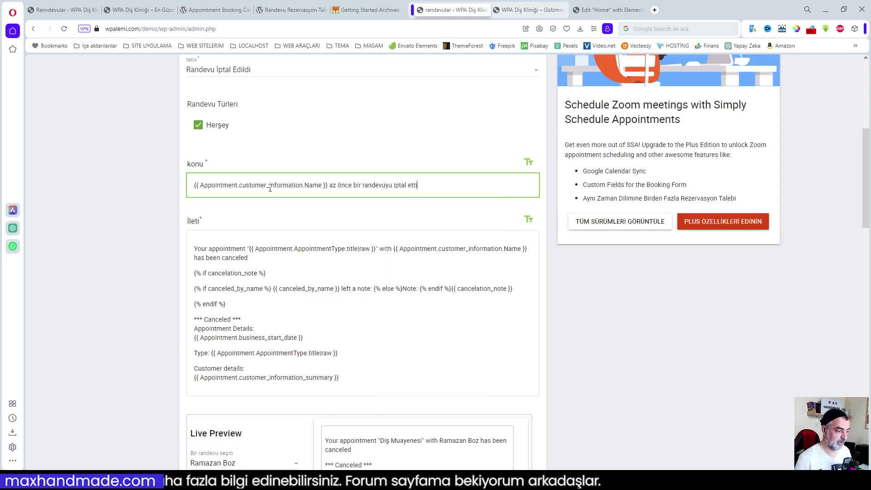
# - Select 'Your appointment' in the message body, then dismiss the text options
pyautogui.scroll(-2, 380, 240)
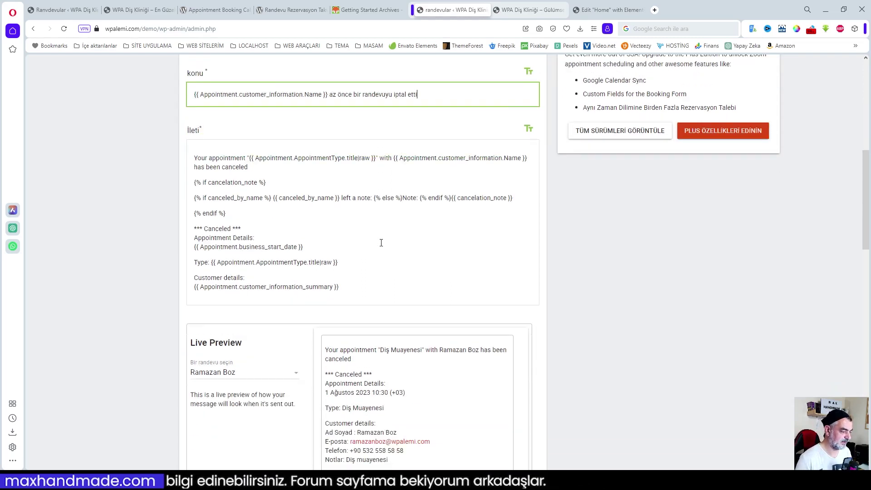
pyautogui.moveTo(246, 159); pyautogui.dragTo(194, 157)
pyautogui.rightClick(209, 155)
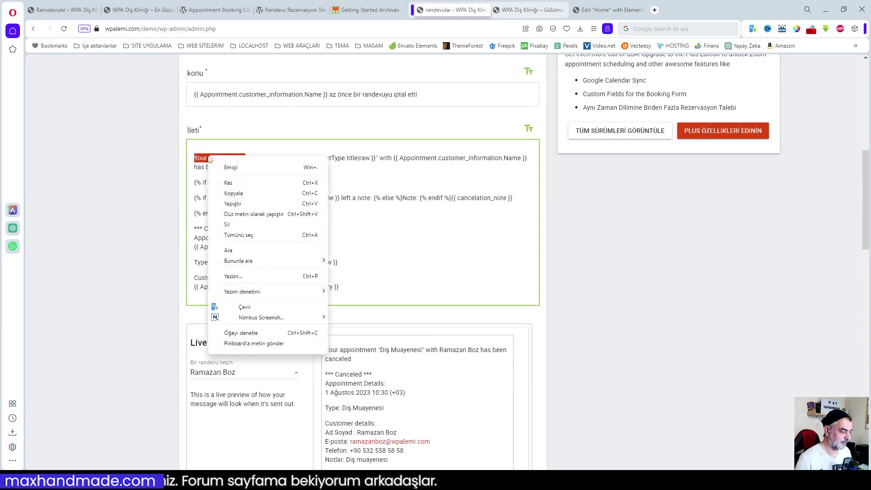
pyautogui.click(411, 250)
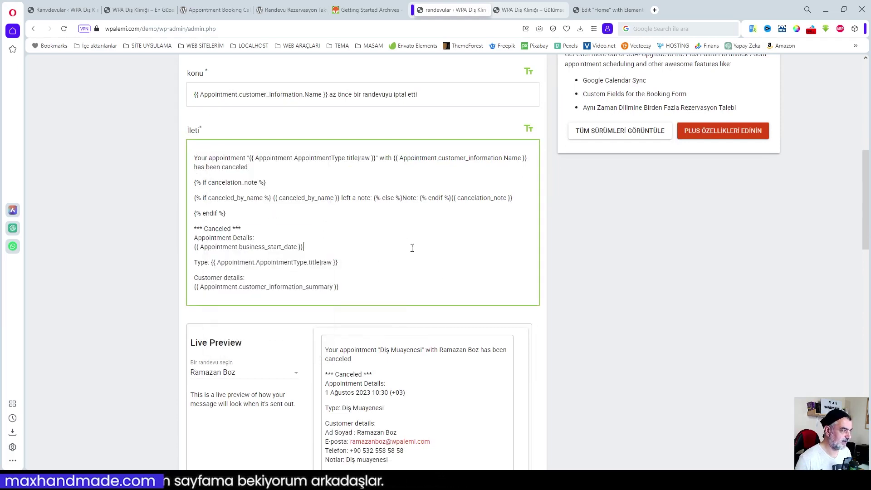
pyautogui.click(120, 11)
# - On the other site, open the Email (Admin) Canceled notification and copy its Turkish message
pyautogui.click(63, 10)
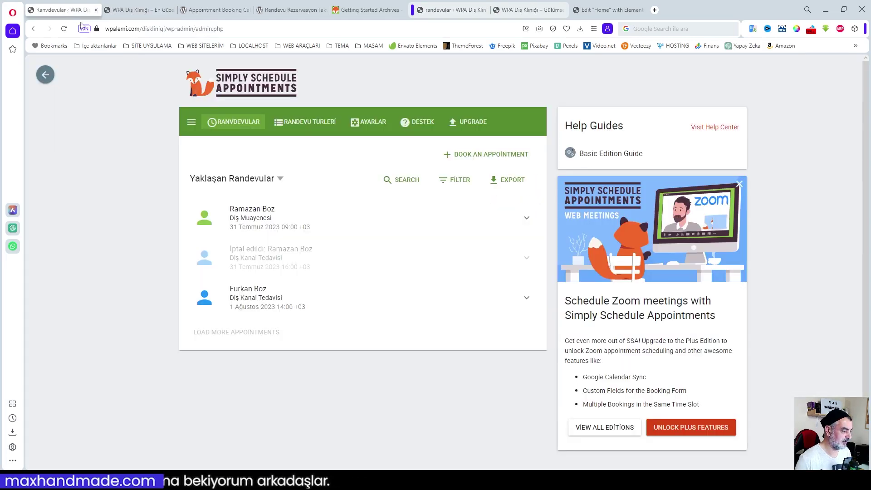
pyautogui.click(352, 127)
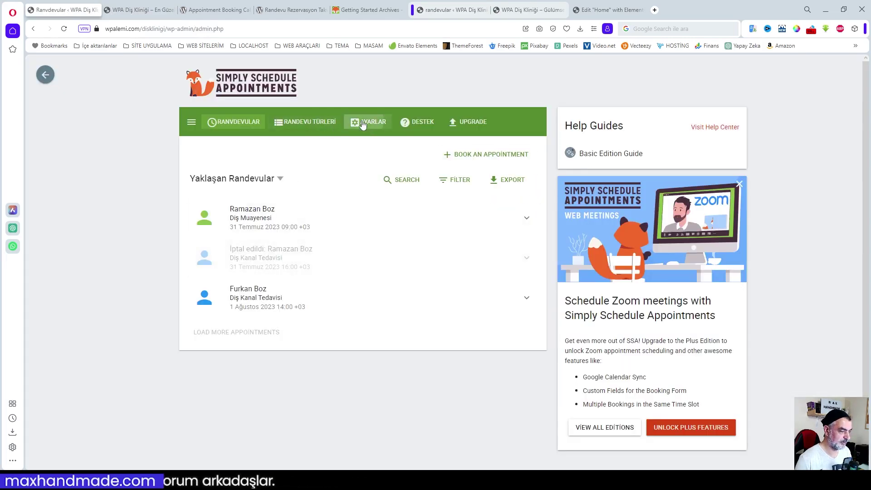
pyautogui.scroll(-2, 344, 290)
pyautogui.click(344, 290)
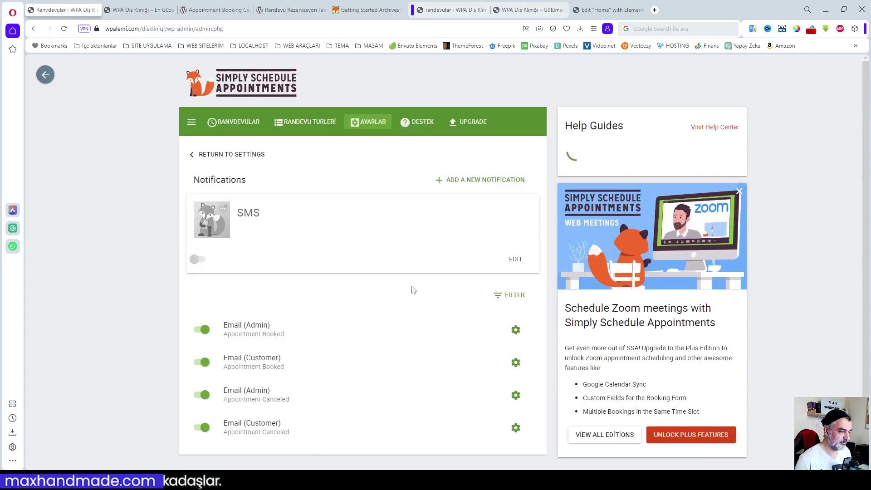
pyautogui.click(517, 388)
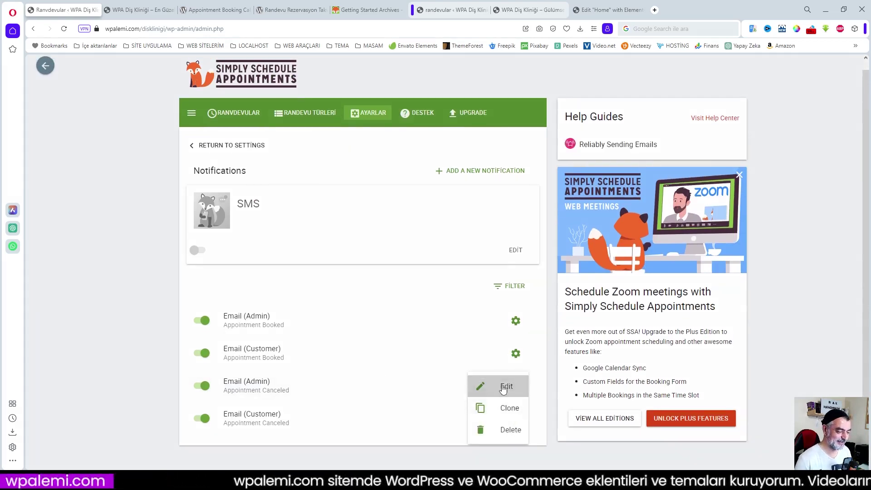
pyautogui.click(505, 386)
pyautogui.scroll(-6, 367, 314)
pyautogui.scroll(-3, 368, 314)
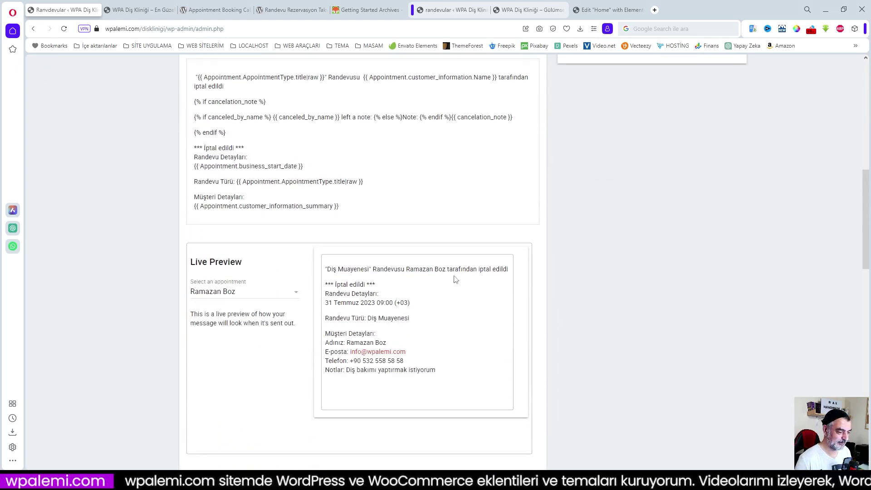
pyautogui.scroll(1, 370, 293)
pyautogui.moveTo(195, 122); pyautogui.dragTo(366, 257)
pyautogui.hotkey('ctrl', 'c')
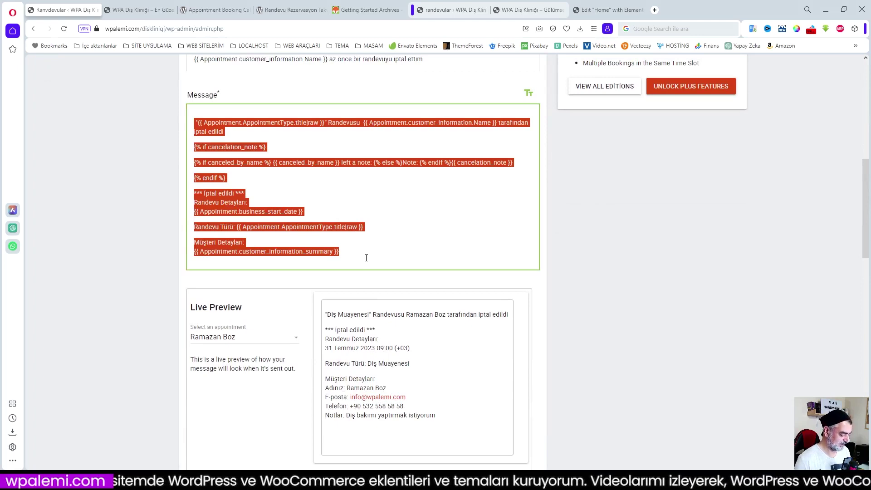
# - Paste the Turkish message over the English İleti text in the original notification editor
pyautogui.click(596, 11)
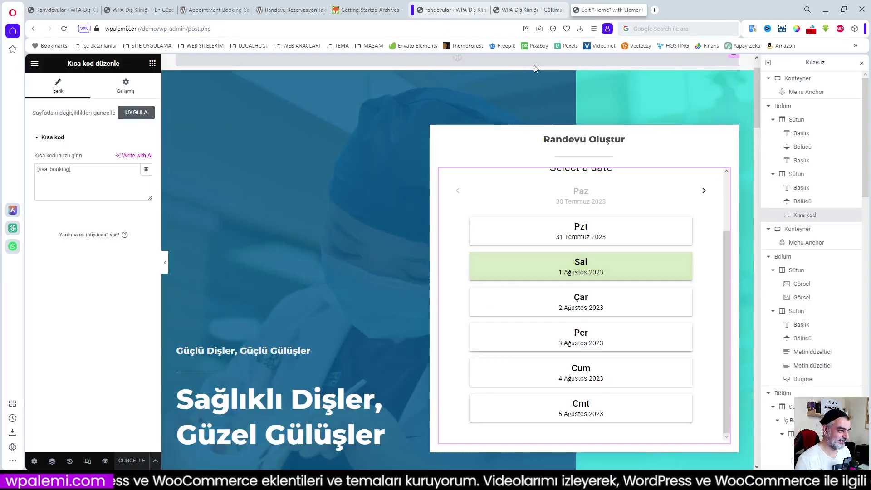
pyautogui.click(452, 10)
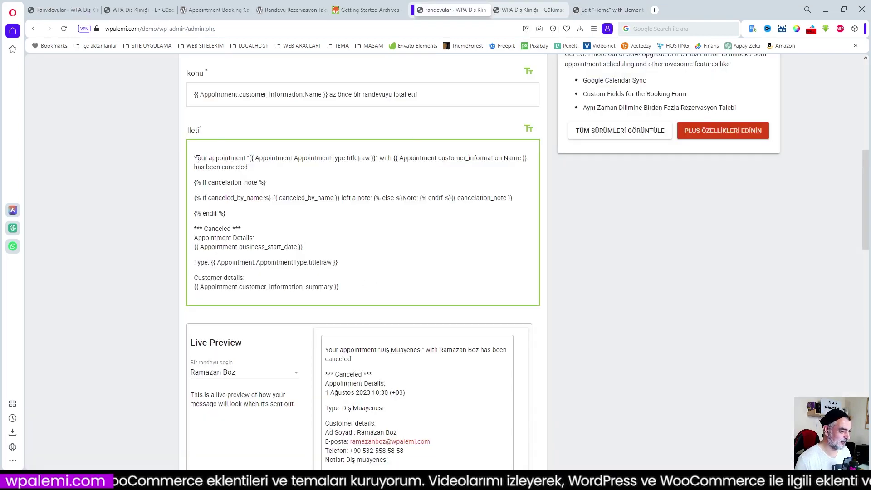
pyautogui.moveTo(195, 158); pyautogui.dragTo(344, 301)
pyautogui.hotkey('ctrl', 'v')
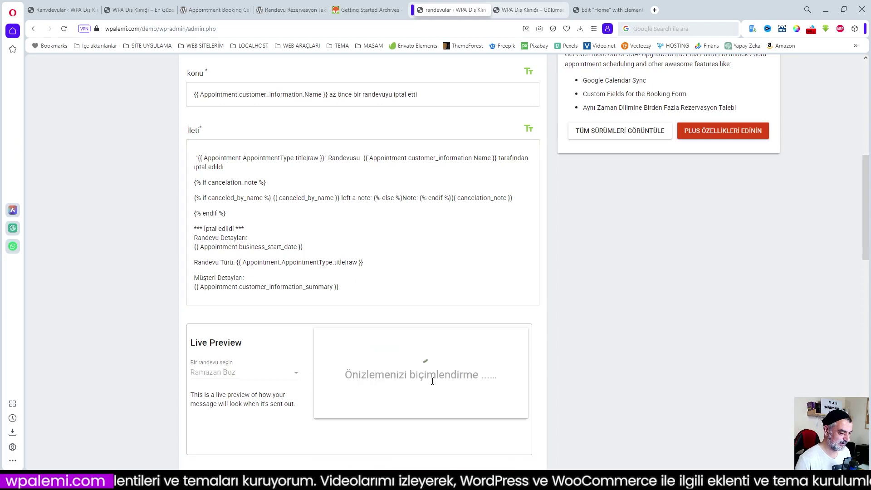
pyautogui.scroll(-1, 458, 390)
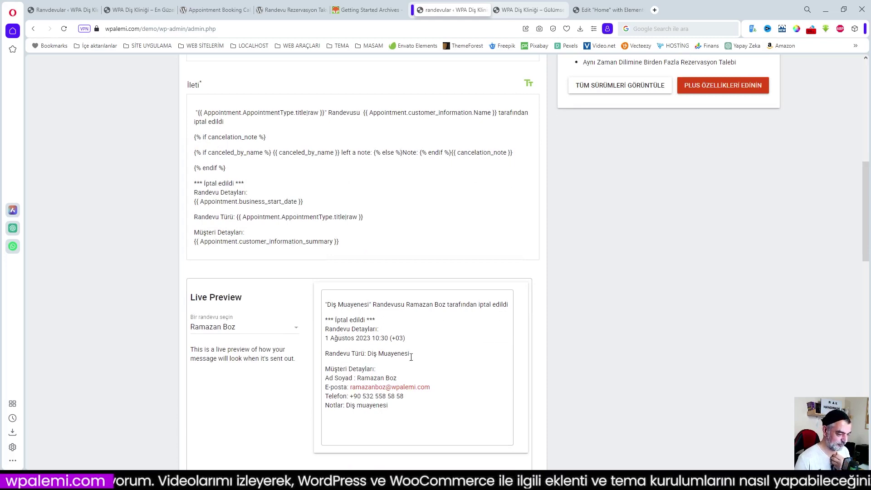
pyautogui.scroll(-1, 451, 394)
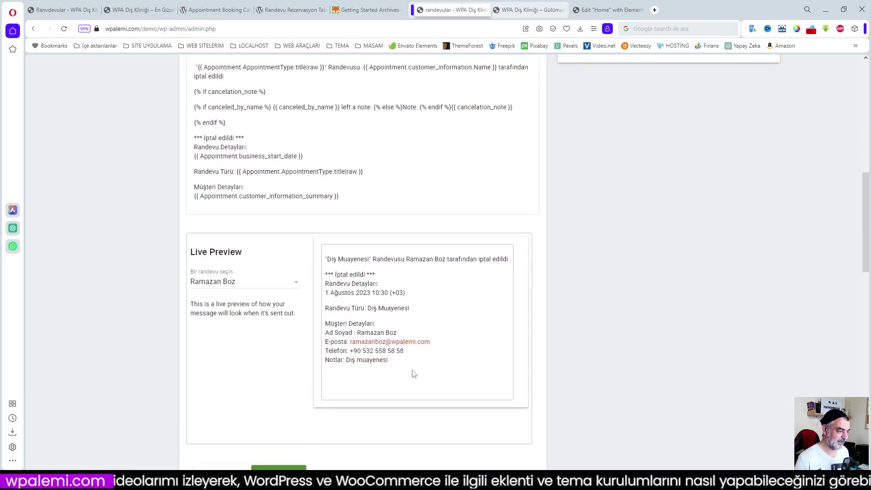
pyautogui.scroll(2, 413, 374)
pyautogui.scroll(3, 430, 352)
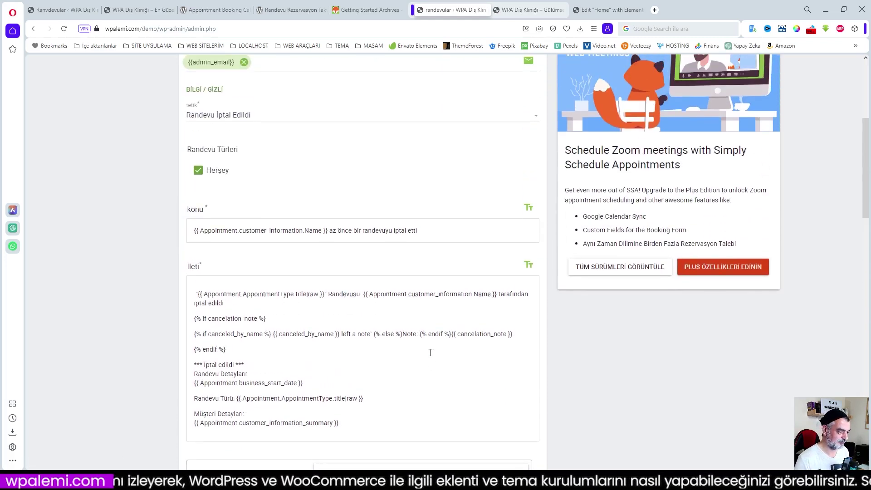
pyautogui.scroll(-9, 431, 352)
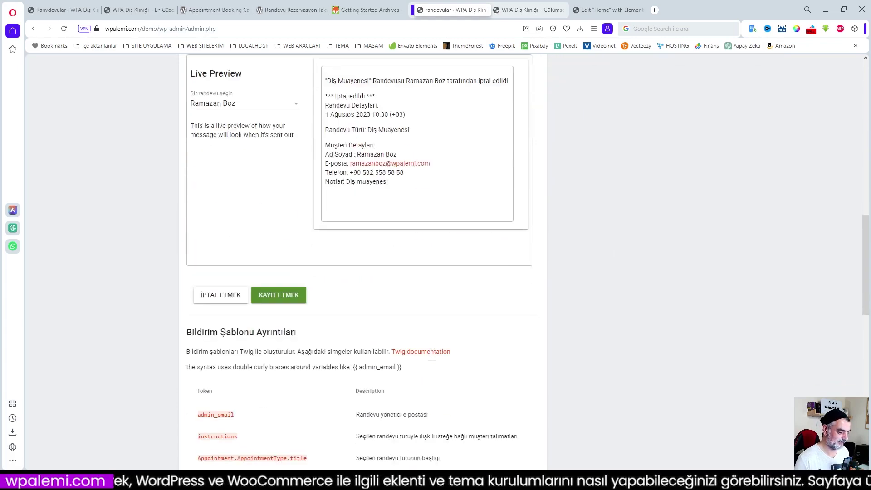
# - Look over the template token table, then save the Turkish admin cancellation email
pyautogui.scroll(-3, 363, 297)
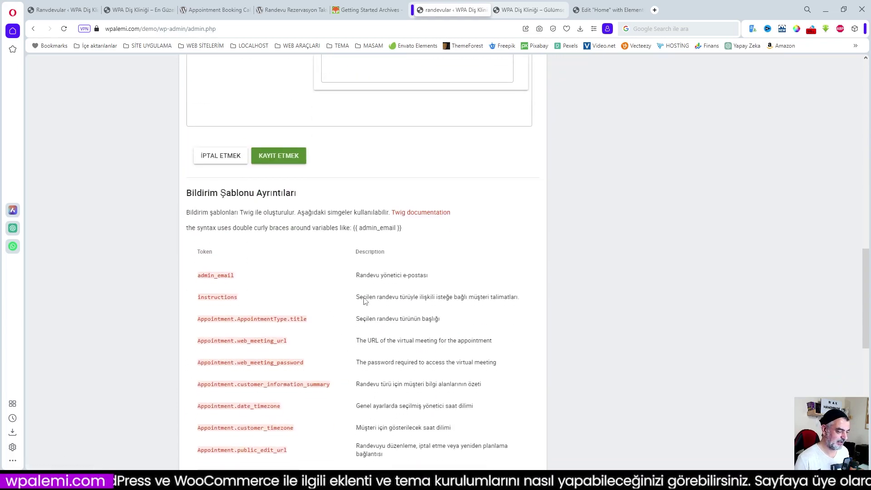
pyautogui.scroll(4, 382, 312)
pyautogui.scroll(3, 382, 314)
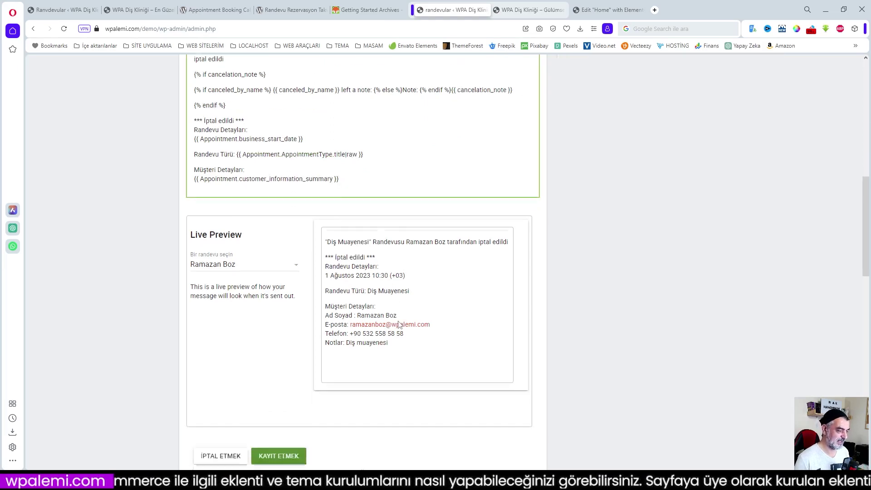
pyautogui.scroll(-10, 394, 323)
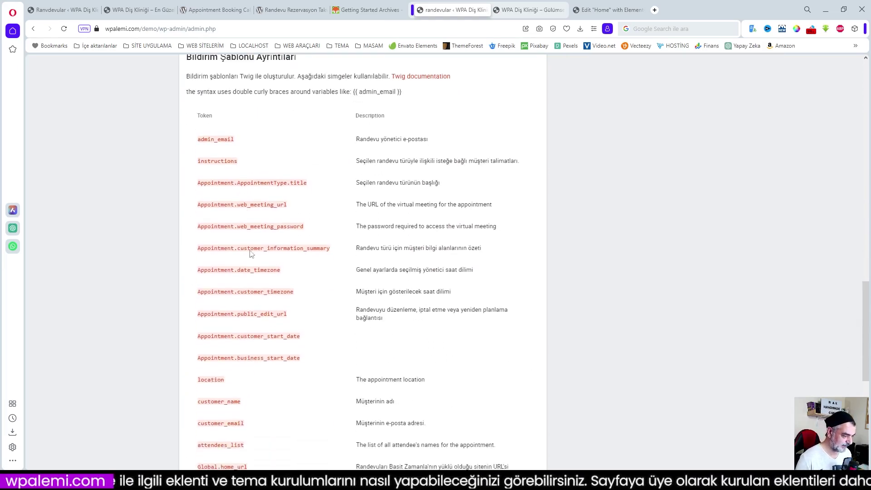
pyautogui.scroll(-4, 224, 366)
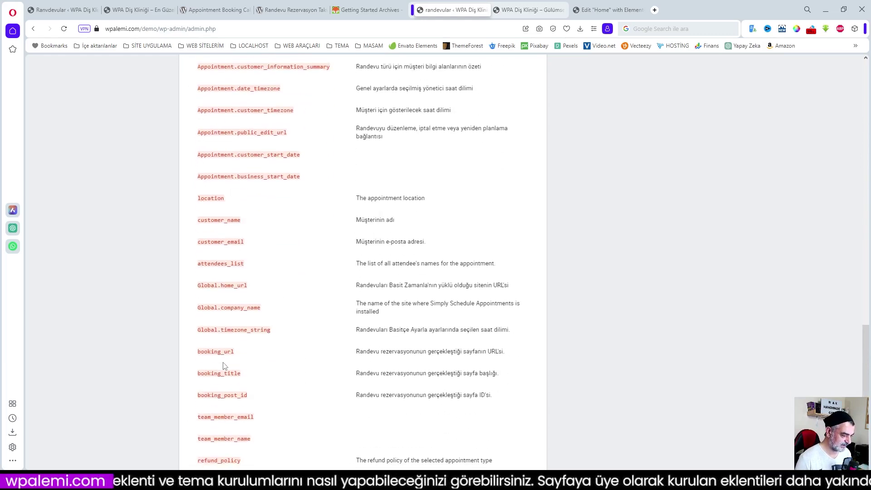
pyautogui.scroll(-4, 245, 358)
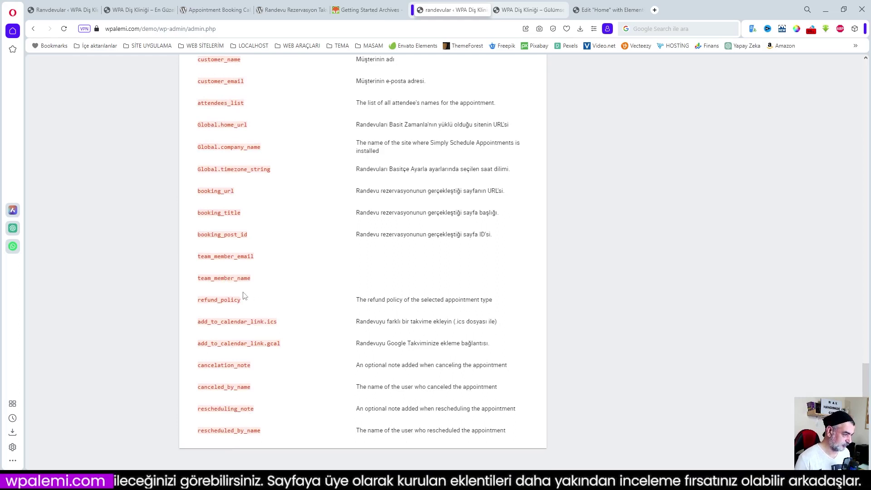
pyautogui.scroll(2, 244, 295)
pyautogui.scroll(2, 250, 296)
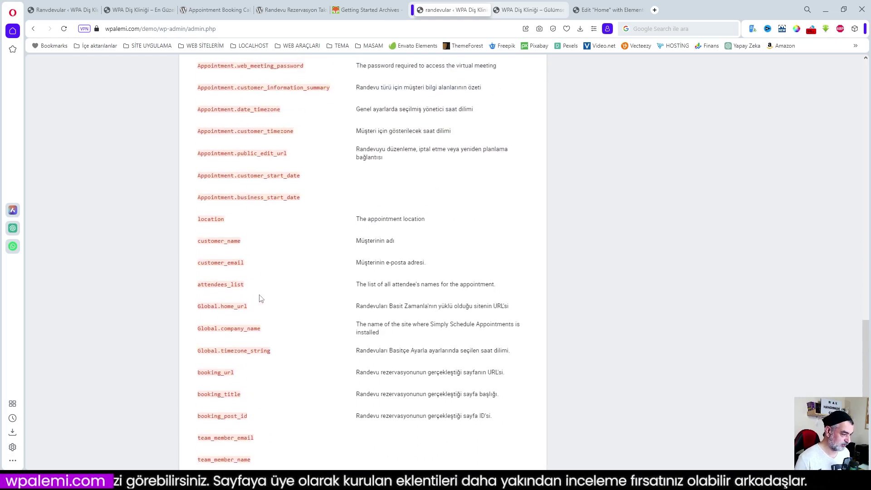
pyautogui.scroll(1, 258, 298)
pyautogui.scroll(2, 260, 298)
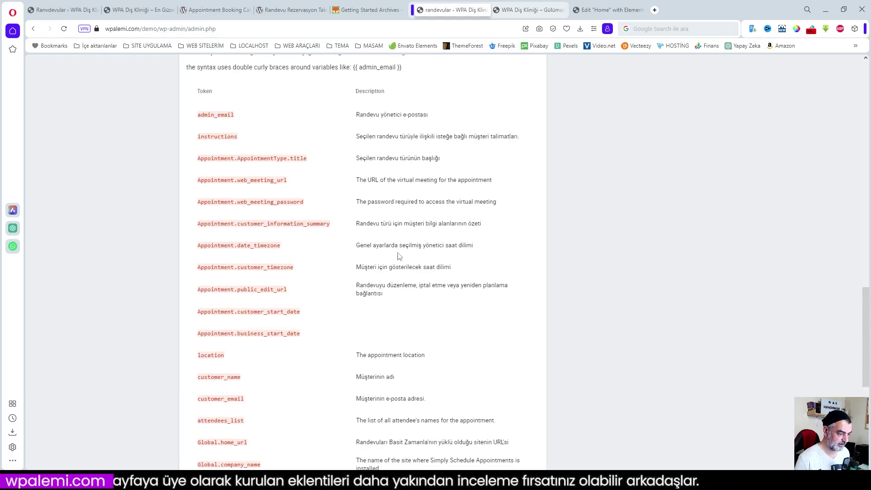
pyautogui.scroll(-3, 430, 410)
pyautogui.scroll(16, 431, 411)
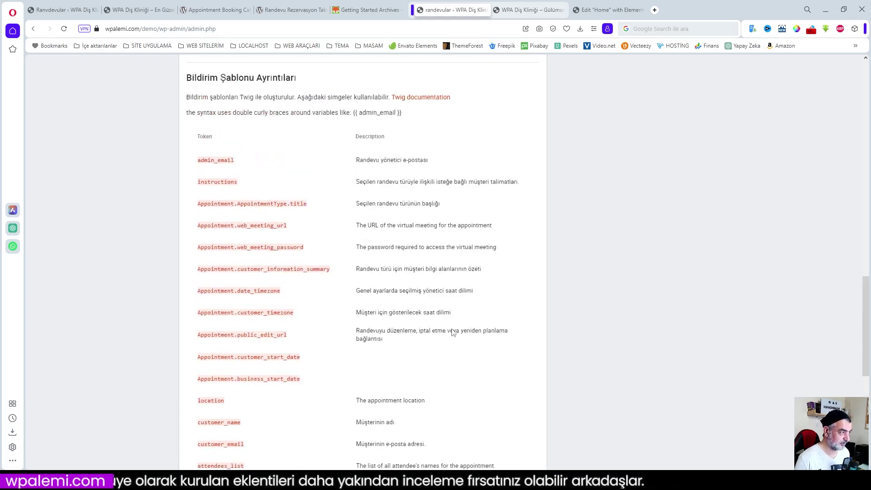
pyautogui.scroll(-3, 422, 318)
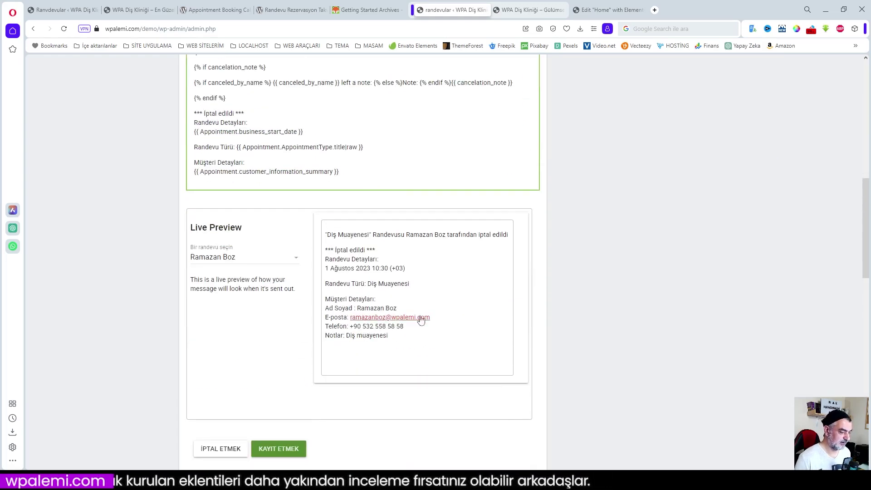
pyautogui.click(276, 450)
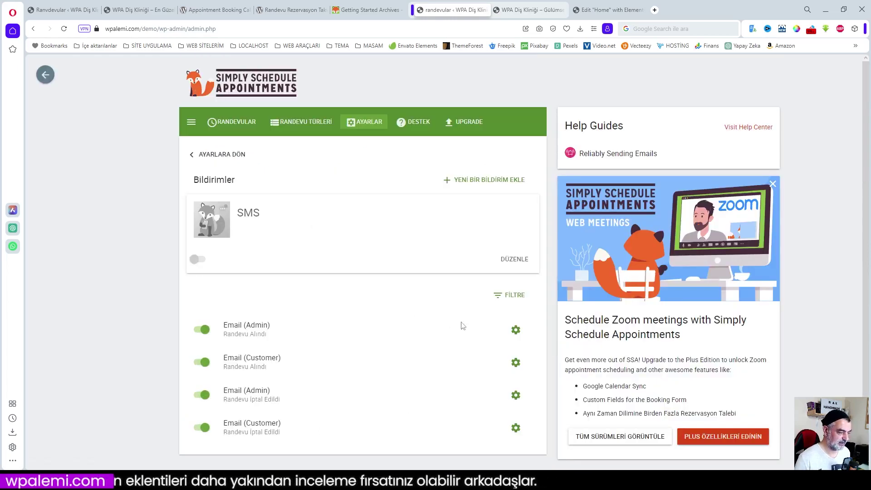
# - Open a cancellation notification for editing, then leave it and discard the changes
pyautogui.click(516, 428)
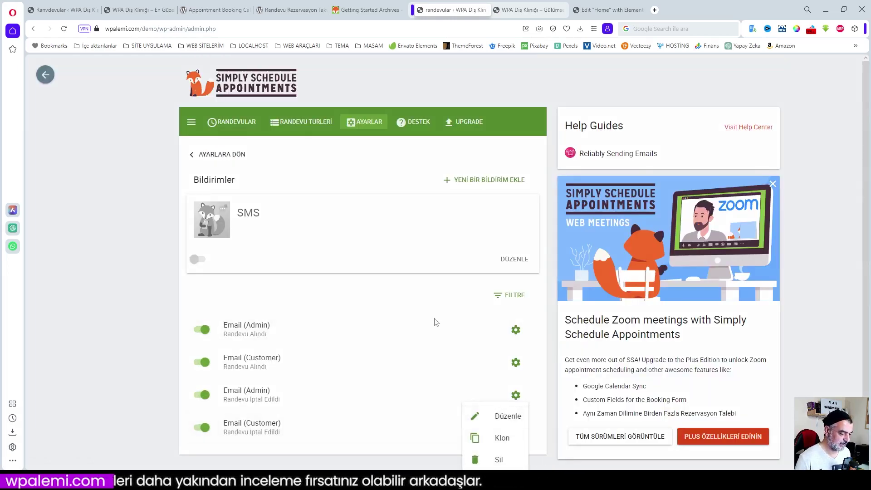
pyautogui.click(480, 415)
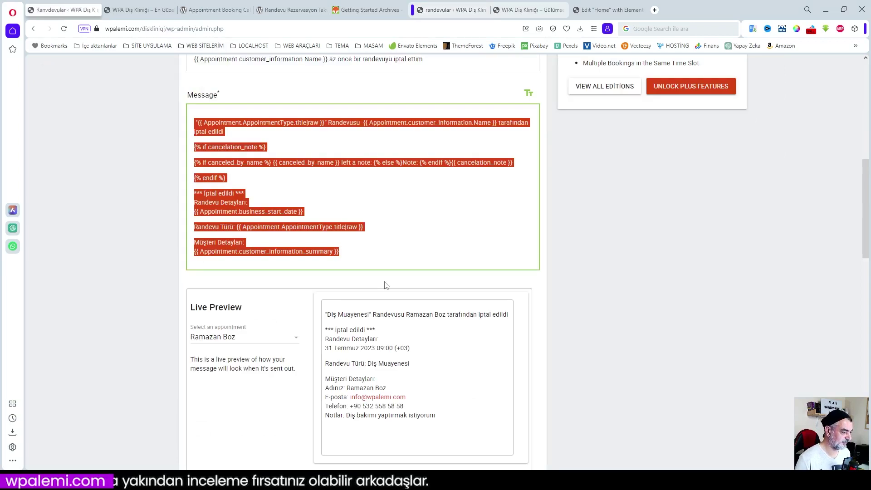
pyautogui.scroll(9, 410, 255)
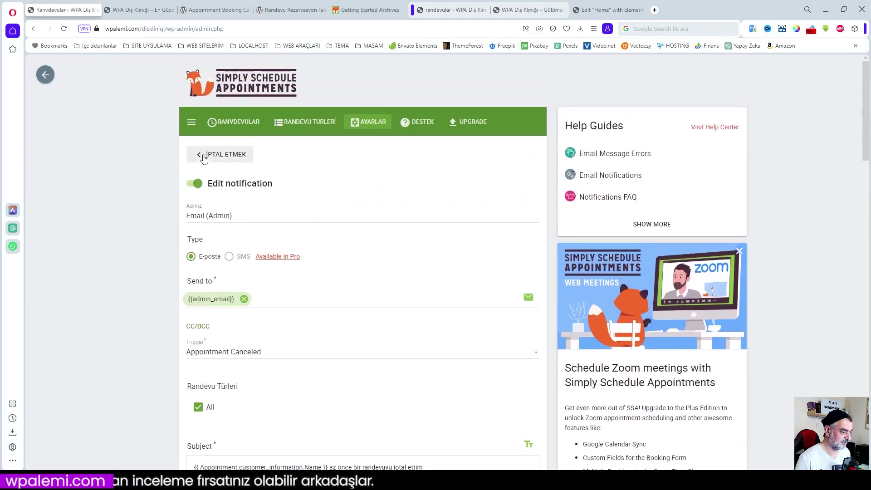
pyautogui.click(219, 154)
pyautogui.click(536, 288)
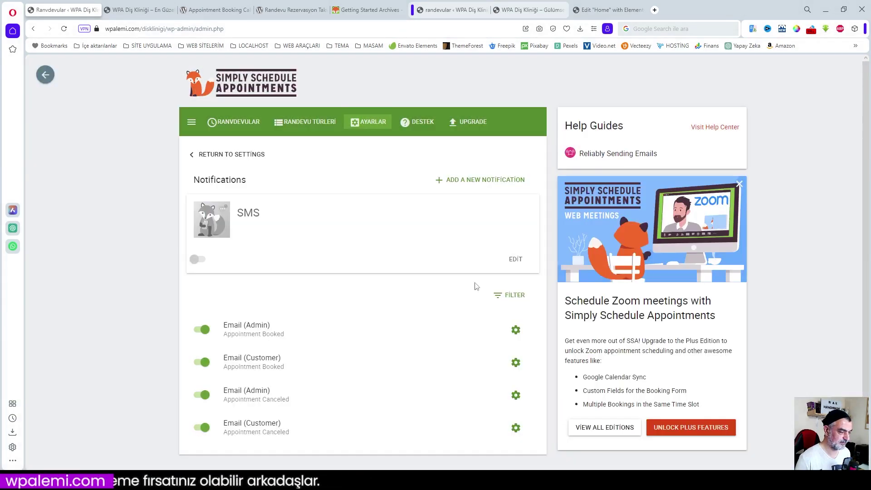
# - Replace the customer cancellation email's message with the Turkish text copied from the other site
pyautogui.click(515, 427)
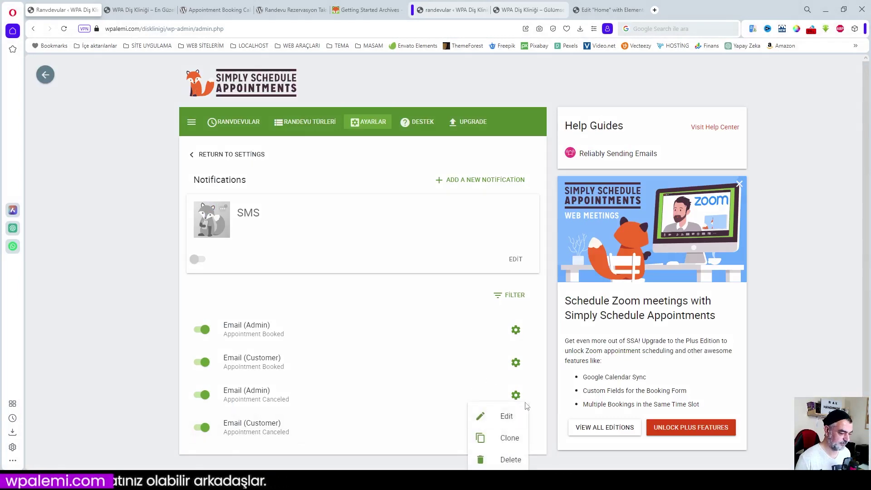
pyautogui.click(506, 417)
pyautogui.scroll(-4, 395, 369)
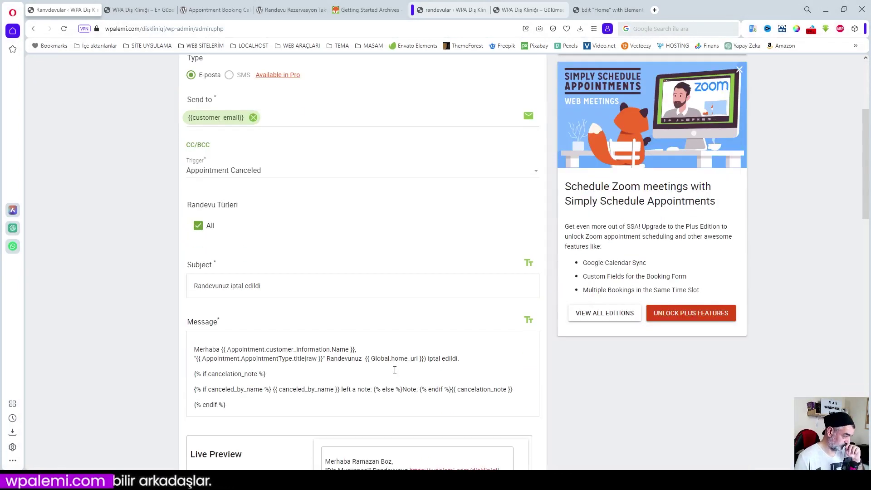
pyautogui.scroll(-4, 395, 370)
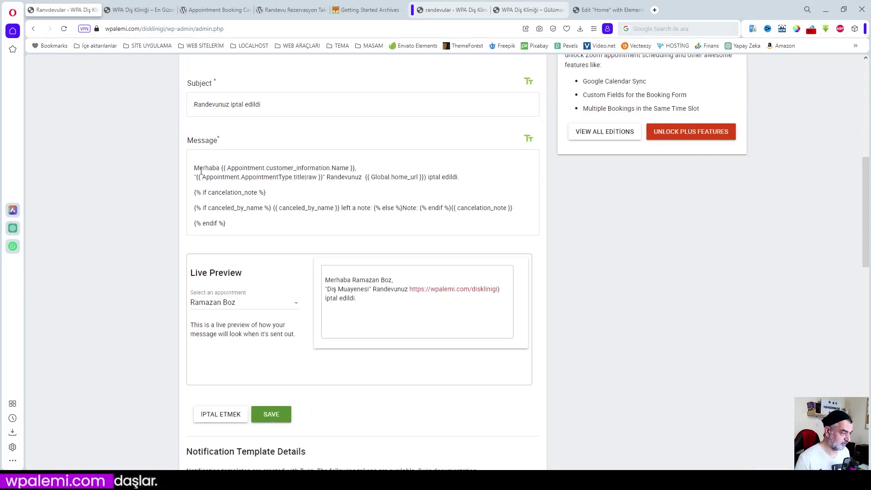
pyautogui.moveTo(194, 167); pyautogui.dragTo(257, 225)
pyautogui.hotkey('ctrl', 'c')
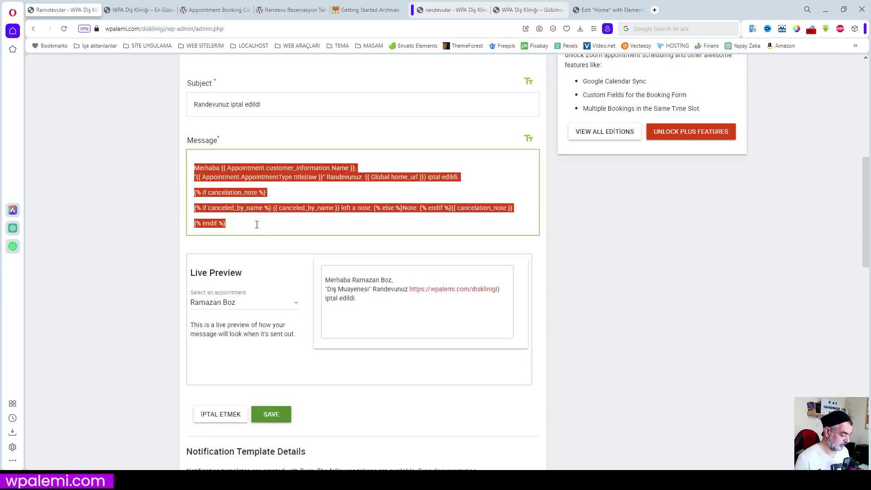
pyautogui.click(448, 13)
pyautogui.scroll(-7, 408, 241)
pyautogui.moveTo(252, 289); pyautogui.dragTo(191, 209)
pyautogui.hotkey('ctrl', 'v')
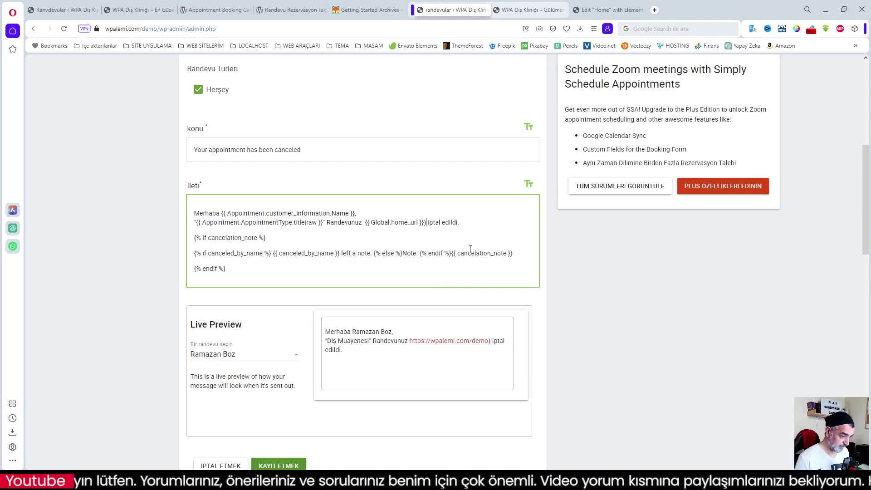
pyautogui.press('BackSpace')
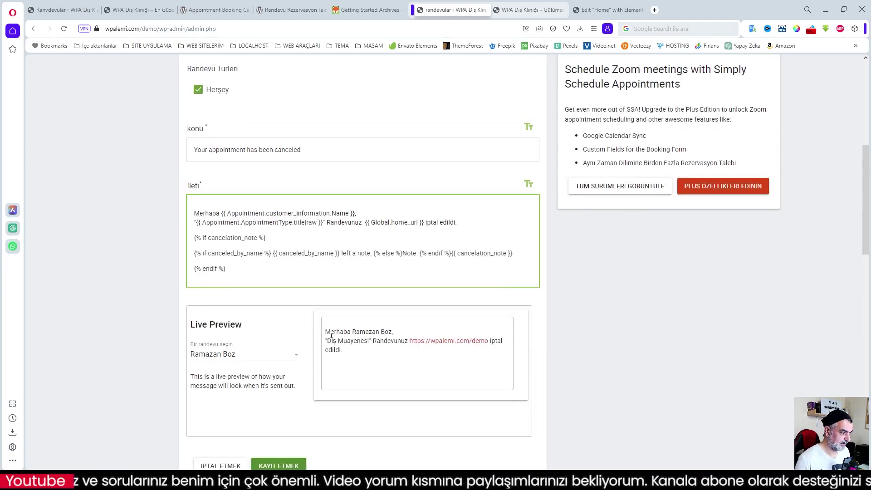
# - Replace the English subject with 'Randevunuz iptal edildi' and save the notification
pyautogui.click(282, 150)
pyautogui.click(63, 10)
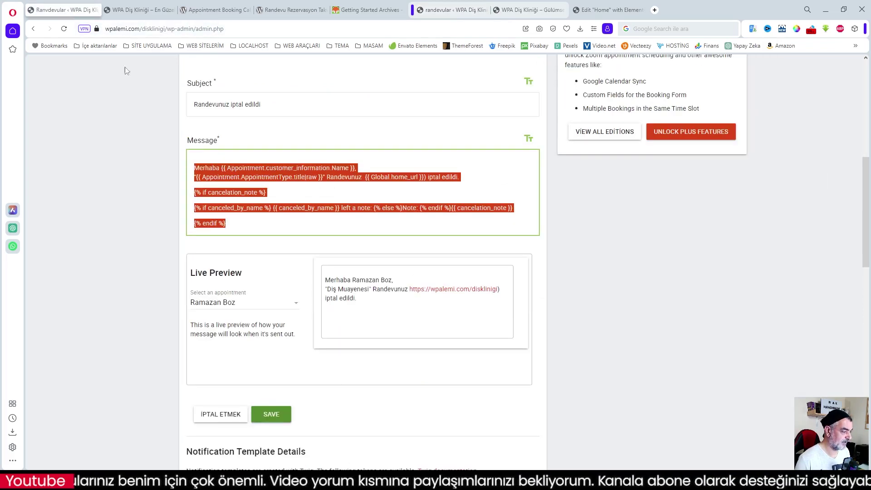
pyautogui.moveTo(267, 104); pyautogui.dragTo(173, 103)
pyautogui.hotkey('ctrl', 'c')
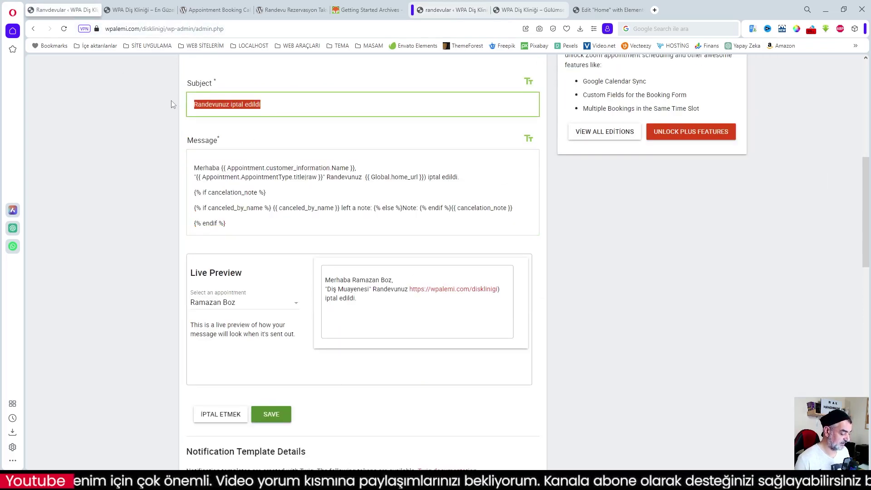
pyautogui.click(451, 9)
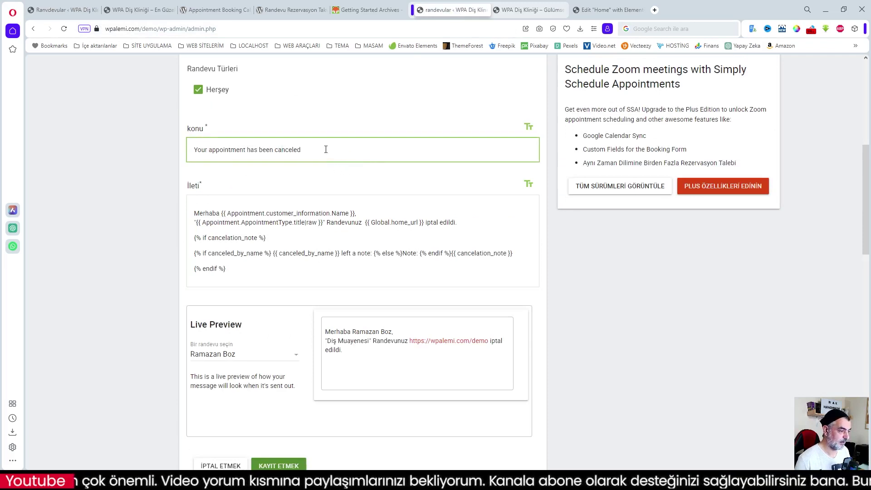
pyautogui.moveTo(327, 150); pyautogui.dragTo(152, 139)
pyautogui.hotkey('ctrl', 'v')
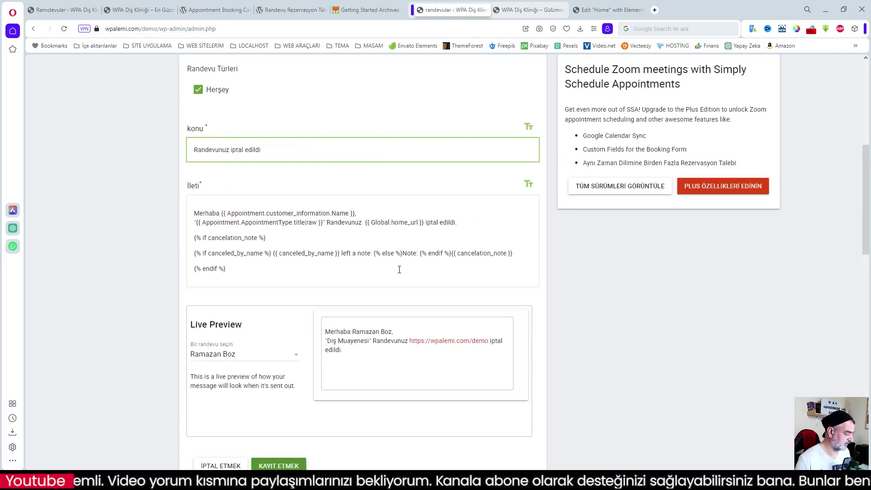
pyautogui.click(277, 466)
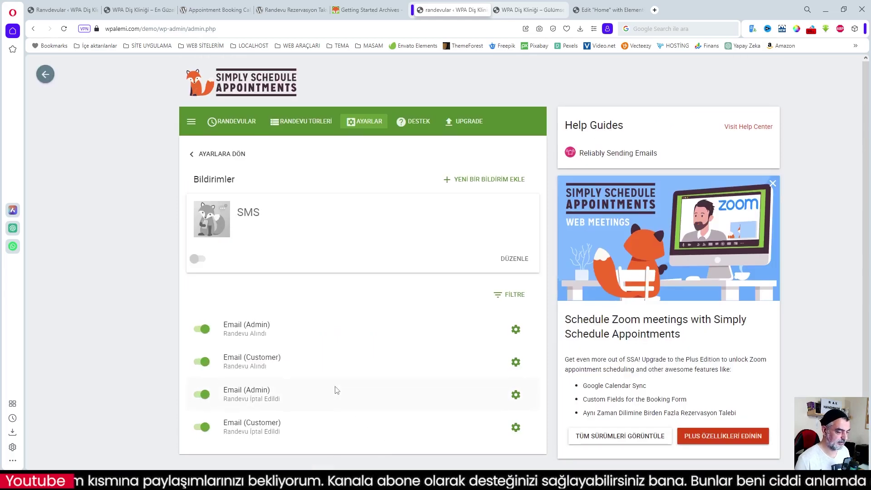
# - Review the upcoming appointments, then start a Diş Muayenesi booking for Cmt 5 Ağustos 2023
pyautogui.scroll(-1, 336, 390)
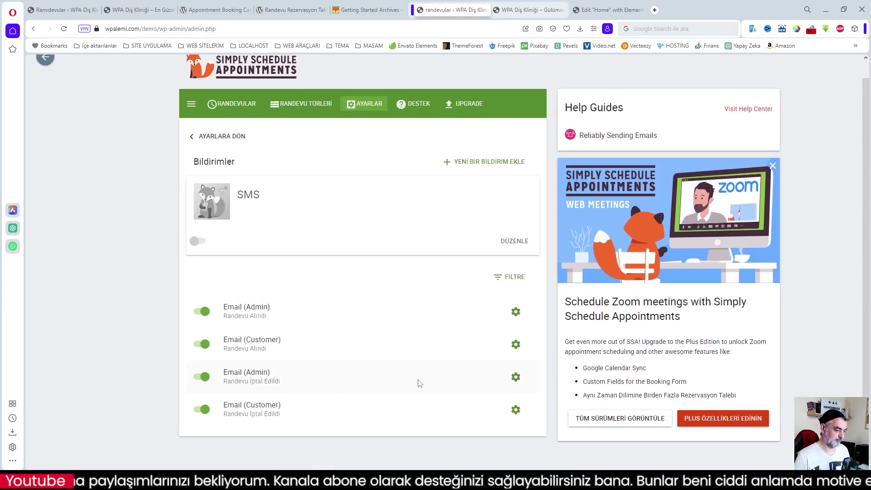
pyautogui.click(237, 105)
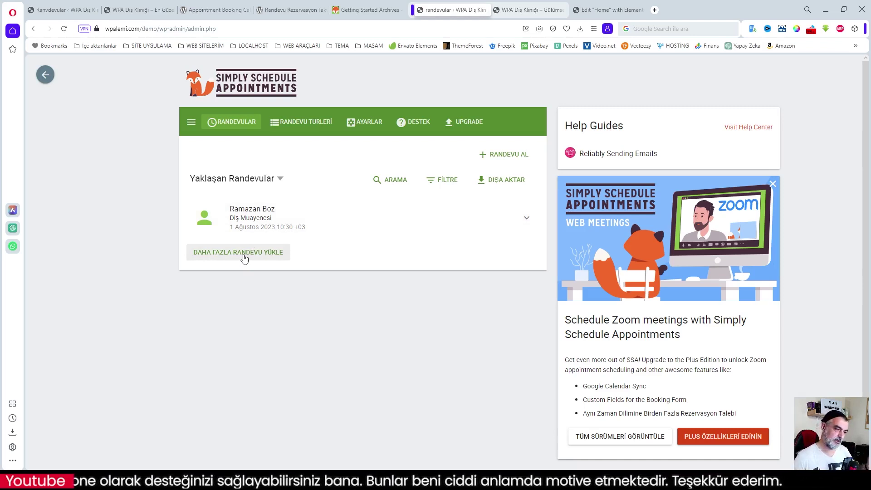
pyautogui.click(244, 257)
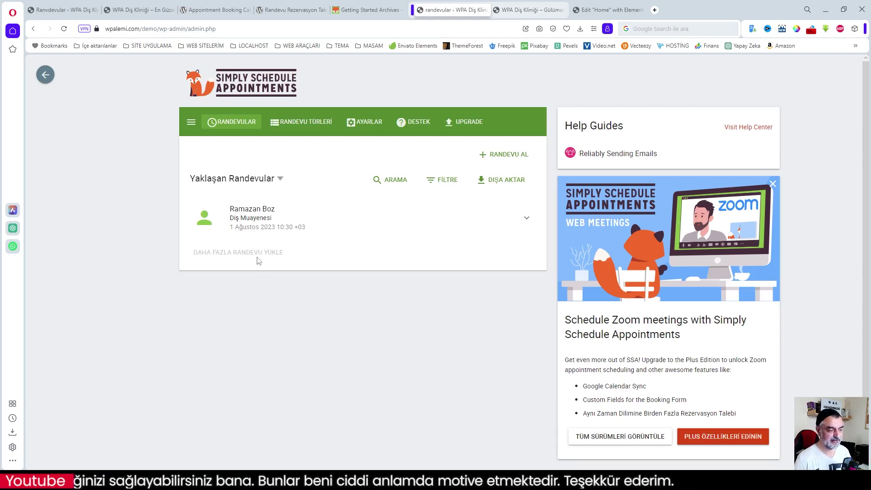
pyautogui.scroll(-1, 316, 262)
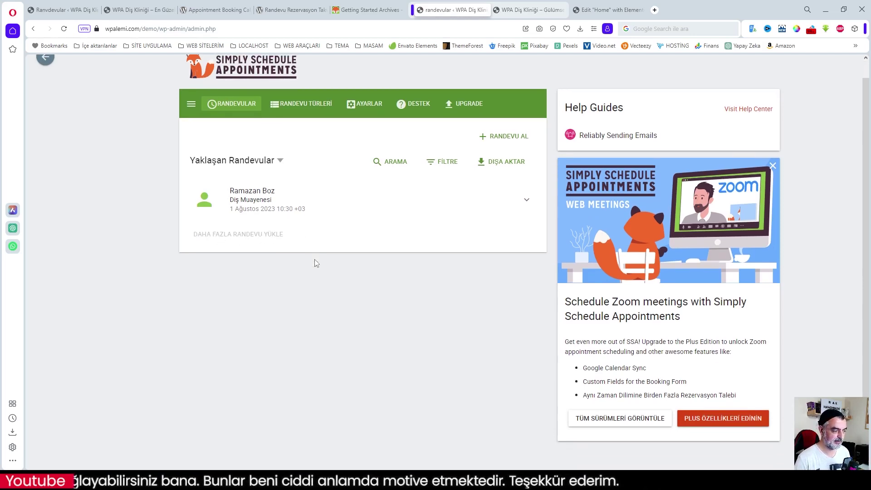
pyautogui.click(525, 202)
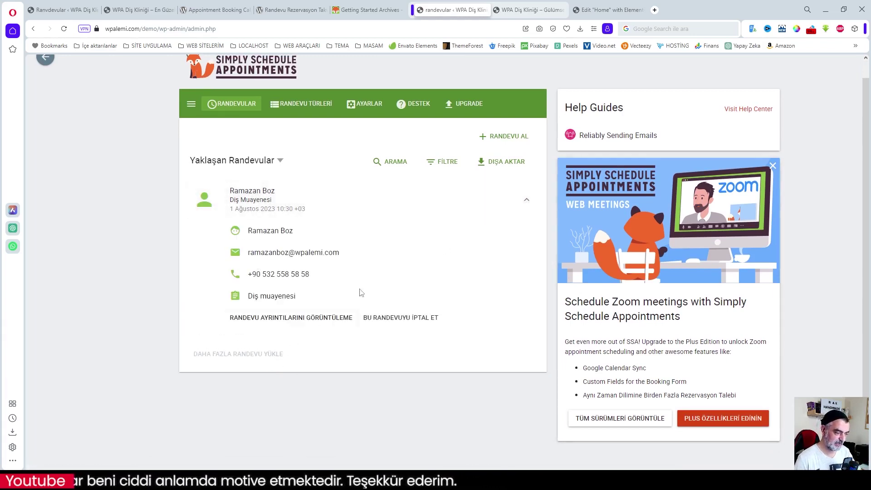
pyautogui.click(505, 137)
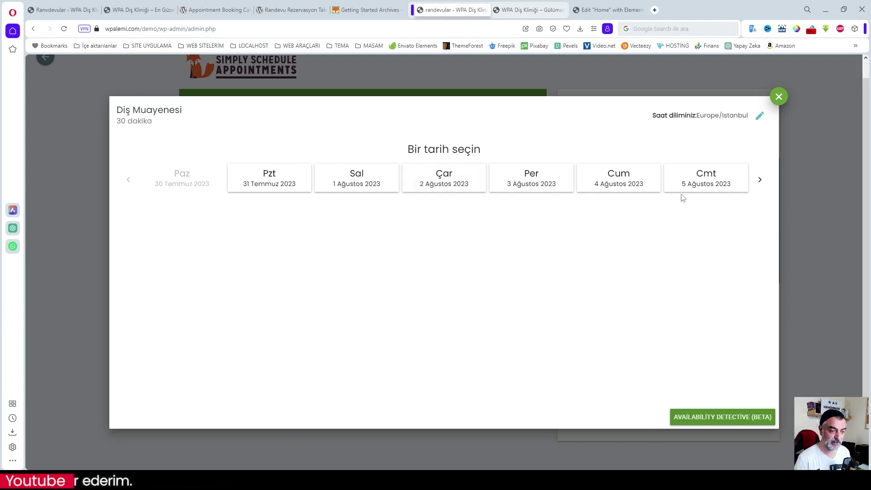
pyautogui.click(685, 179)
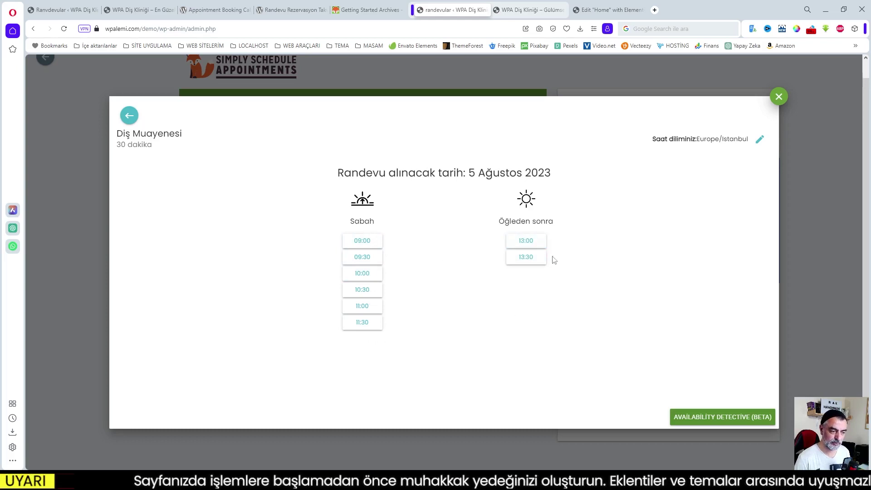
# - Book the 13:00 slot with the patient's name, e-mail, phone number and note 'Kanal tedavisi'
pyautogui.click(531, 245)
pyautogui.click(328, 185)
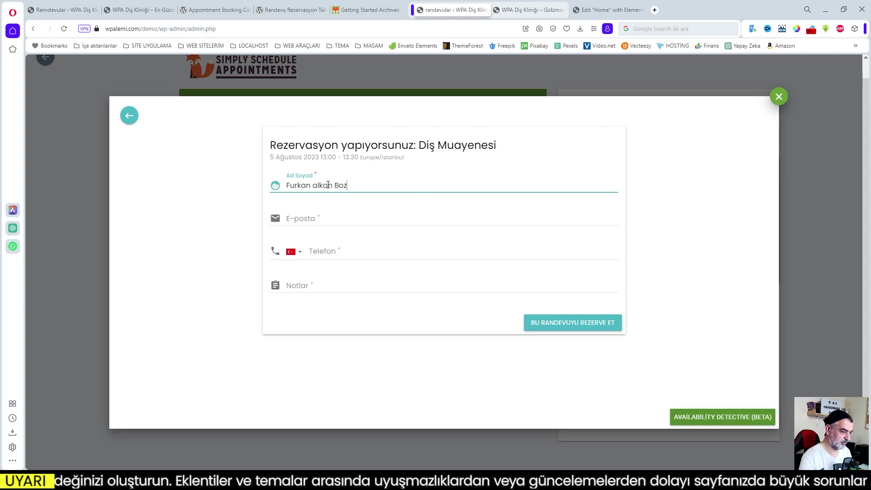
pyautogui.click(328, 219)
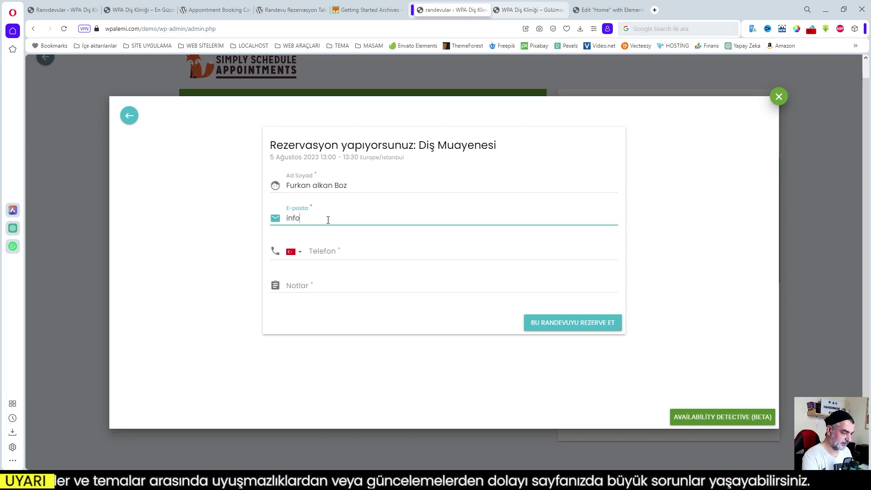
pyautogui.write('wp')
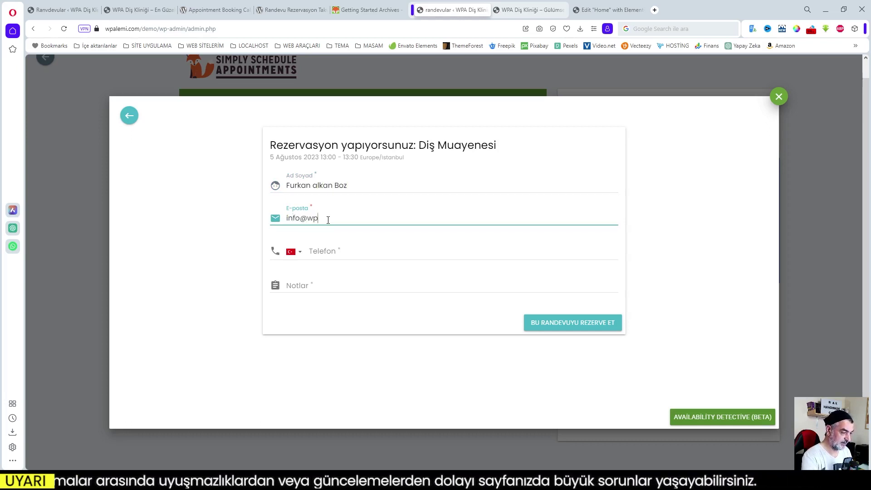
pyautogui.write('alemi.com')
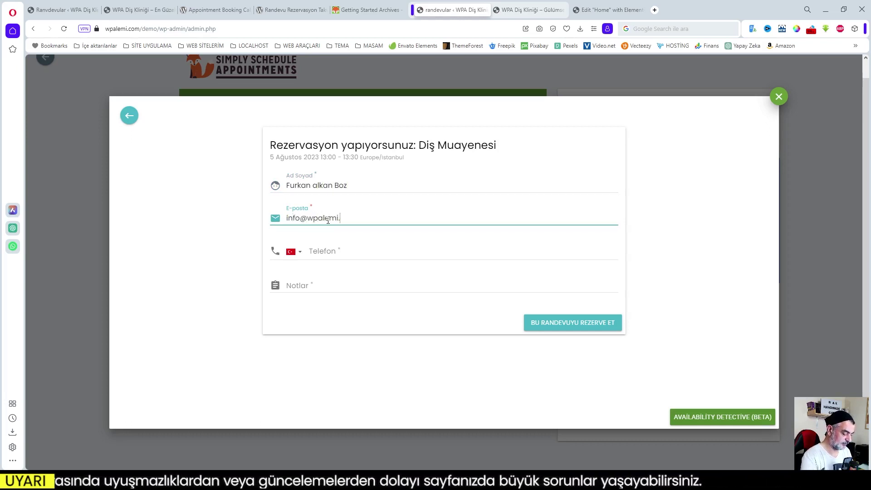
pyautogui.click(333, 252)
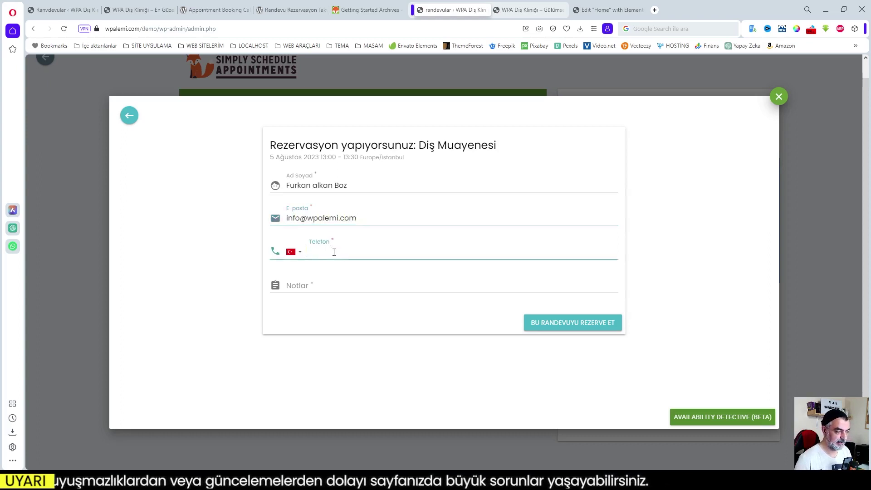
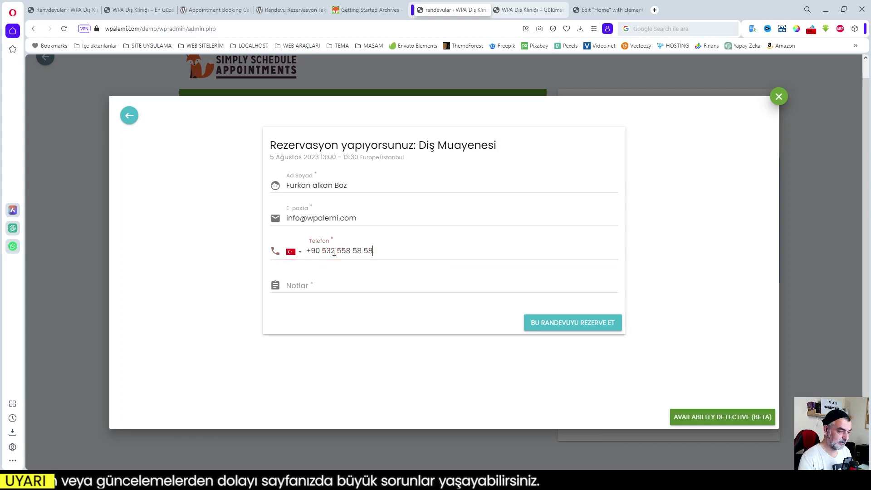
pyautogui.click(320, 289)
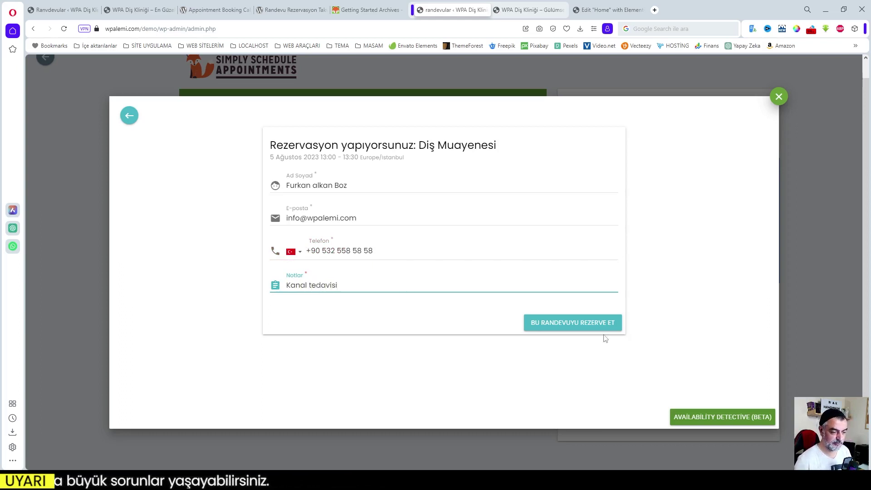
pyautogui.click(570, 323)
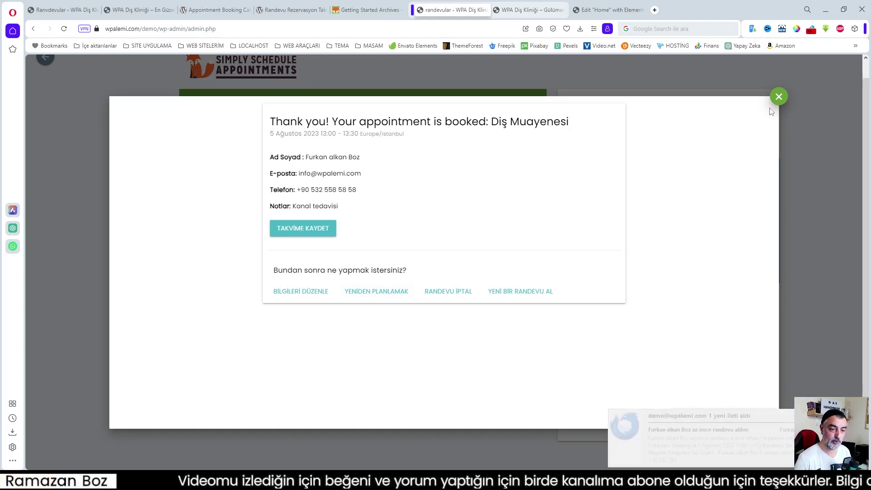
# - Close the confirmation, verify two upcoming appointments are listed, and go to Randevu Türleri
pyautogui.click(778, 96)
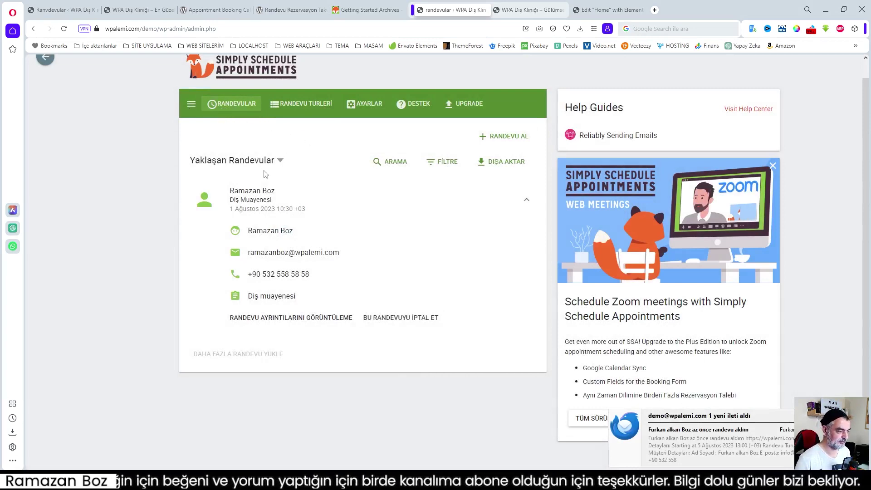
pyautogui.click(279, 161)
pyautogui.click(68, 86)
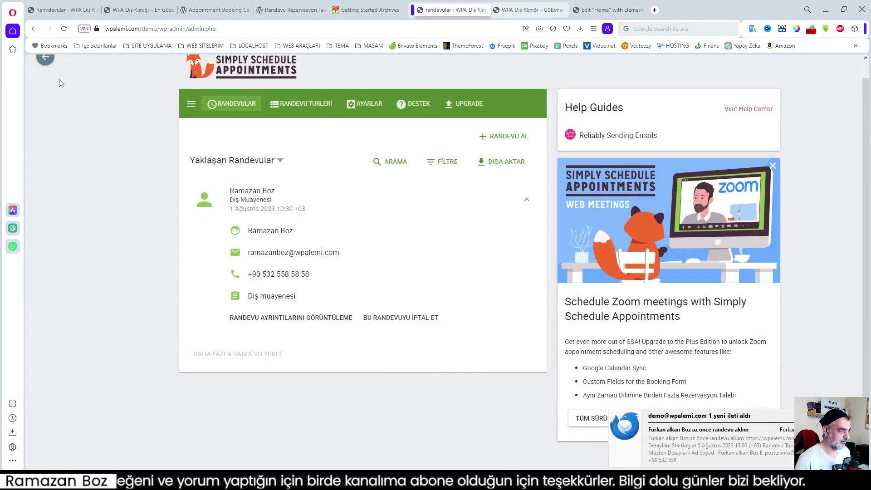
pyautogui.click(191, 104)
pyautogui.click(93, 75)
pyautogui.click(231, 128)
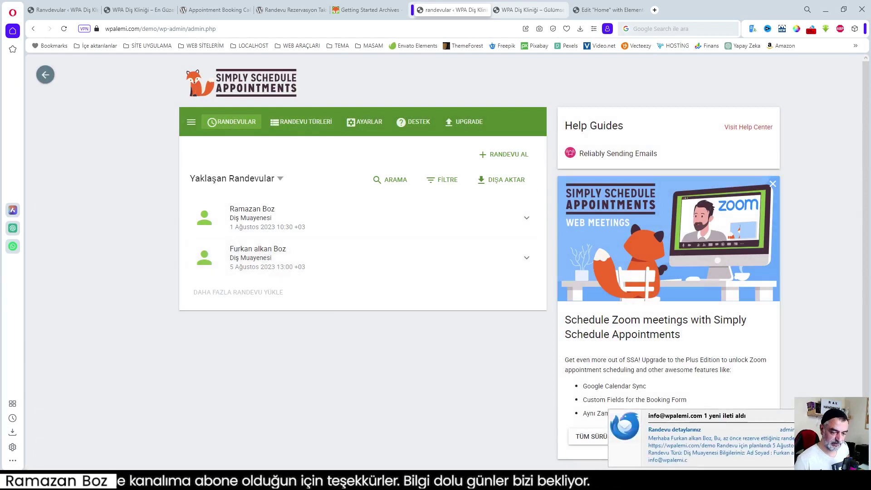
pyautogui.click(299, 128)
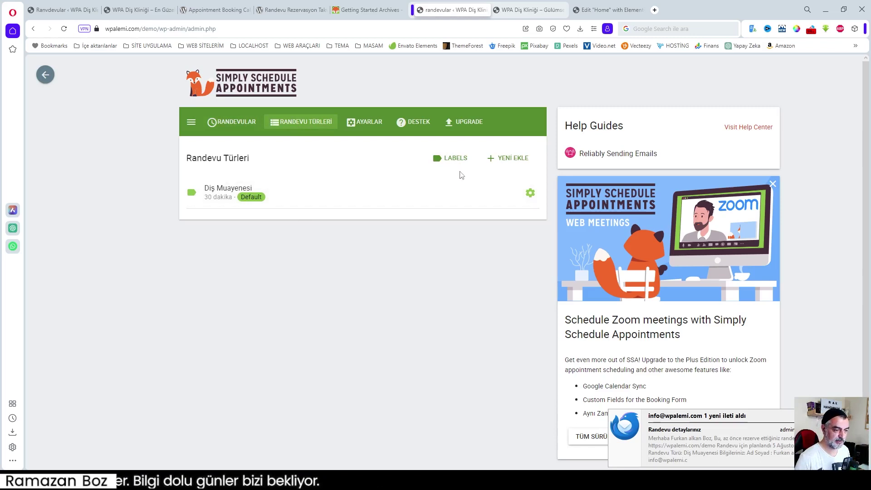
# - Cancel a new appointment type, then open a copy of Diş Muayenesi and select its name
pyautogui.click(510, 158)
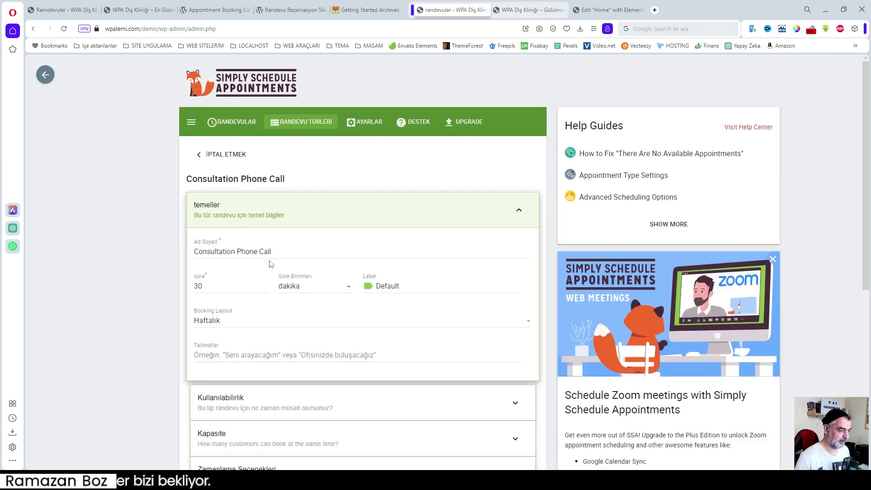
pyautogui.click(203, 154)
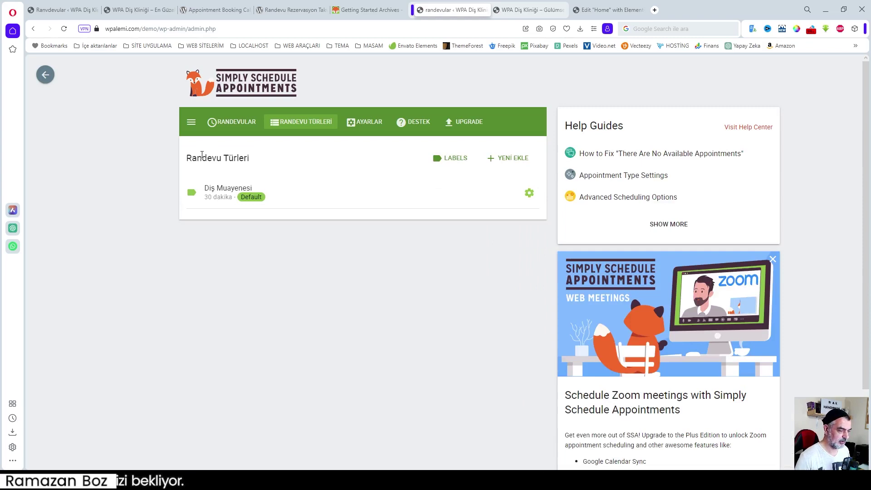
pyautogui.click(529, 193)
pyautogui.click(524, 217)
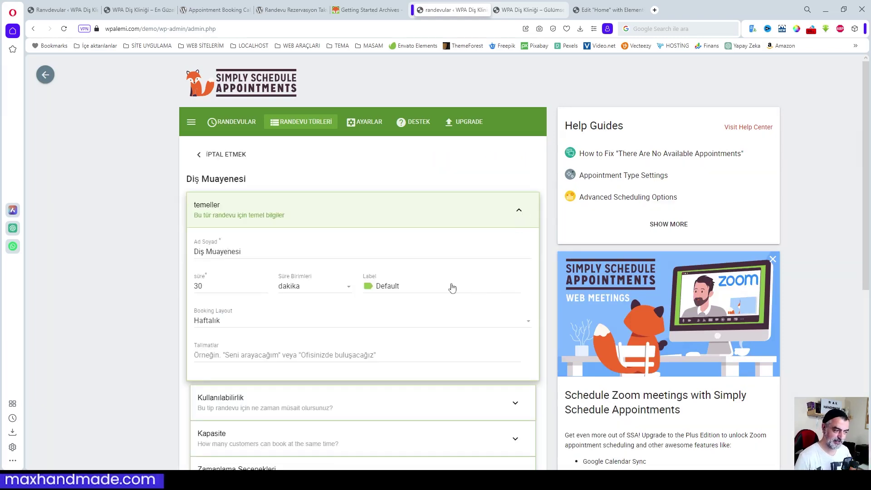
pyautogui.scroll(-7, 352, 300)
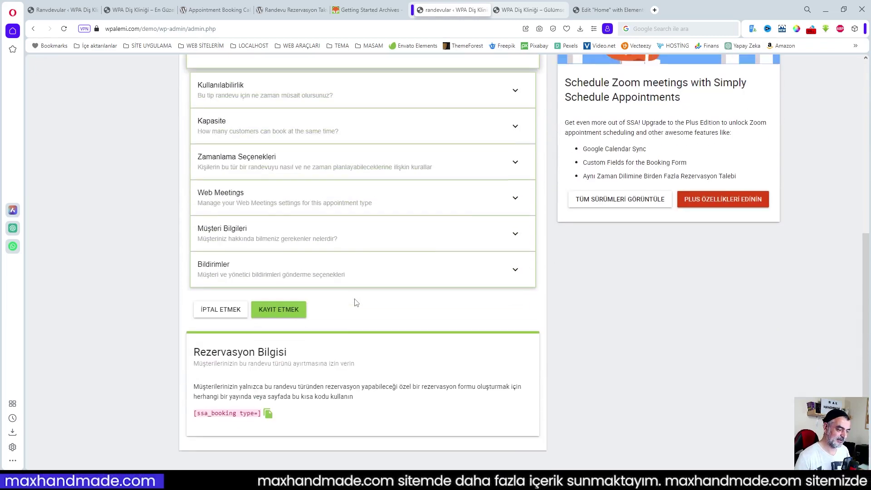
pyautogui.scroll(7, 362, 304)
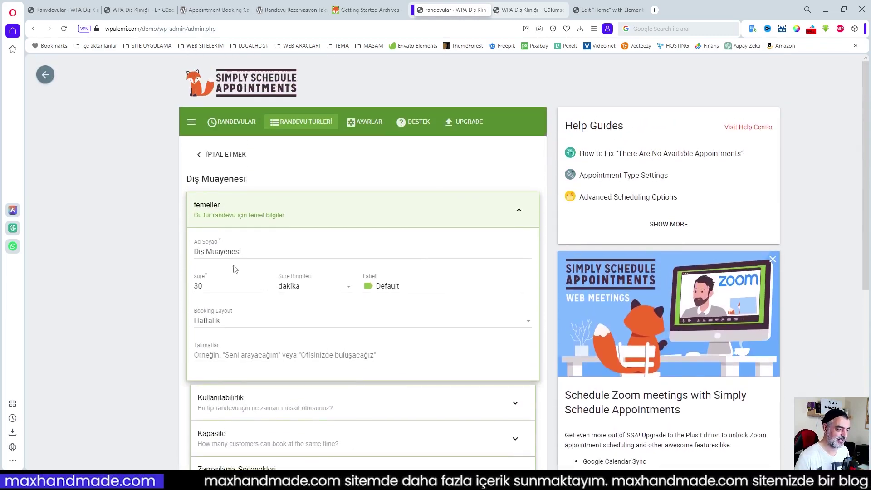
pyautogui.moveTo(246, 253); pyautogui.dragTo(171, 258)
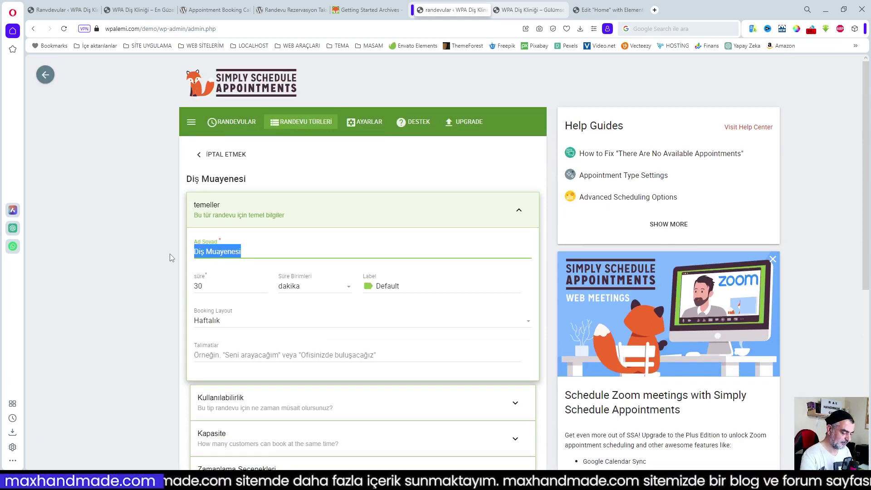
# - Name the copied appointment type 'Diş Temizleme' and set its duration to 1 saat
pyautogui.write('Diş')
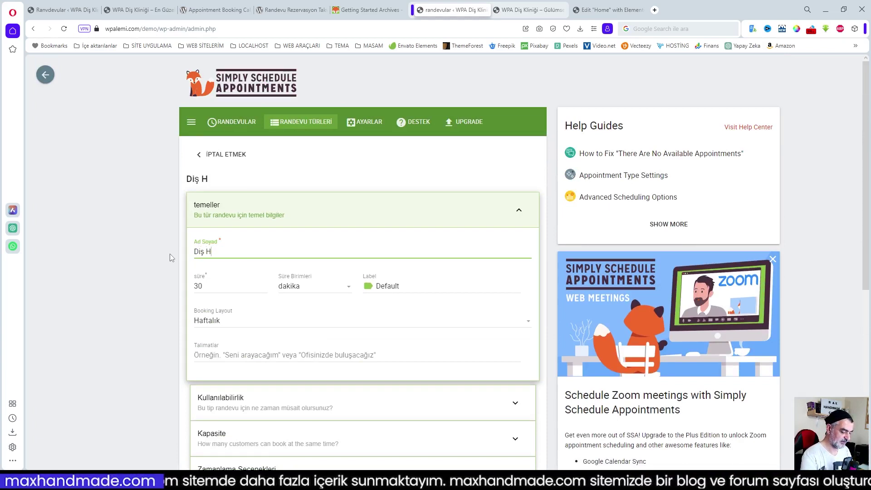
pyautogui.write(' Temizleme')
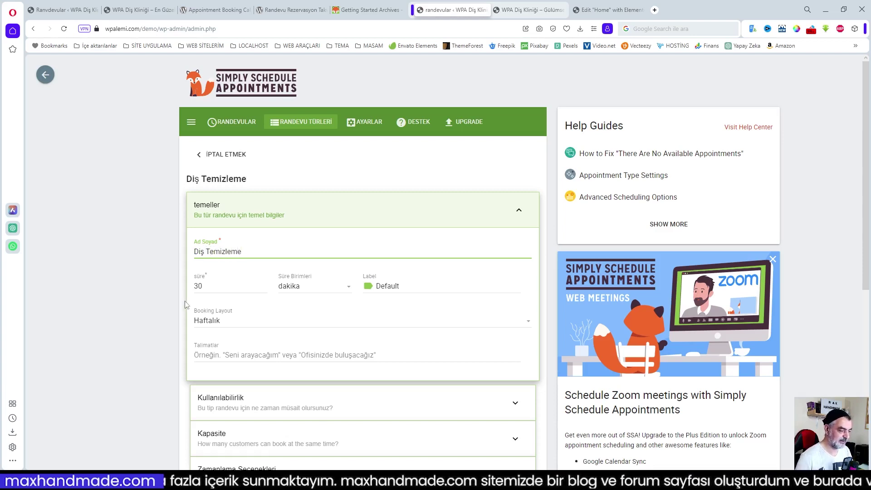
pyautogui.press('Tab')
pyautogui.write('15')
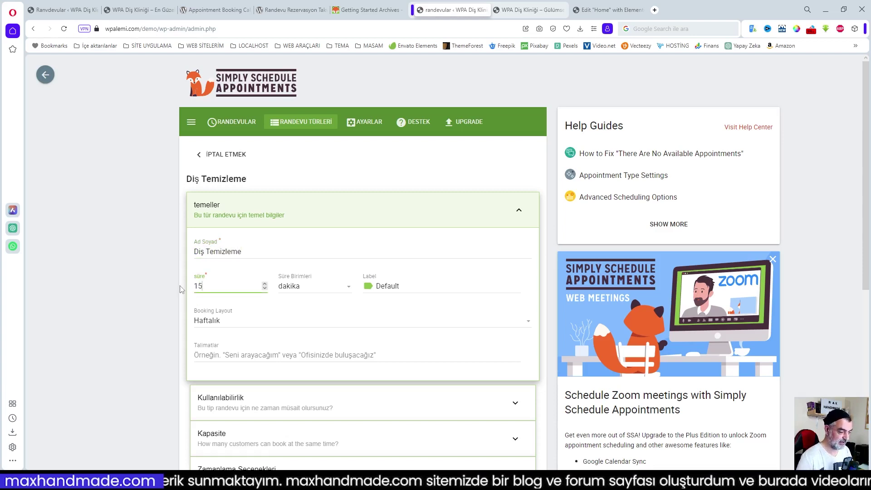
pyautogui.doubleClick(191, 288)
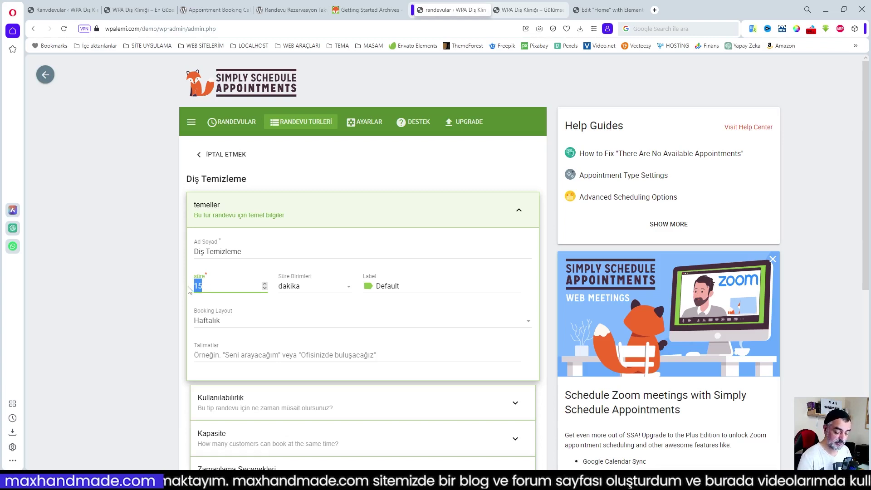
pyautogui.write('1')
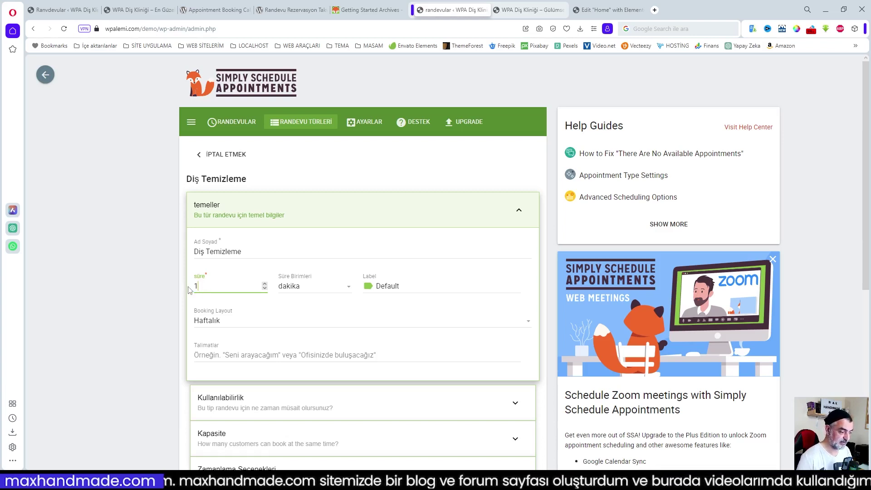
pyautogui.click(325, 287)
pyautogui.click(307, 313)
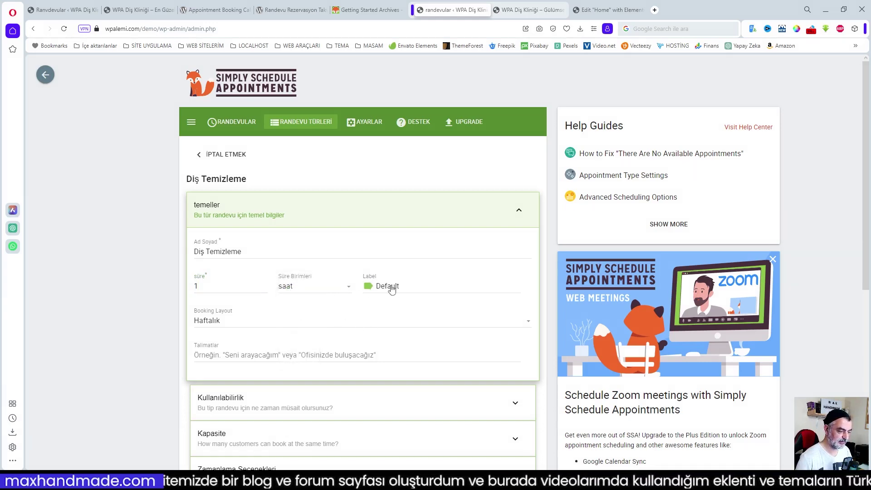
pyautogui.click(390, 287)
# - Add a blue label named 'Temizleme' and apply it to Diş Temizleme
pyautogui.click(420, 339)
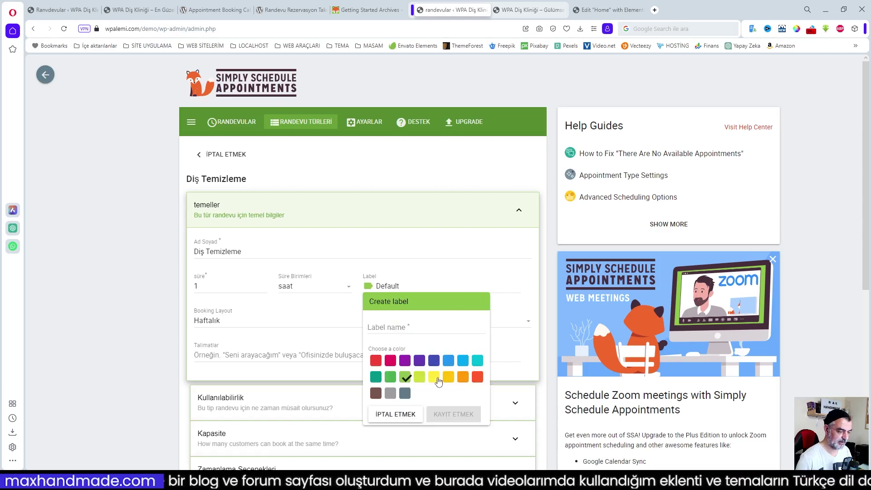
pyautogui.click(448, 361)
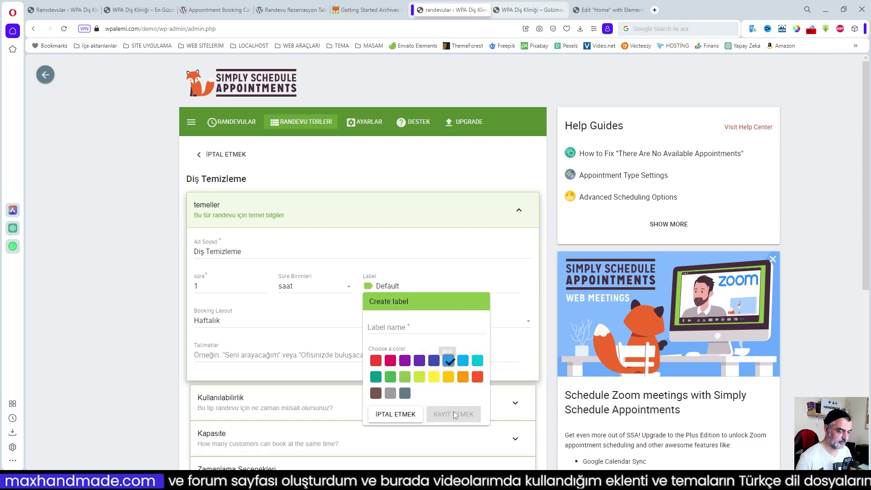
pyautogui.click(406, 327)
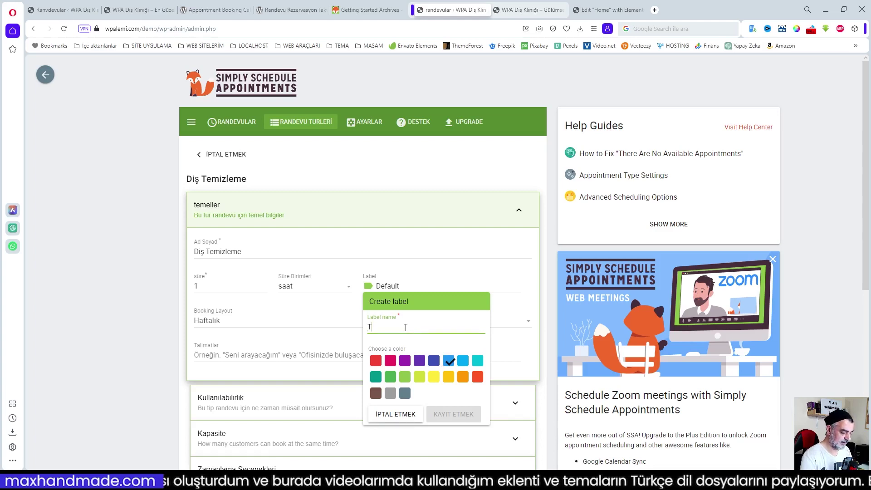
pyautogui.write('Temşizl')
pyautogui.press('BackSpace')
pyautogui.press('BackSpace')
pyautogui.press('BackSpace')
pyautogui.press('BackSpace')
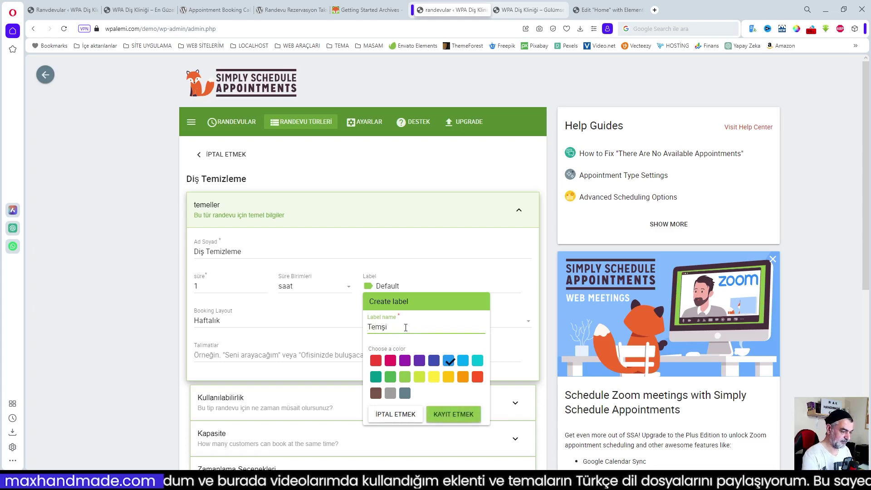
pyautogui.write('izleme')
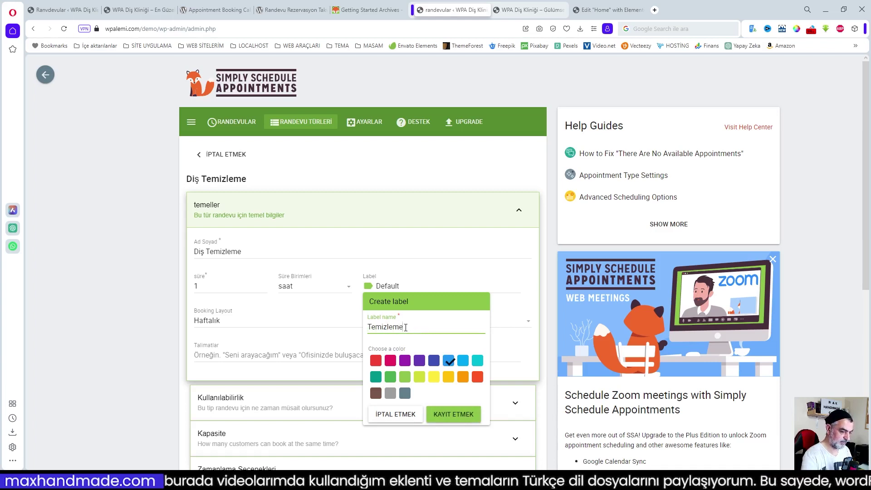
pyautogui.click(452, 410)
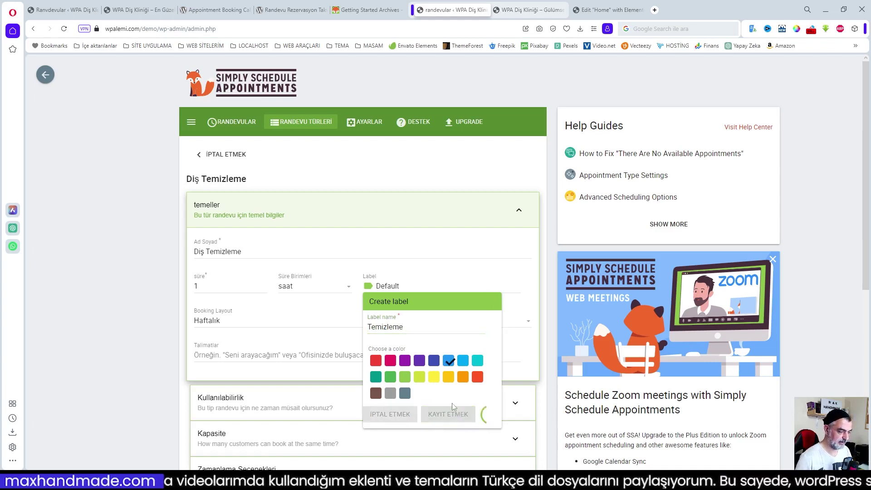
pyautogui.click(452, 274)
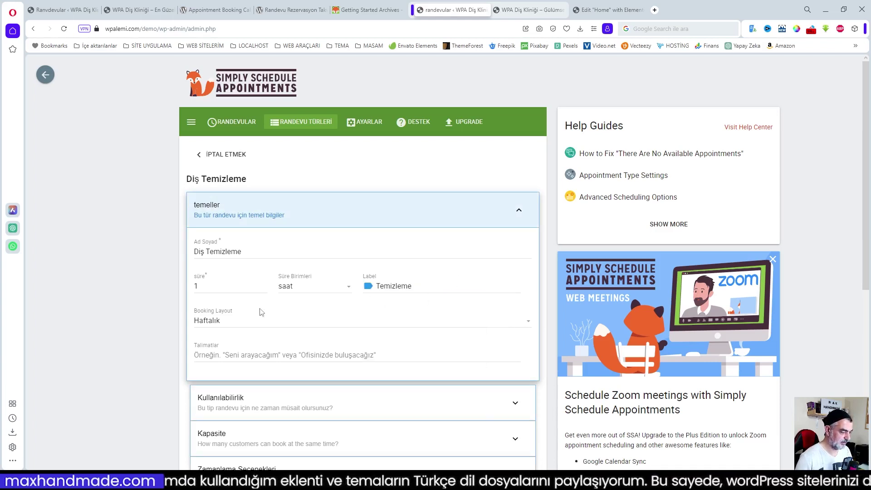
# - Switch the booking layout to Aylık and add the instruction 'Randevu tarihinizden önce size cep telefonunuzdan ulaşılacak.'
pyautogui.click(217, 322)
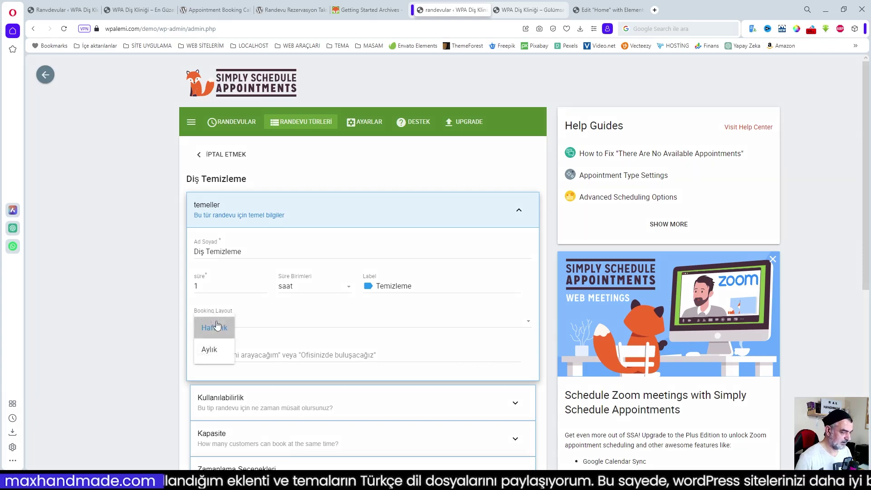
pyautogui.click(212, 350)
pyautogui.click(433, 361)
pyautogui.scroll(-1, 447, 360)
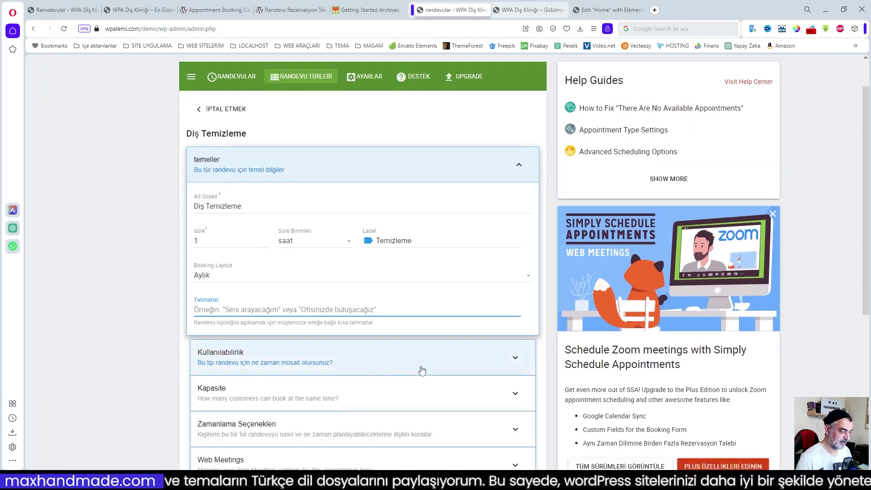
pyautogui.scroll(-2, 418, 371)
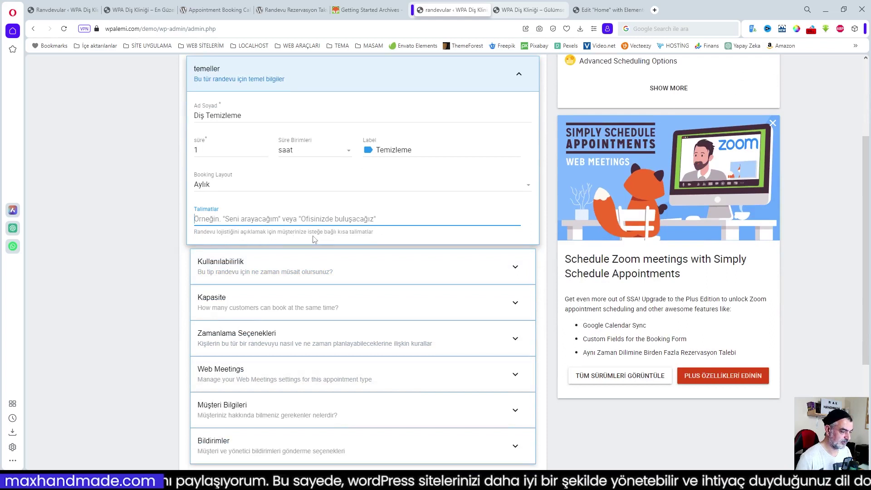
pyautogui.scroll(-1, 369, 280)
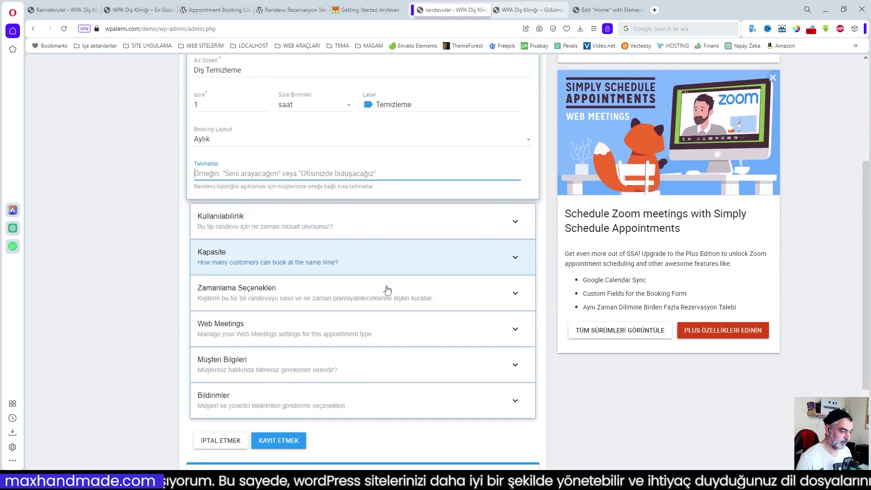
pyautogui.scroll(2, 367, 278)
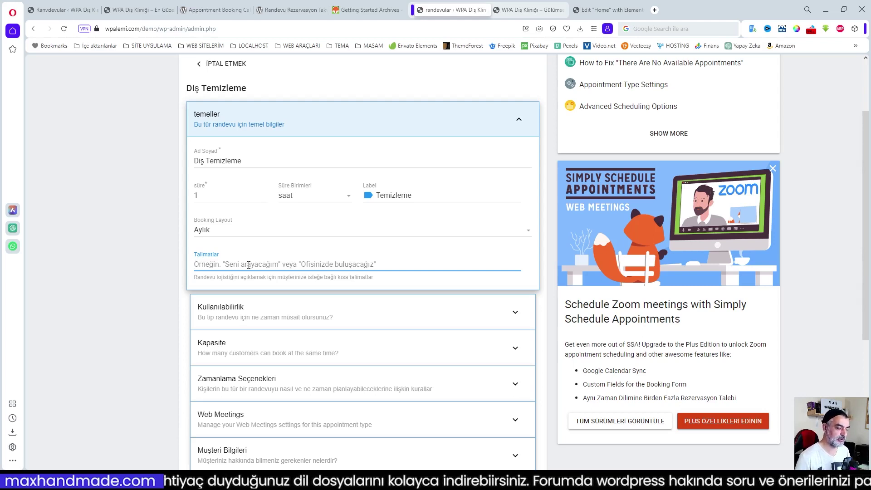
pyautogui.write('Ra')
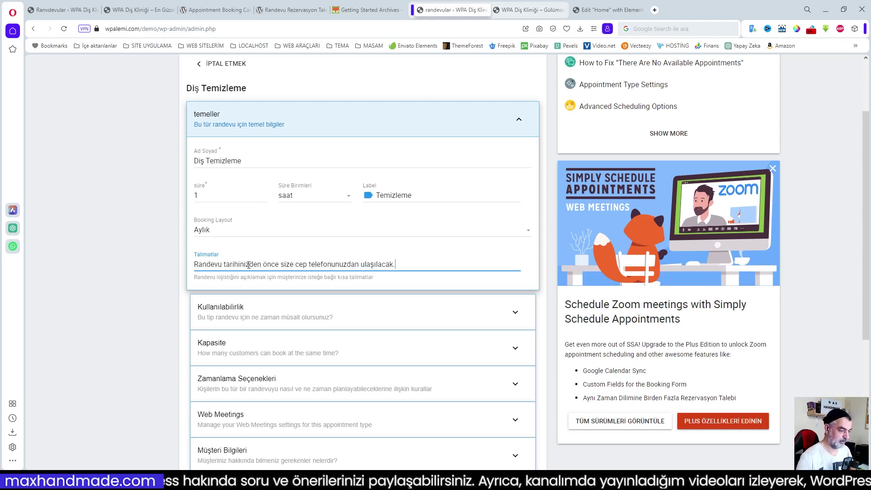
pyautogui.scroll(-1, 249, 292)
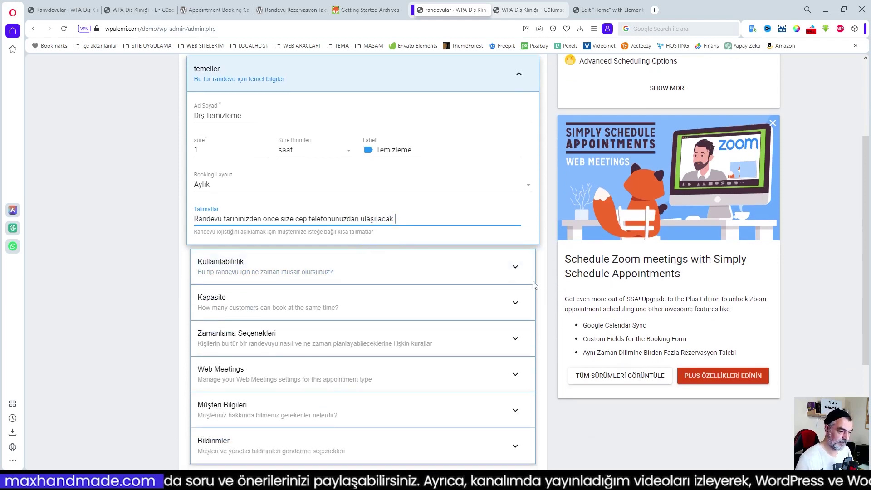
pyautogui.click(512, 272)
# - Clear the 16:00, 09:00 and Cumartesi slots and offer start times every 60 dakika
pyautogui.scroll(-4, 503, 285)
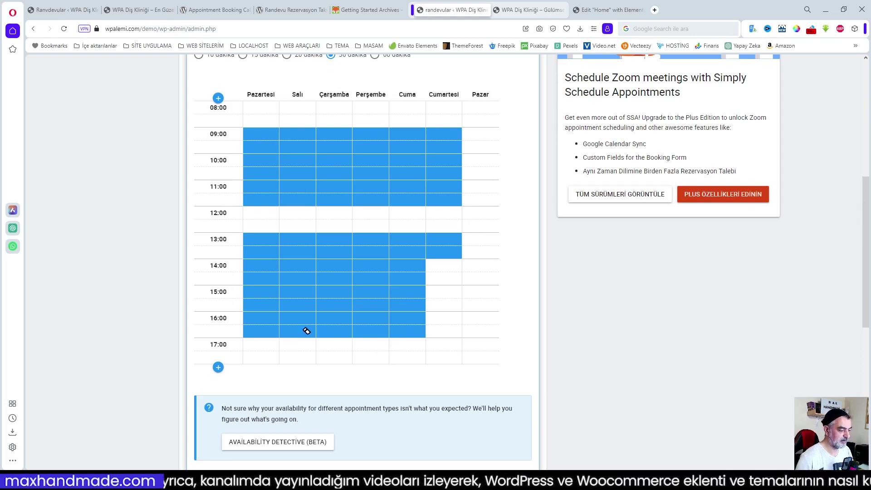
pyautogui.moveTo(263, 321)
pyautogui.mouseDown()
pyautogui.moveTo(372, 323)
pyautogui.moveTo(406, 334)
pyautogui.mouseUp()
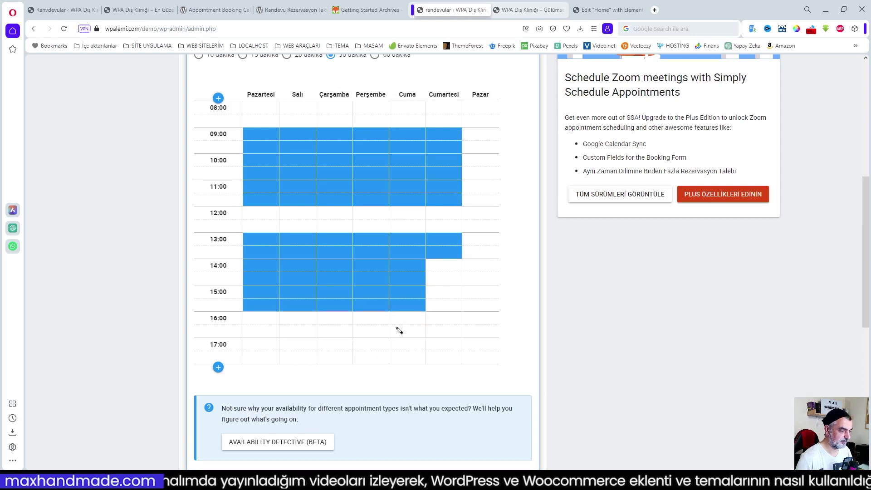
pyautogui.moveTo(261, 135); pyautogui.dragTo(455, 146)
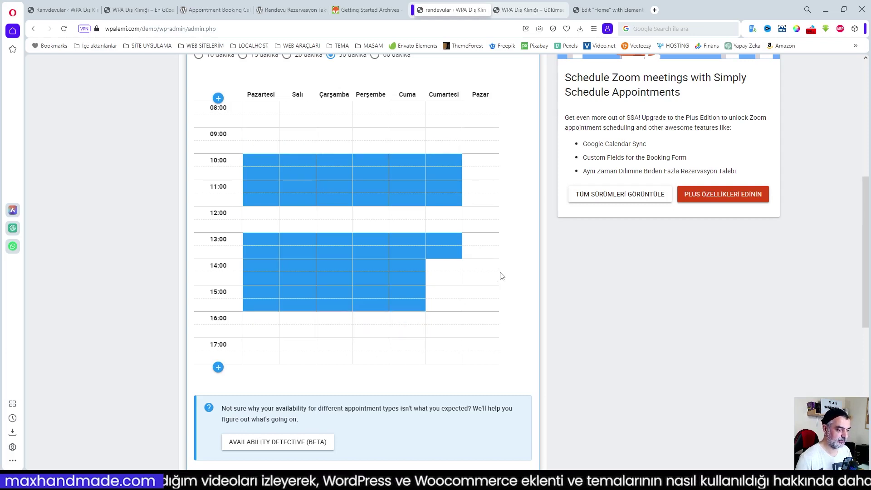
pyautogui.moveTo(445, 158); pyautogui.dragTo(457, 261)
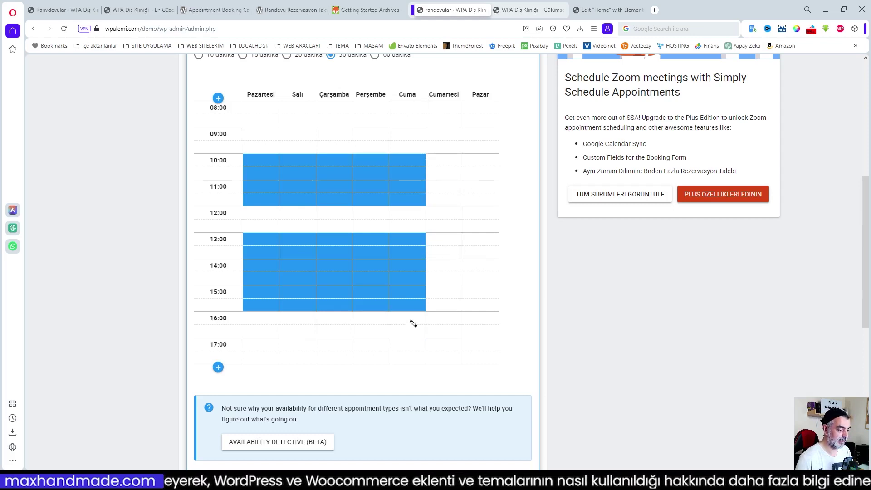
pyautogui.scroll(4, 448, 270)
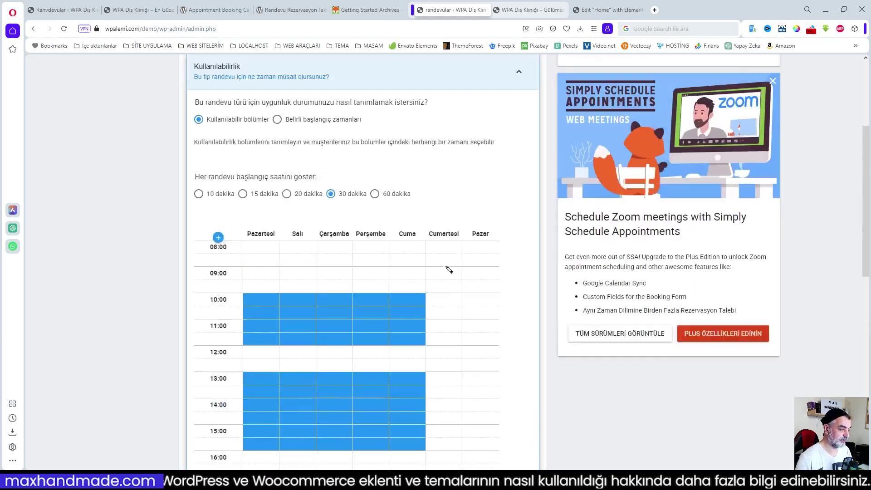
pyautogui.click(374, 236)
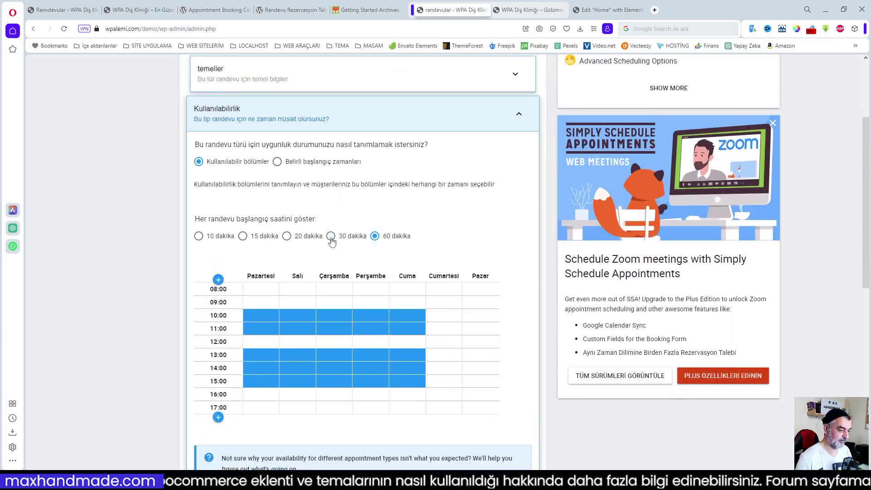
pyautogui.scroll(3, 401, 243)
pyautogui.scroll(-4, 401, 243)
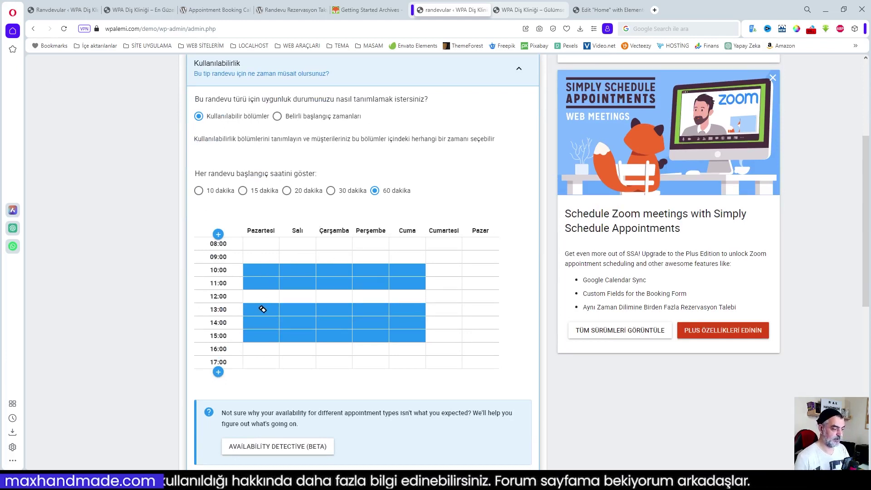
pyautogui.scroll(-3, 394, 336)
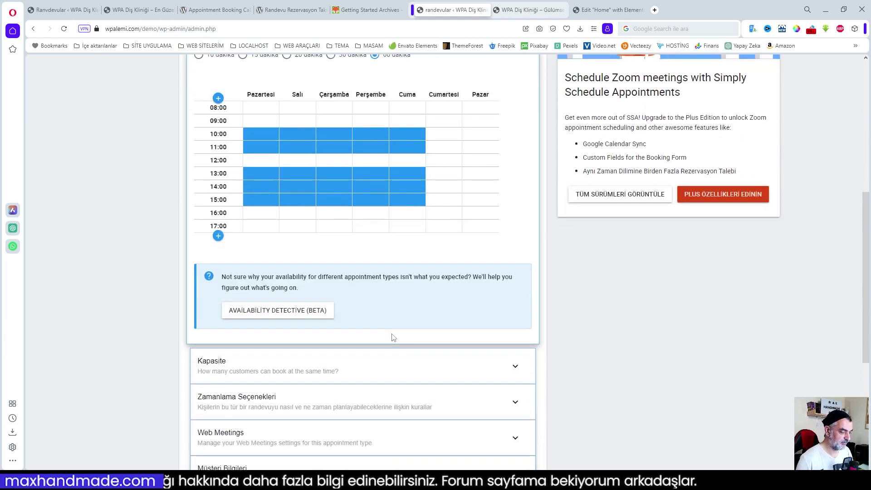
pyautogui.scroll(-1, 399, 355)
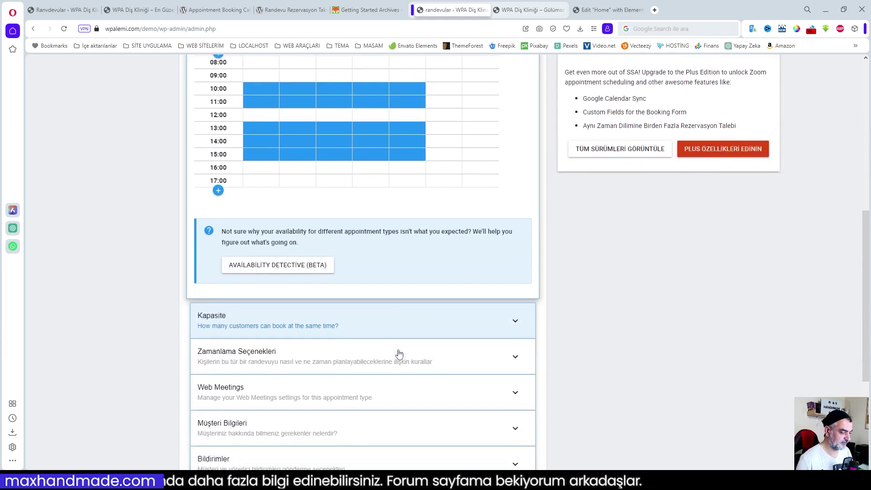
pyautogui.scroll(3, 492, 334)
pyautogui.scroll(-5, 491, 334)
# - In Zamanlama Seçenekleri, lower the daily appointment maximum from 10 to 5
pyautogui.click(516, 239)
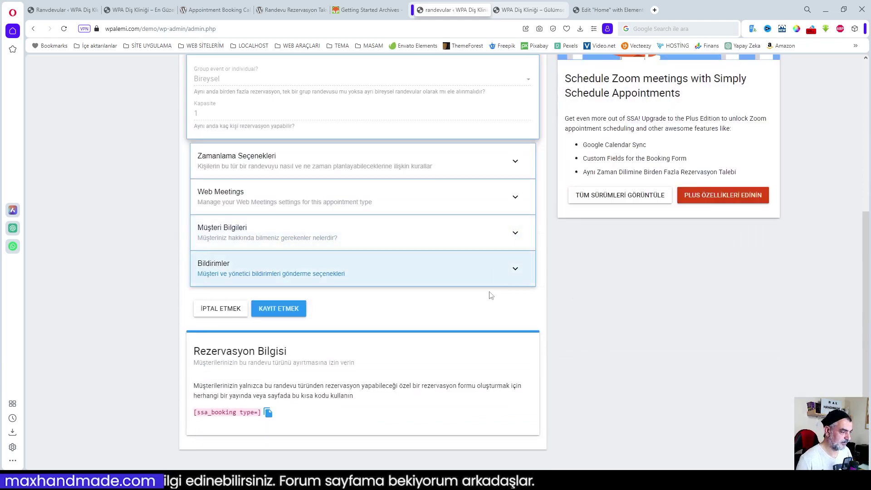
pyautogui.scroll(4, 480, 301)
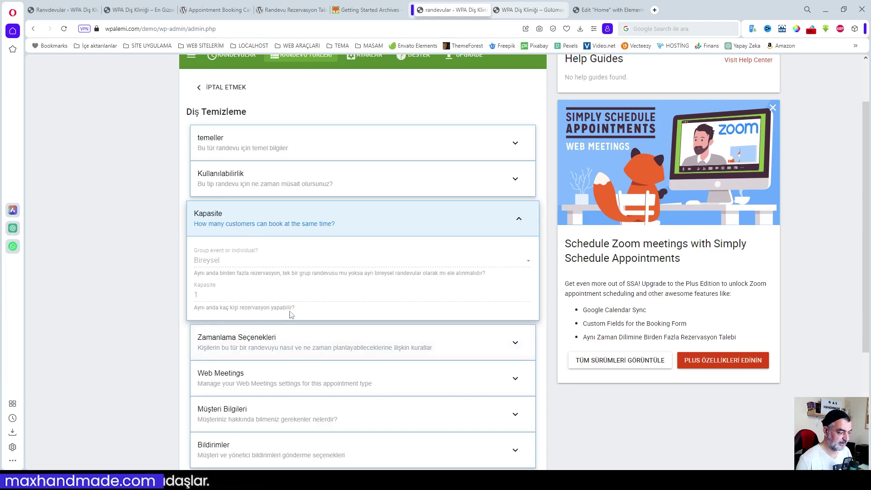
pyautogui.click(520, 219)
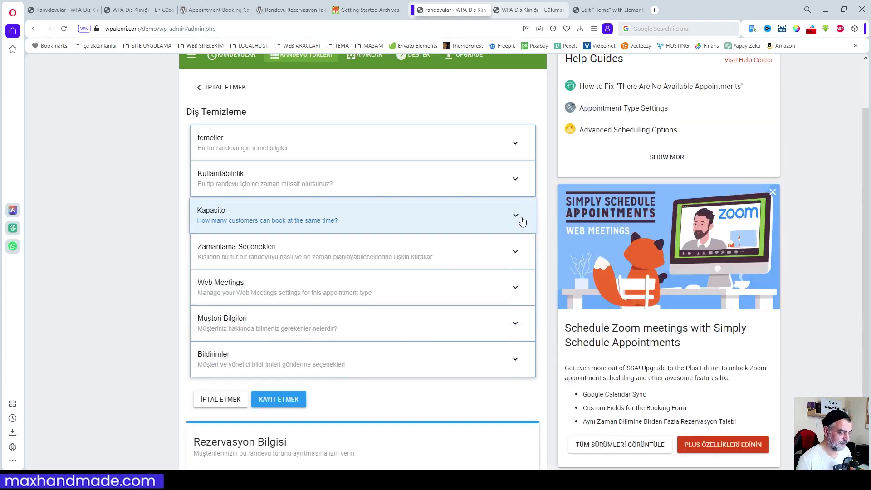
pyautogui.click(516, 252)
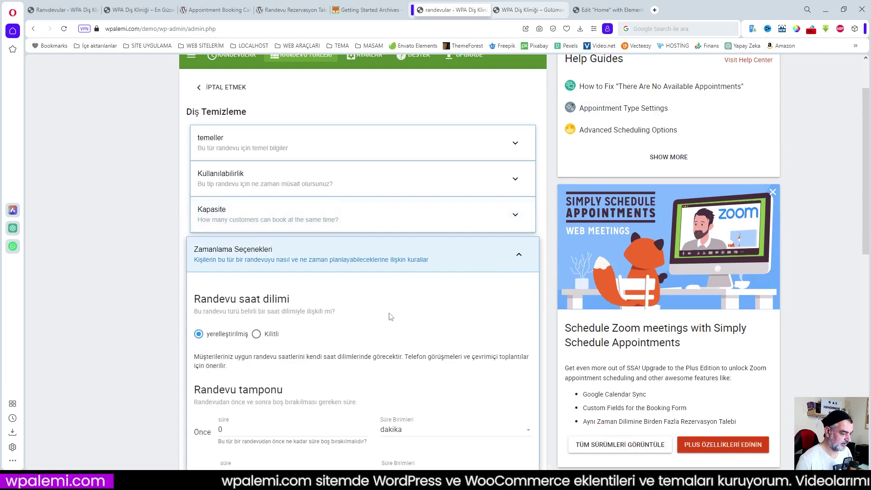
pyautogui.scroll(-2, 377, 308)
pyautogui.scroll(-3, 228, 261)
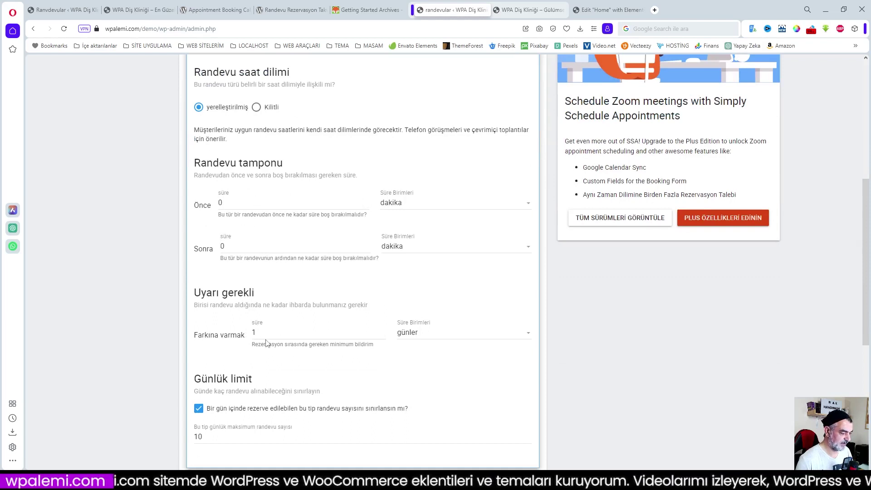
pyautogui.scroll(-1, 268, 334)
pyautogui.scroll(-1, 276, 331)
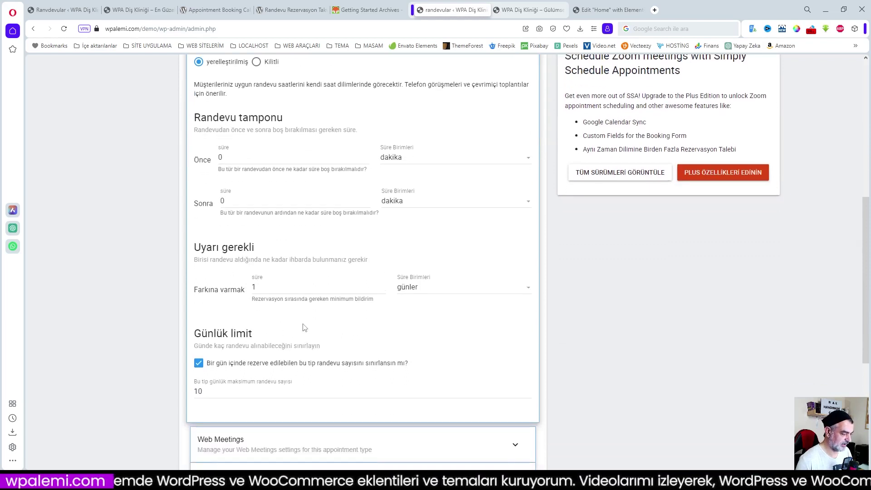
pyautogui.scroll(-2, 304, 328)
pyautogui.moveTo(202, 300); pyautogui.dragTo(180, 307)
pyautogui.write('5')
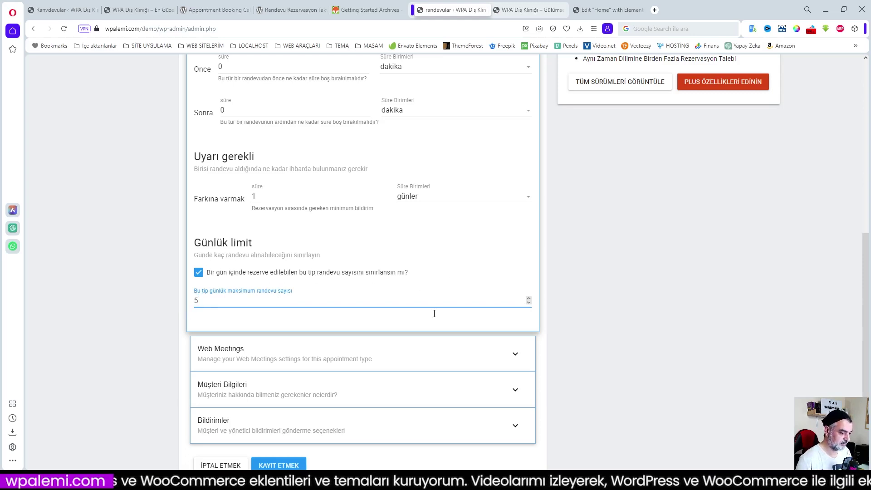
pyautogui.scroll(-2, 451, 302)
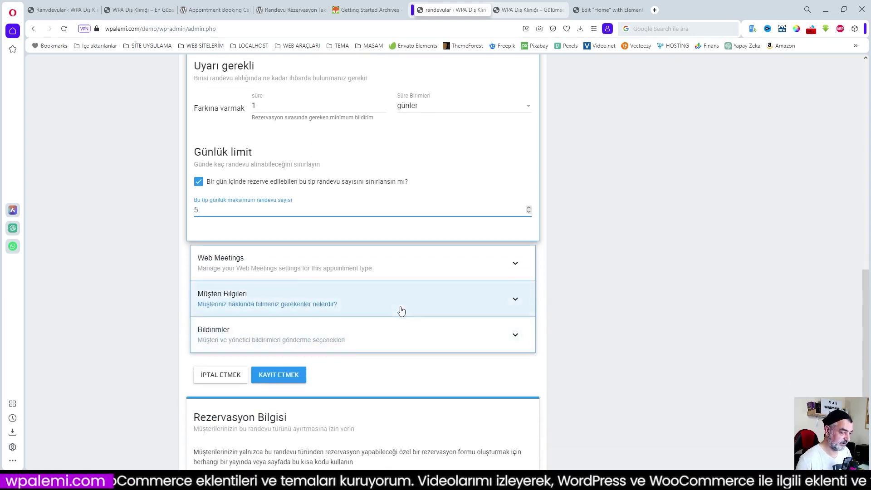
# - Expand the Web Meetings section to review its options
pyautogui.click(515, 265)
pyautogui.scroll(-5, 516, 267)
pyautogui.scroll(1, 438, 287)
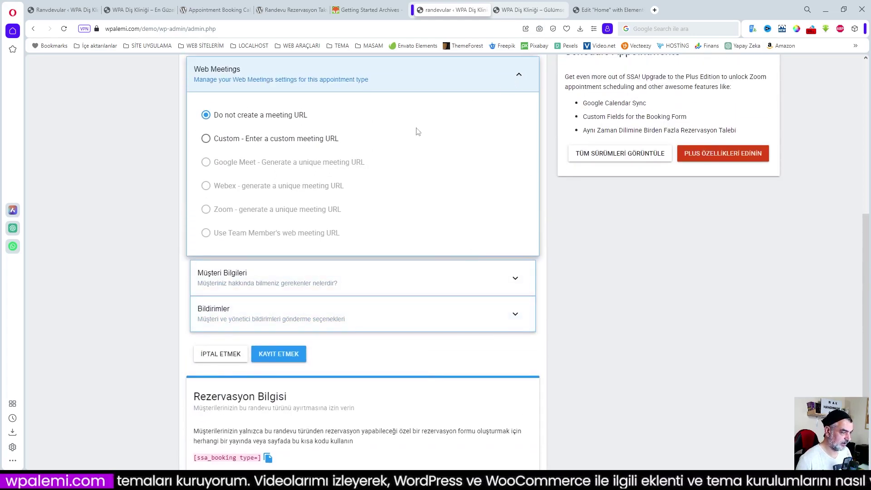
pyautogui.scroll(2, 271, 163)
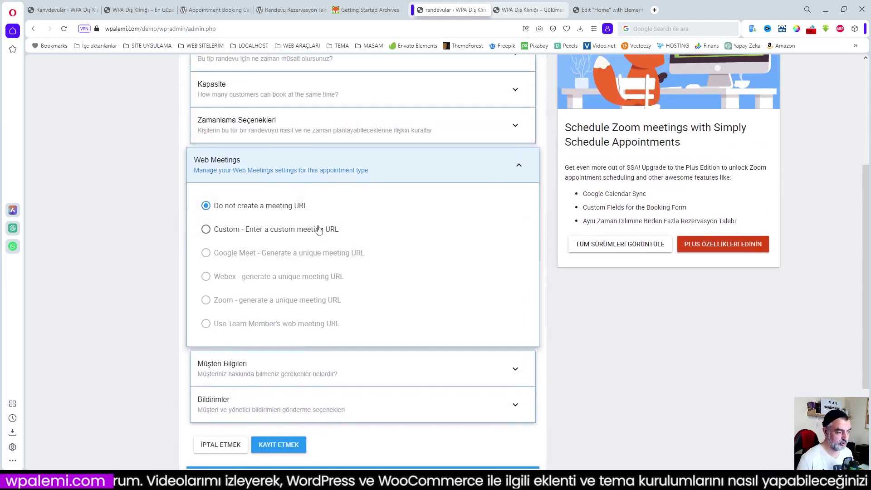
# - Set Web Meetings to 'Custom - Enter a custom meeting URL' and collapse that section
pyautogui.click(207, 229)
pyautogui.scroll(-2, 381, 330)
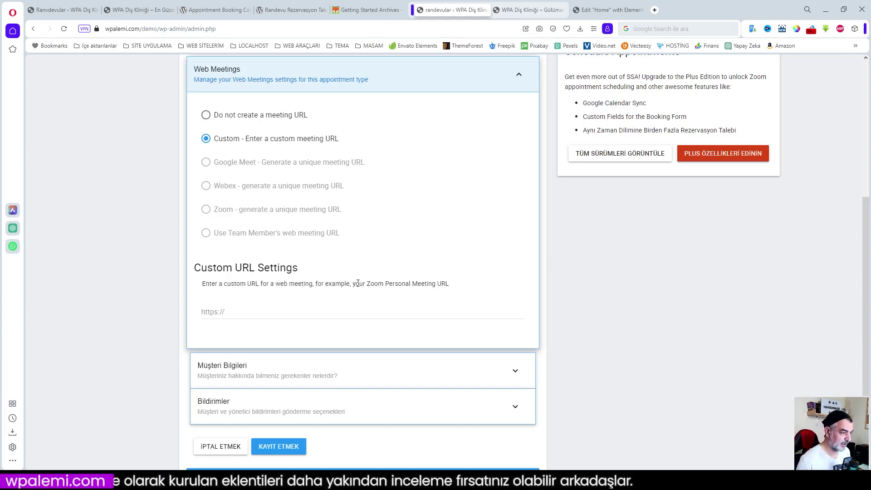
pyautogui.scroll(4, 386, 283)
pyautogui.scroll(-5, 388, 287)
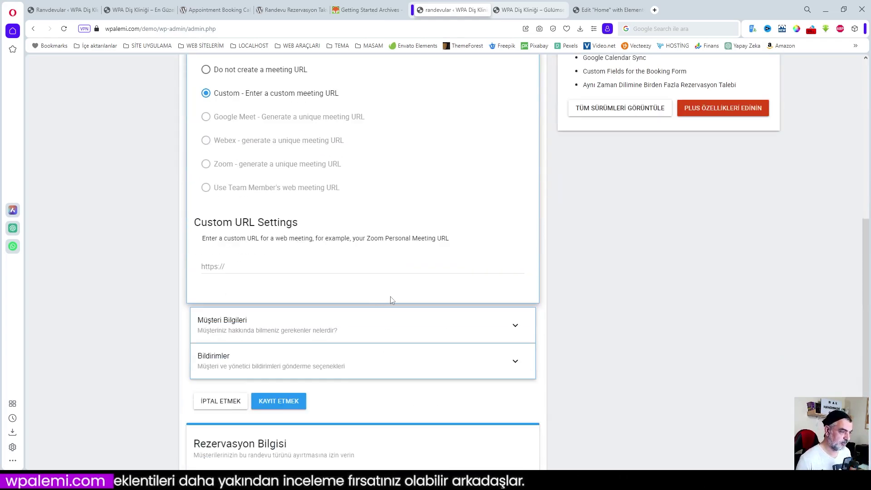
pyautogui.scroll(3, 392, 300)
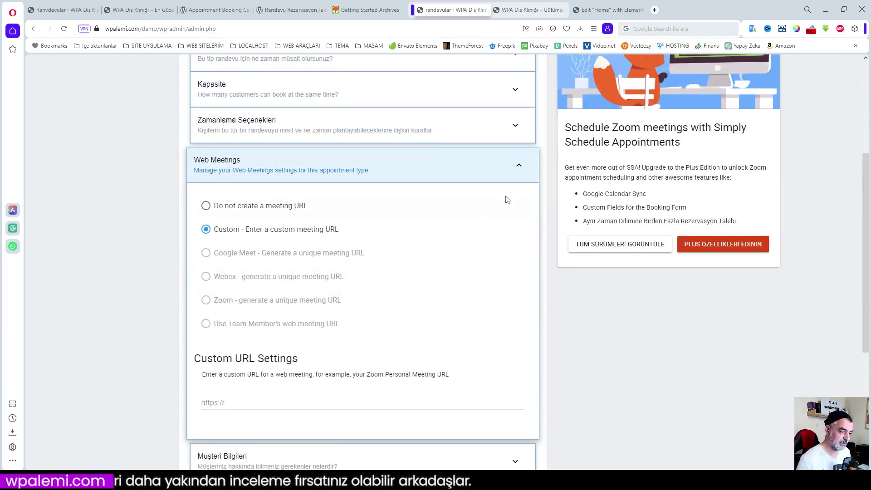
pyautogui.click(517, 168)
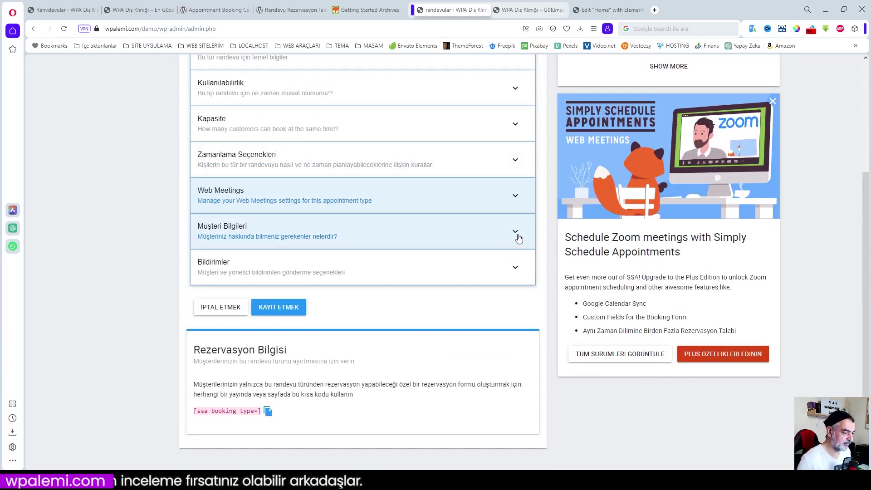
# - Expand and review the Müşteri Bilgileri customer field settings, then collapse them
pyautogui.click(516, 234)
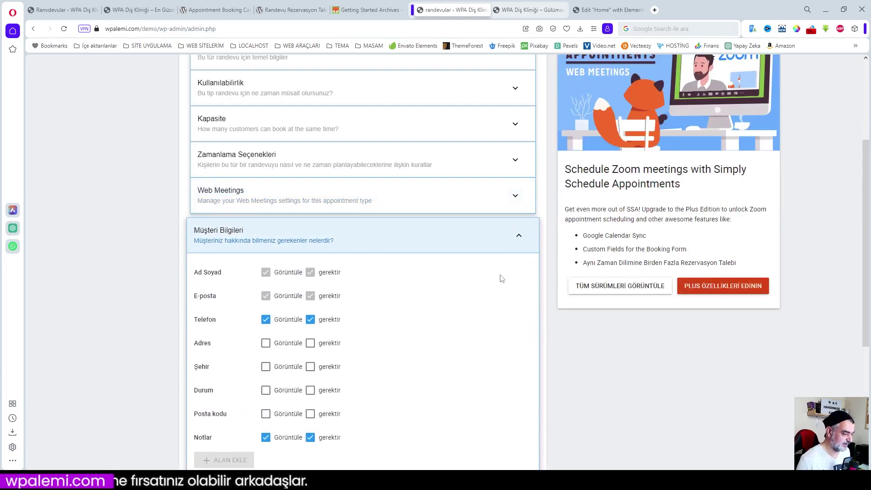
pyautogui.scroll(-3, 500, 278)
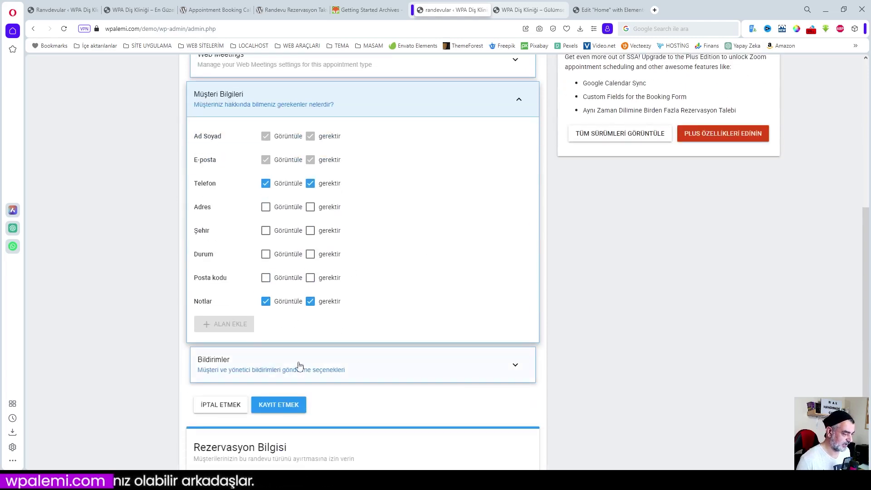
pyautogui.click(521, 100)
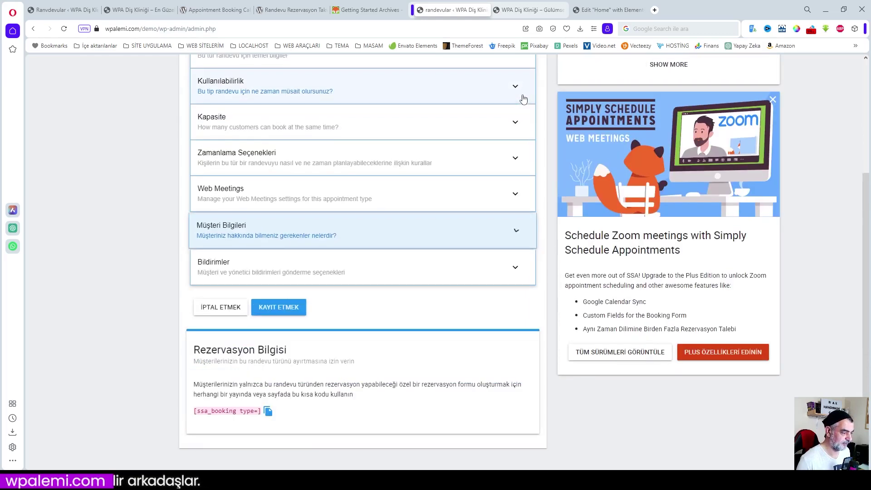
# - Review the Bildirimler email notifications, keep editing, and save the Diş Temizleme type with KAYIT ETMEK
pyautogui.click(515, 271)
pyautogui.scroll(-3, 513, 273)
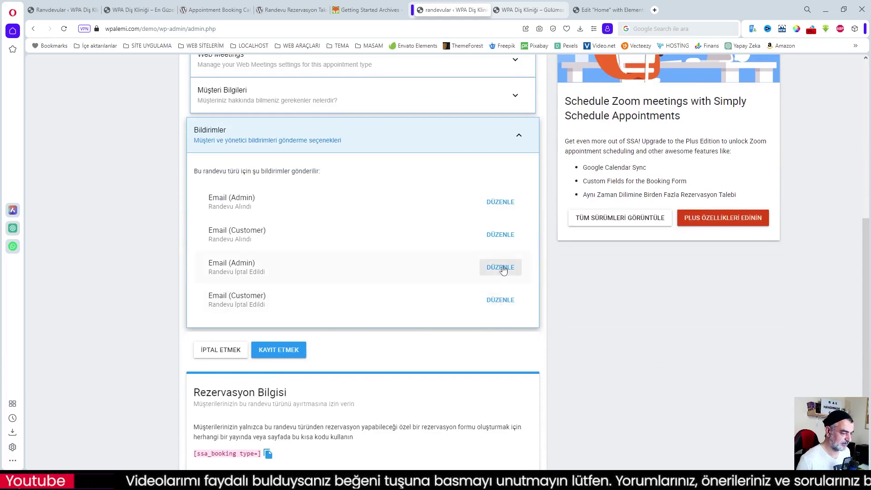
pyautogui.click(499, 234)
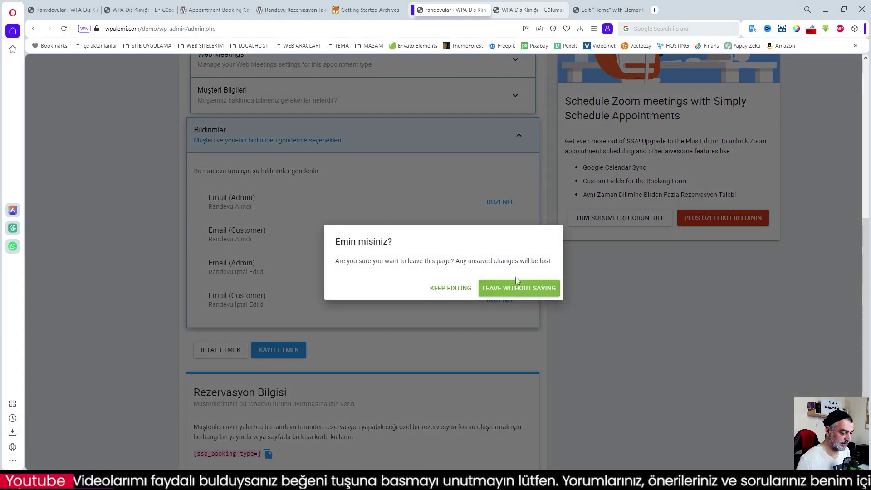
pyautogui.click(460, 290)
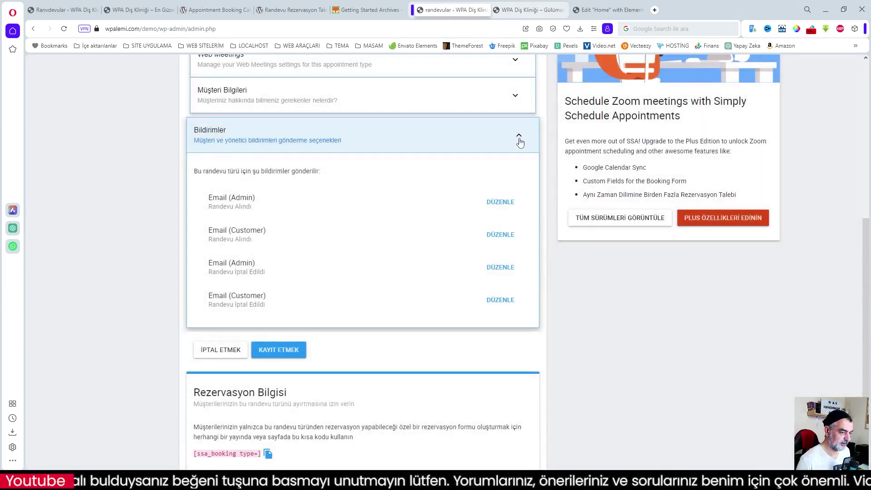
pyautogui.click(519, 139)
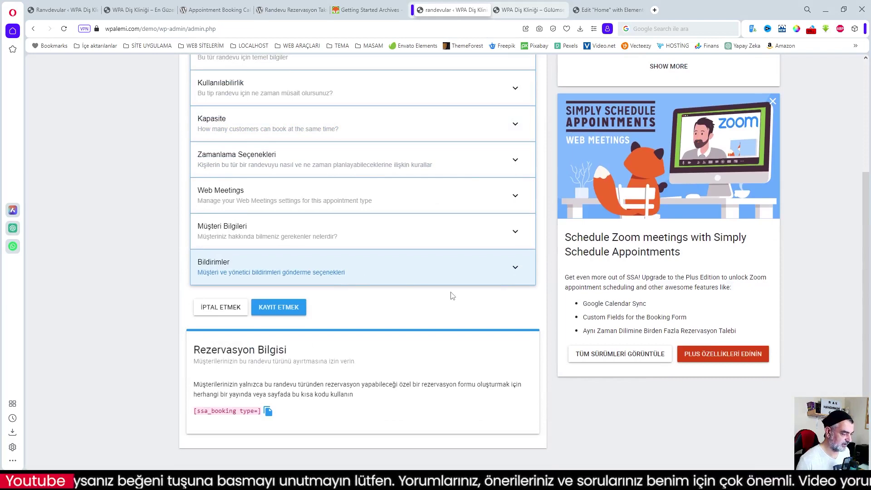
pyautogui.click(300, 309)
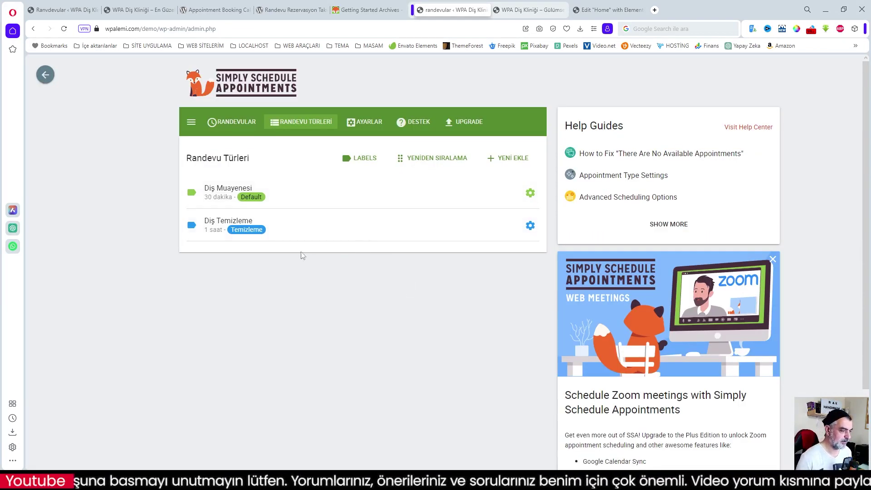
# - Go to the clinic site's Anasayfa section and reload the home page
pyautogui.click(528, 9)
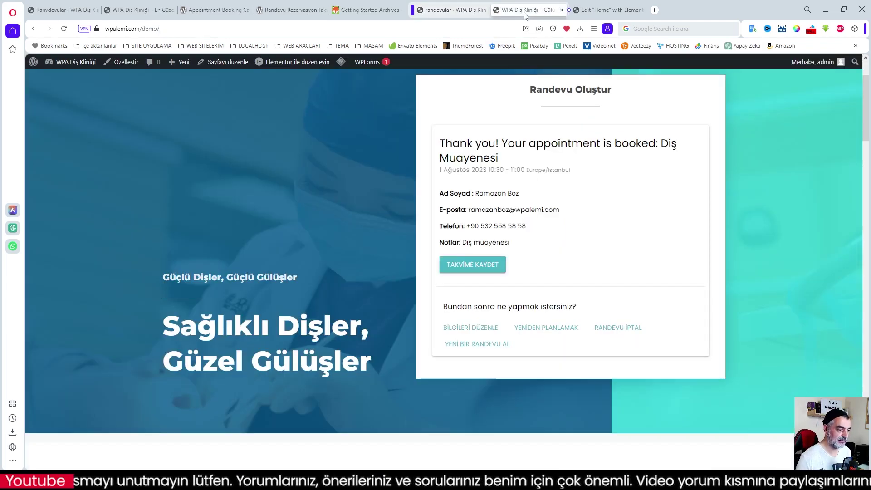
pyautogui.scroll(2, 311, 167)
pyautogui.click(408, 98)
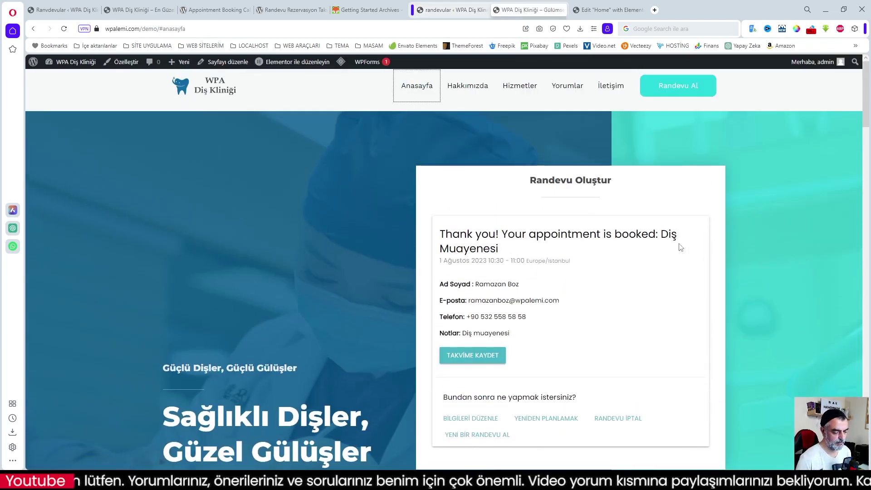
pyautogui.click(64, 29)
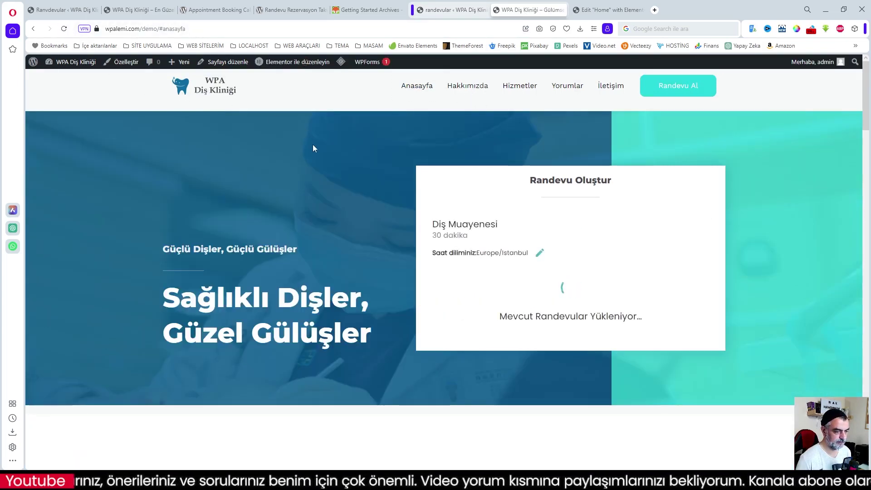
pyautogui.scroll(-3, 544, 234)
pyautogui.scroll(3, 544, 234)
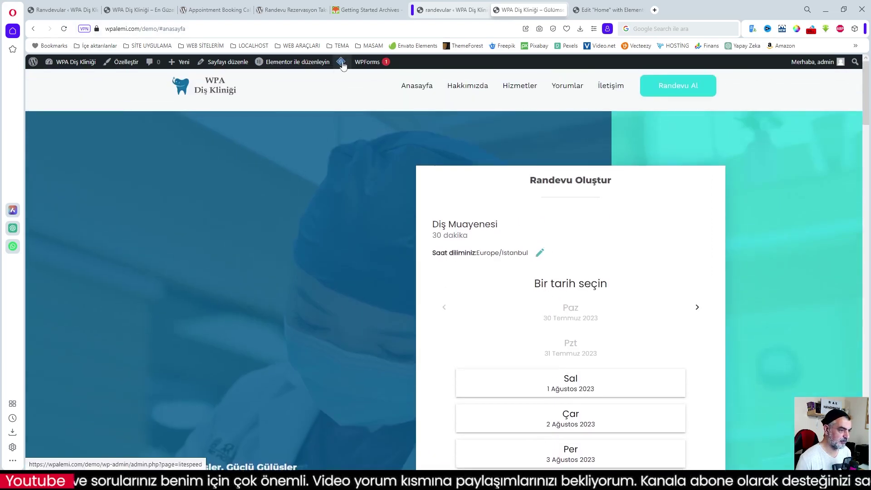
# - Purge the site cache with LiteSpeed's Tümünü temizle and return to the demo clinic tab
pyautogui.moveTo(340, 62)
pyautogui.click(354, 101)
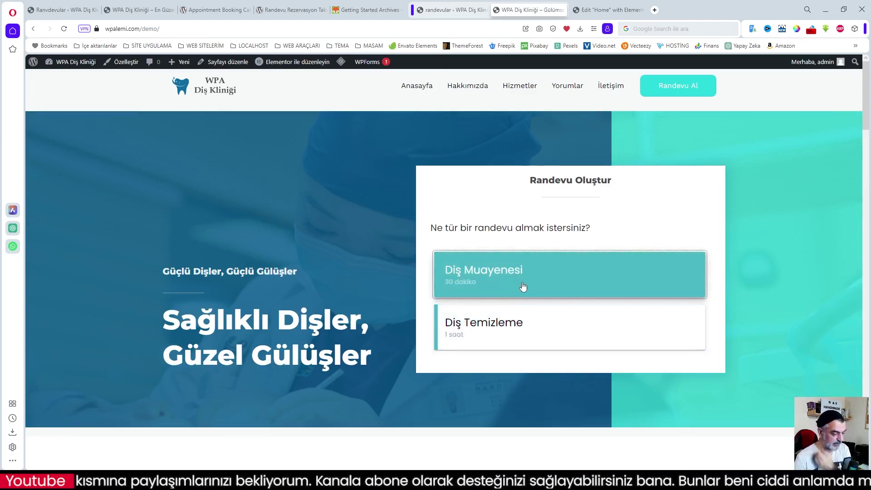
pyautogui.hotkey('ctrl', 'Tab')
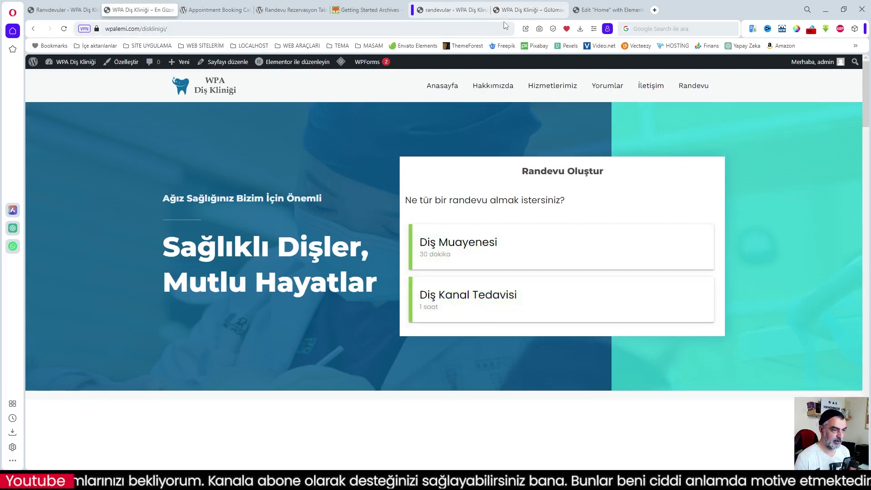
pyautogui.click(527, 10)
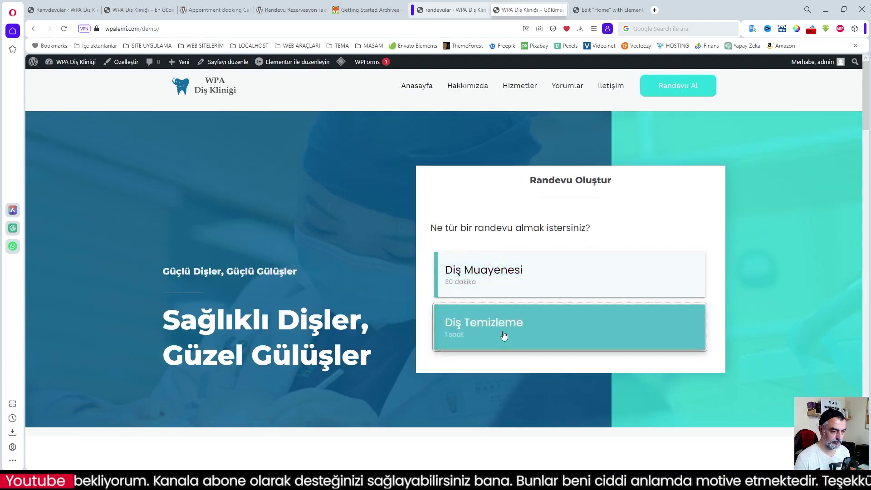
# - Start a Diş Temizleme booking, try dates 23 and 24 August, then go back
pyautogui.click(495, 334)
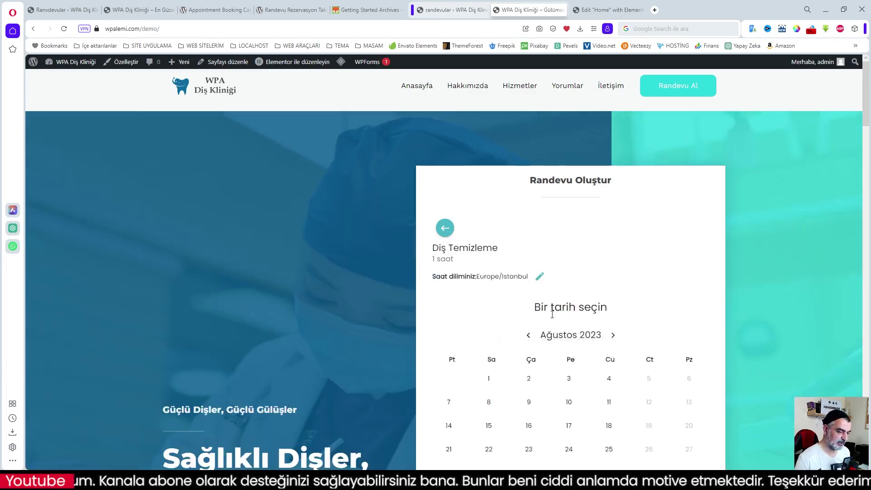
pyautogui.scroll(-4, 541, 317)
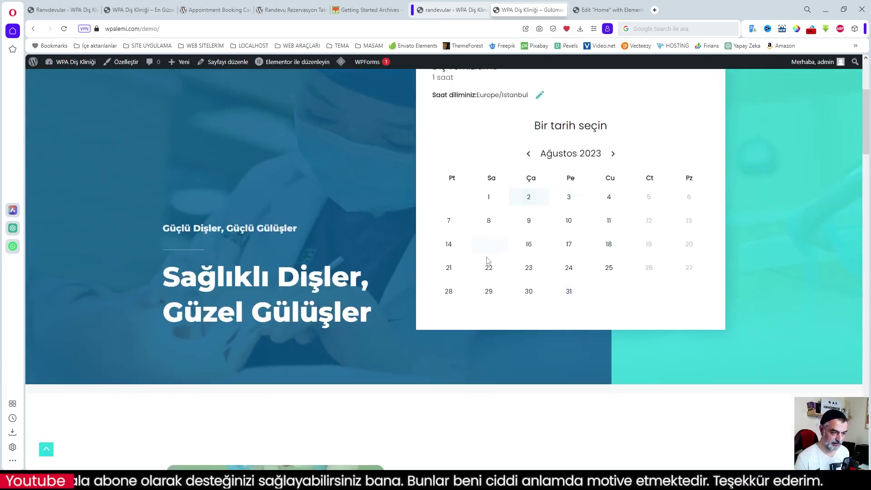
pyautogui.click(522, 274)
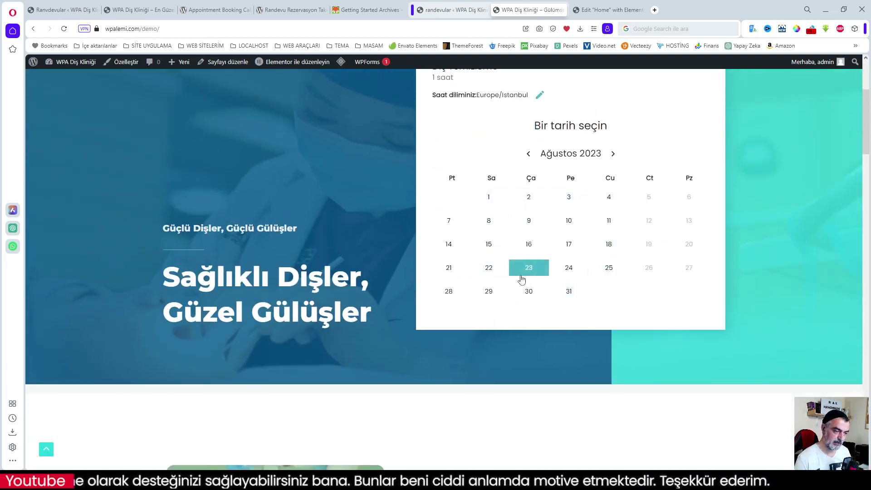
pyautogui.click(573, 268)
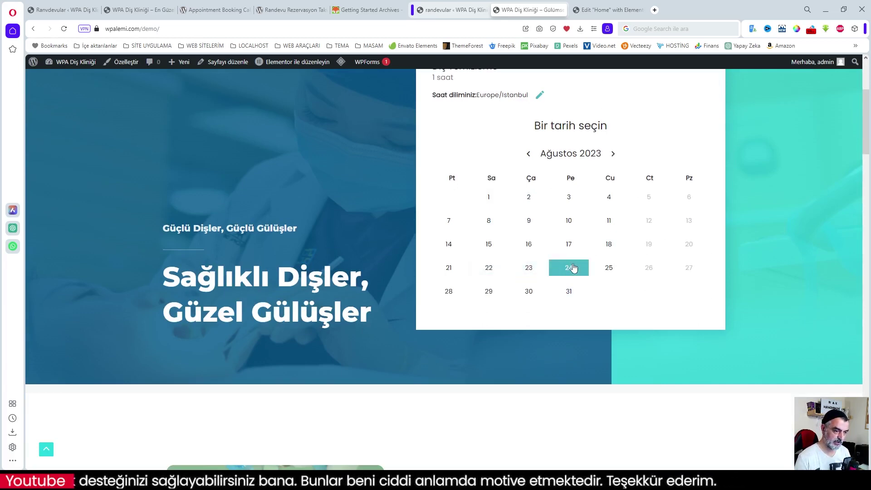
pyautogui.scroll(1, 573, 267)
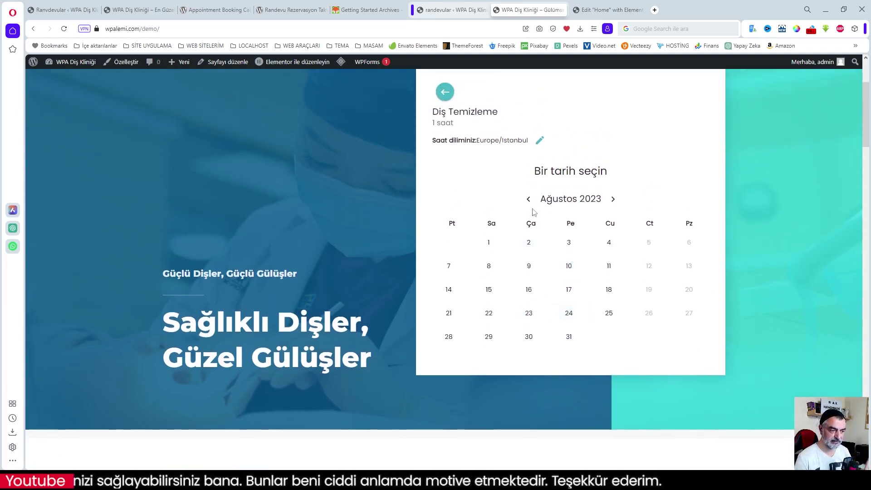
pyautogui.scroll(3, 533, 212)
pyautogui.click(445, 228)
# - Try a Diş Muayenesi booking, go back, and return to the appointment plugin's admin tab
pyautogui.click(487, 272)
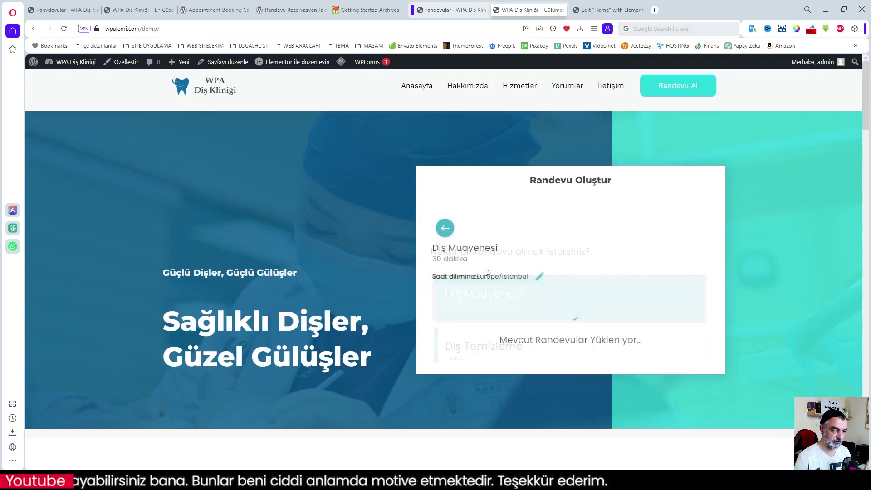
pyautogui.scroll(-3, 608, 297)
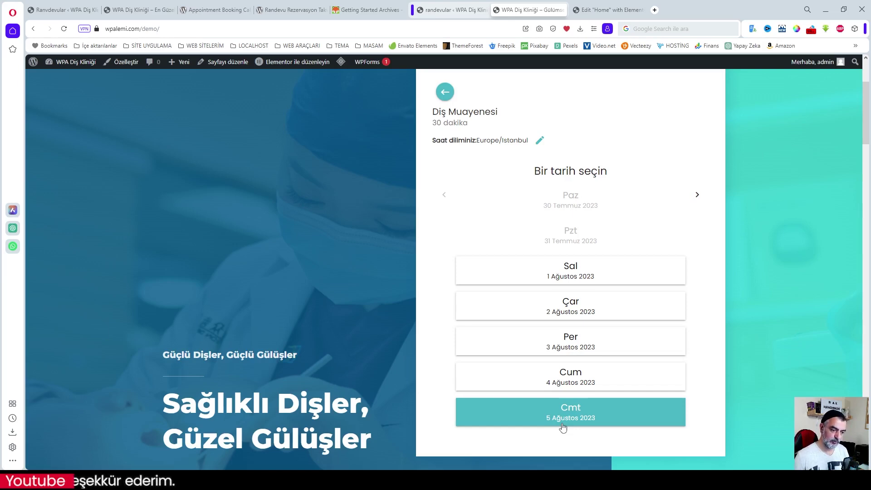
pyautogui.click(445, 92)
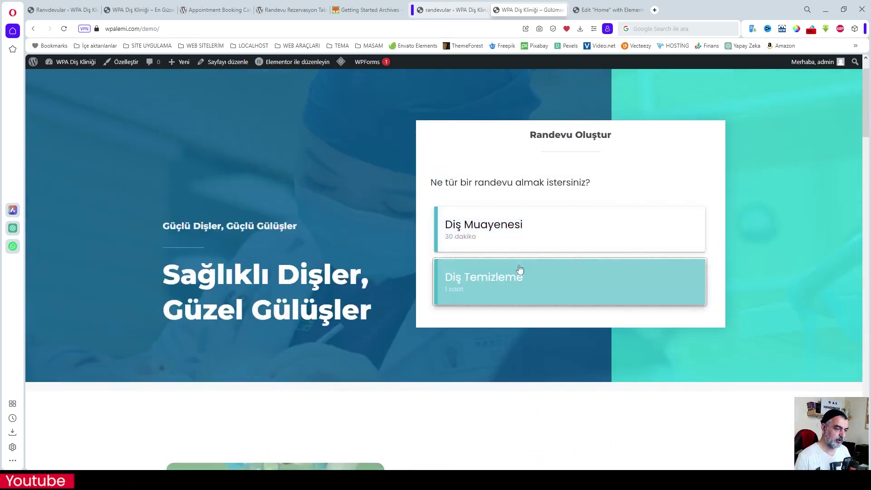
pyautogui.click(548, 208)
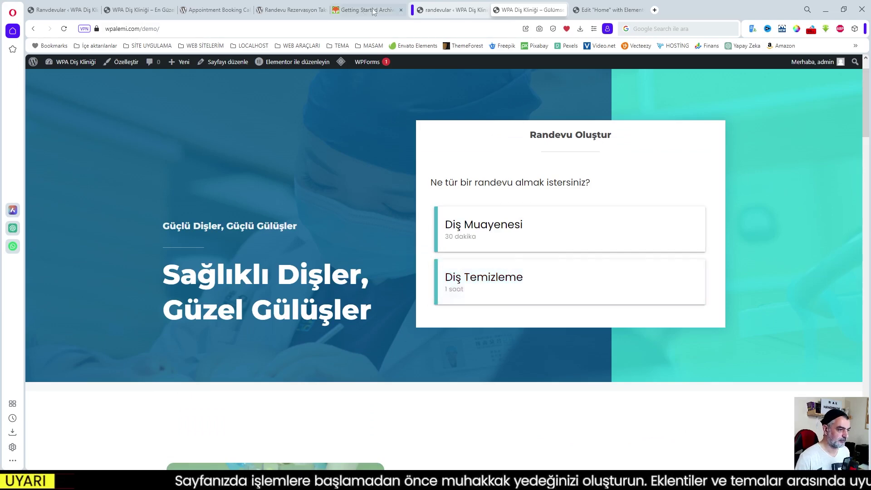
pyautogui.click(451, 10)
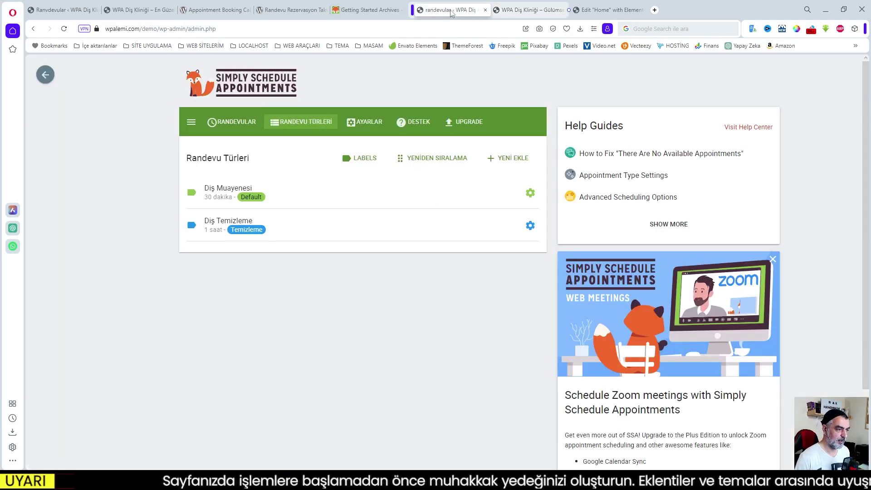
# - In the Help Center, browse Editions and Appointments guides to open the Appointment Details Page article
pyautogui.click(418, 124)
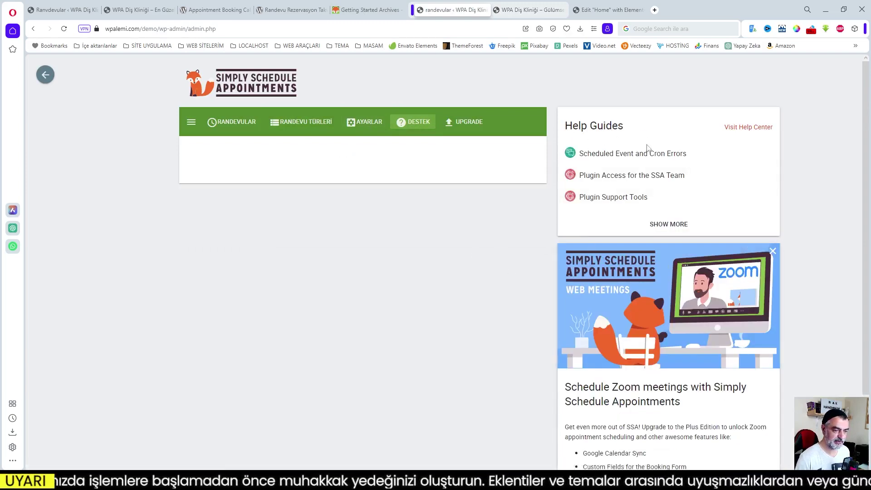
pyautogui.click(357, 13)
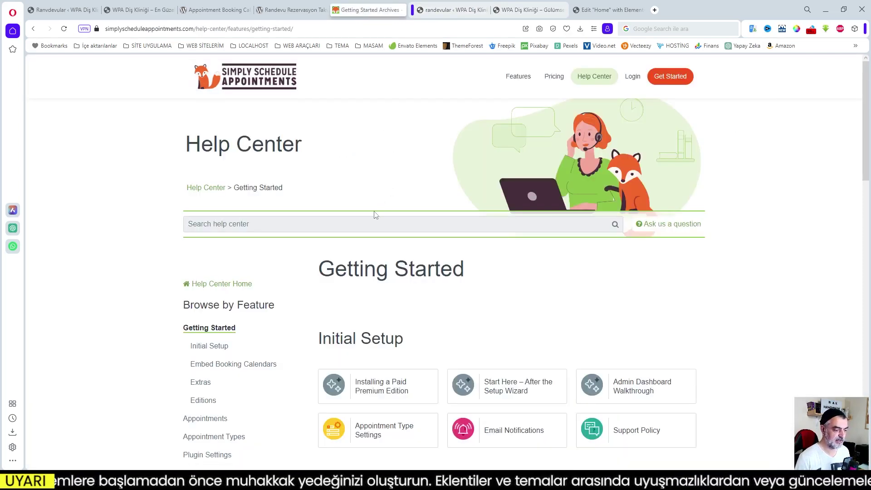
pyautogui.scroll(-2, 295, 337)
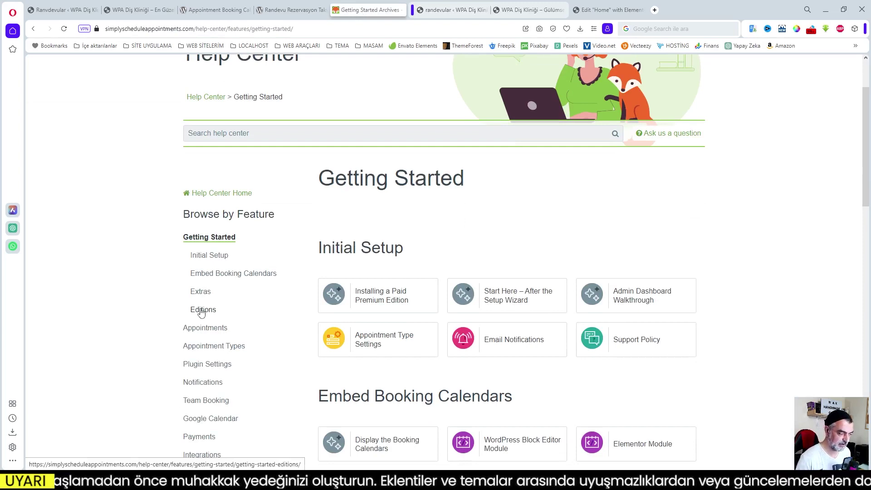
pyautogui.click(202, 310)
pyautogui.scroll(-2, 264, 326)
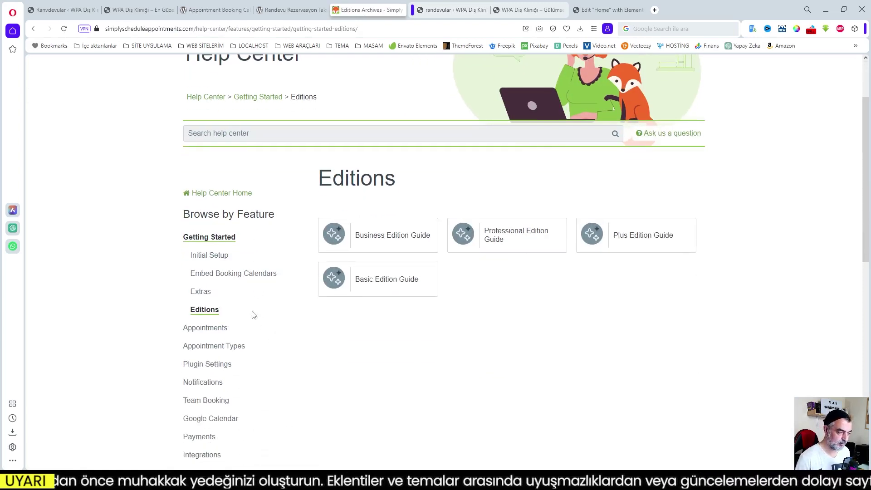
pyautogui.click(207, 329)
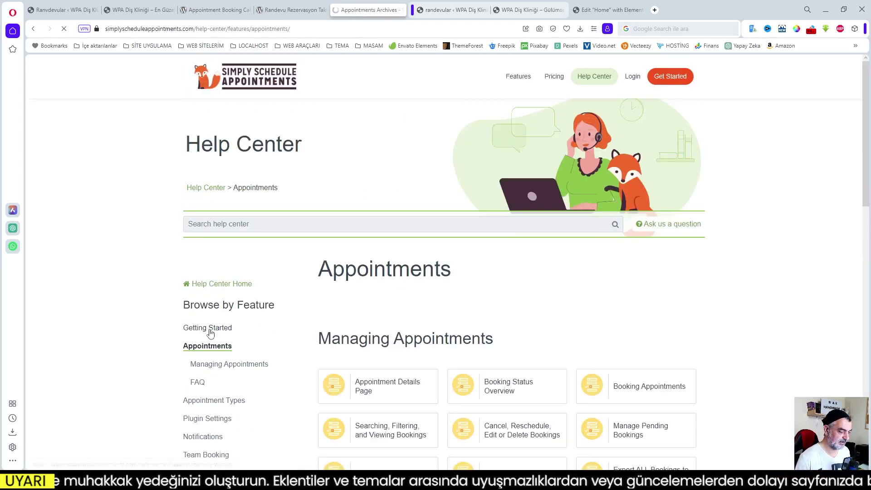
pyautogui.scroll(-3, 275, 350)
pyautogui.click(366, 208)
# - Read the Appointment Details Page guide, browse Plugin Settings guides, then view the Turkish WordPress.org page
pyautogui.scroll(-1, 482, 317)
pyautogui.scroll(-4, 482, 317)
pyautogui.scroll(-10, 496, 325)
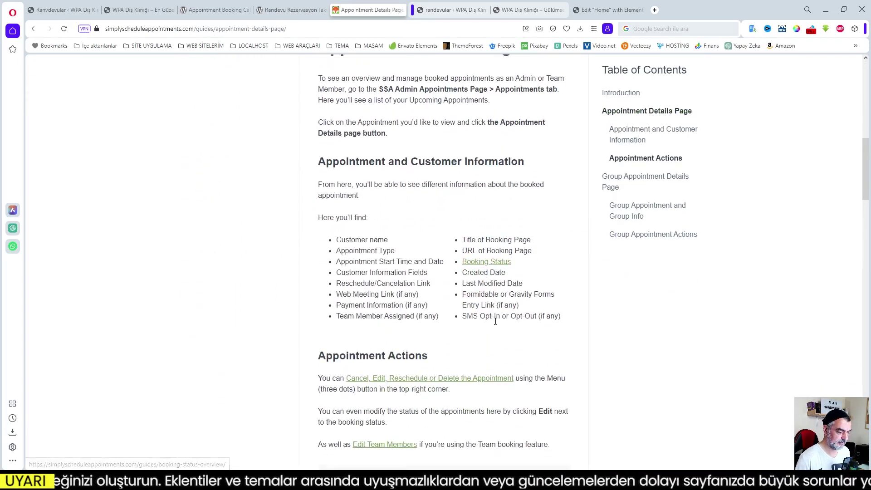
pyautogui.scroll(-10, 495, 321)
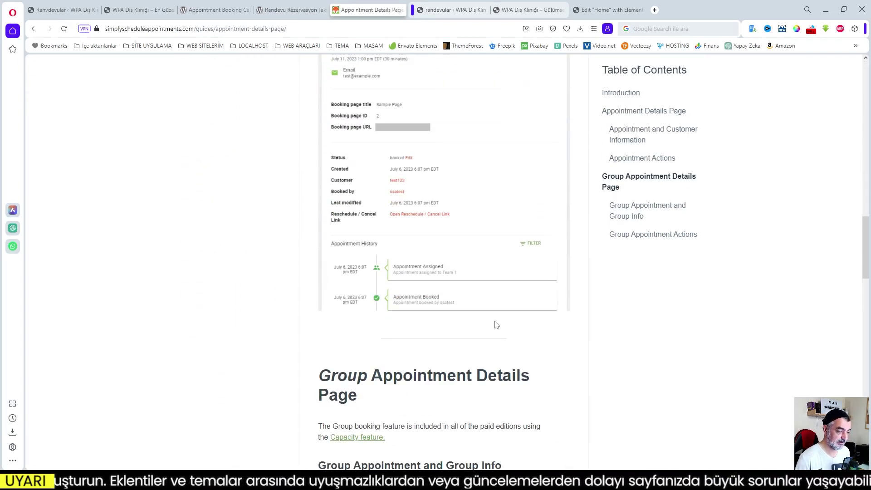
pyautogui.scroll(-8, 495, 322)
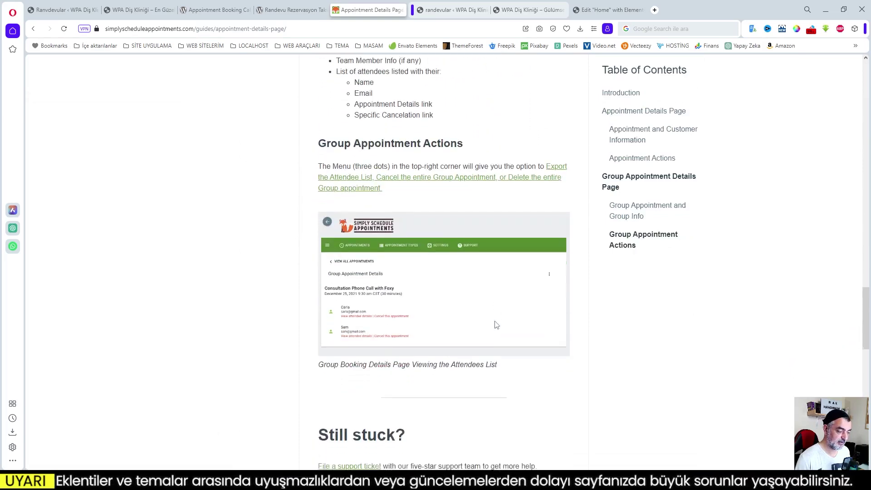
pyautogui.scroll(20, 495, 324)
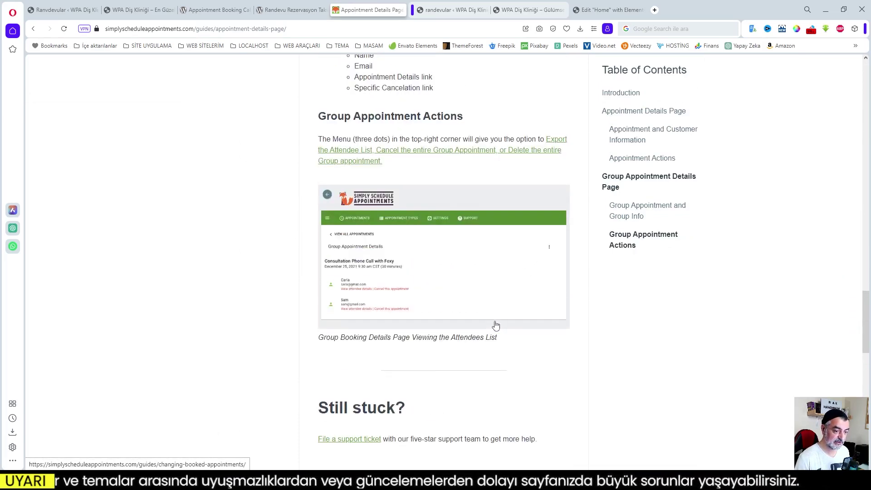
pyautogui.scroll(12, 495, 324)
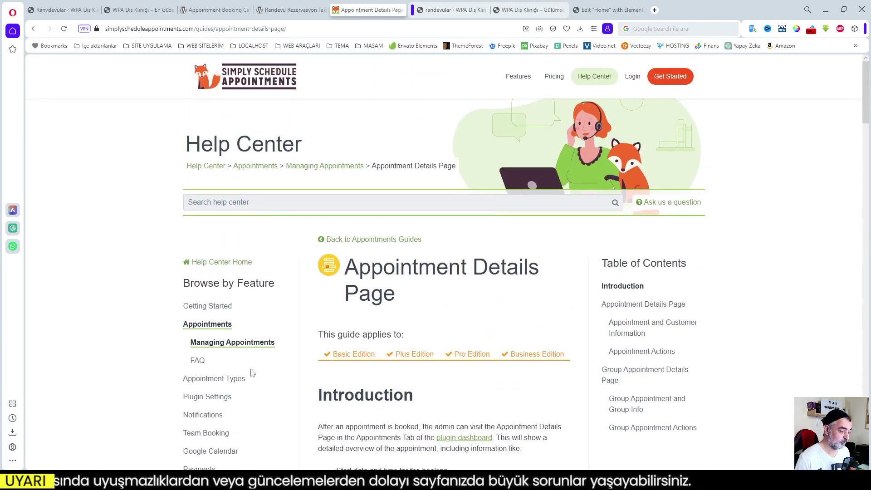
pyautogui.click(224, 397)
pyautogui.scroll(-5, 282, 337)
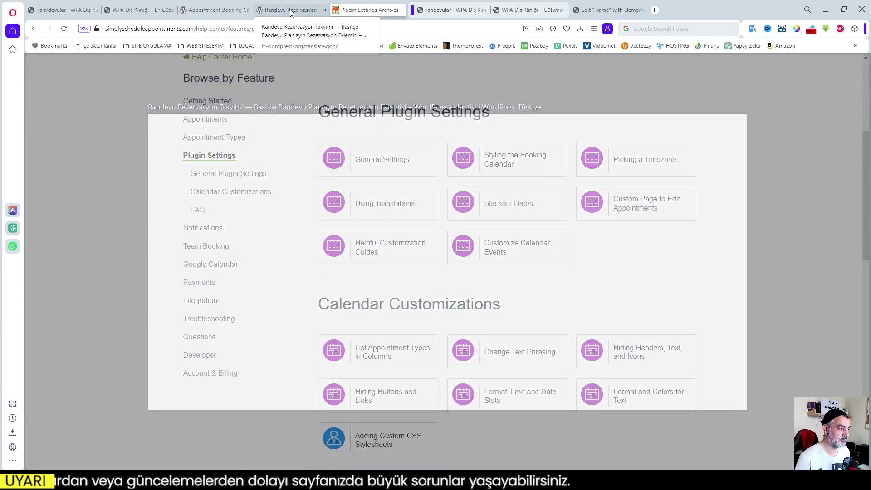
pyautogui.click(290, 11)
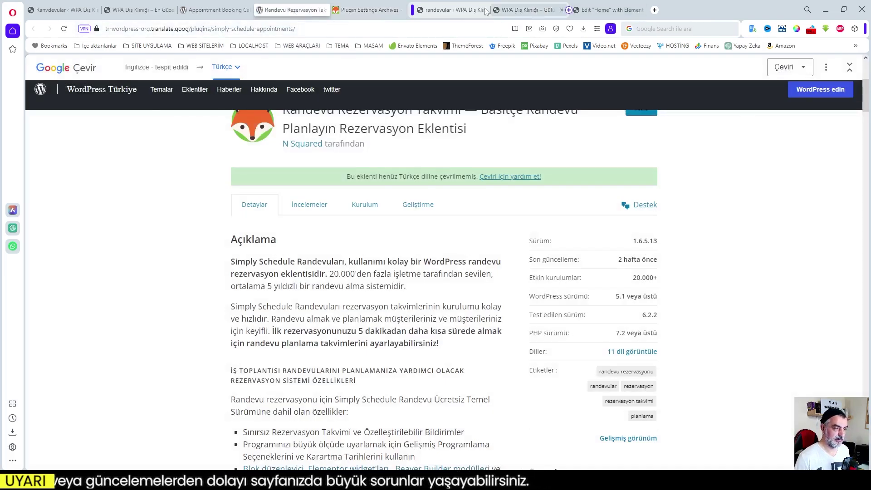
# - Switch between the demo site and appointments admin tabs, ending on the appointments plugin page
pyautogui.click(469, 11)
pyautogui.click(516, 11)
pyautogui.click(471, 10)
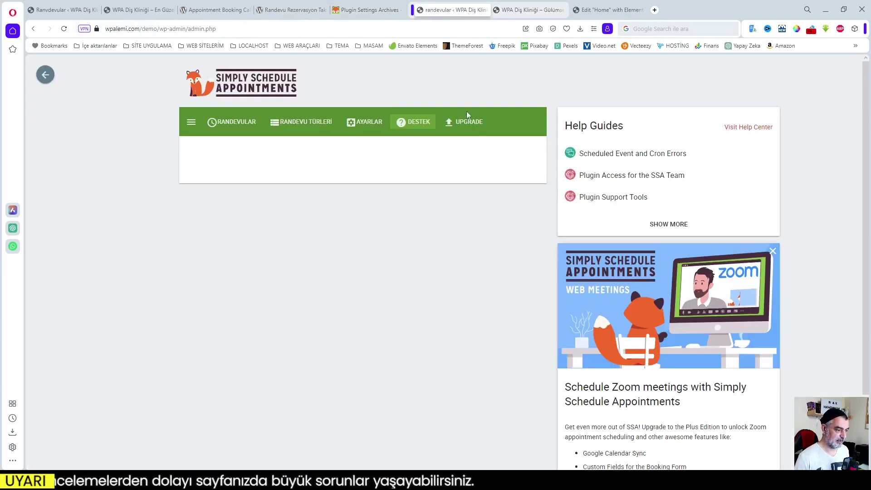
pyautogui.scroll(-3, 380, 213)
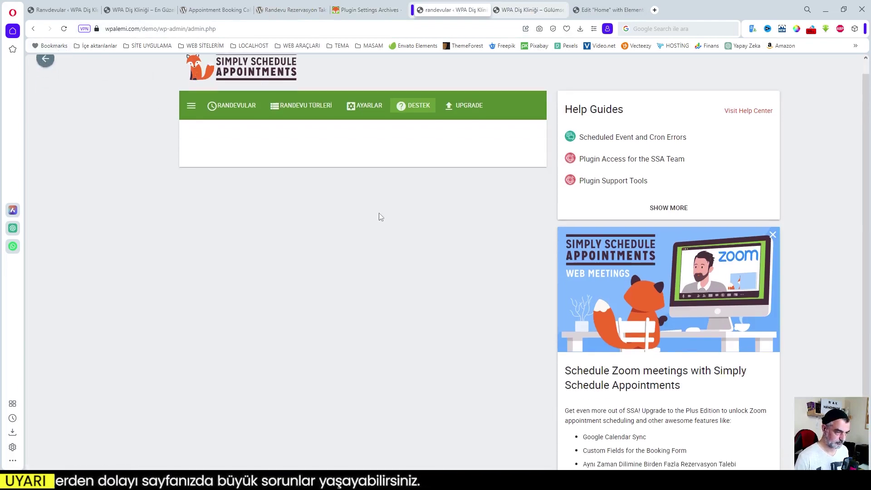
pyautogui.scroll(3, 430, 203)
pyautogui.scroll(-2, 526, 191)
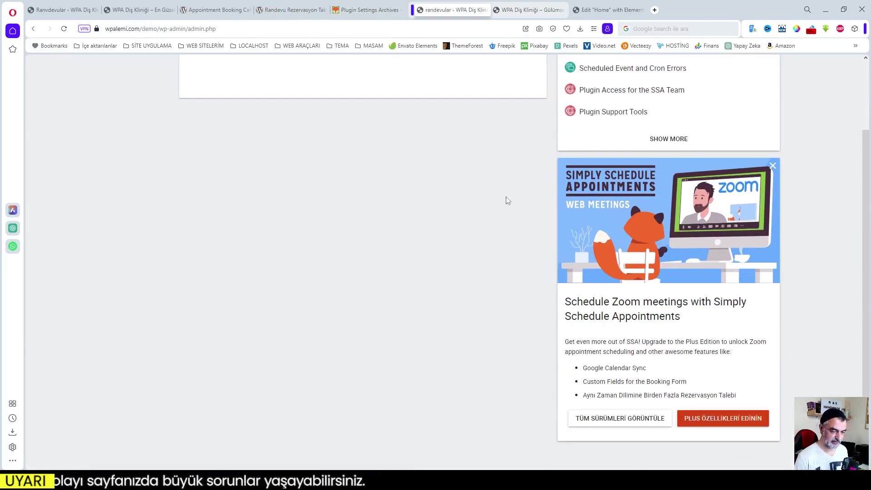
pyautogui.scroll(2, 90, 81)
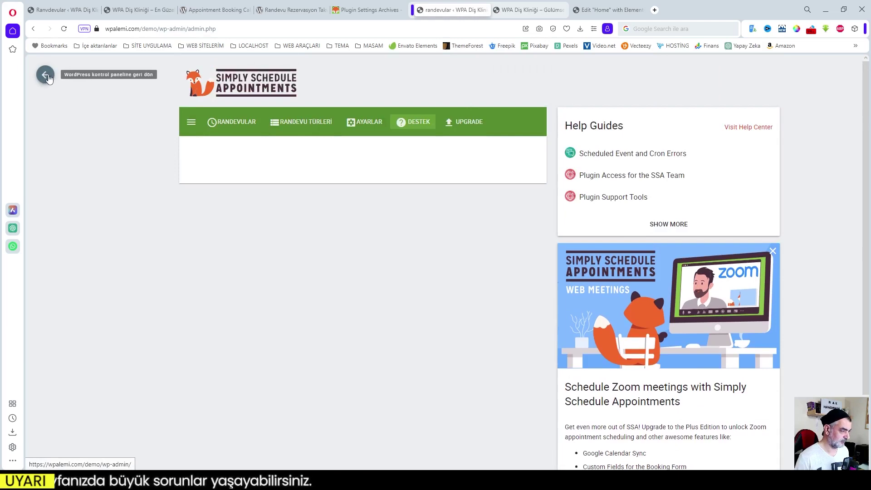
# - Open the plugin drawer to expand Ayarlar, close it, and go back to the WordPress dashboard
pyautogui.click(191, 123)
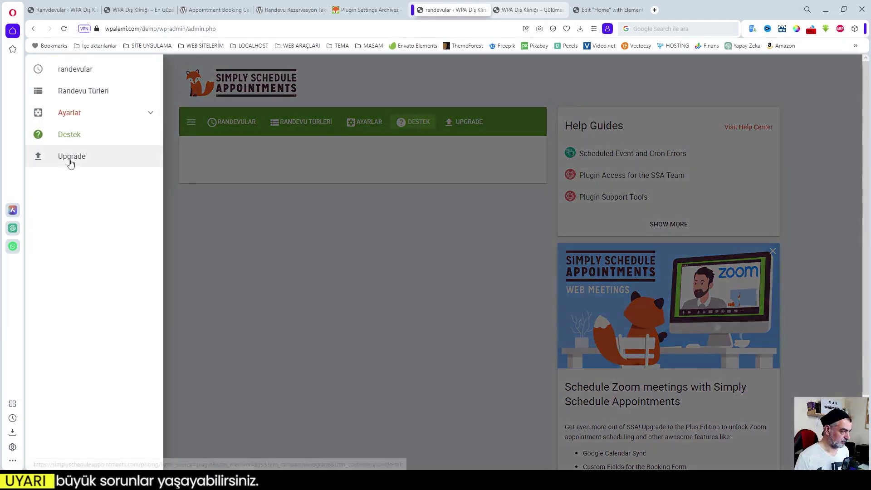
pyautogui.click(149, 114)
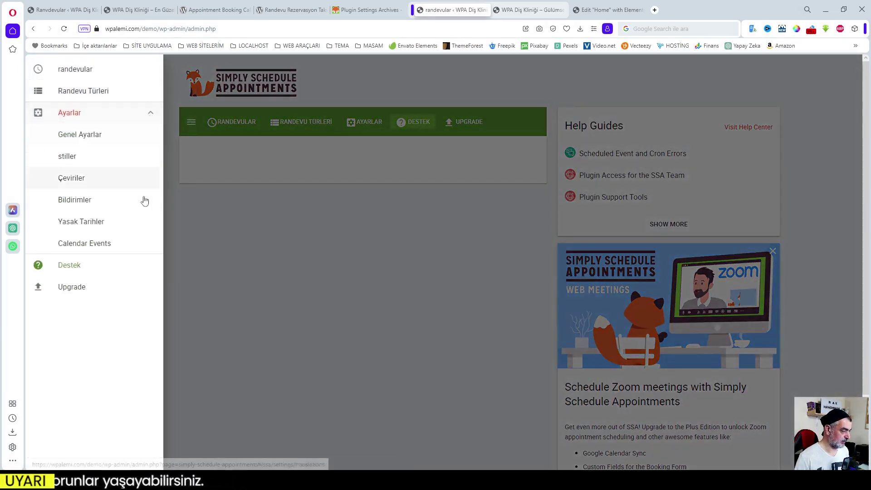
pyautogui.click(368, 254)
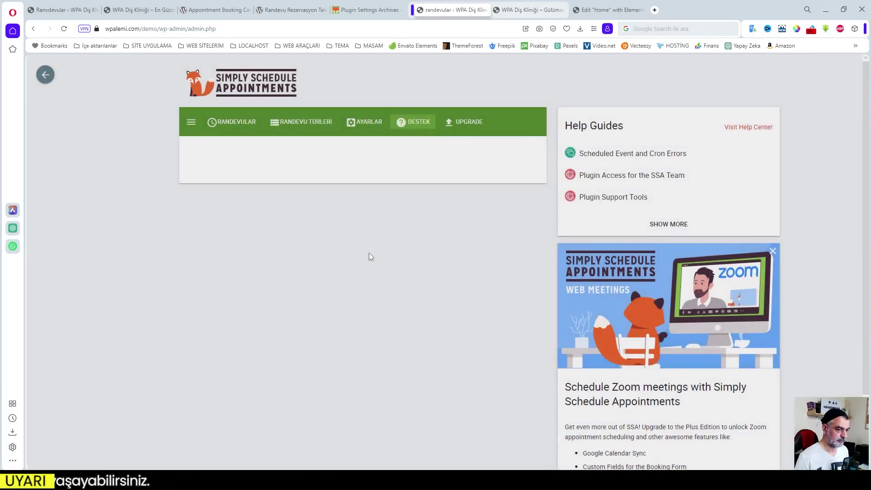
pyautogui.click(46, 74)
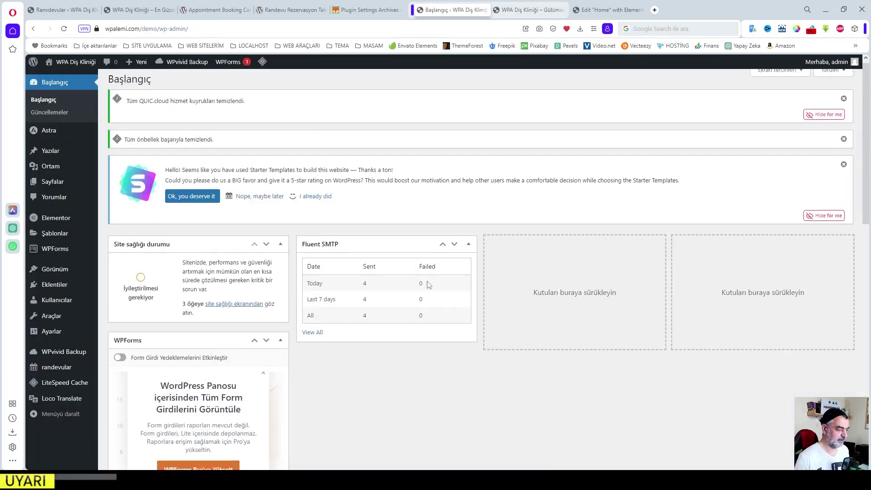
# - In Ekran tercihleri, untick the WPForms, Elementor'a genel bakış and Fluent SMTP widgets
pyautogui.scroll(-10, 429, 286)
pyautogui.scroll(10, 562, 302)
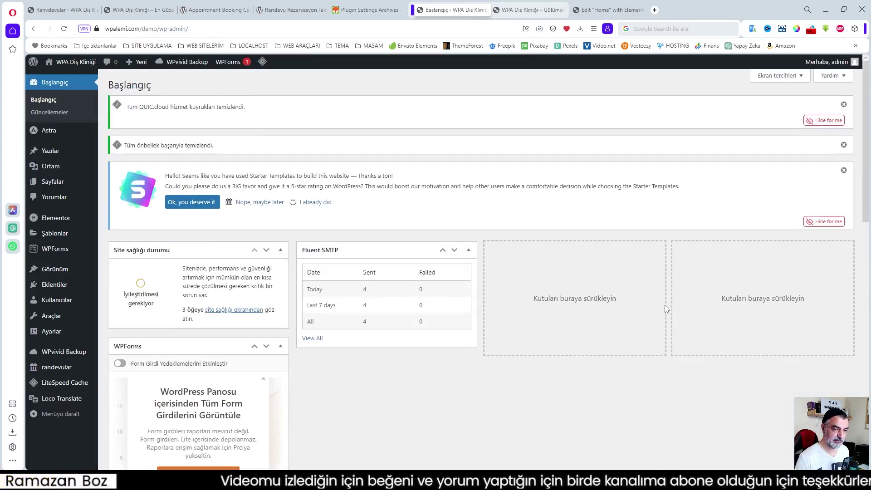
pyautogui.click(791, 76)
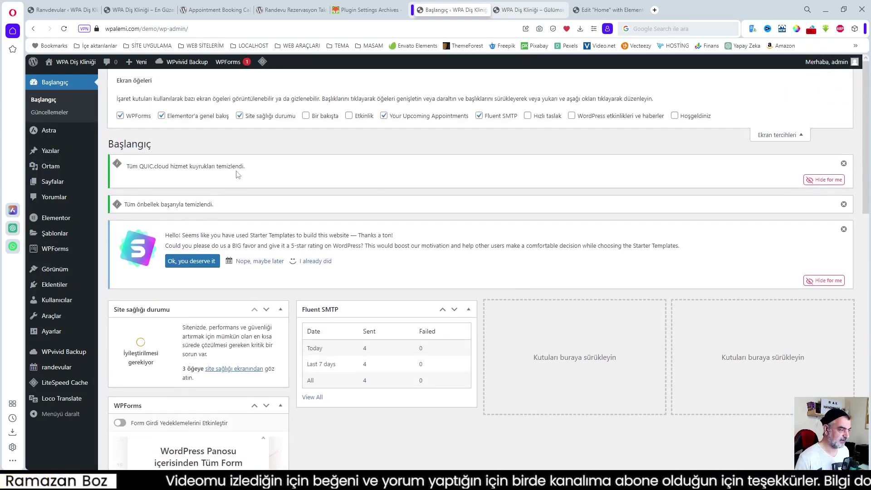
pyautogui.click(133, 117)
pyautogui.click(175, 117)
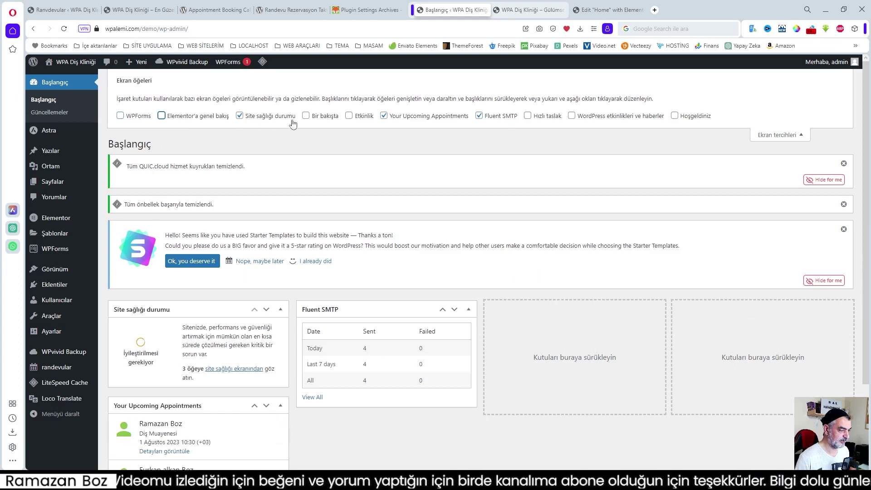
pyautogui.click(499, 117)
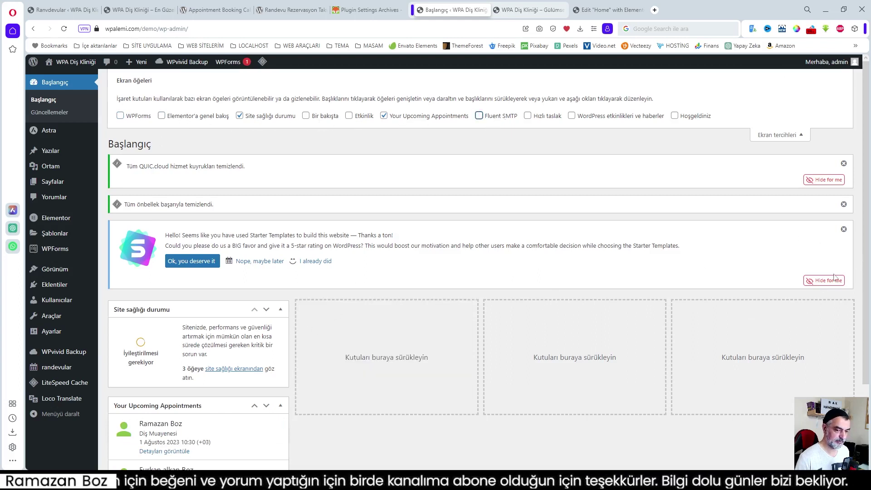
# - Dismiss the Starter Templates and QUIC.cloud notices and move Your Upcoming Appointments to column two
pyautogui.click(830, 279)
pyautogui.click(830, 180)
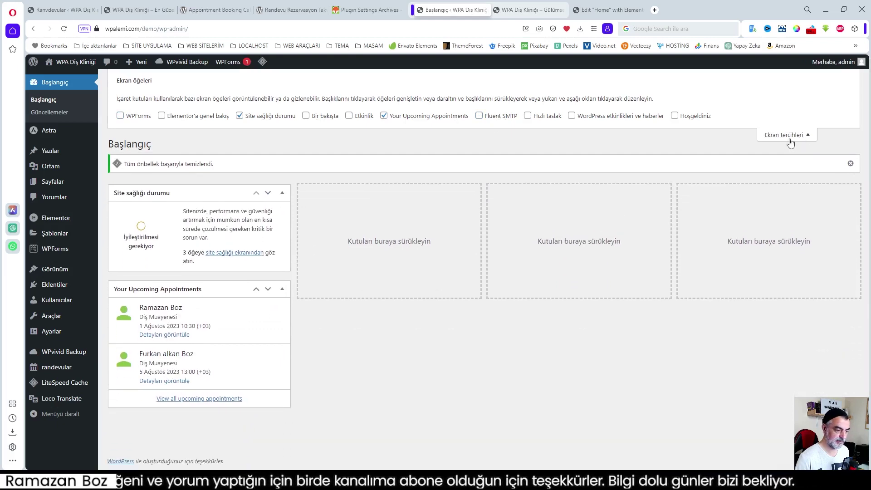
pyautogui.moveTo(243, 286); pyautogui.dragTo(395, 190)
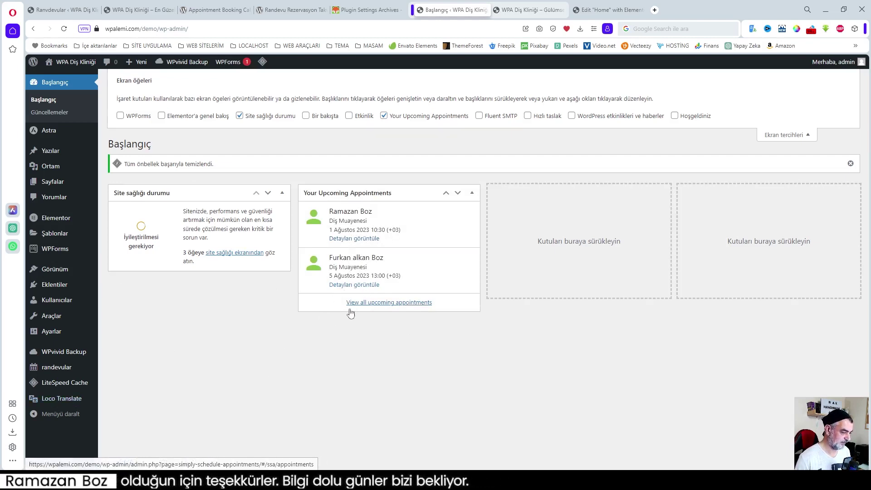
# - Open an upcoming appointment from the dashboard widget and switch to the appointments plugin tab
pyautogui.click(360, 286)
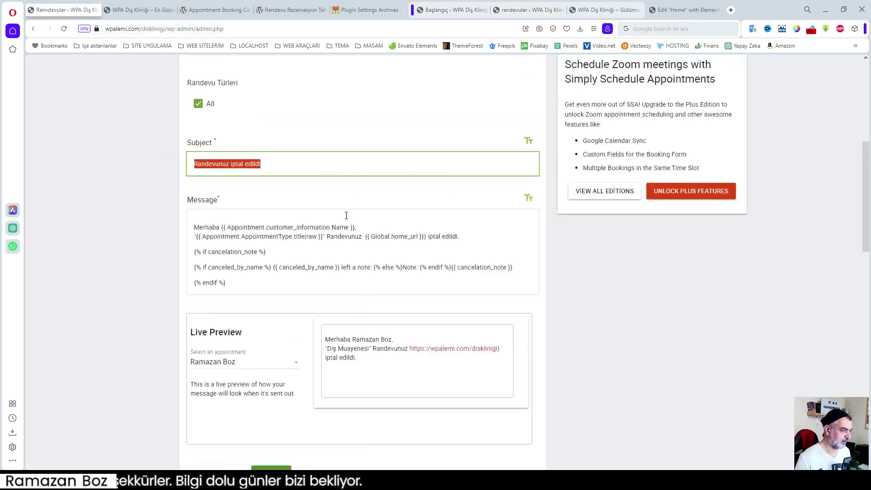
pyautogui.scroll(6, 346, 215)
pyautogui.click(45, 75)
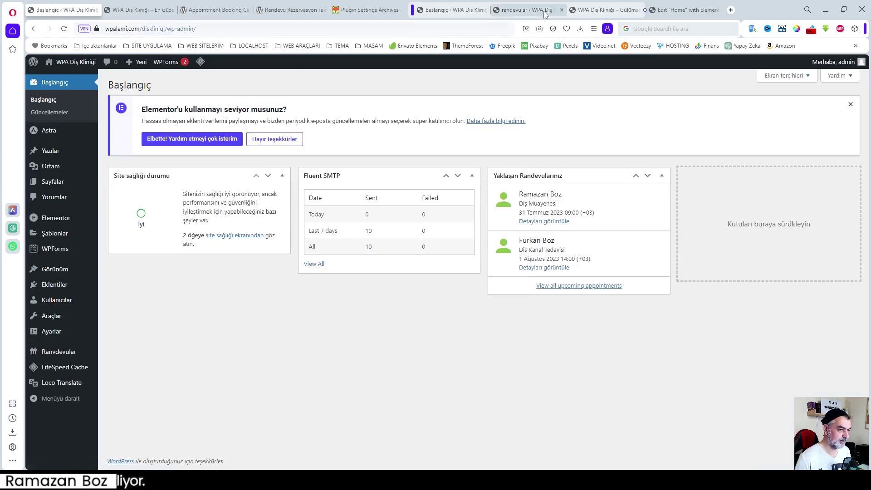
pyautogui.moveTo(514, 13)
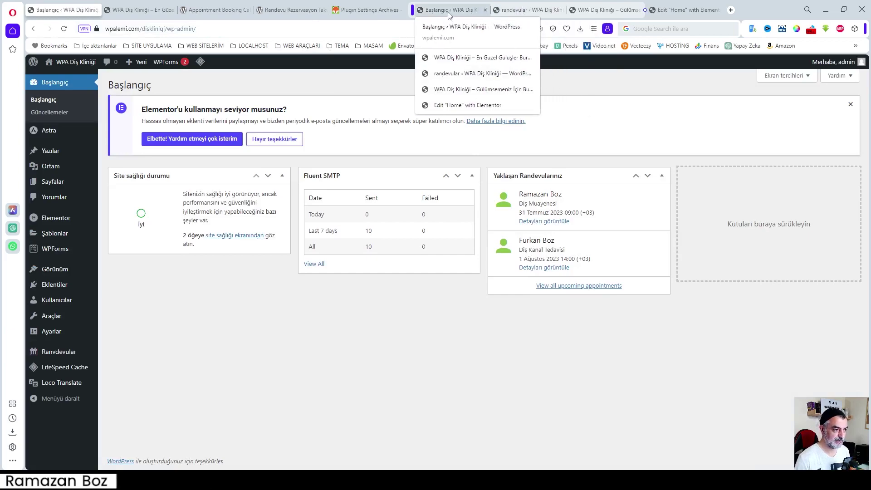
pyautogui.click(522, 10)
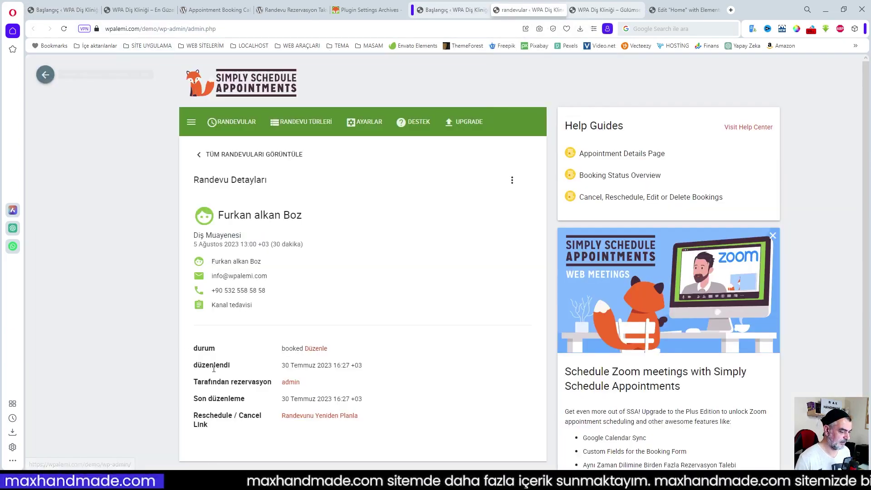
# - Return from the appointment details to the dashboard and open Loco Translate's Eklentiler list
pyautogui.scroll(-2, 267, 353)
pyautogui.scroll(2, 268, 353)
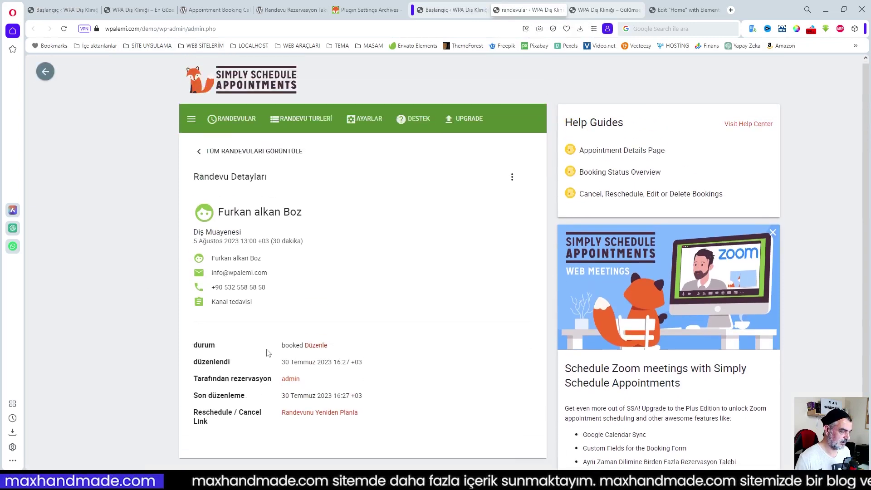
pyautogui.click(46, 75)
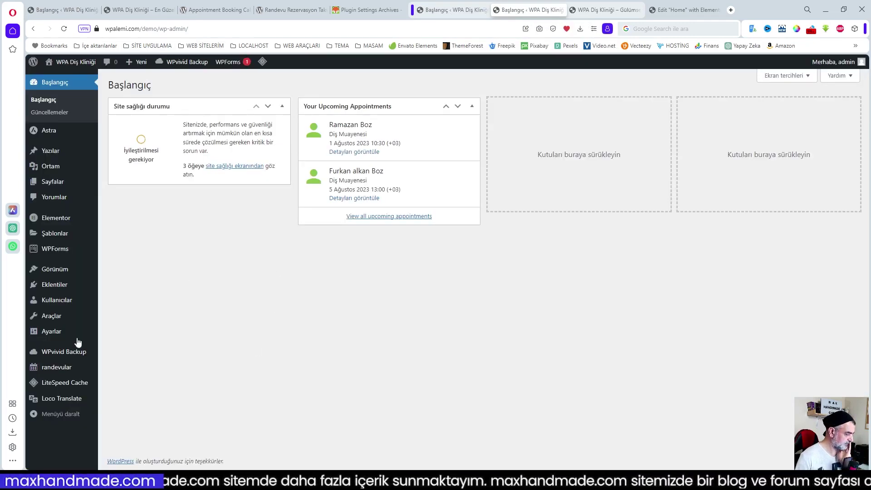
pyautogui.moveTo(68, 398)
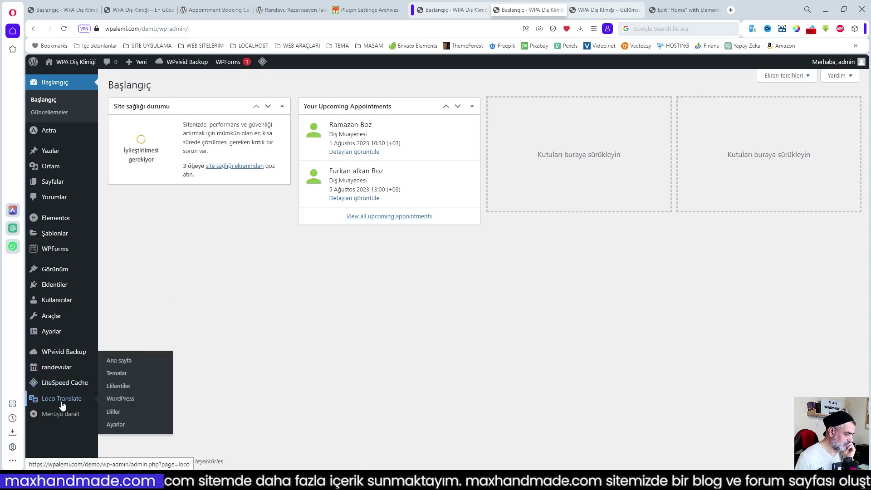
pyautogui.click(119, 385)
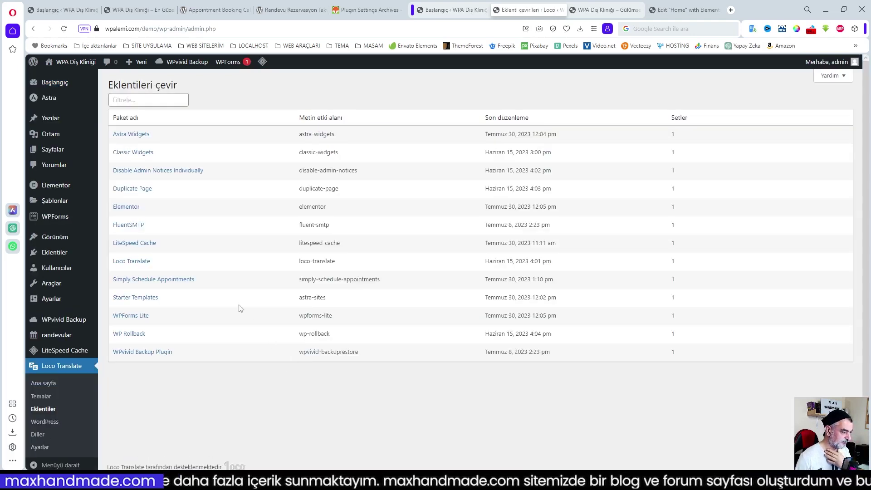
# - Open the 62% Türkçe .po file for Simply Schedule Appointments, then switch to the first tab
pyautogui.click(147, 280)
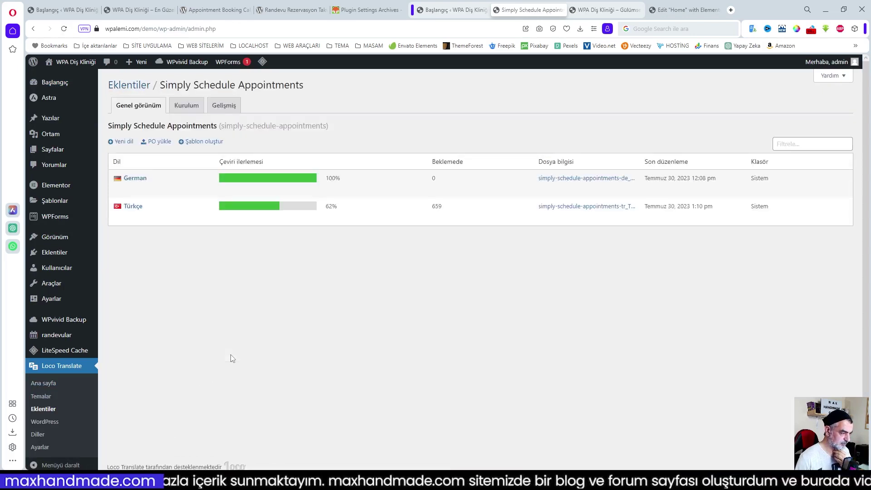
pyautogui.moveTo(285, 216)
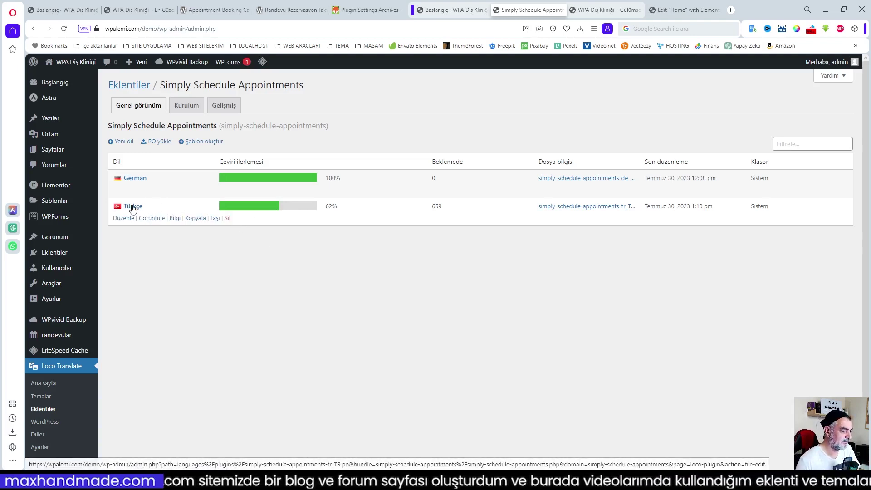
pyautogui.click(132, 207)
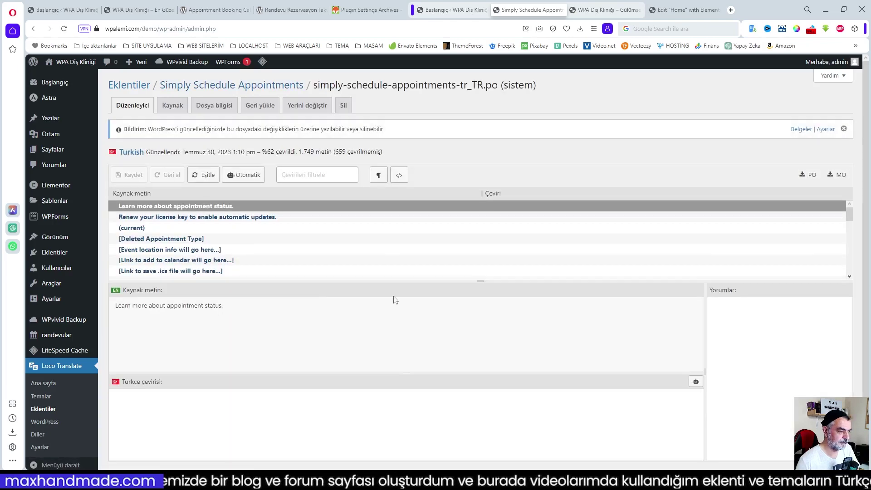
pyautogui.scroll(-4, 411, 250)
pyautogui.scroll(4, 517, 261)
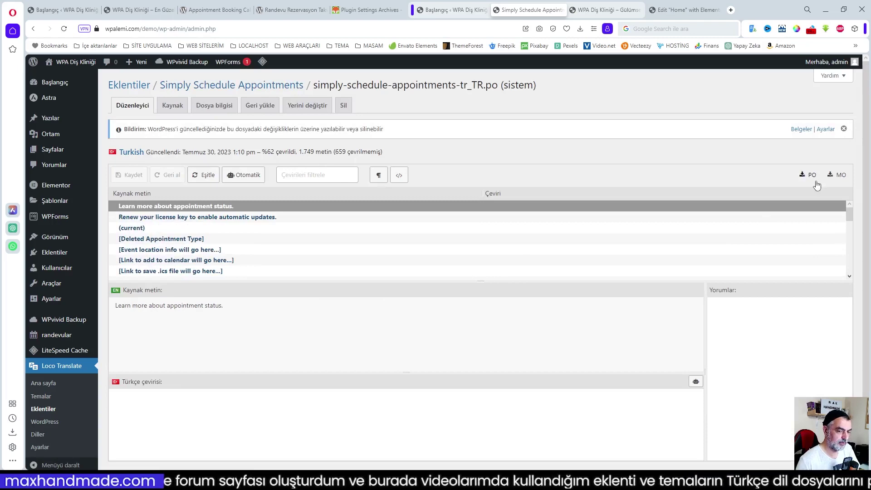
pyautogui.click(63, 9)
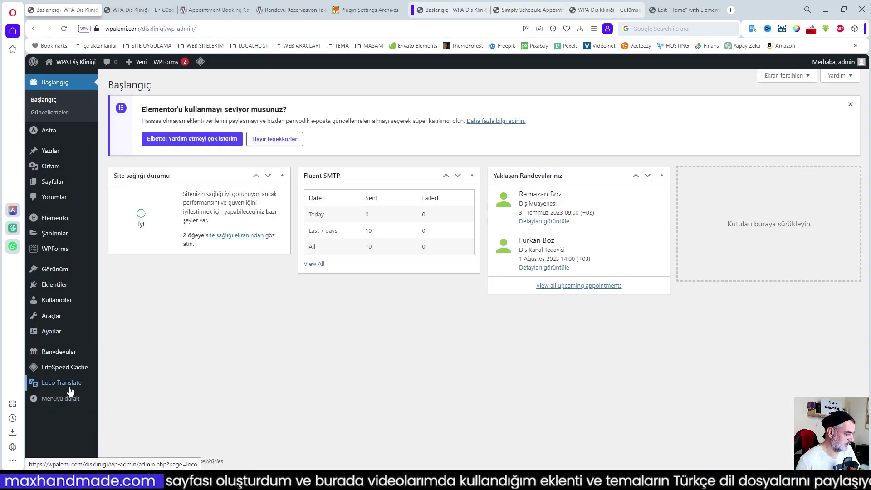
# - Open the second site's fully translated Türkçe Simply Schedule Appointments file, then close dashboard Screen Options
pyautogui.moveTo(70, 391)
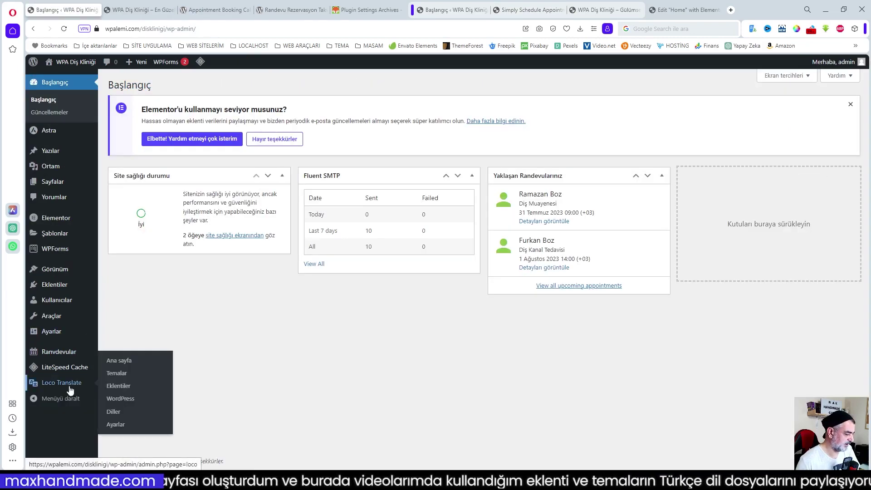
pyautogui.click(120, 386)
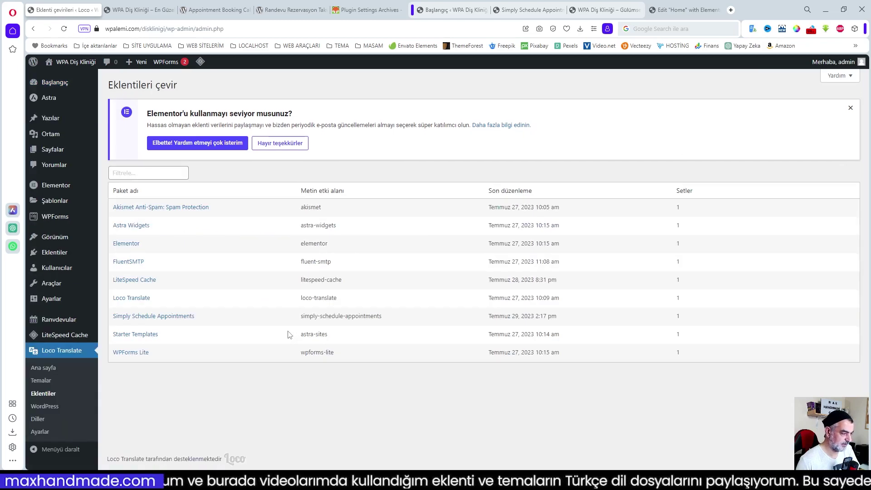
pyautogui.click(155, 316)
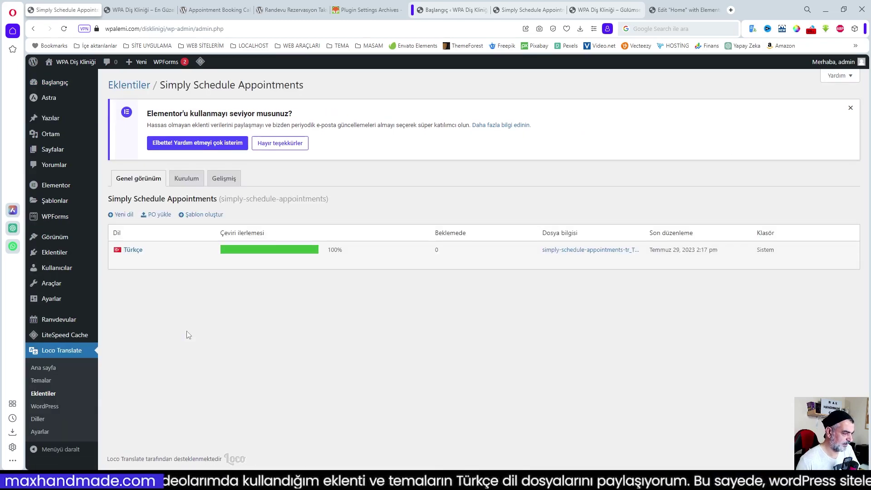
pyautogui.click(133, 250)
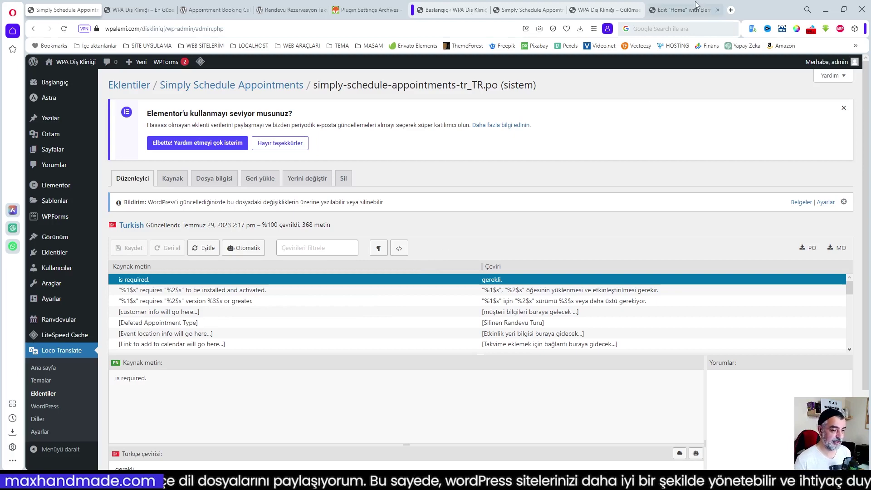
pyautogui.click(442, 10)
pyautogui.click(786, 144)
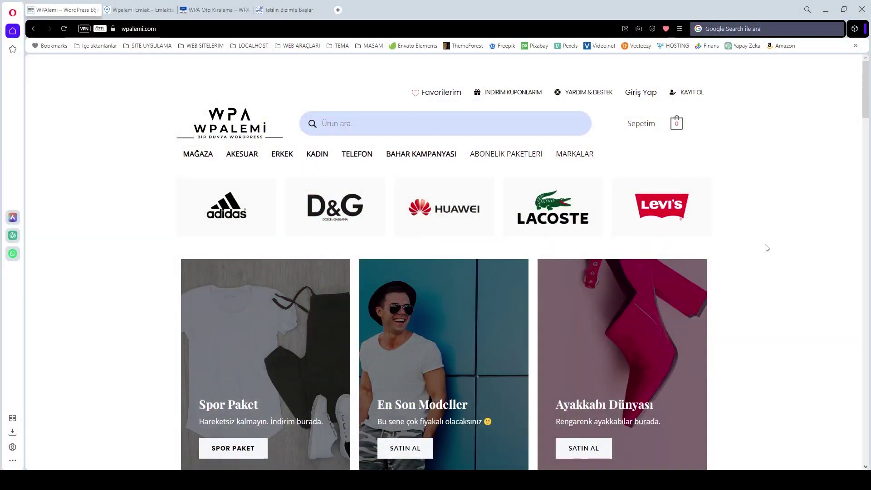
# - Scroll down the wpalemi.com homepage past the Özel Ürünler products and Ücretsiz, Pro and Elit packages to the footer
pyautogui.scroll(-3, 766, 247)
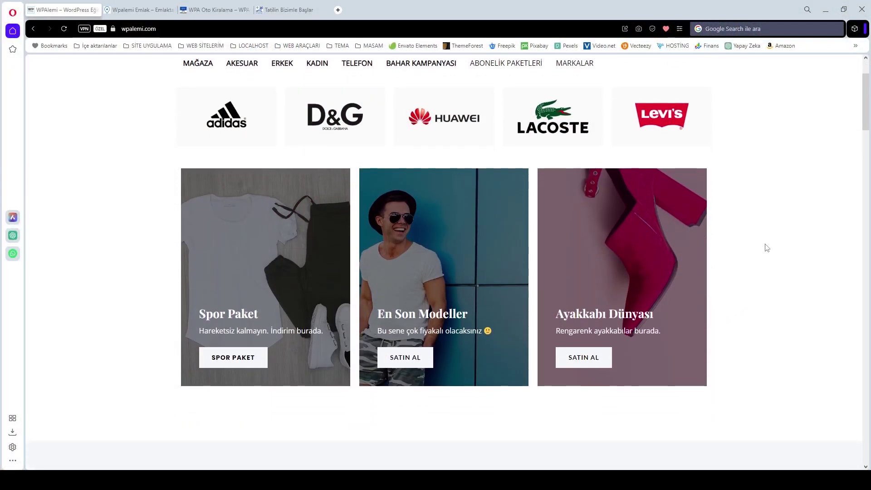
pyautogui.scroll(-3, 767, 248)
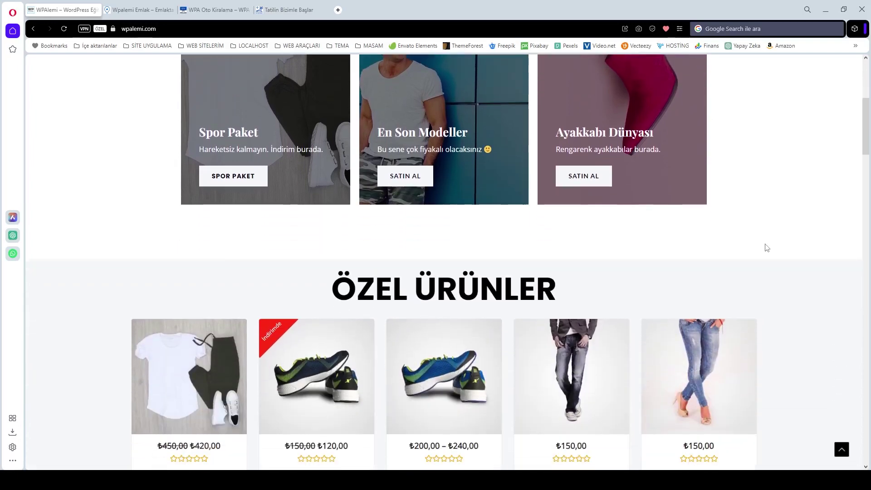
pyautogui.scroll(-5, 767, 248)
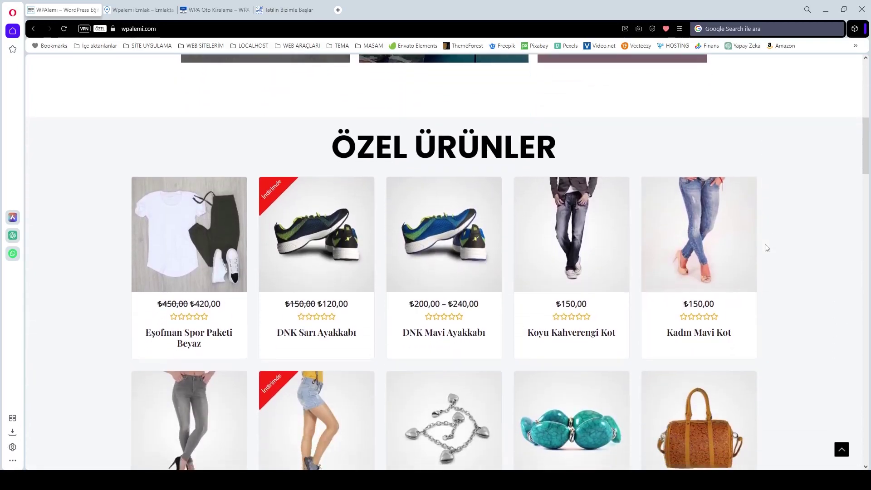
pyautogui.scroll(-4, 766, 248)
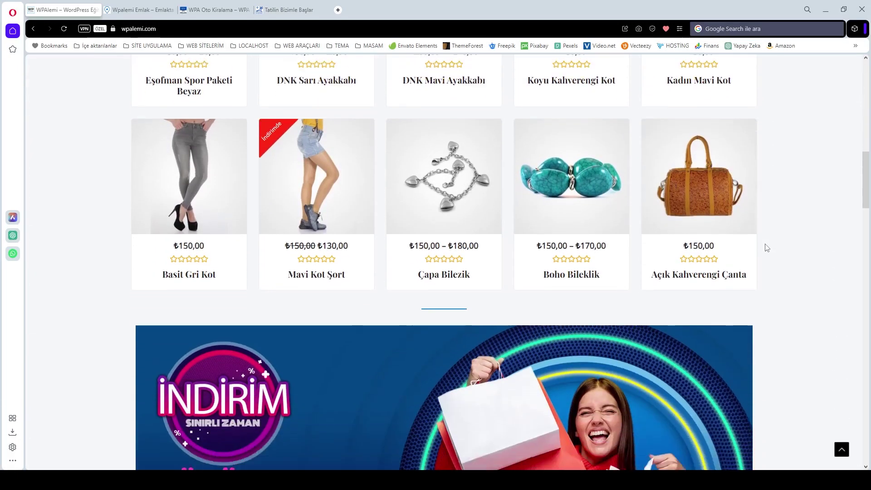
pyautogui.scroll(-6, 766, 248)
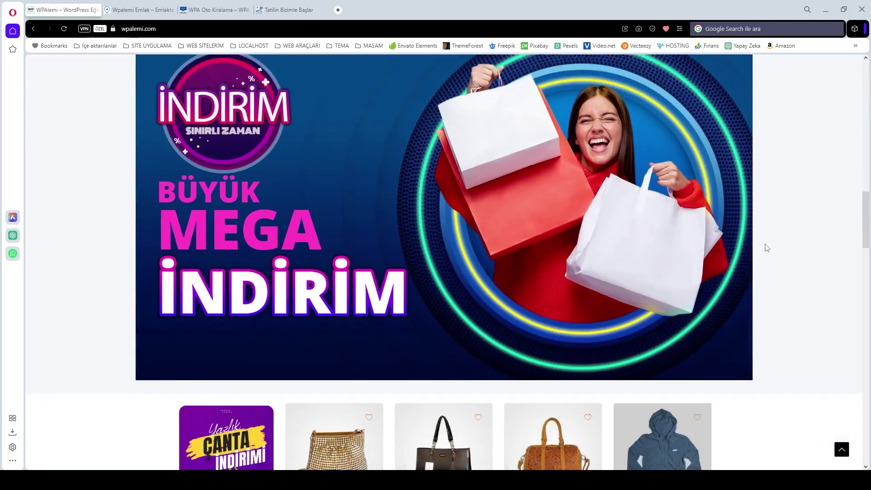
pyautogui.scroll(-8, 766, 247)
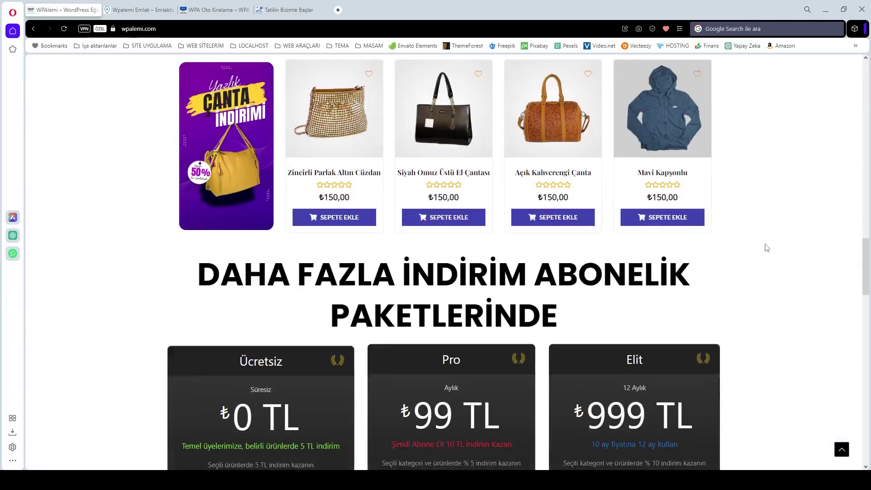
pyautogui.scroll(-2, 766, 248)
pyautogui.scroll(-7, 765, 247)
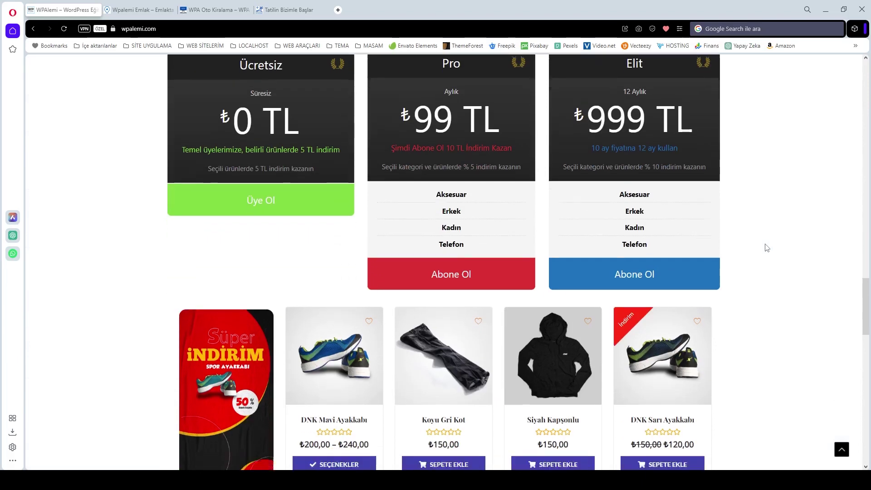
pyautogui.scroll(-8, 766, 247)
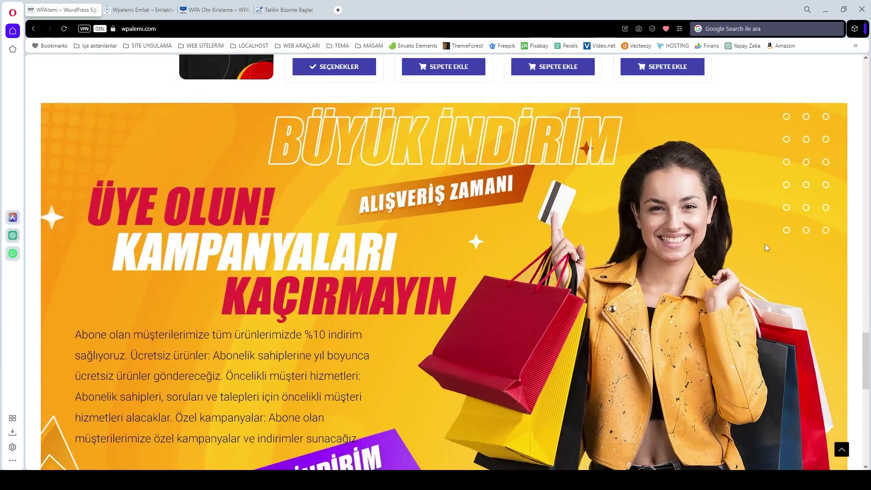
pyautogui.scroll(-5, 766, 247)
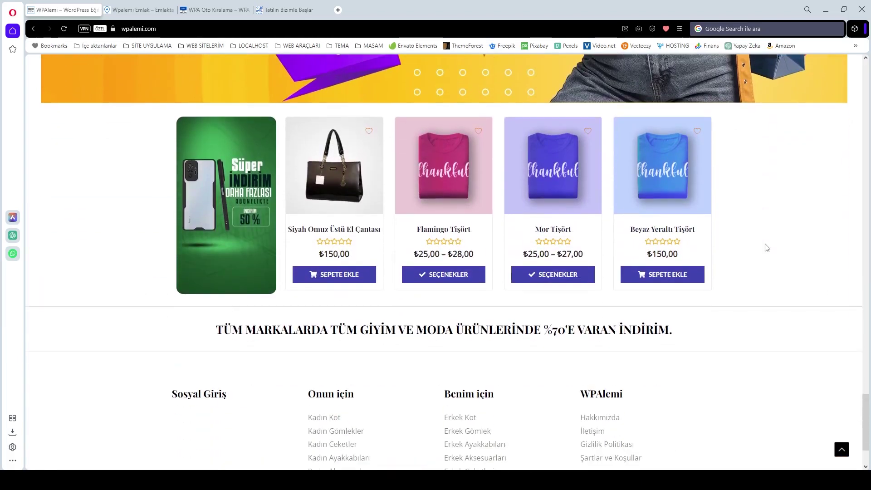
pyautogui.scroll(3, 765, 247)
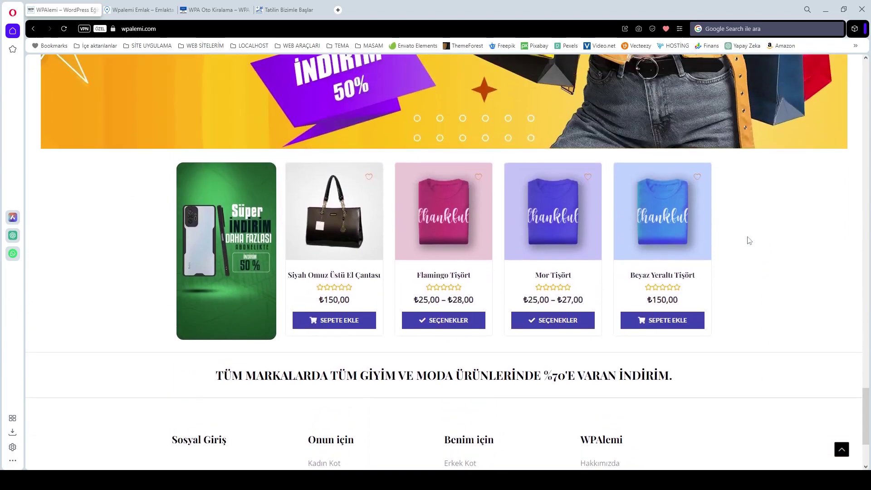
pyautogui.click(135, 13)
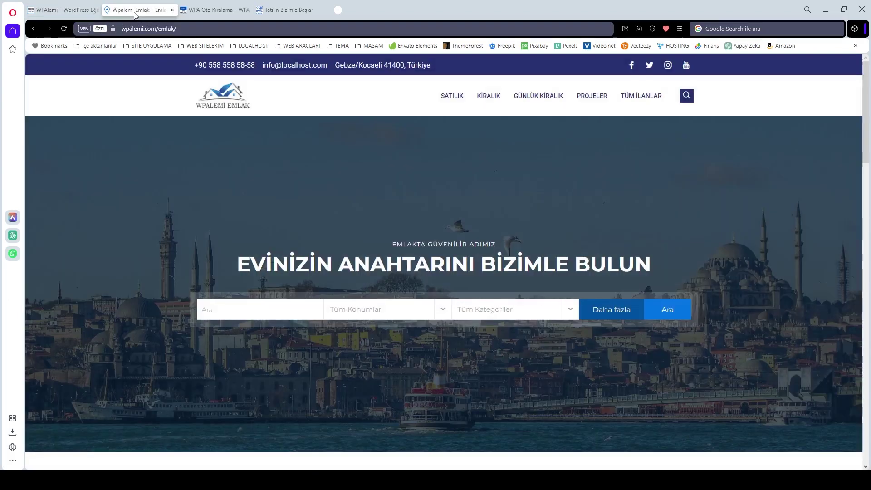
pyautogui.scroll(-4, 553, 184)
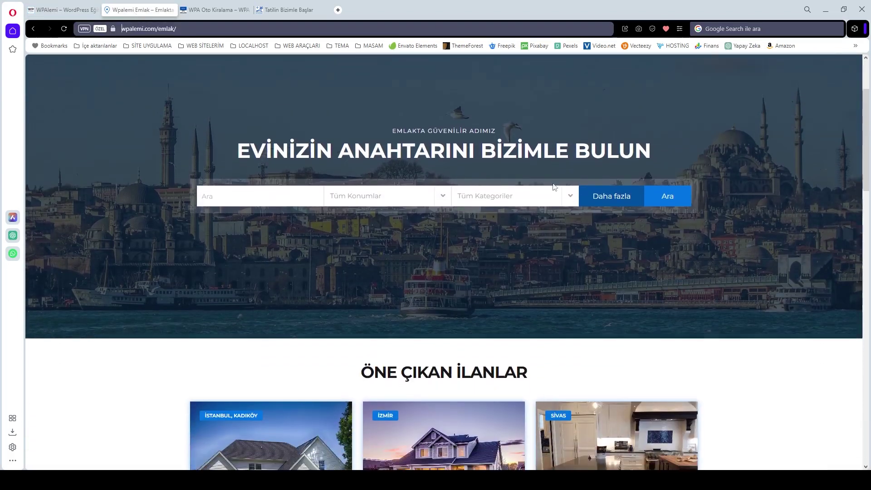
pyautogui.scroll(-4, 552, 186)
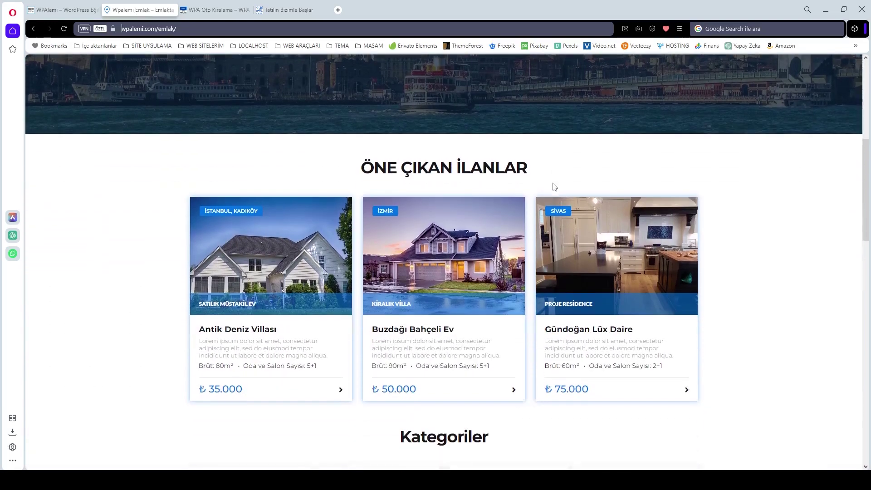
pyautogui.scroll(-3, 552, 184)
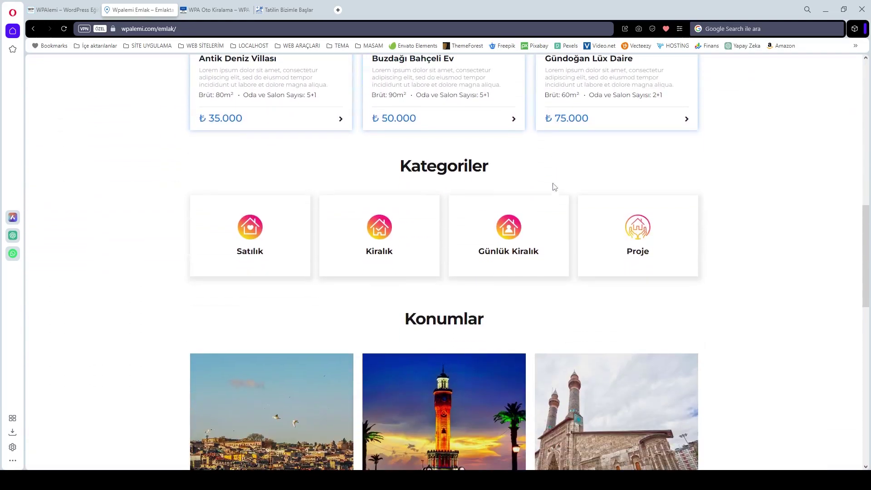
pyautogui.scroll(-7, 552, 186)
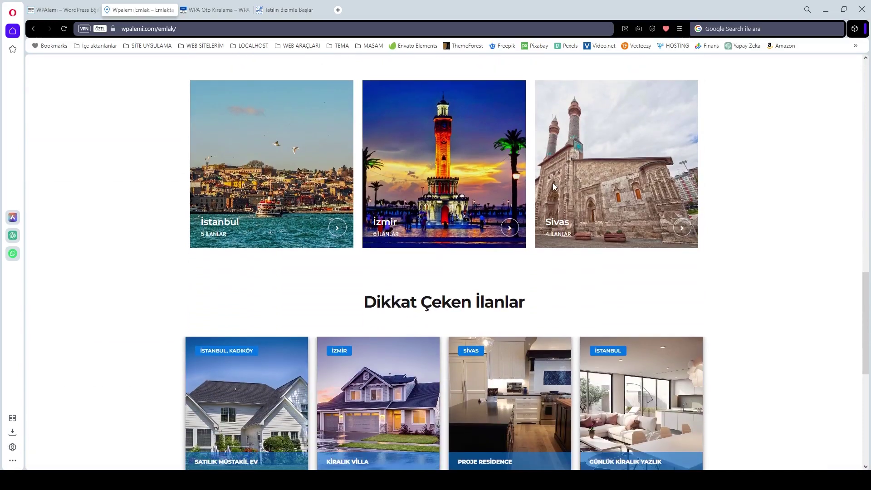
pyautogui.scroll(-6, 553, 186)
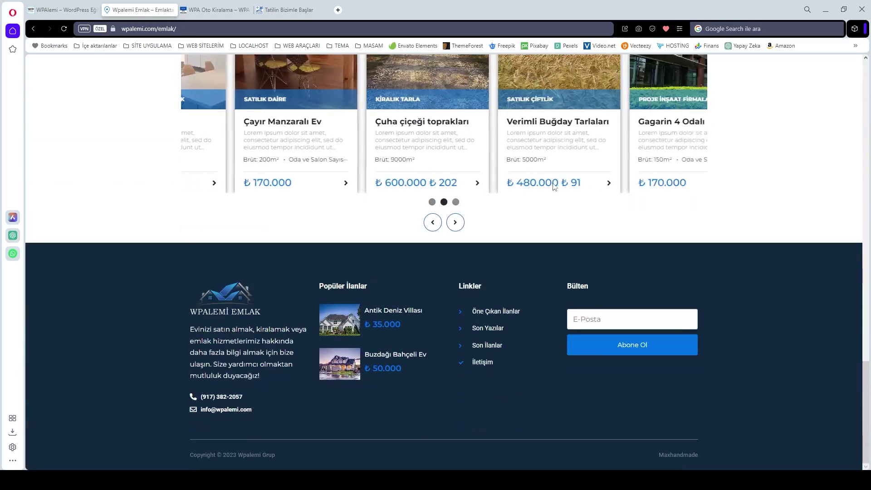